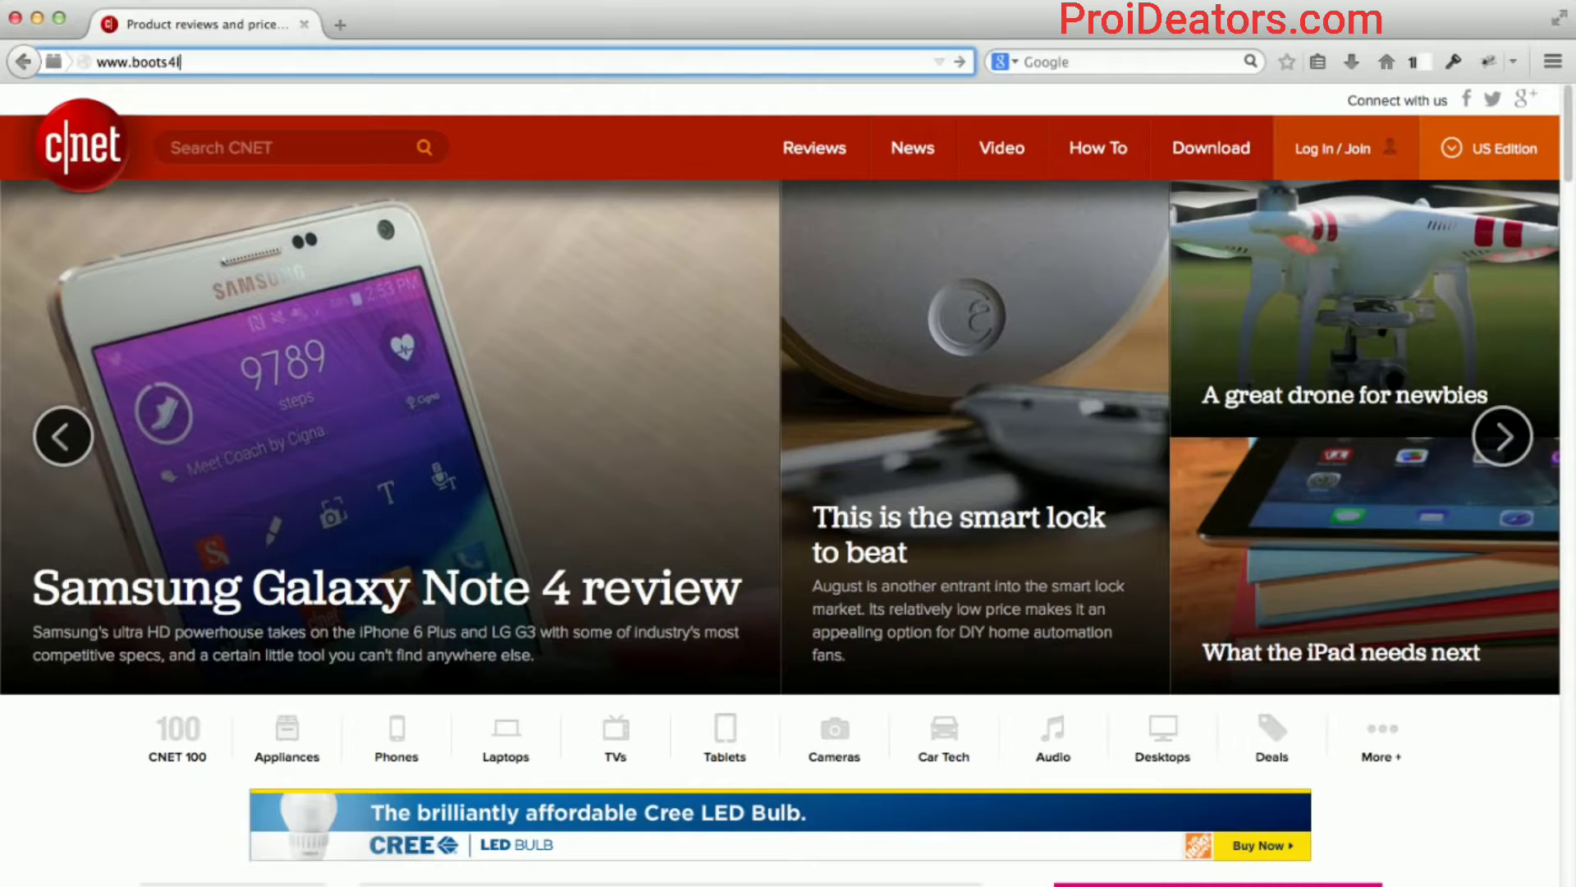
type("net")
key("Return")
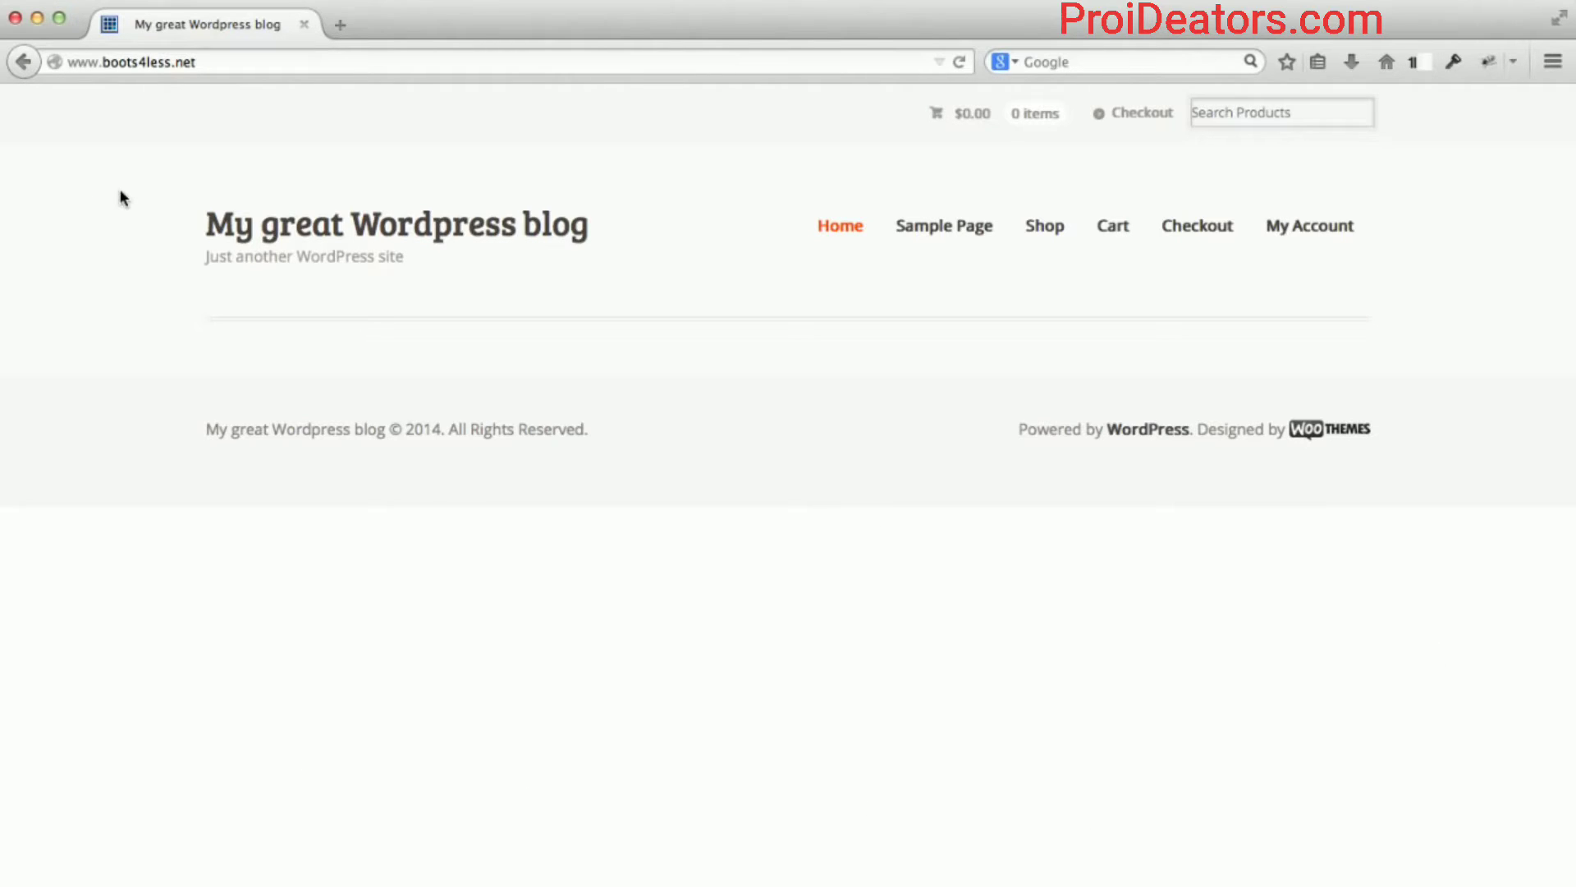
left_click(346, 25)
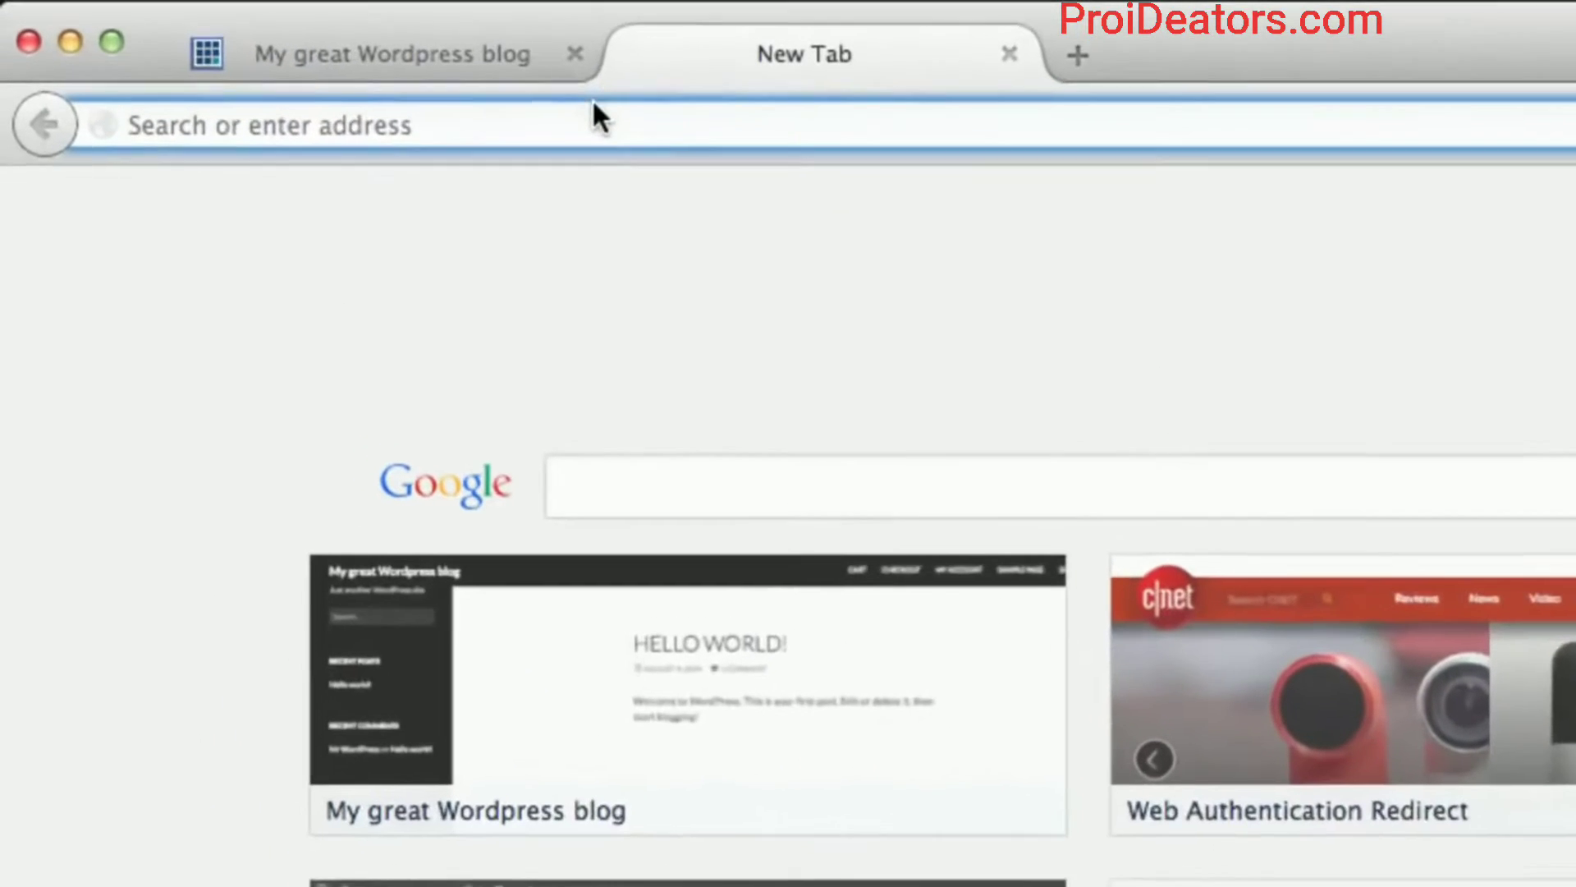
type("ww")
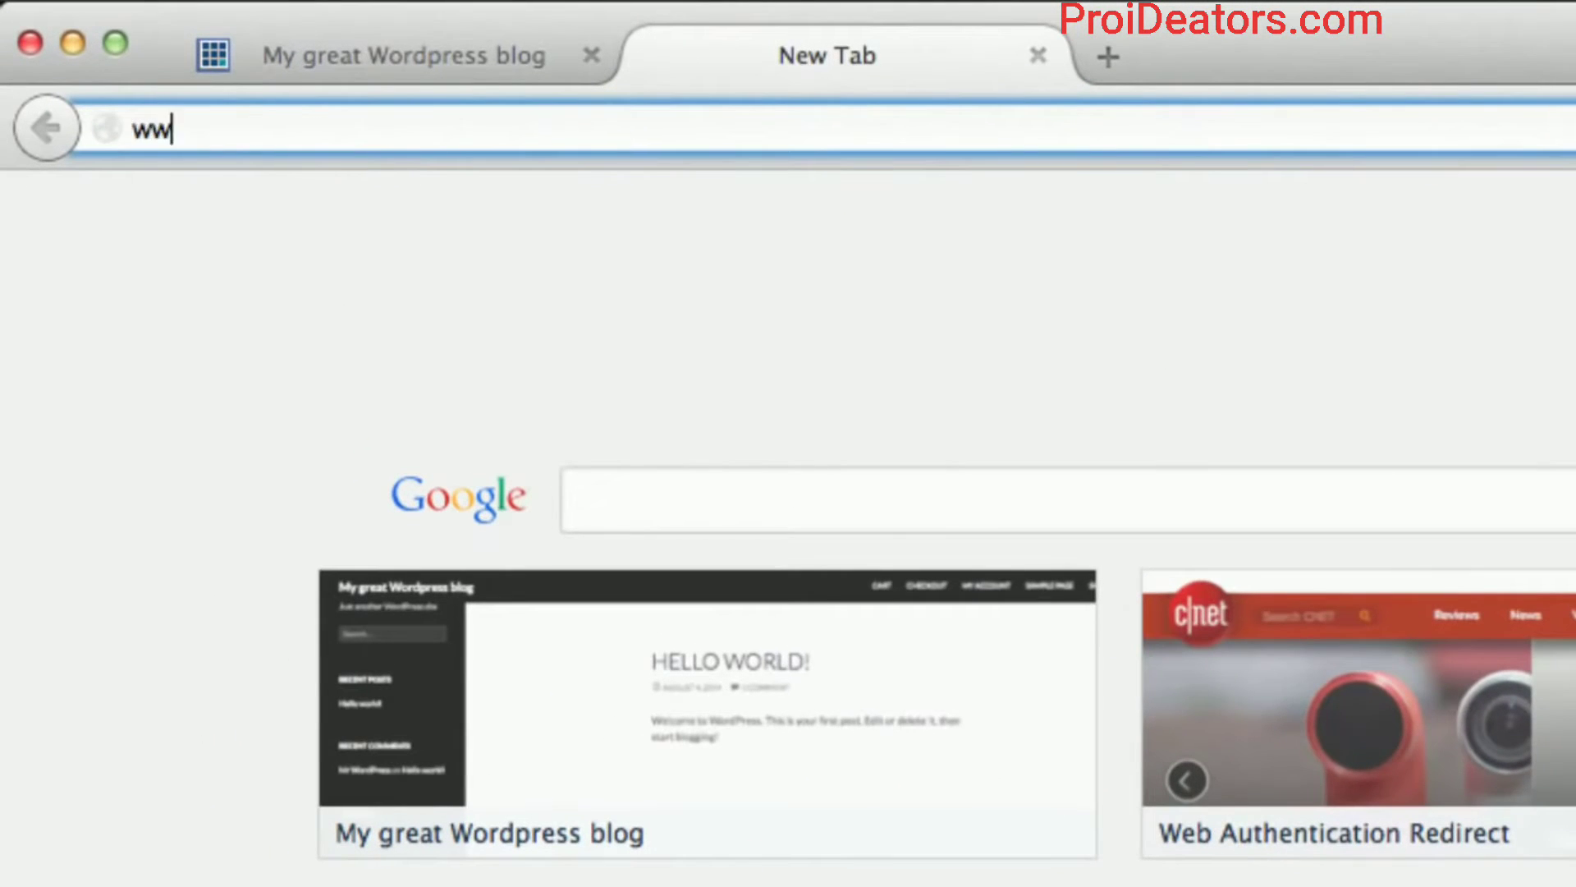
type("w.boots")
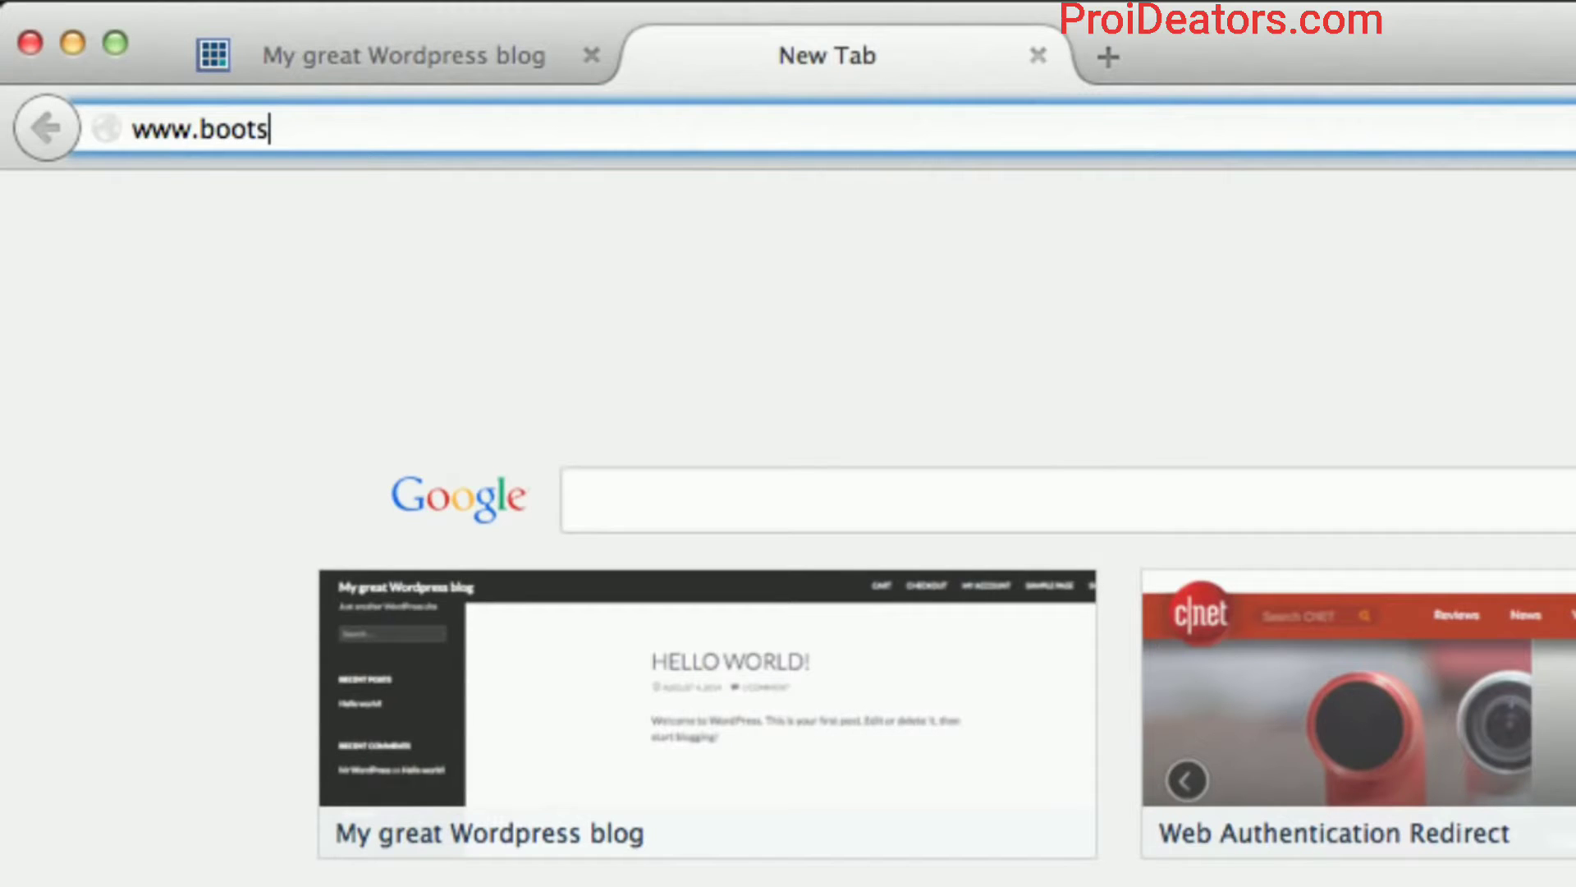
type("4less.net/w")
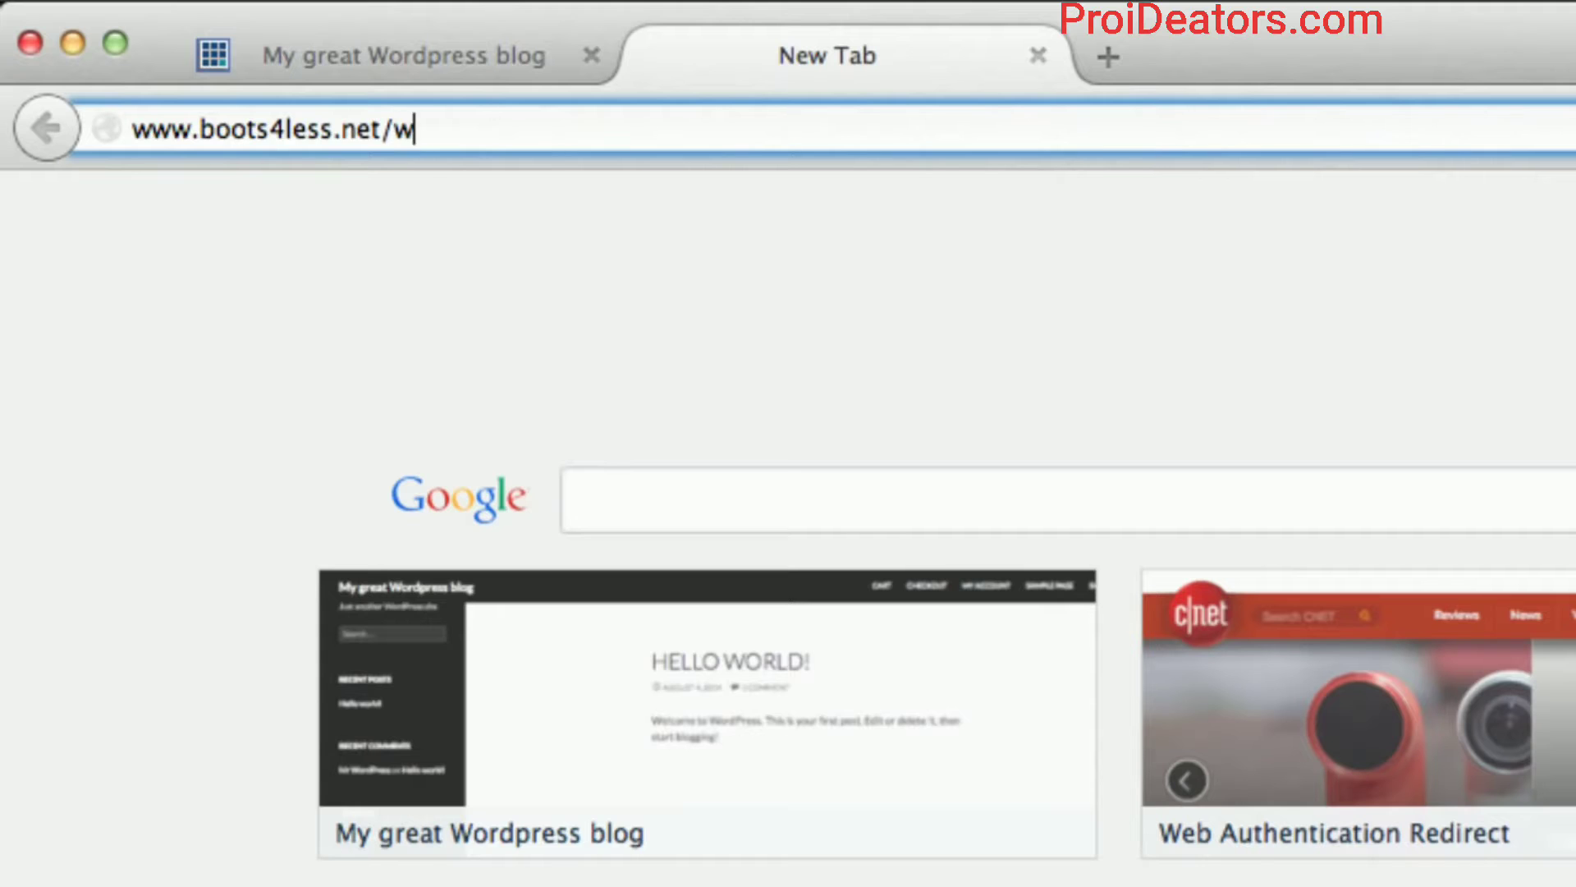
type("p-admin")
key("Return")
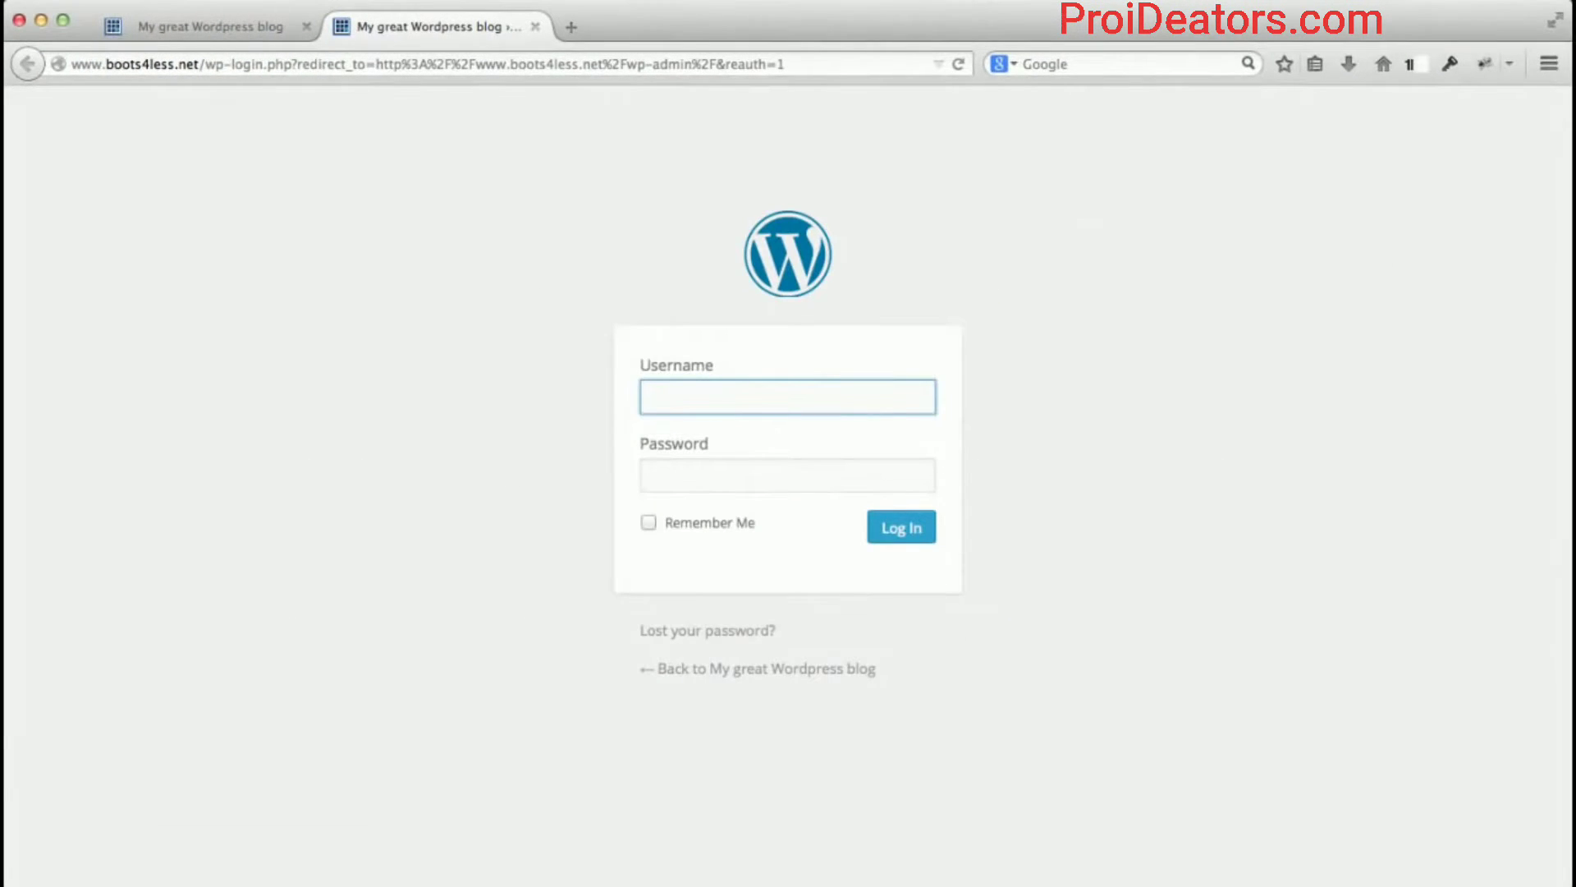
Unlock 1Password with the master password and submit the saved boots4less.net login.
key("super+backslash")
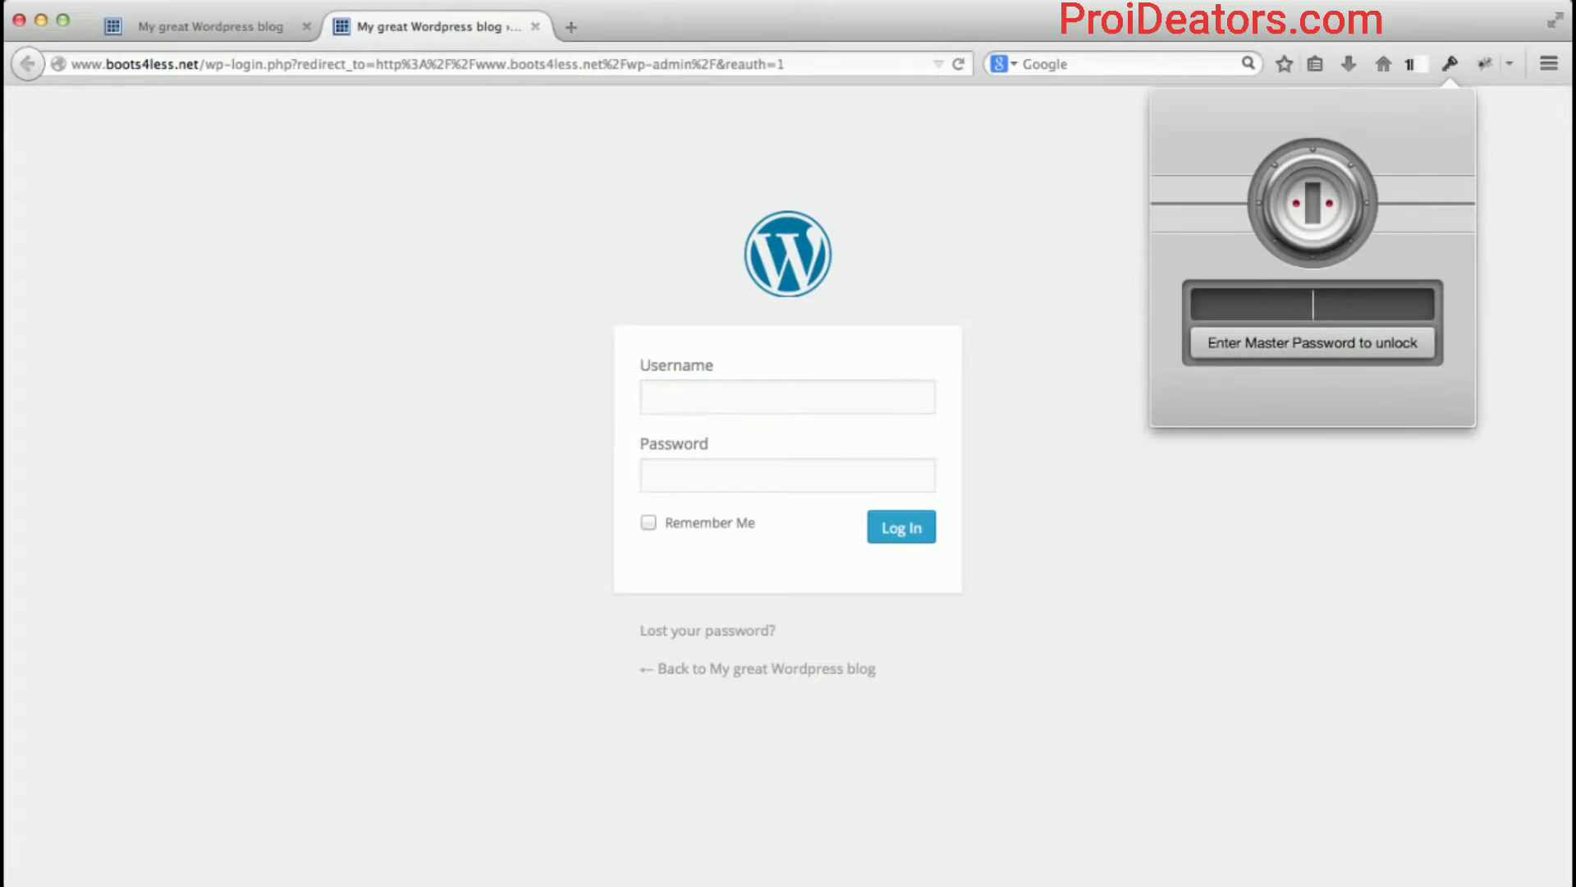
type("•••••••••••")
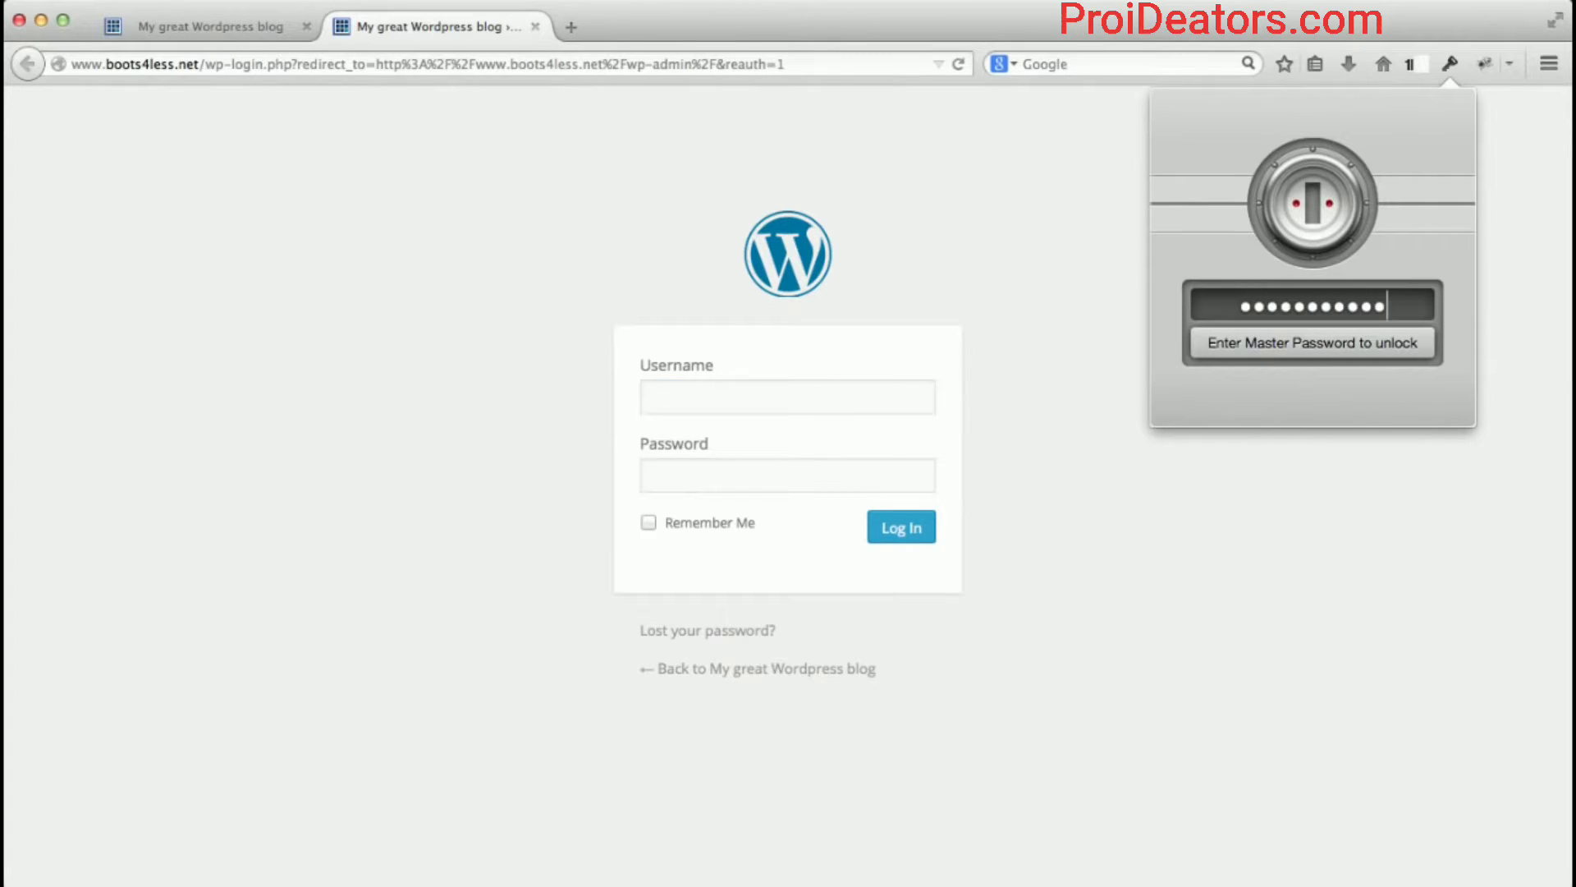
key("Return")
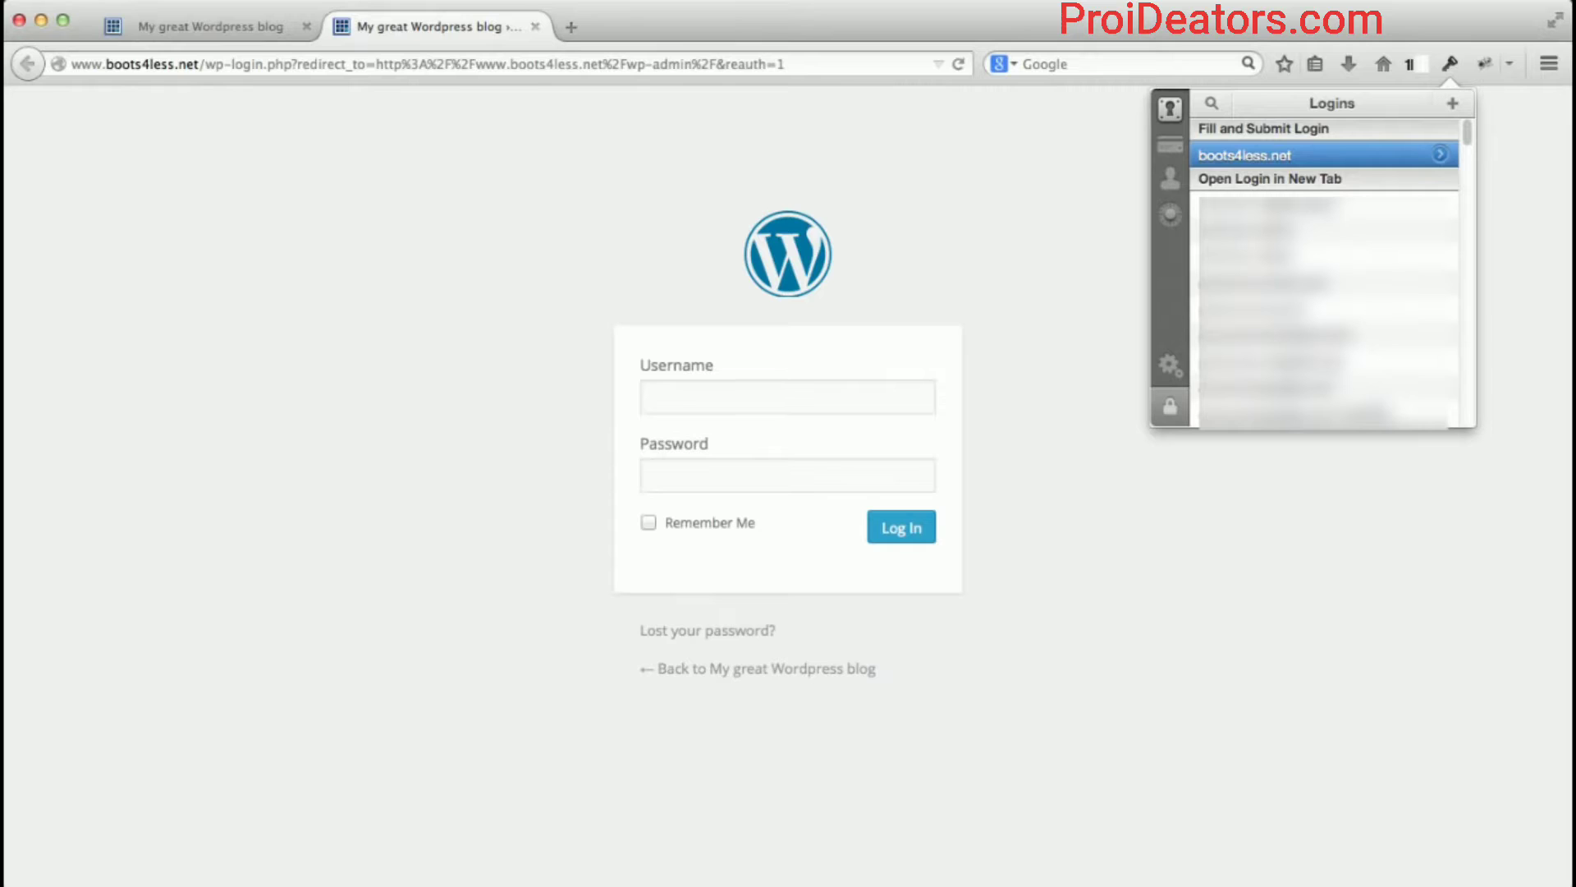
key("Return")
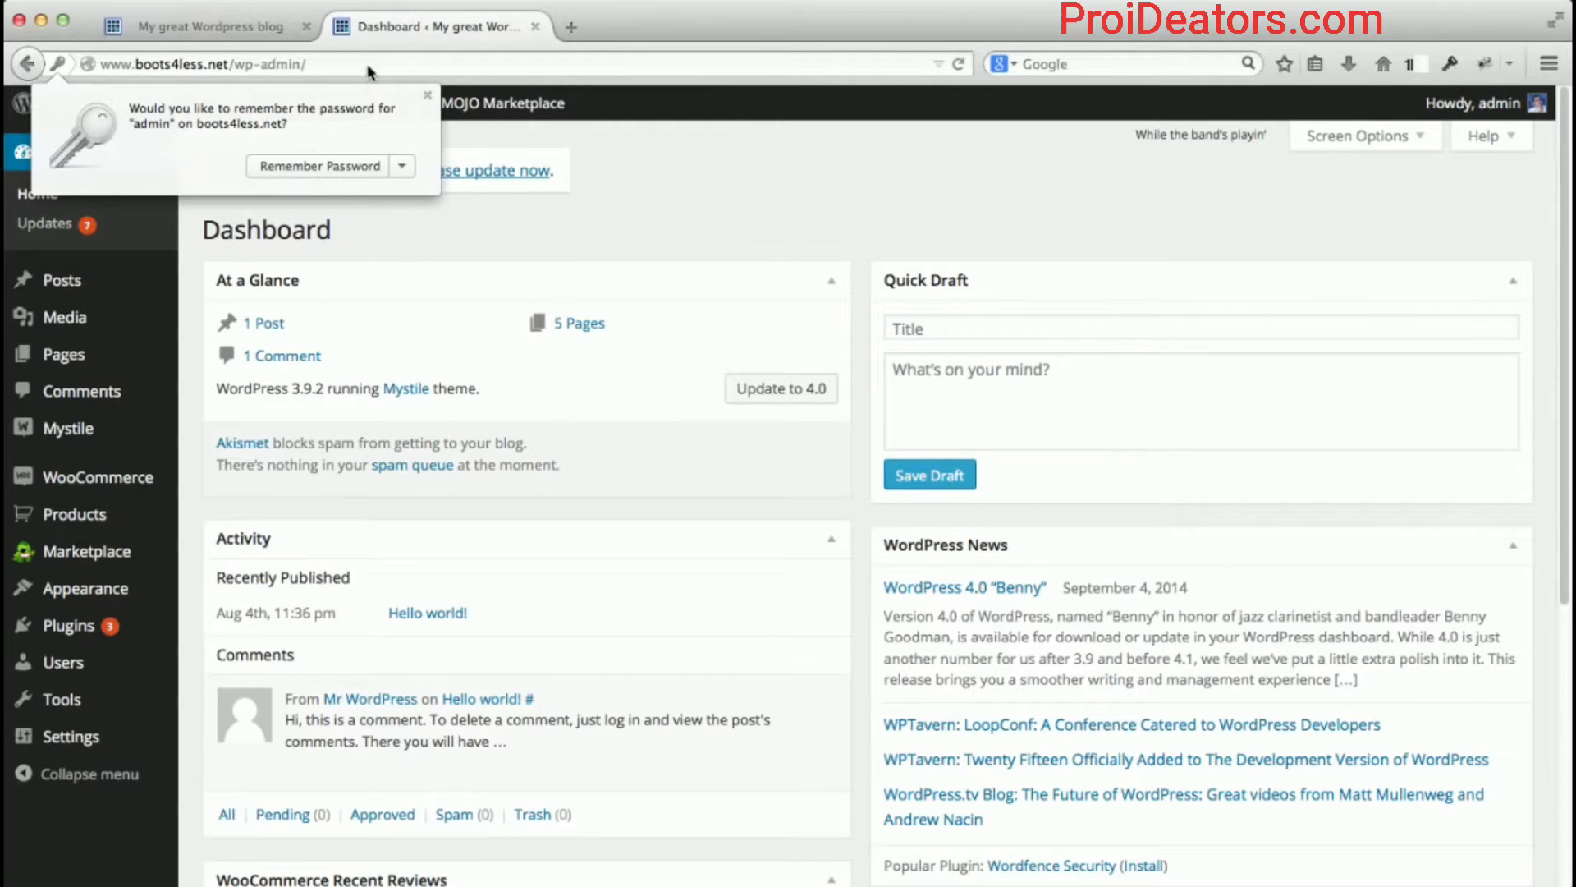
Decline saving the password, scroll through the Dashboard's WooCommerce status, then return to the storefront tab.
left_click(427, 95)
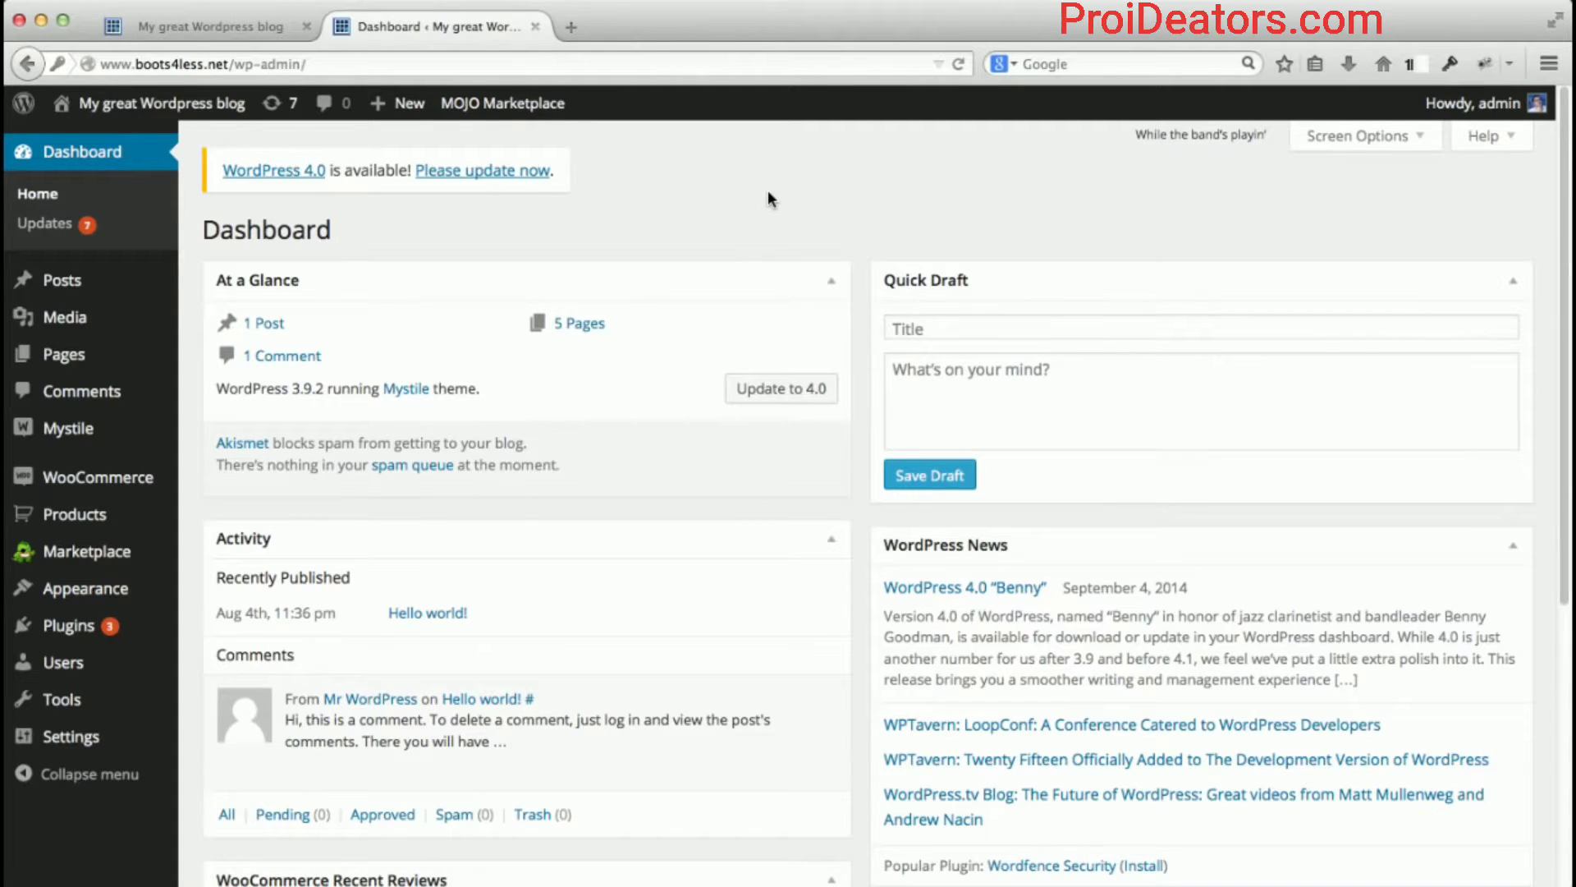
scroll(854, 285, "down", 1)
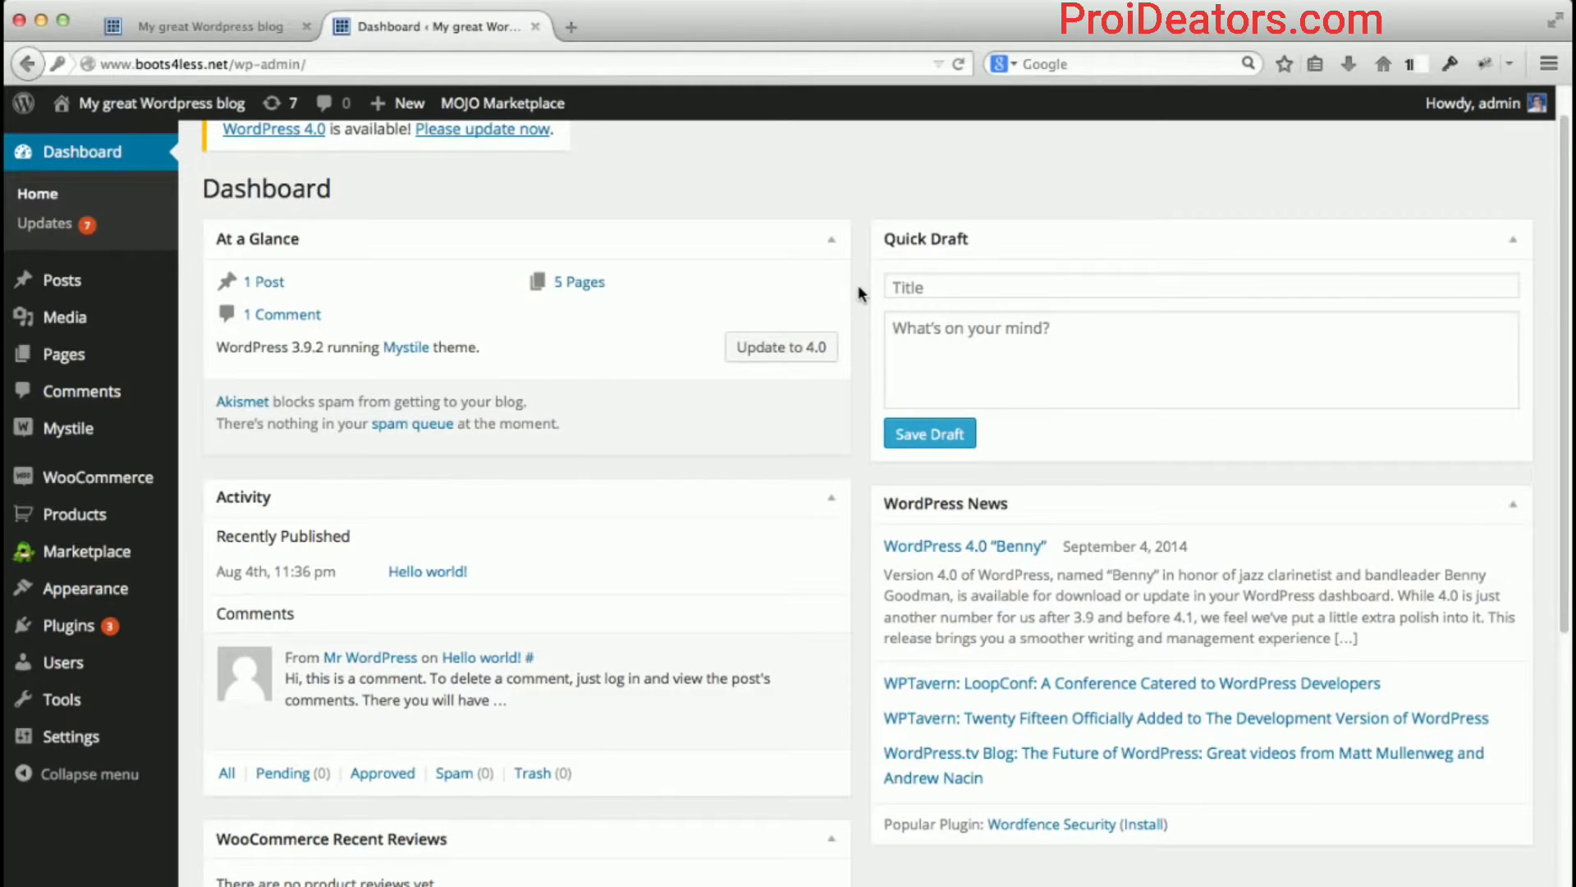
scroll(858, 293, "down", 7)
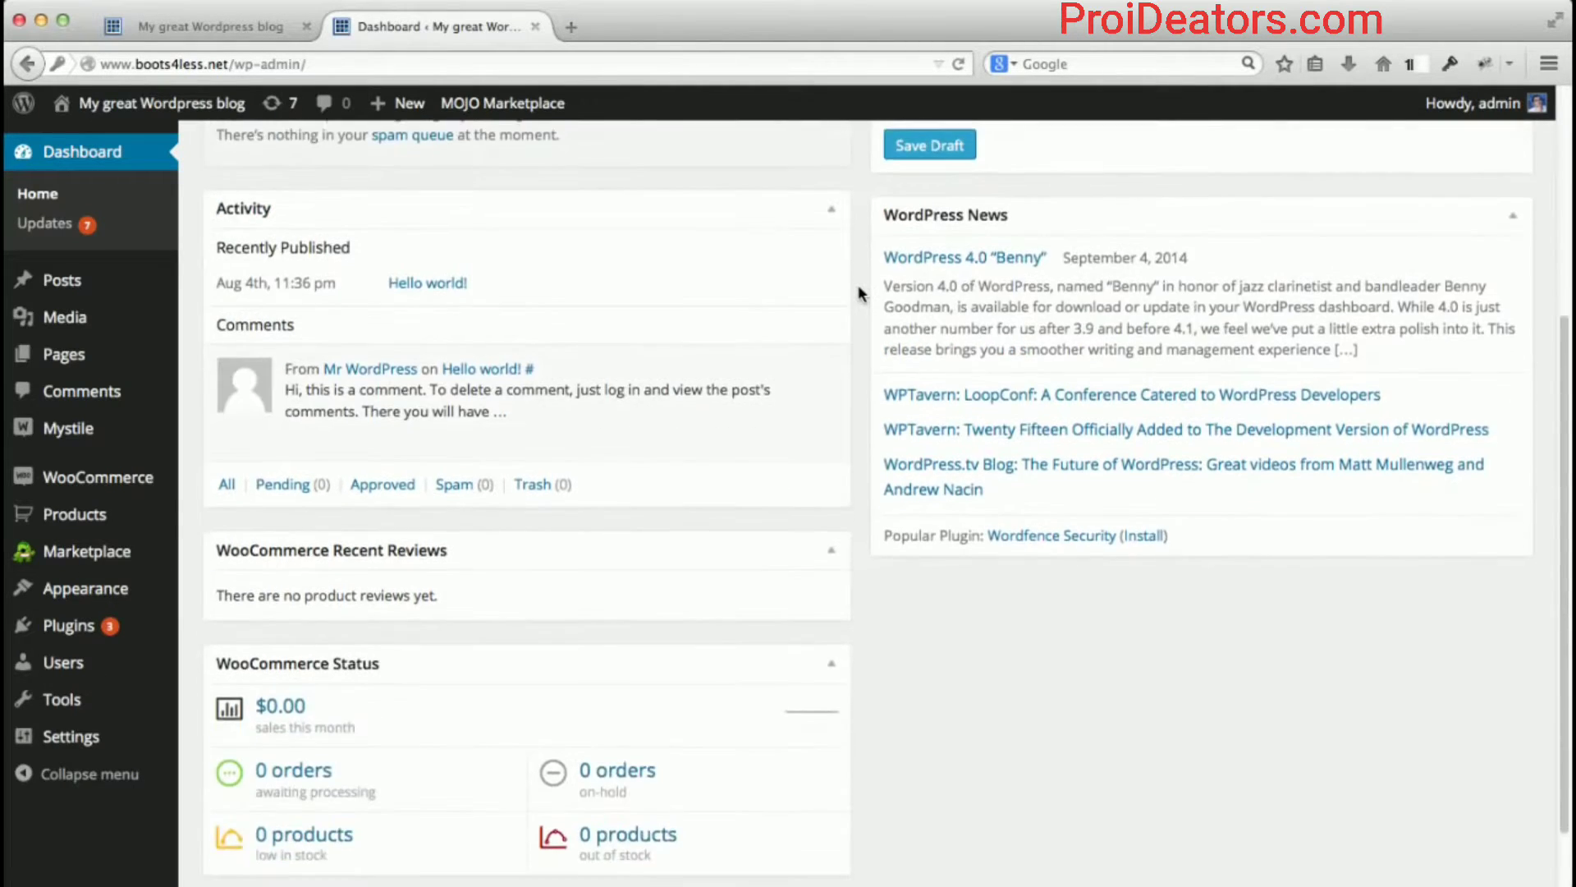
scroll(859, 293, "down", 2)
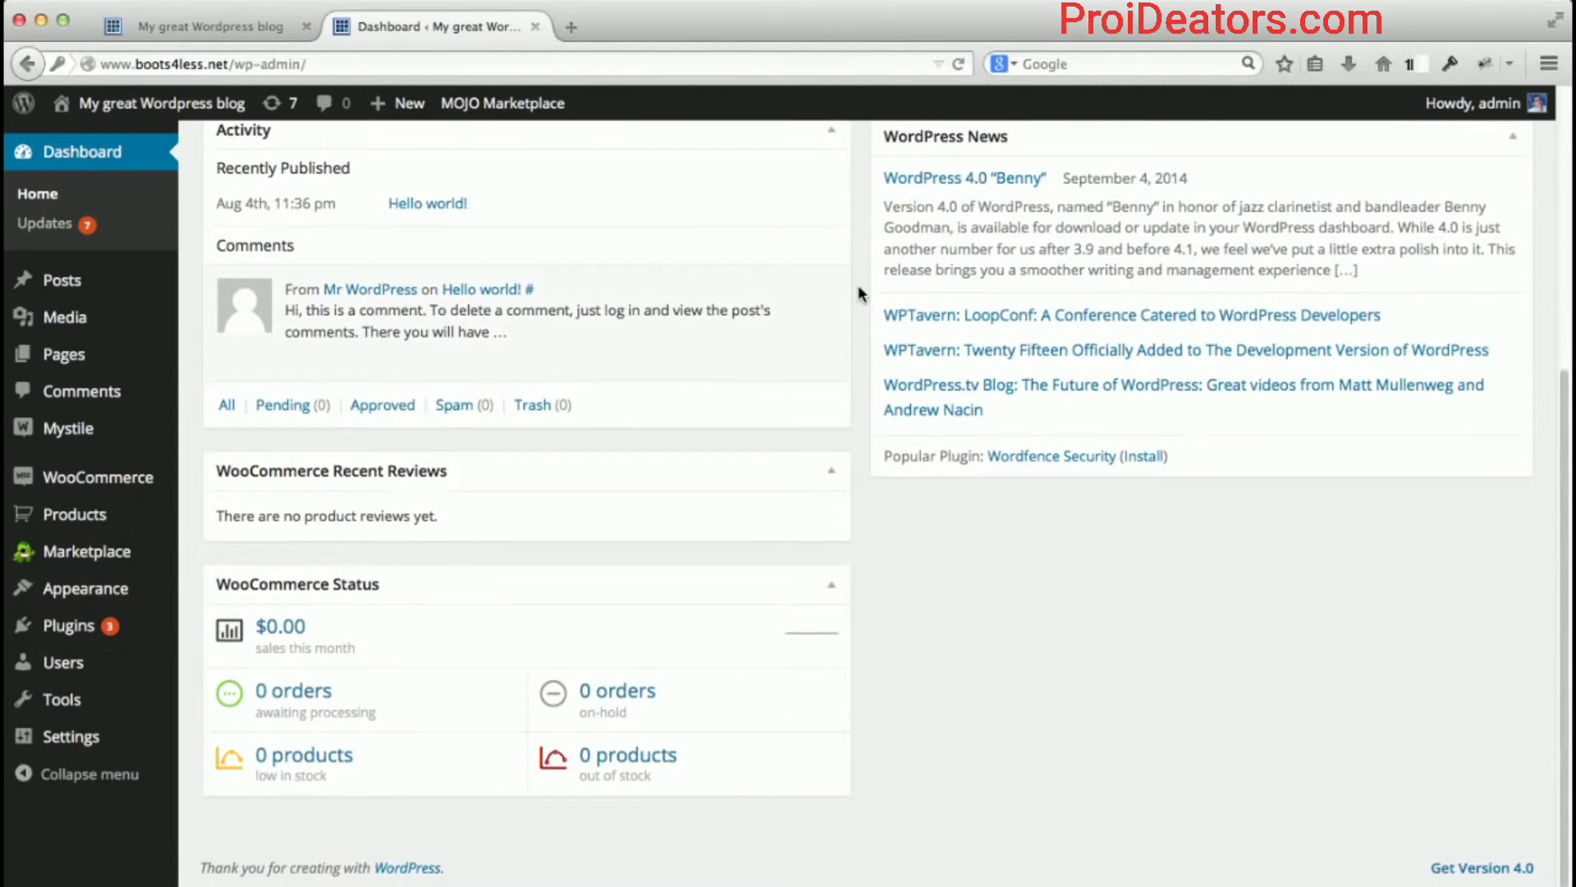
scroll(859, 293, "up", 10)
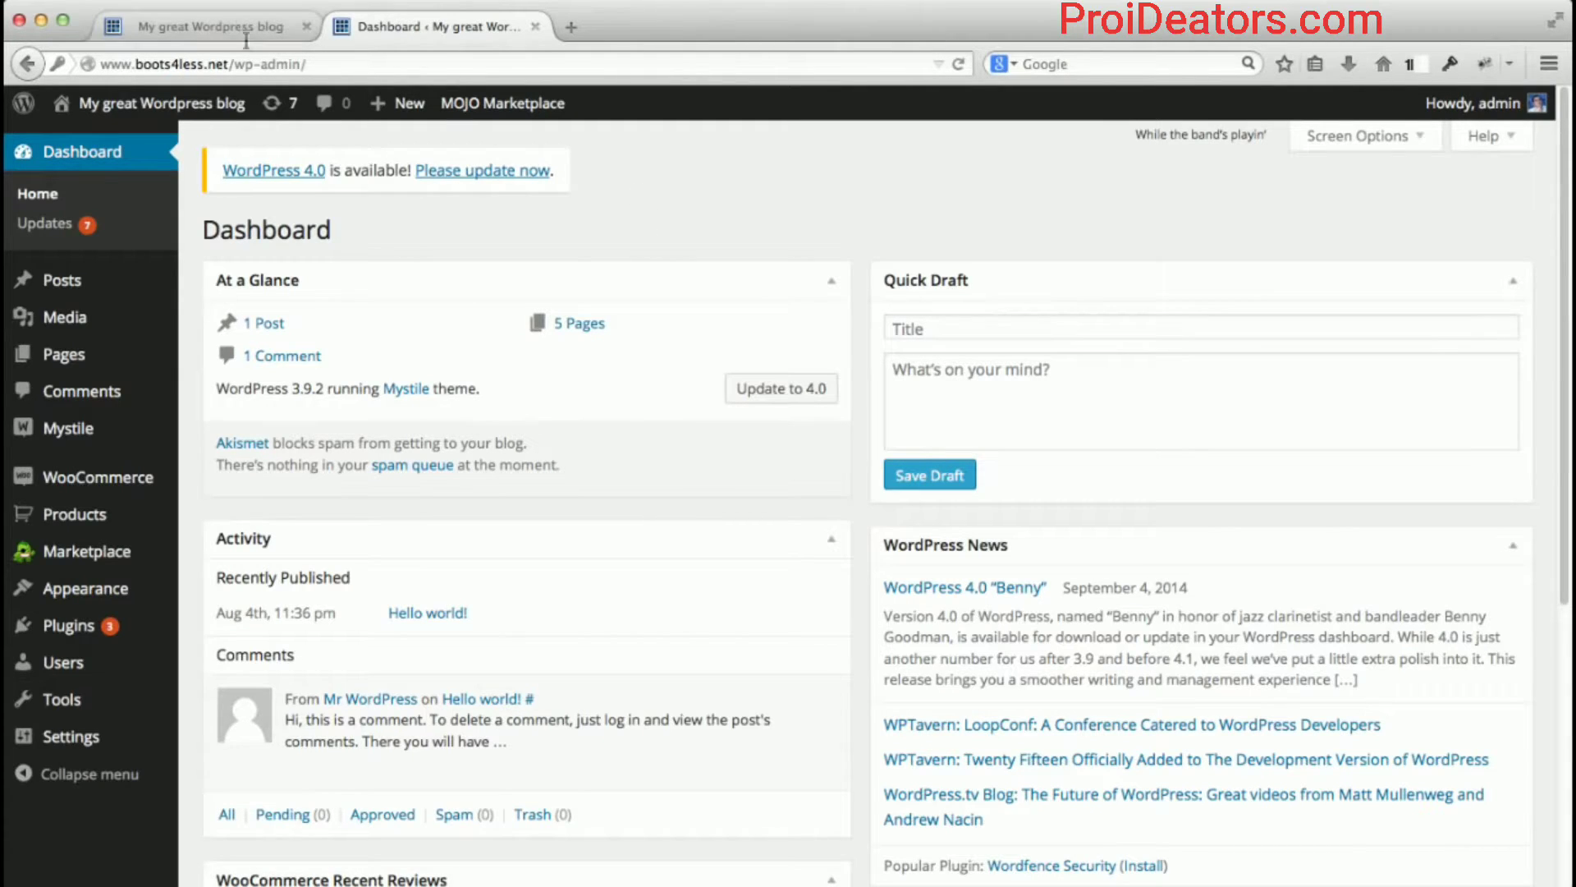
left_click(184, 28)
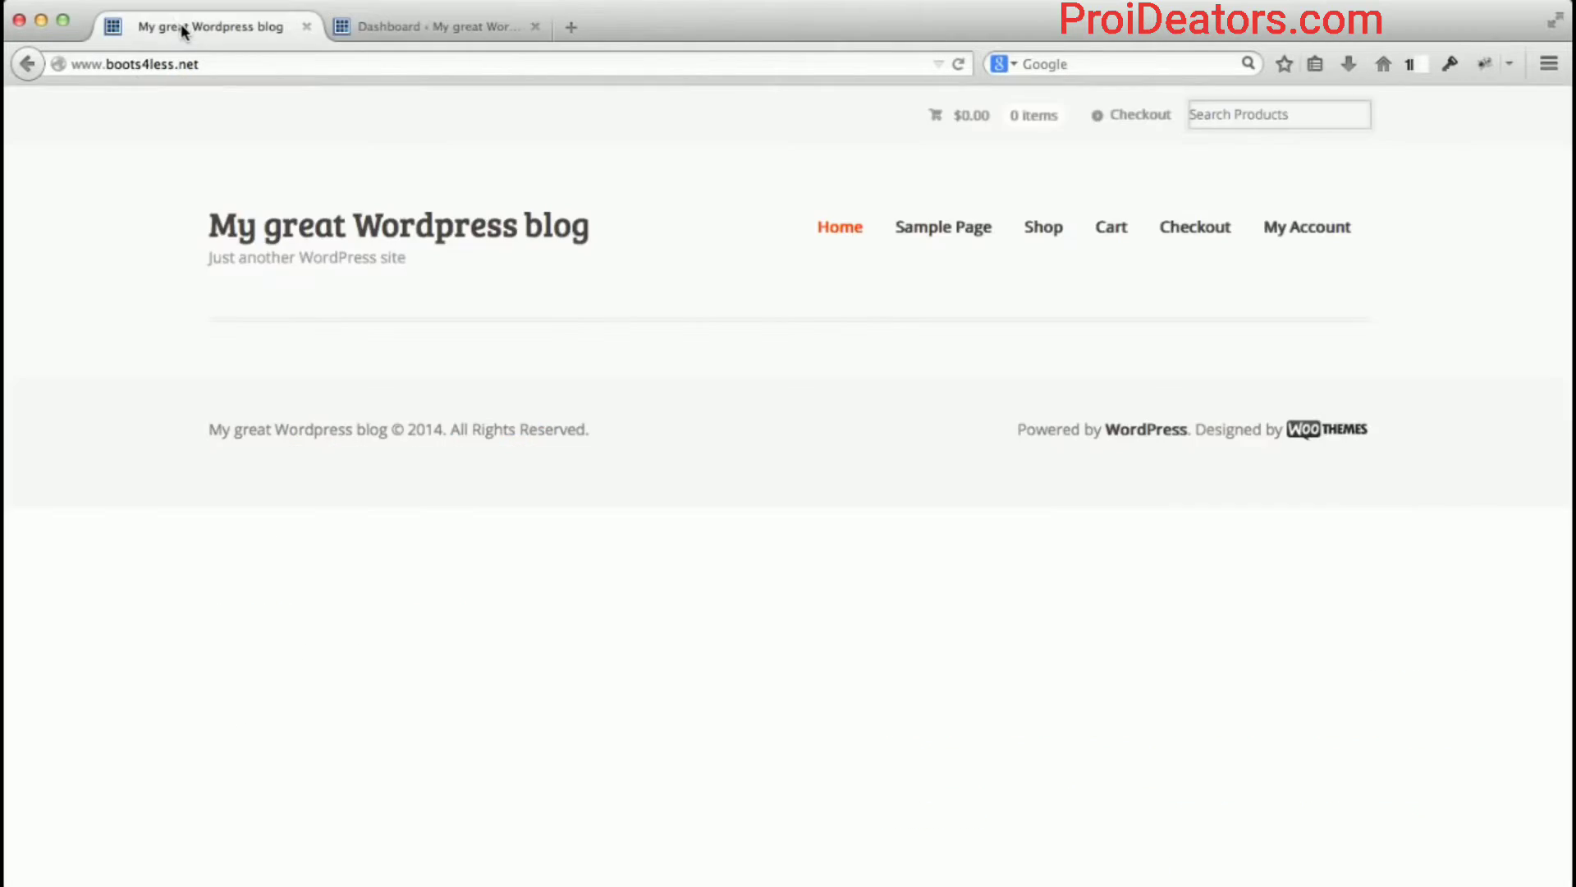
From the admin Dashboard tab, open Mystile > Settings in the sidebar.
left_click(388, 26)
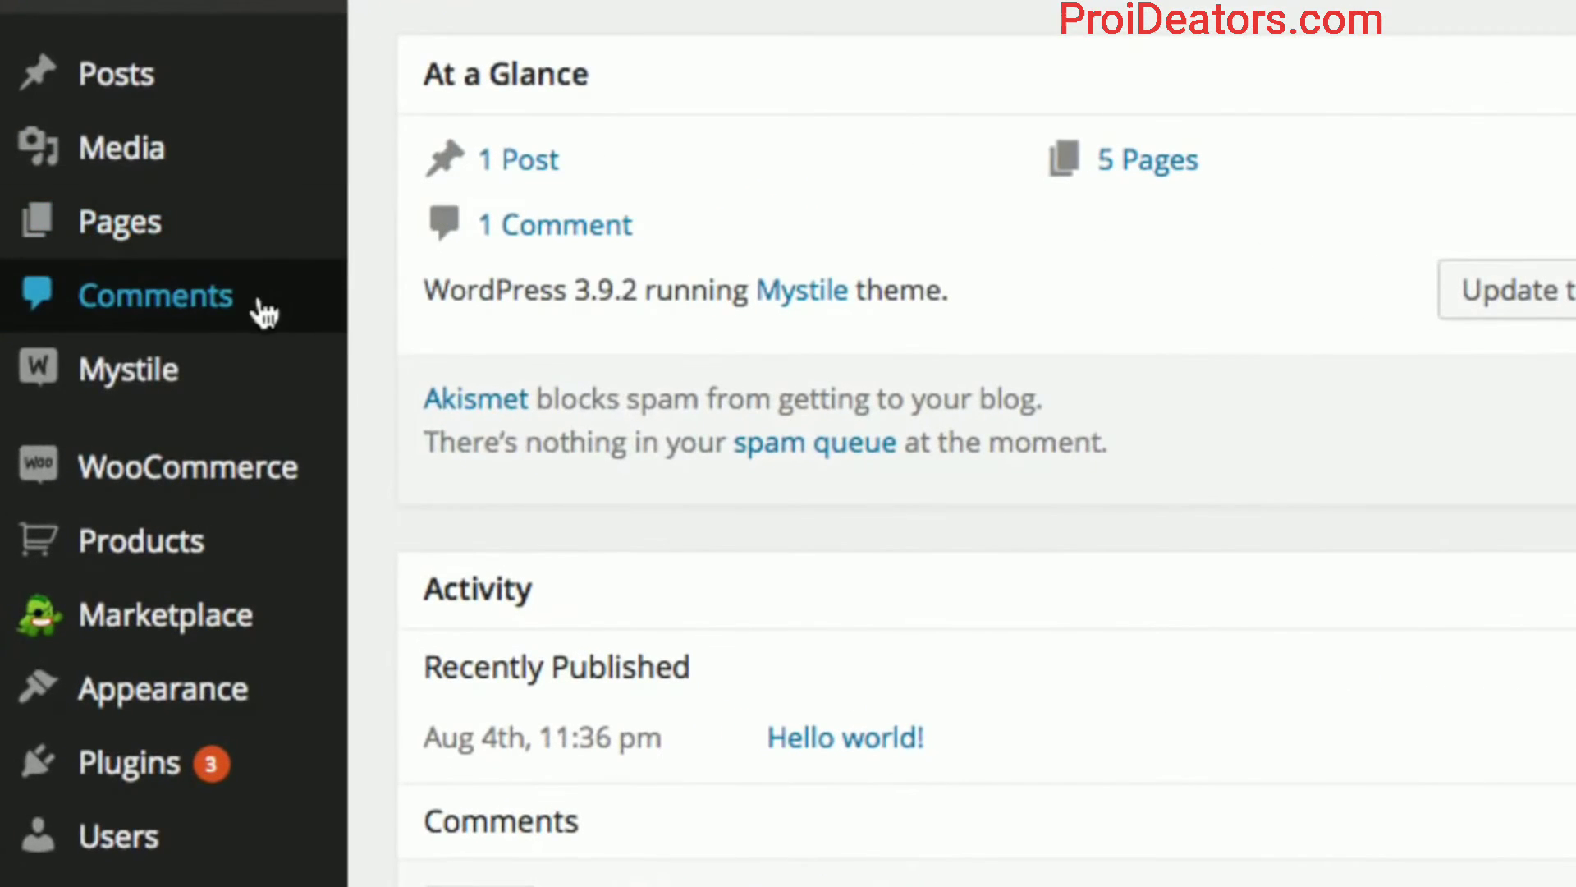
mouse_move(212, 382)
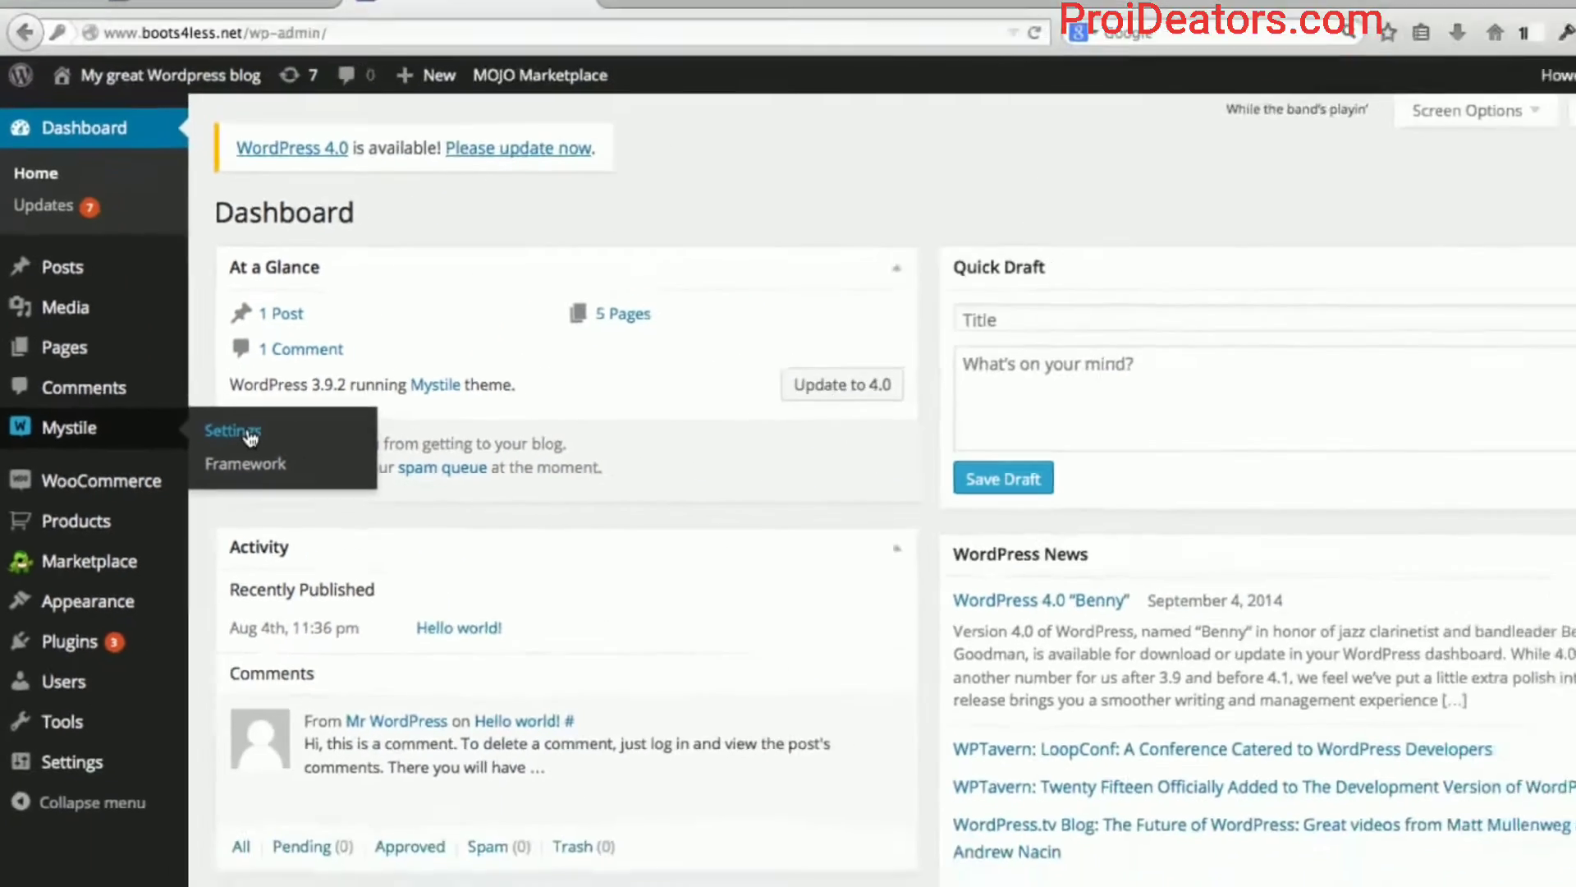
left_click(460, 386)
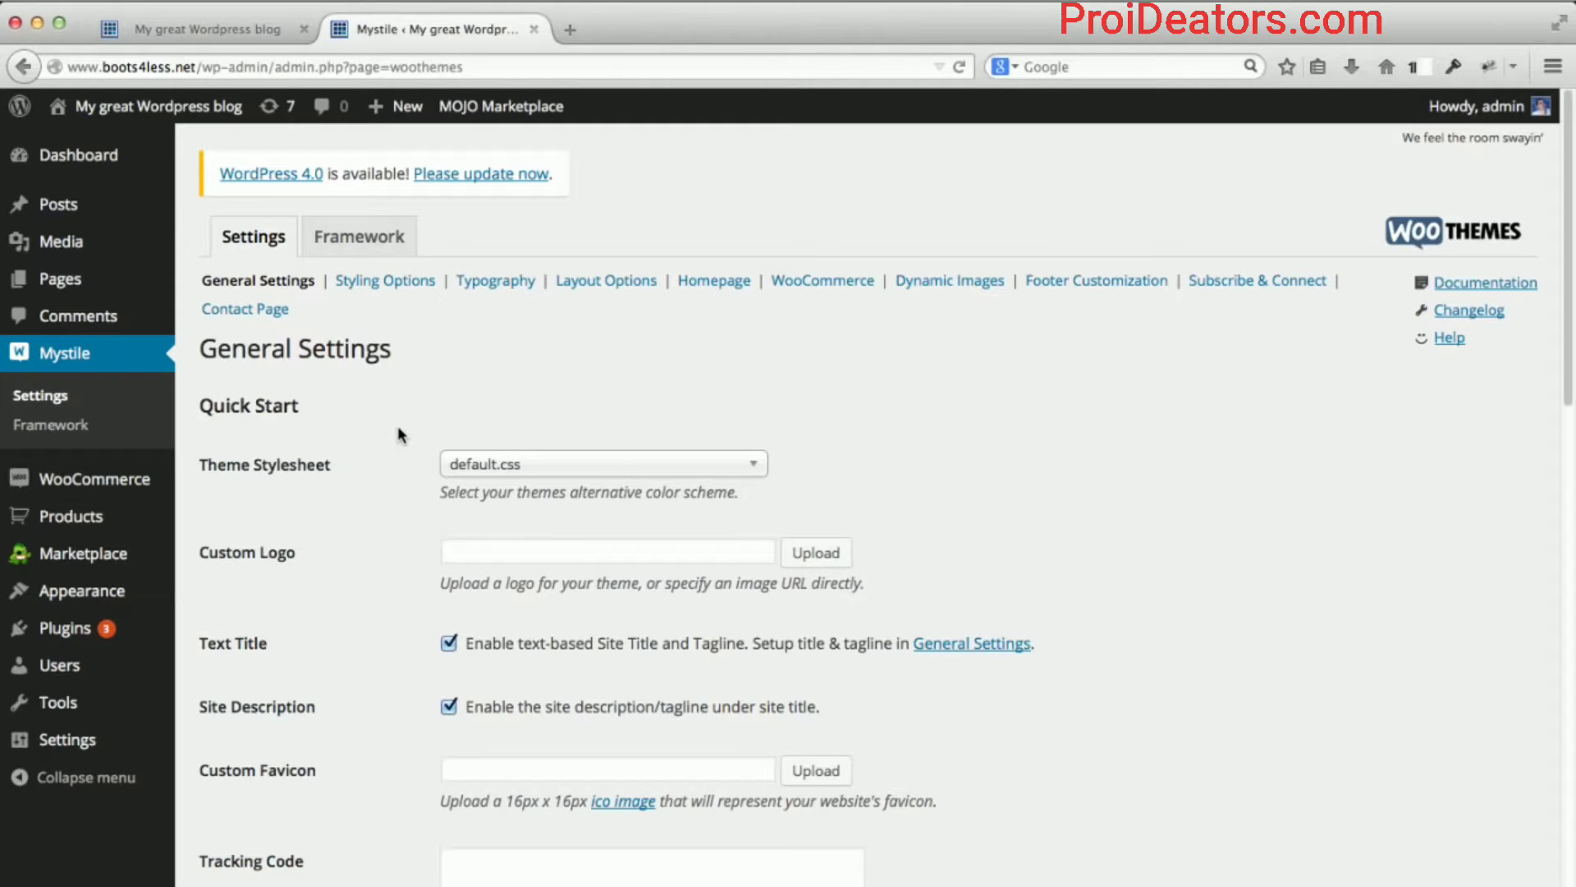
Review the Mystile General Settings, keeping default.css as the theme stylesheet.
scroll(395, 438, "down", 1)
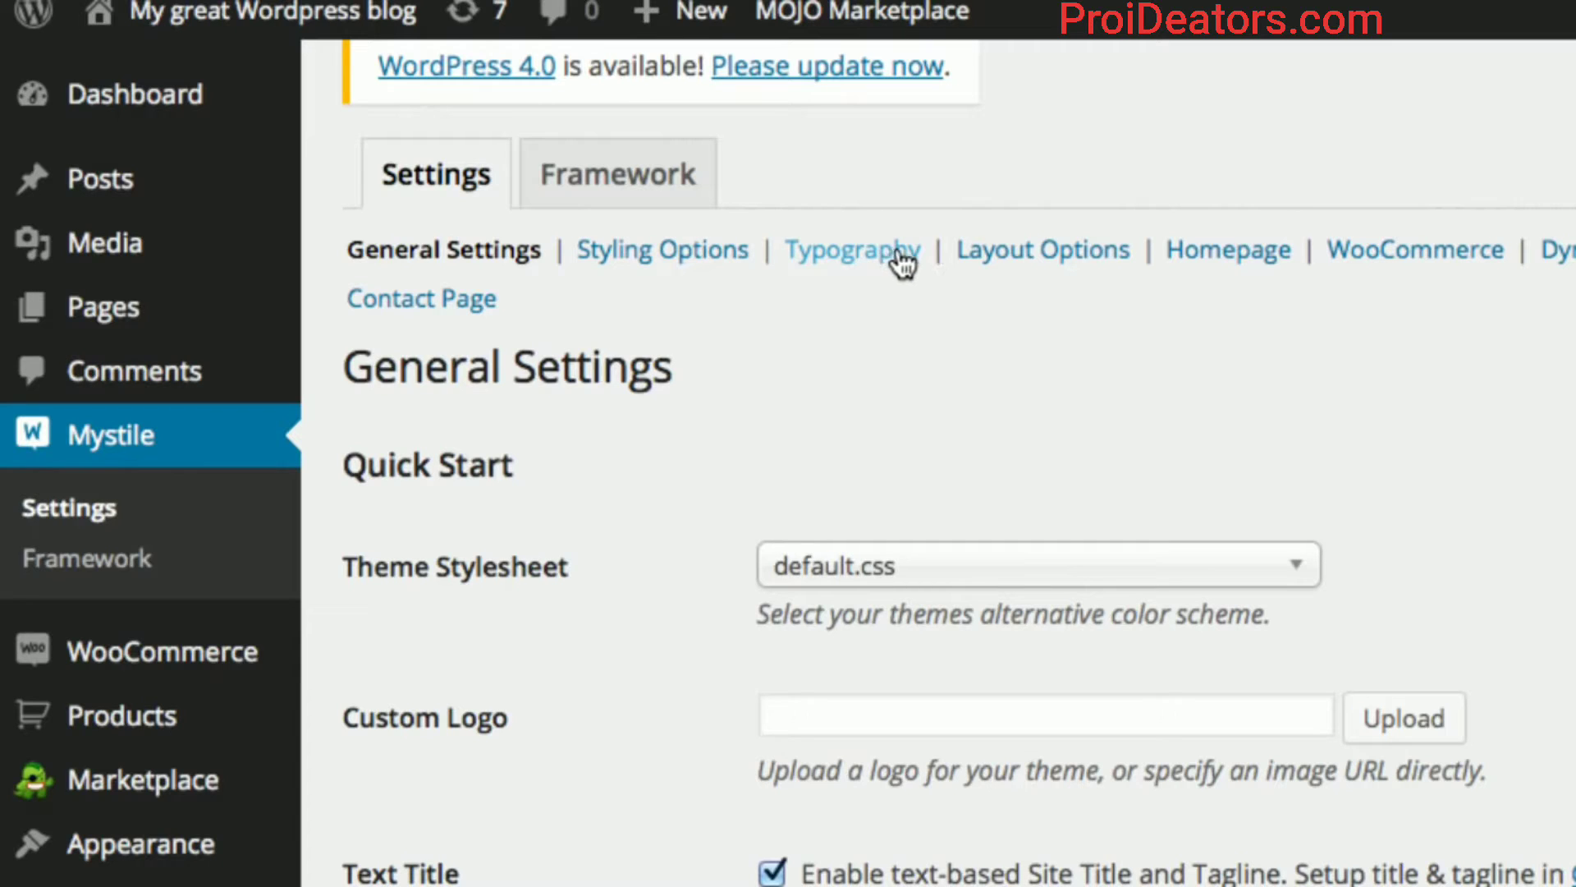
Tick 'Display a banner on the homepage' in Mystile Homepage settings and save the changes.
left_click(1229, 255)
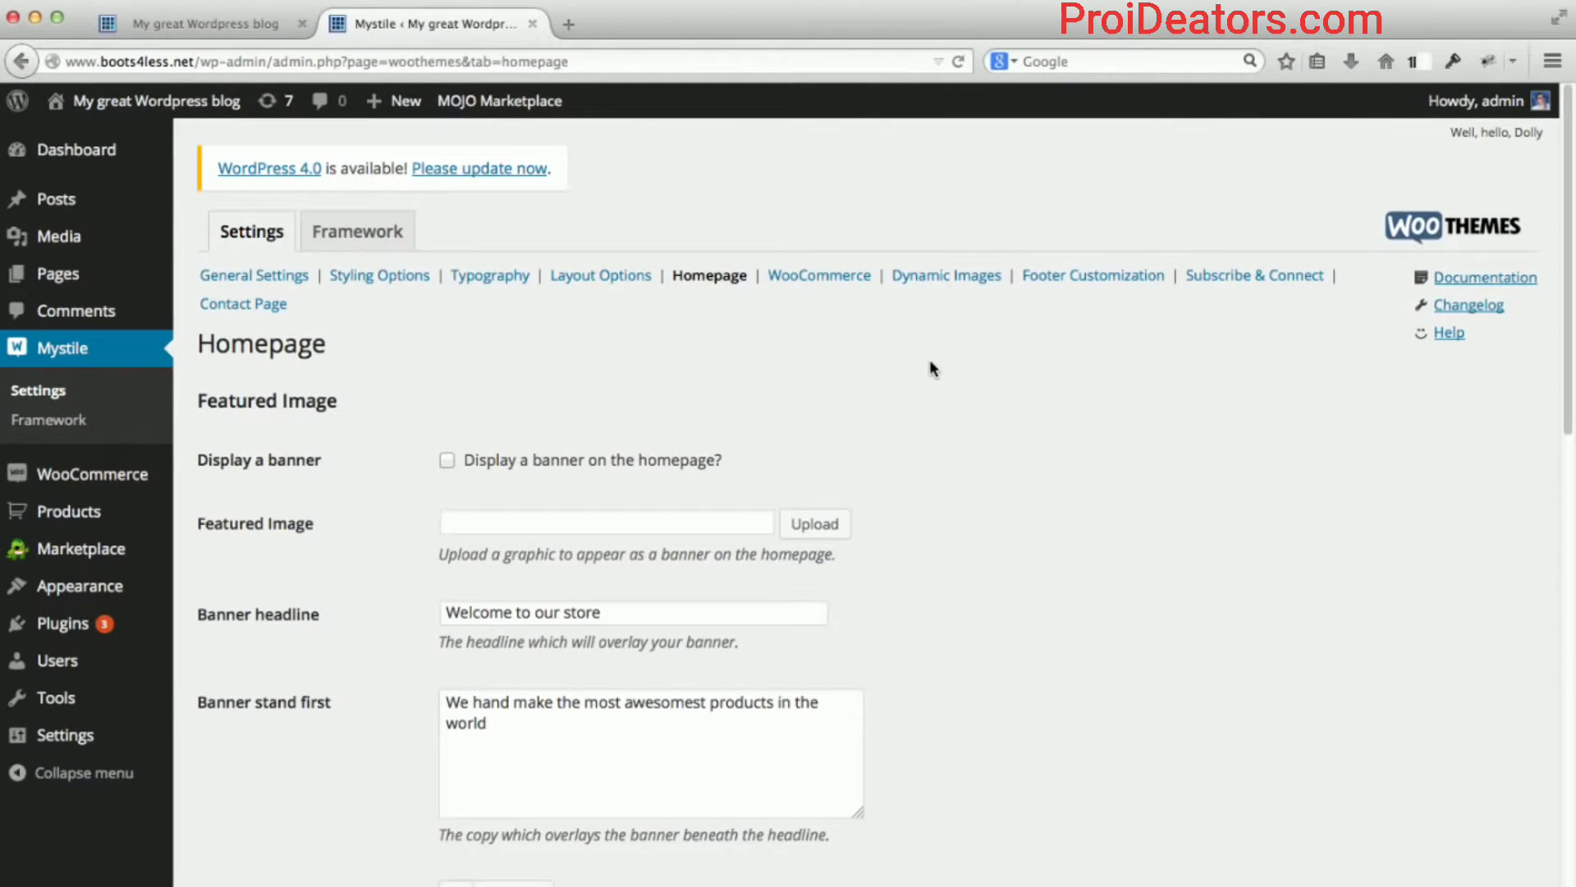
scroll(930, 373, "down", 2)
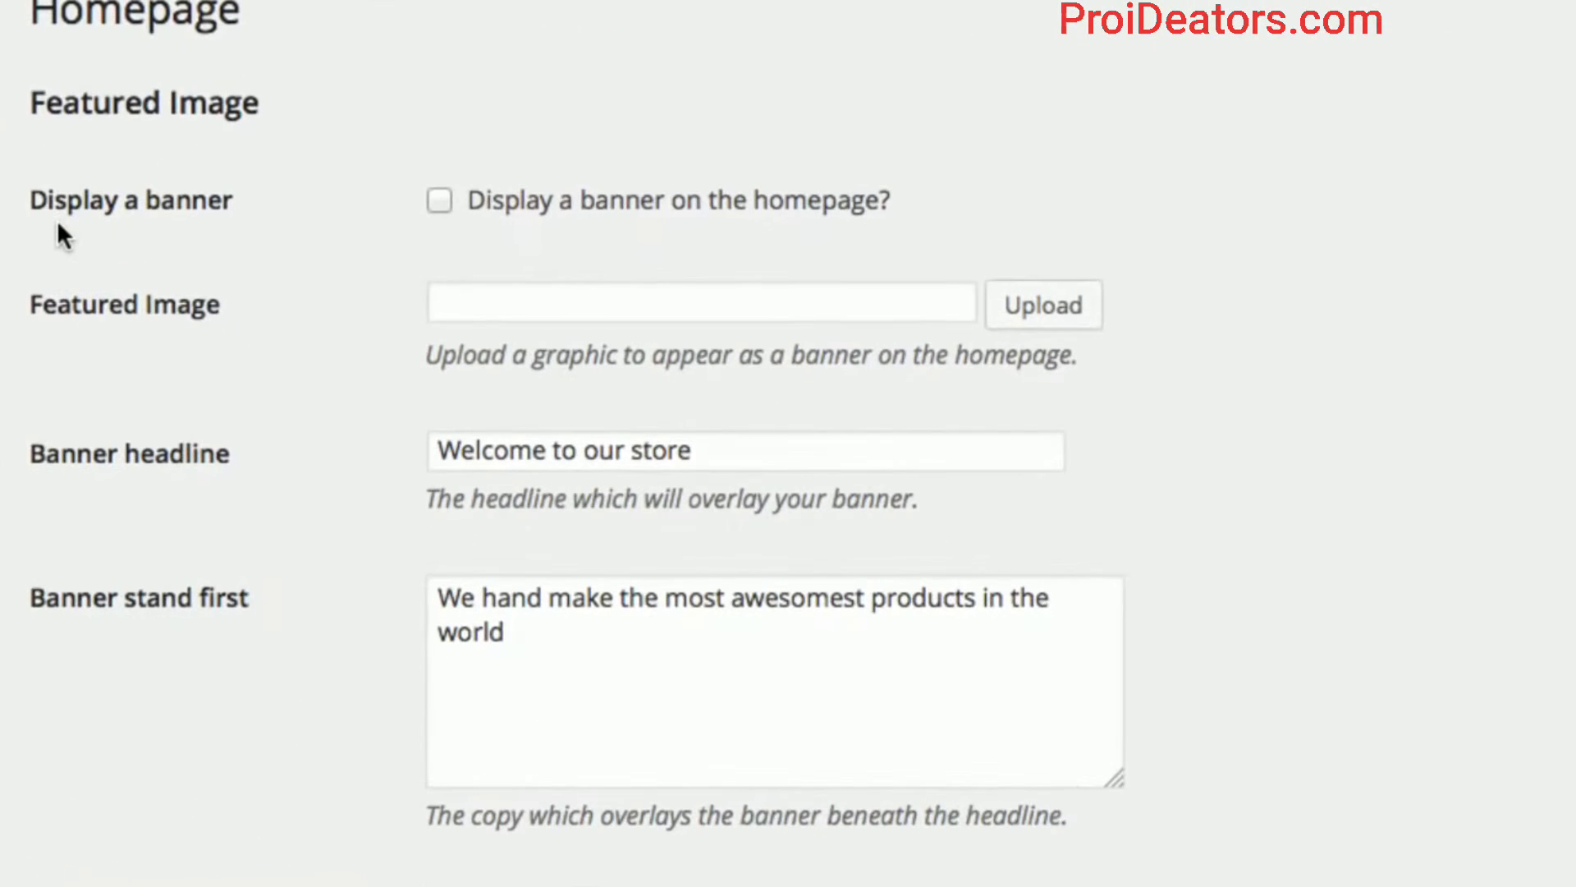
left_click(440, 201)
scroll(330, 320, "down", 5)
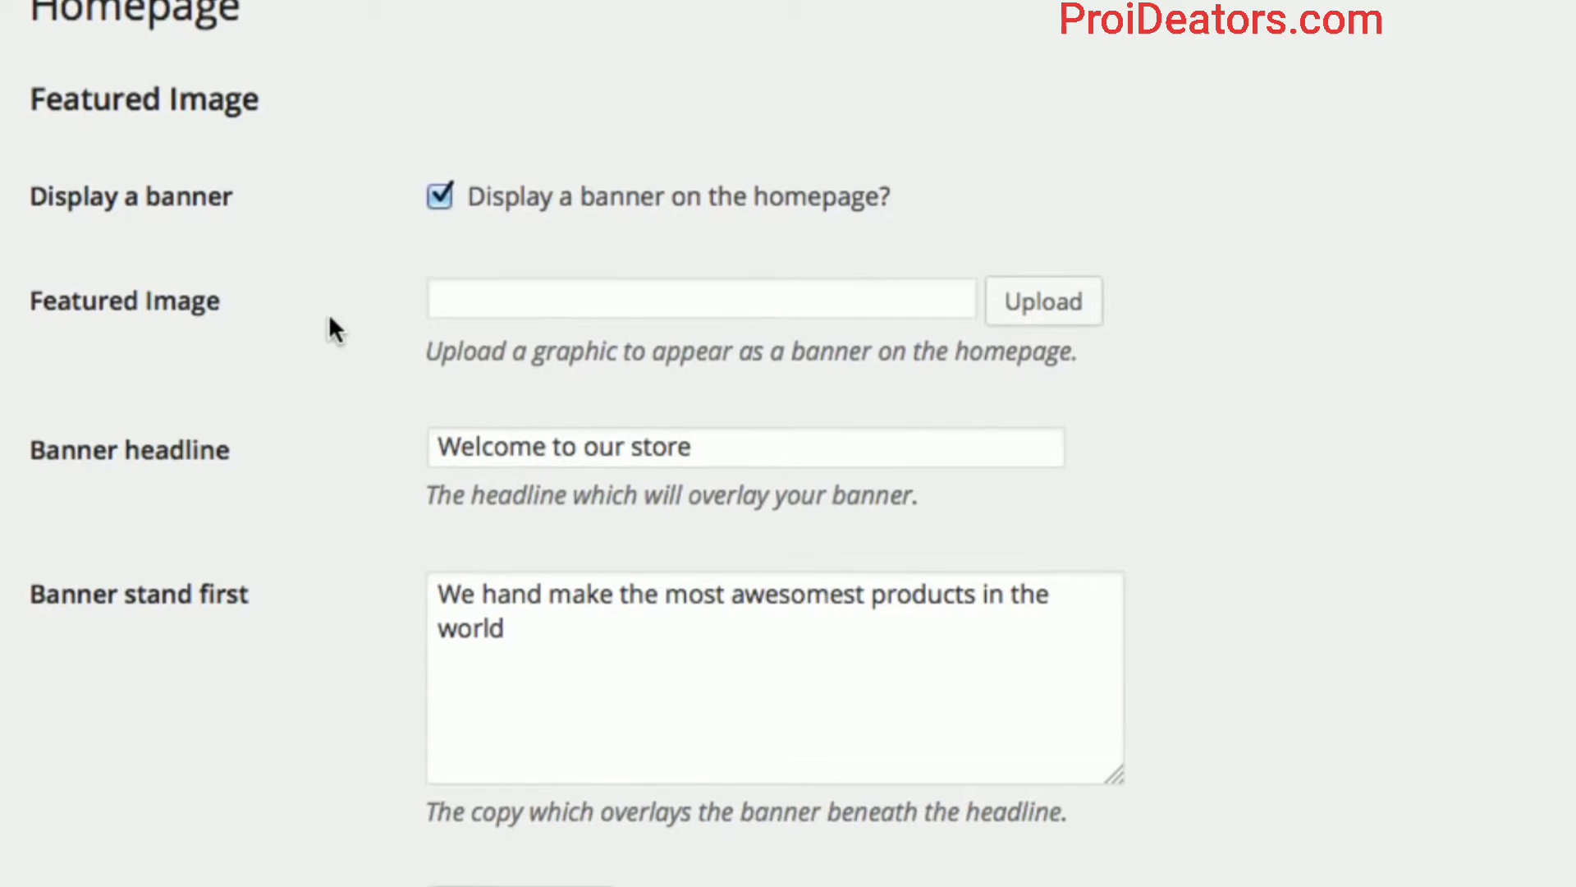
scroll(330, 312, "down", 10)
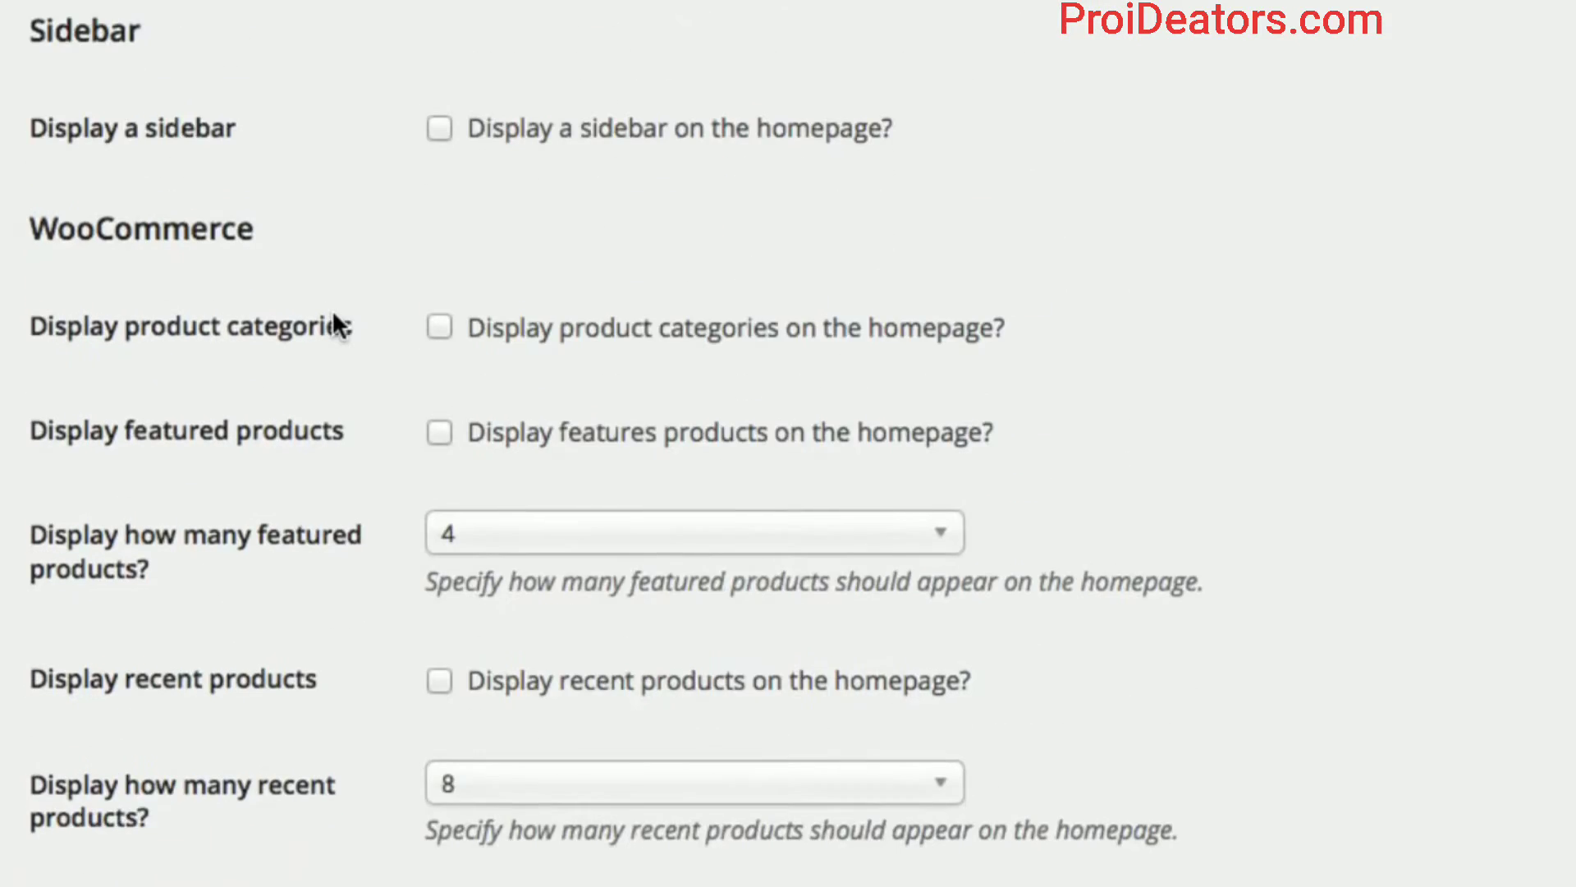
scroll(333, 324, "down", 6)
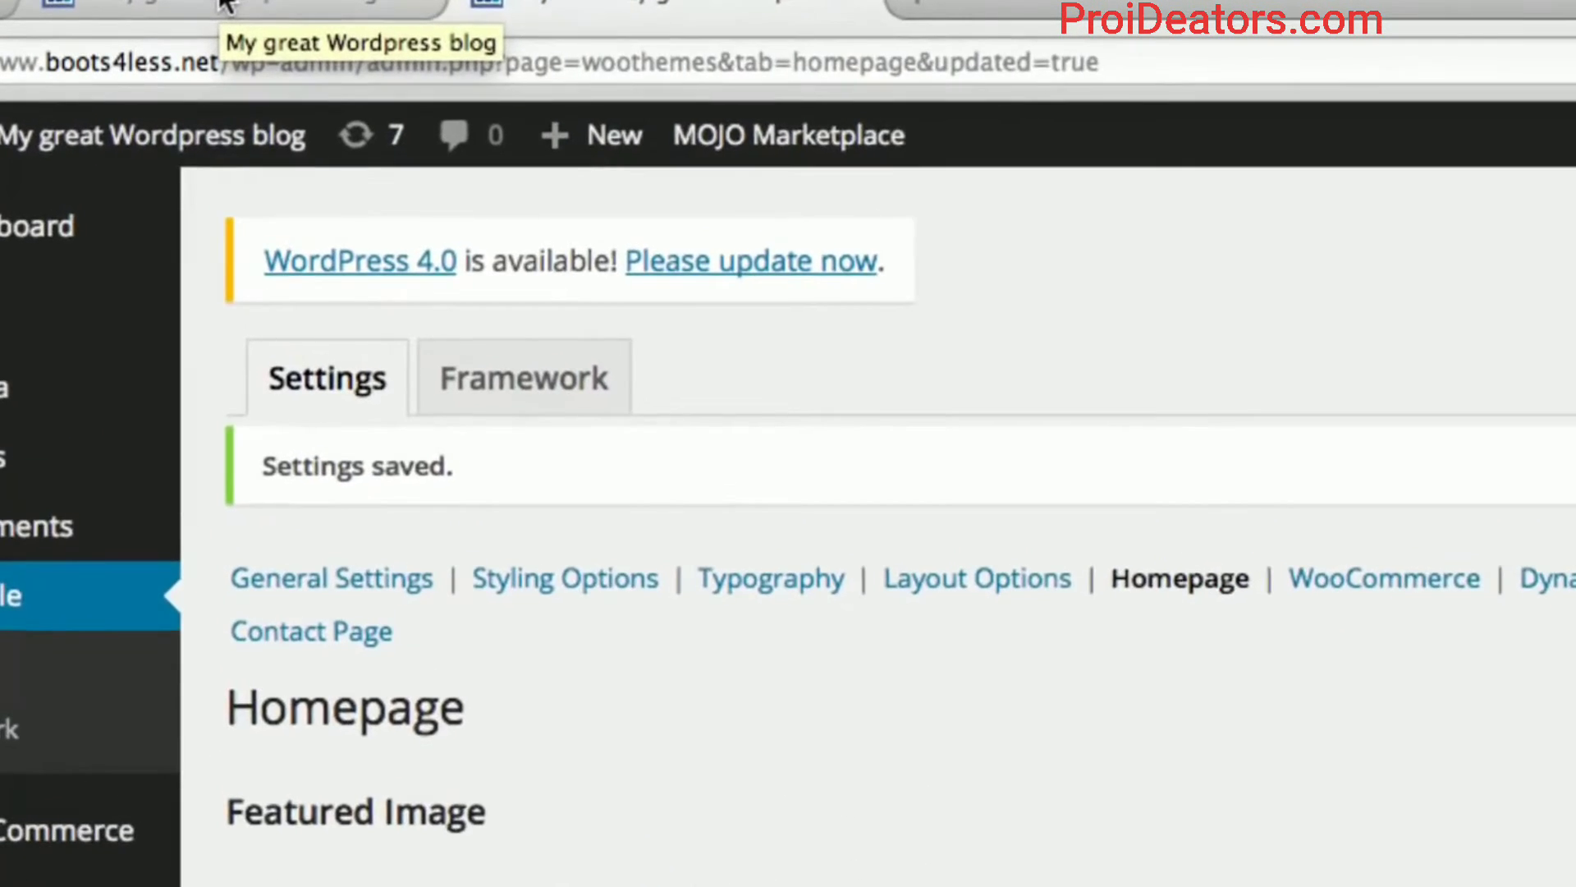
Reload the storefront to show the 'Welcome to our store' banner.
left_click(226, 4)
left_click(293, 50)
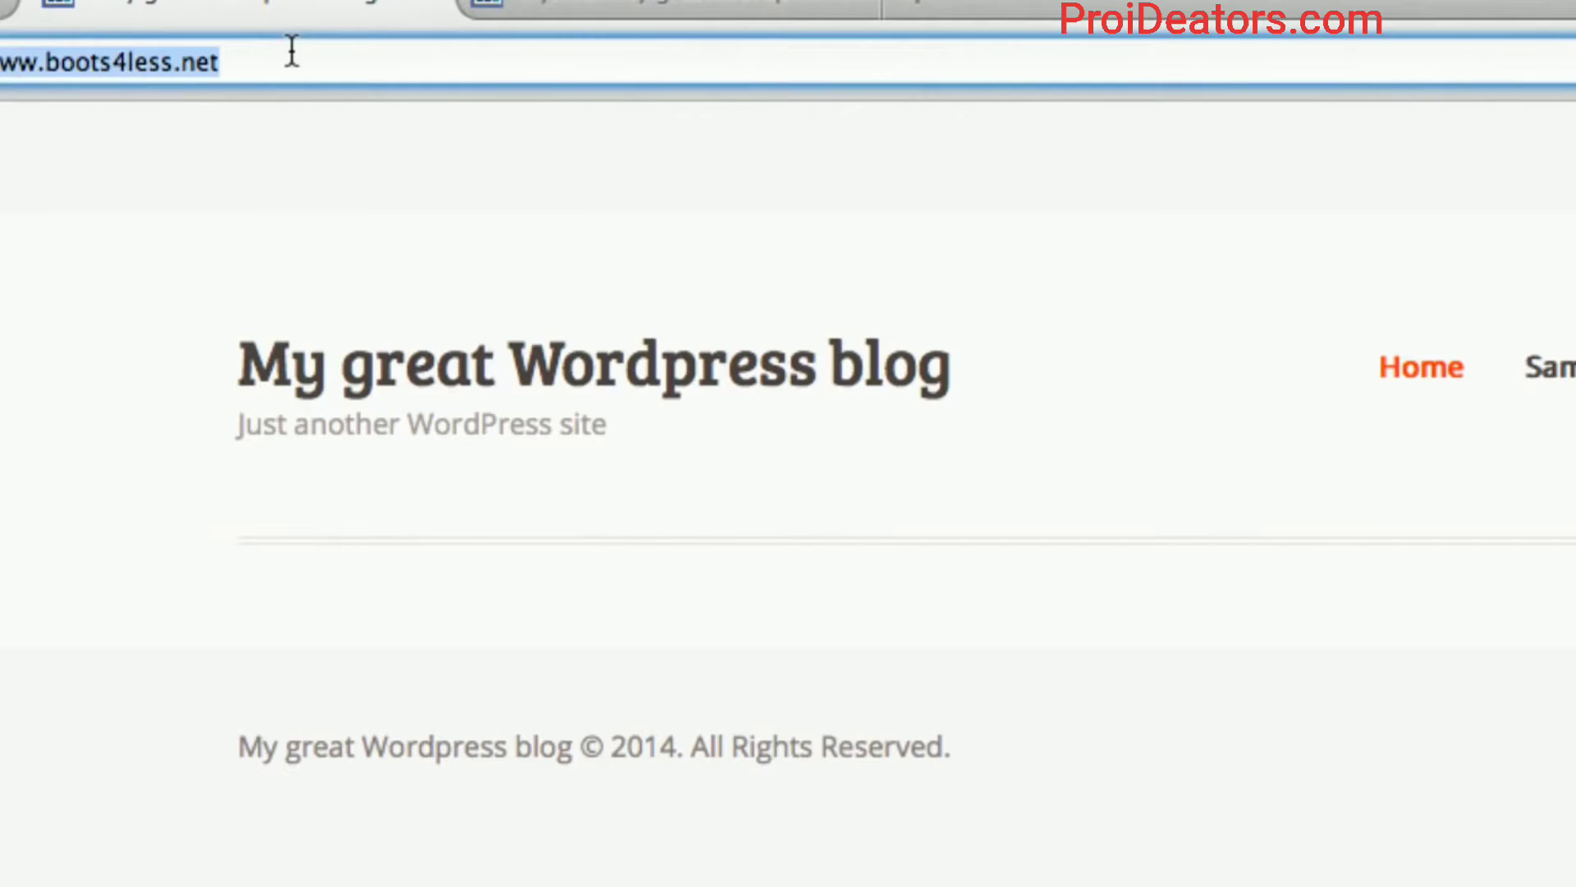
key("Return")
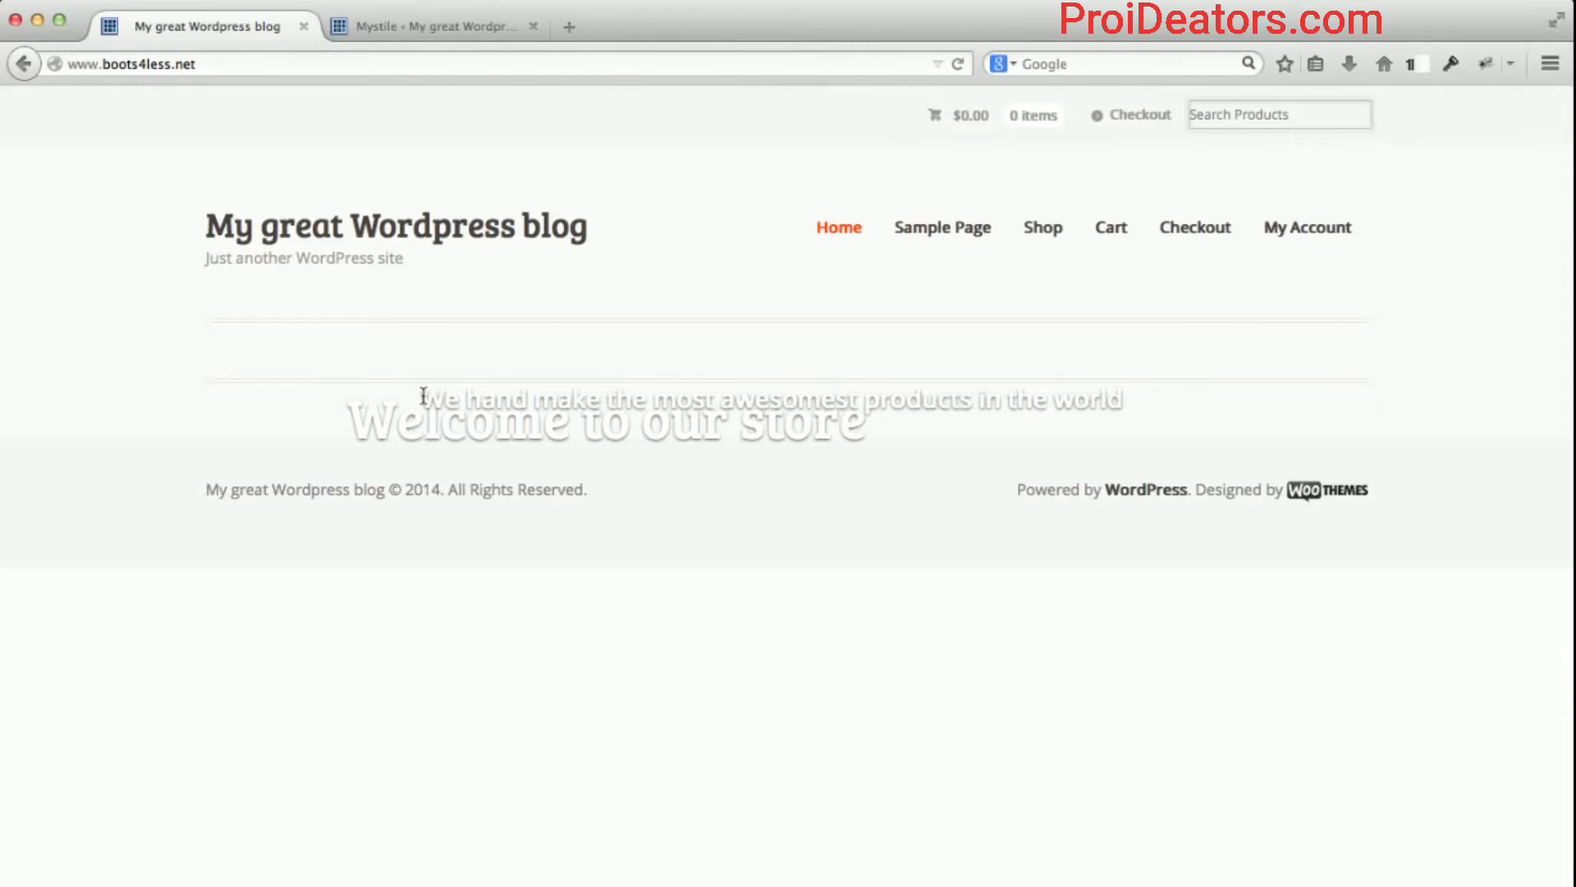
Inspect the banner's headline and subtitle text, then go back to the Mystile settings tab.
double_click(799, 424)
left_click(739, 434)
left_click_drag(862, 422, 339, 393)
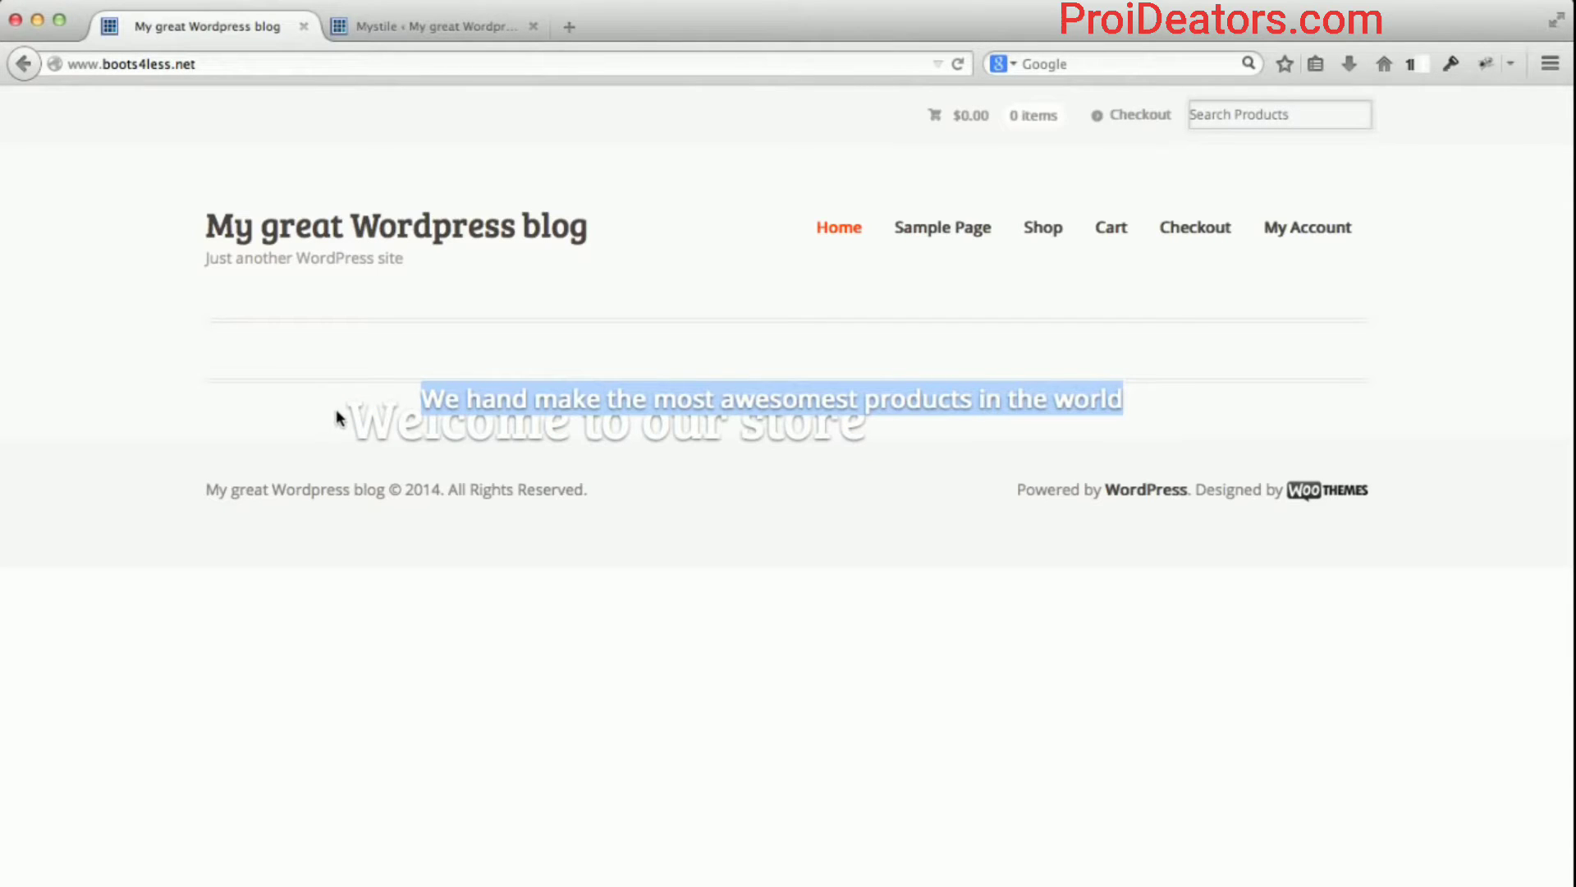
left_click(336, 408)
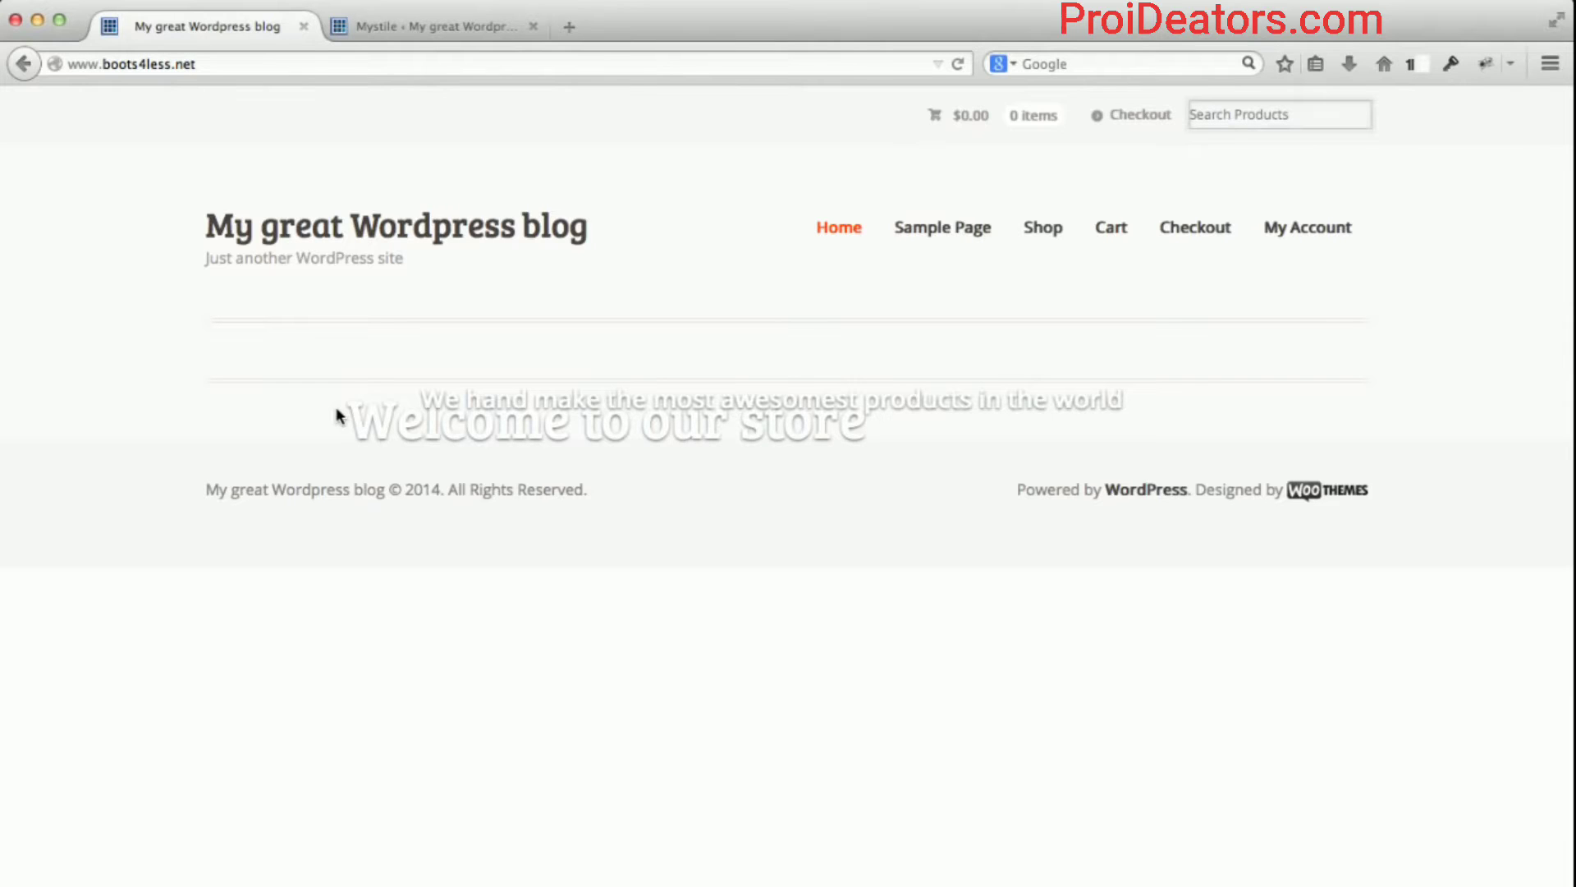
left_click(411, 28)
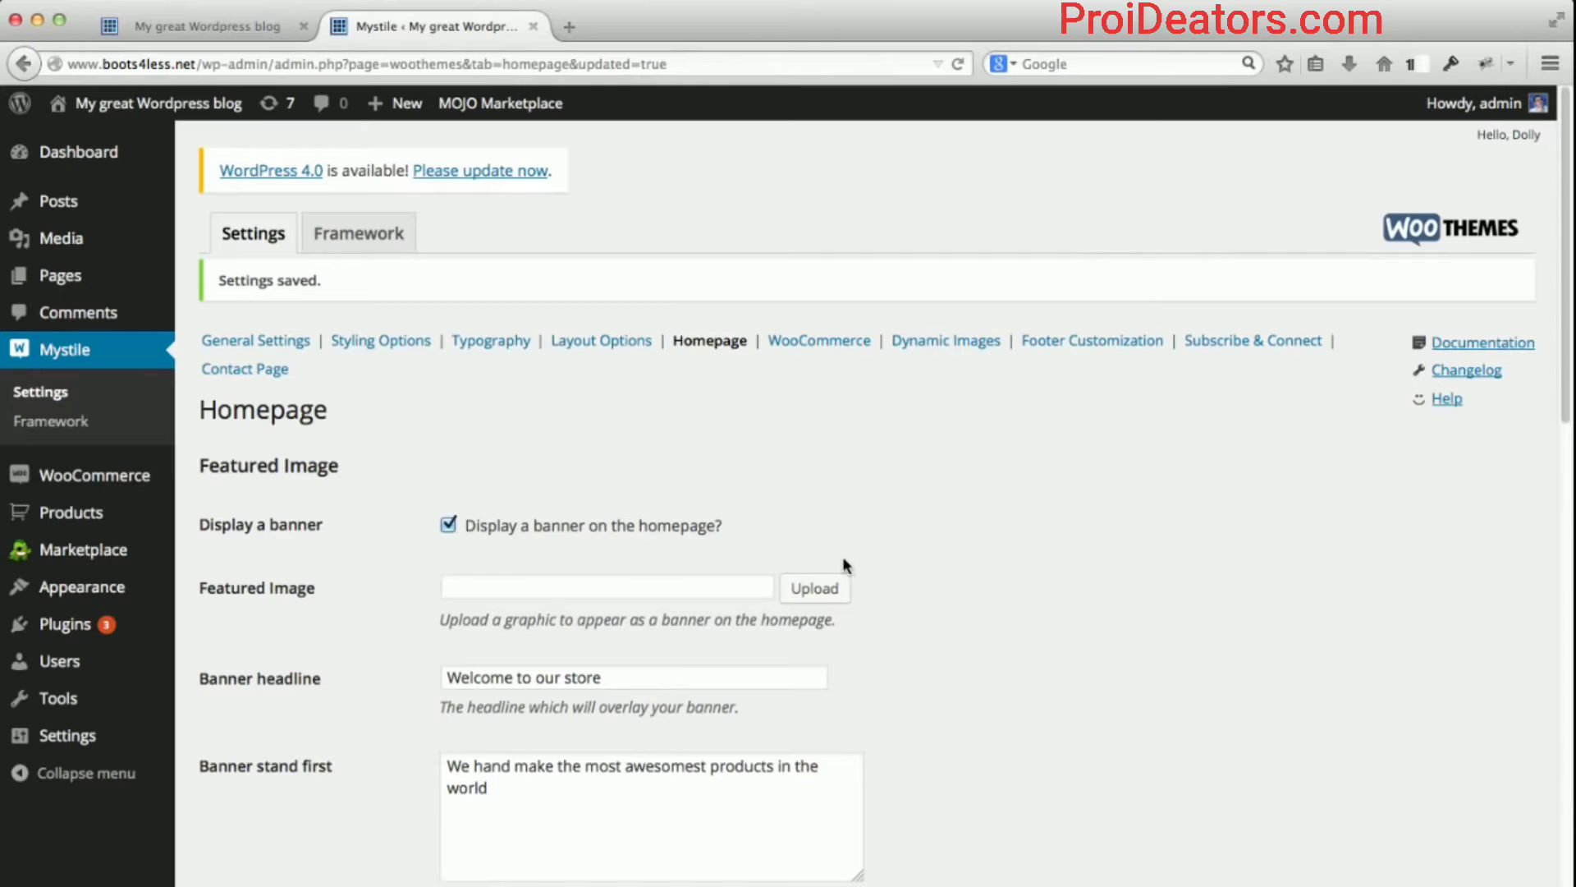
Delete the 'Welcome to our store' headline and the banner's stand-first text.
scroll(1038, 549, "down", 2)
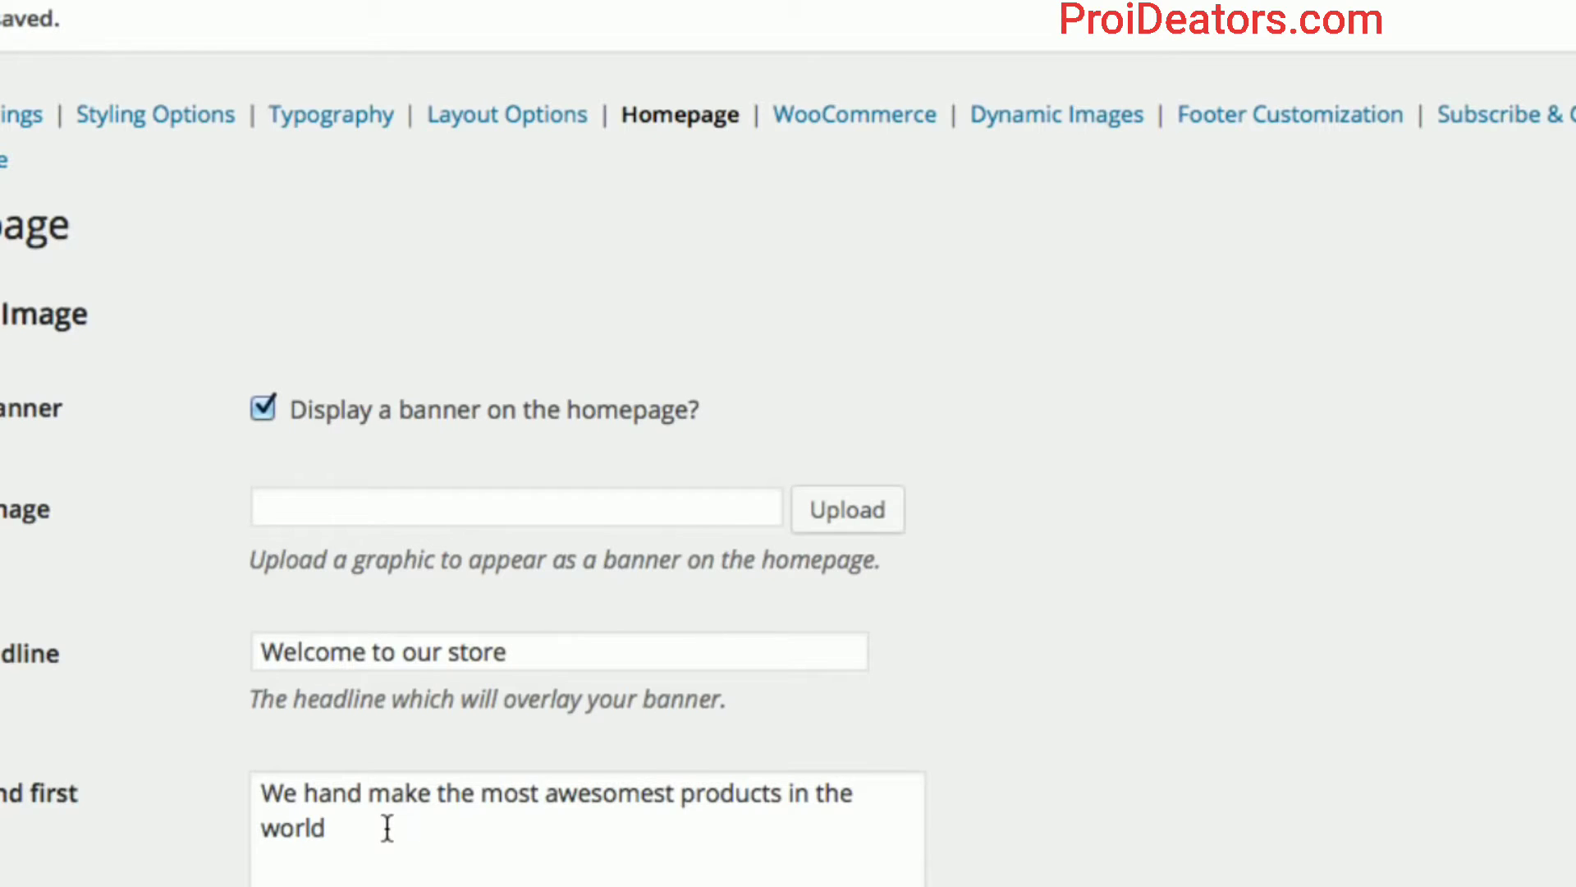
scroll(346, 544, "up", 1)
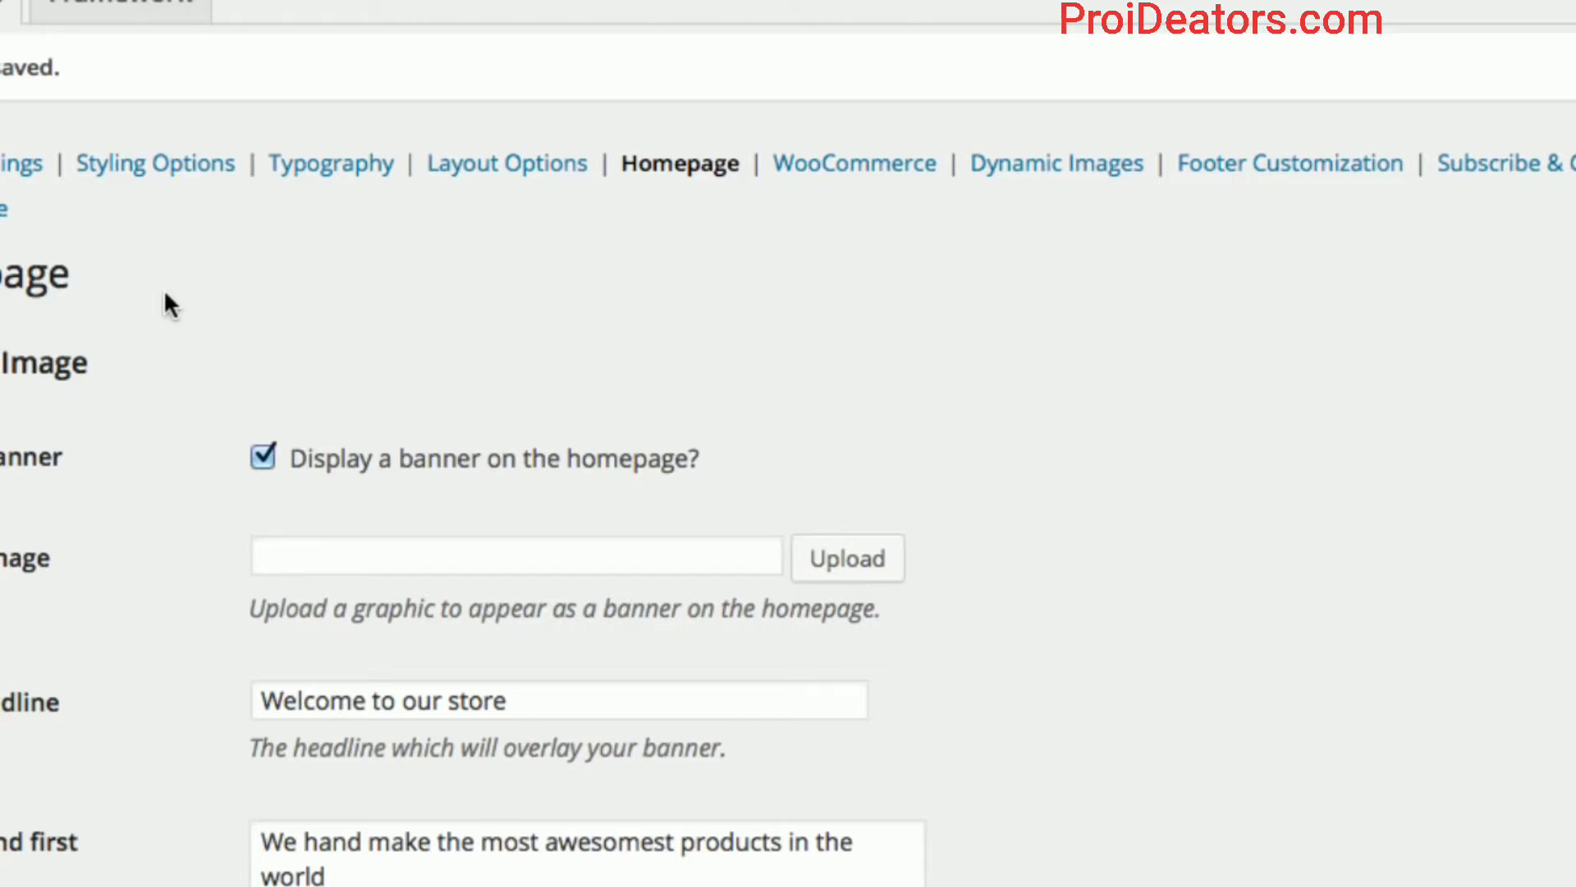
scroll(141, 533, "down", 3)
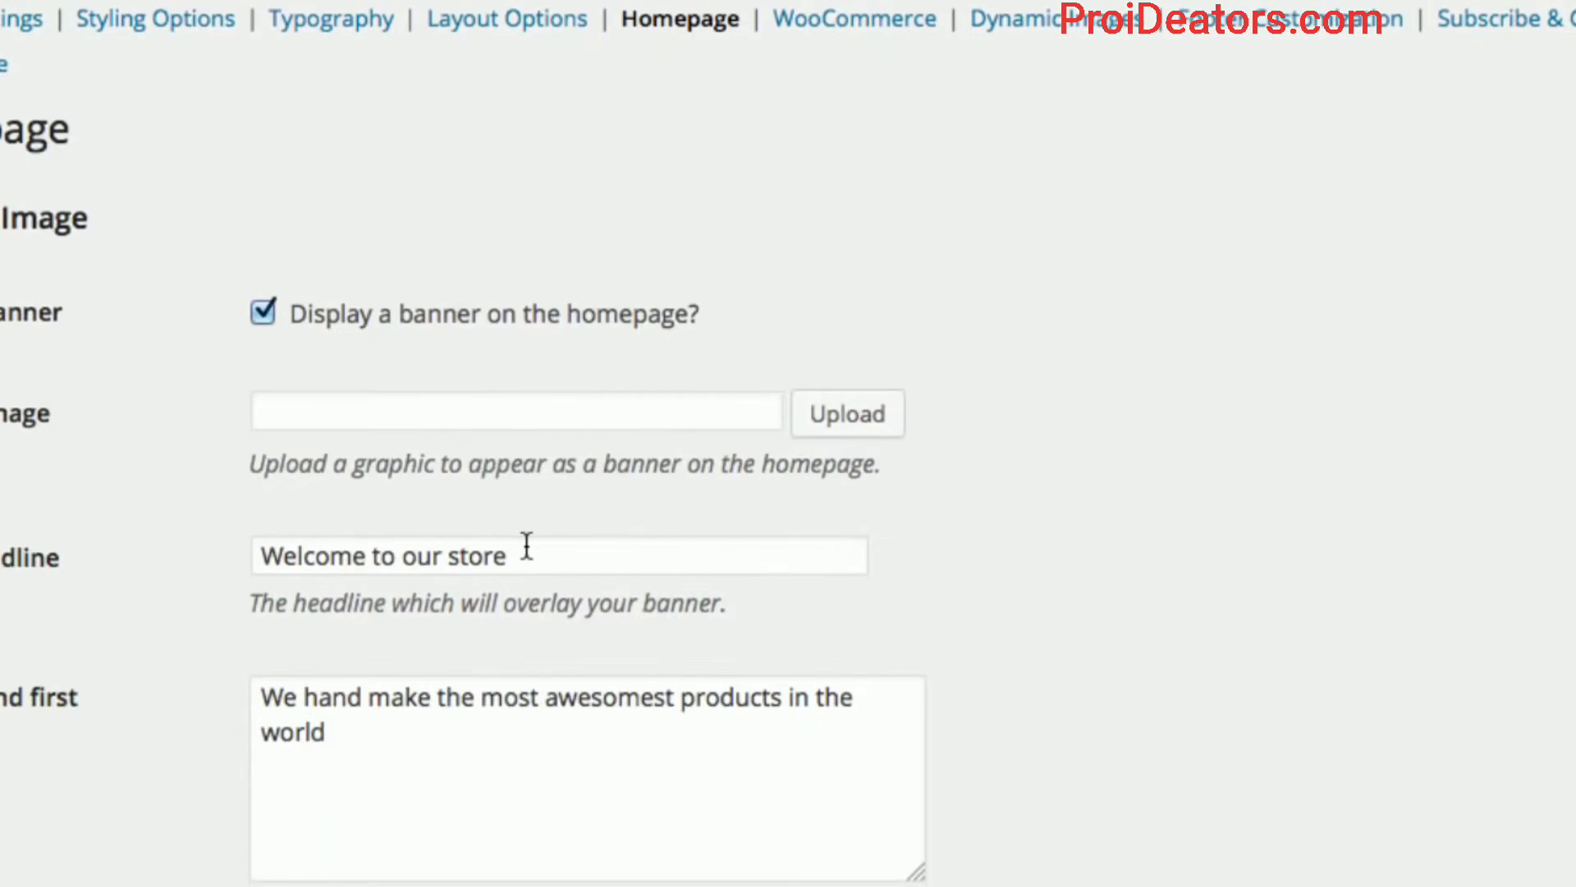
left_click(528, 551)
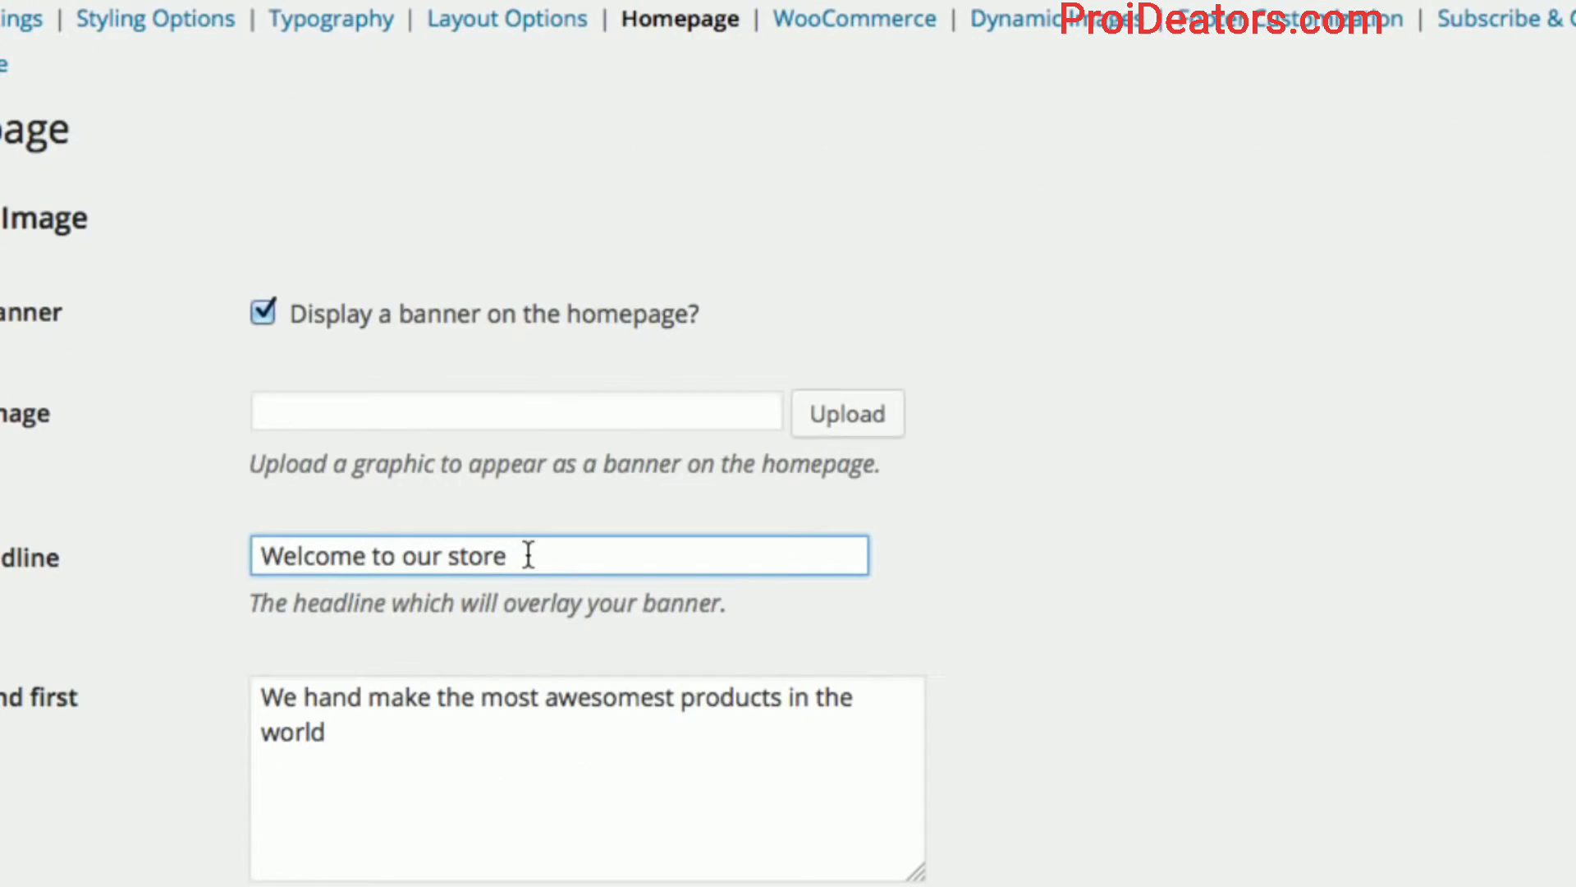
left_click_drag(527, 554, 263, 550)
key("BackSpace")
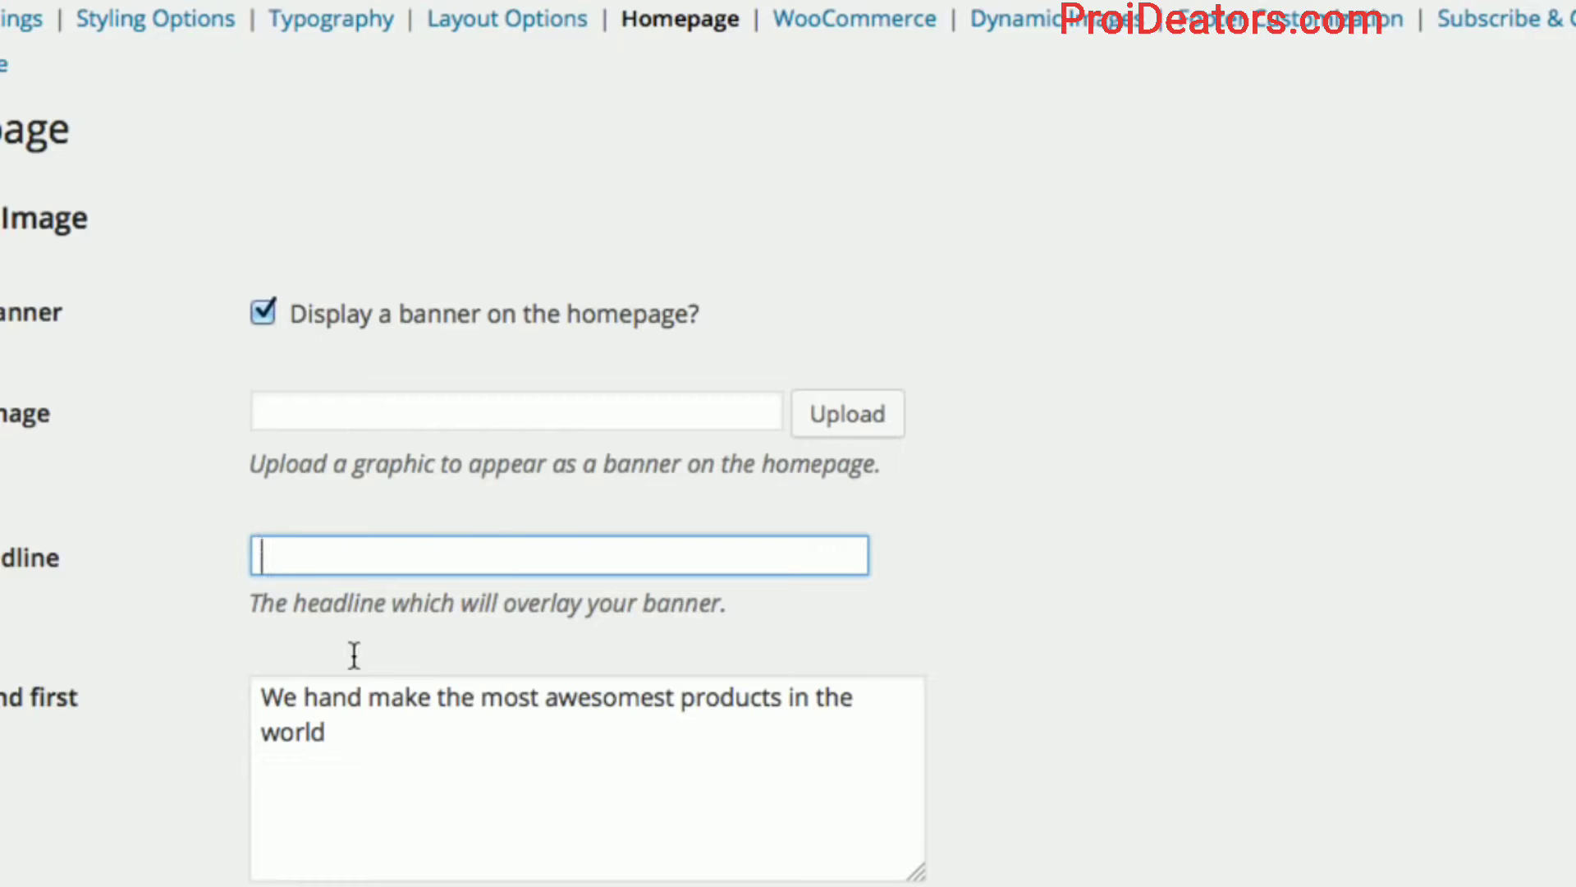
left_click_drag(401, 746, 165, 672)
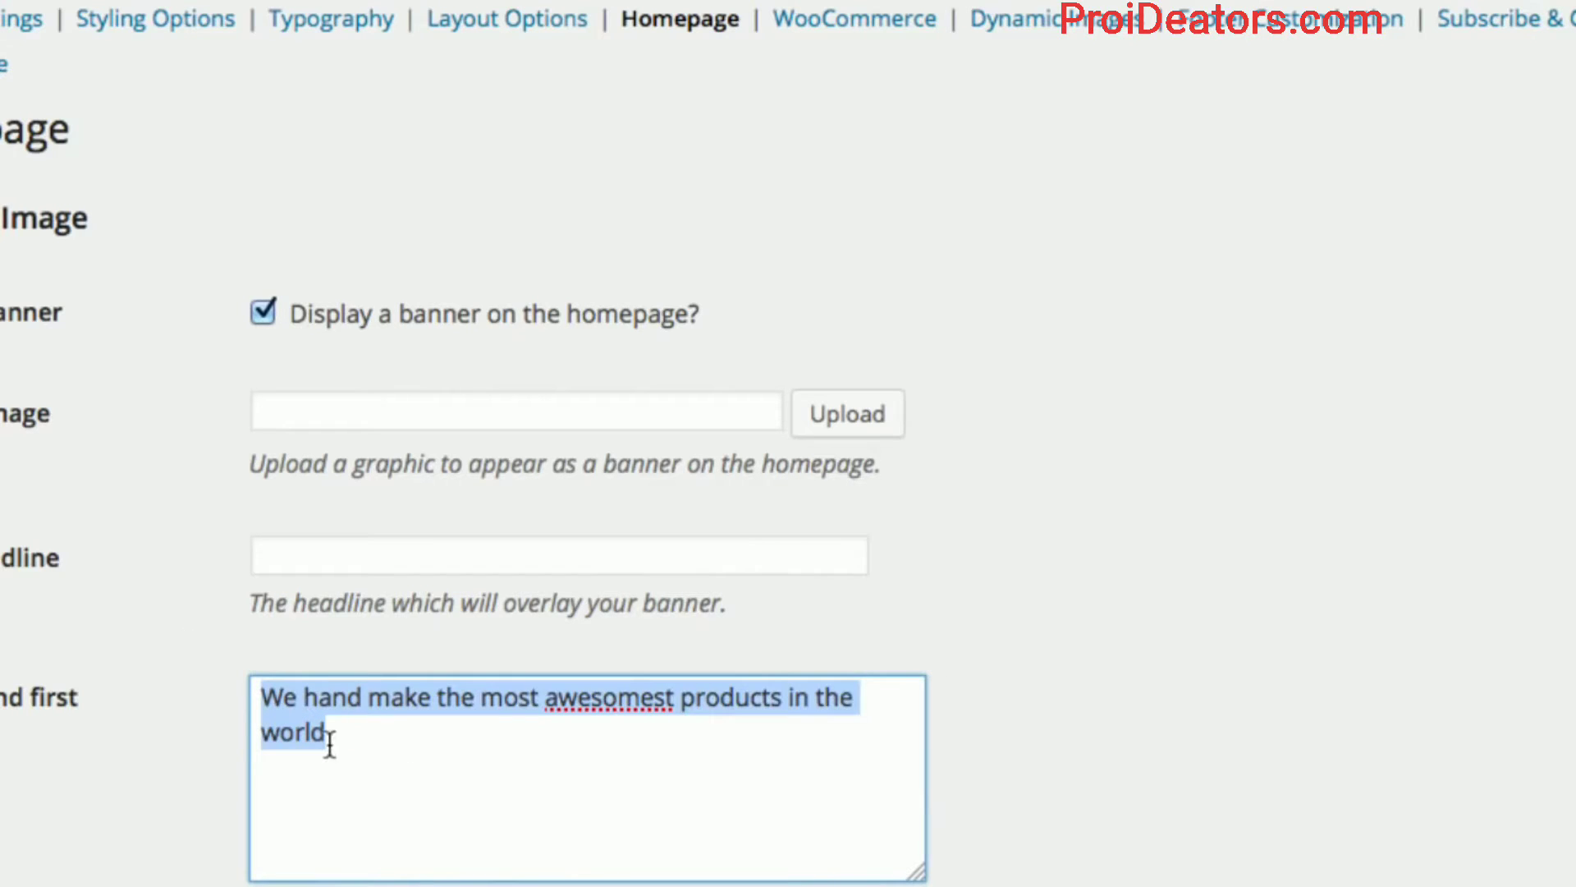
key("BackSpace")
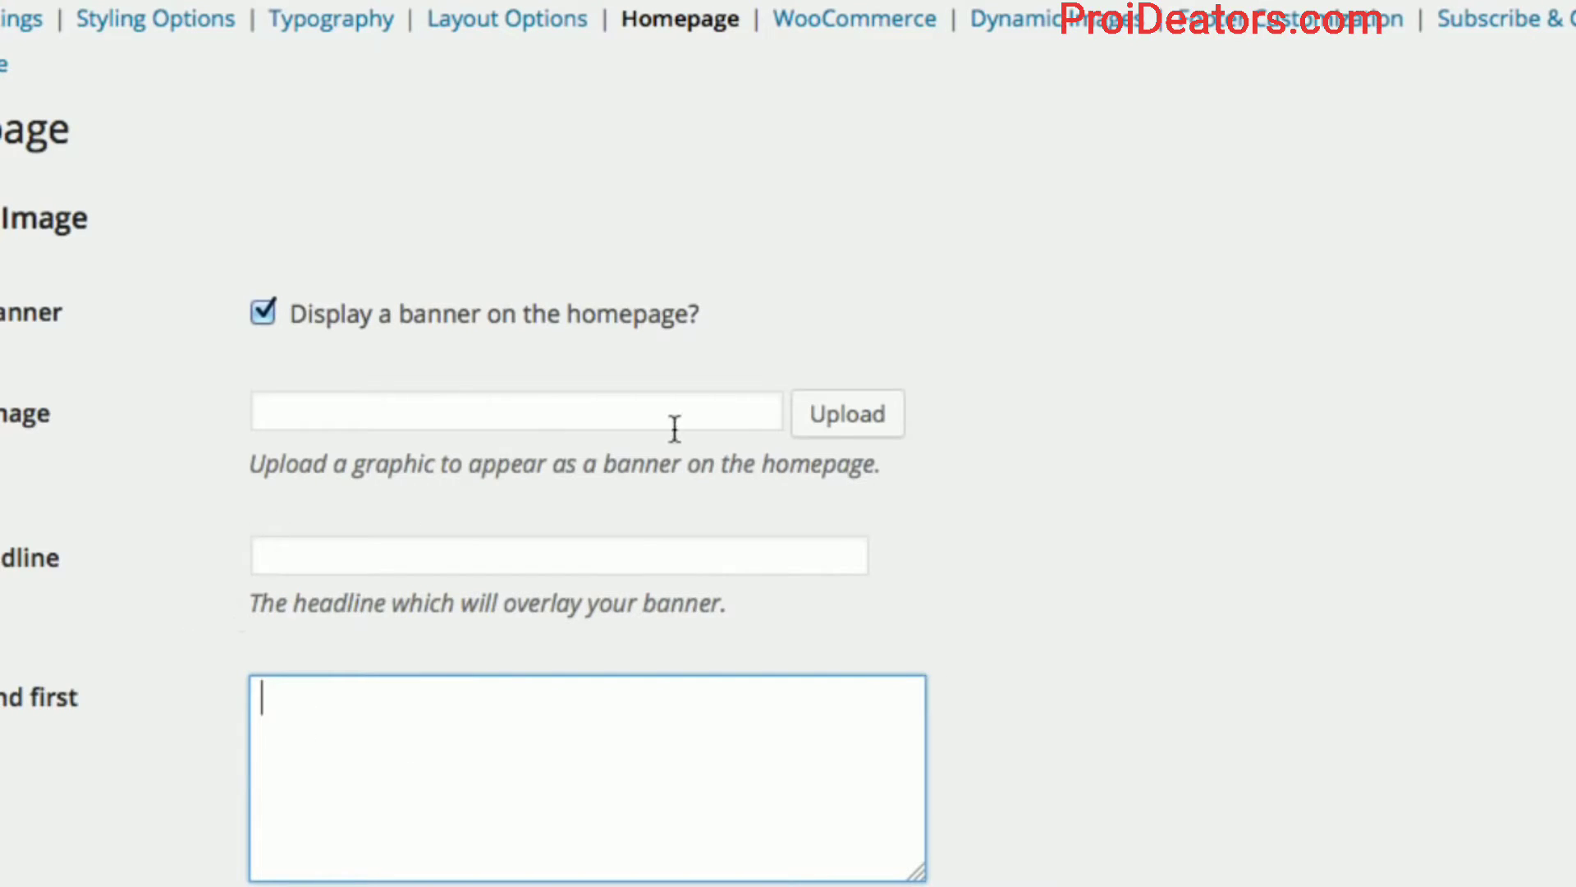
Open the banner's Featured Image picker on its Upload Files page.
left_click(849, 423)
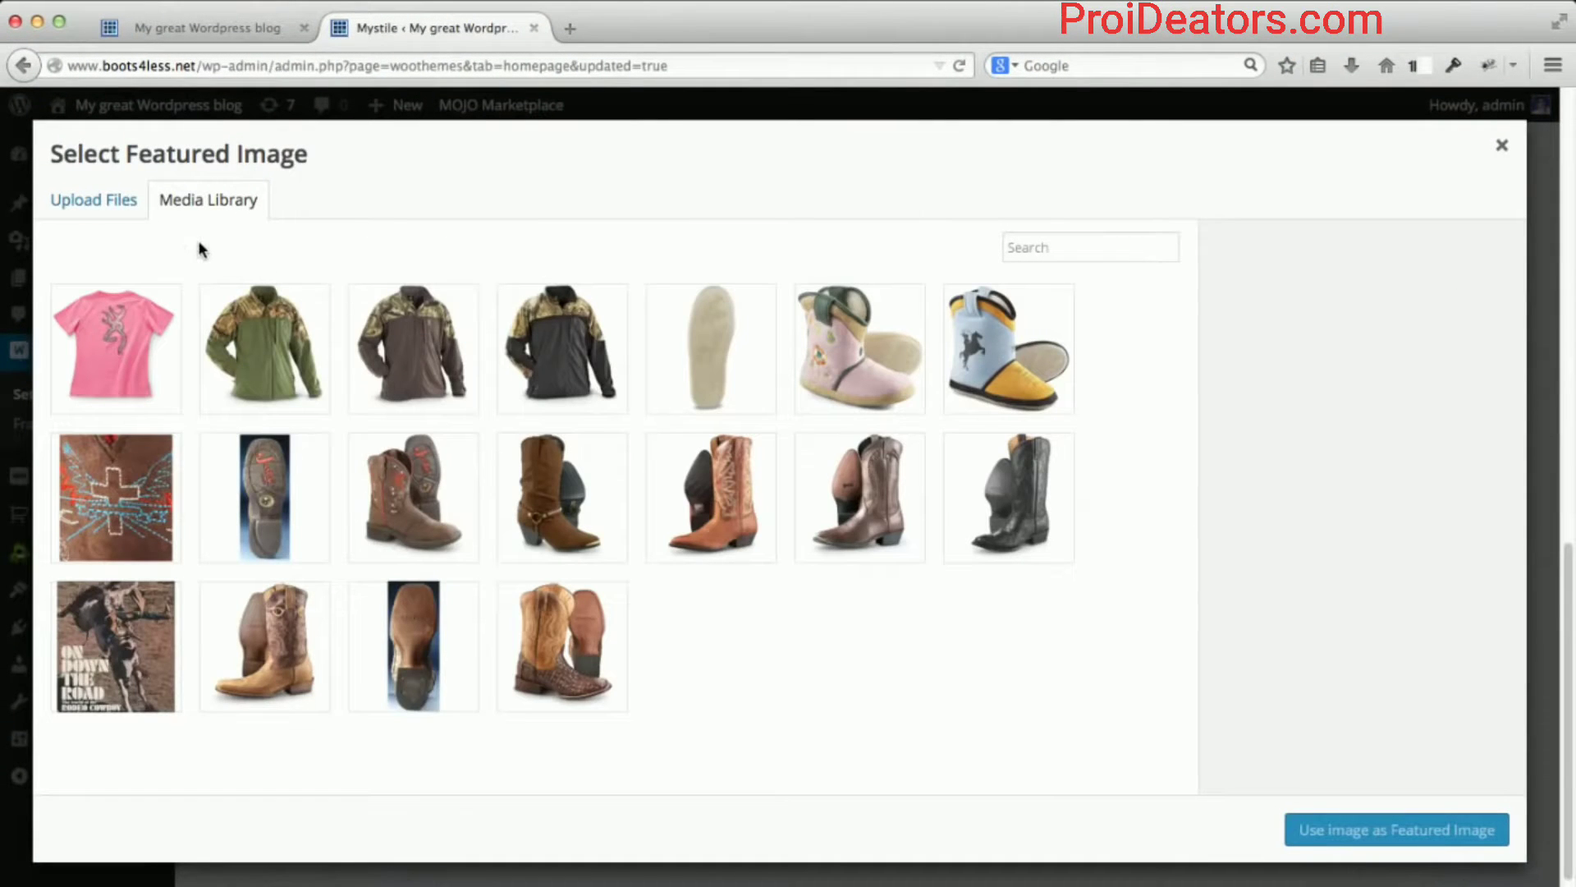
left_click(92, 208)
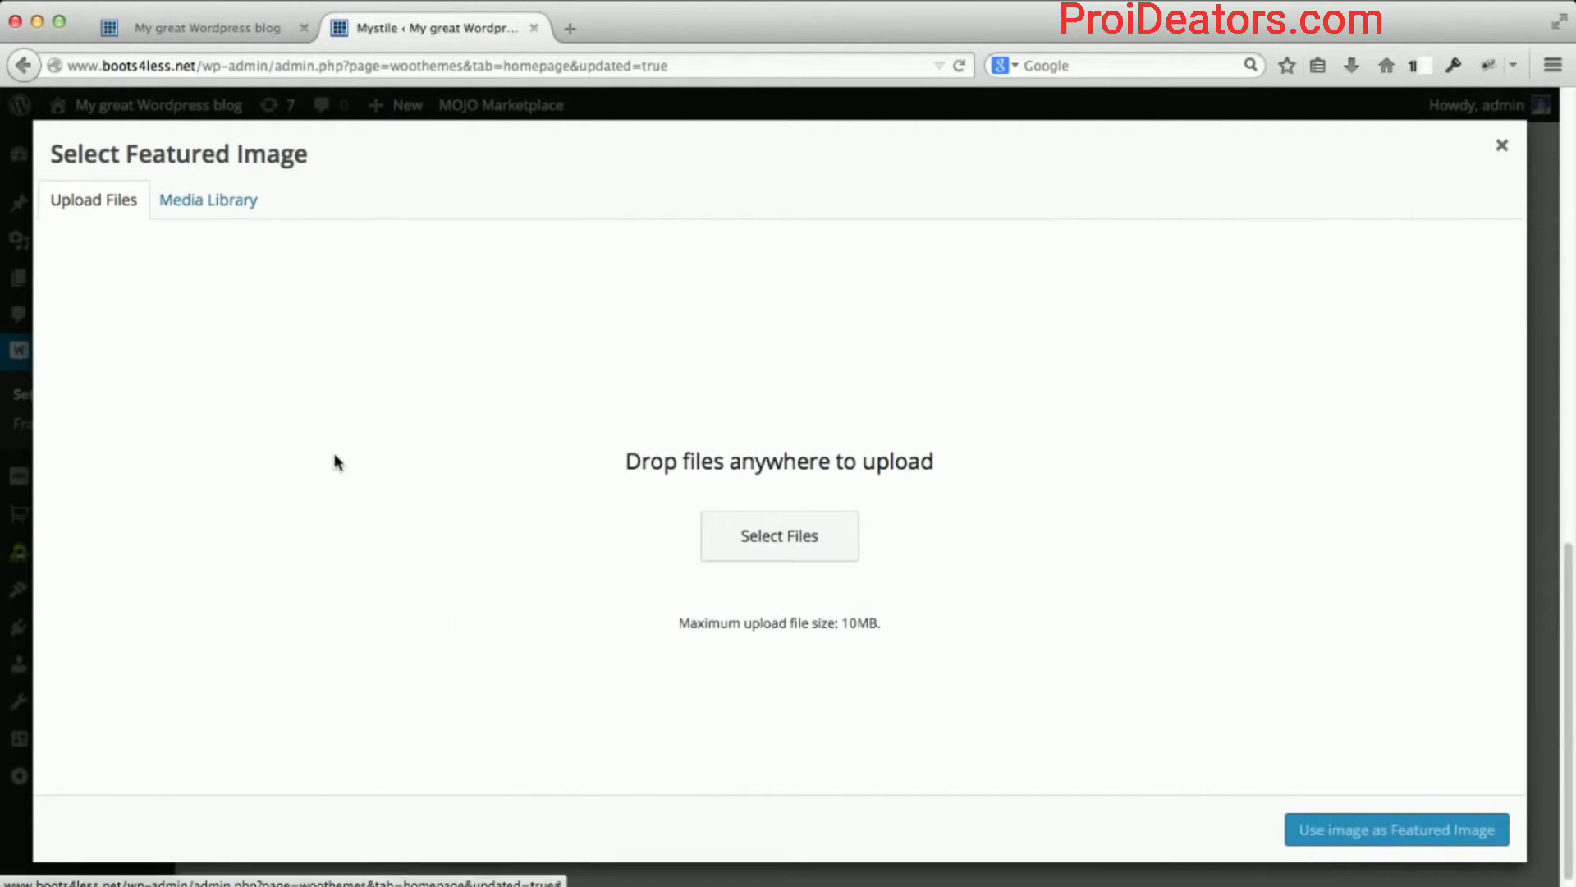
Upload banner02.jpg from Dropbox > Ecommerce Tutorial > misc.
left_click(766, 546)
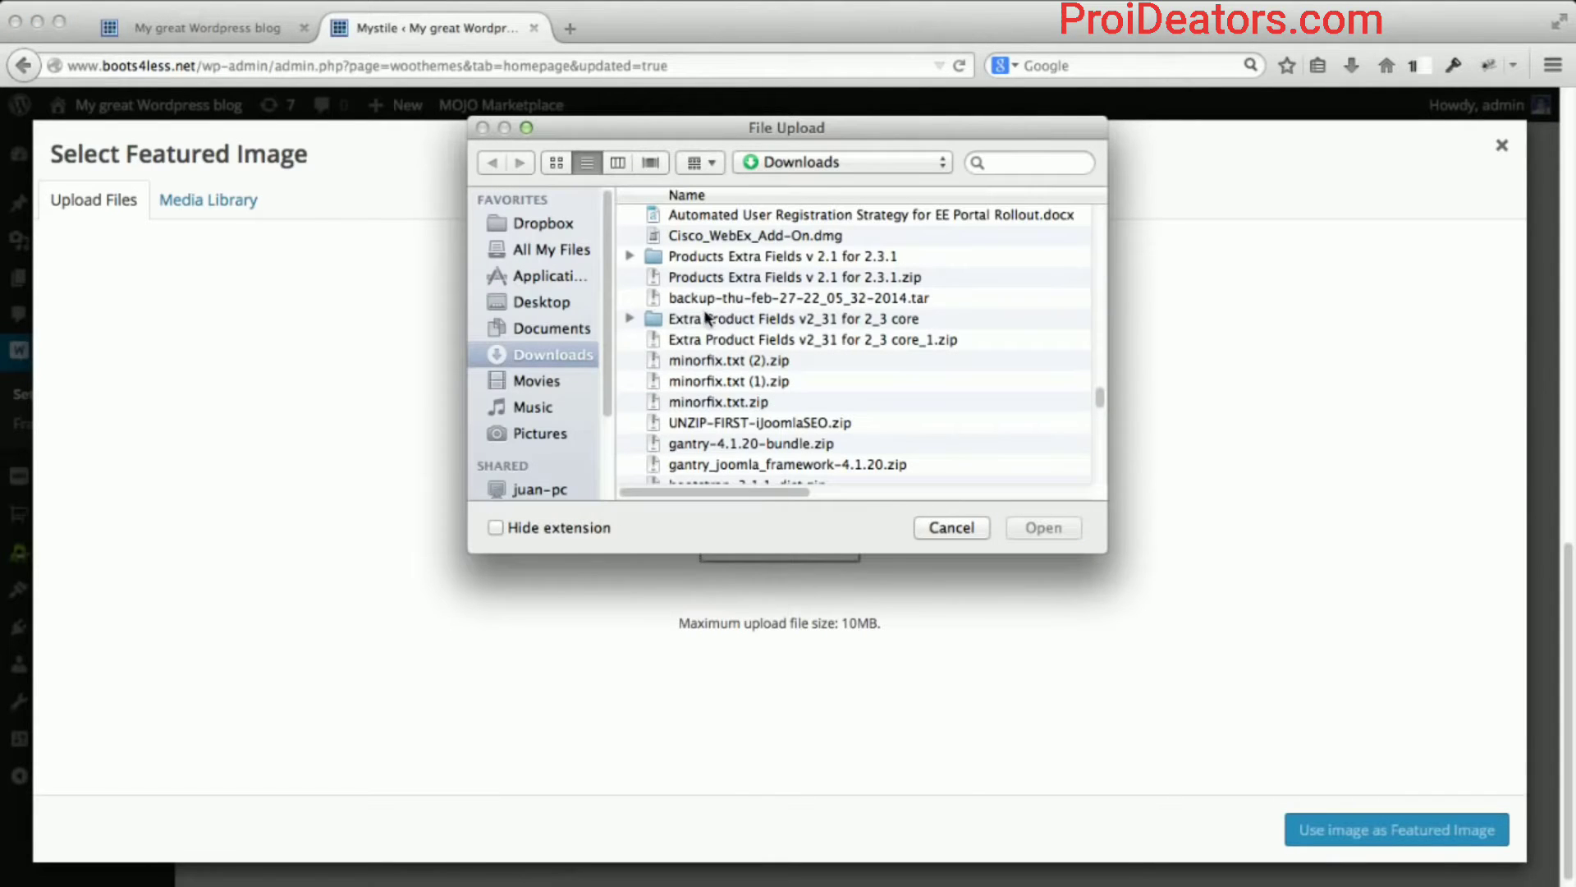
left_click(555, 226)
scroll(707, 284, "down", 5)
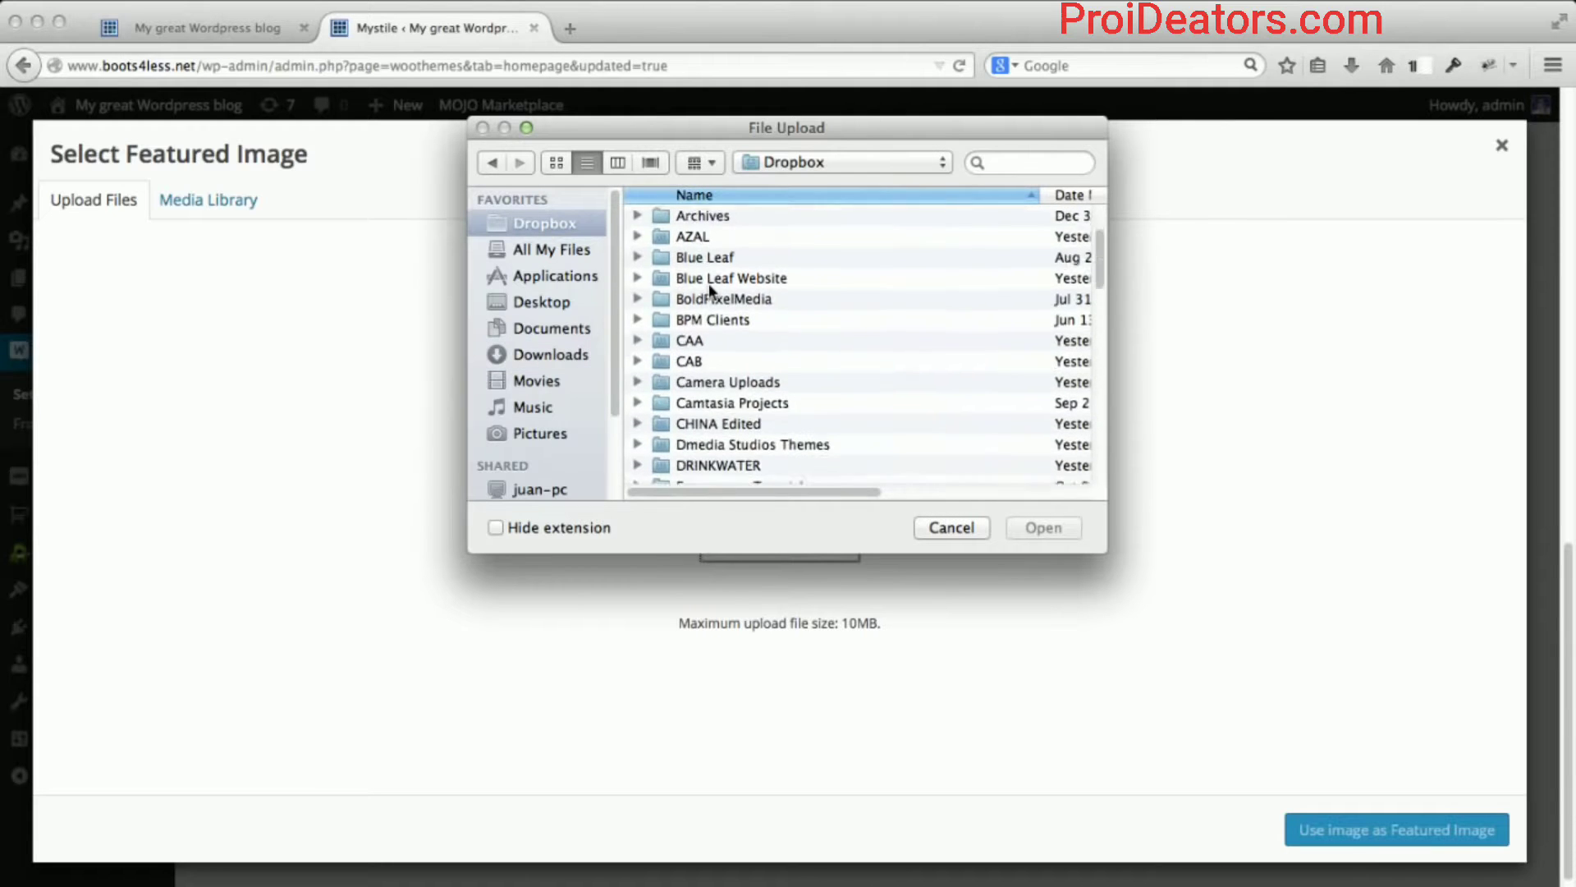
double_click(737, 400)
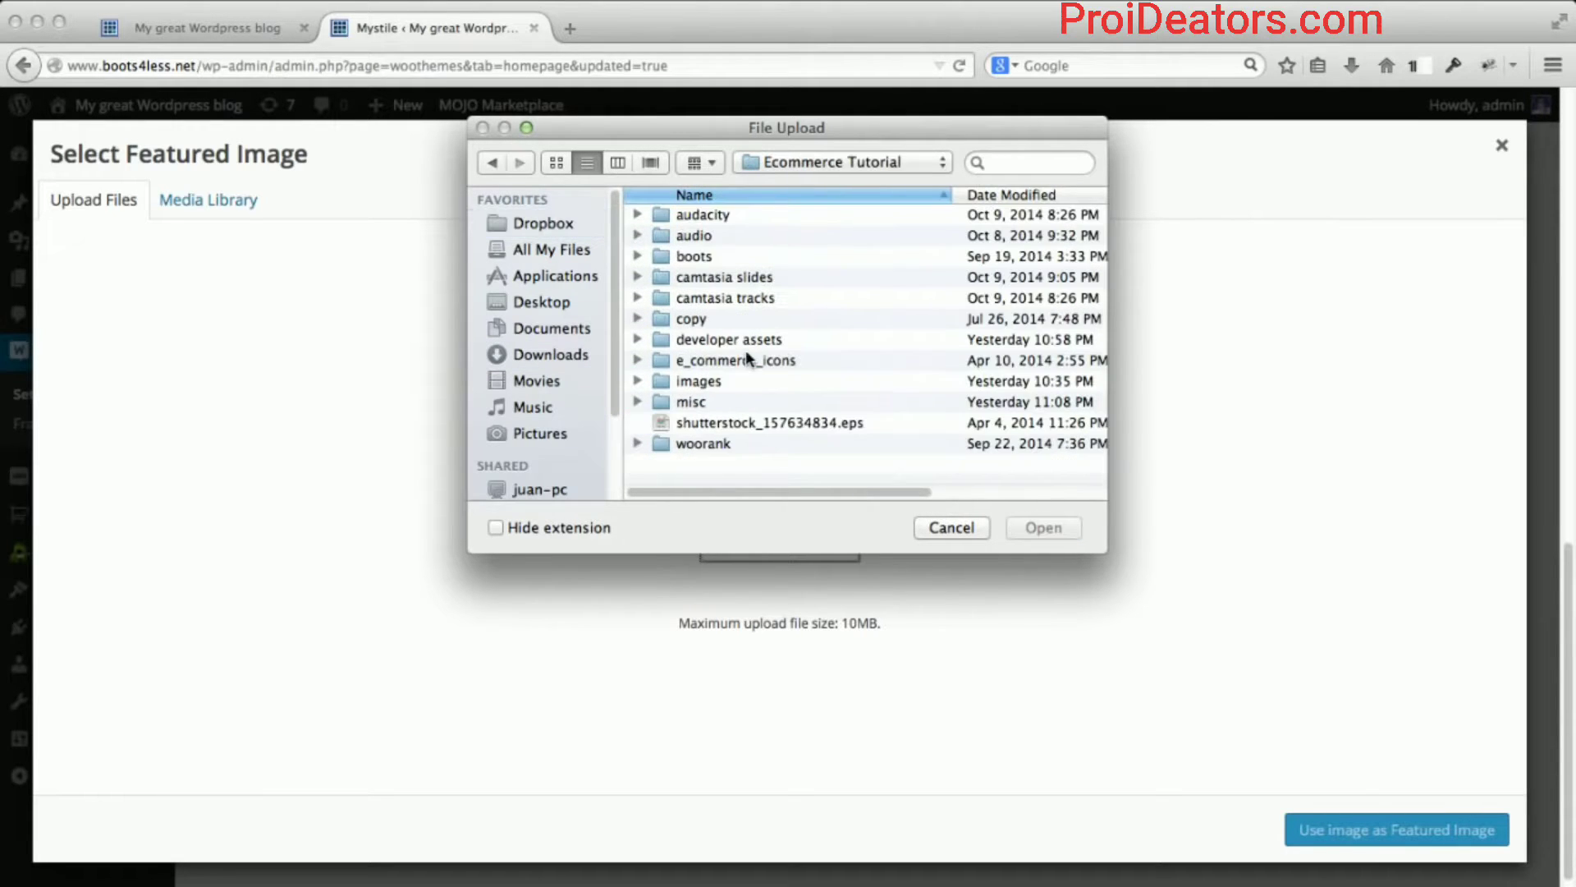
double_click(715, 402)
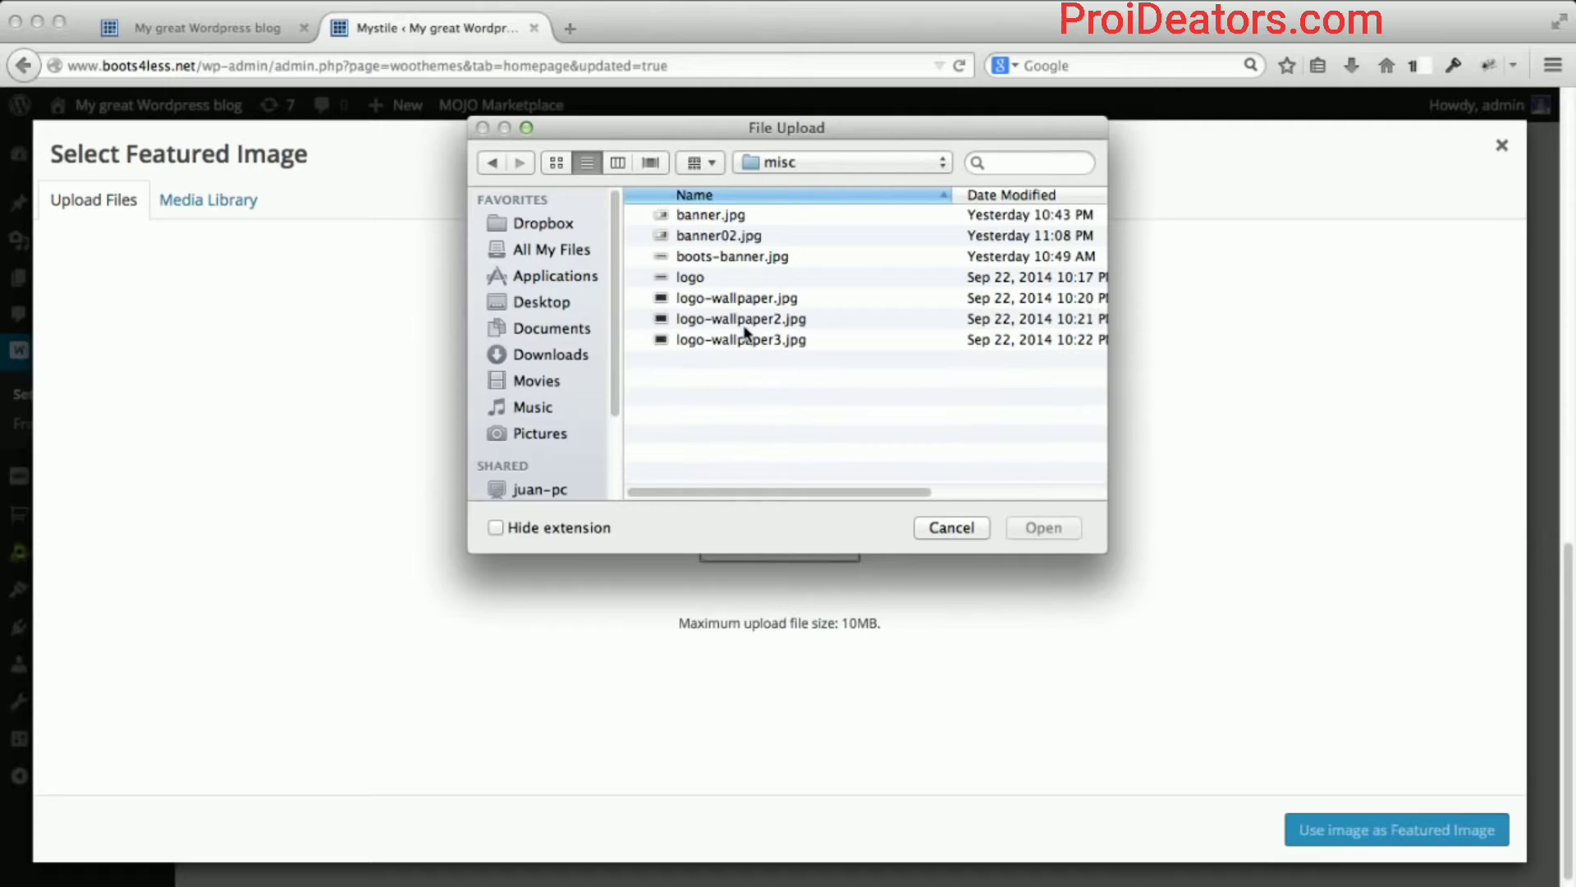
left_click(735, 237)
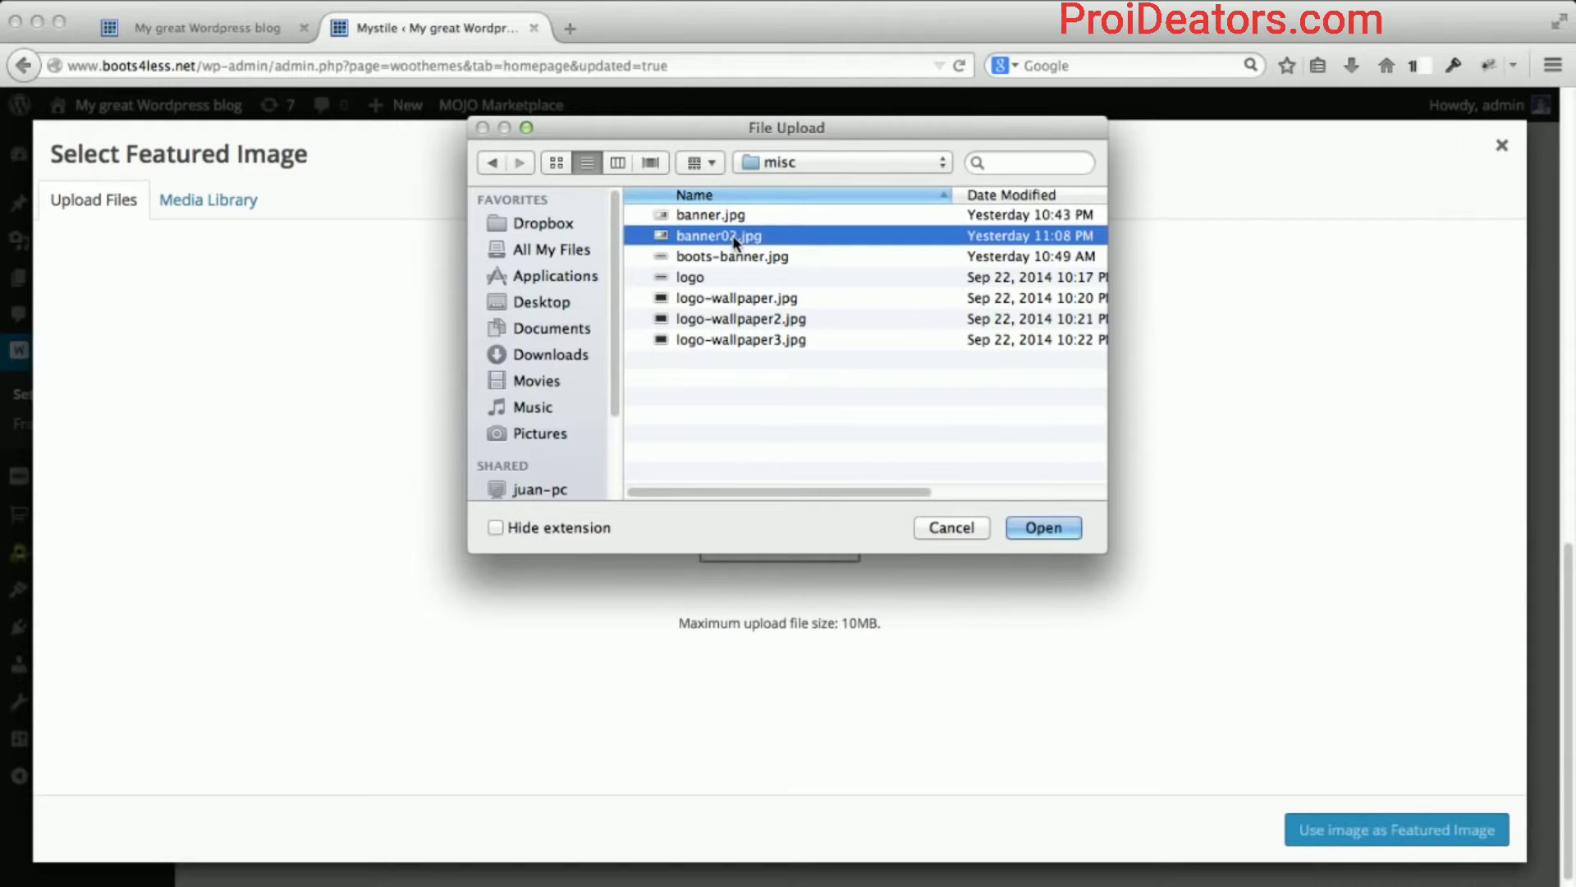
left_click(1041, 532)
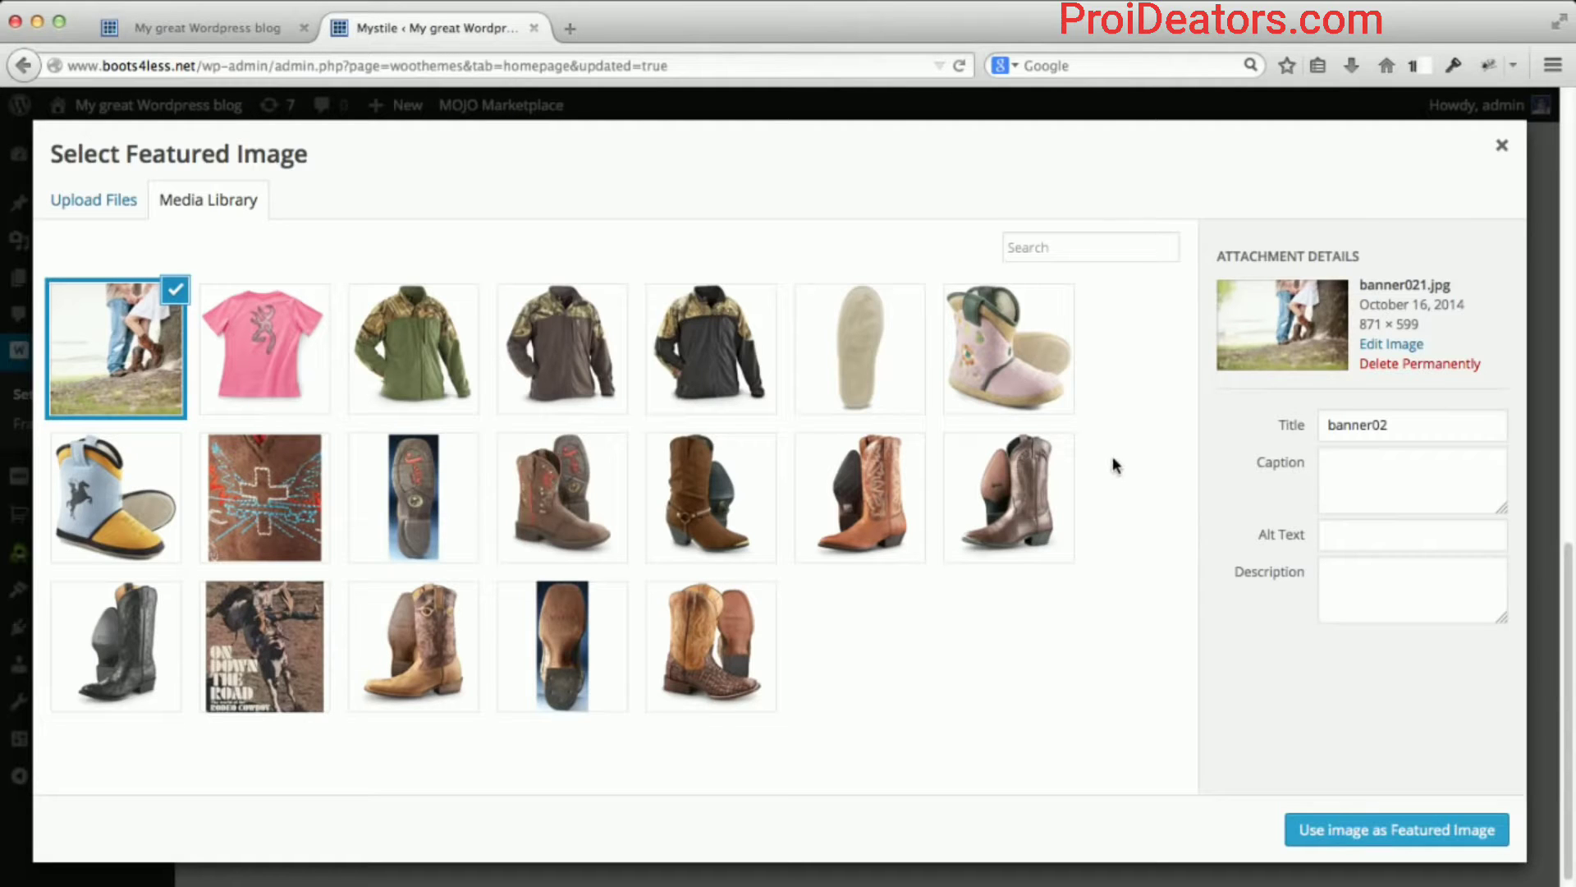
Give the banner image the alt text 'boots banner' and use it as the homepage featured image.
left_click(1370, 538)
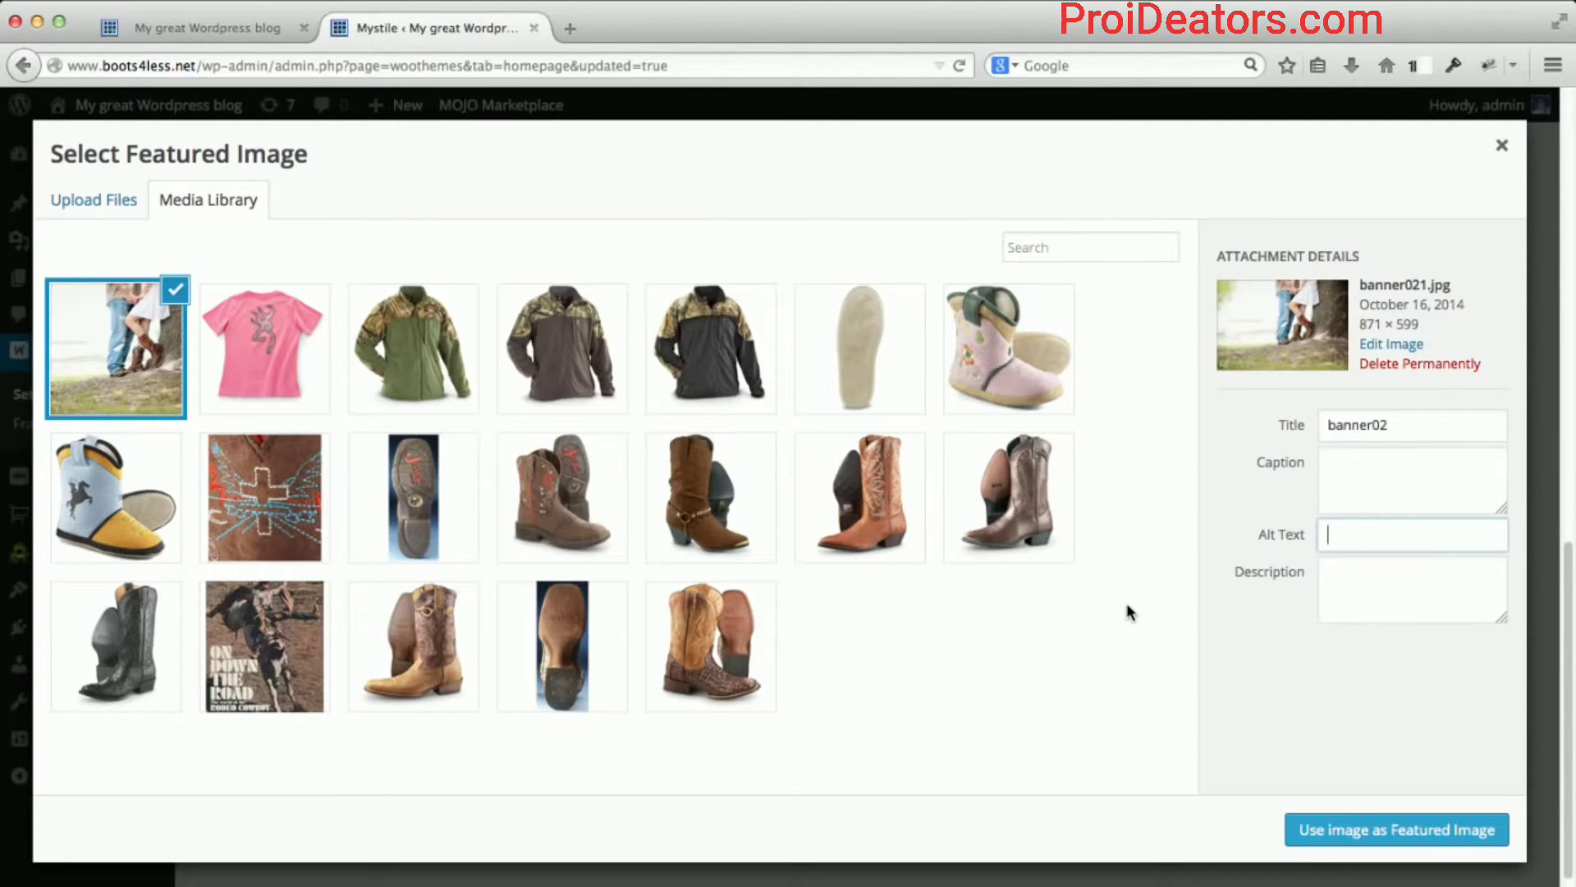
type("boots banner")
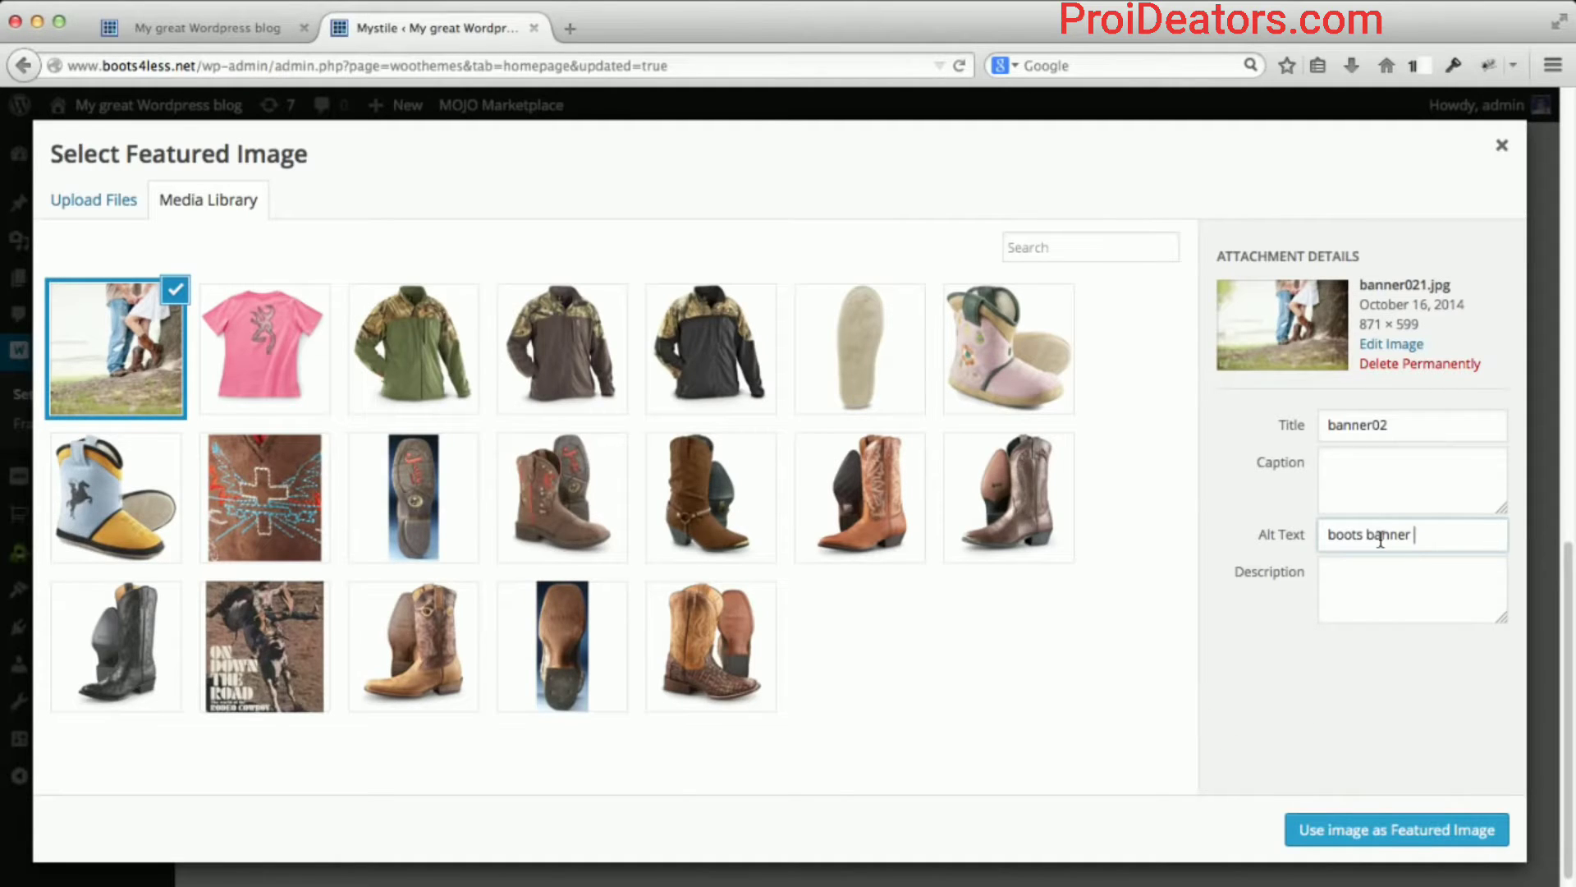
left_click(1365, 836)
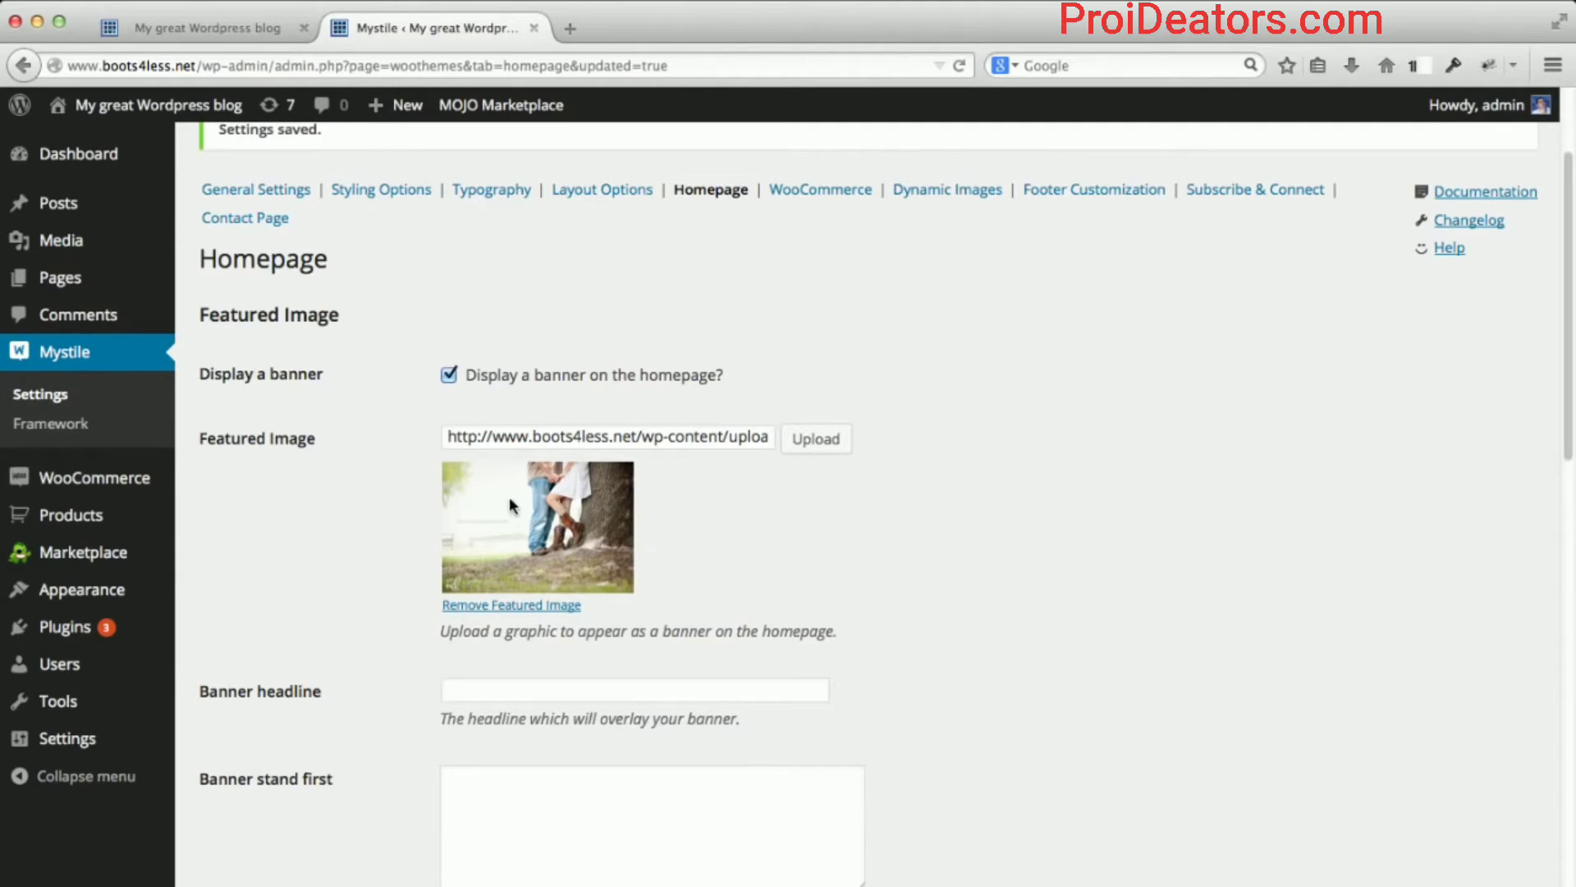
Save the Mystile Homepage settings with the new banner and bring back the 'My great Wordpress blog' storefront tab.
scroll(403, 524, "down", 3)
scroll(403, 525, "down", 15)
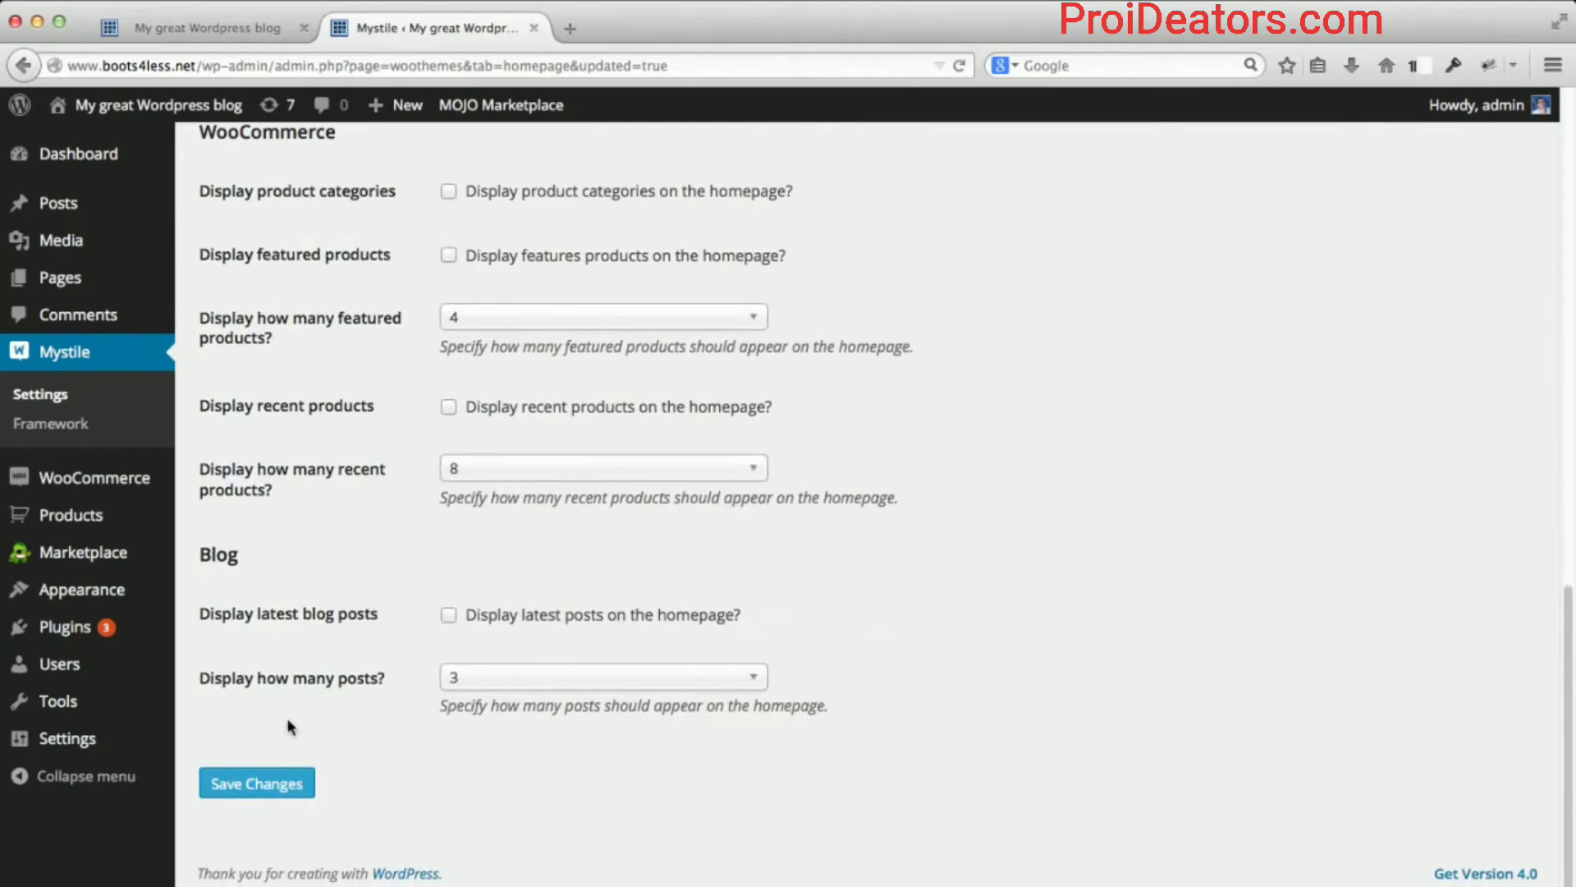
left_click(257, 784)
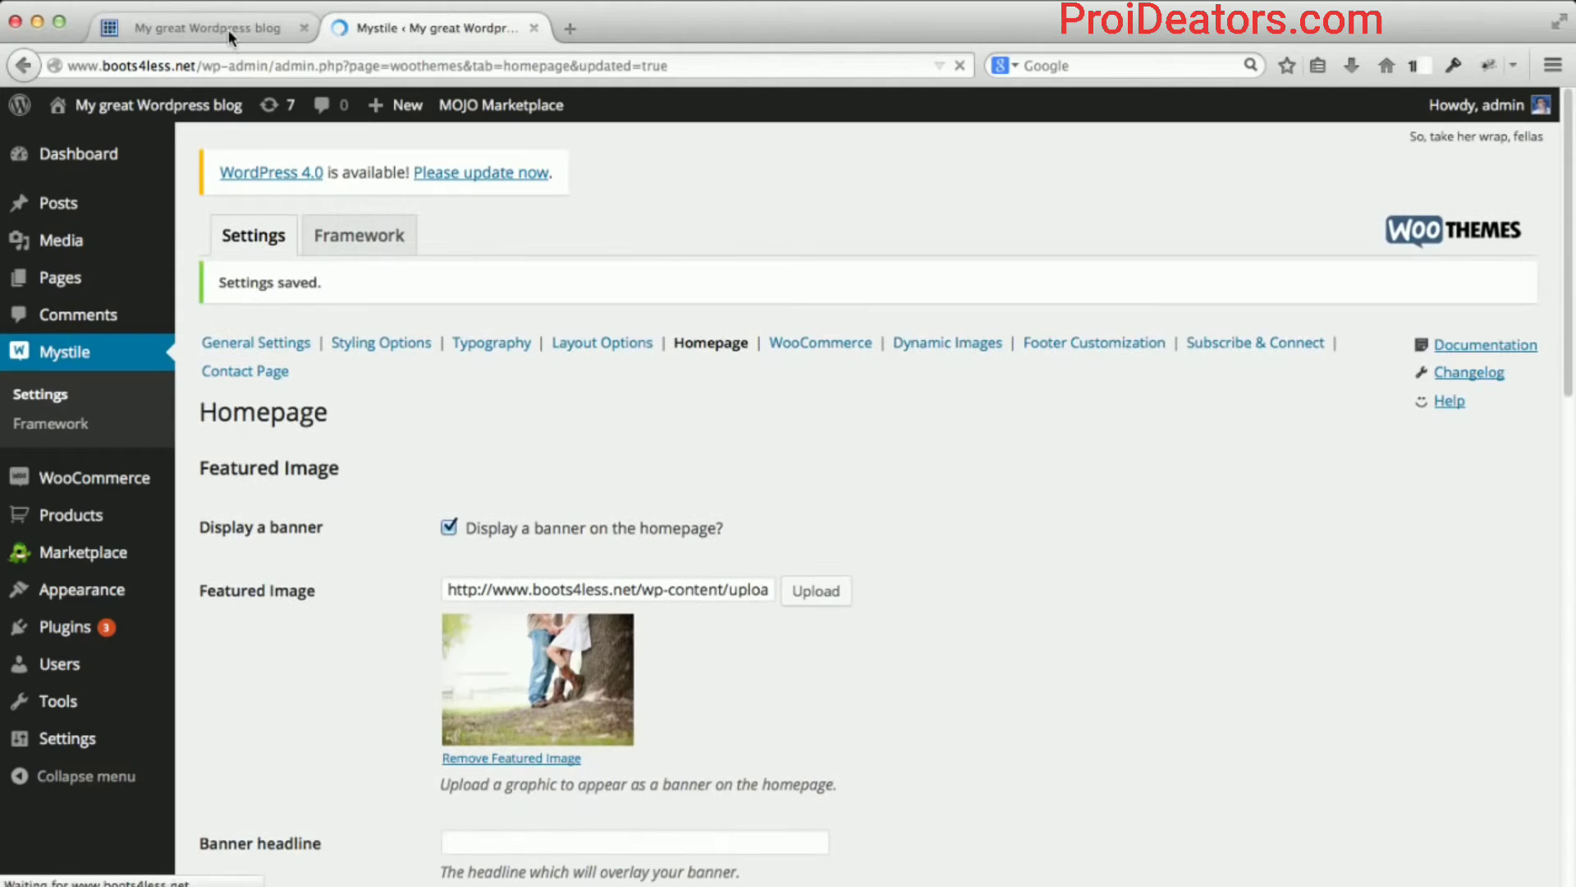
left_click(228, 30)
Reload the storefront homepage and scroll through it to review the boots banner with its 'It's a southern thing.' tagline.
left_click(290, 63)
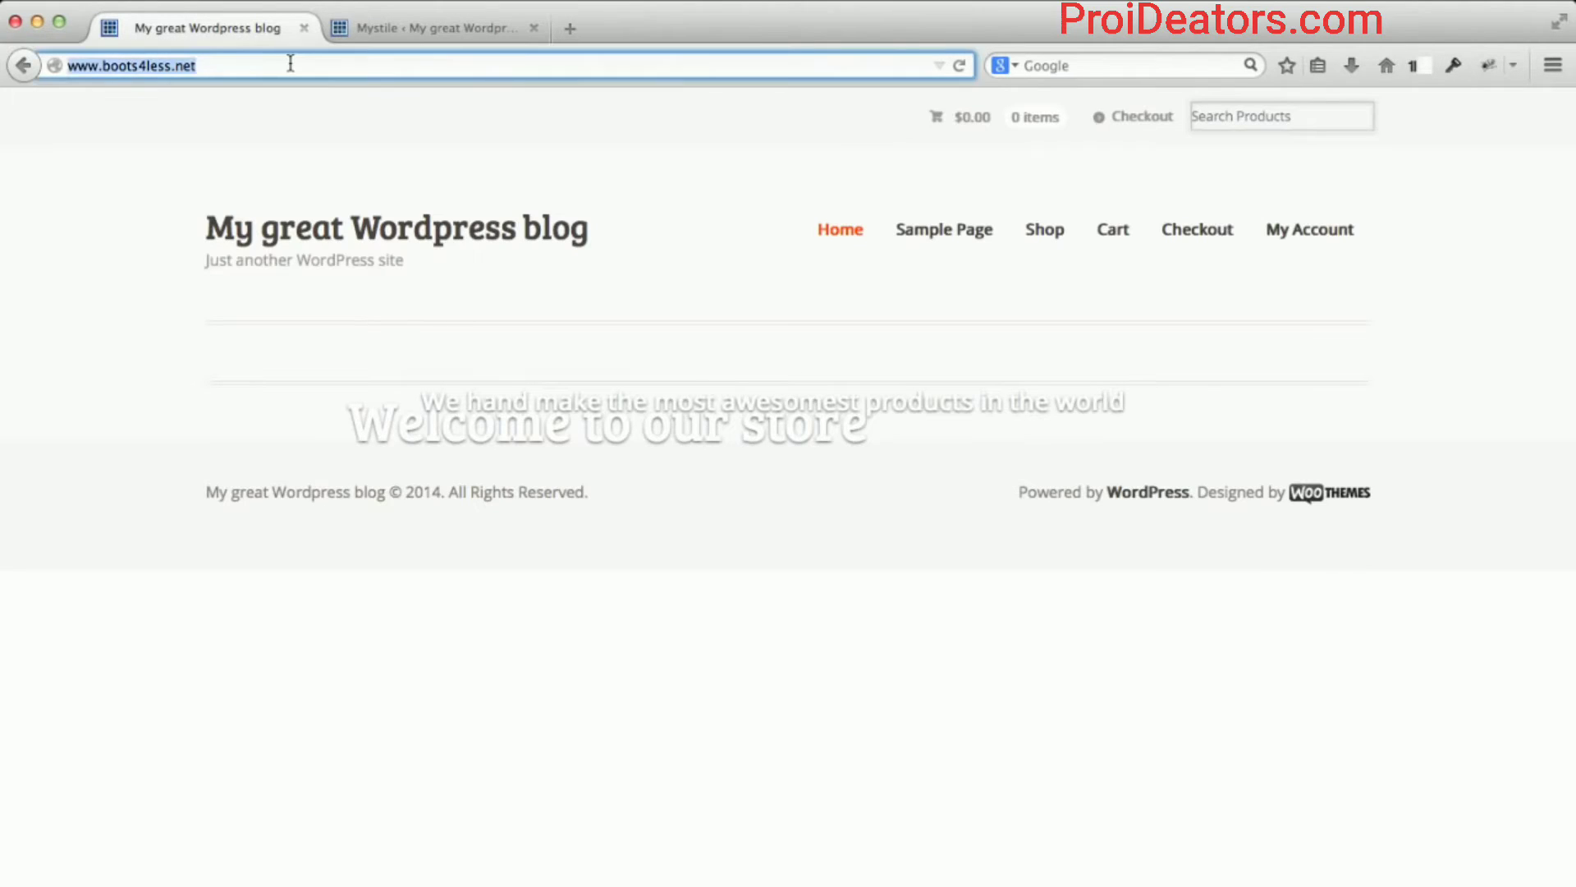
key("Return")
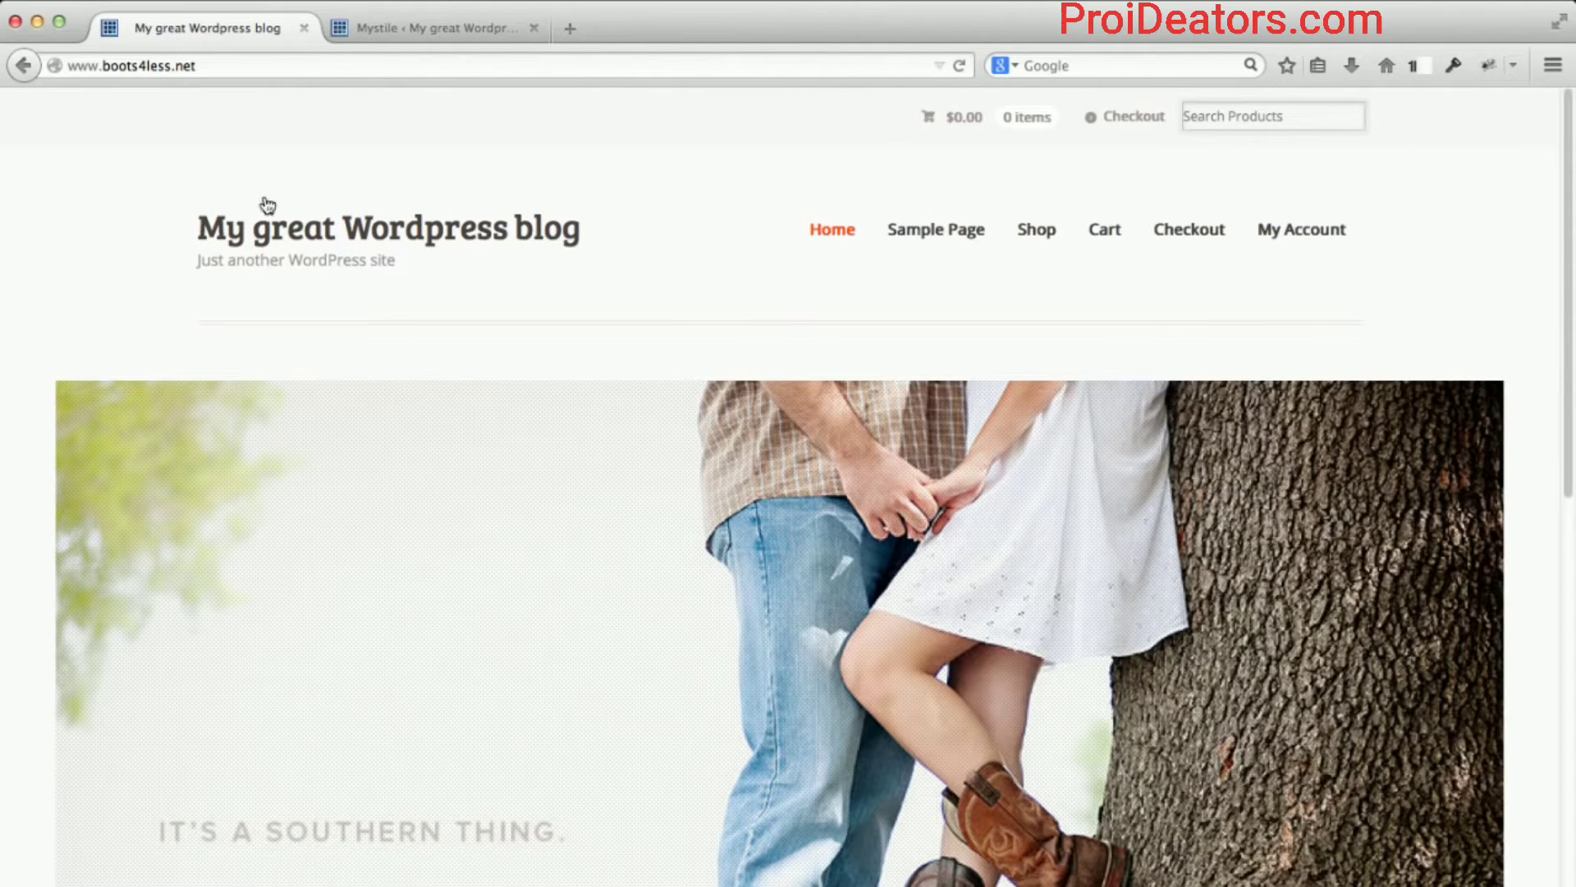
scroll(171, 404, "down", 5)
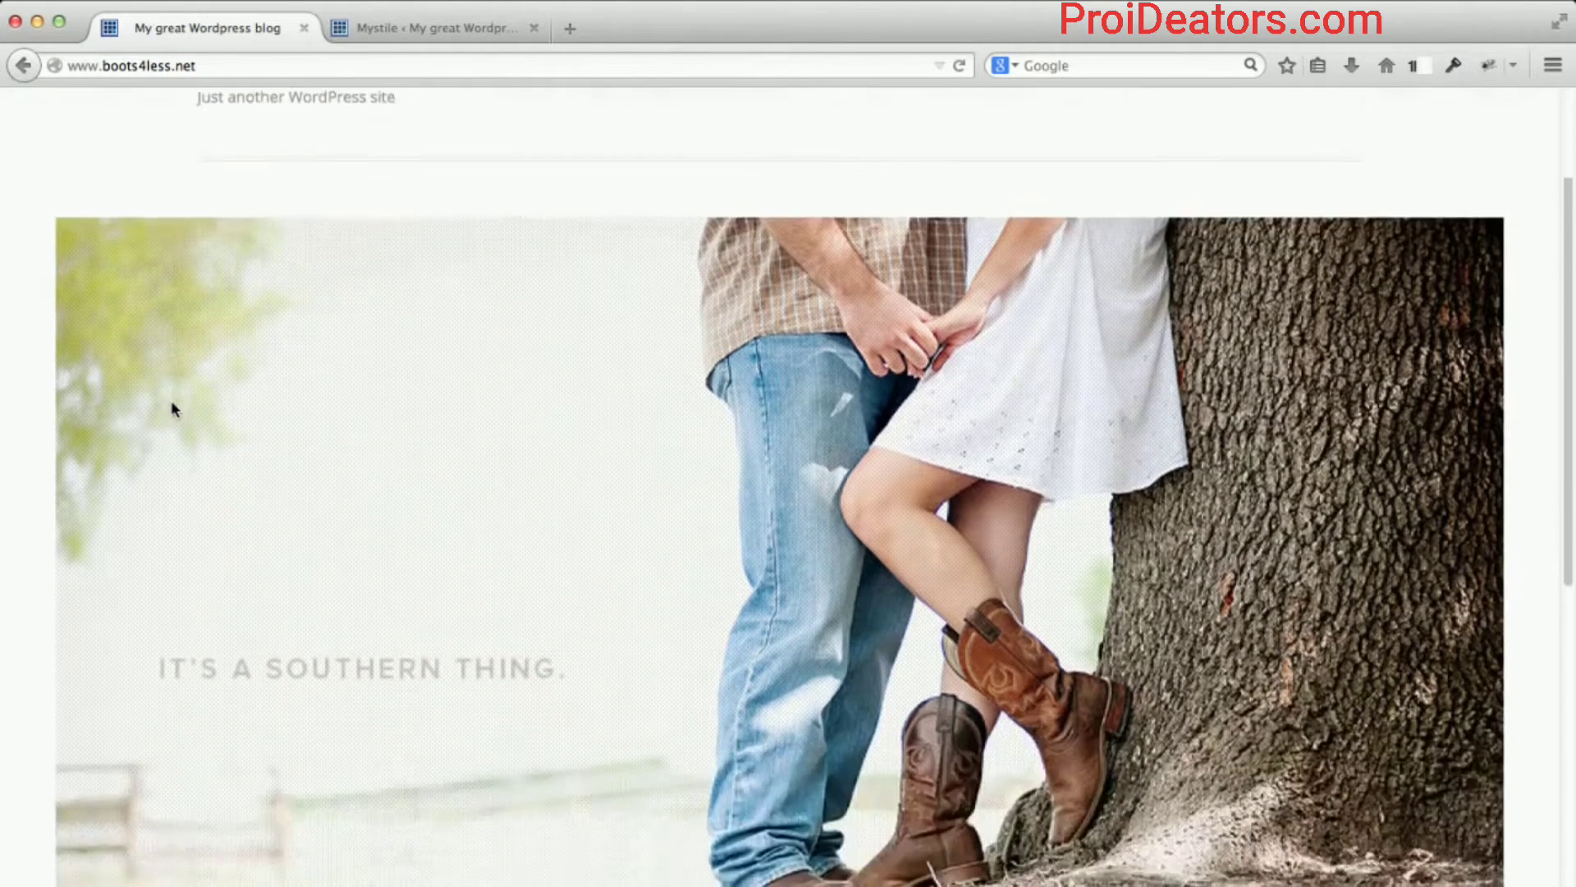
scroll(171, 404, "down", 5)
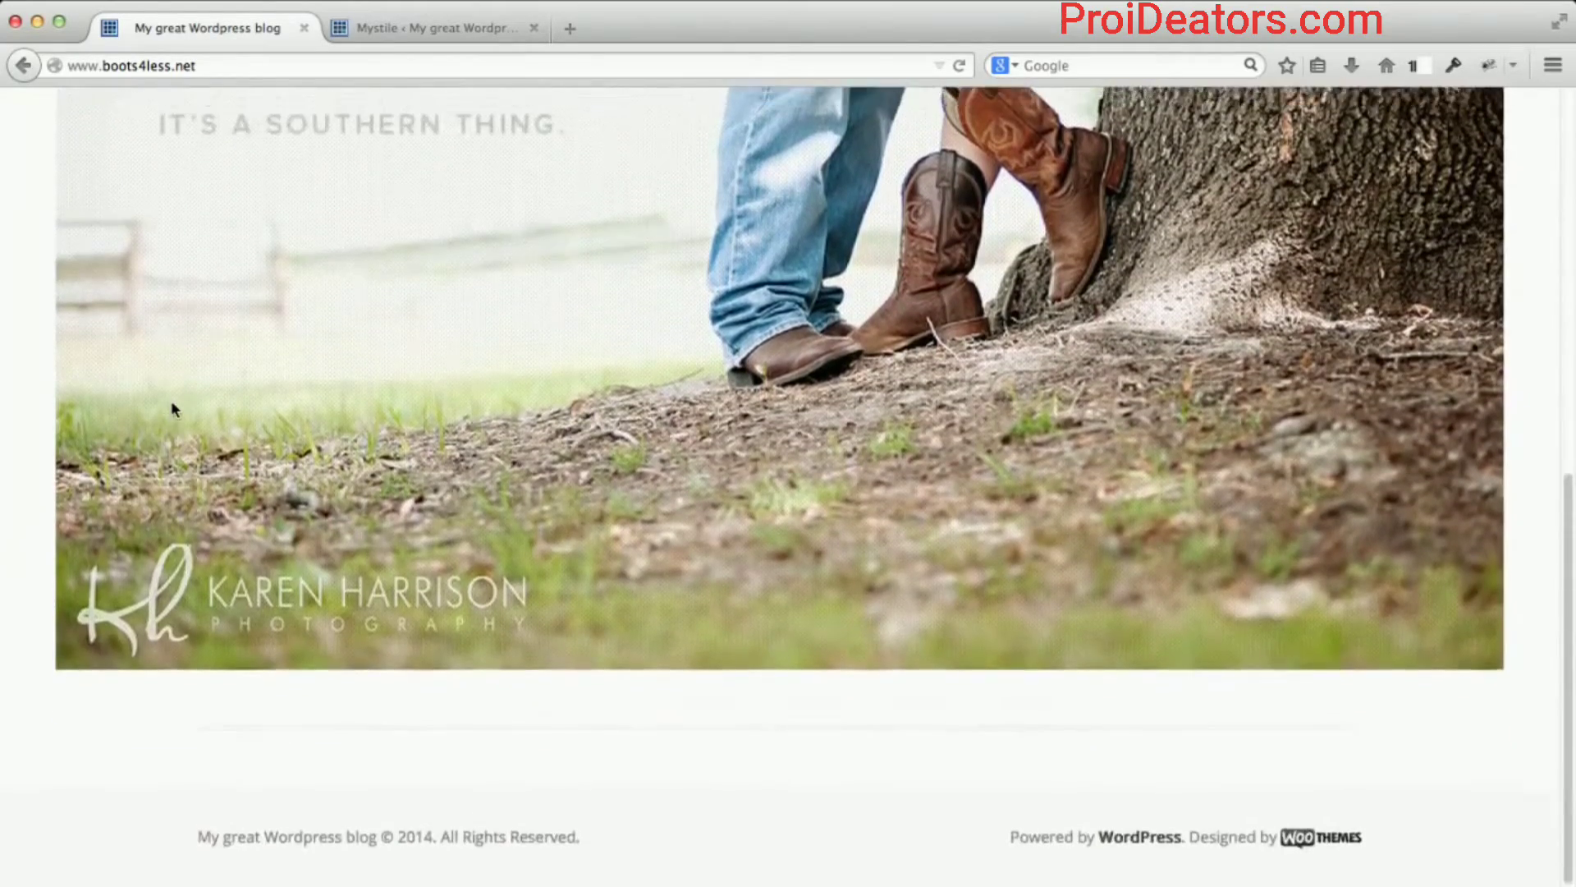
scroll(170, 401, "up", 4)
scroll(171, 401, "up", 4)
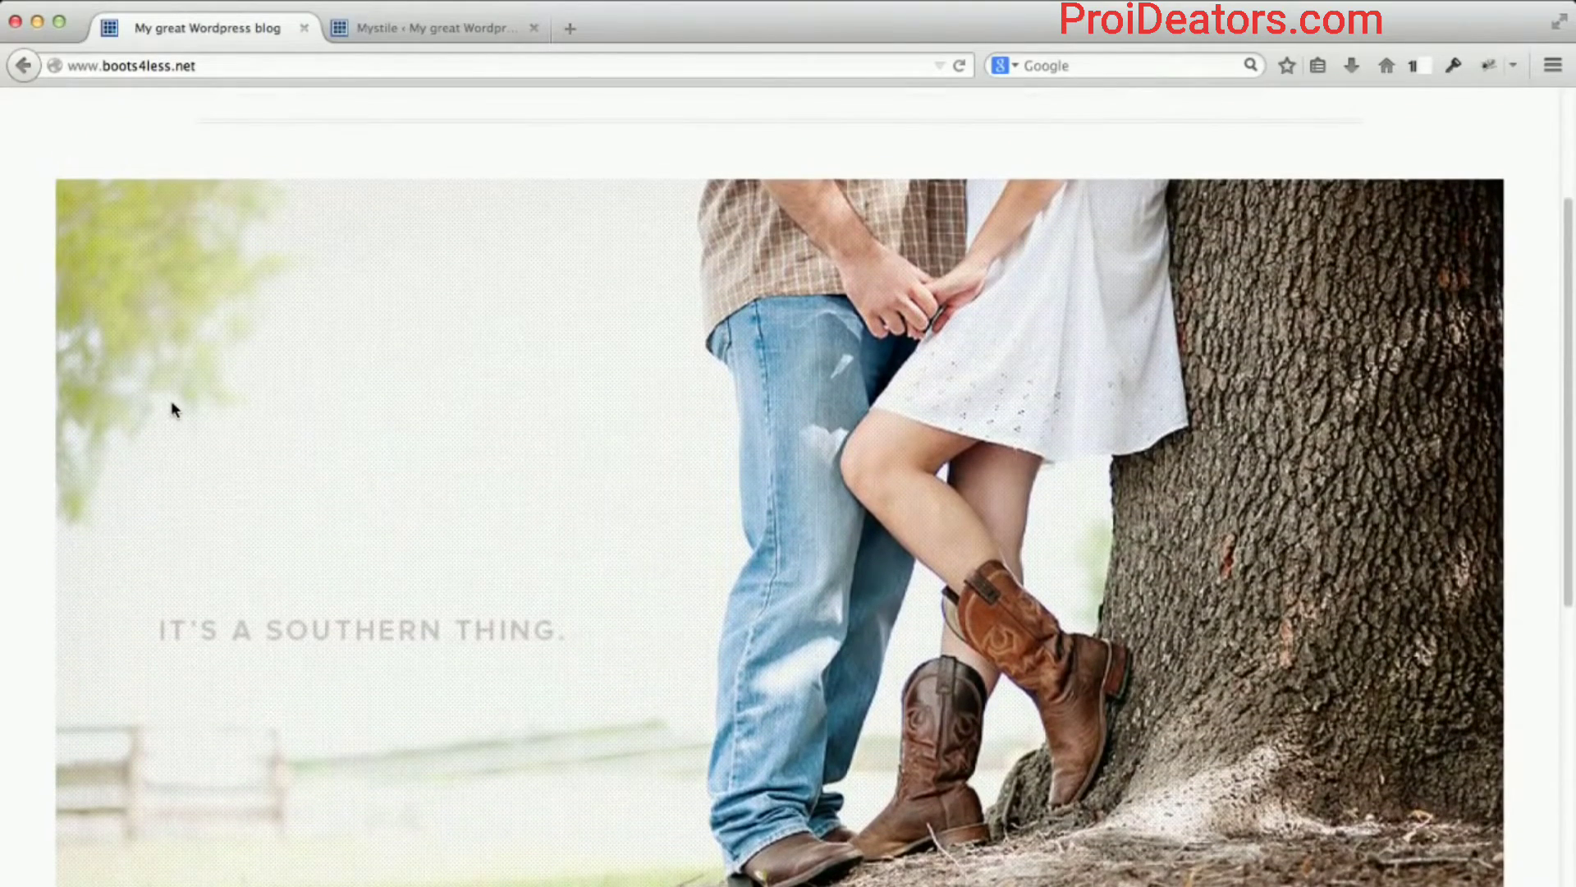
scroll(170, 401, "up", 3)
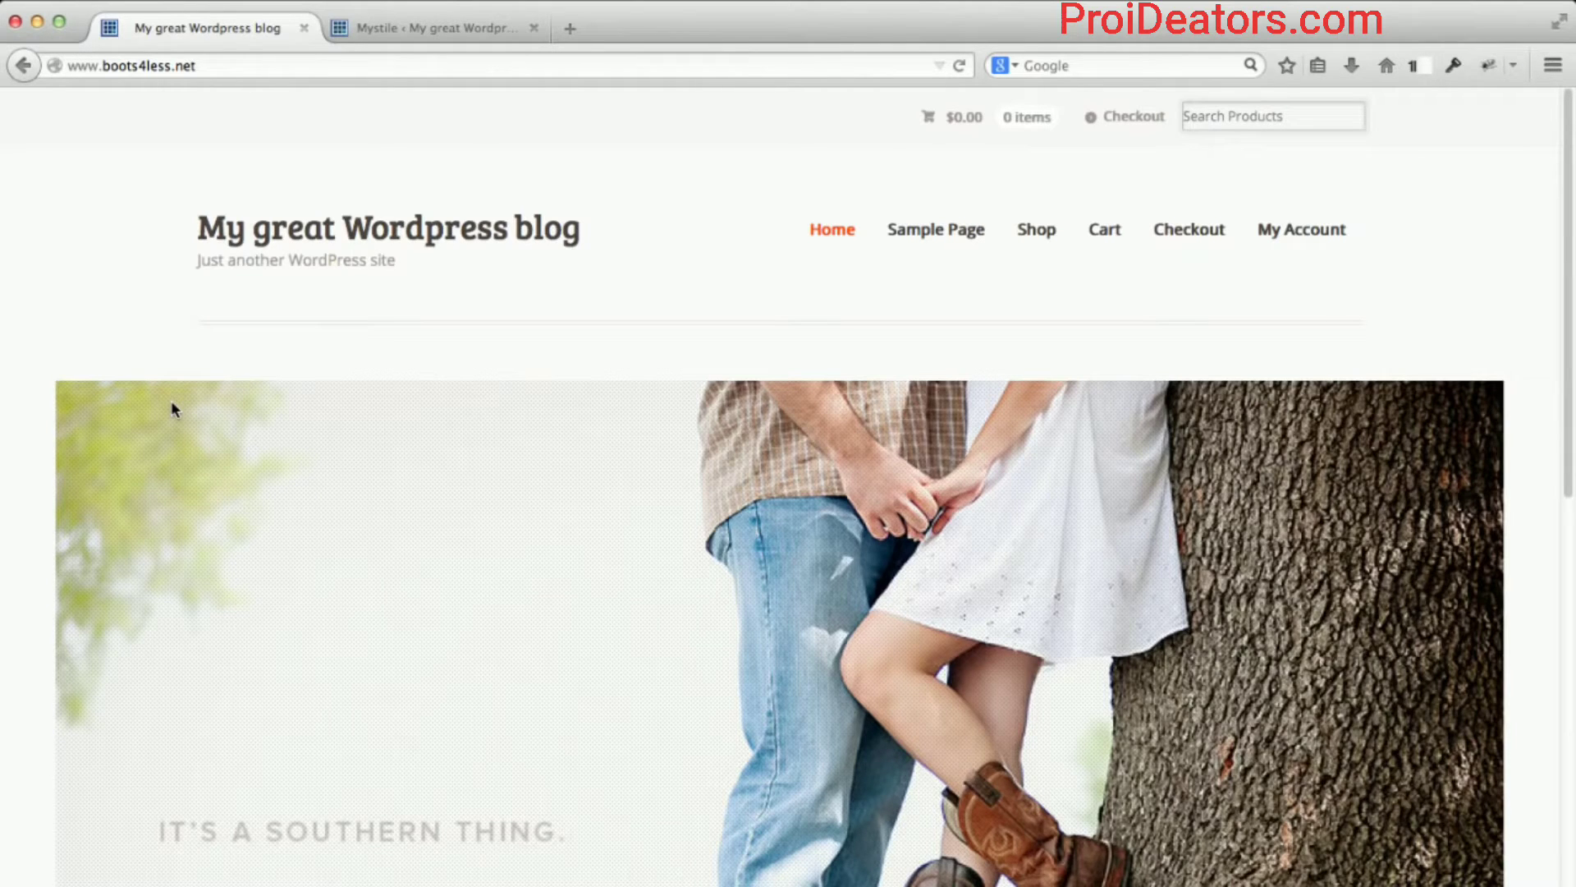
scroll(138, 486, "down", 2)
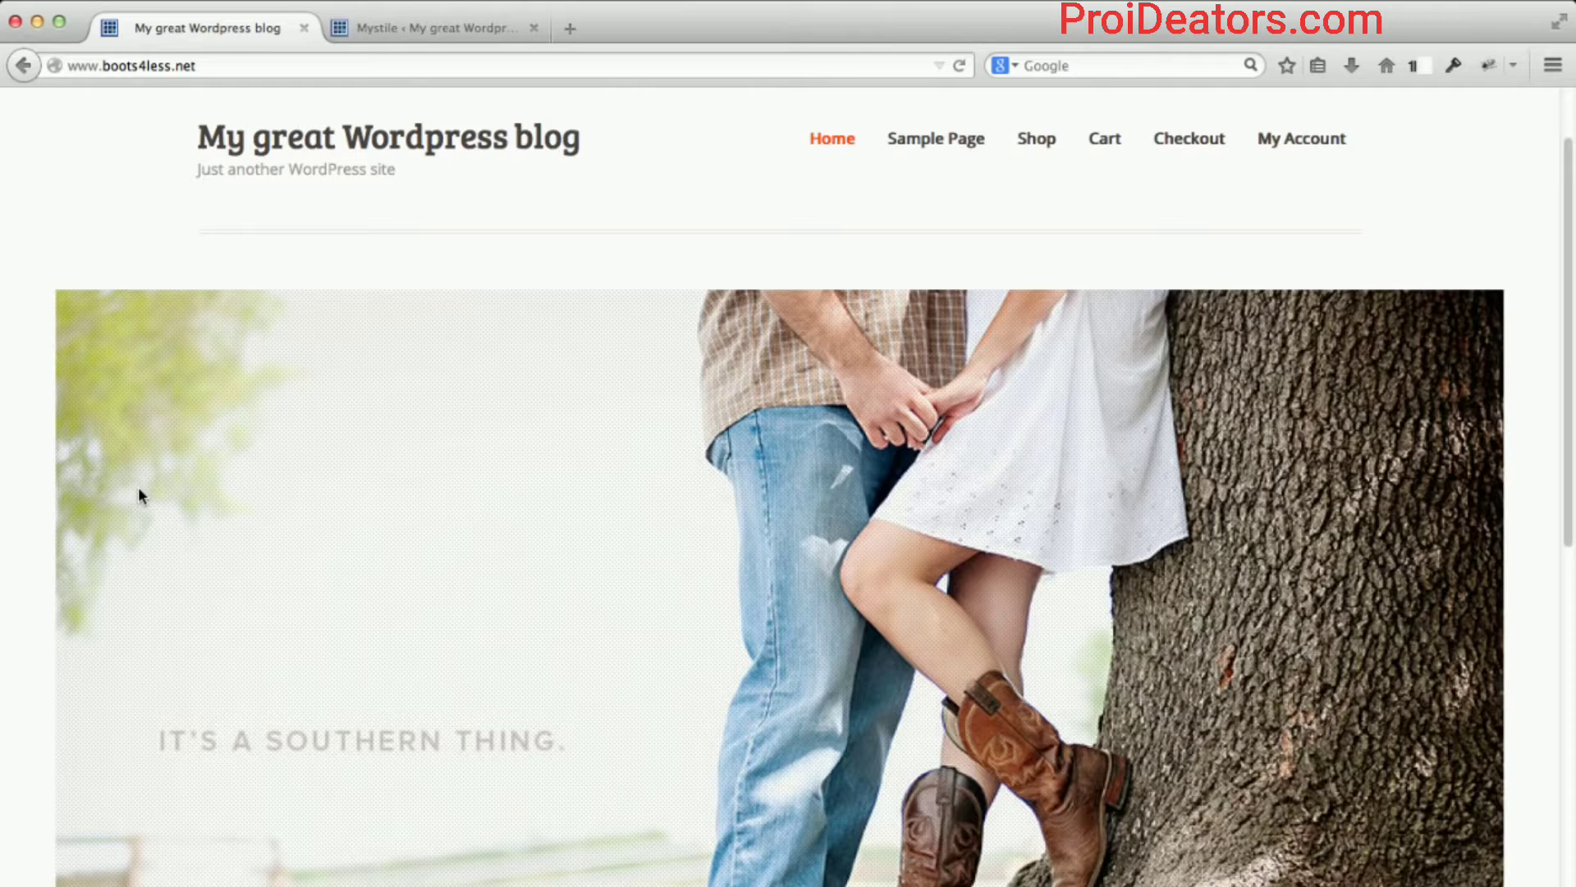
scroll(73, 622, "down", 3)
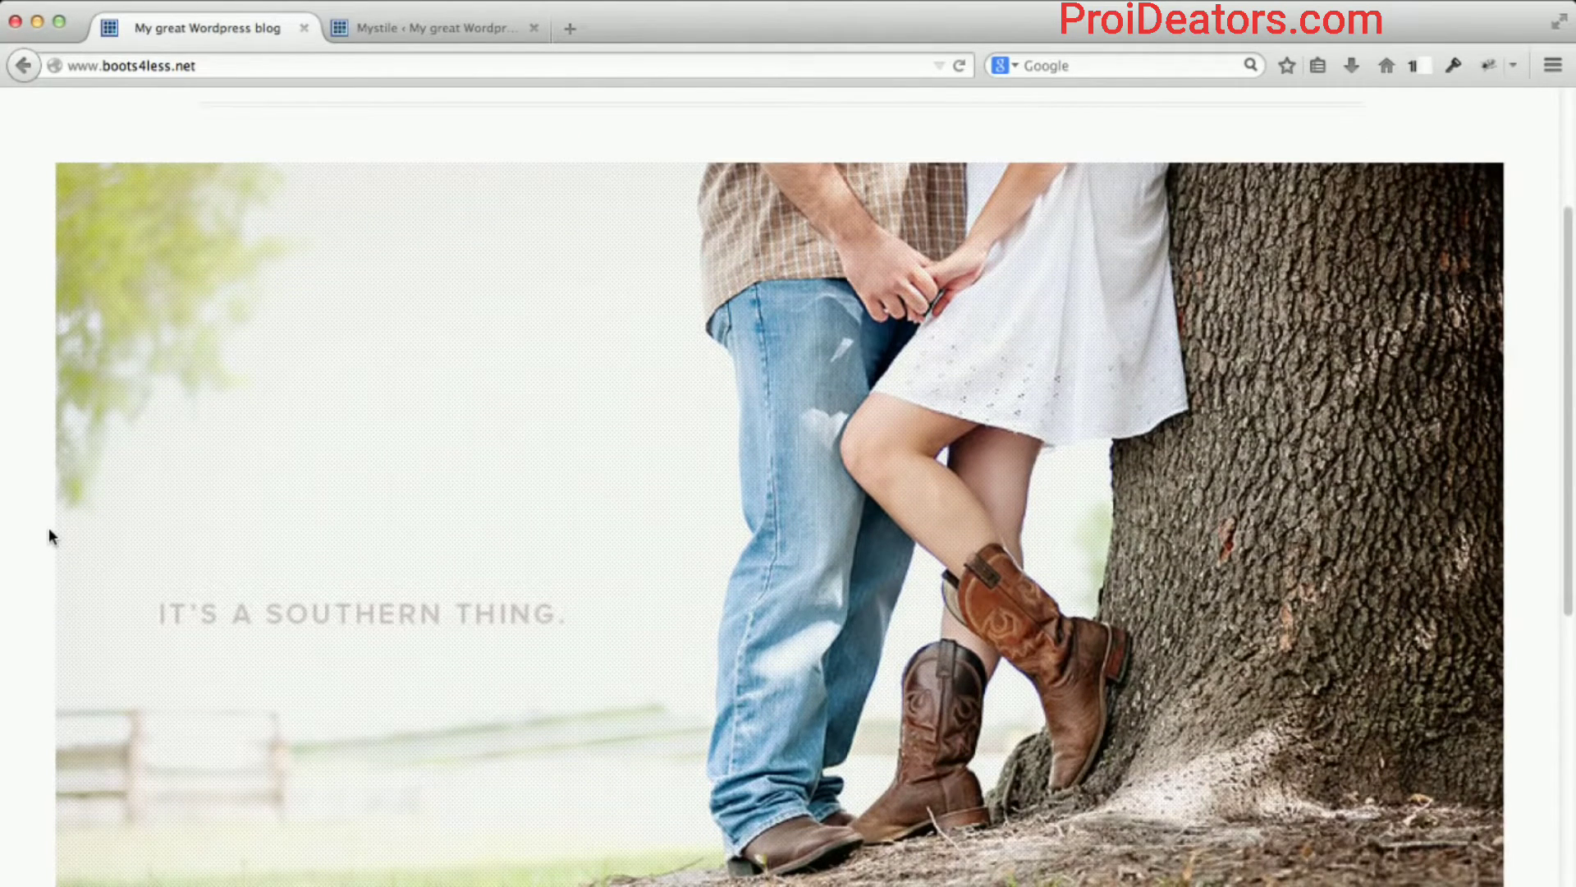
scroll(47, 530, "down", 3)
scroll(47, 537, "down", 5)
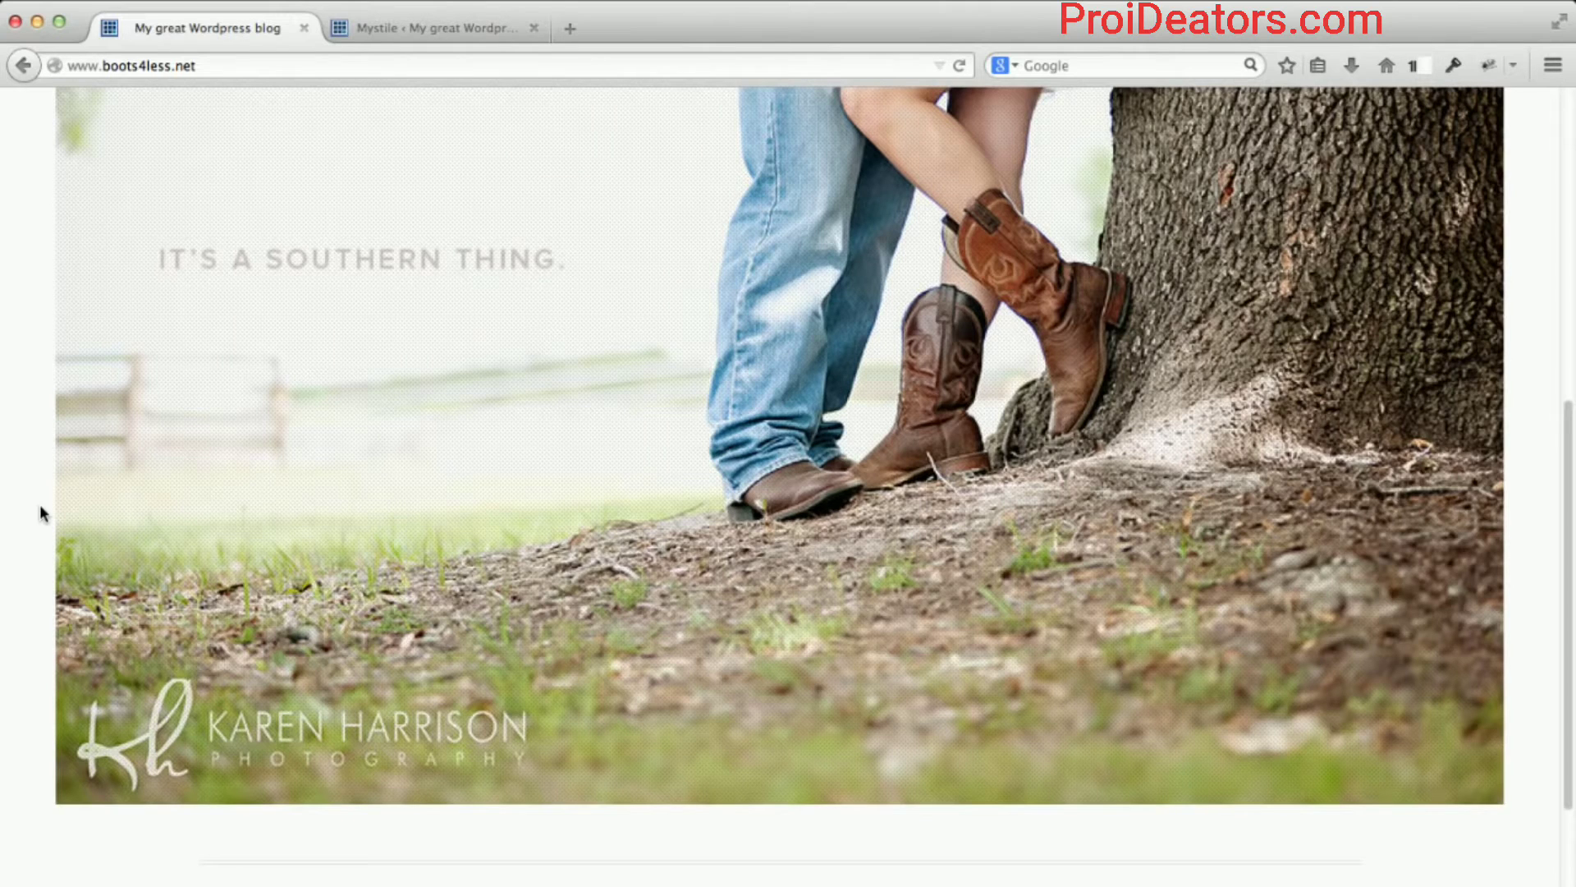
scroll(41, 509, "down", 4)
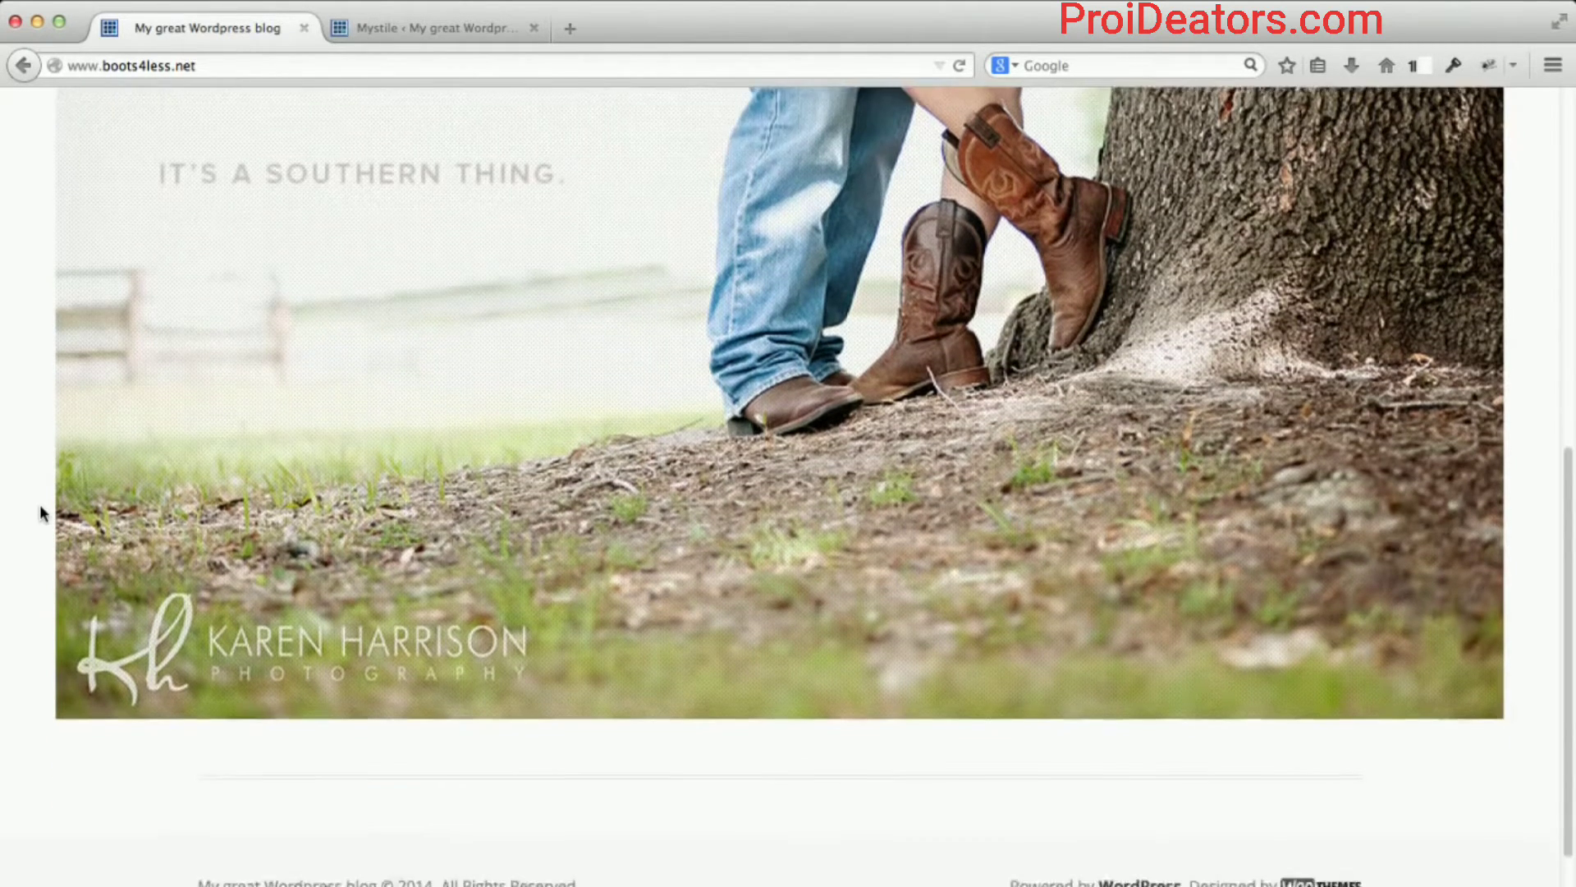
scroll(39, 504, "up", 15)
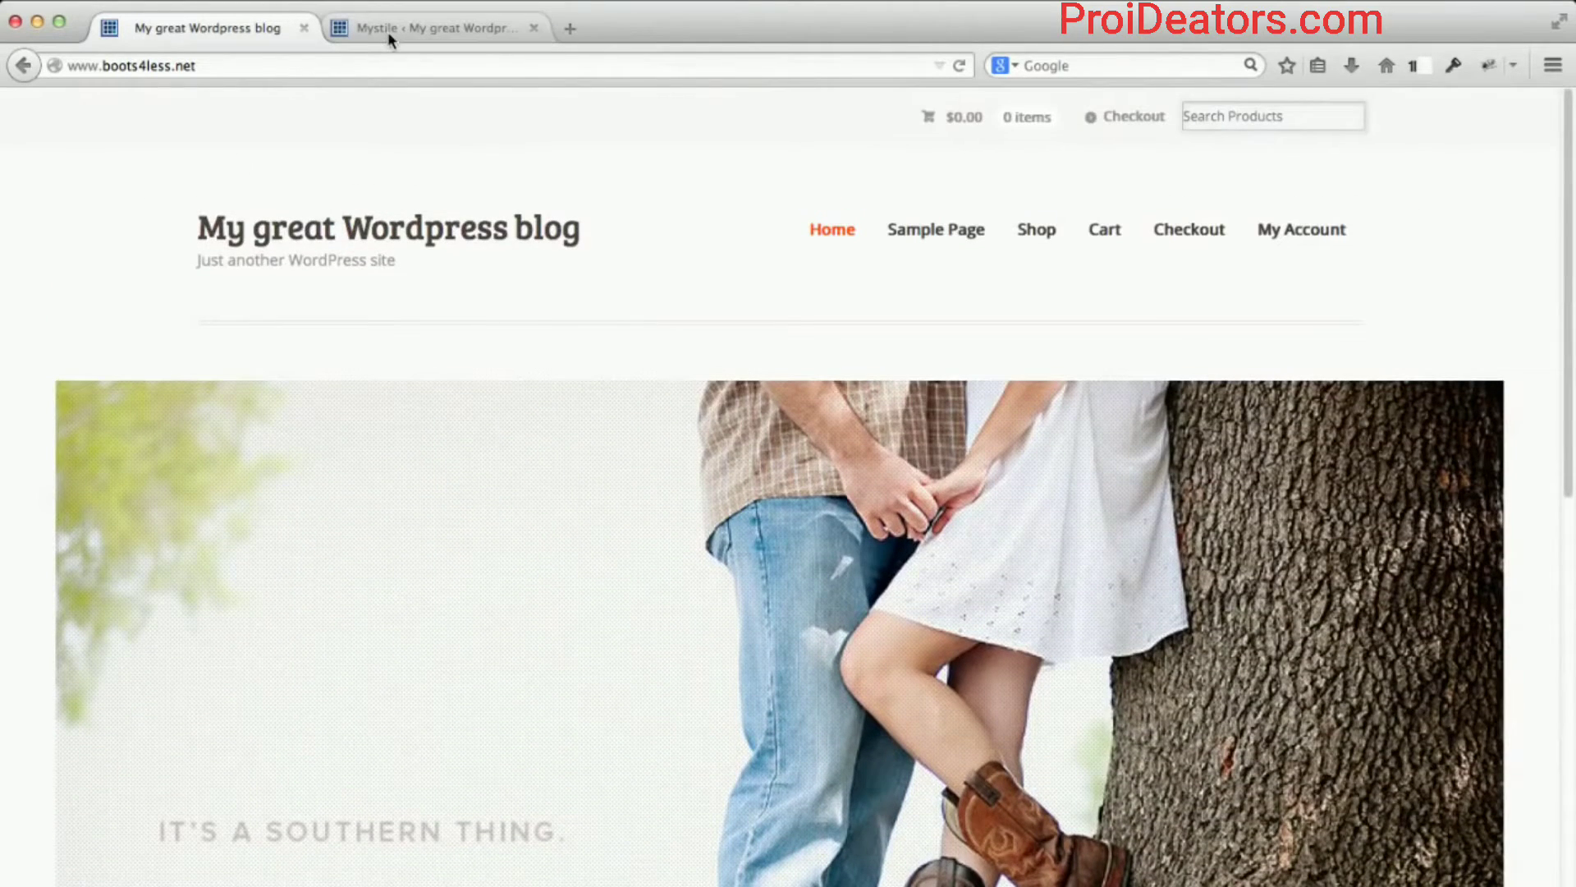
In Mystile settings, tick 'Display product categories on the homepage?' under WooCommerce and save changes.
left_click(392, 29)
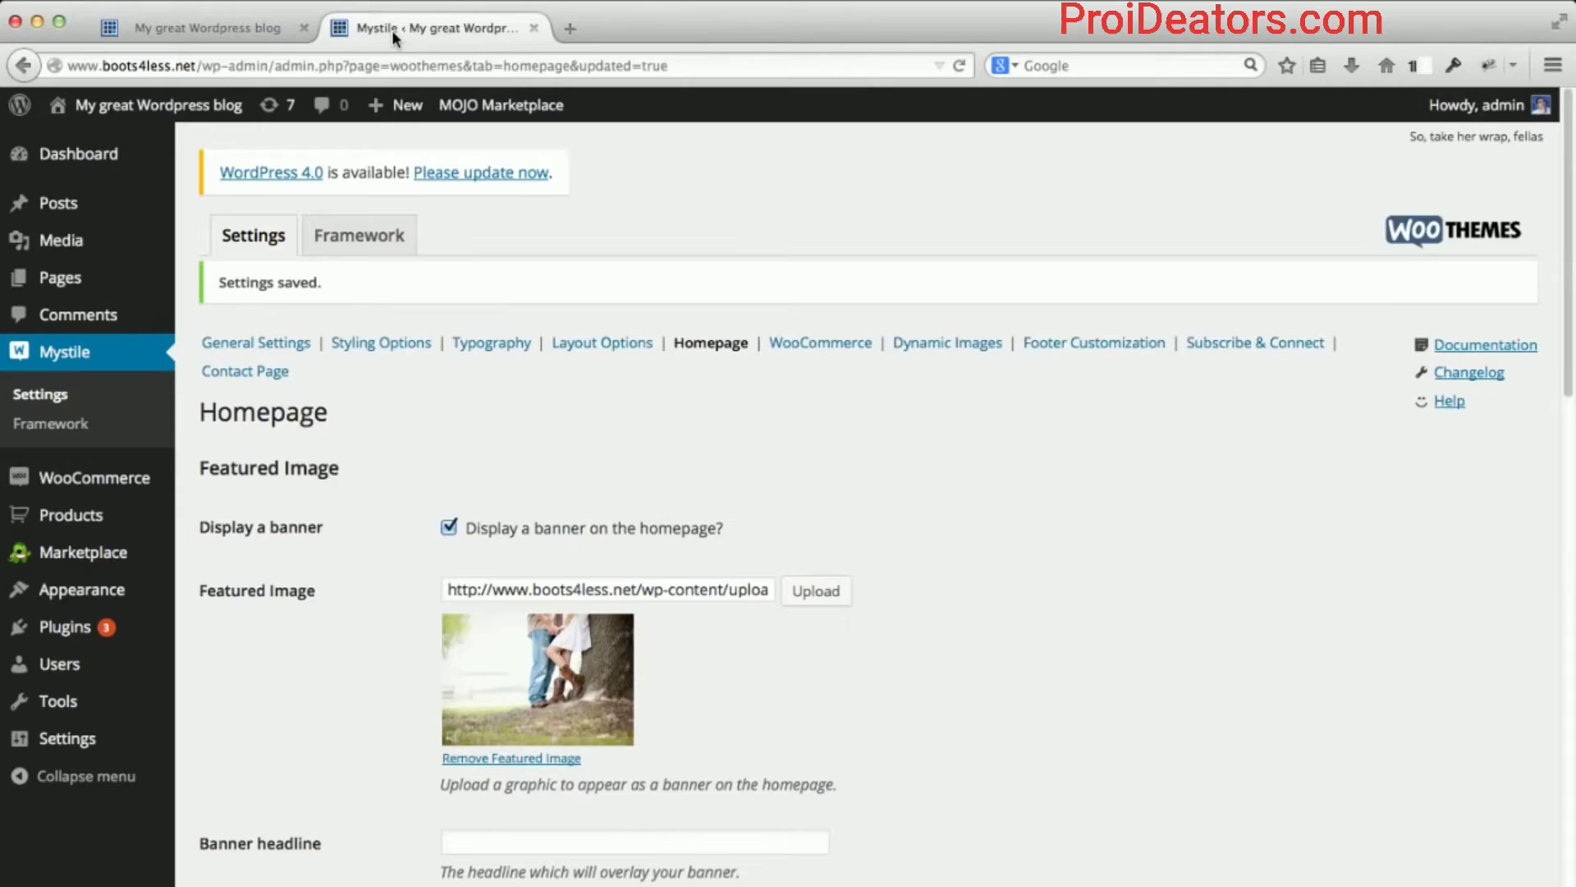
scroll(767, 403, "down", 5)
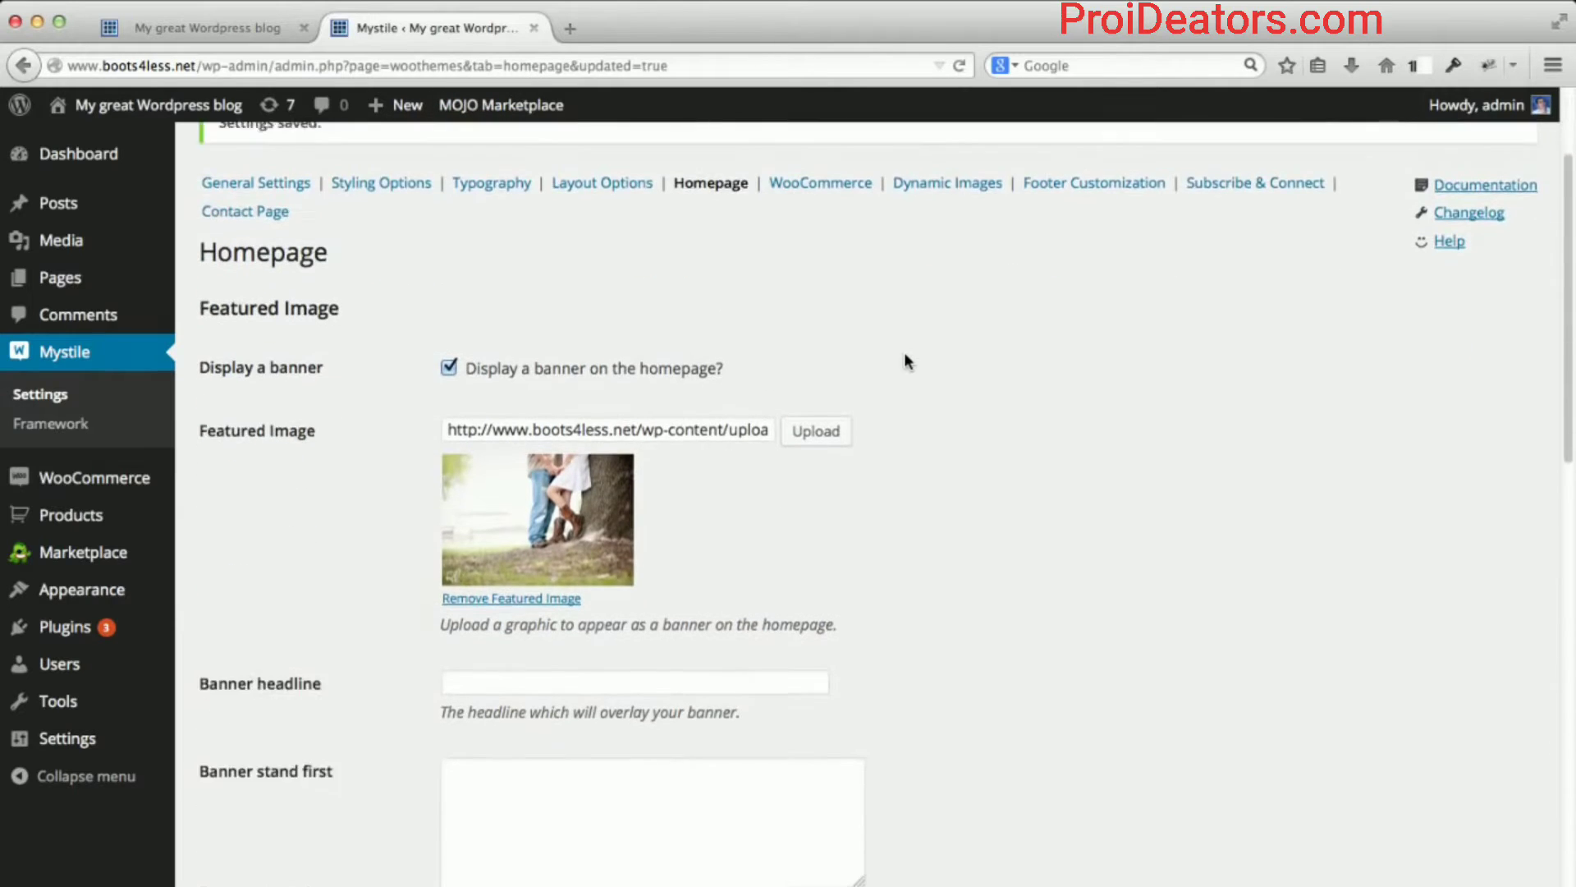
scroll(895, 428, "down", 7)
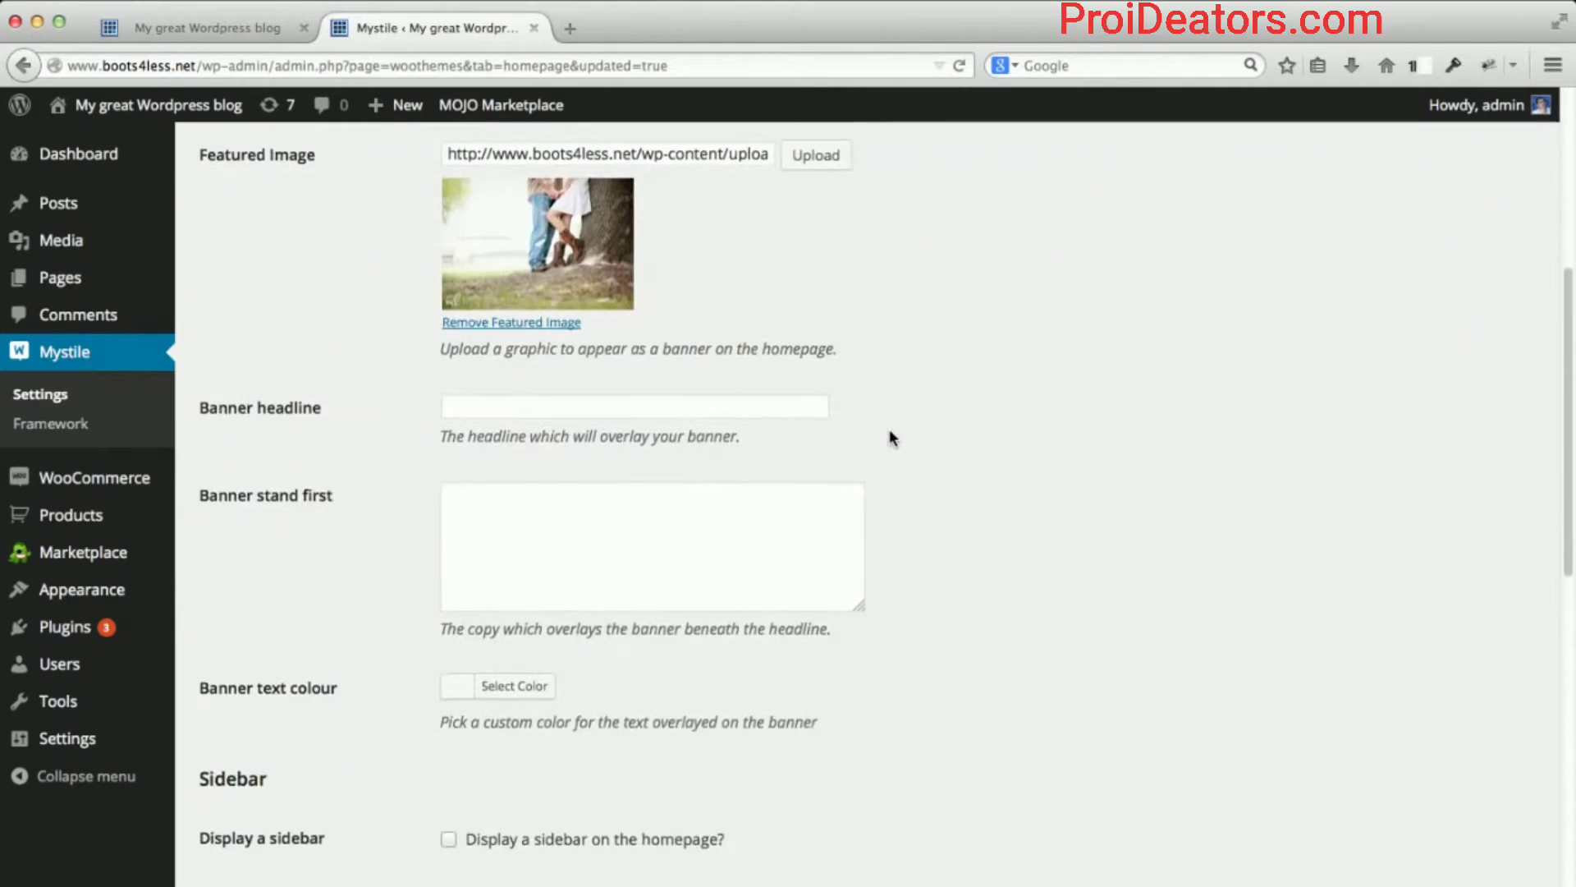
scroll(889, 431, "down", 3)
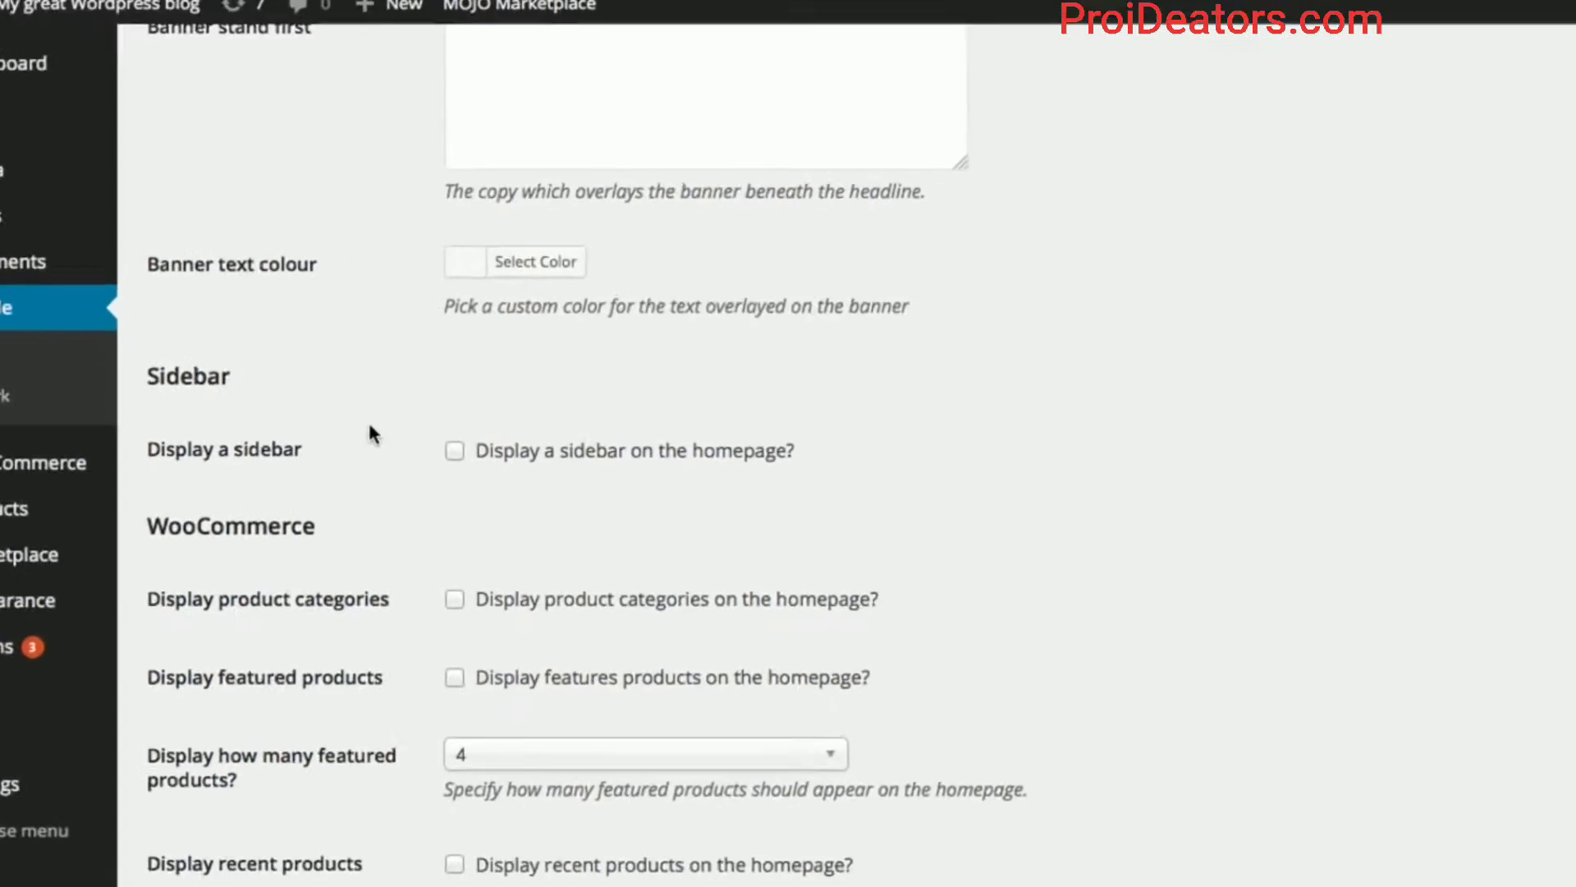
scroll(352, 391, "down", 5)
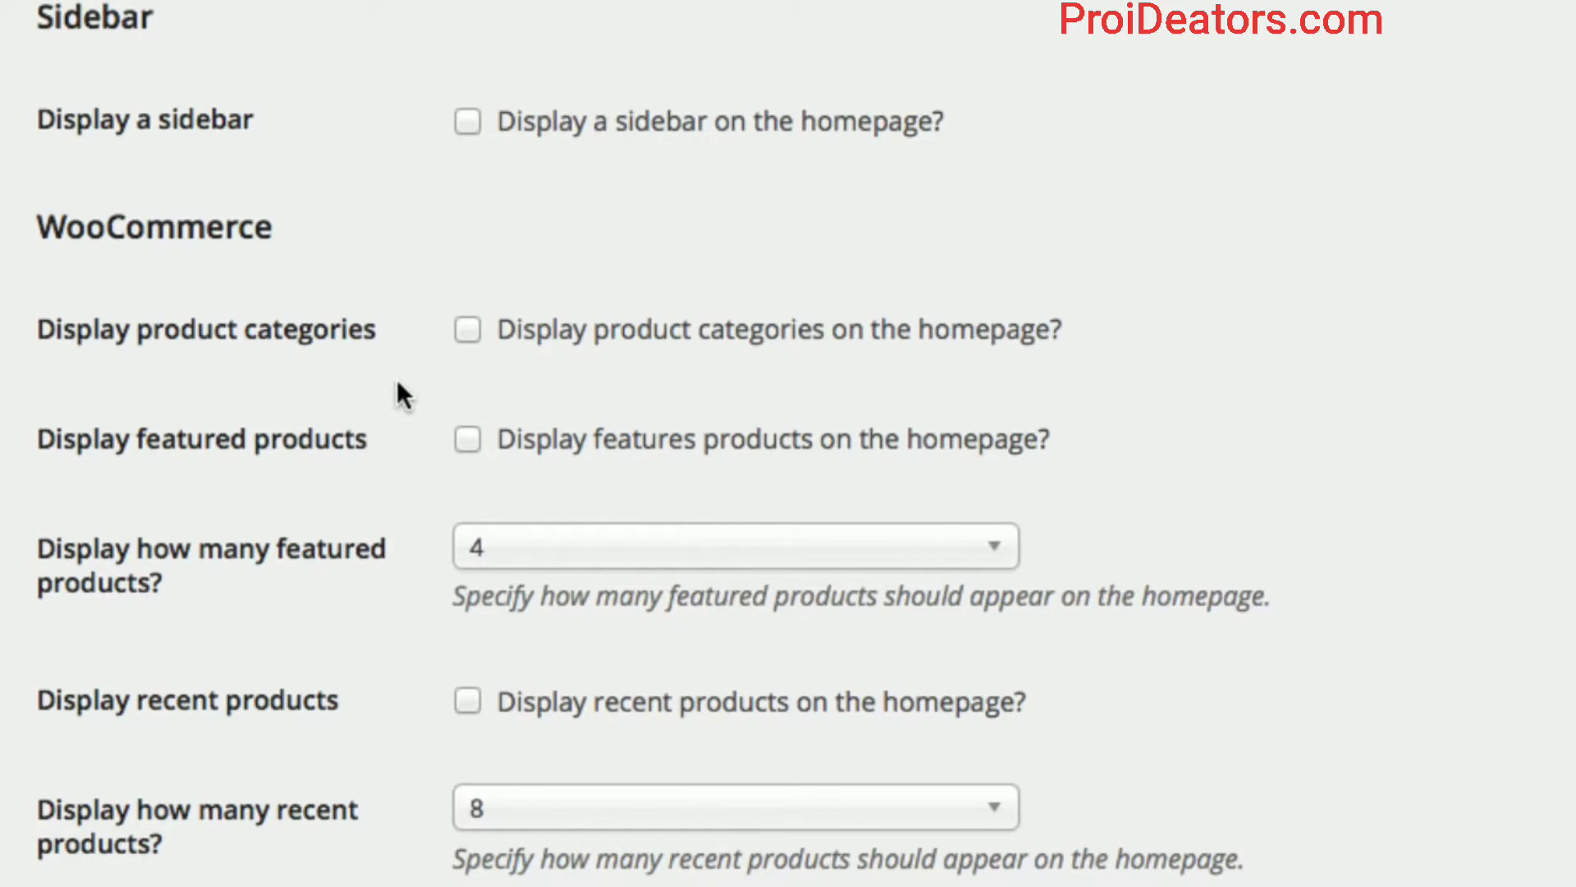
left_click(469, 333)
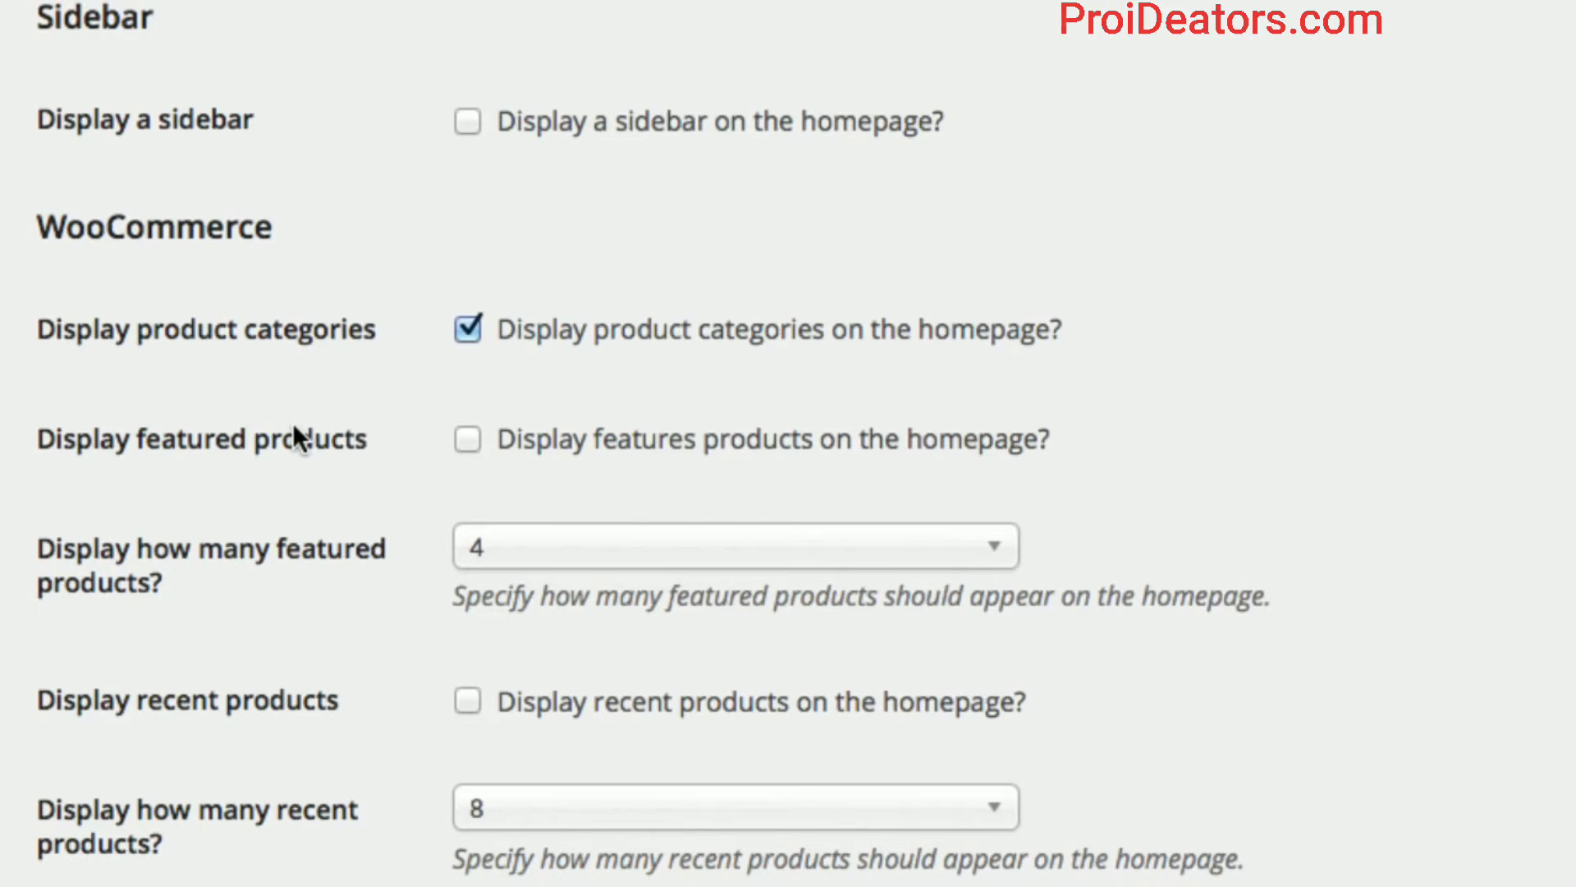
scroll(348, 481, "down", 1)
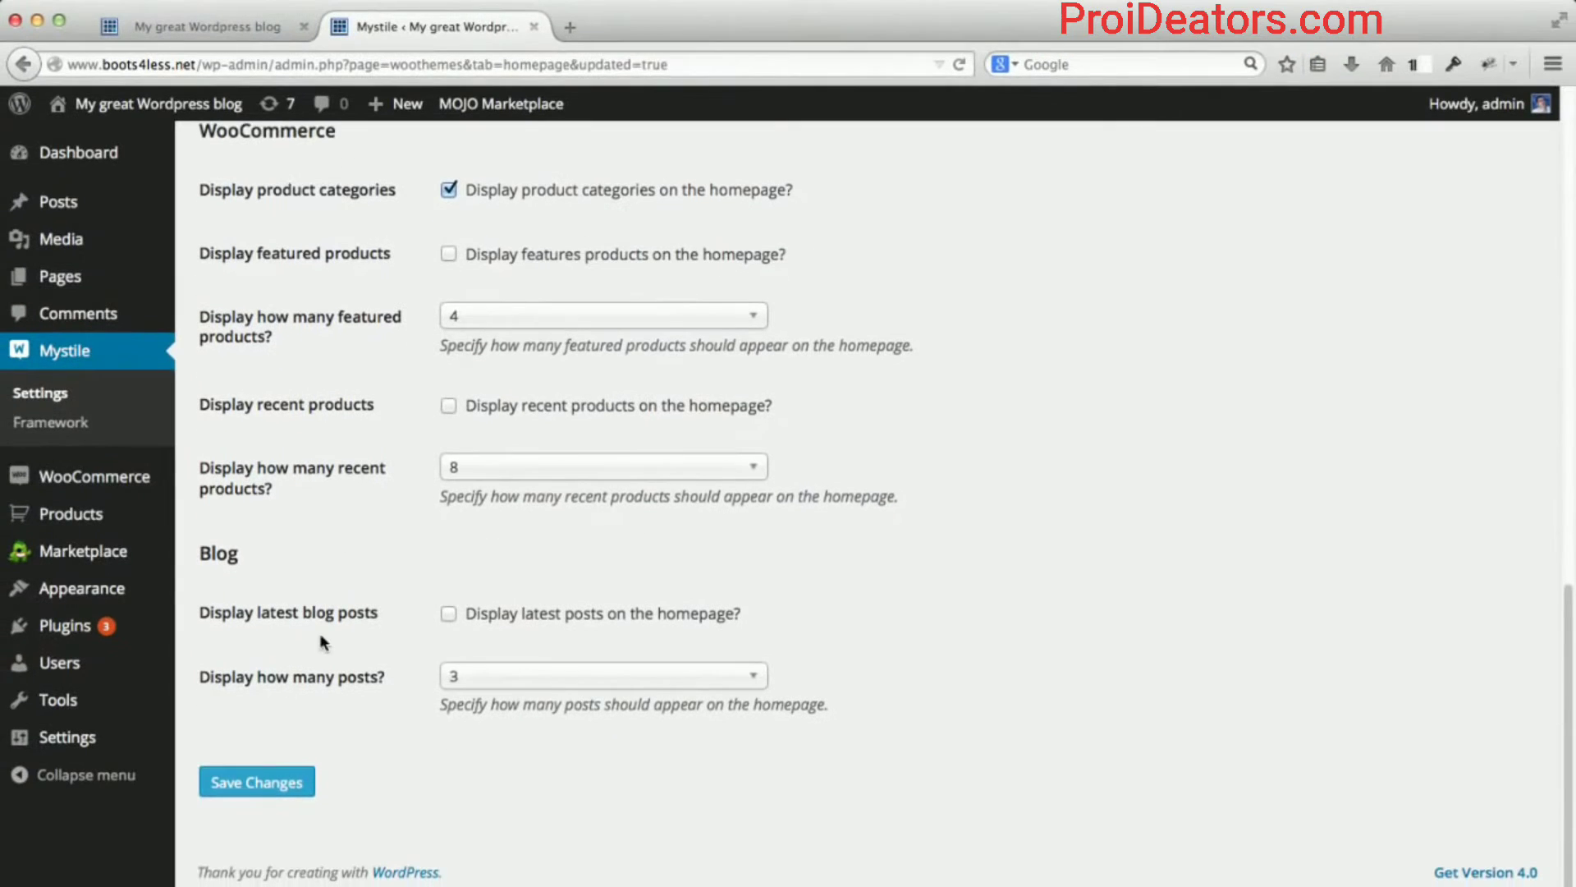
left_click(254, 783)
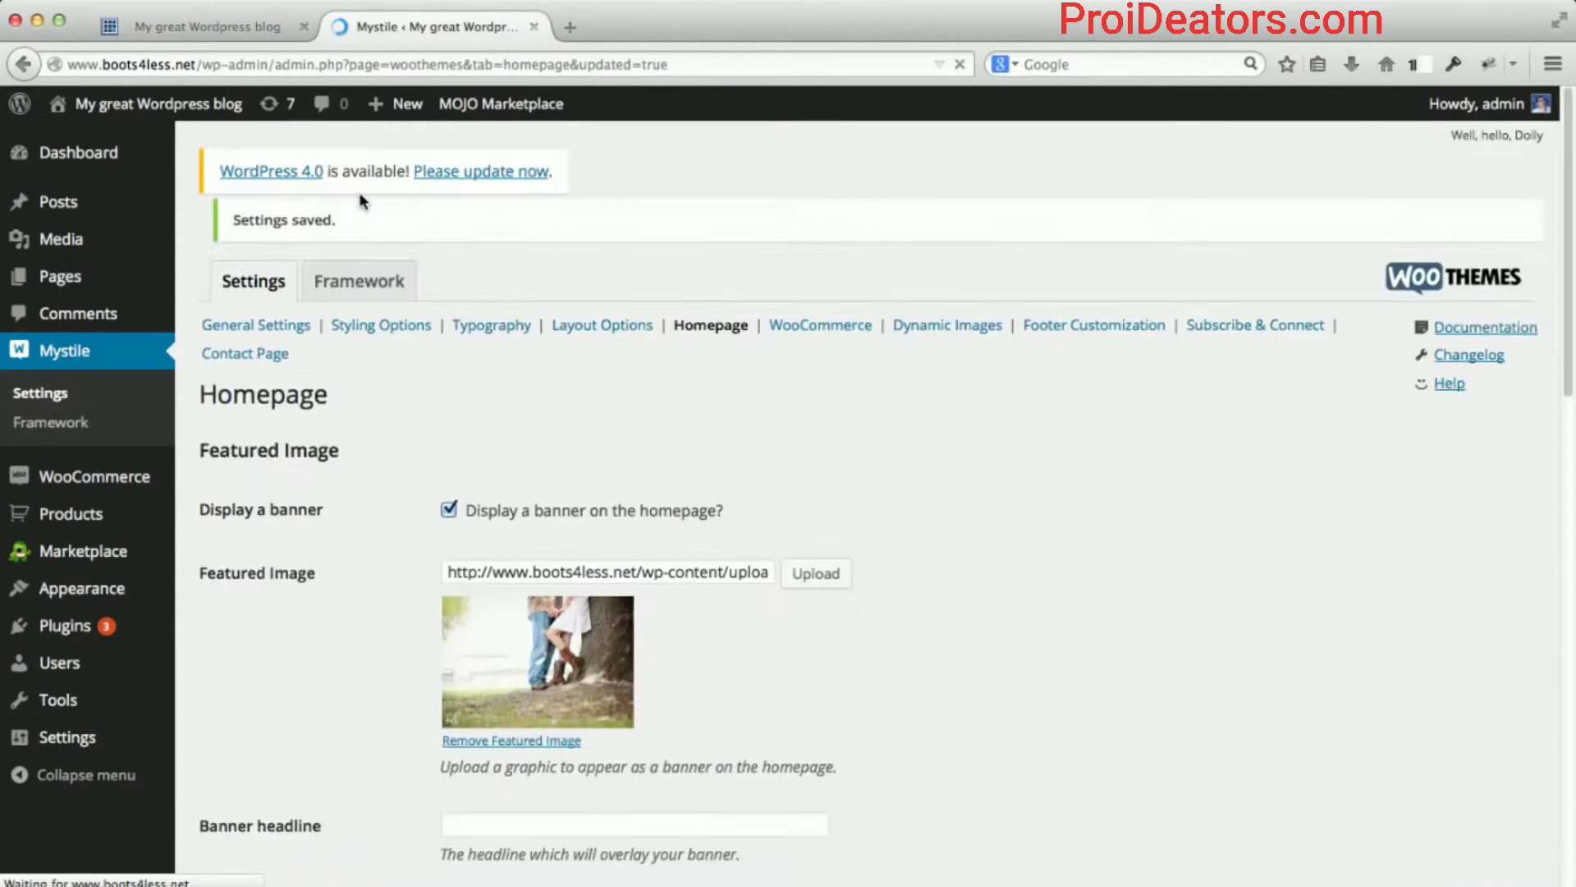
Switch to the live shop tab and reload the homepage.
left_click(225, 31)
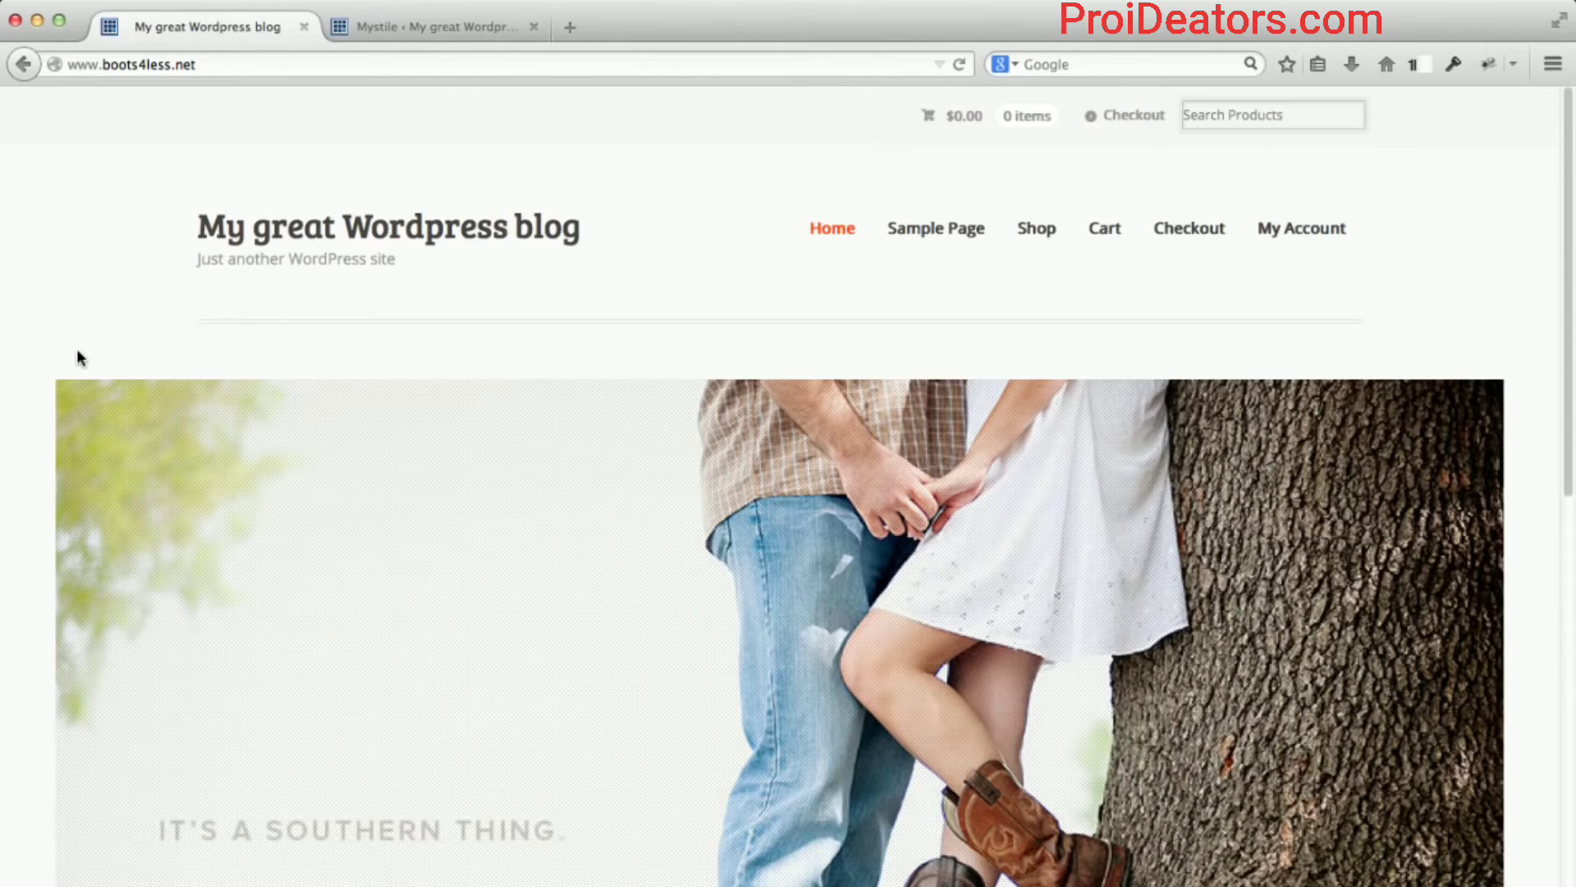
scroll(78, 355, "down", 3)
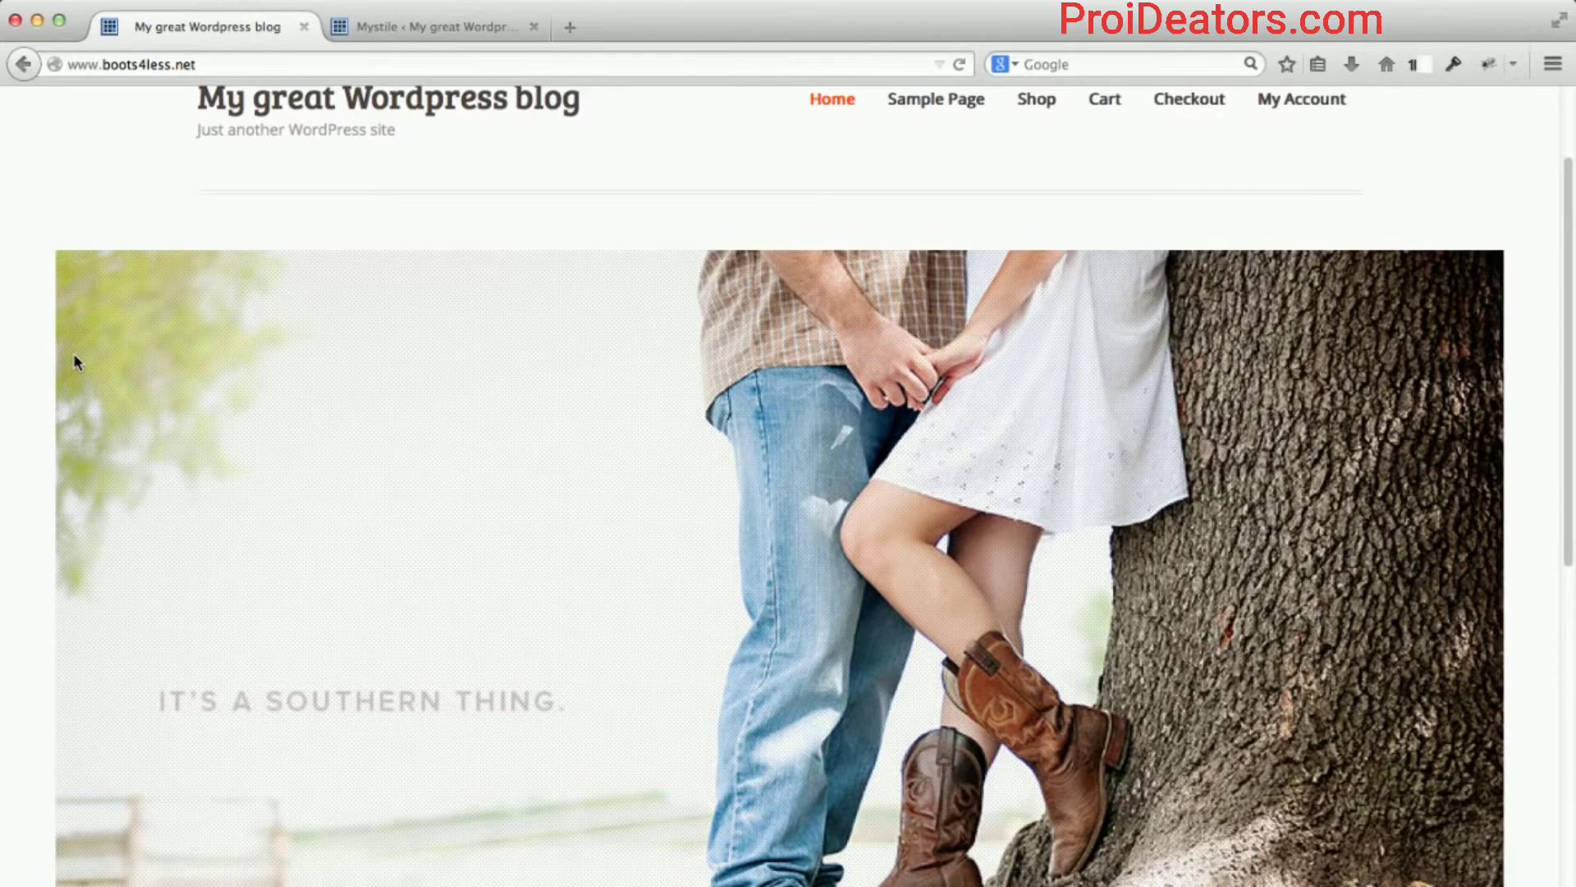
scroll(74, 361, "down", 10)
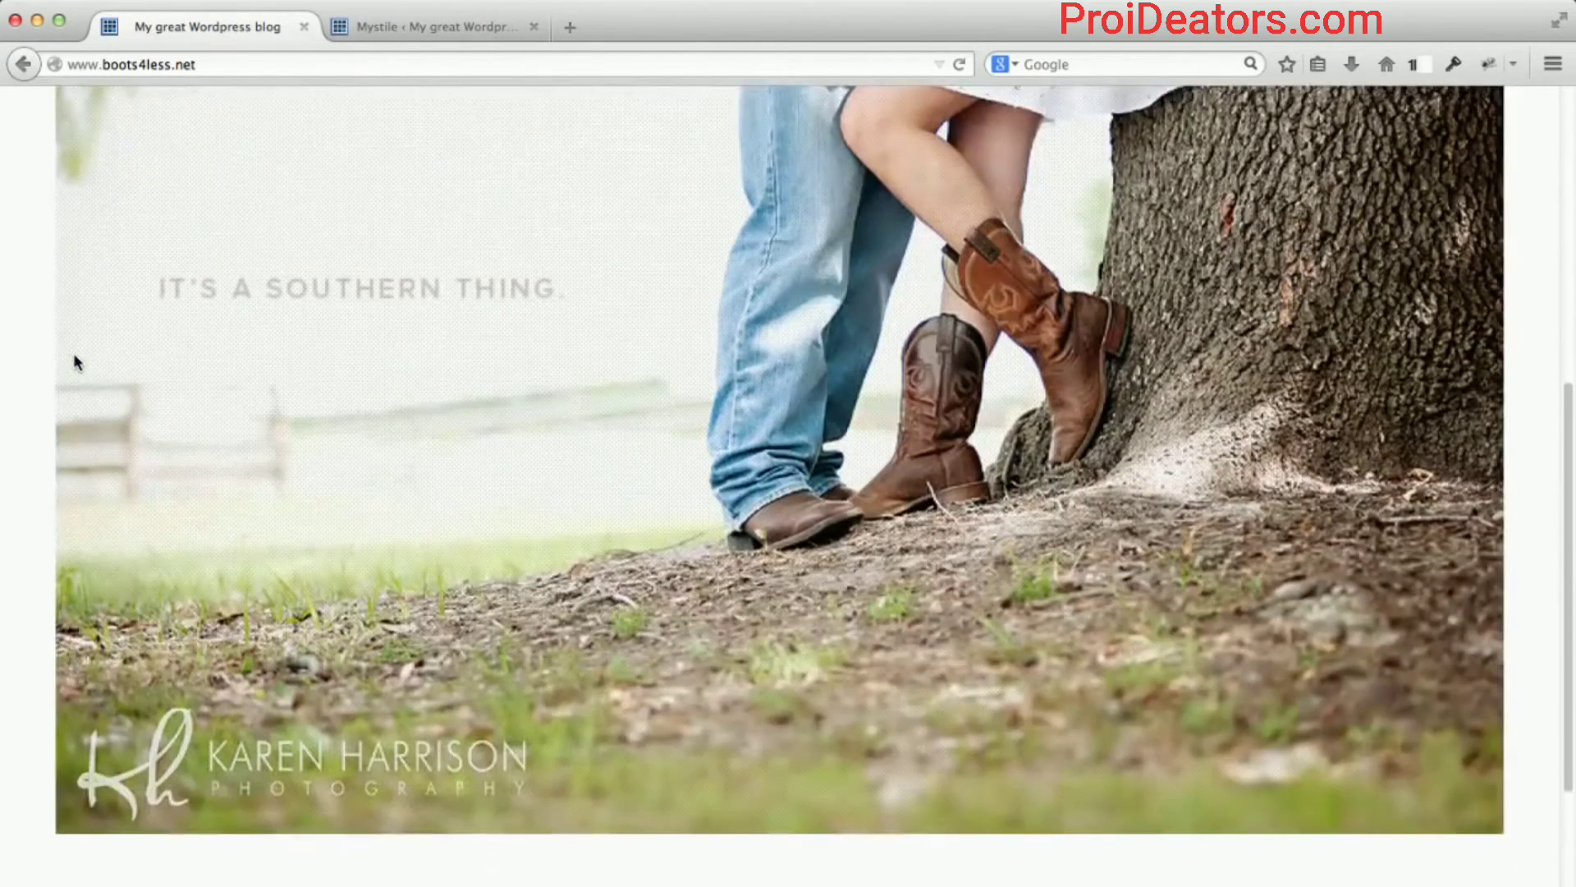
scroll(74, 361, "down", 3)
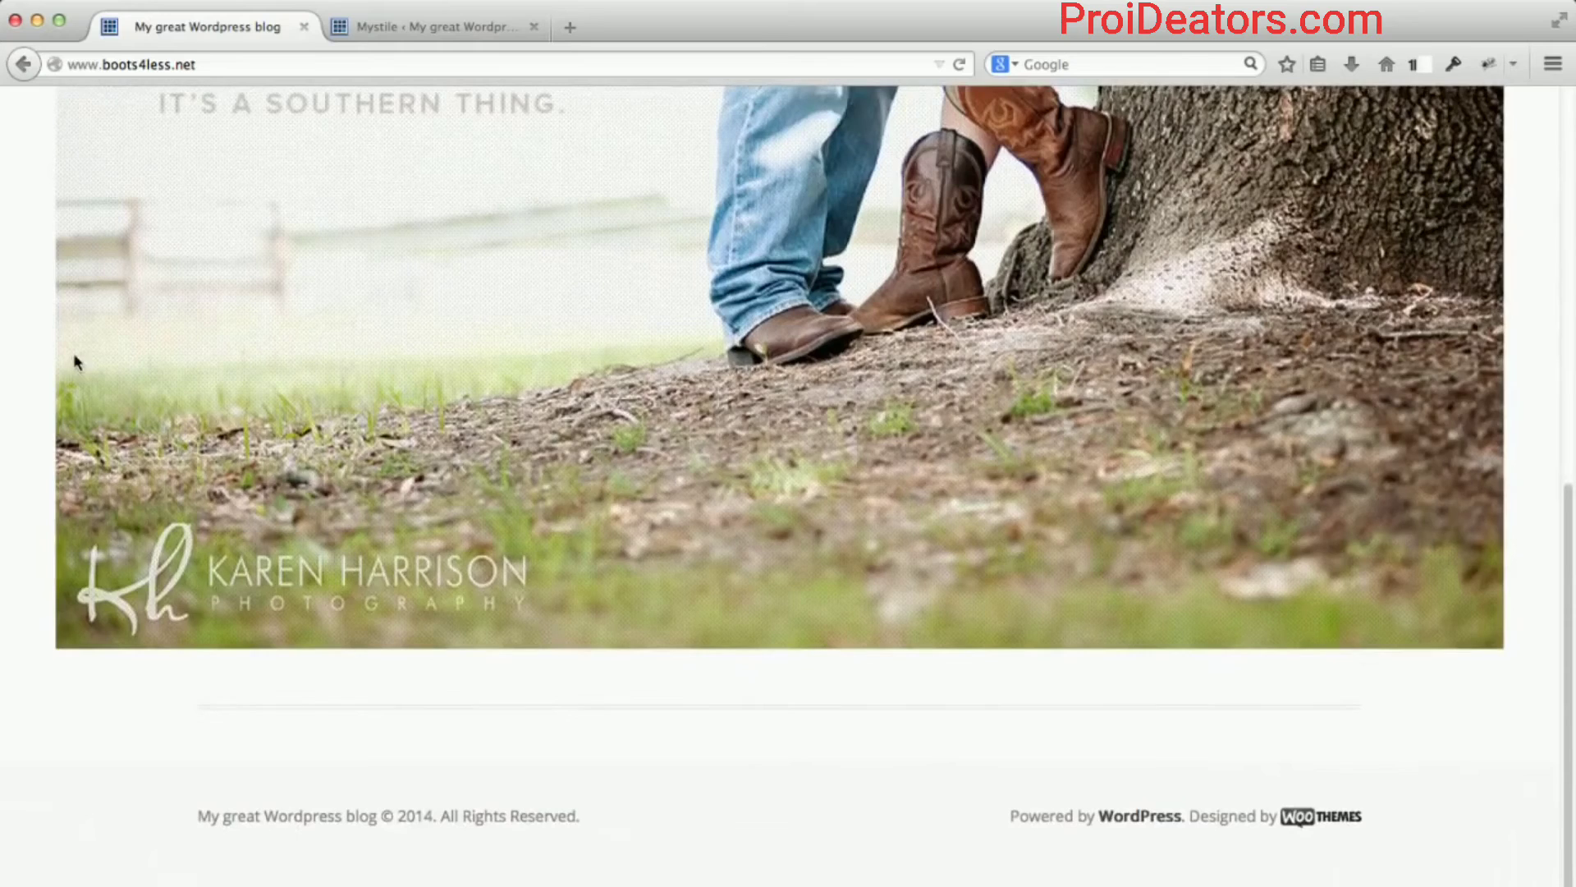
left_click(208, 64)
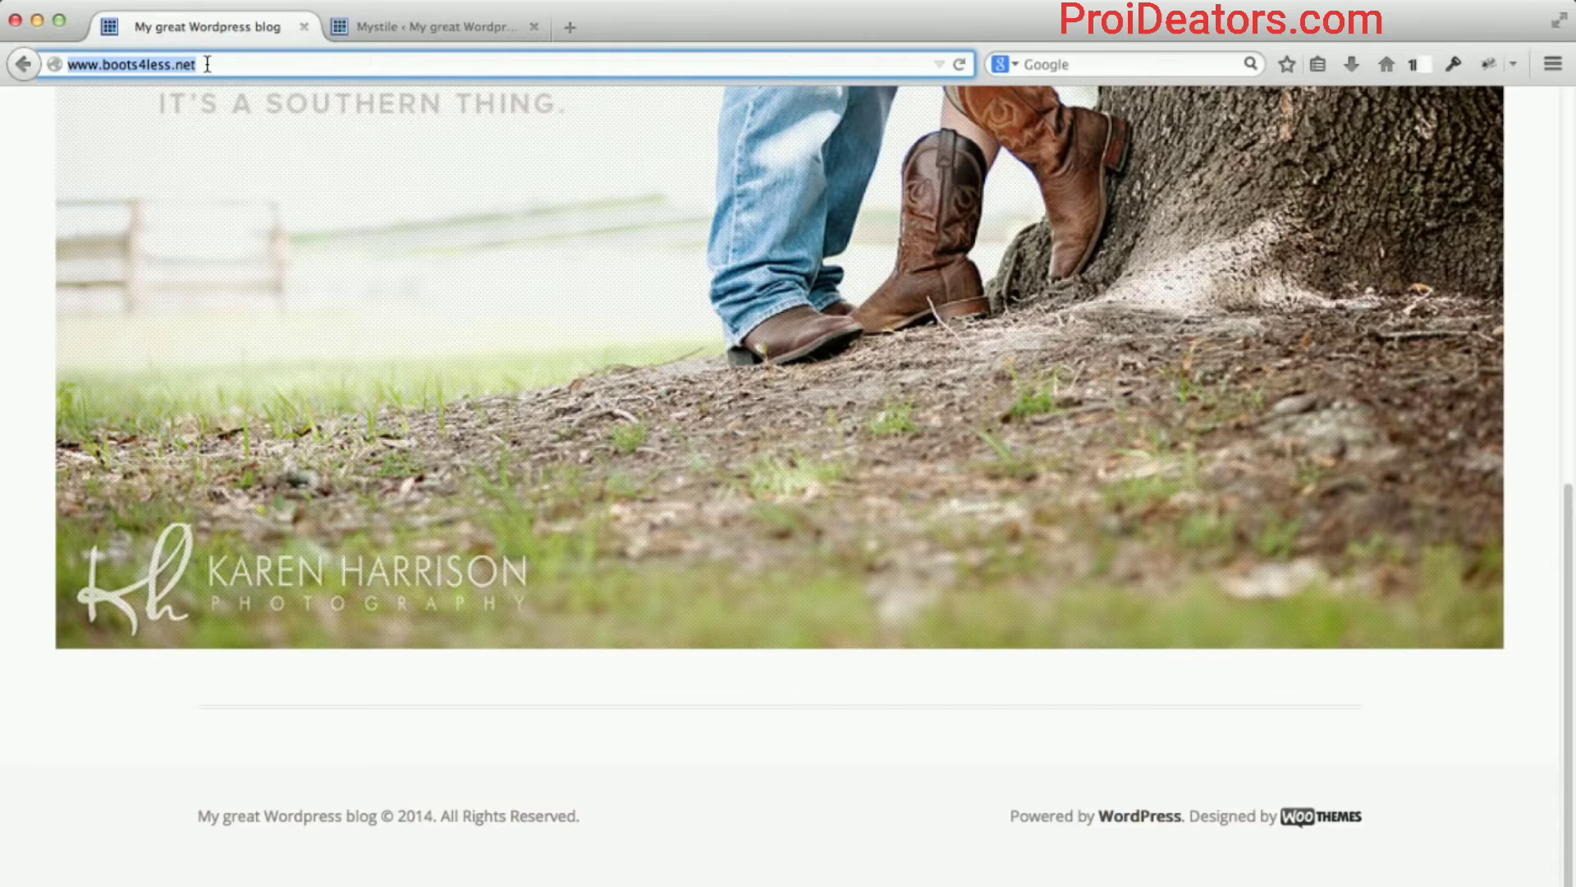
key("Return")
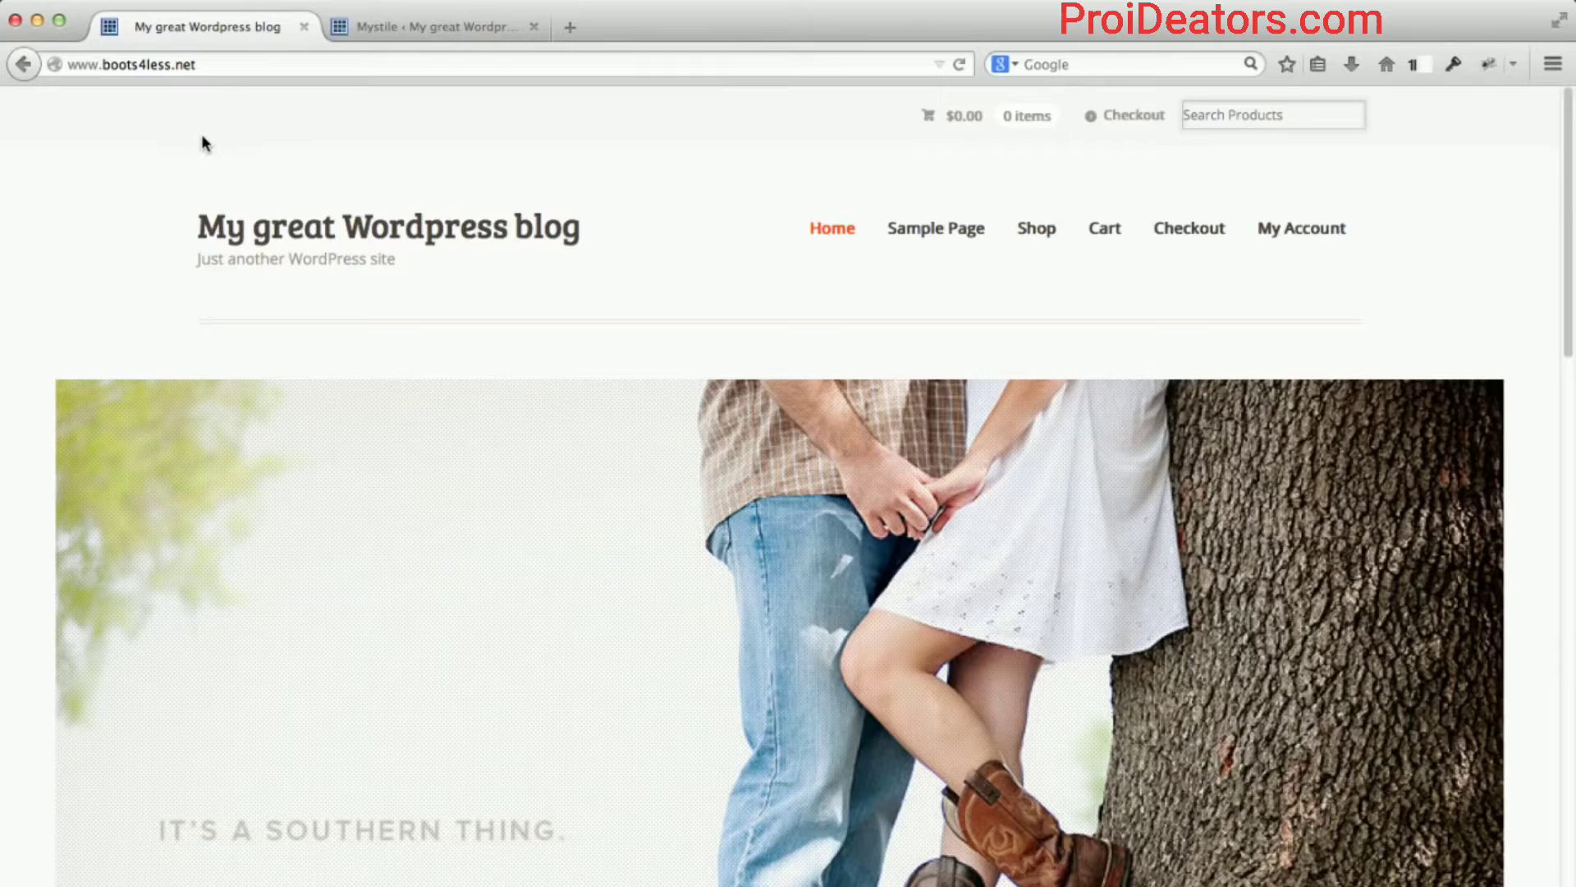
Scroll to the Product Categories section showing seven categories, including Men's Boots (5) and Women's Boots (2).
scroll(265, 353, "down", 5)
scroll(265, 353, "down", 14)
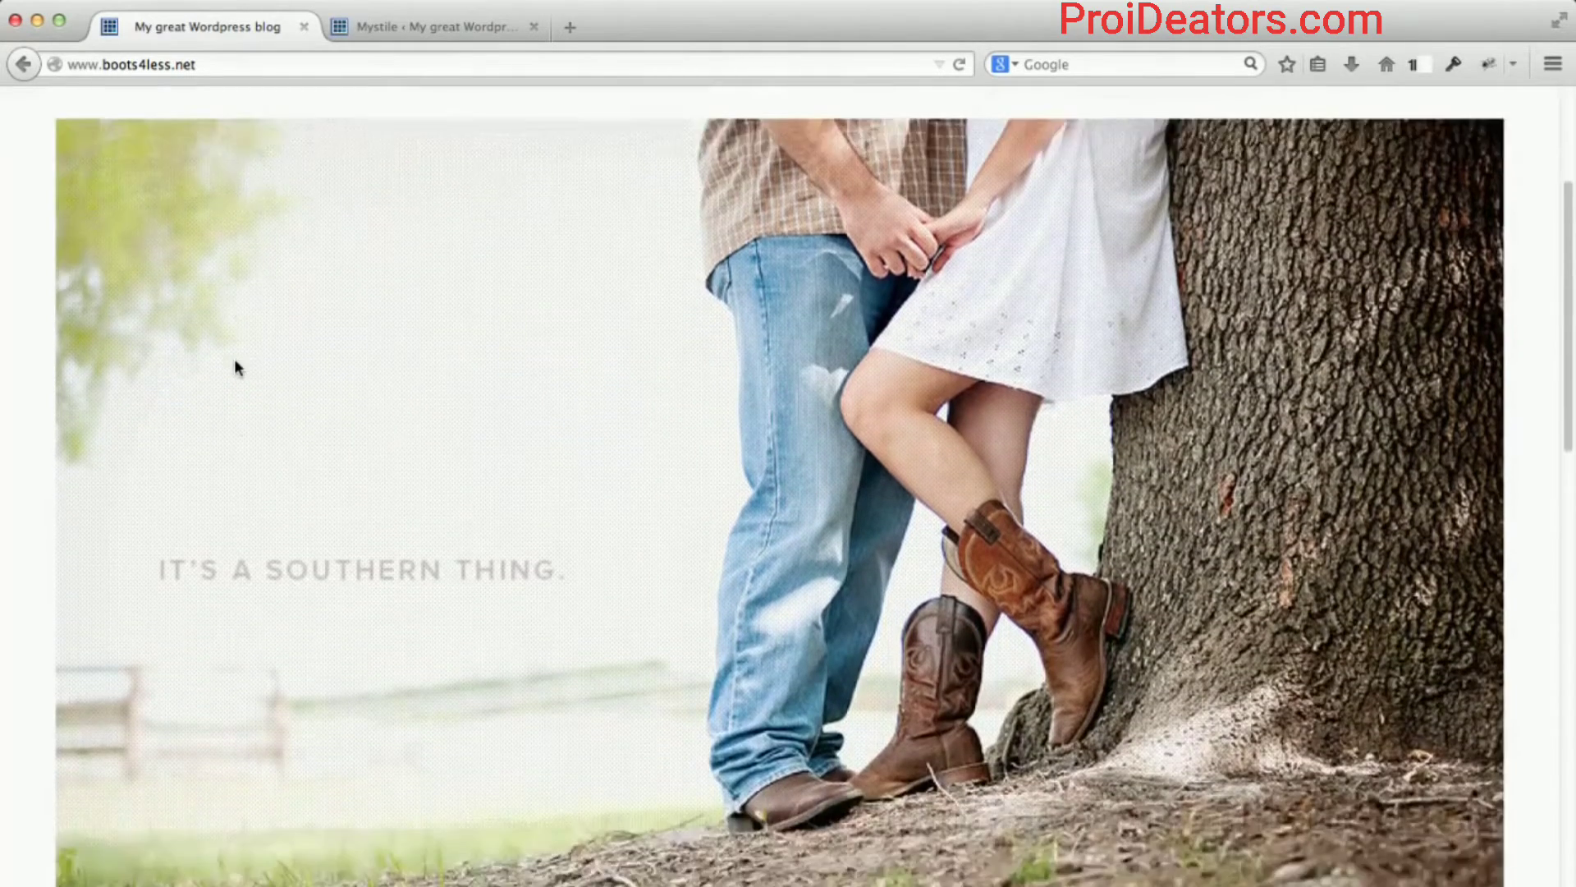
scroll(214, 374, "down", 14)
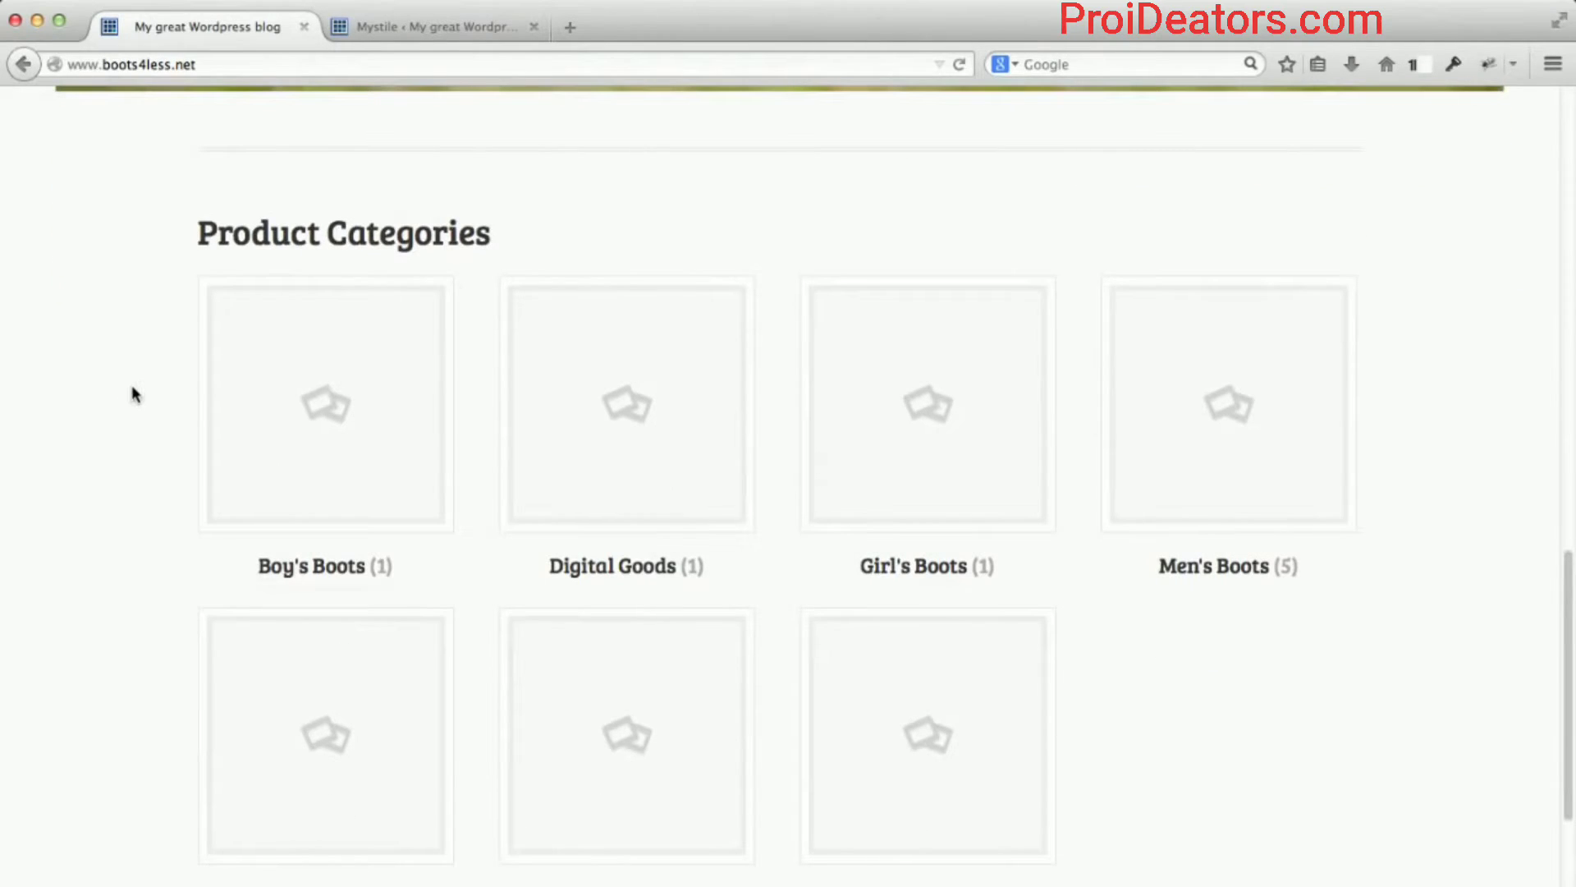
scroll(136, 395, "down", 4)
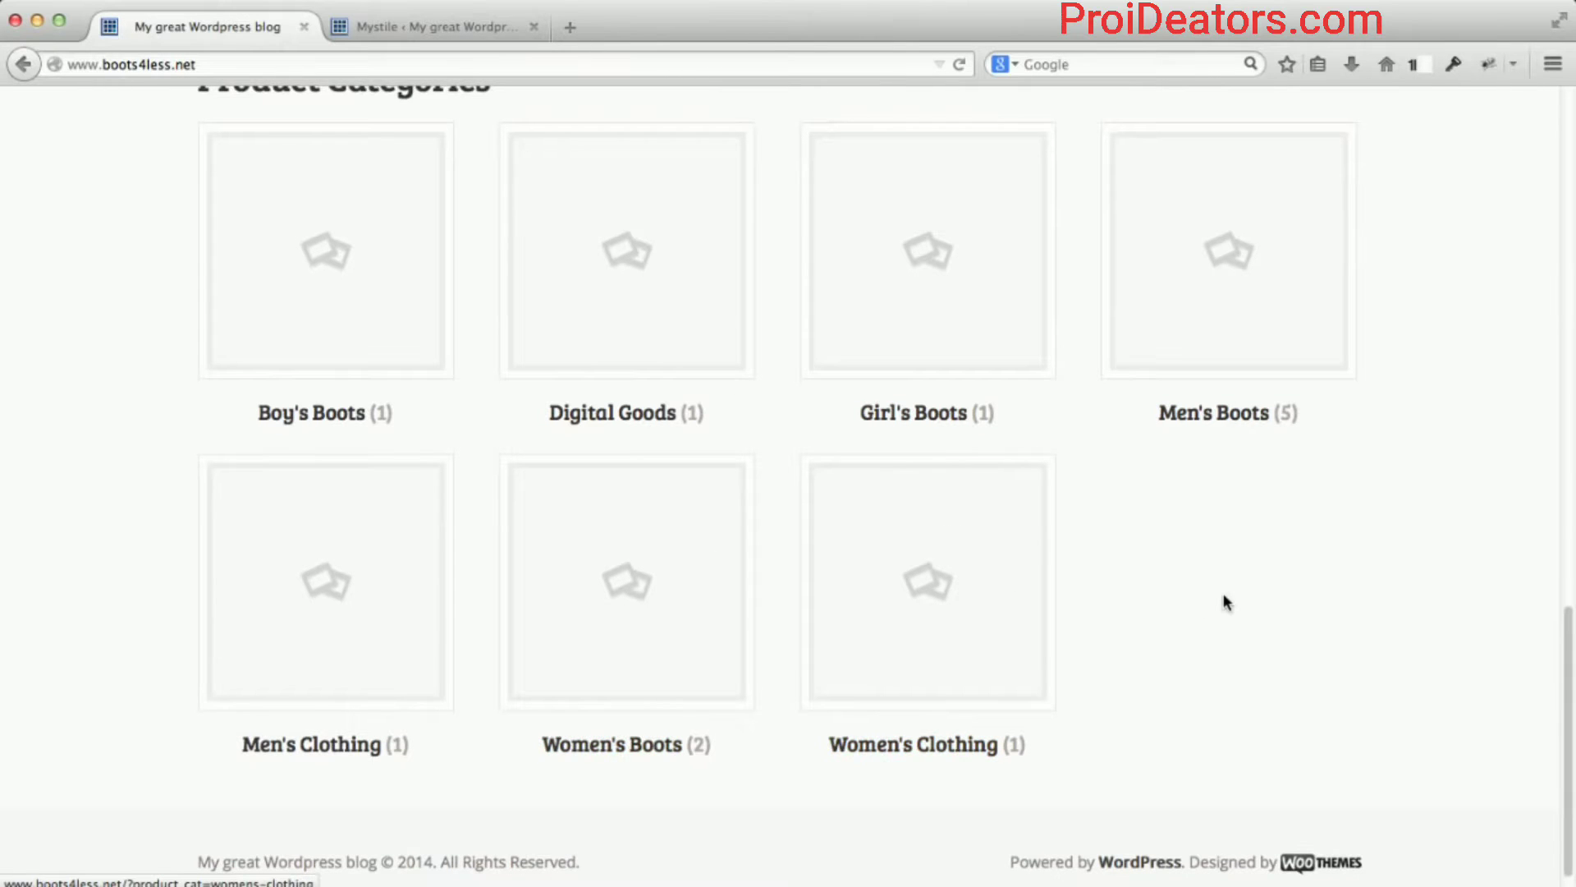
scroll(1224, 599, "down", 1)
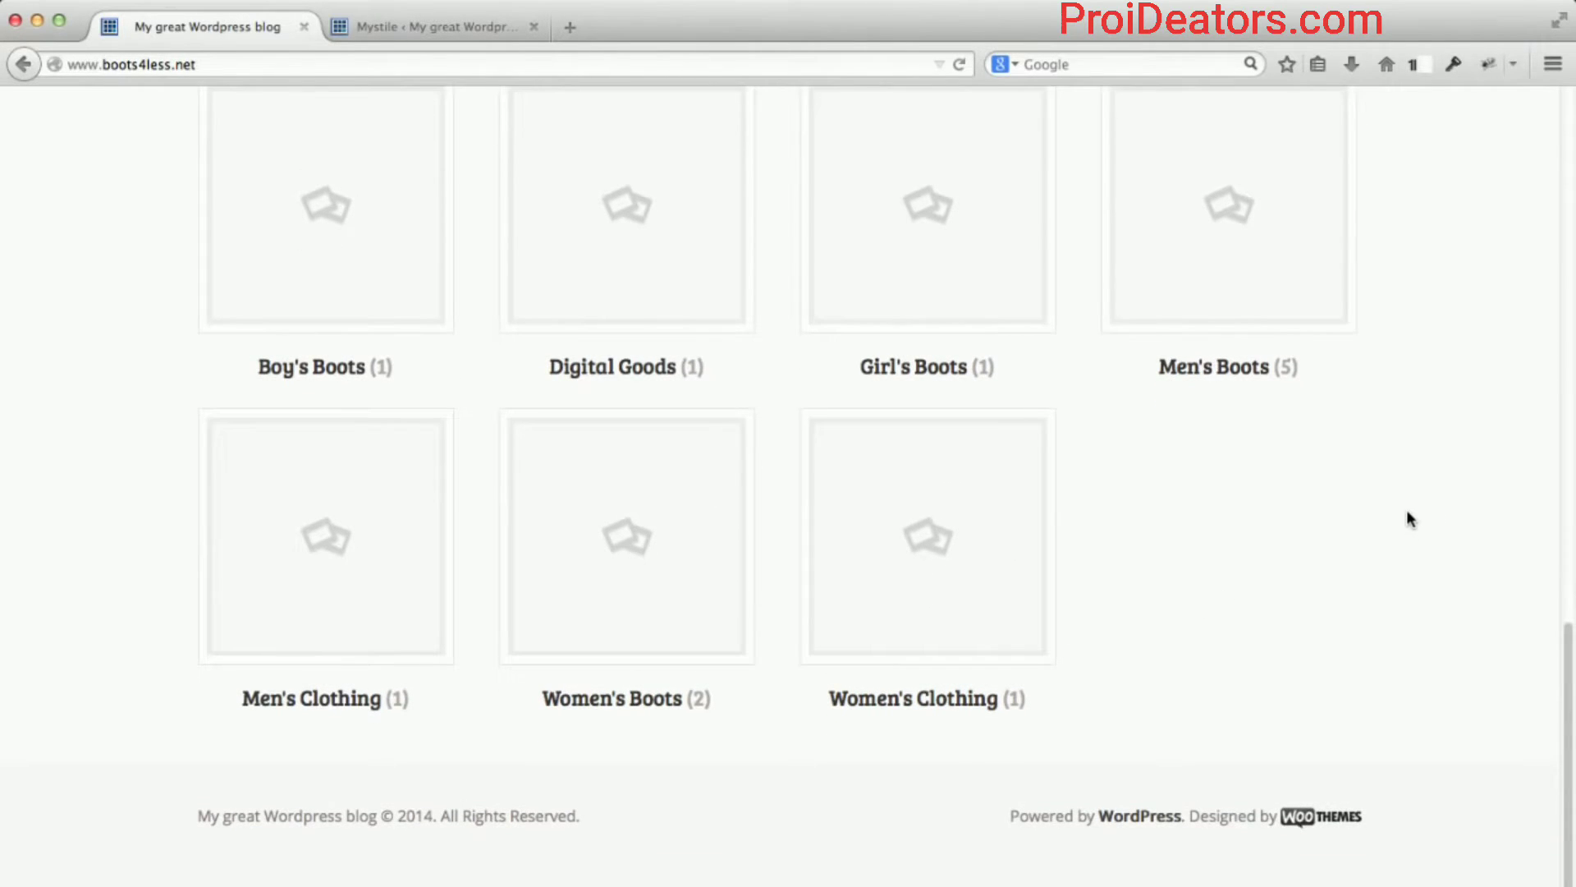
scroll(1407, 511, "up", 2)
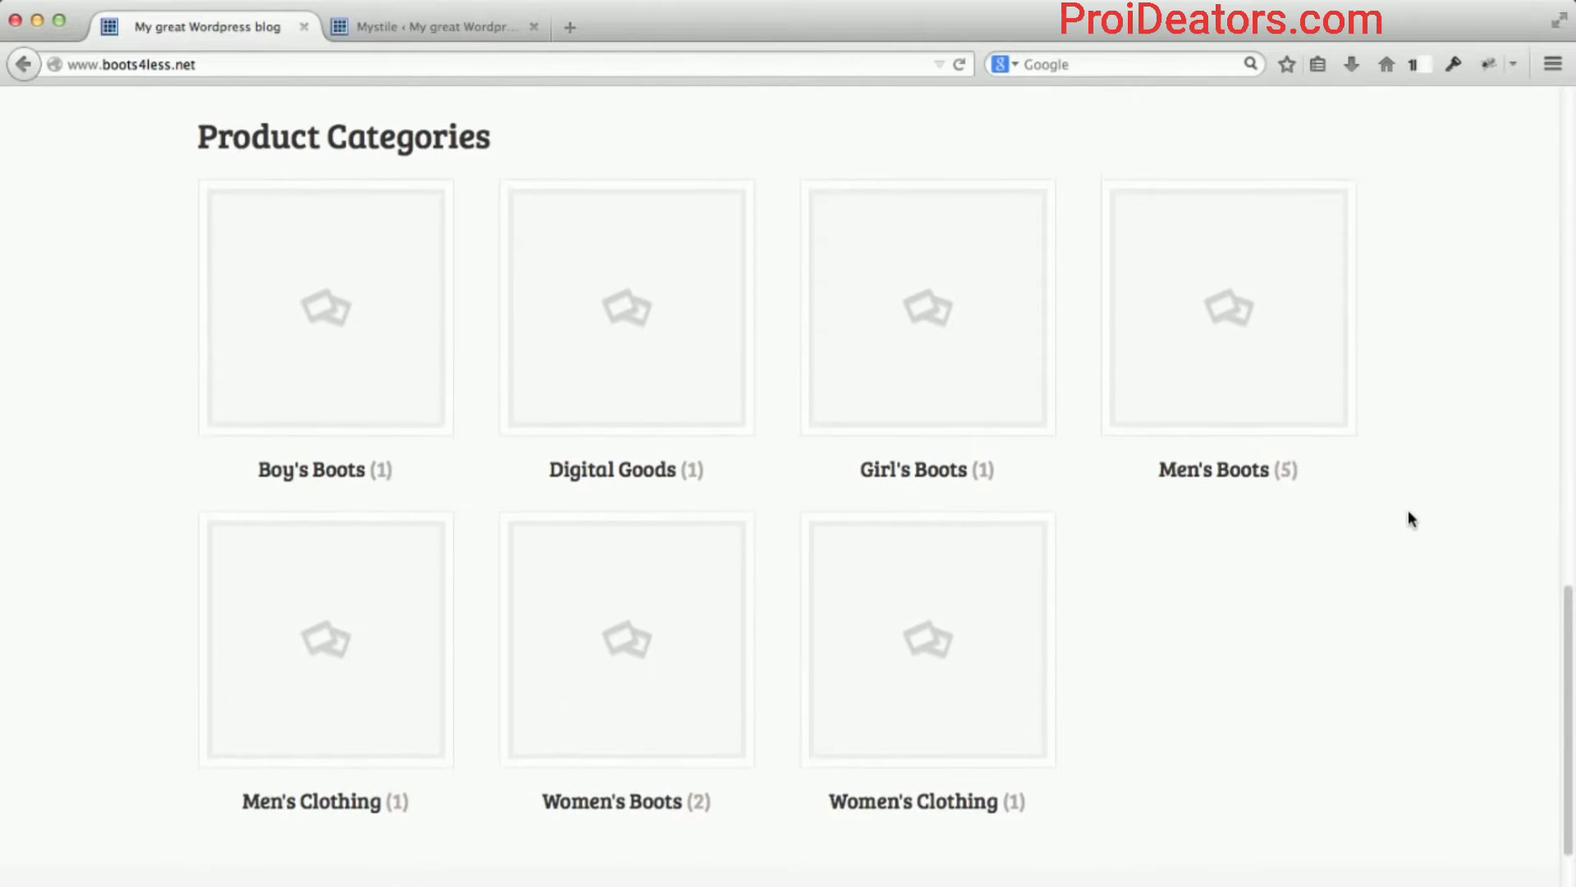
scroll(1408, 518, "up", 2)
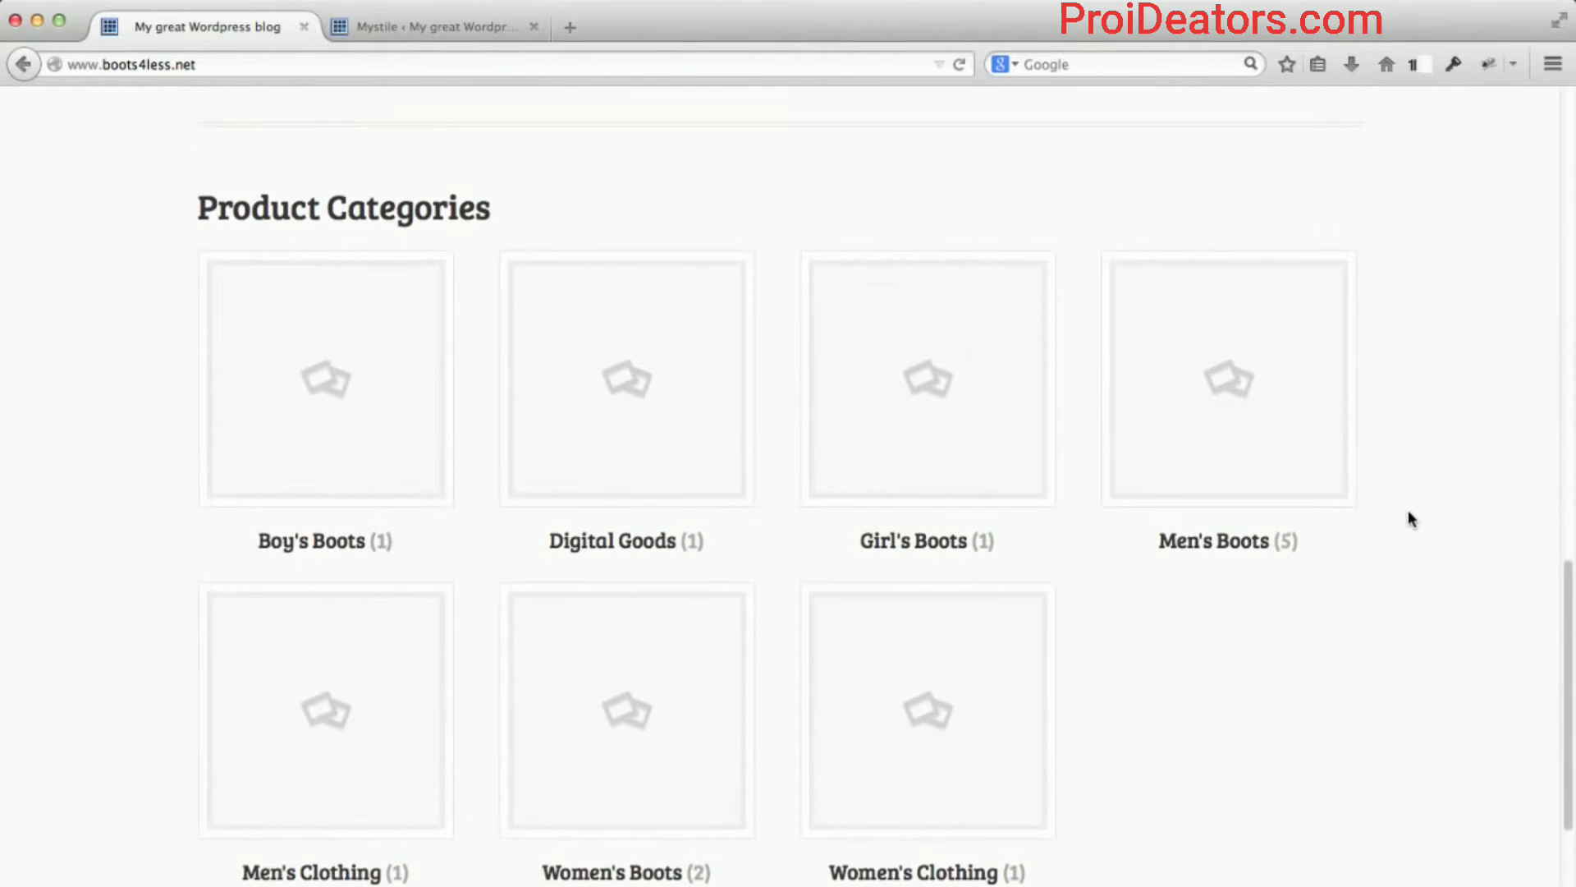
scroll(1407, 517, "down", 1)
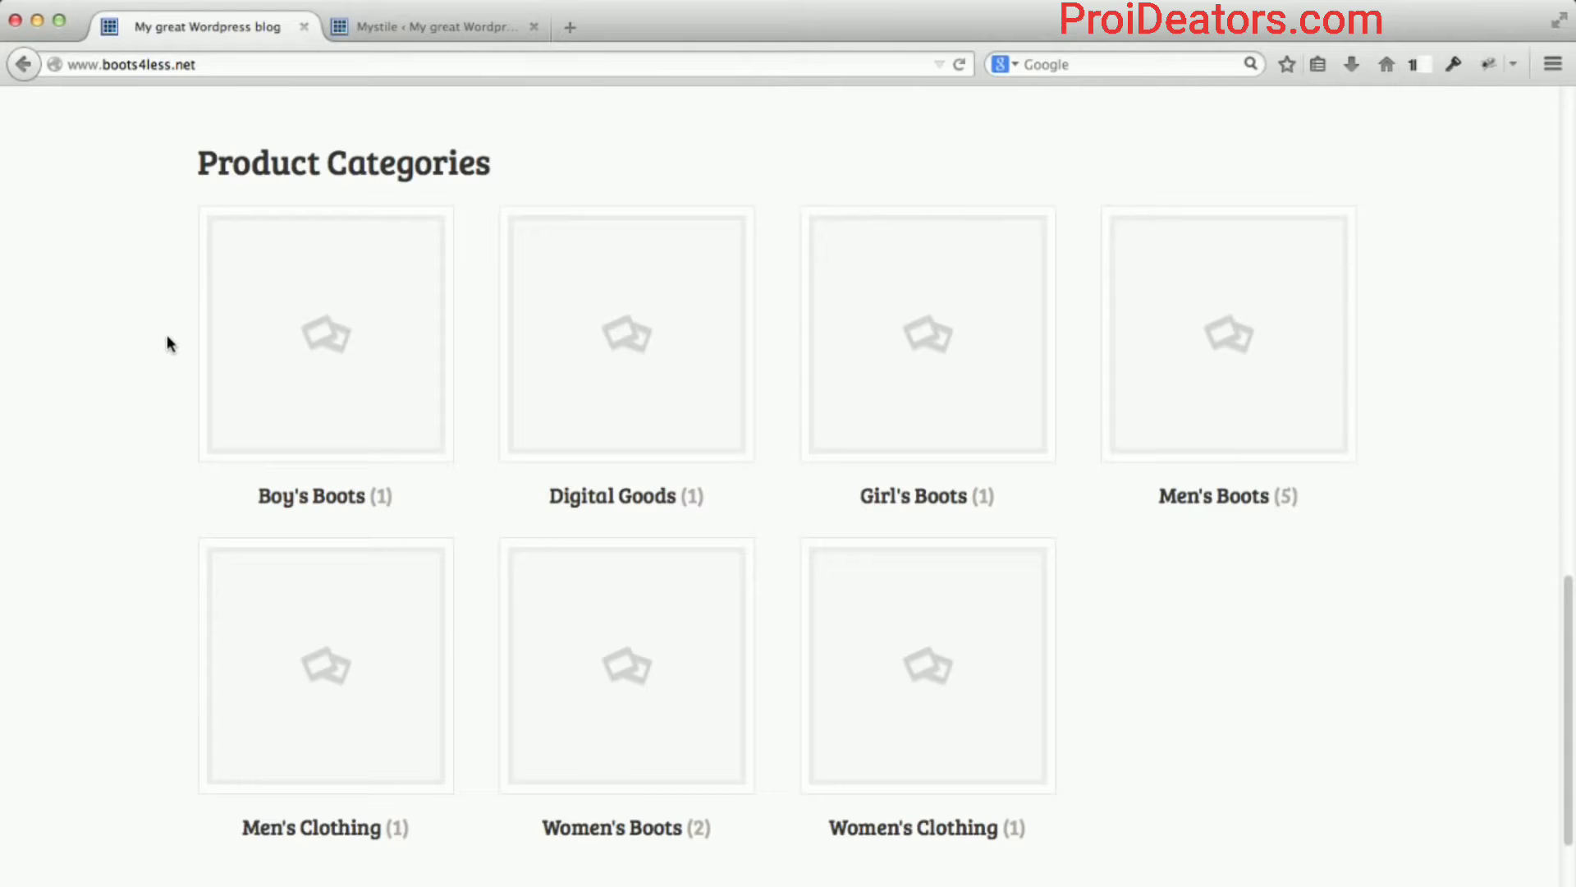
Tick 'Display featured products' in the Mystile Homepage settings, keeping the featured count at 4.
left_click(422, 23)
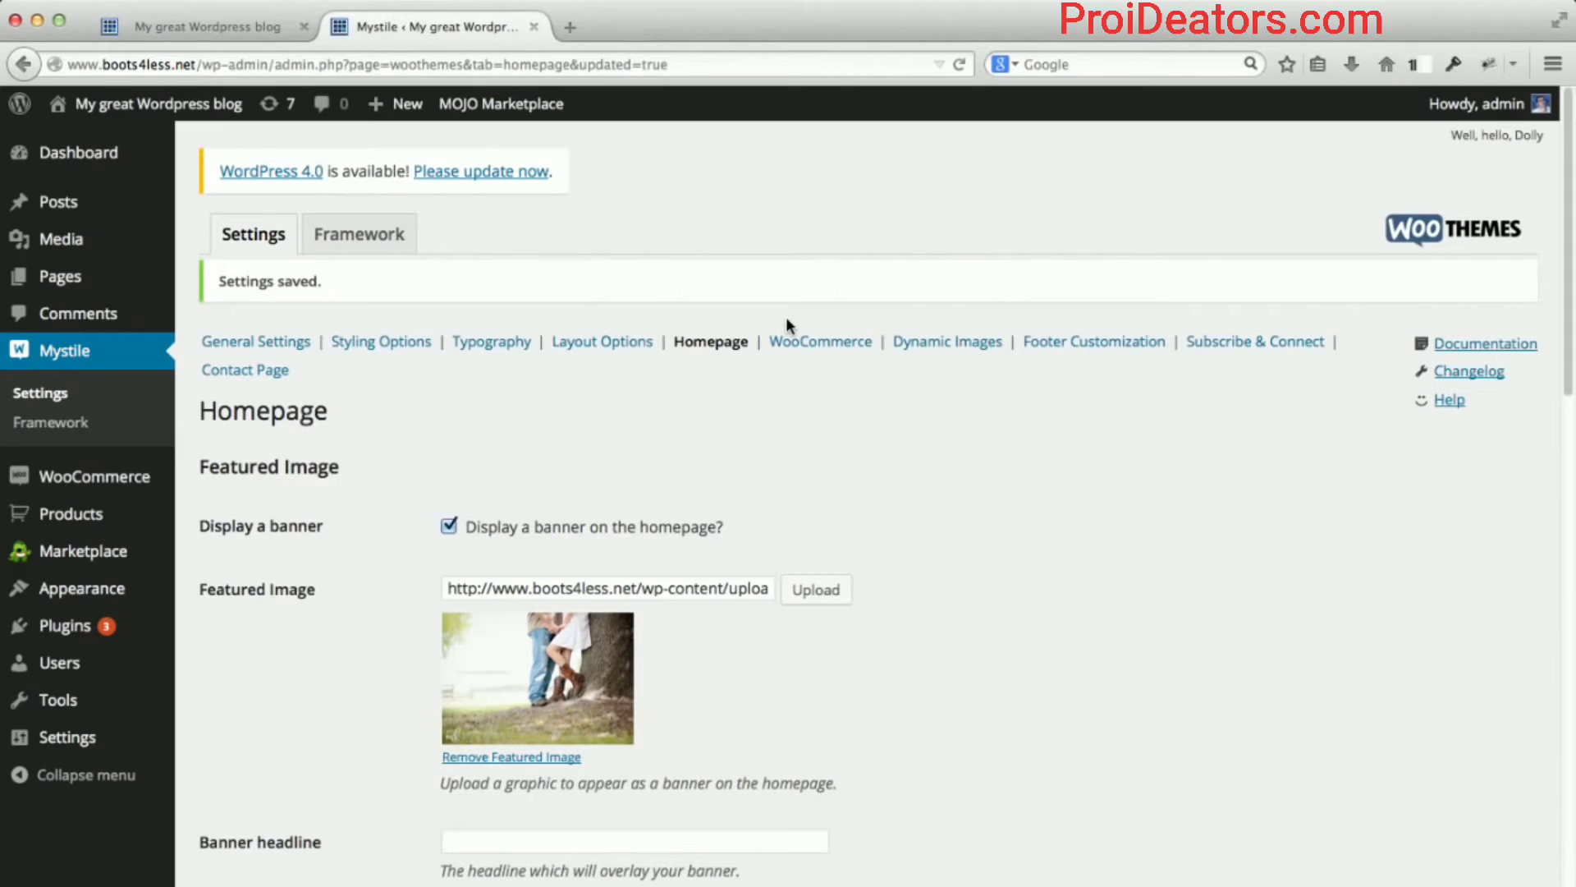
scroll(825, 369, "down", 10)
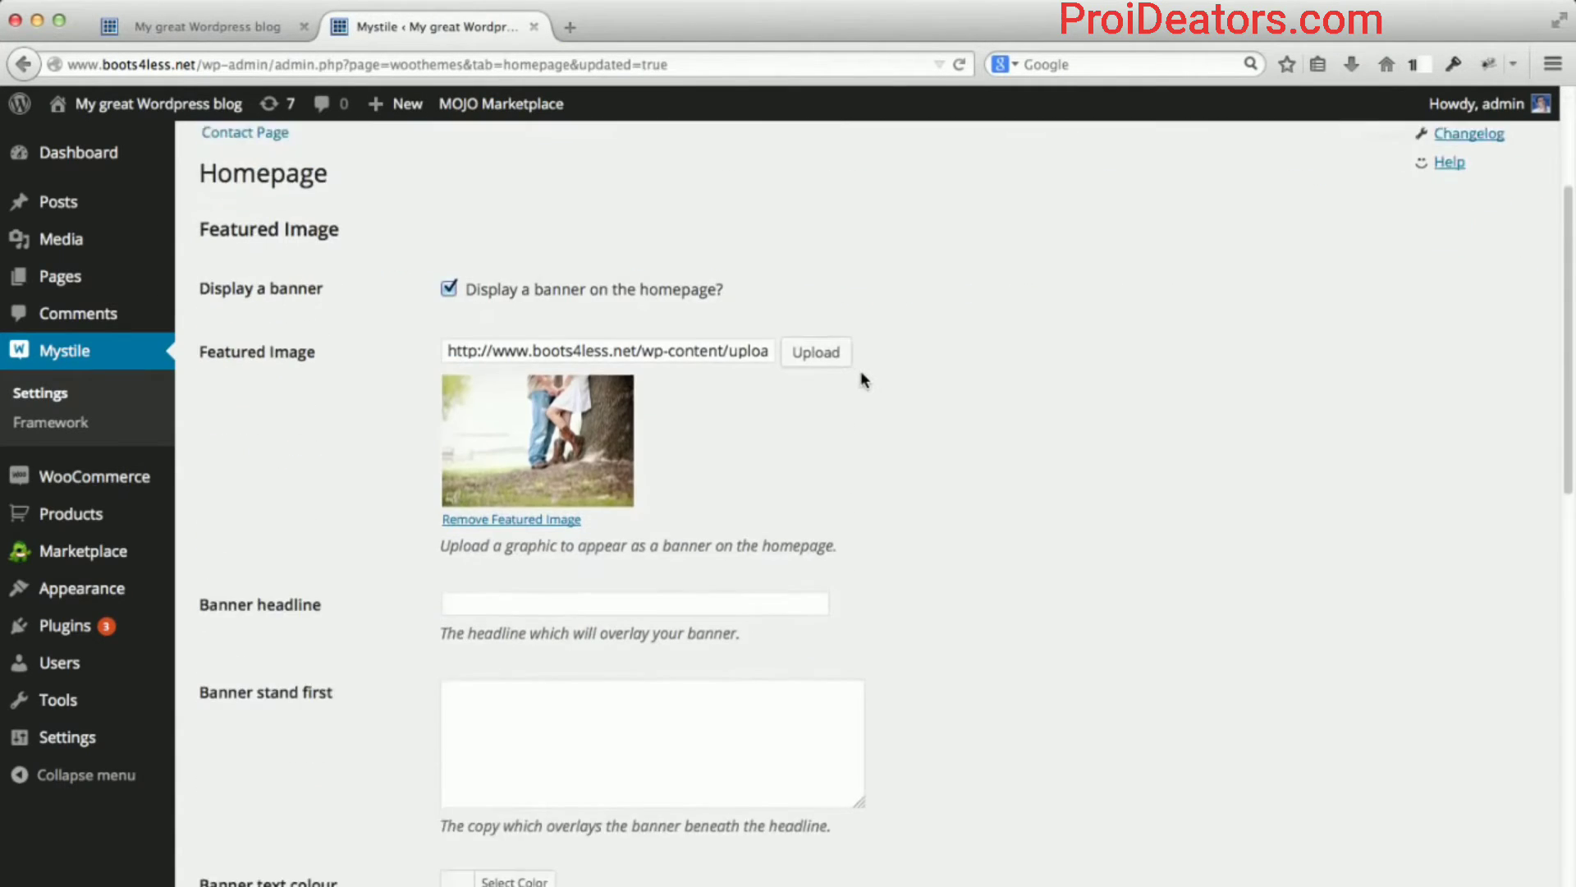
scroll(898, 389, "down", 5)
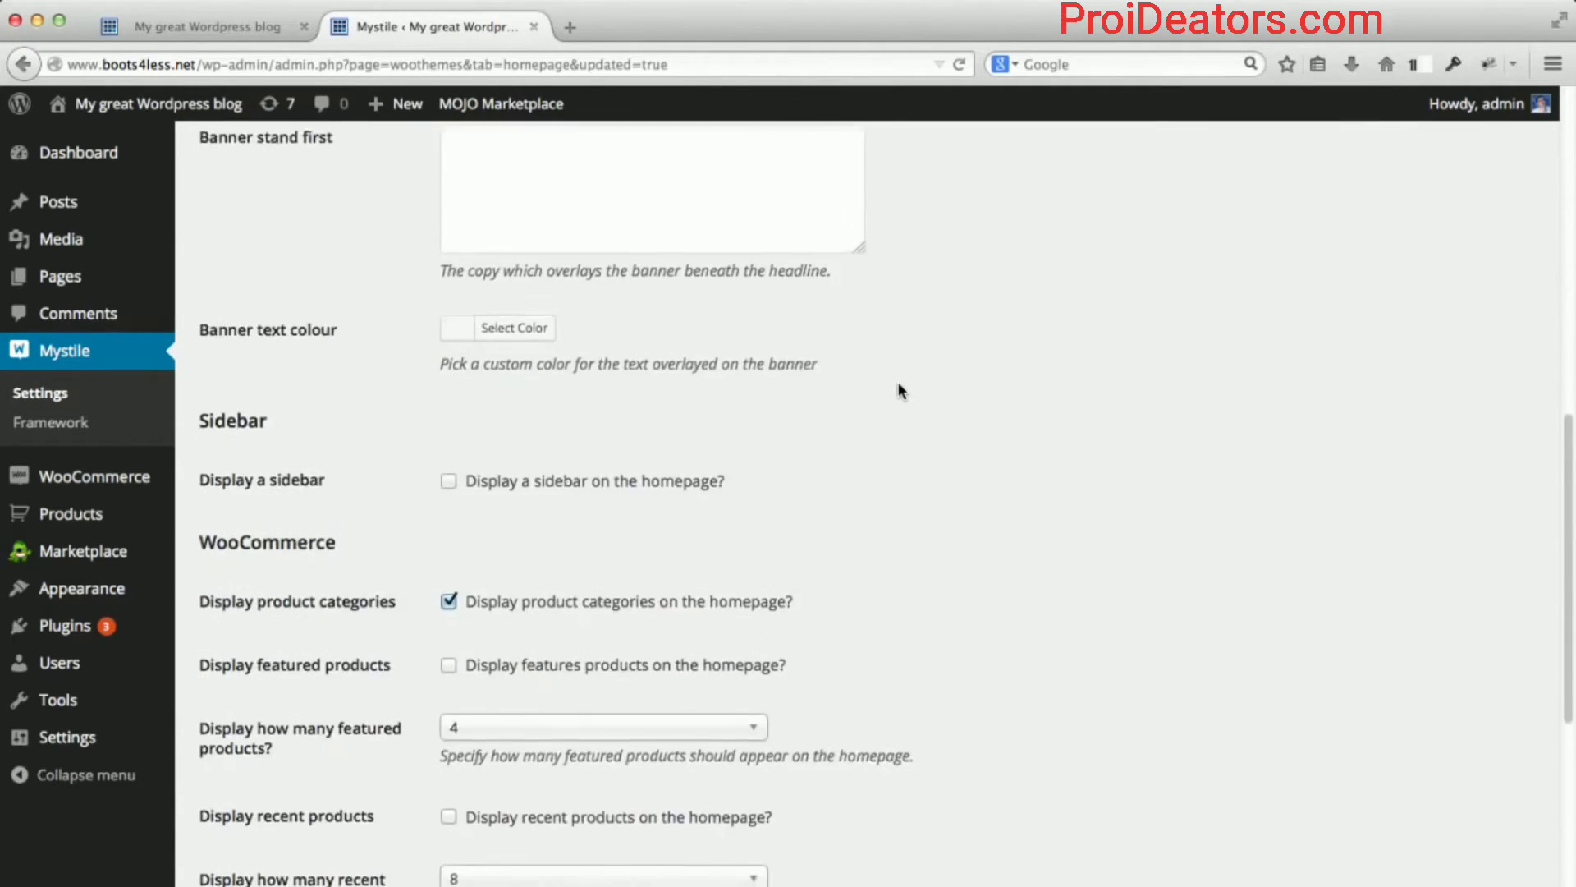
scroll(899, 382, "down", 1)
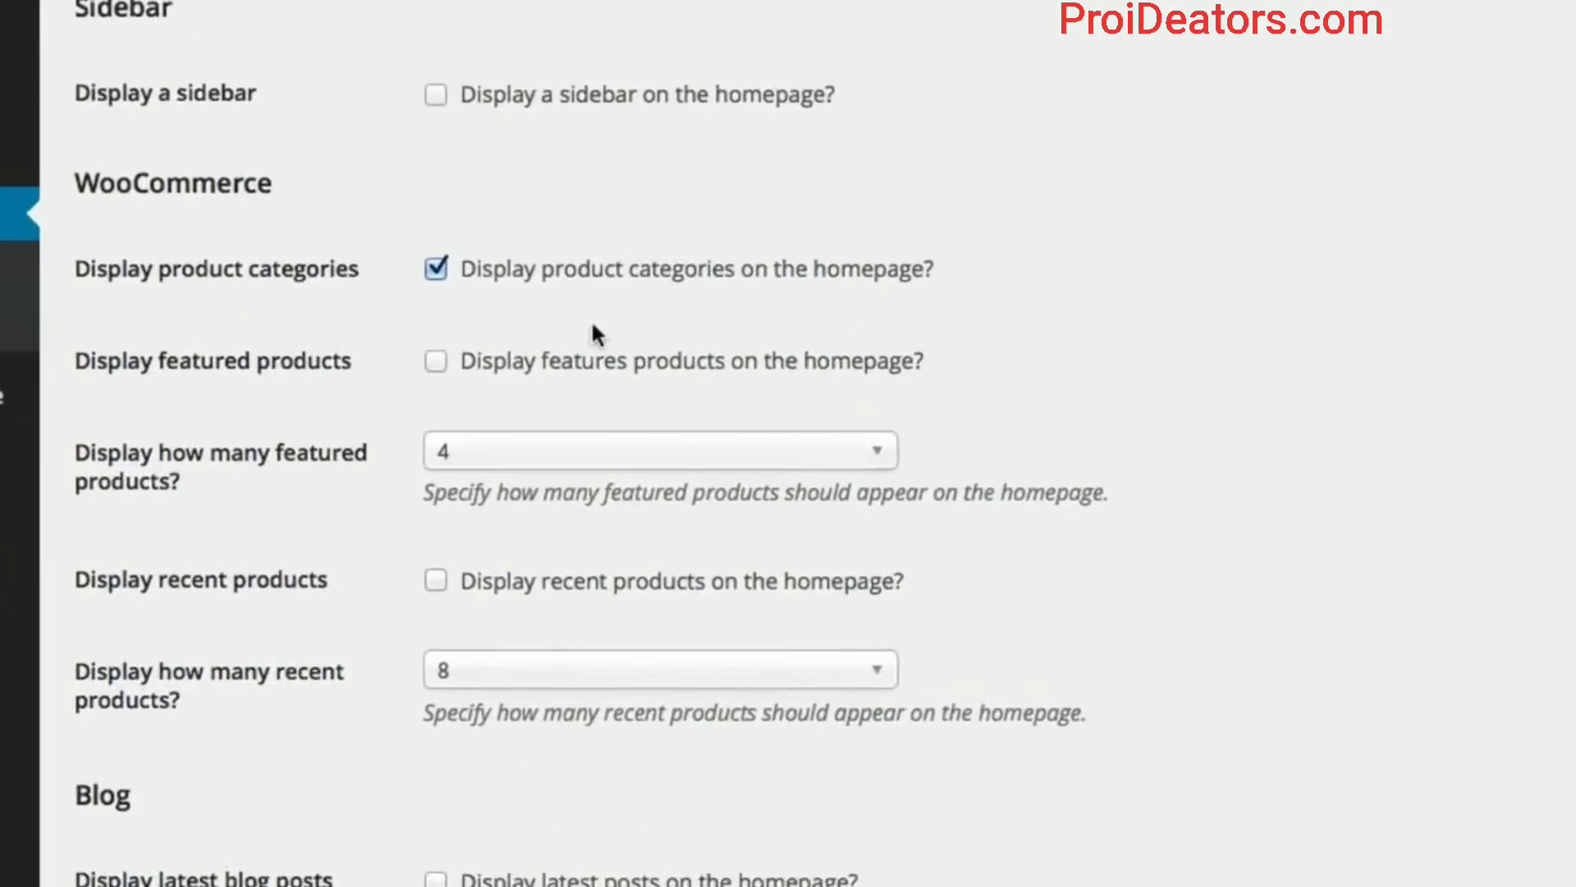
left_click(436, 361)
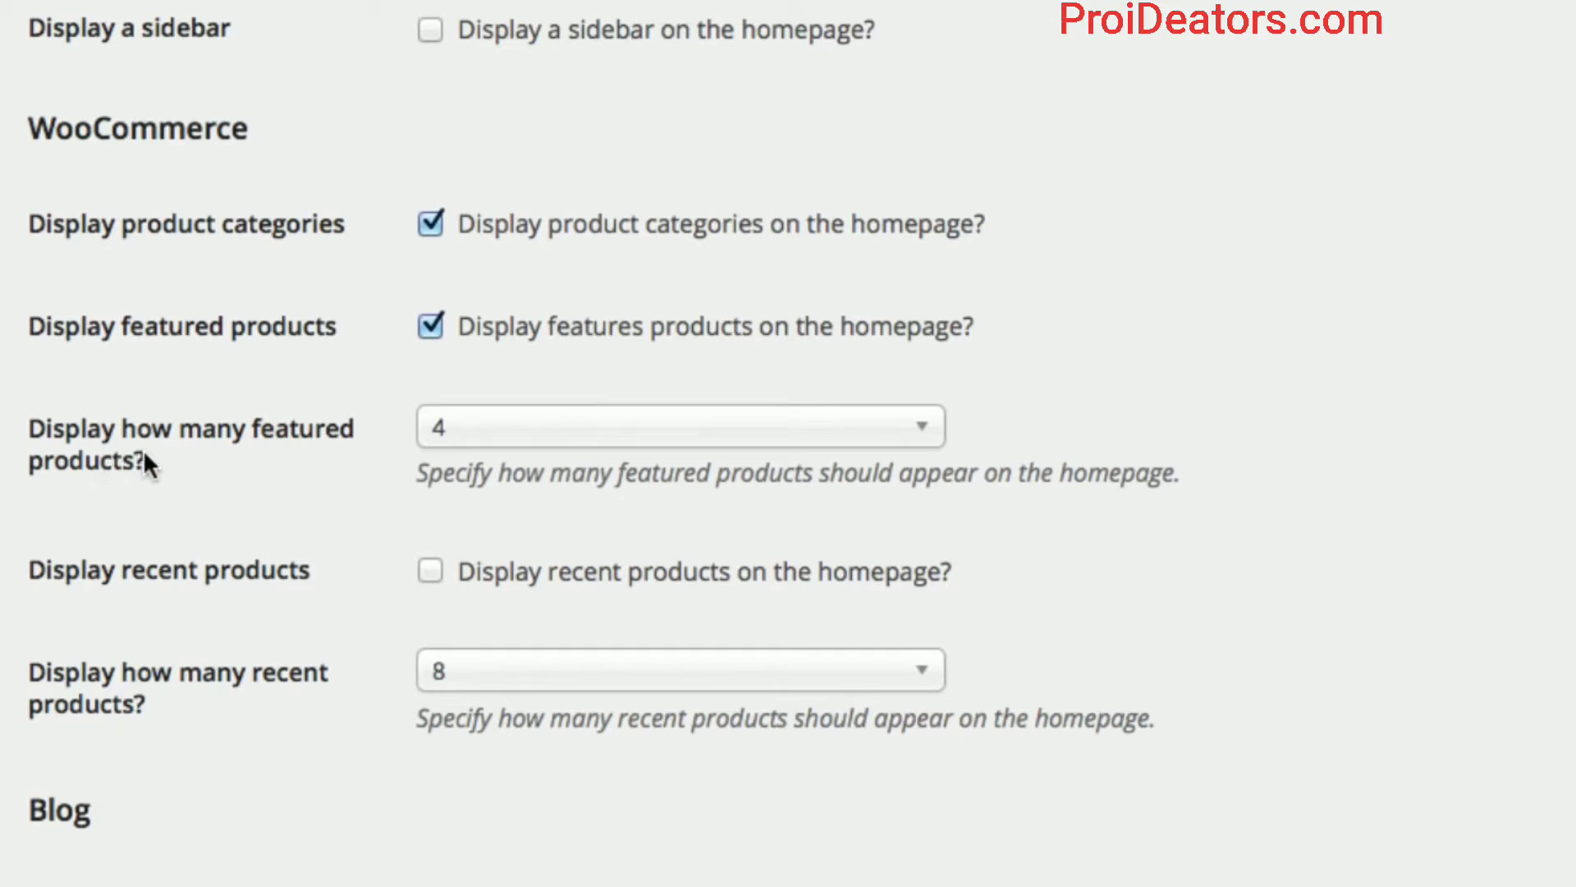
left_click(805, 435)
left_click(644, 702)
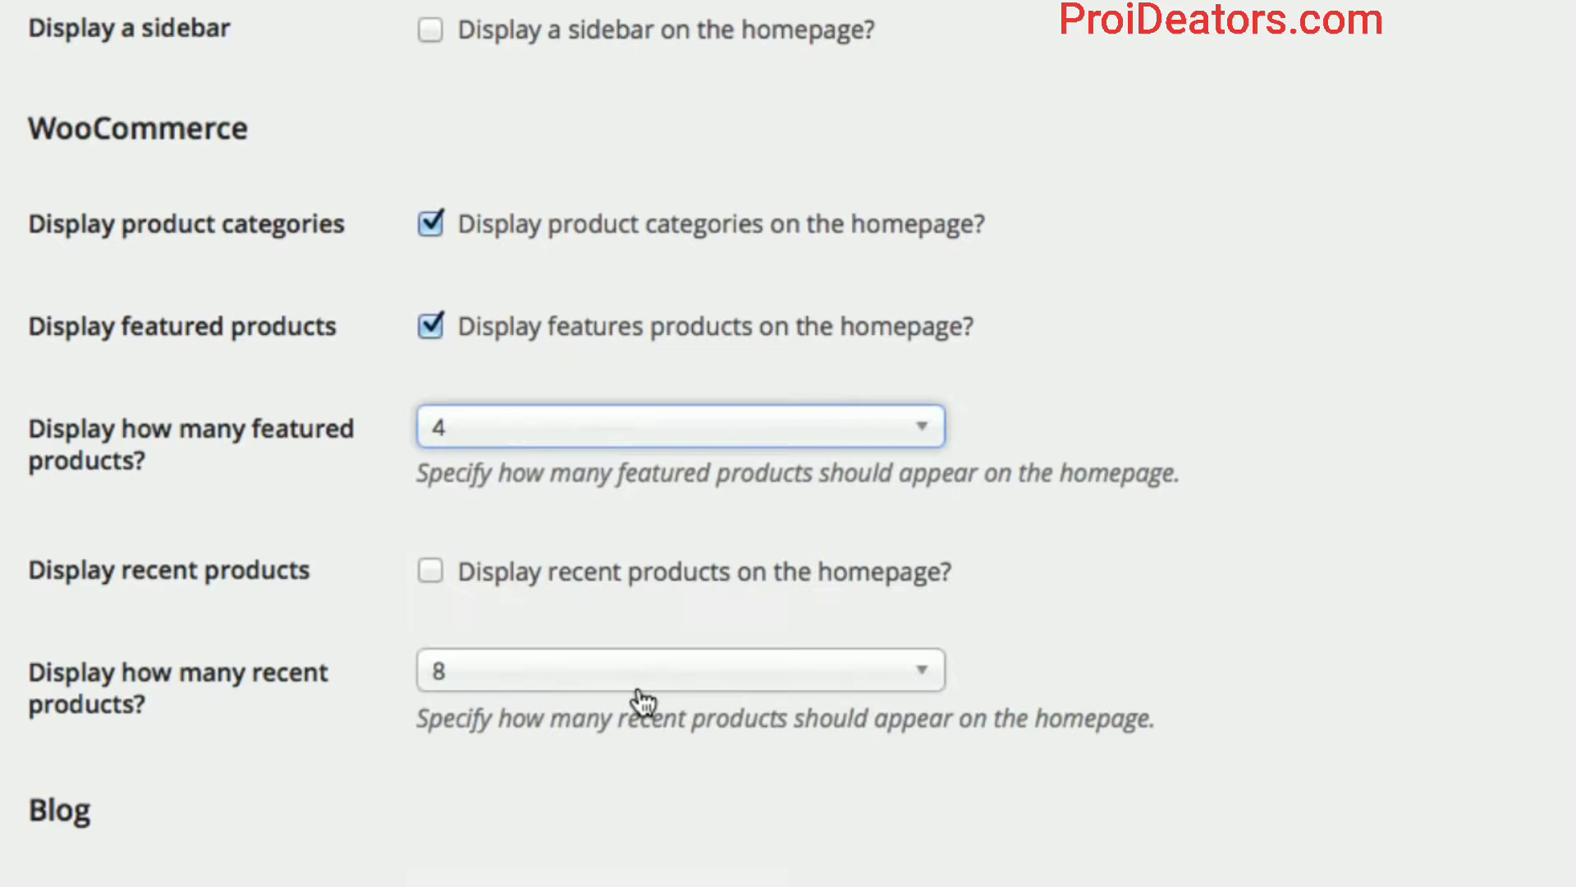
left_click(1198, 371)
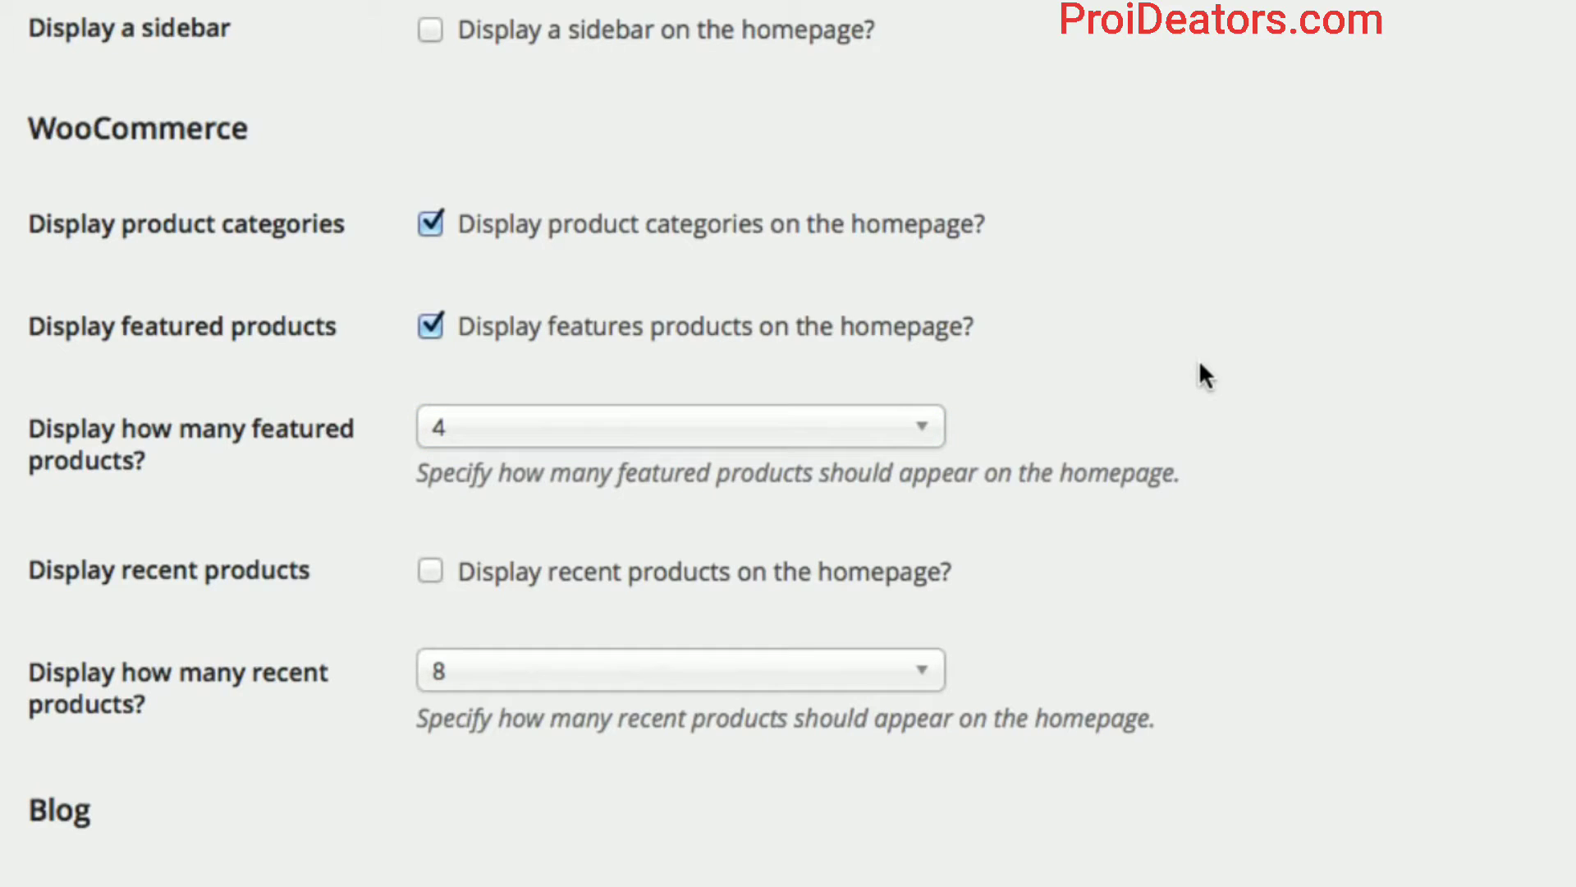
scroll(1200, 366, "down", 3)
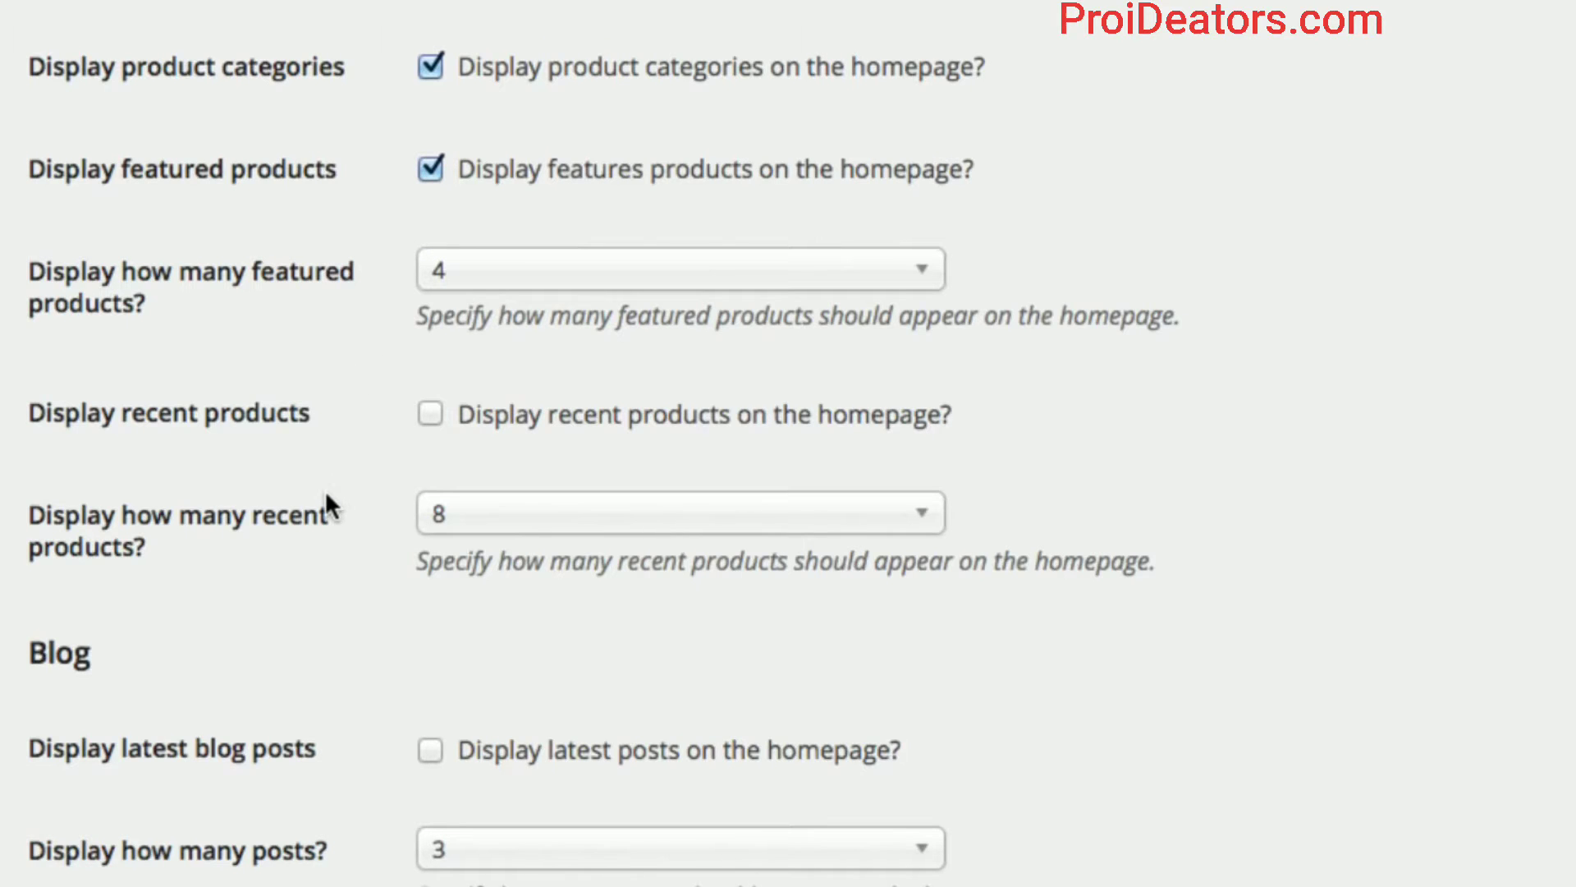
scroll(325, 490, "down", 3)
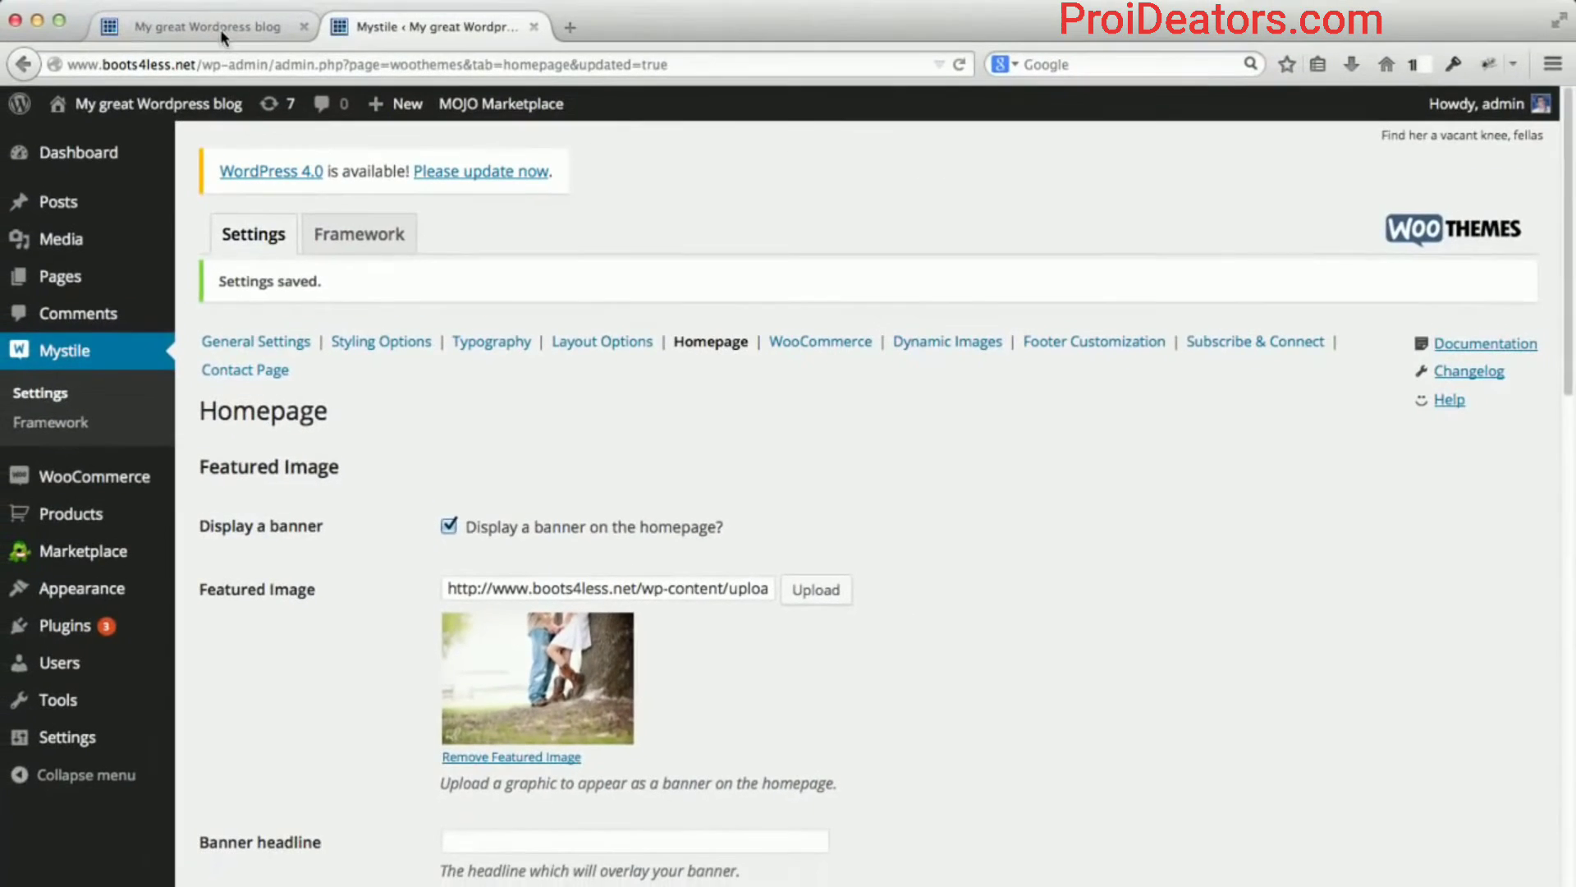
Reload the shop homepage, confirm four Featured Products below the categories, and return to Mystile settings.
left_click(221, 34)
left_click(253, 63)
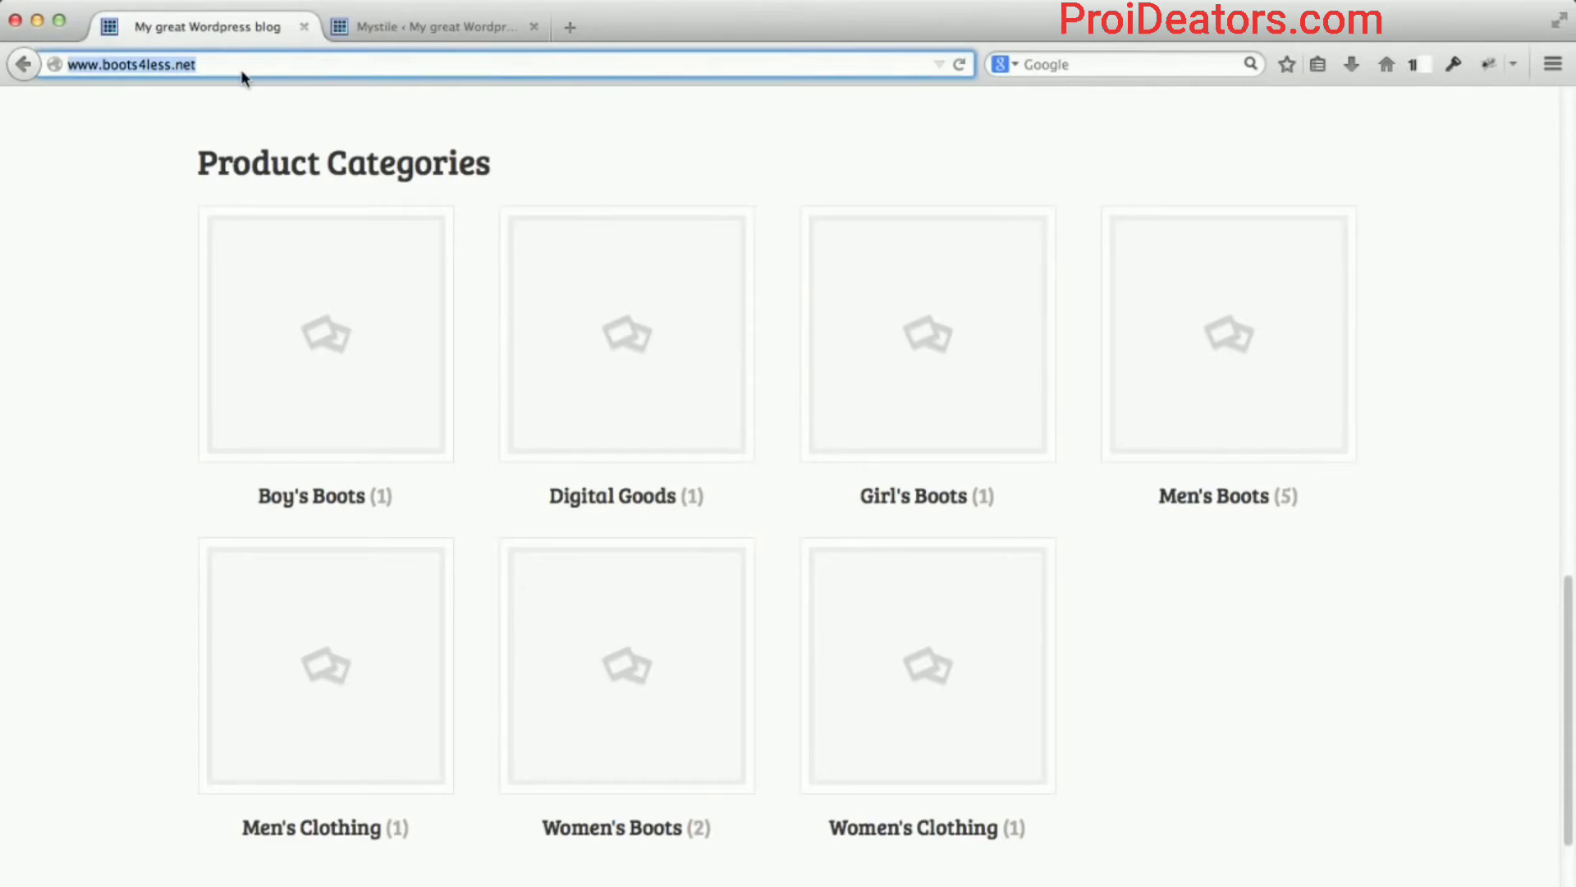
key("Return")
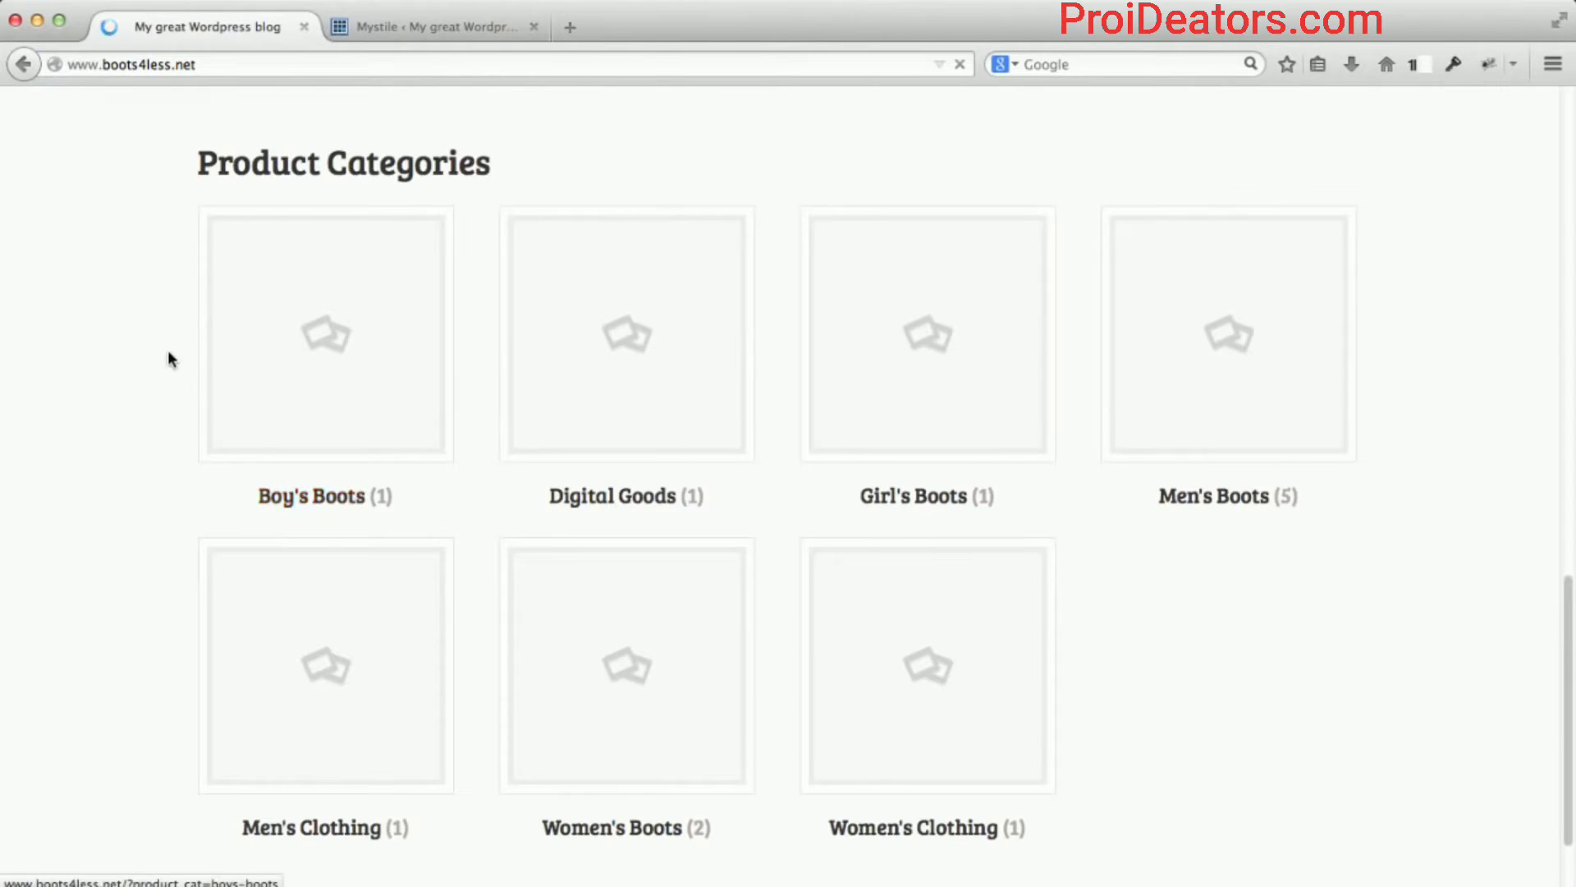
scroll(175, 369, "down", 9)
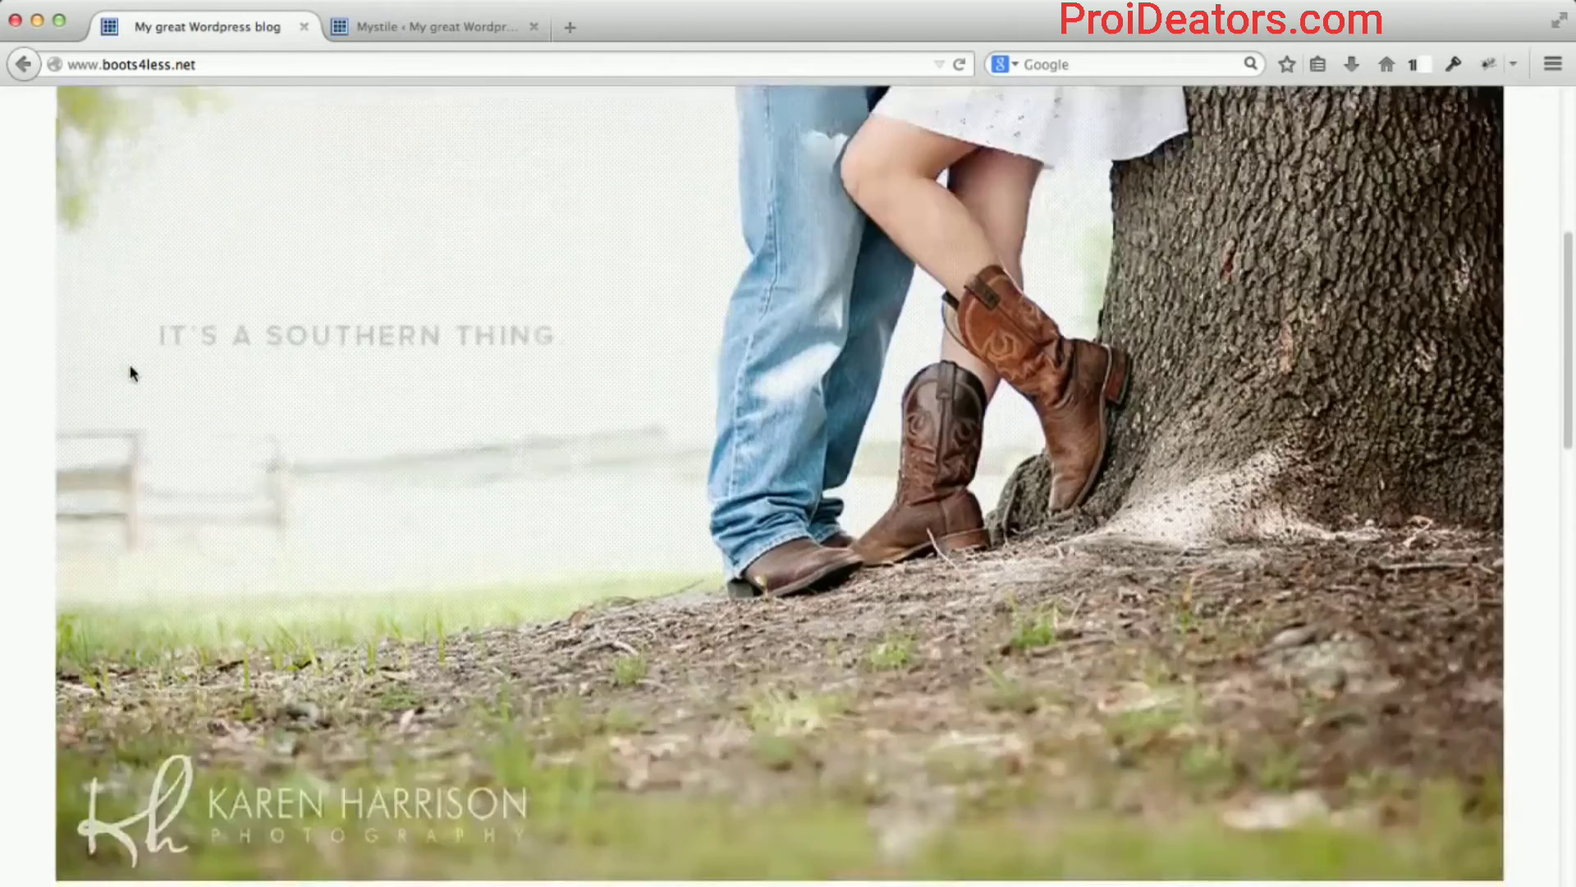
scroll(130, 373, "down", 15)
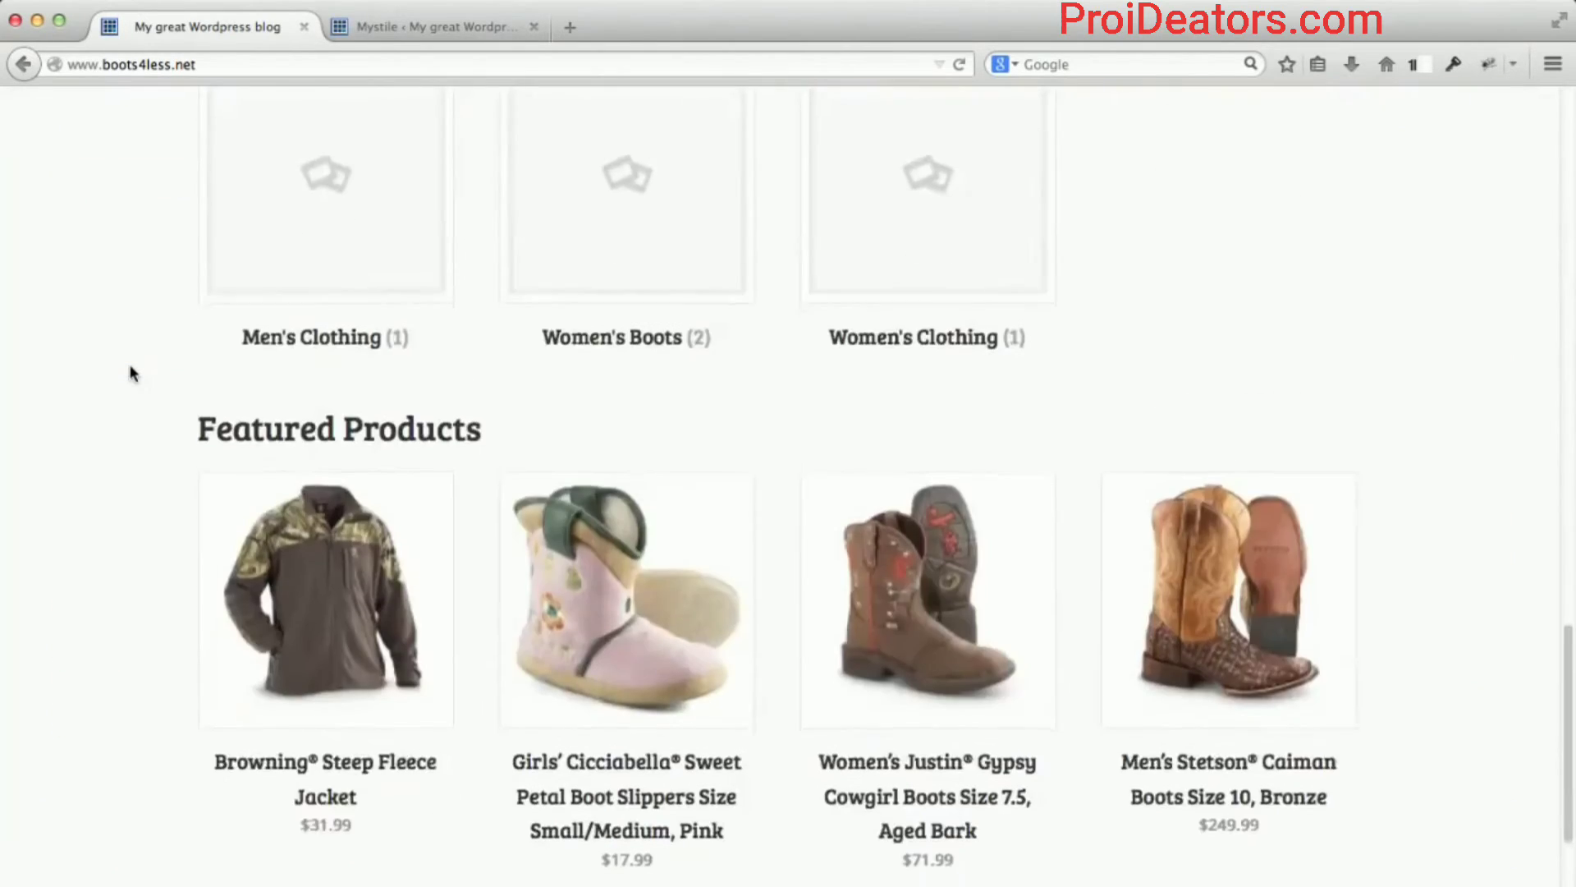
scroll(130, 374, "down", 1)
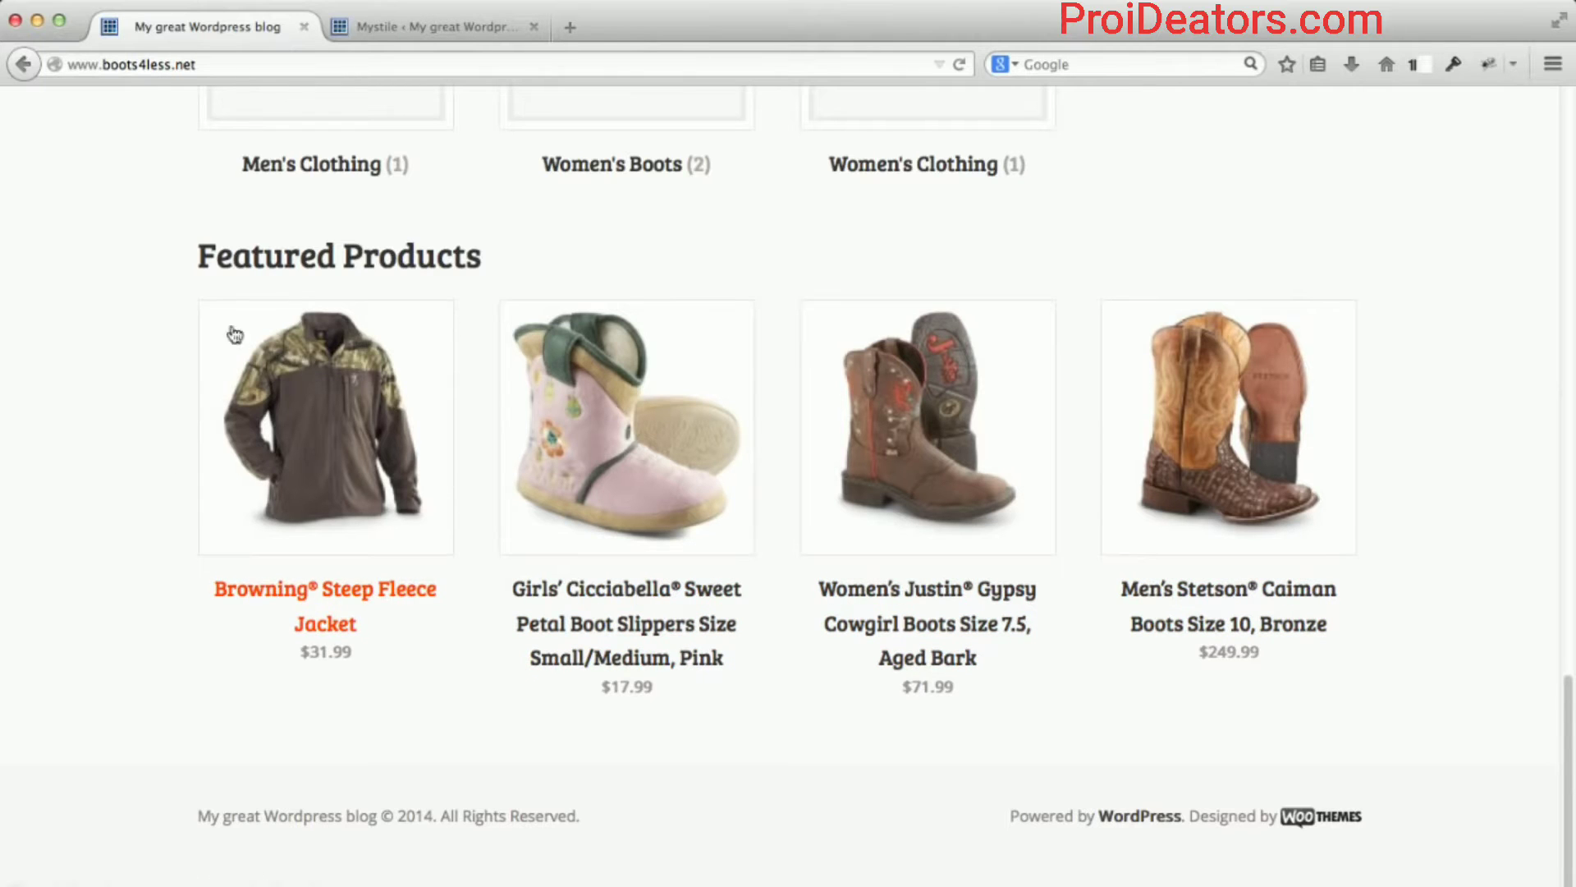
left_click(391, 31)
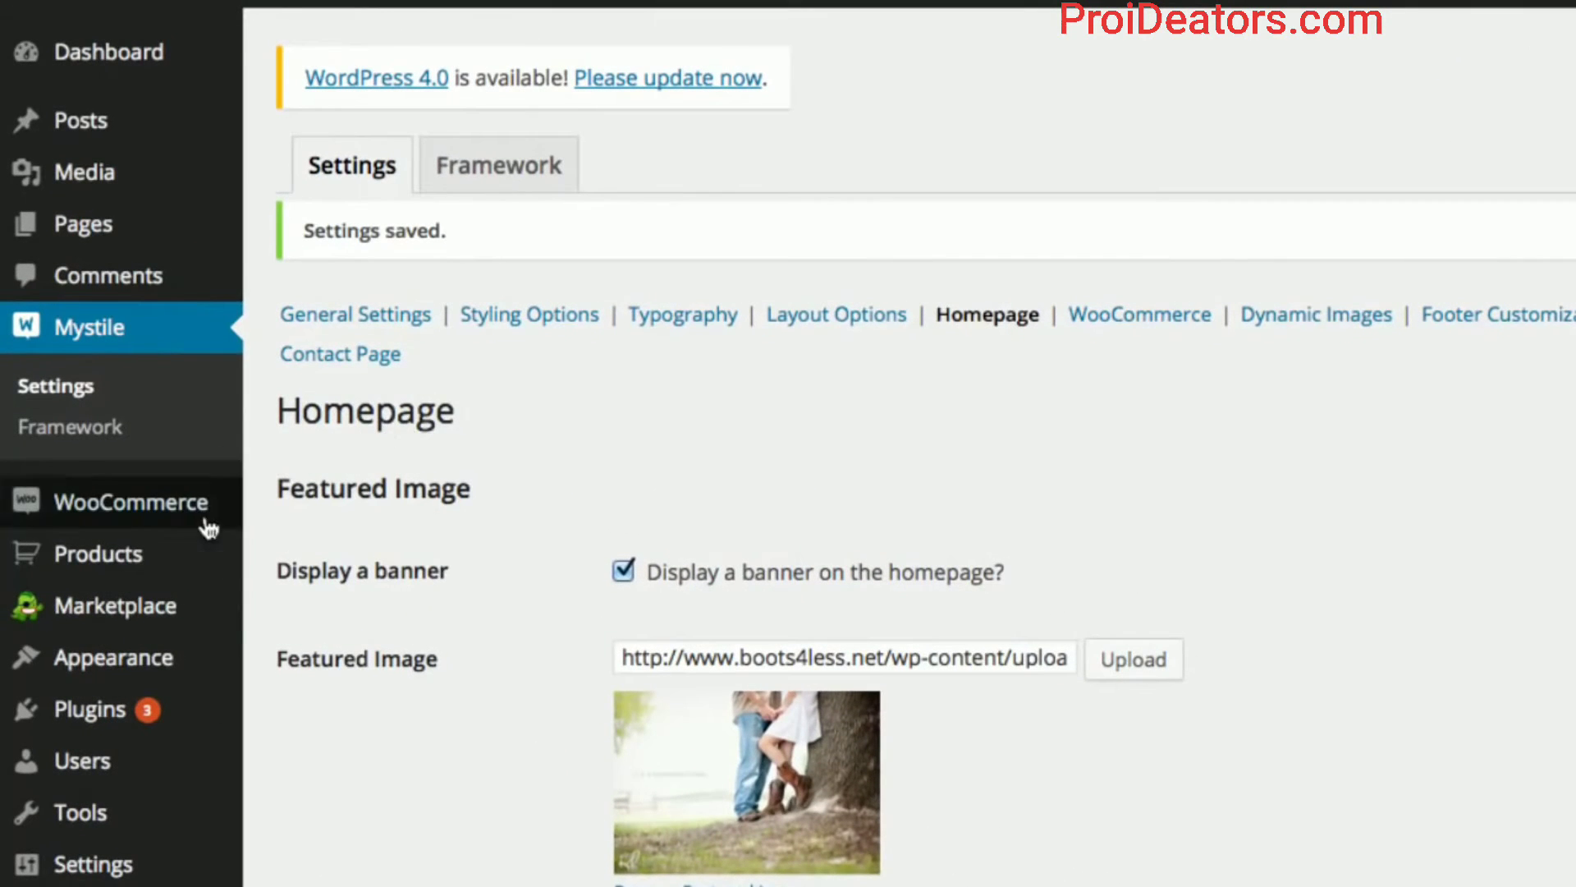
Star the Boys' Cicciabella Jolly Rancher Boot Slippers as featured in the Products list.
mouse_move(176, 564)
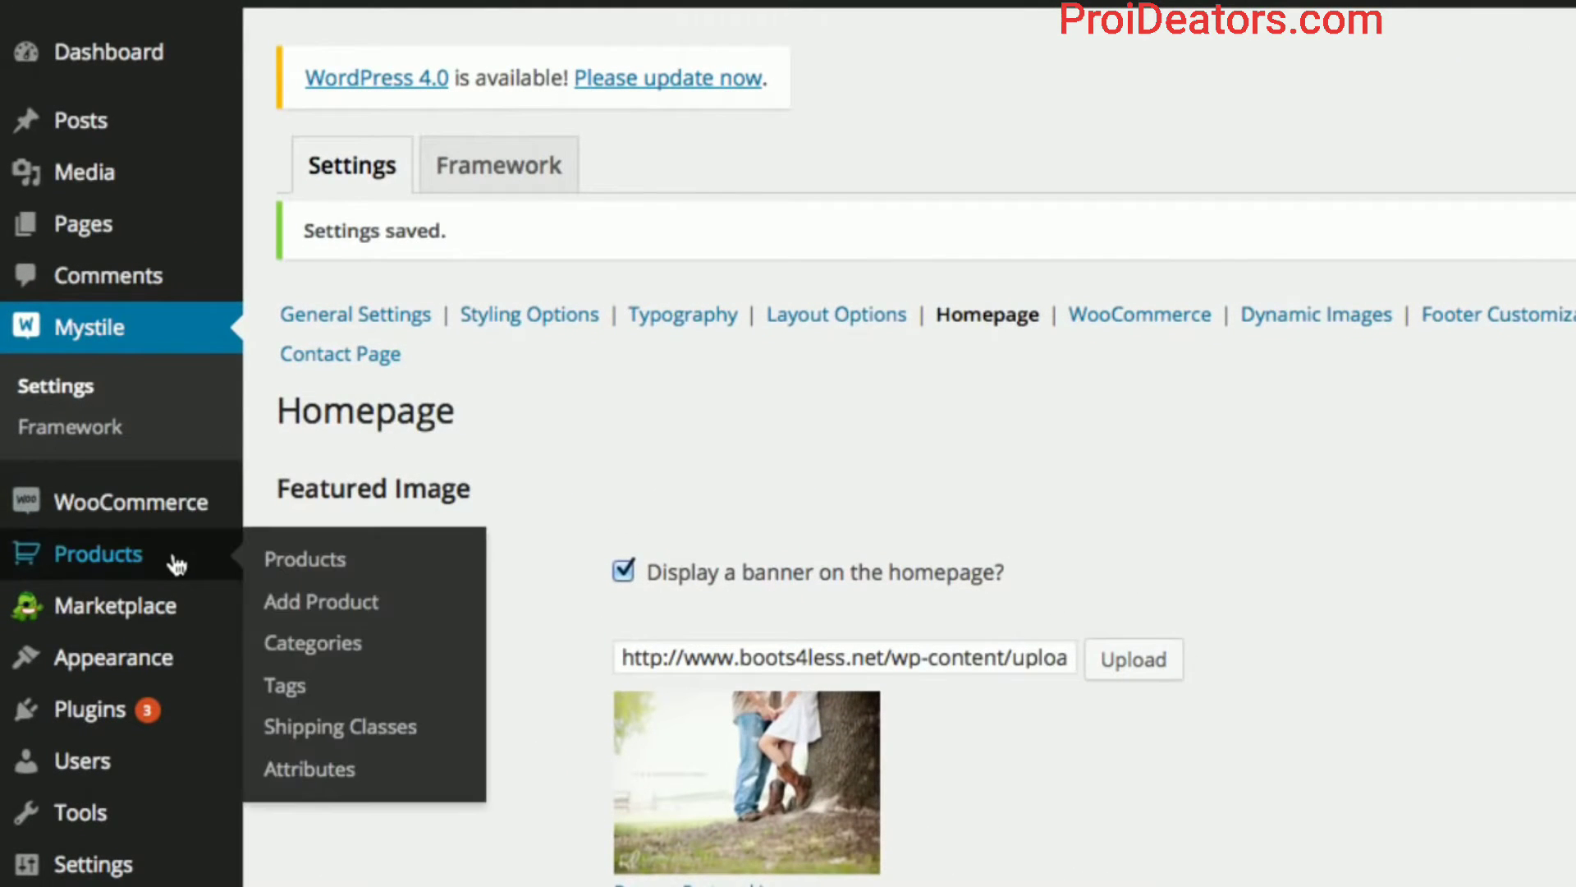
left_click(277, 560)
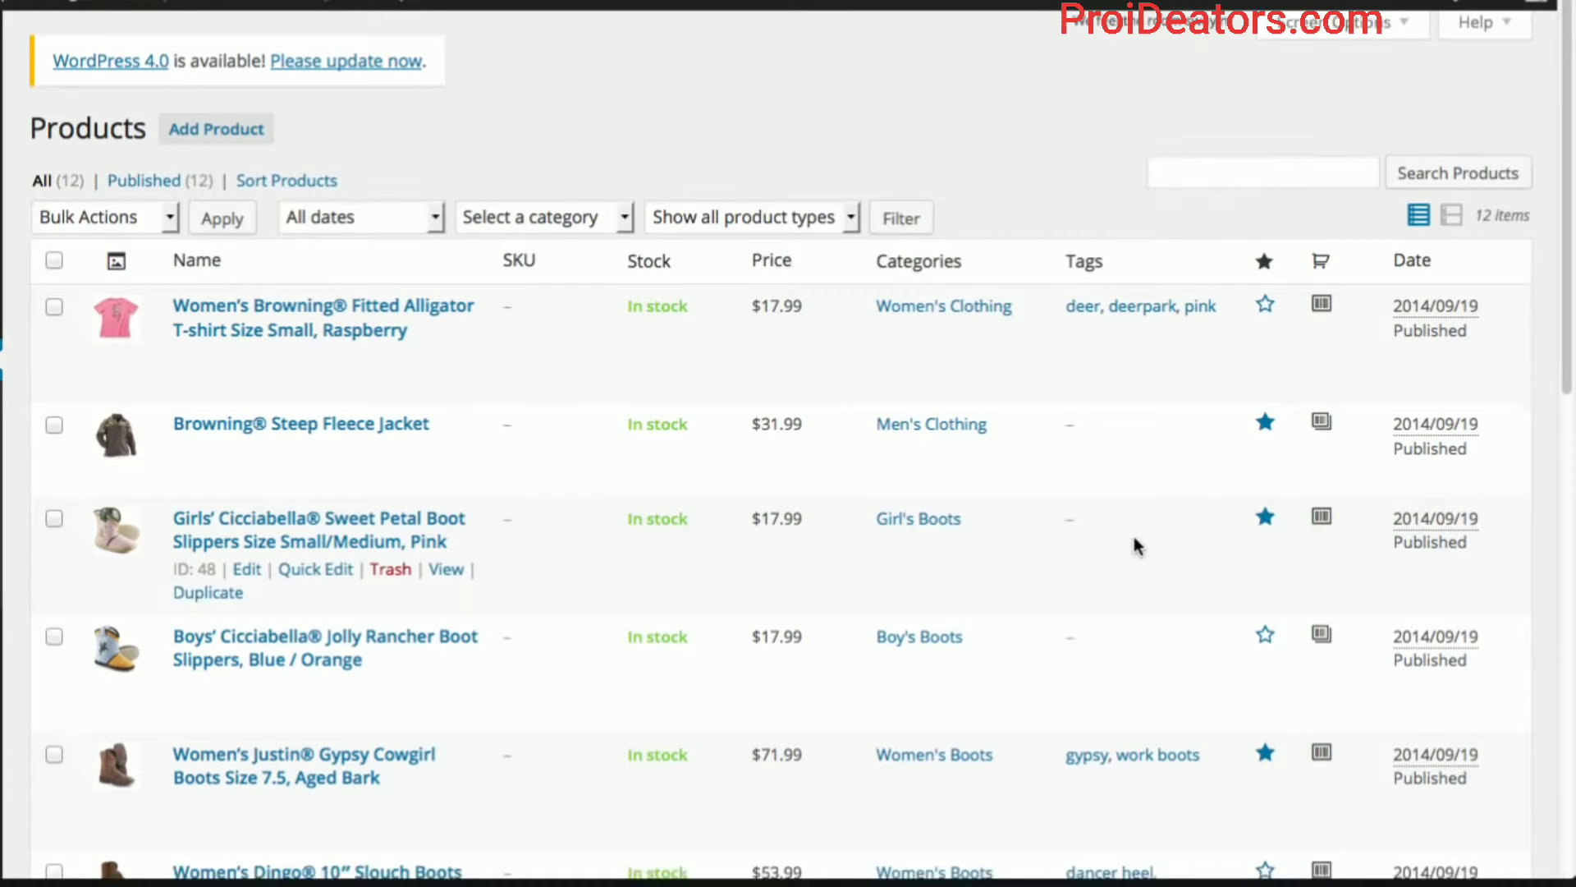
scroll(1133, 534, "down", 1)
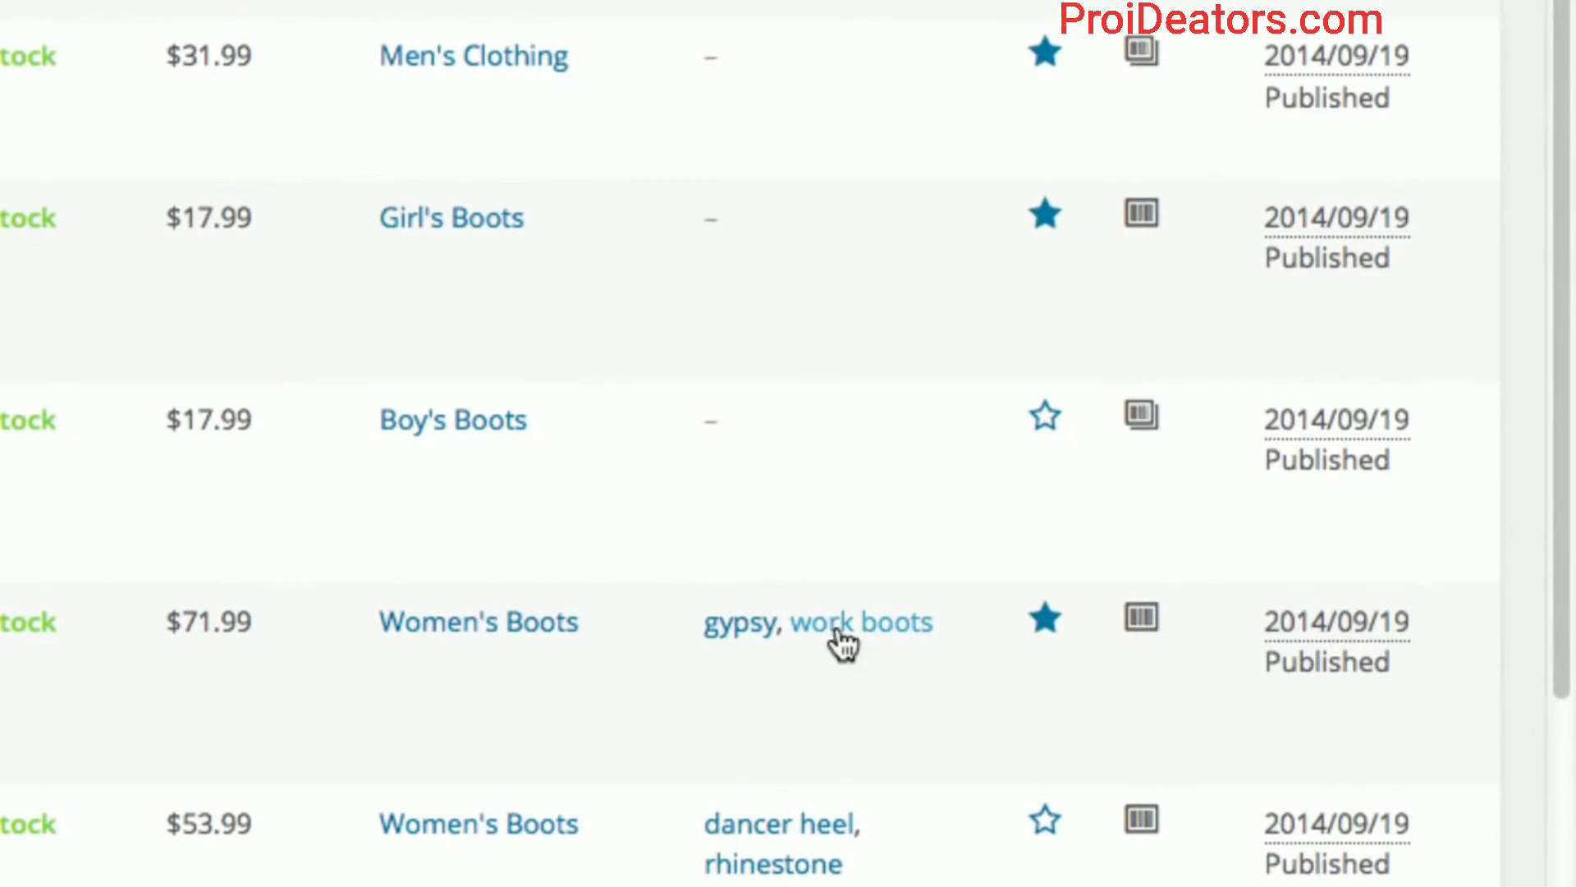
left_click(1046, 419)
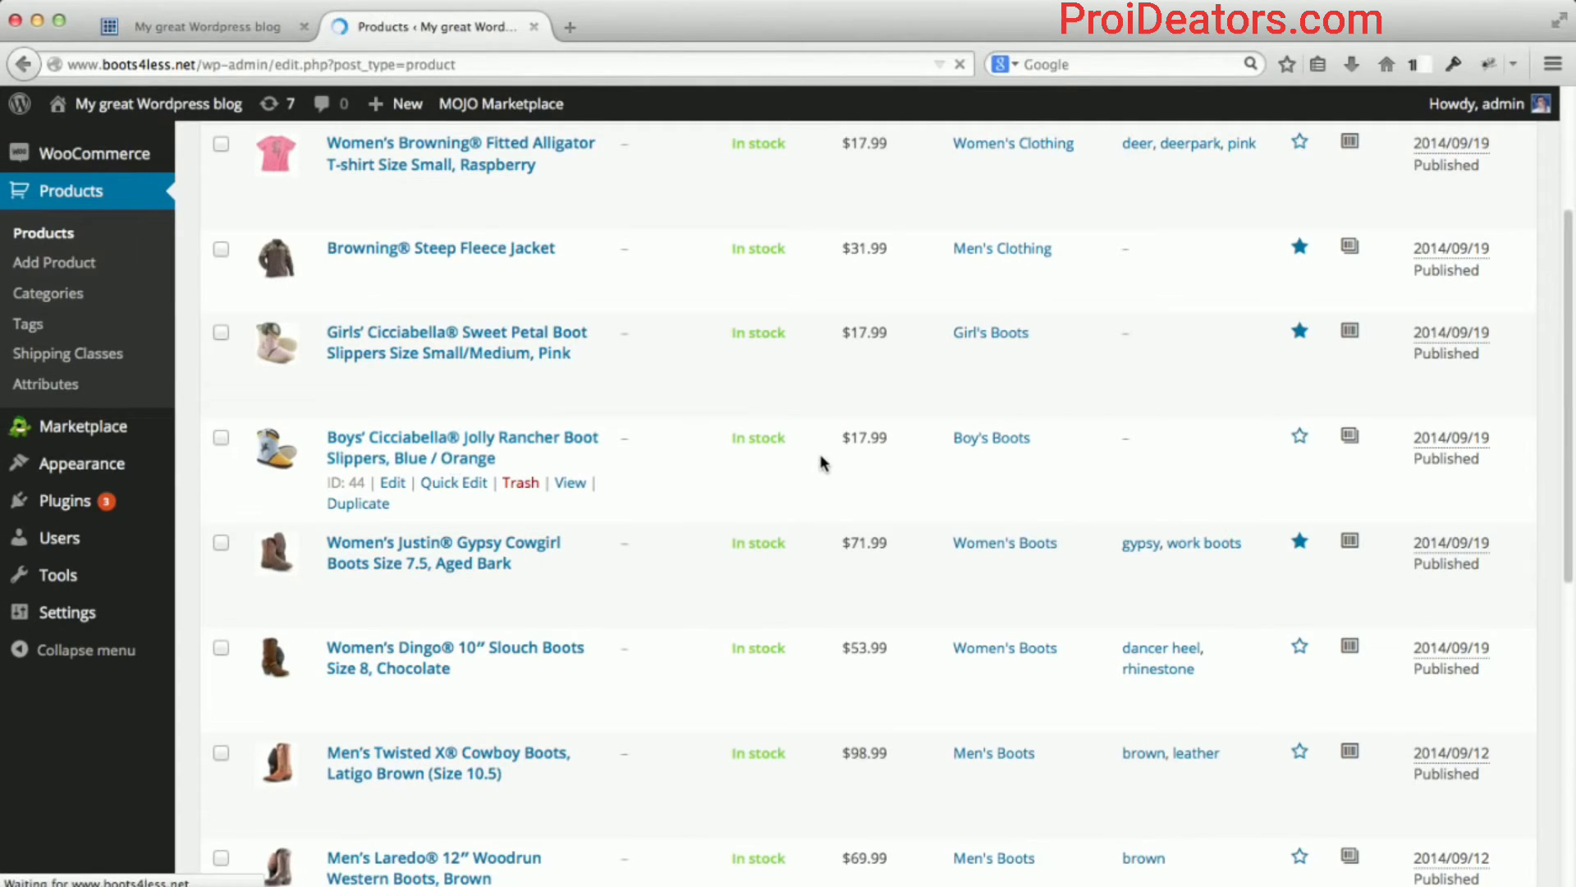
scroll(786, 558, "down", 1)
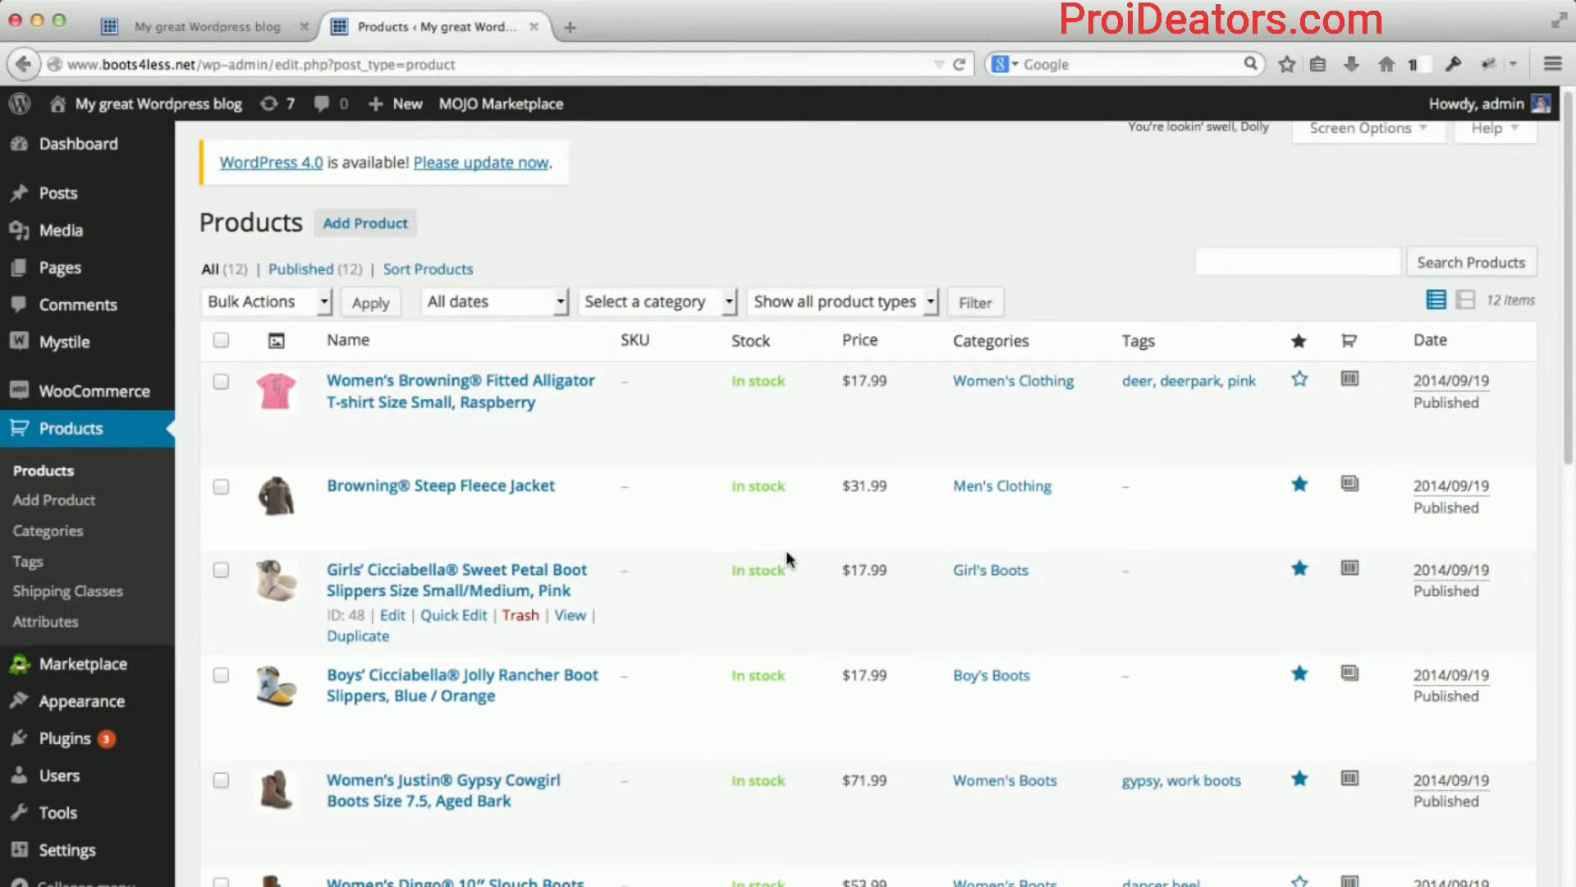
scroll(786, 558, "down", 4)
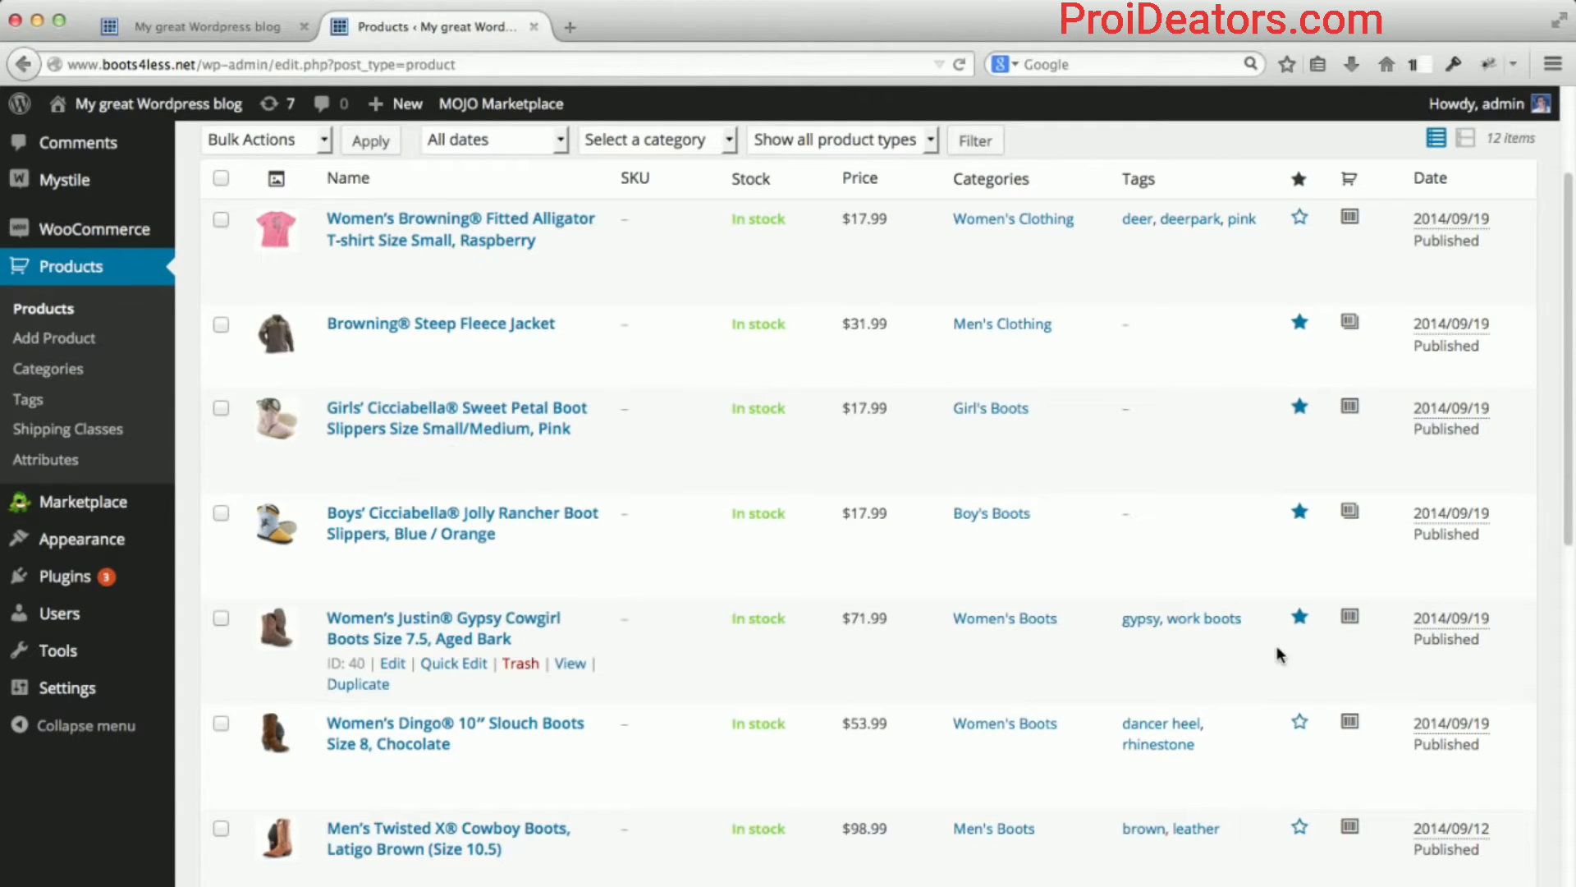
scroll(1278, 642, "down", 3)
scroll(1278, 639, "down", 7)
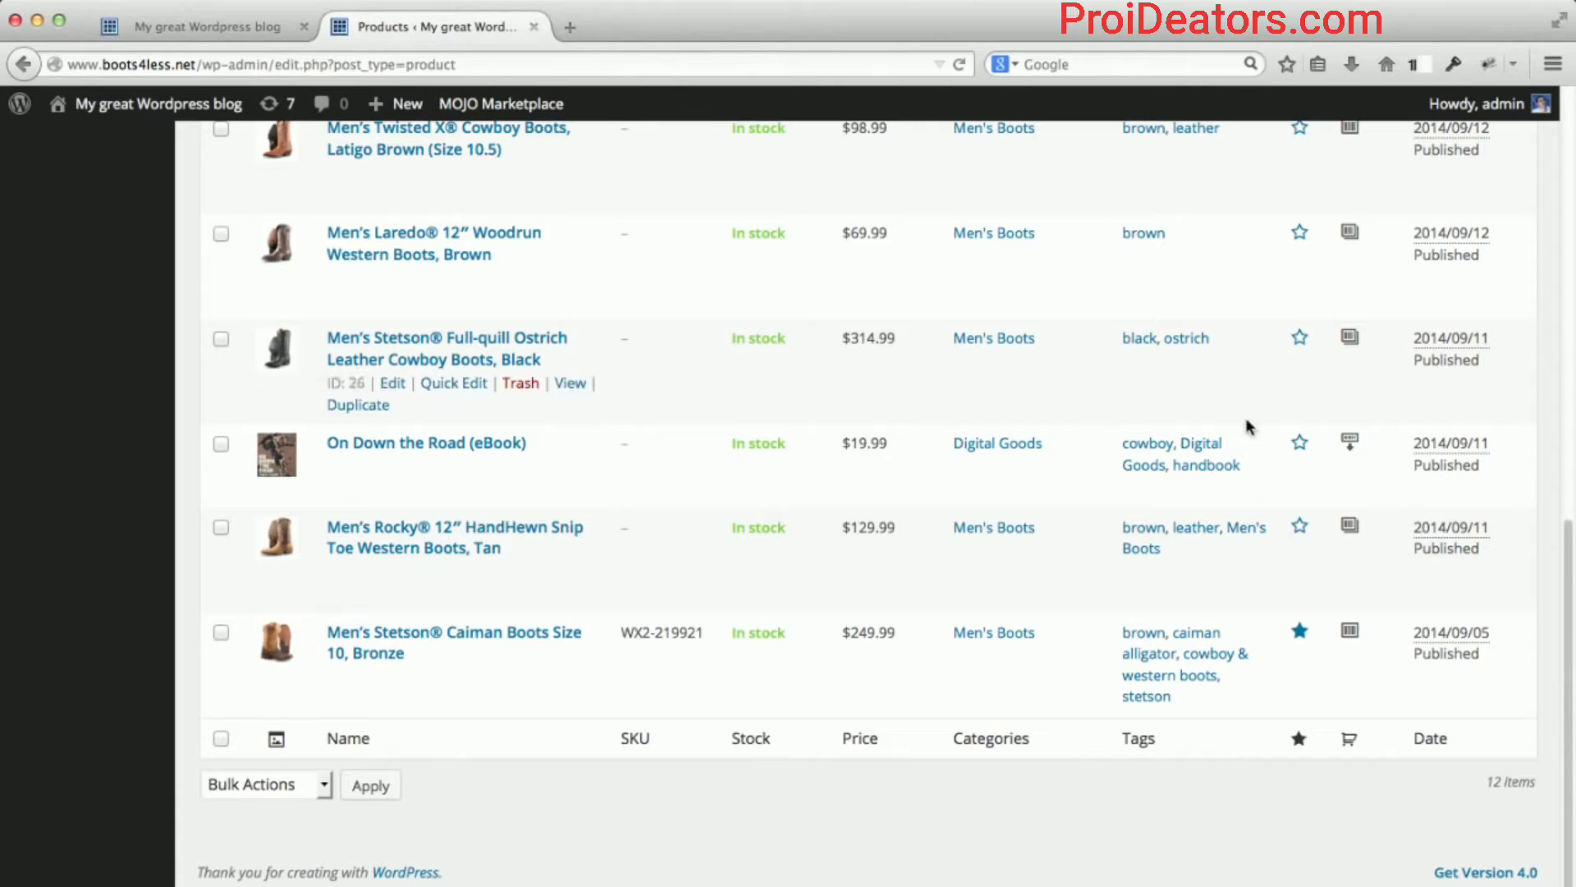
scroll(1219, 261, "up", 1)
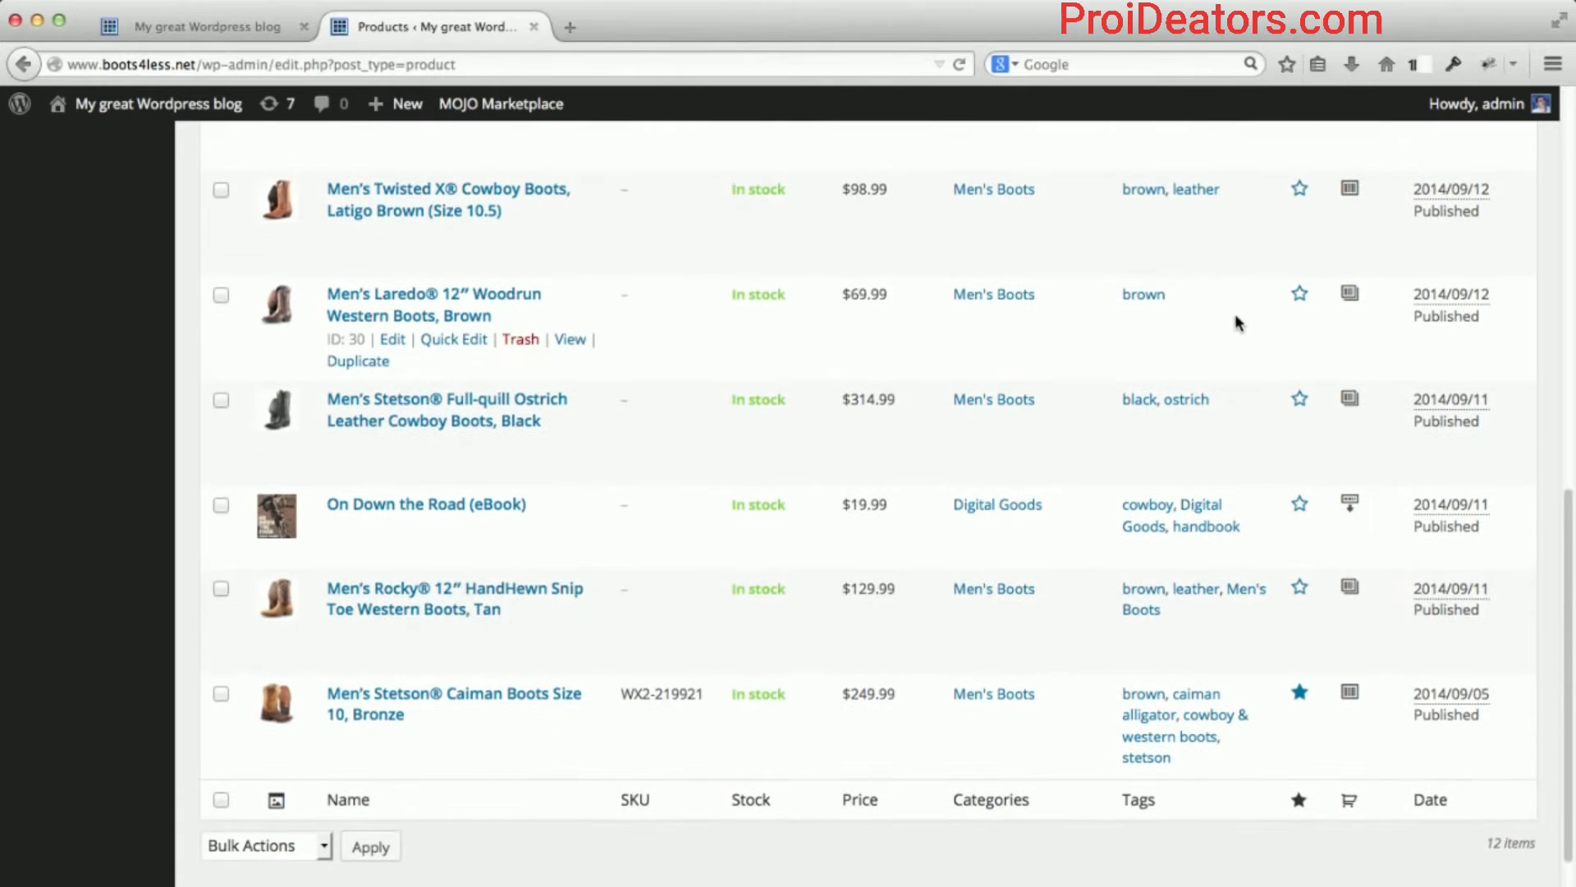
left_click(247, 27)
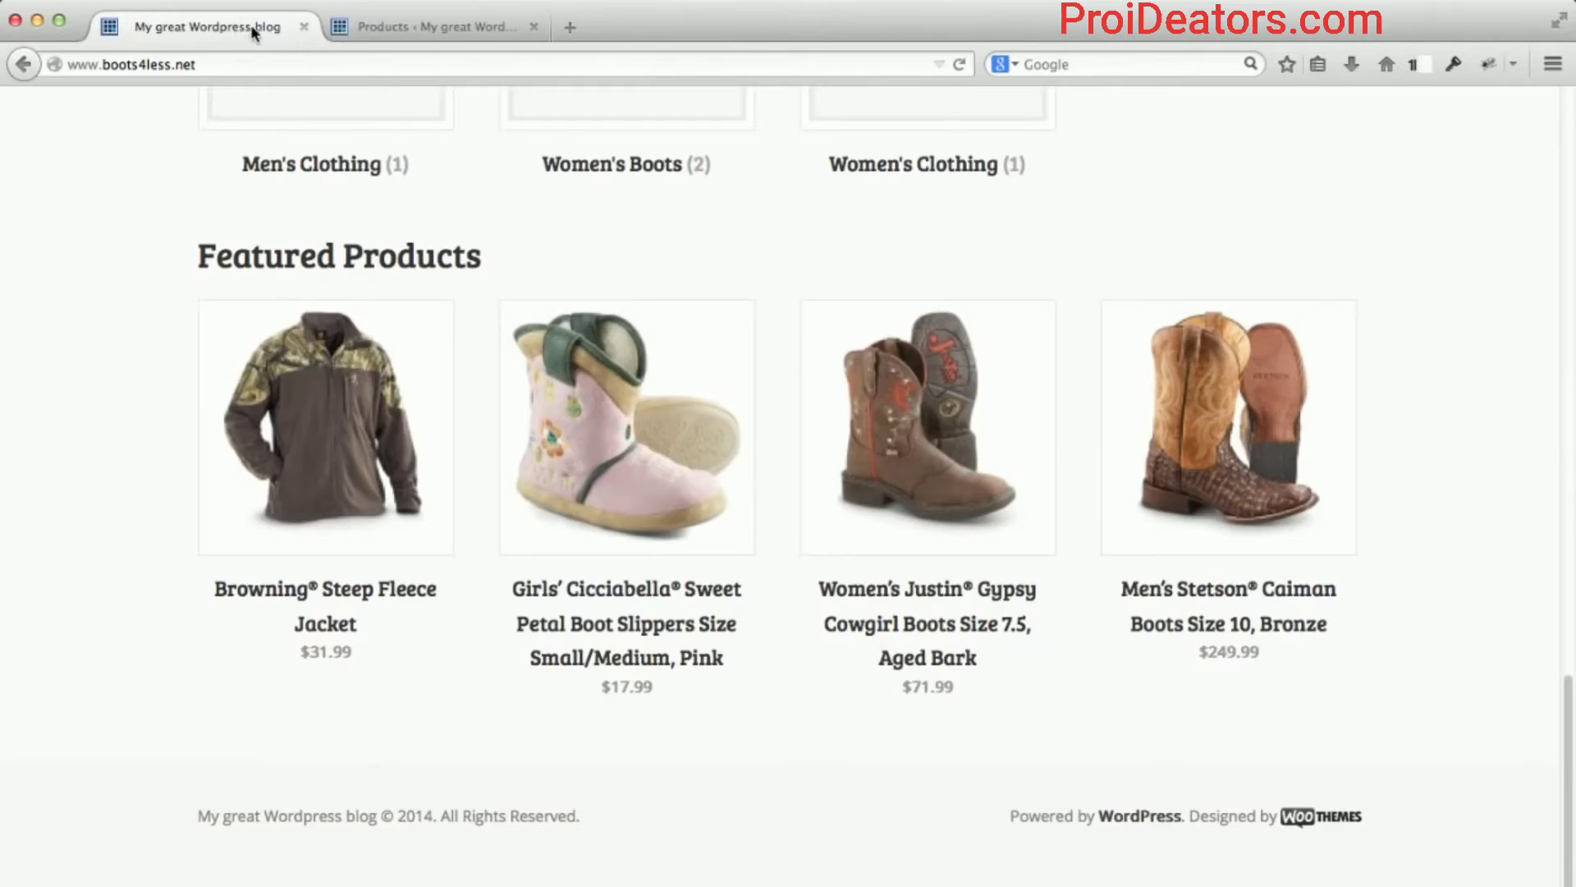
left_click(276, 59)
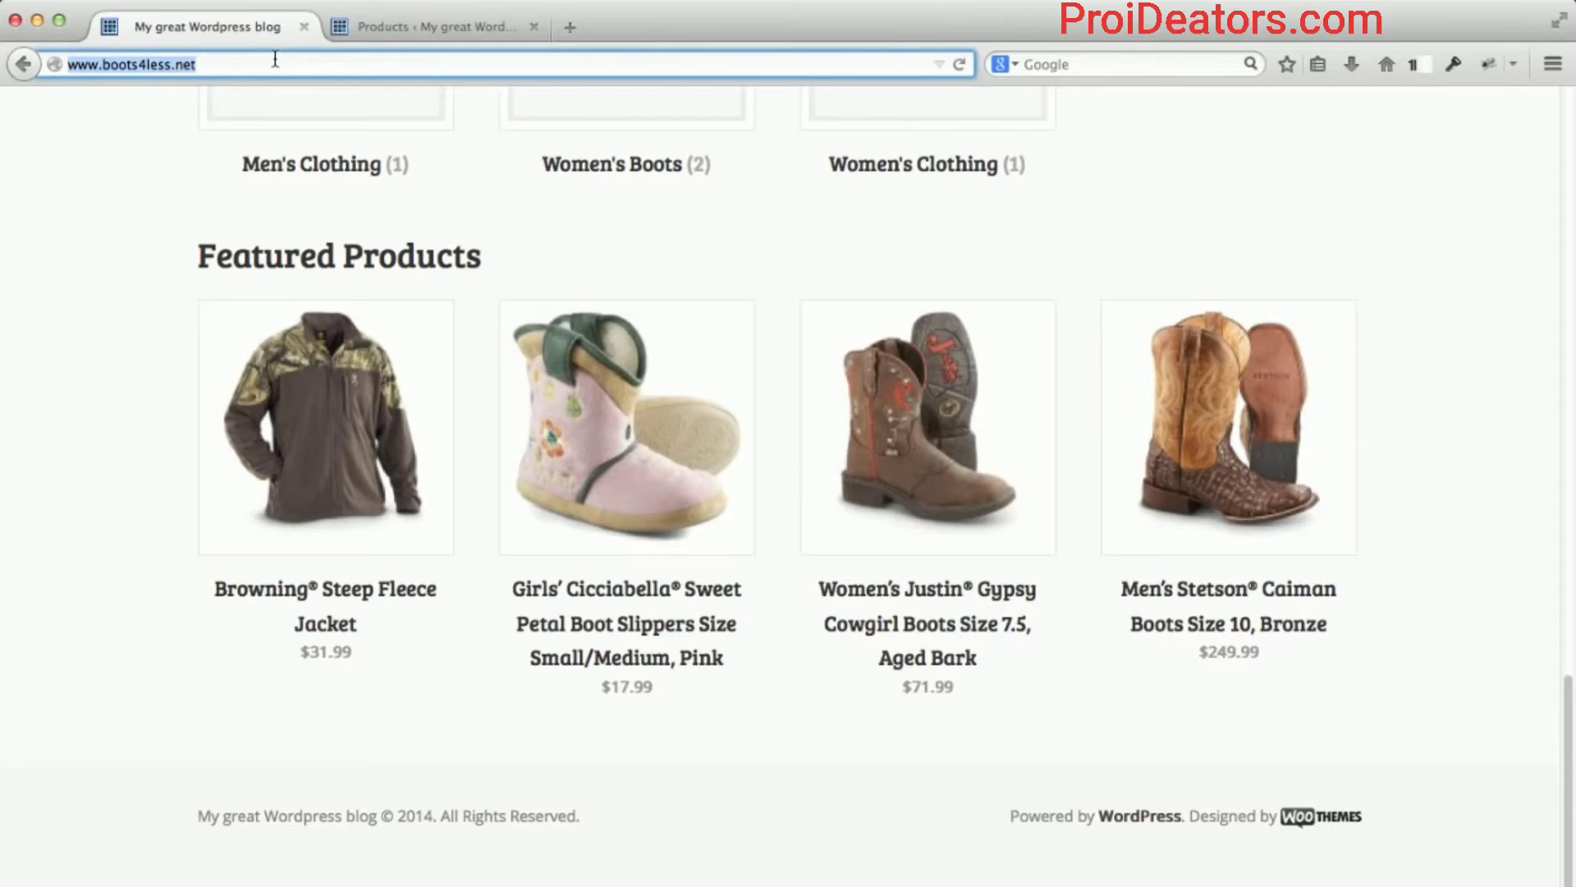
key("Return")
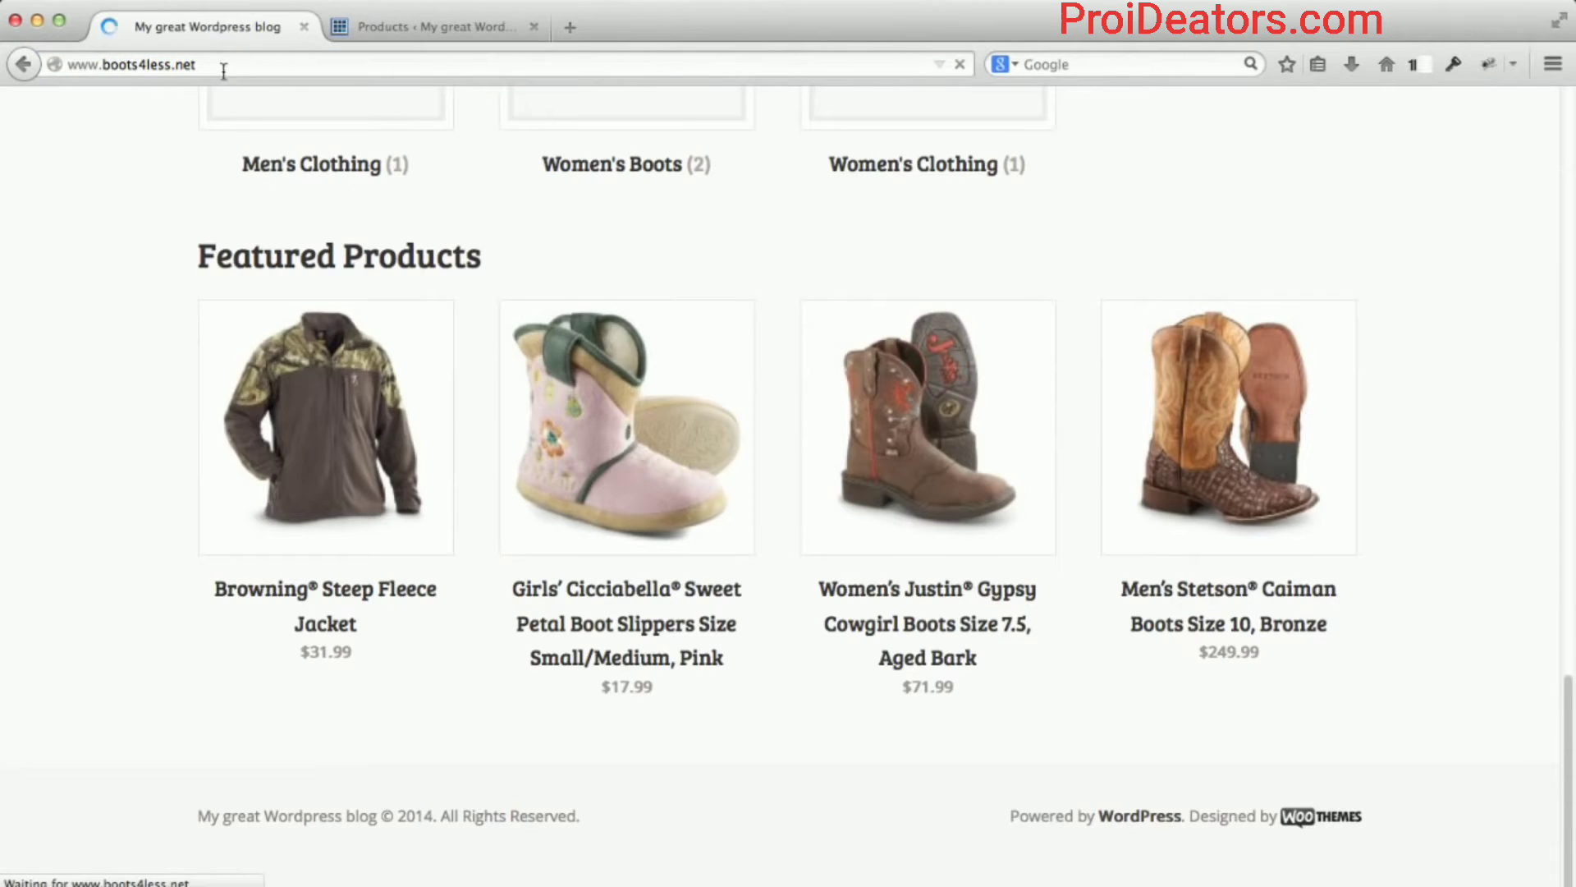
scroll(171, 426, "down", 15)
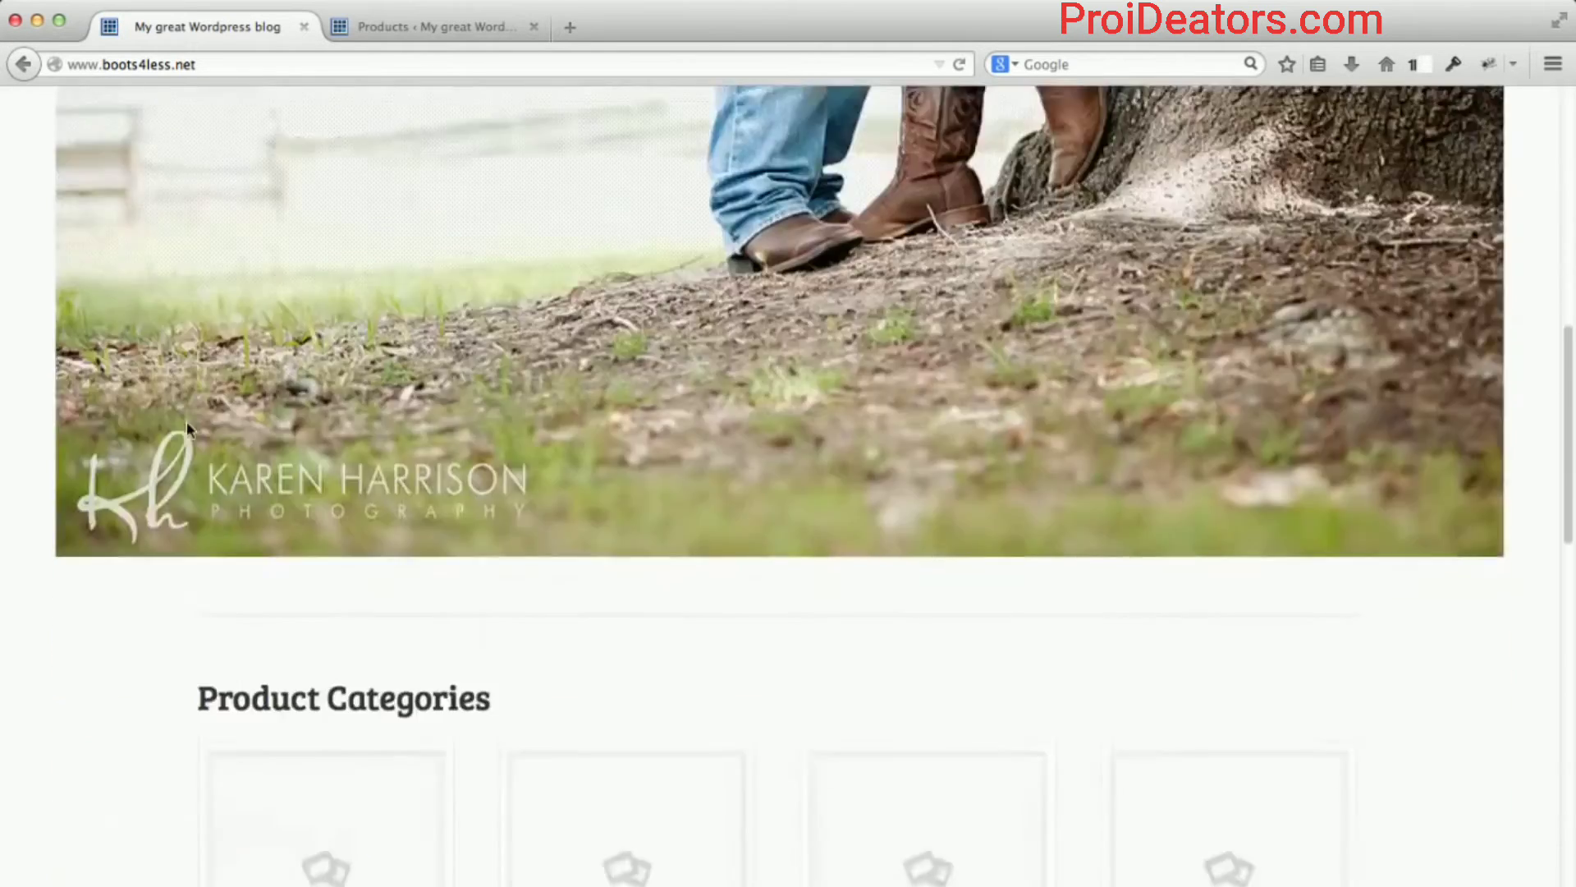
scroll(186, 427, "down", 5)
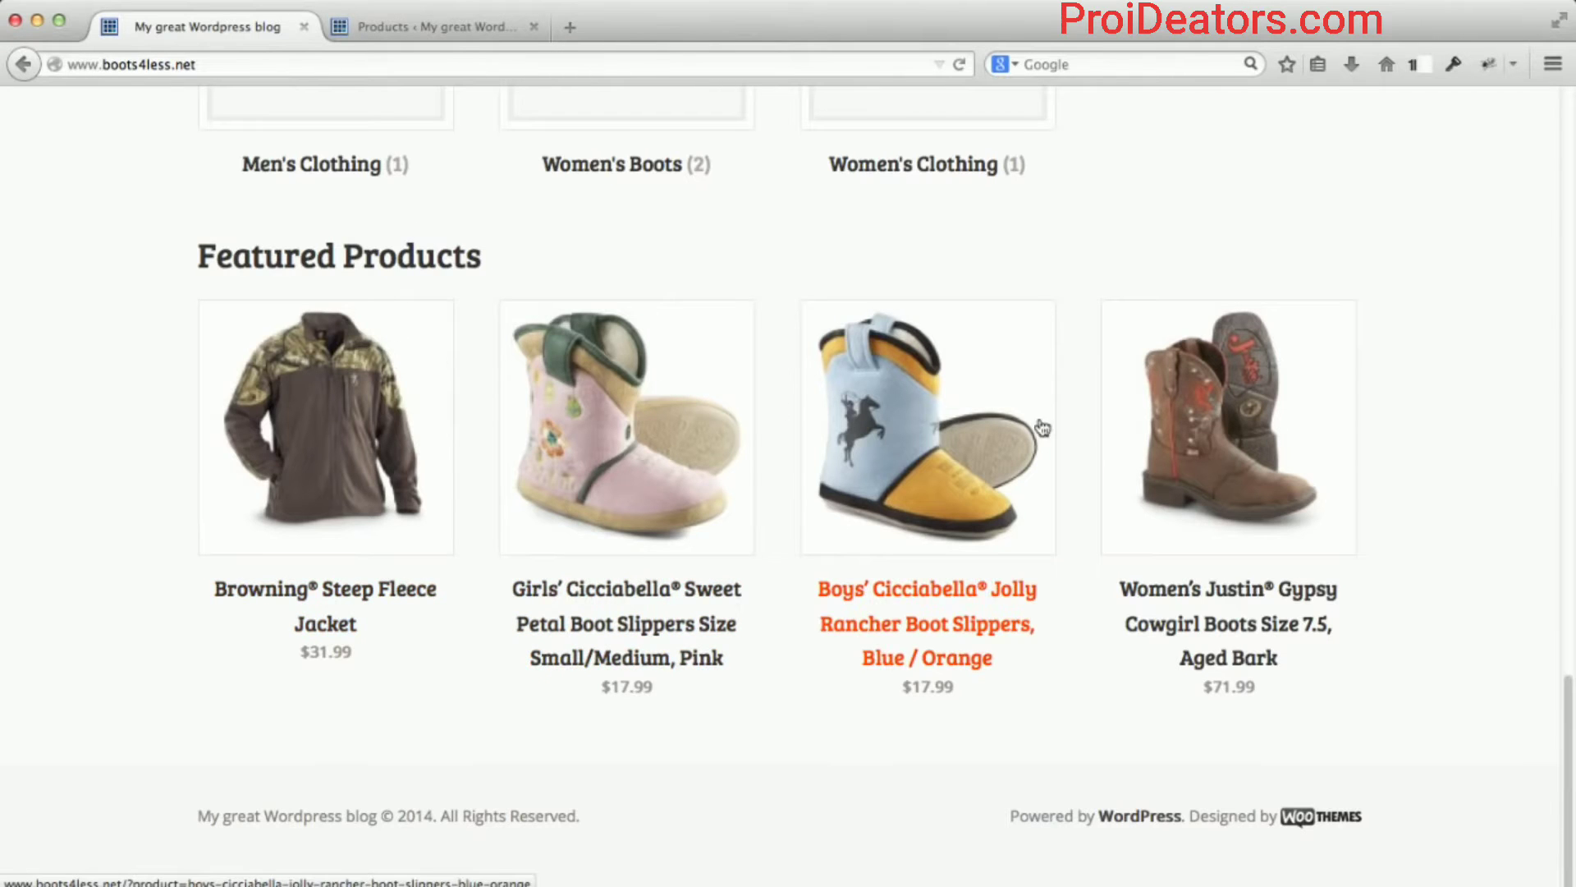
left_click(467, 28)
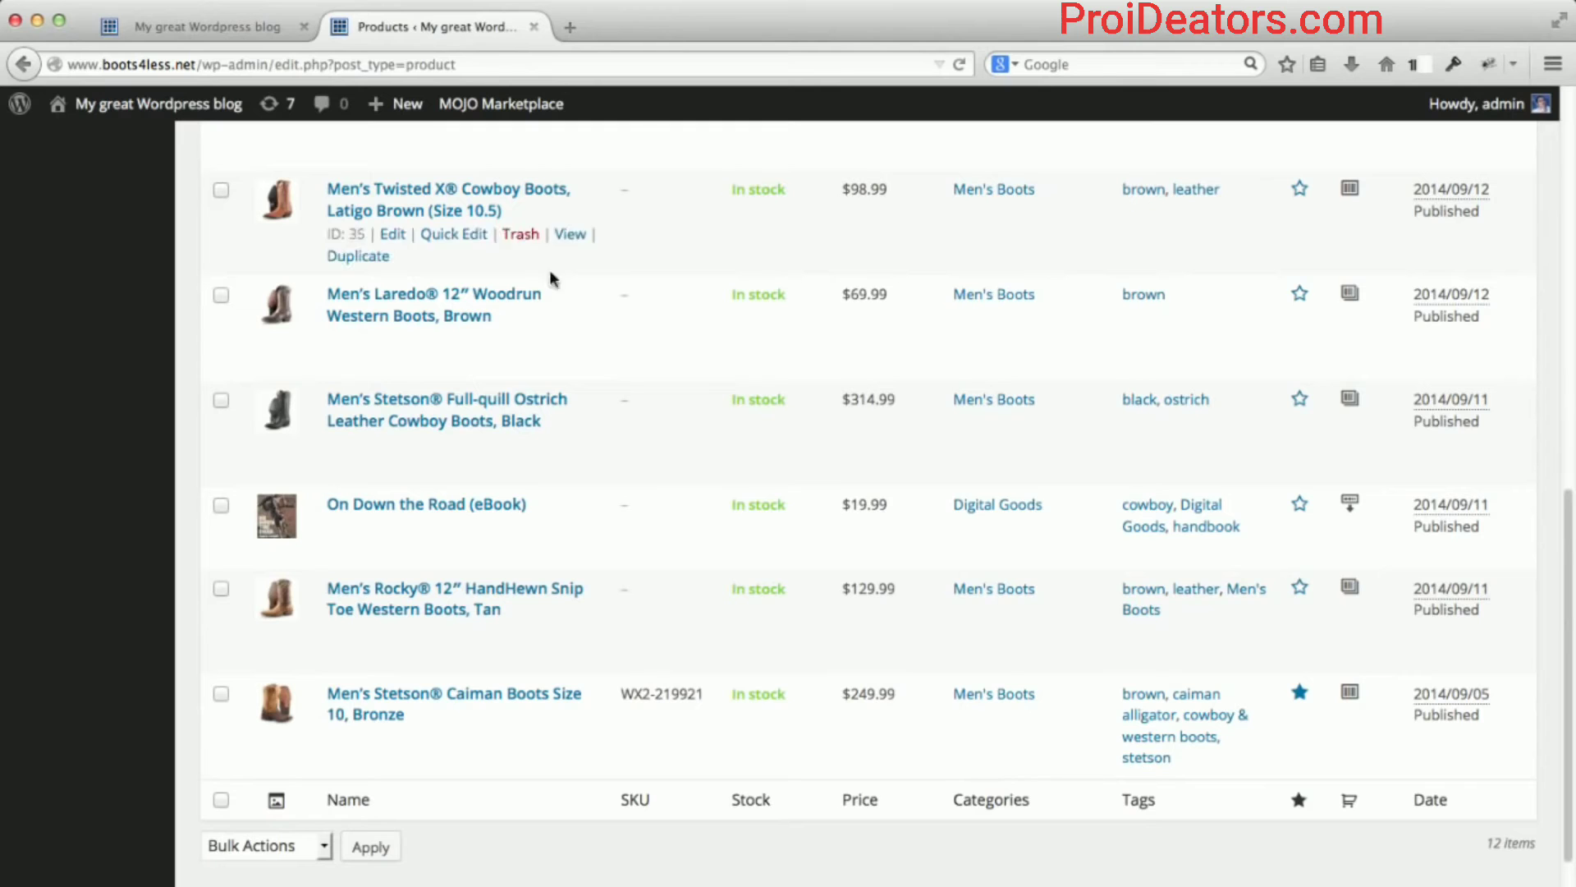
scroll(589, 391, "up", 10)
scroll(590, 389, "up", 3)
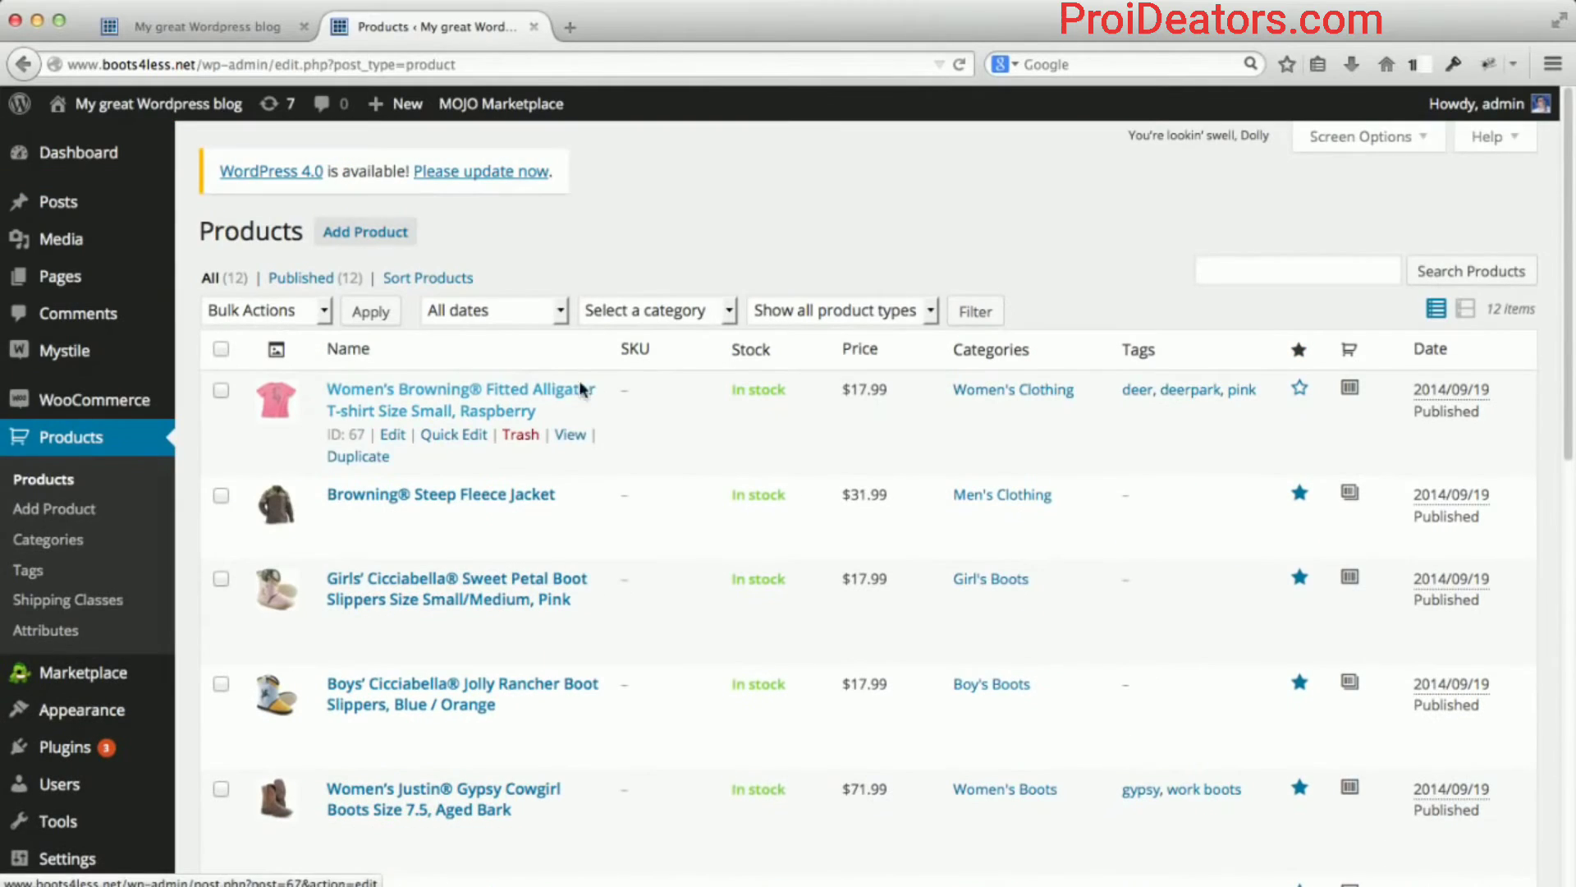
Change 'Display how many featured products?' from 4 to 5 in Mystile Homepage settings and save.
mouse_move(90, 353)
left_click(244, 354)
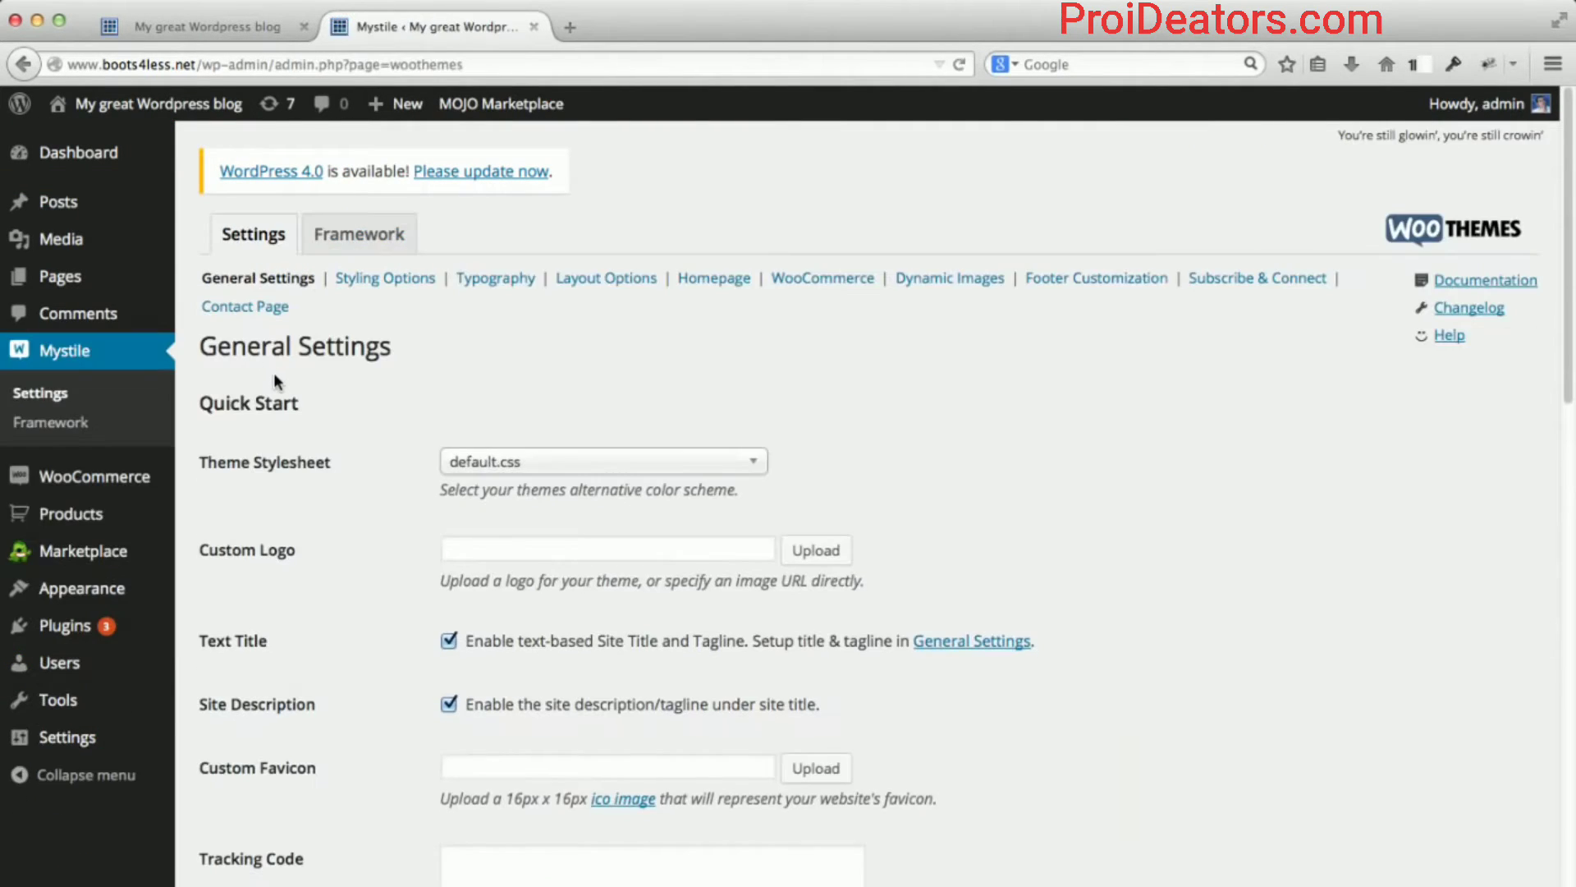
scroll(400, 518, "down", 2)
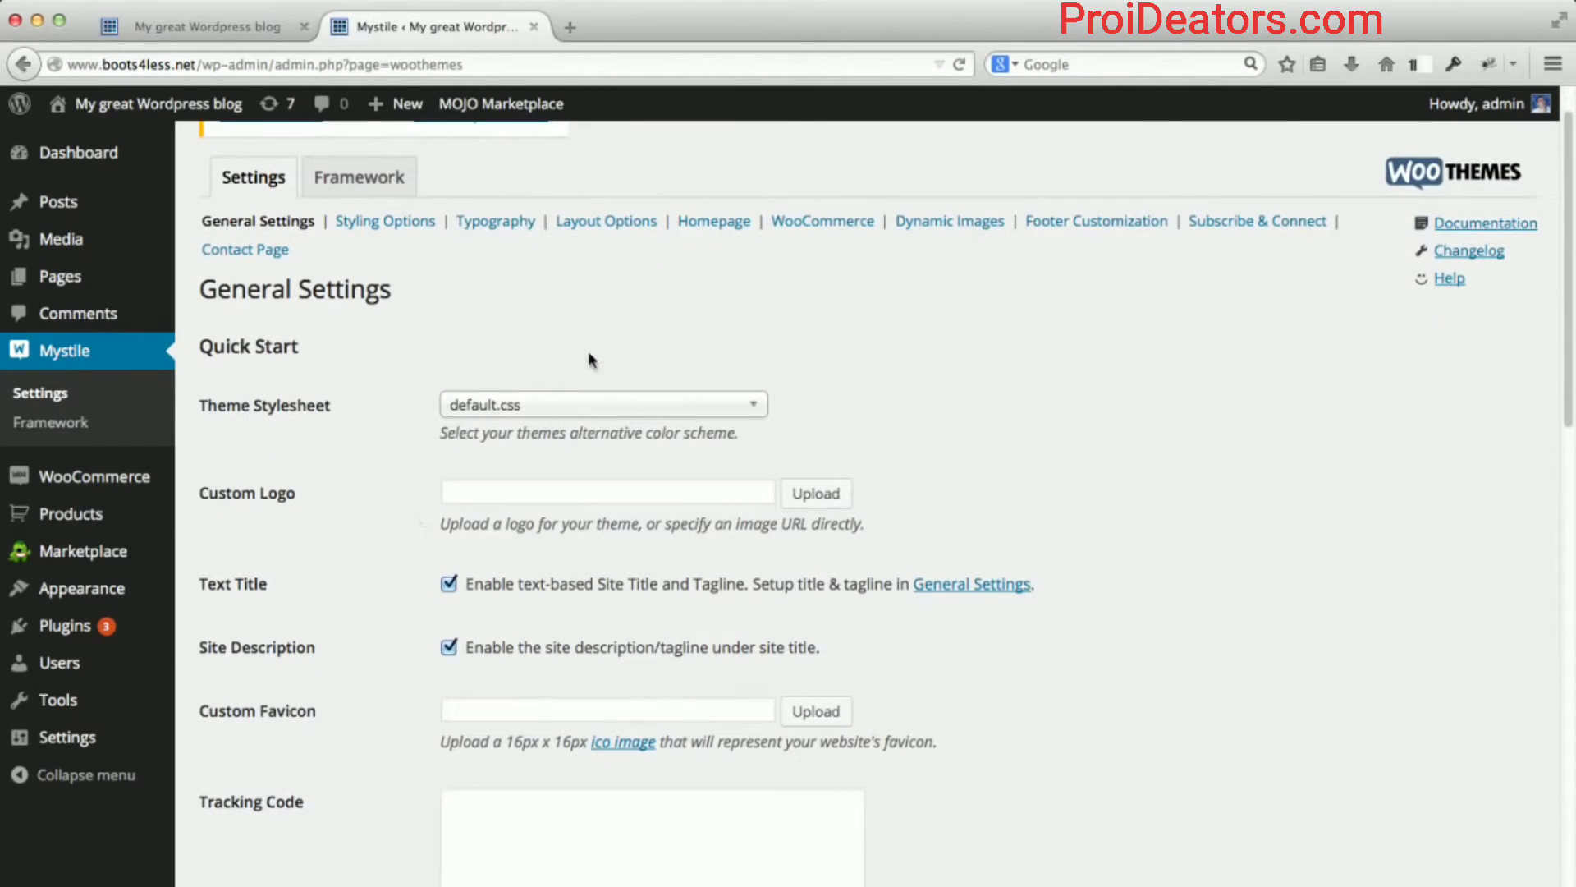
left_click(713, 226)
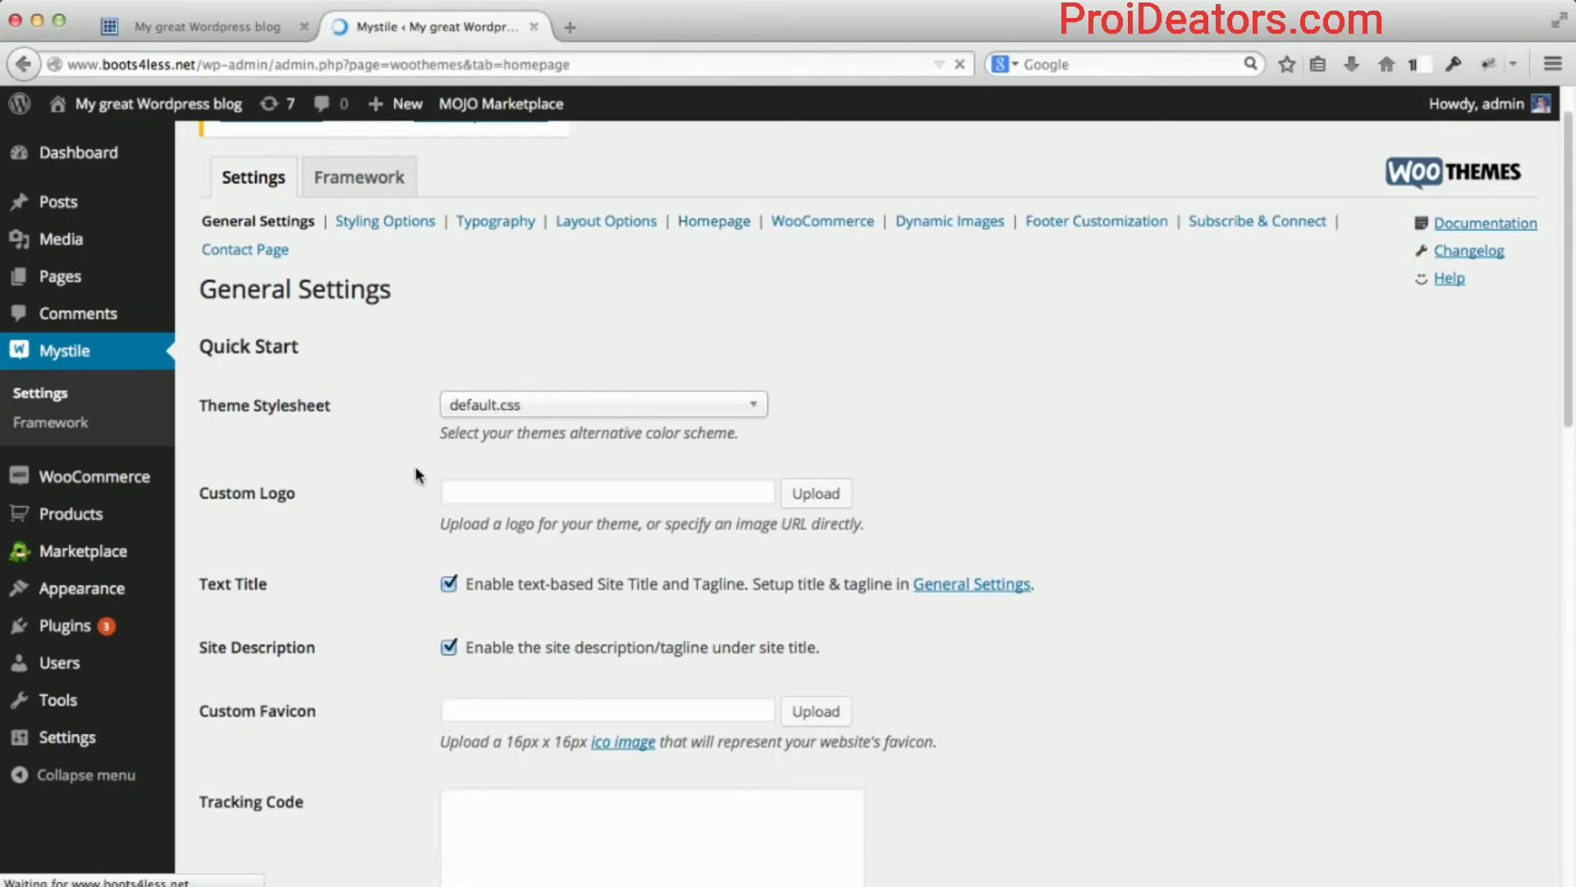
scroll(417, 475, "down", 15)
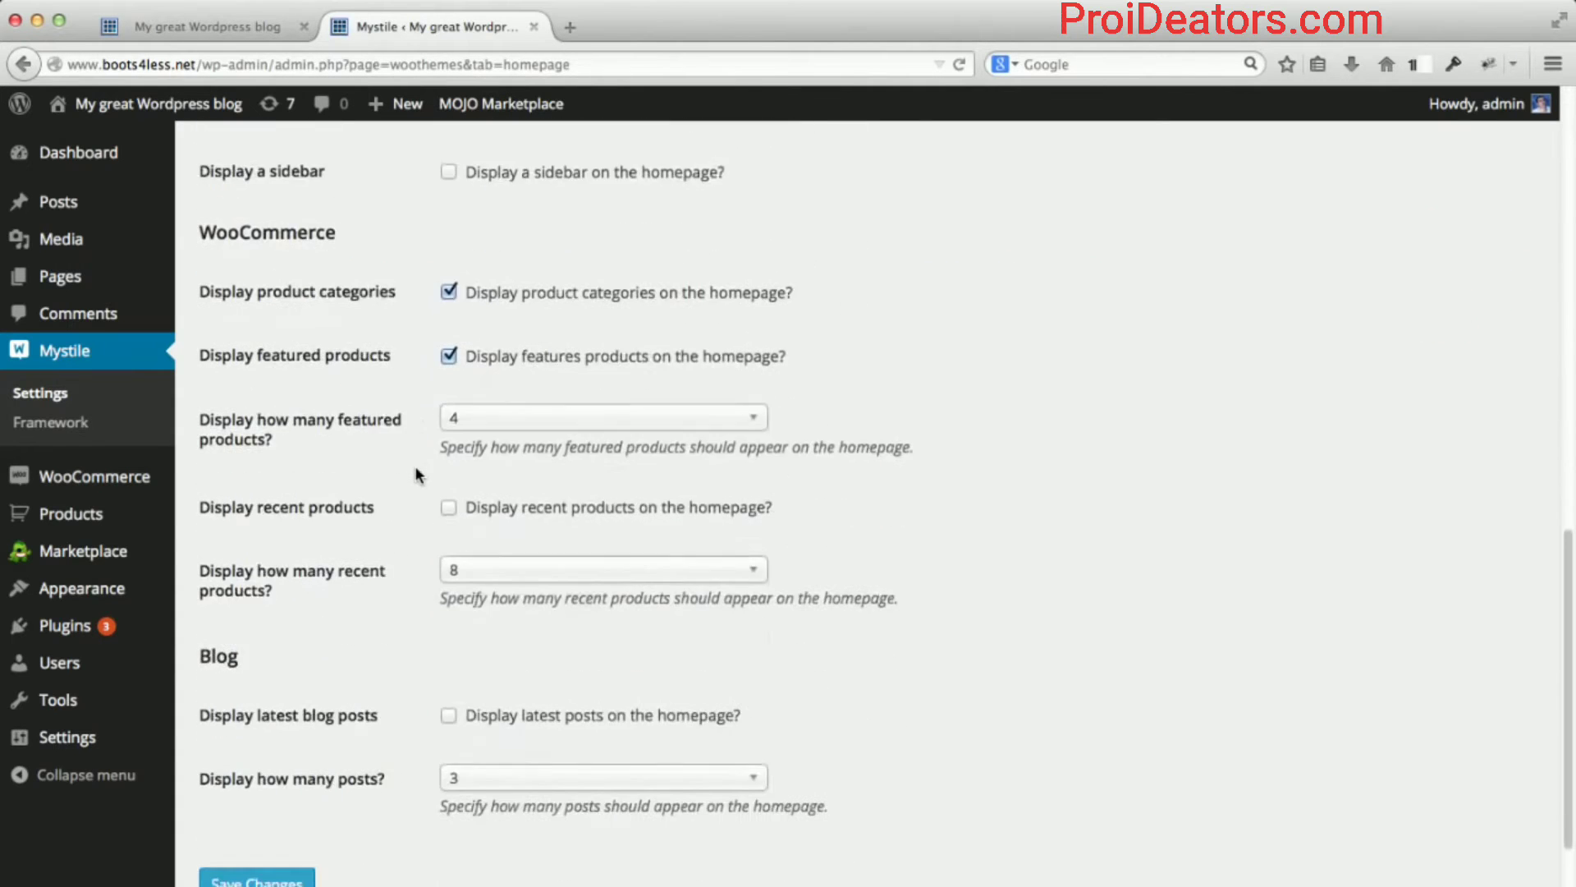
scroll(417, 475, "down", 2)
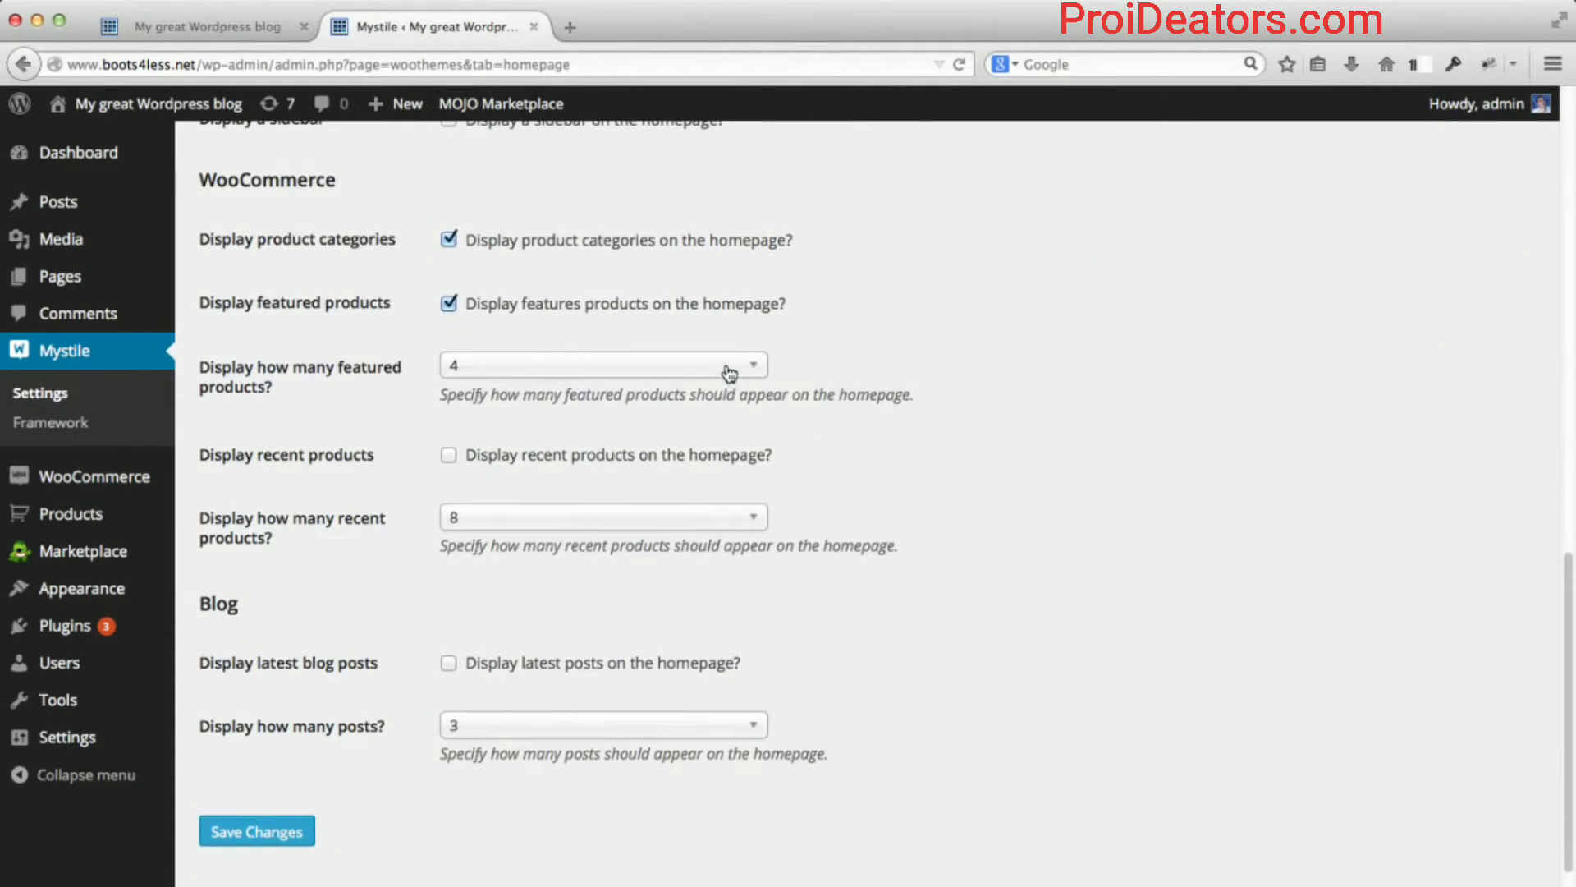
left_click(729, 373)
left_click(509, 559)
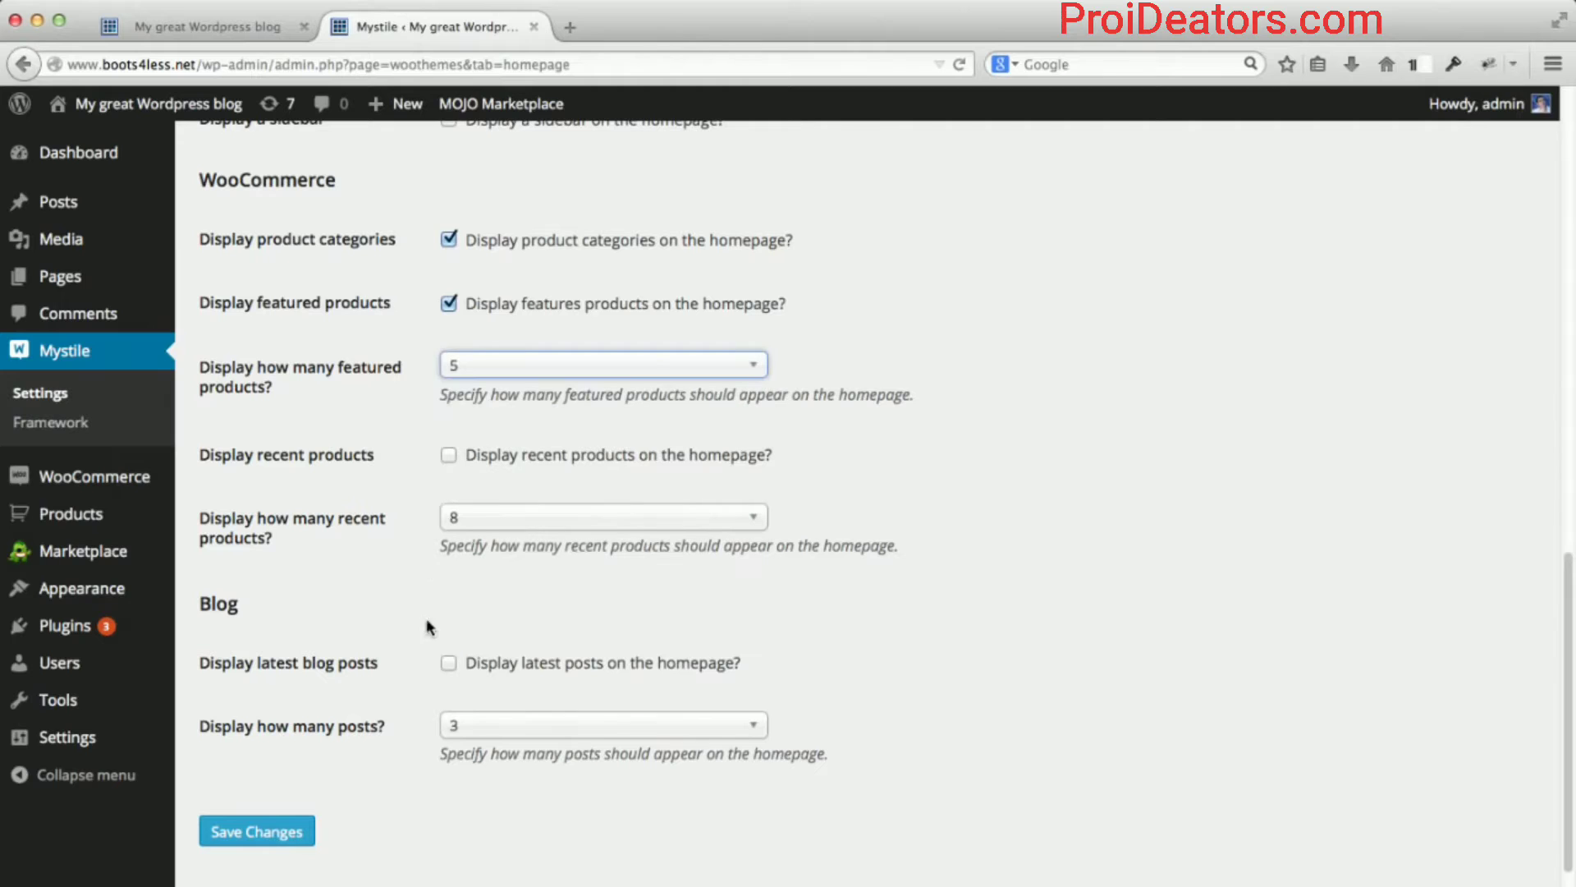
left_click(247, 837)
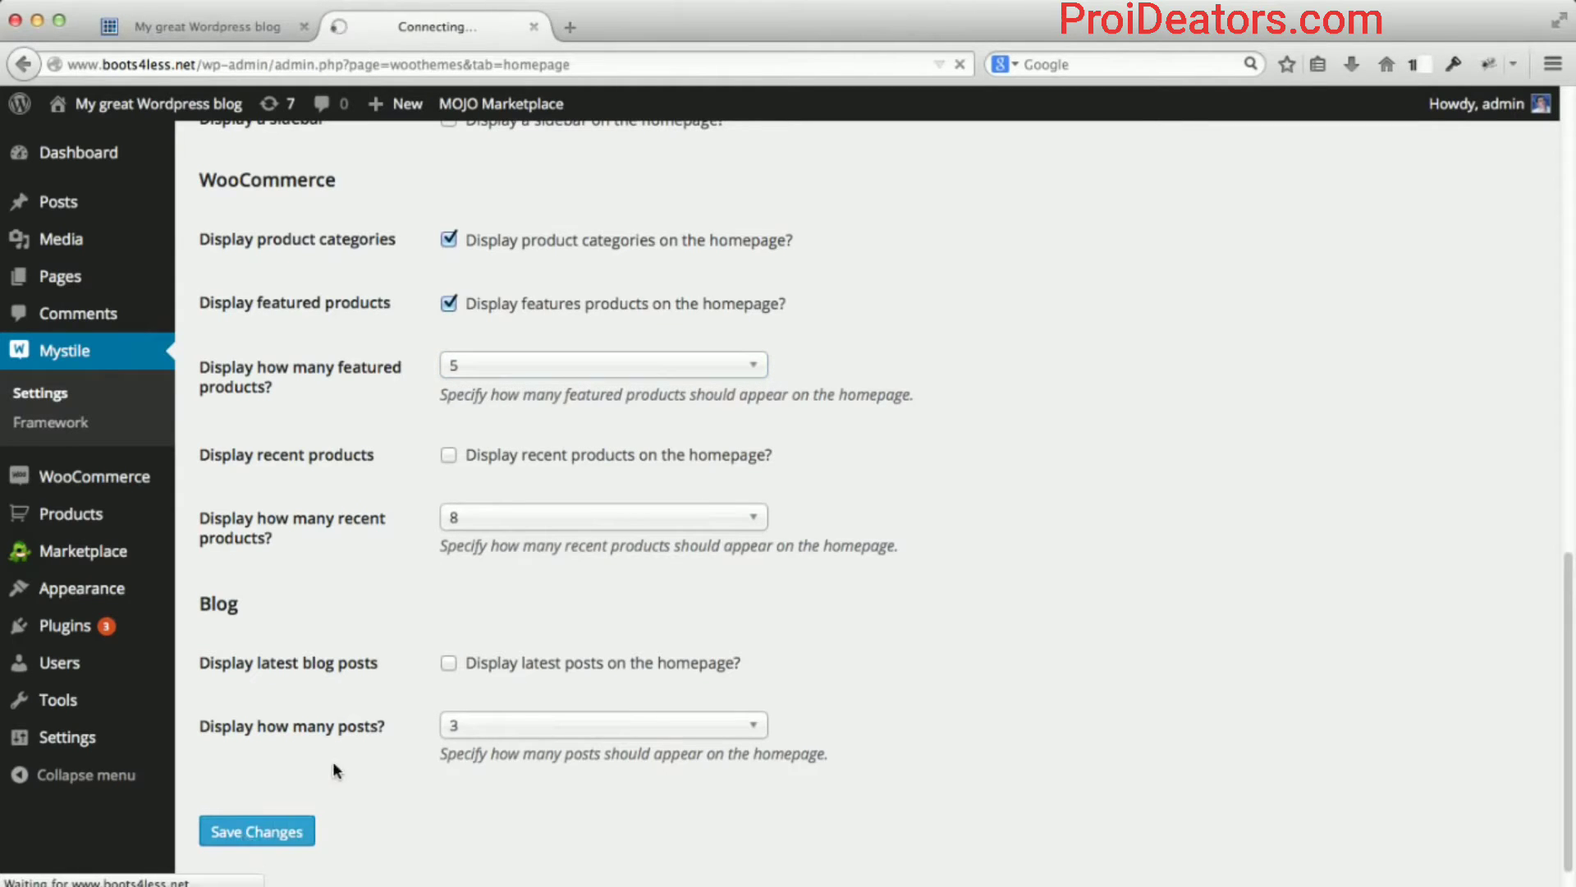
left_click(235, 31)
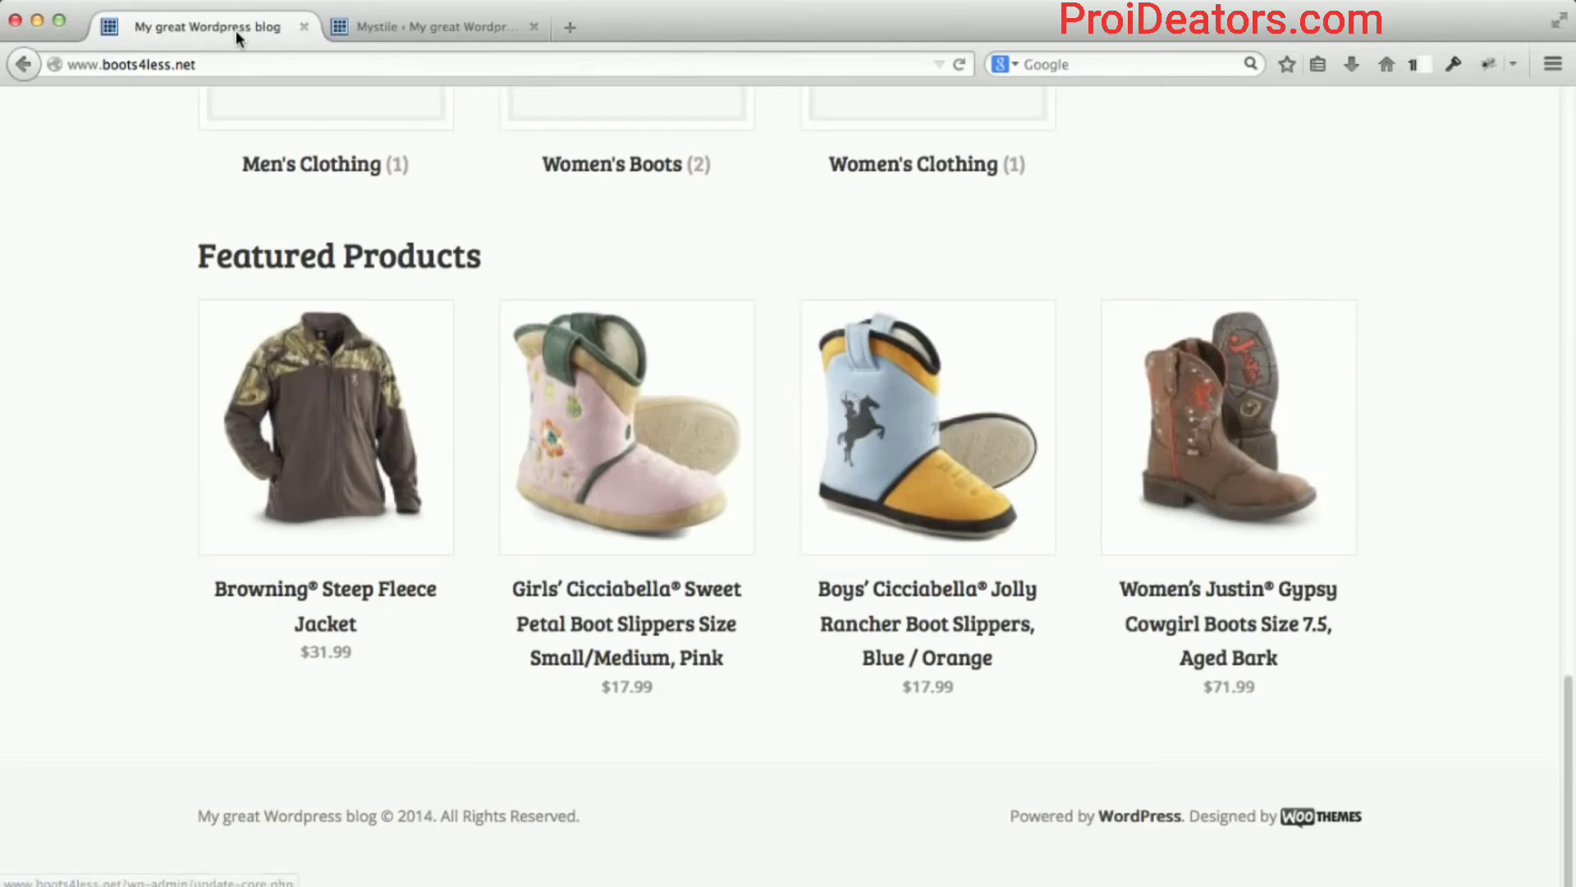
left_click(263, 63)
key("Return")
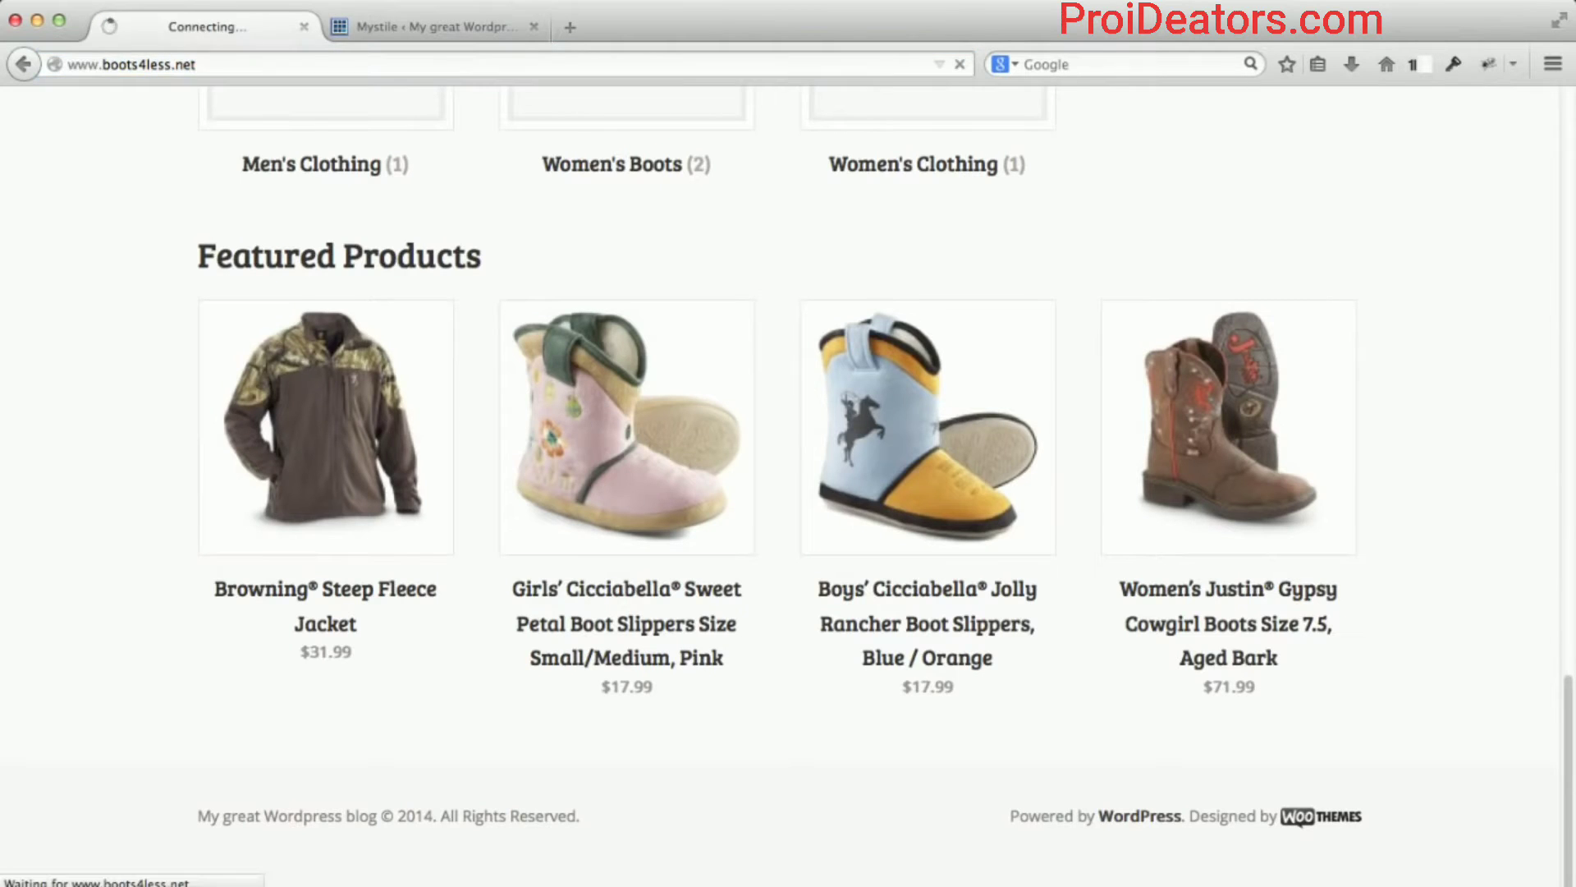
scroll(190, 416, "down", 15)
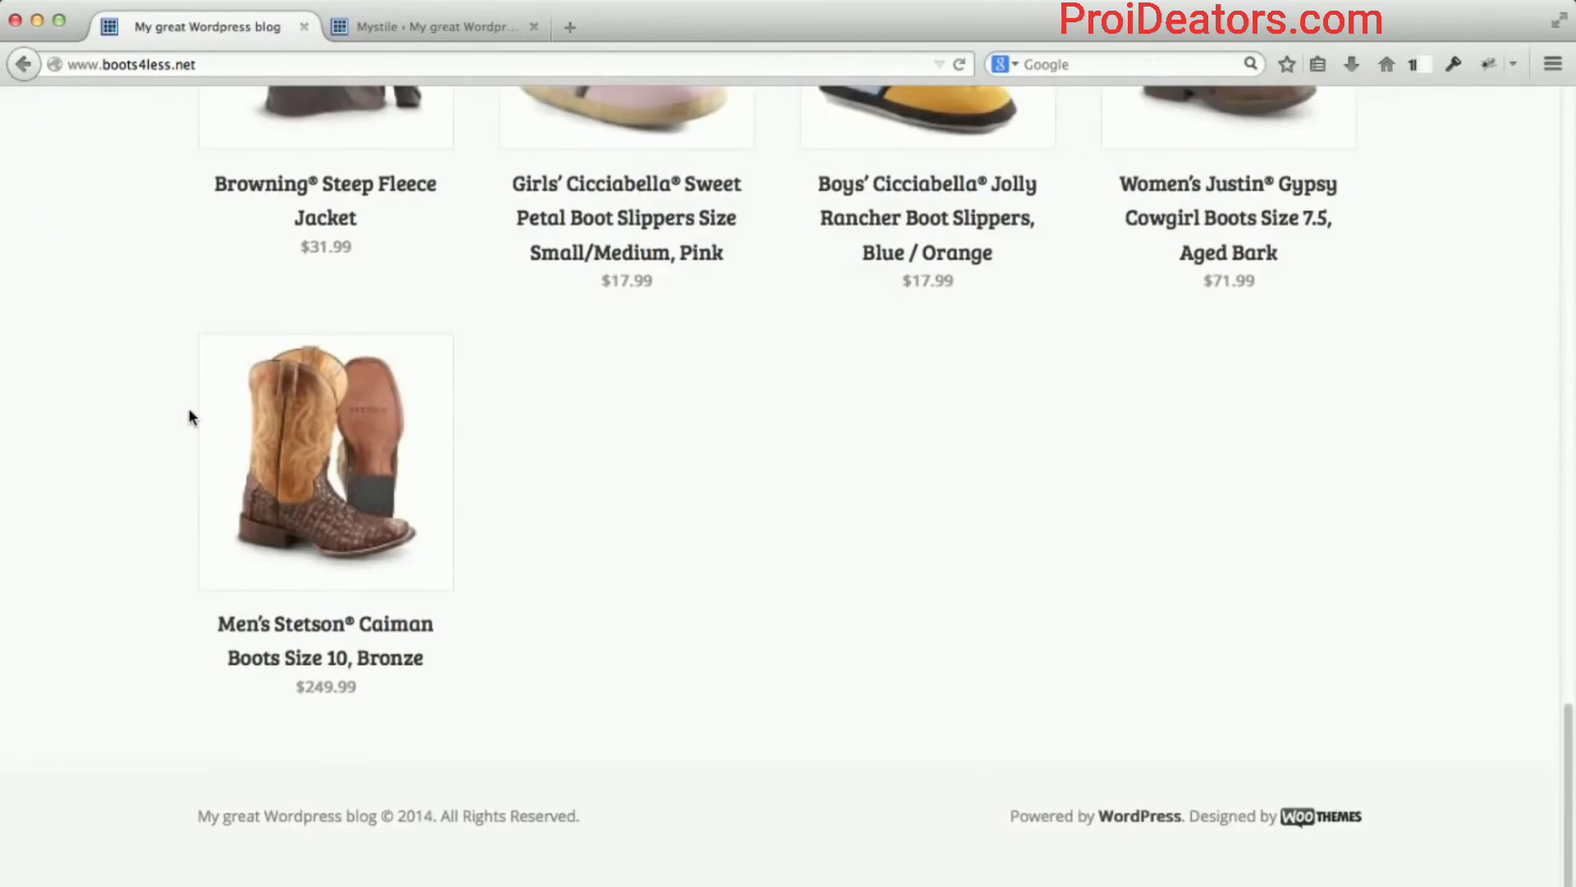
scroll(191, 417, "up", 3)
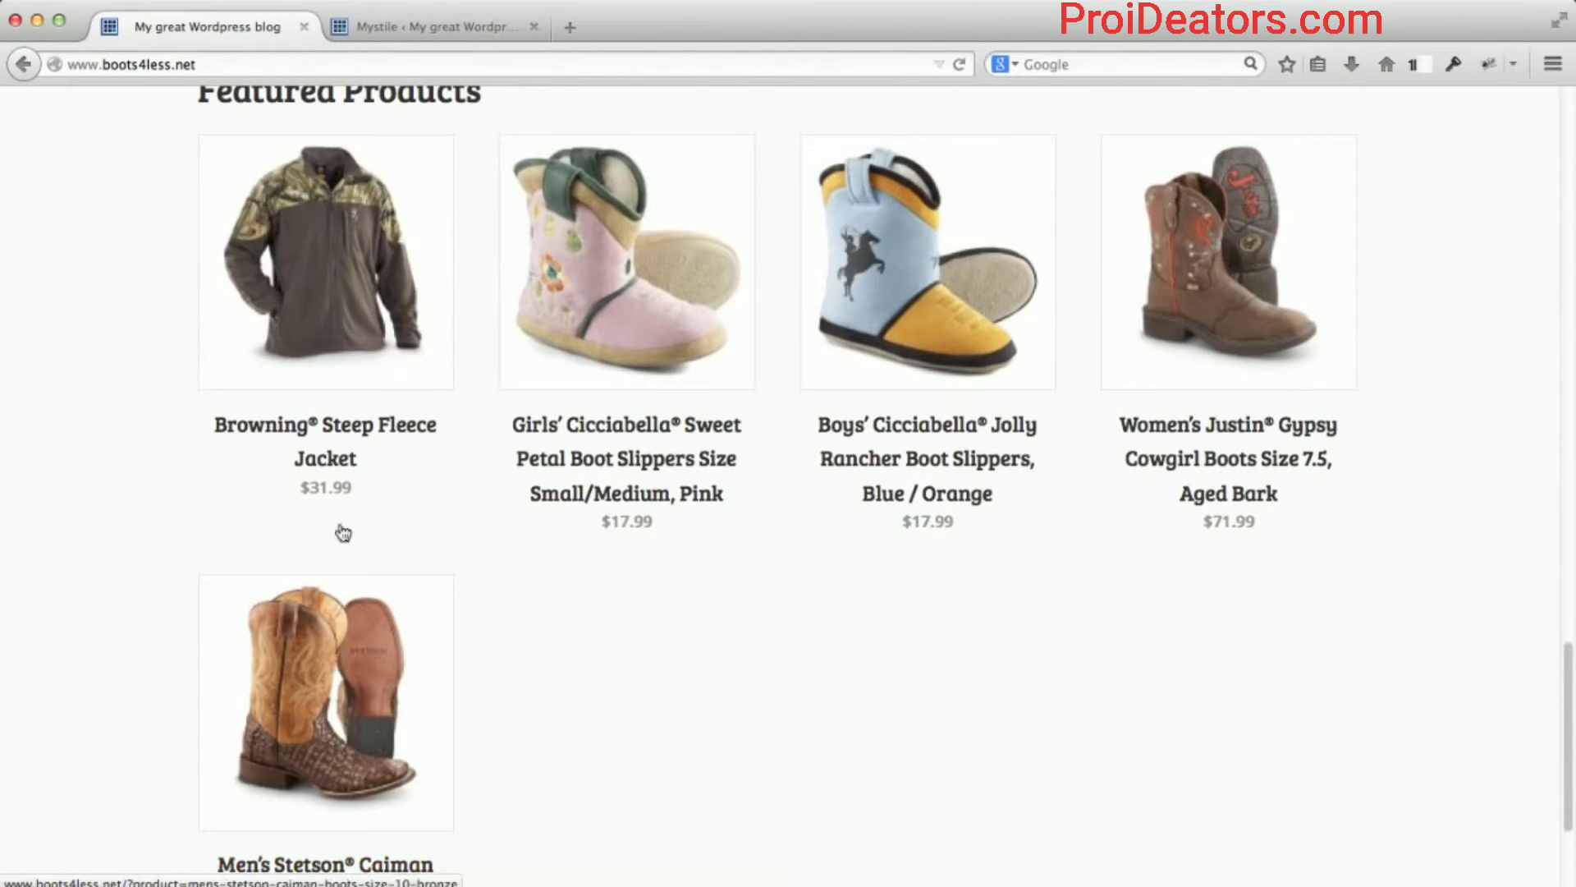
left_click(420, 26)
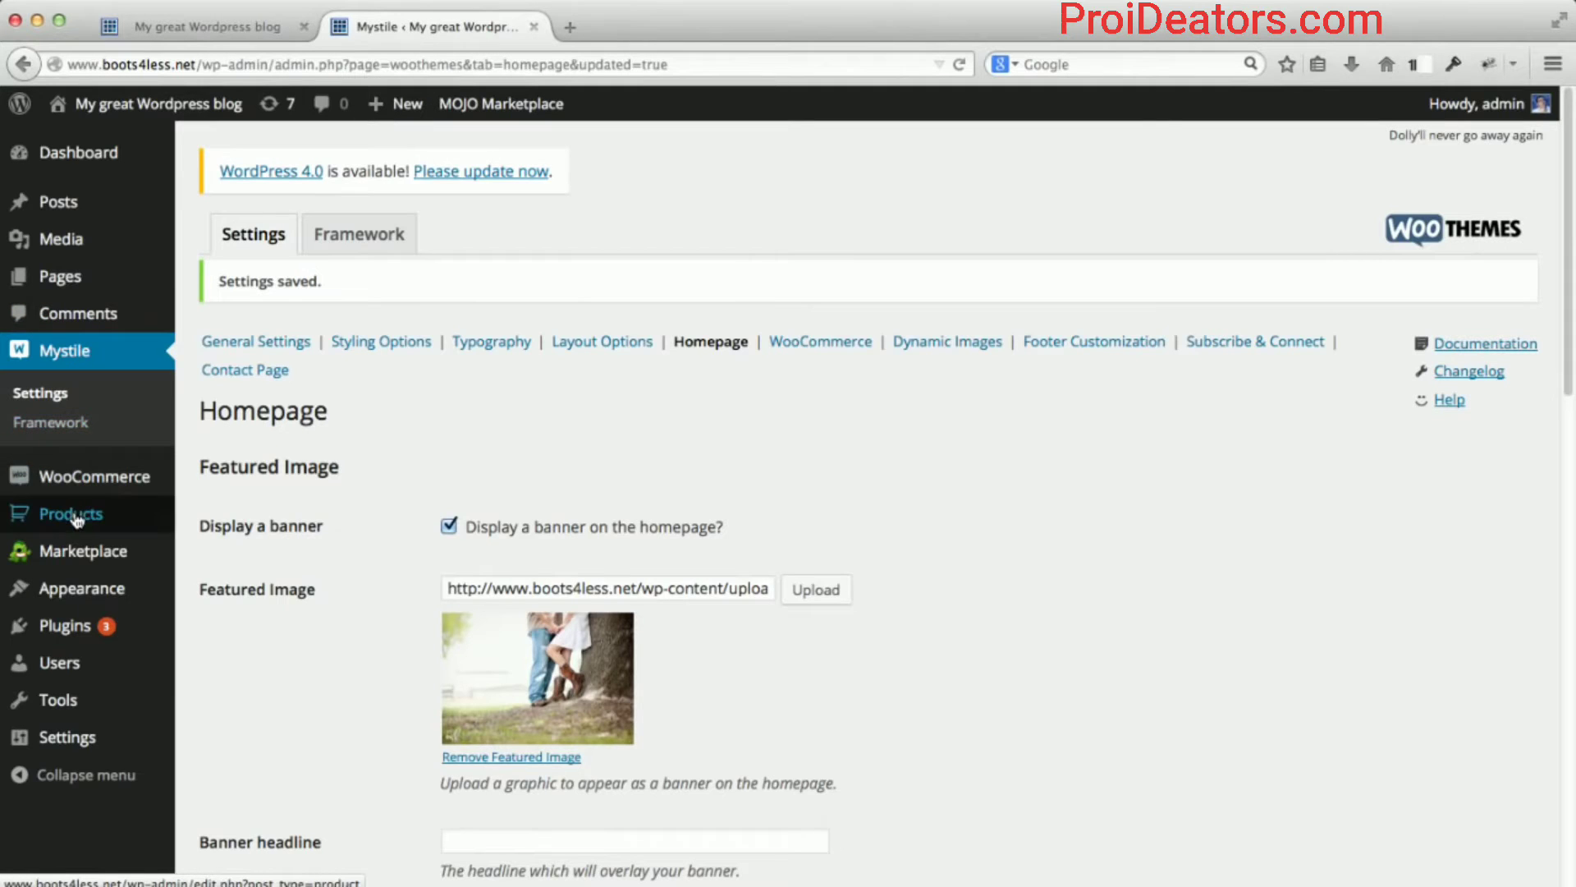
Open the 12-item Products list and toggle off the Men's Stetson Caiman Boots' featured star.
mouse_move(78, 519)
left_click(220, 524)
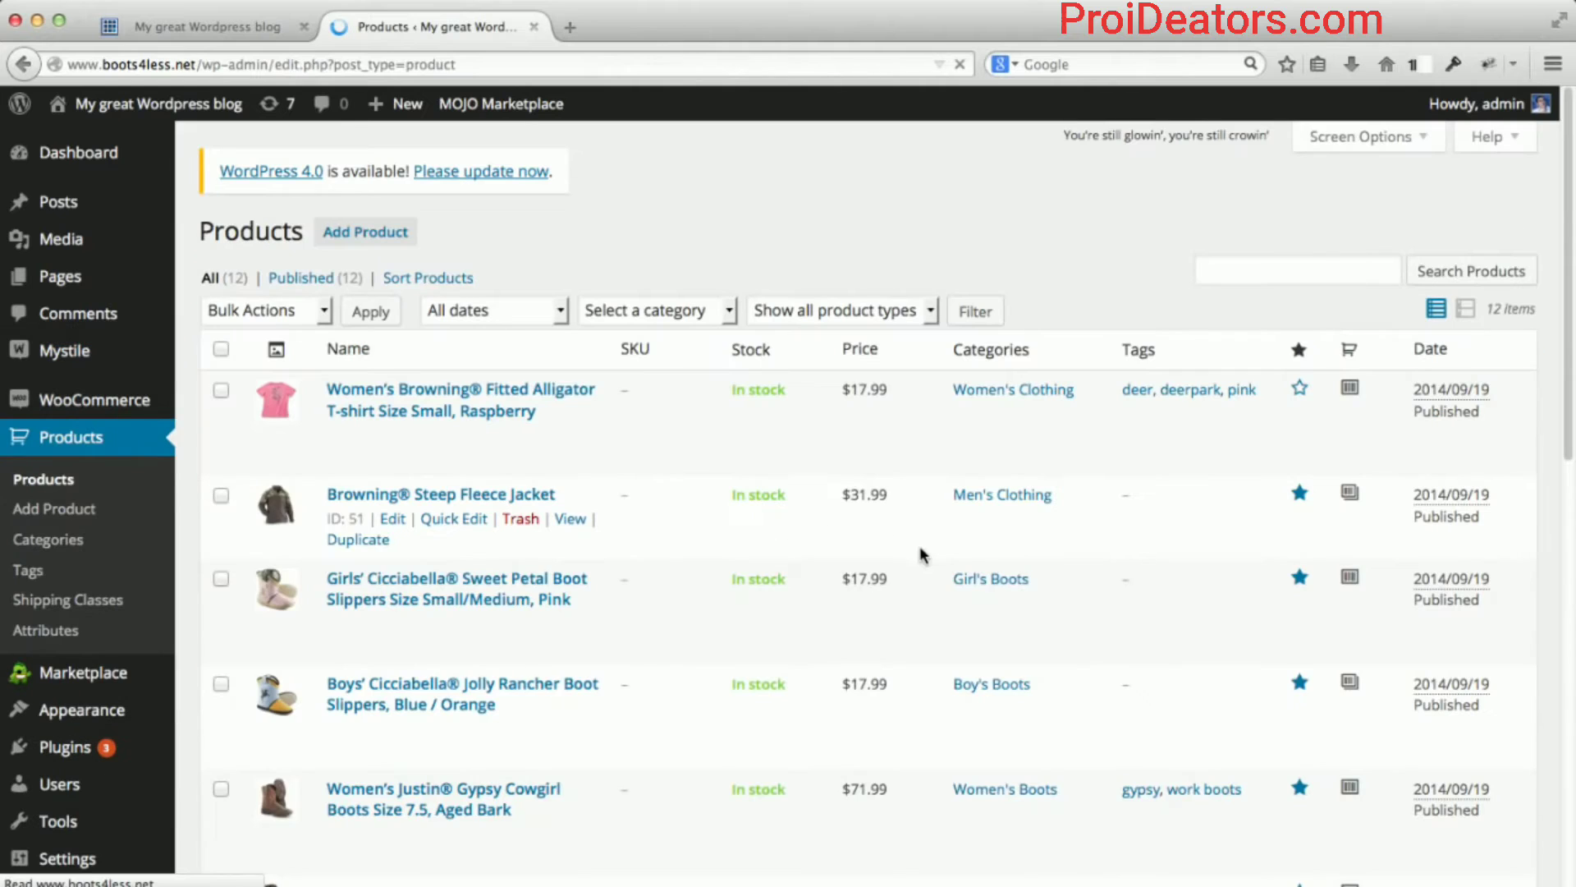
scroll(1268, 519, "down", 3)
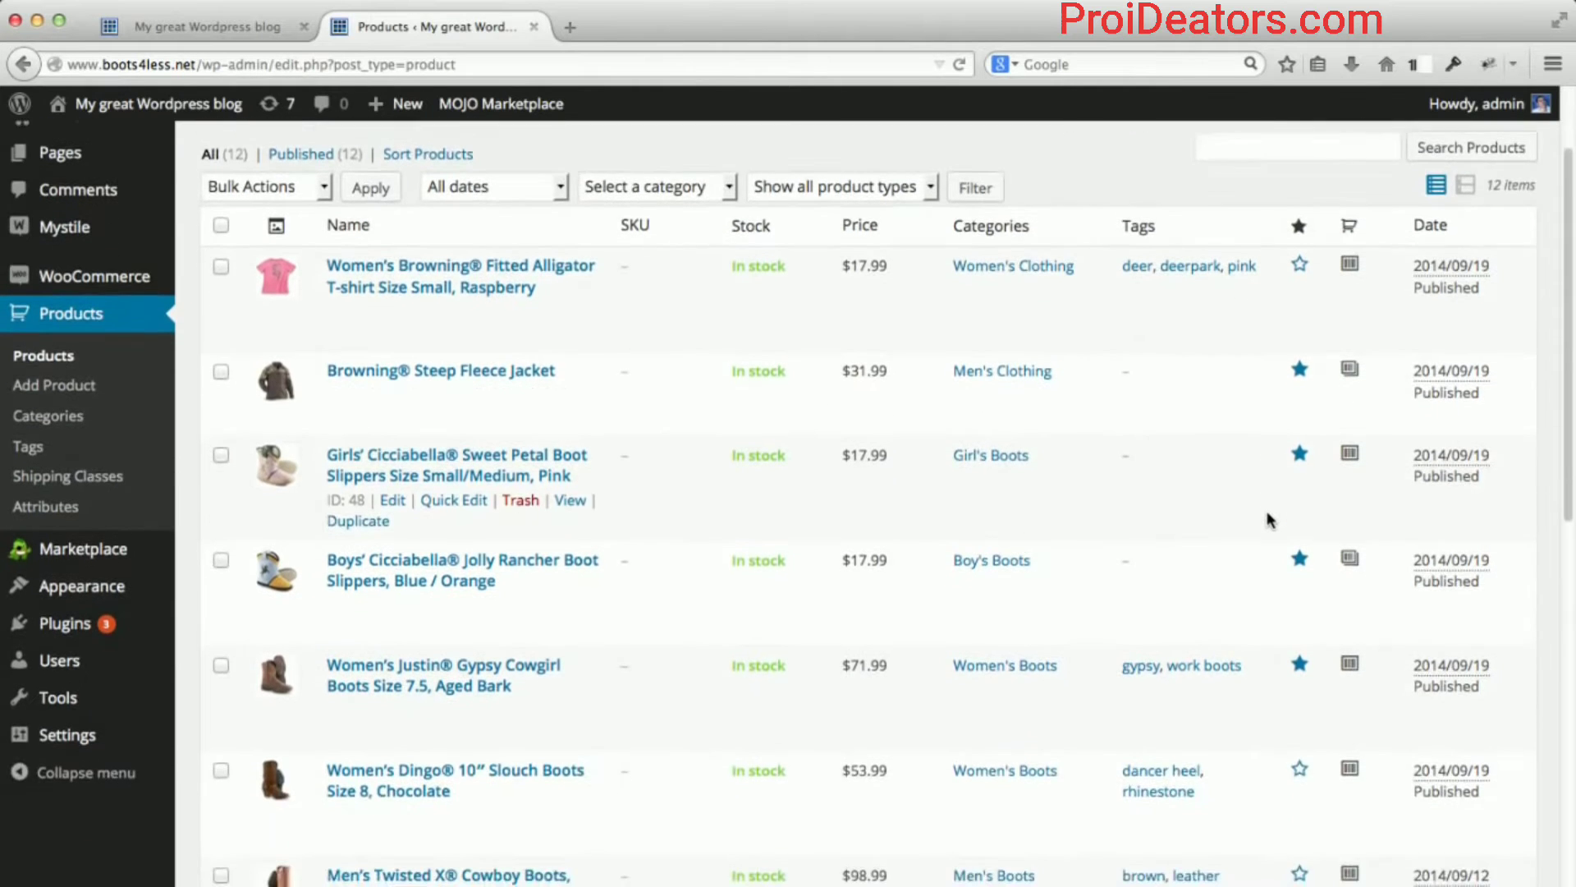
scroll(1268, 519, "down", 3)
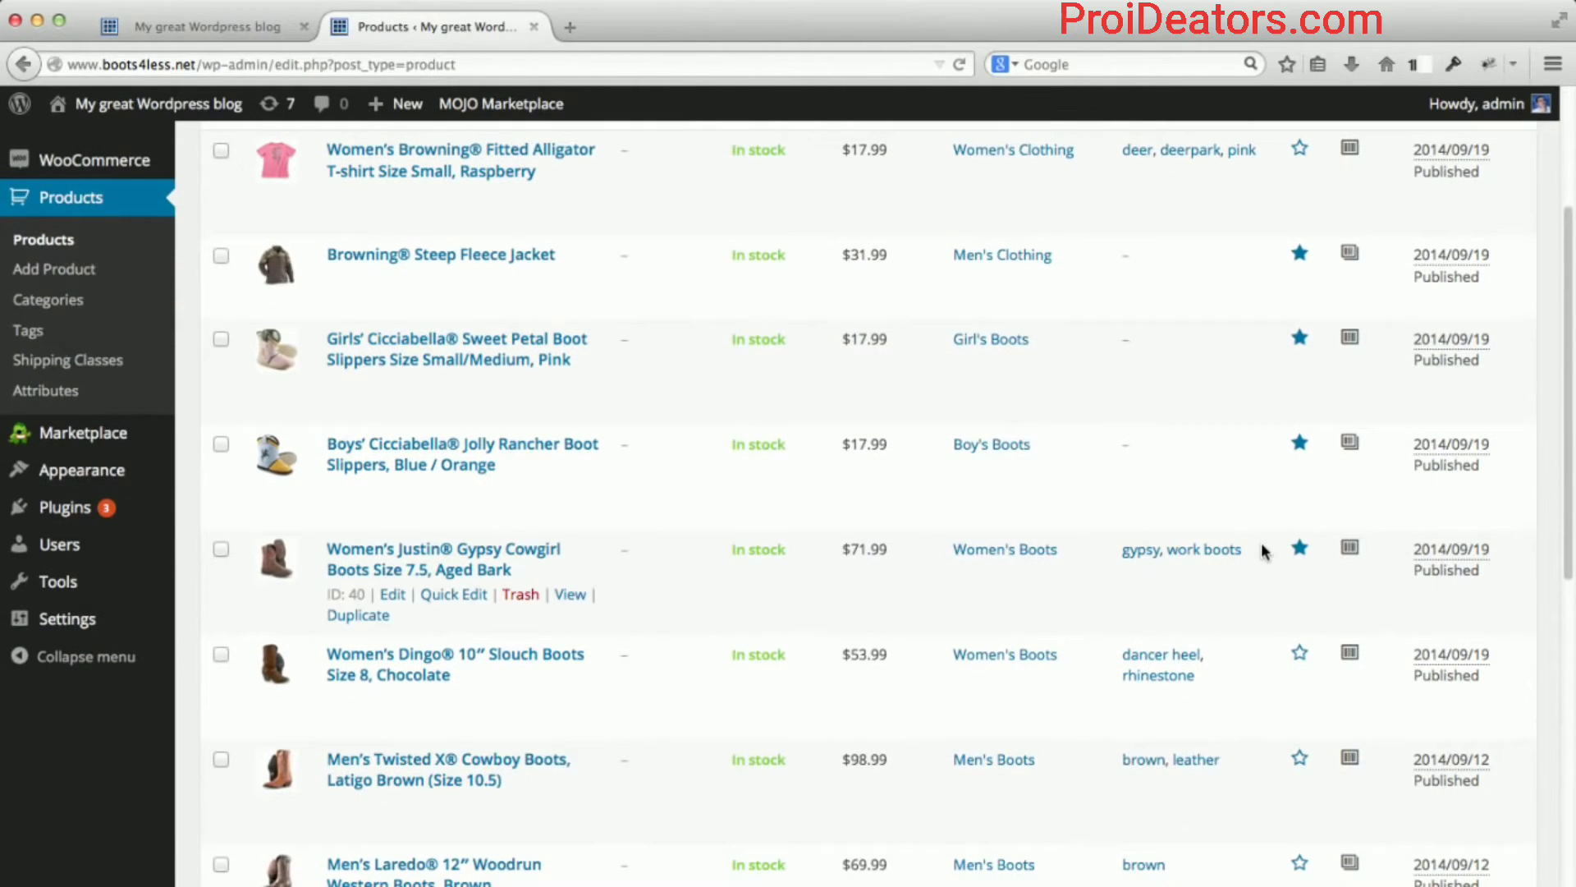
scroll(1261, 548, "down", 10)
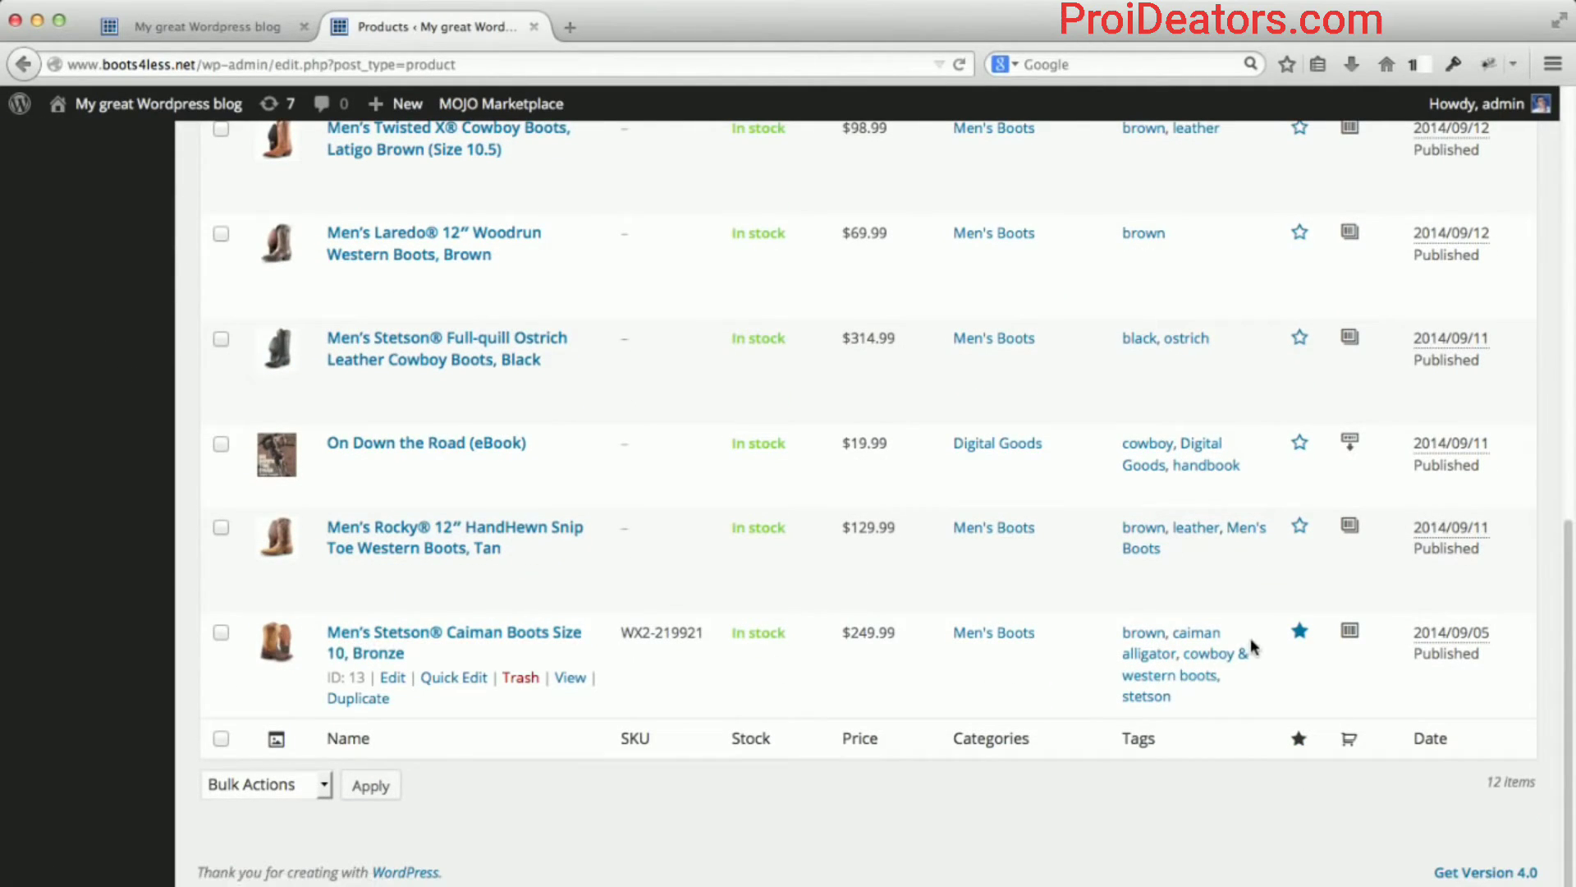
left_click(1300, 633)
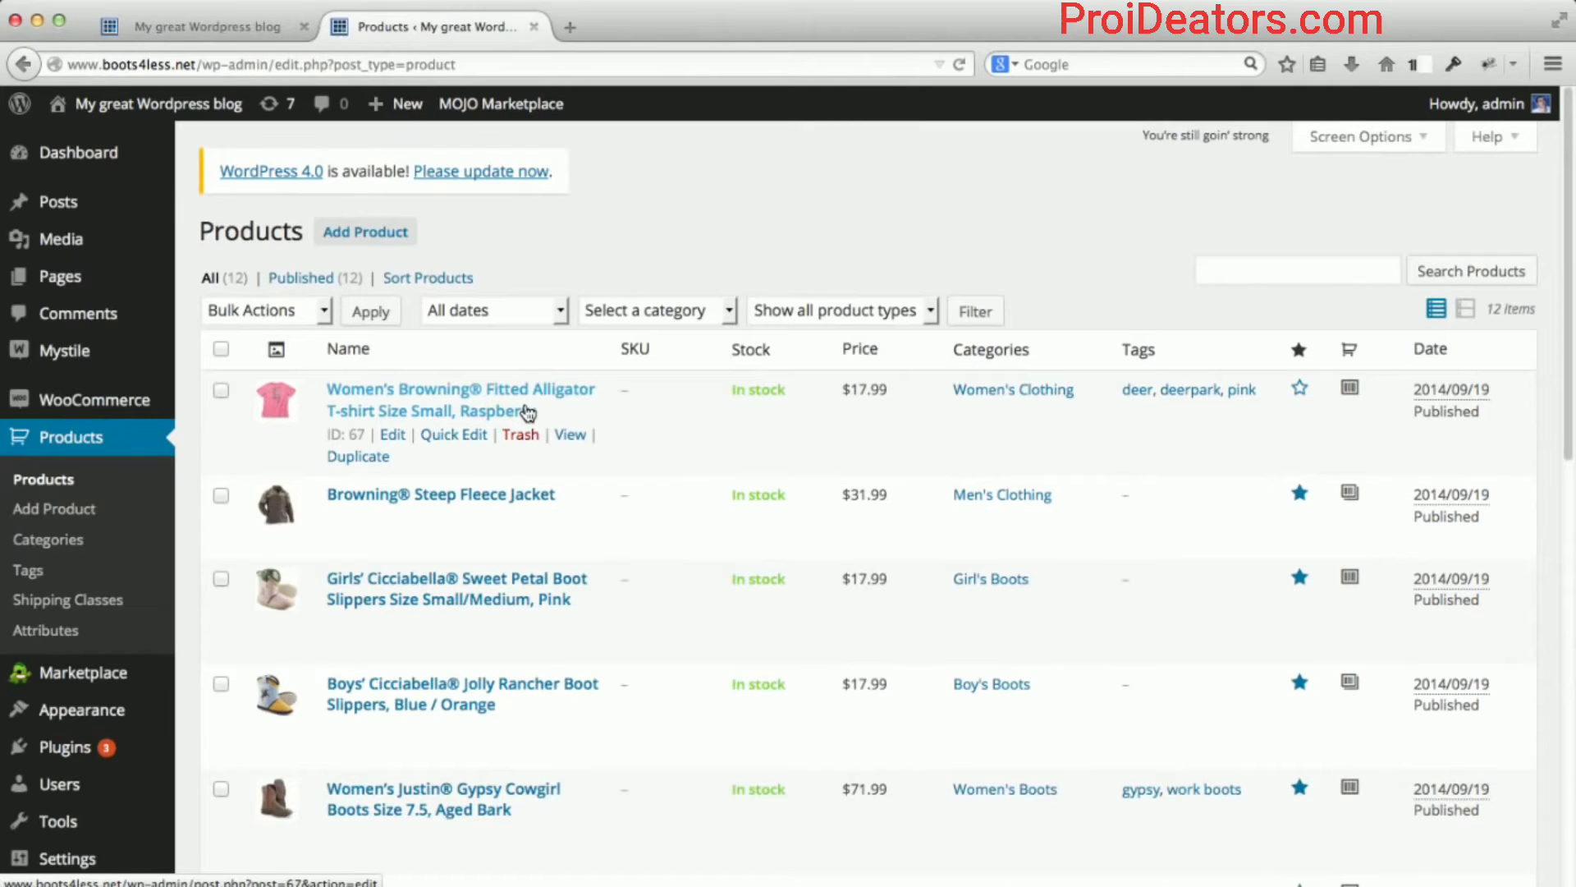
Reload the live storefront and scroll to the Product Categories grid, which still shows placeholder images.
left_click(179, 27)
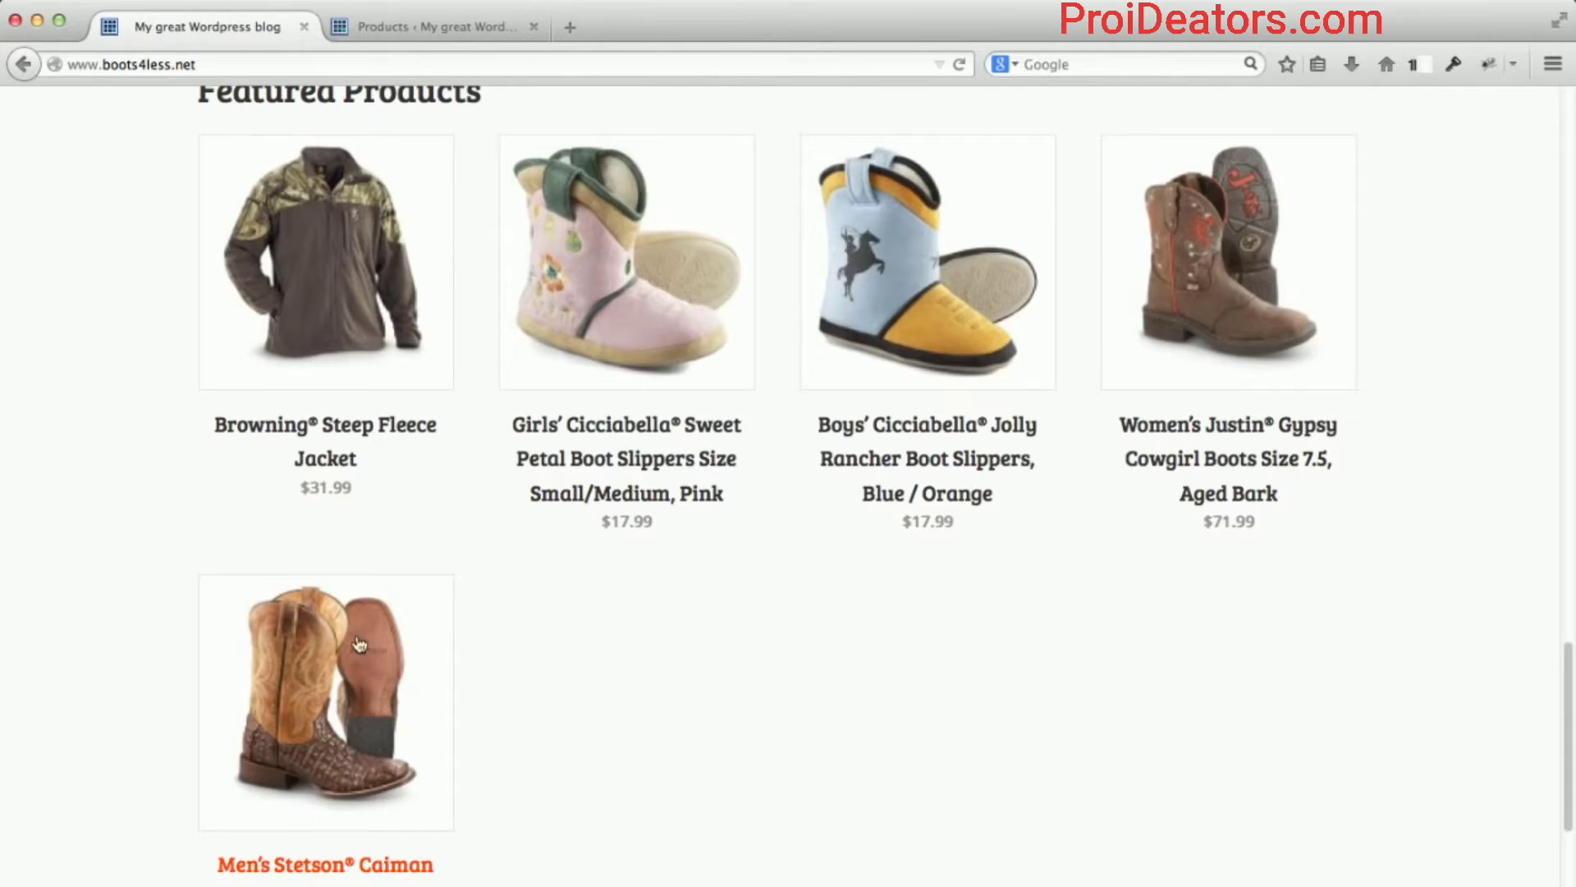
scroll(244, 710, "down", 1)
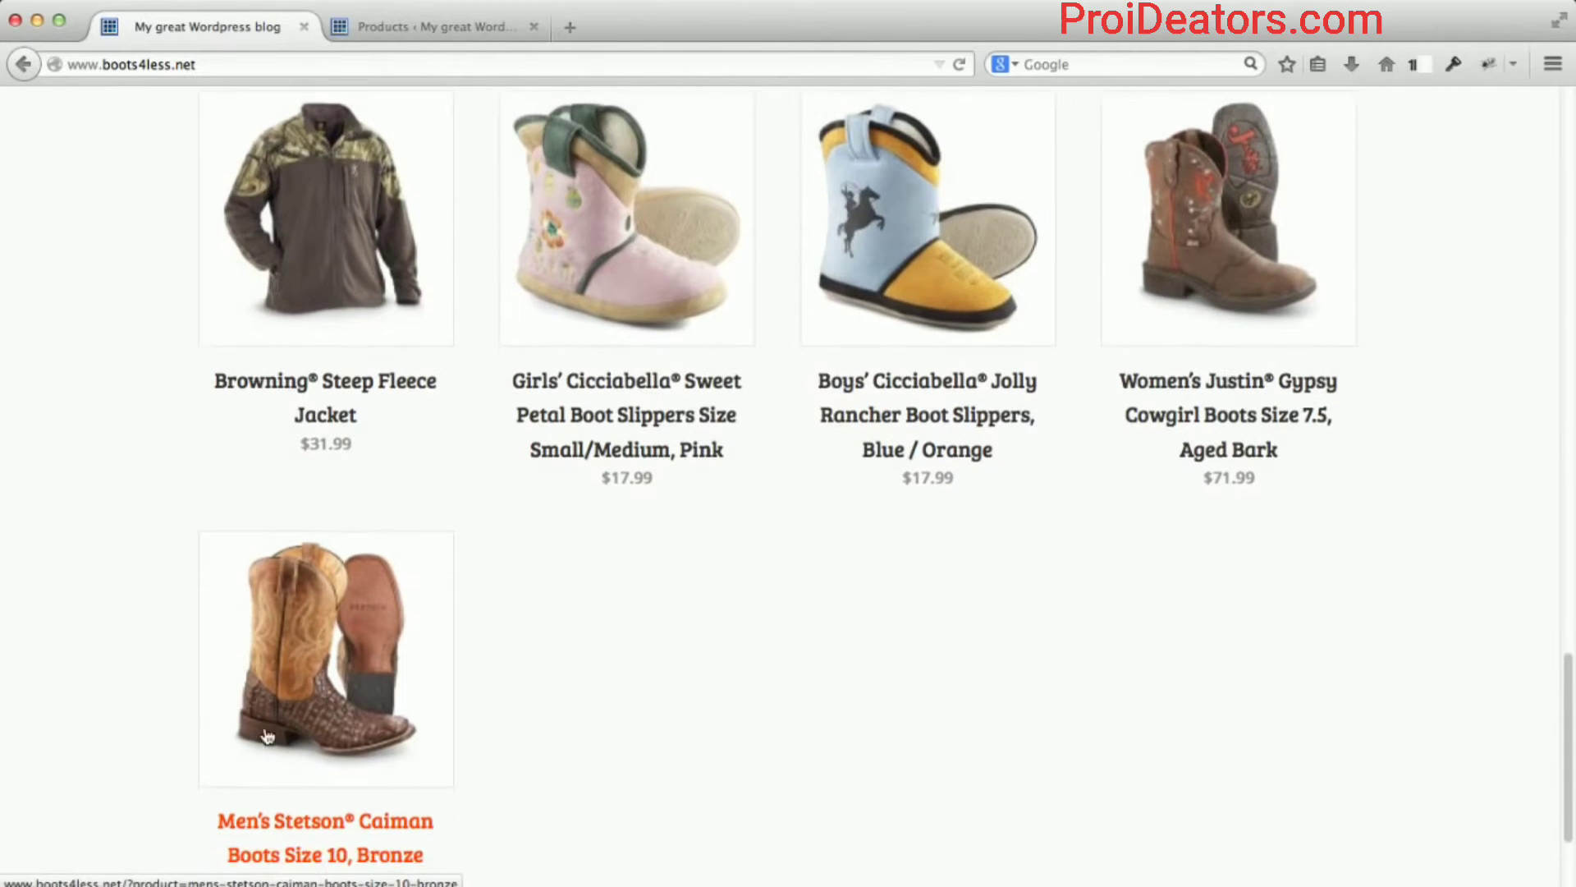
left_click(960, 65)
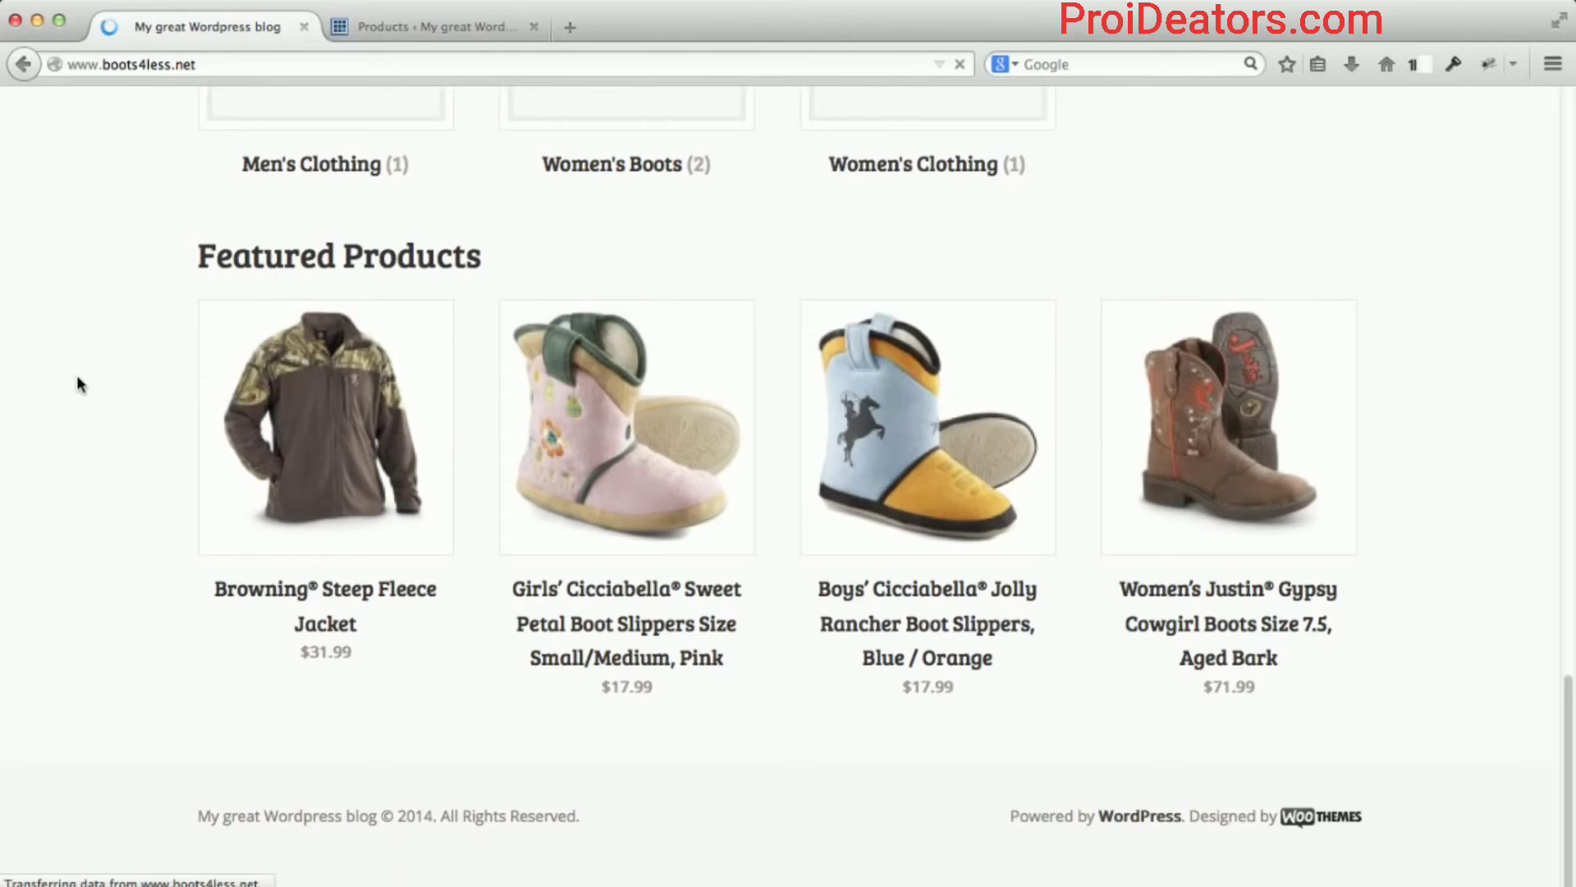
scroll(78, 383, "up", 5)
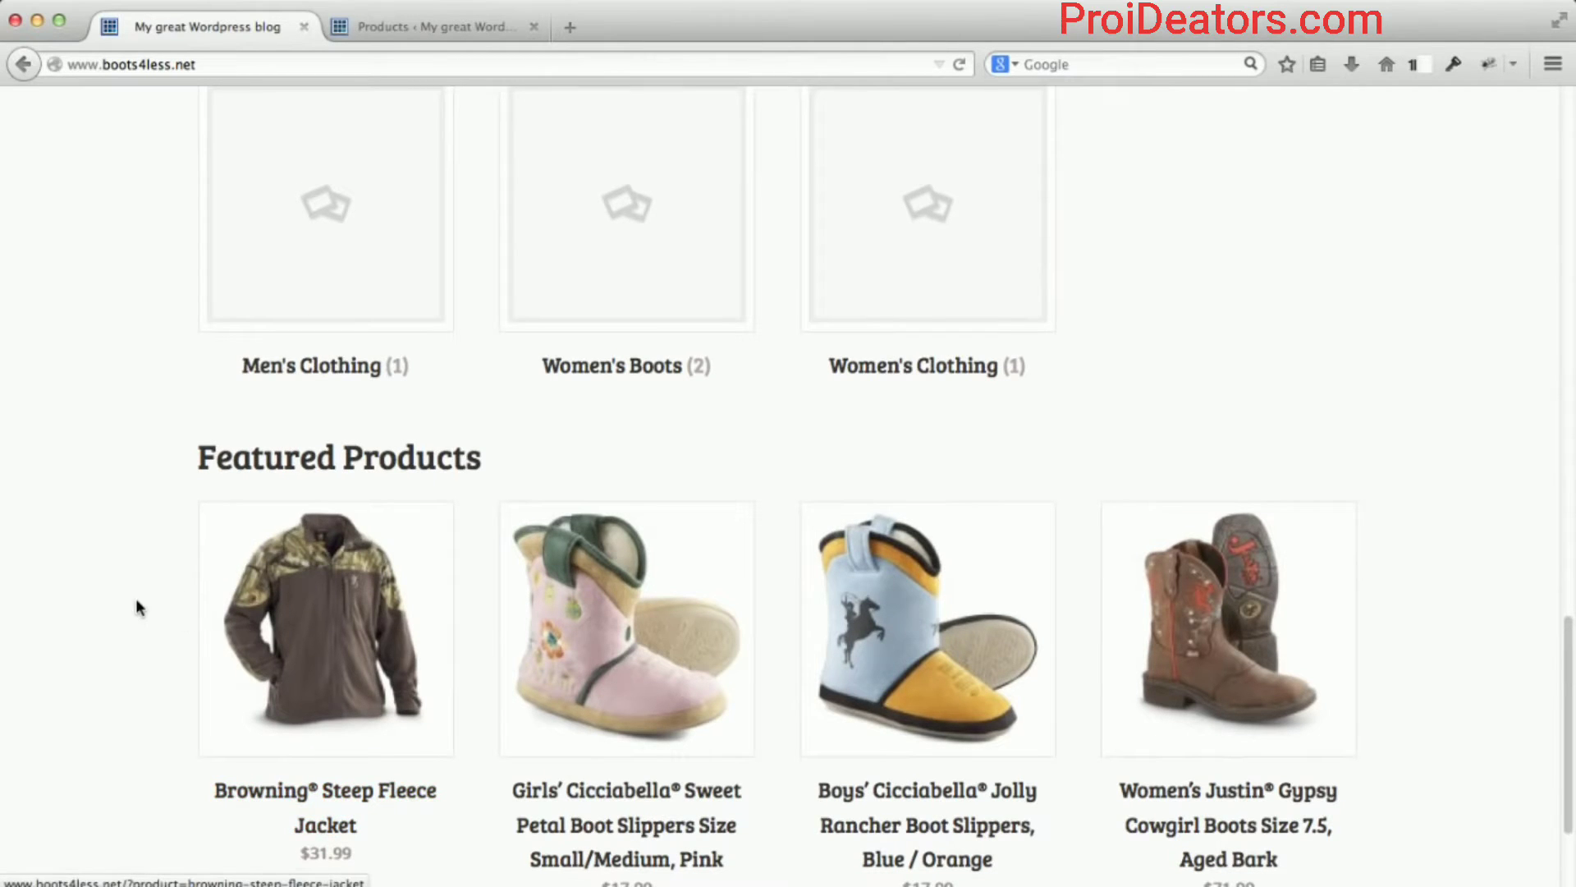
scroll(135, 604, "up", 2)
scroll(138, 608, "up", 5)
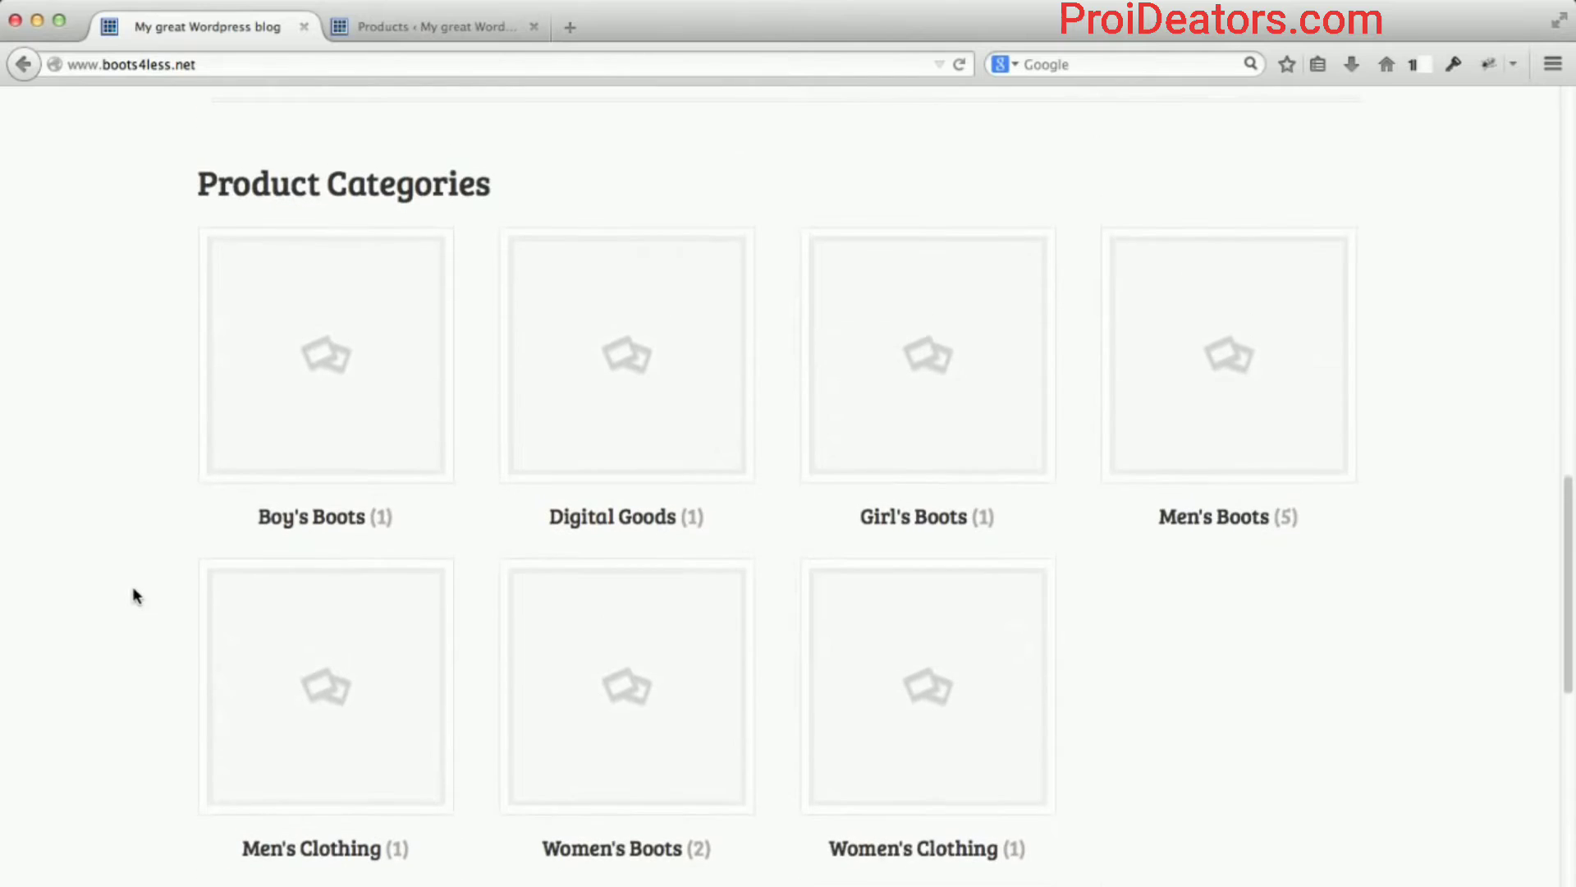
scroll(133, 588, "down", 1)
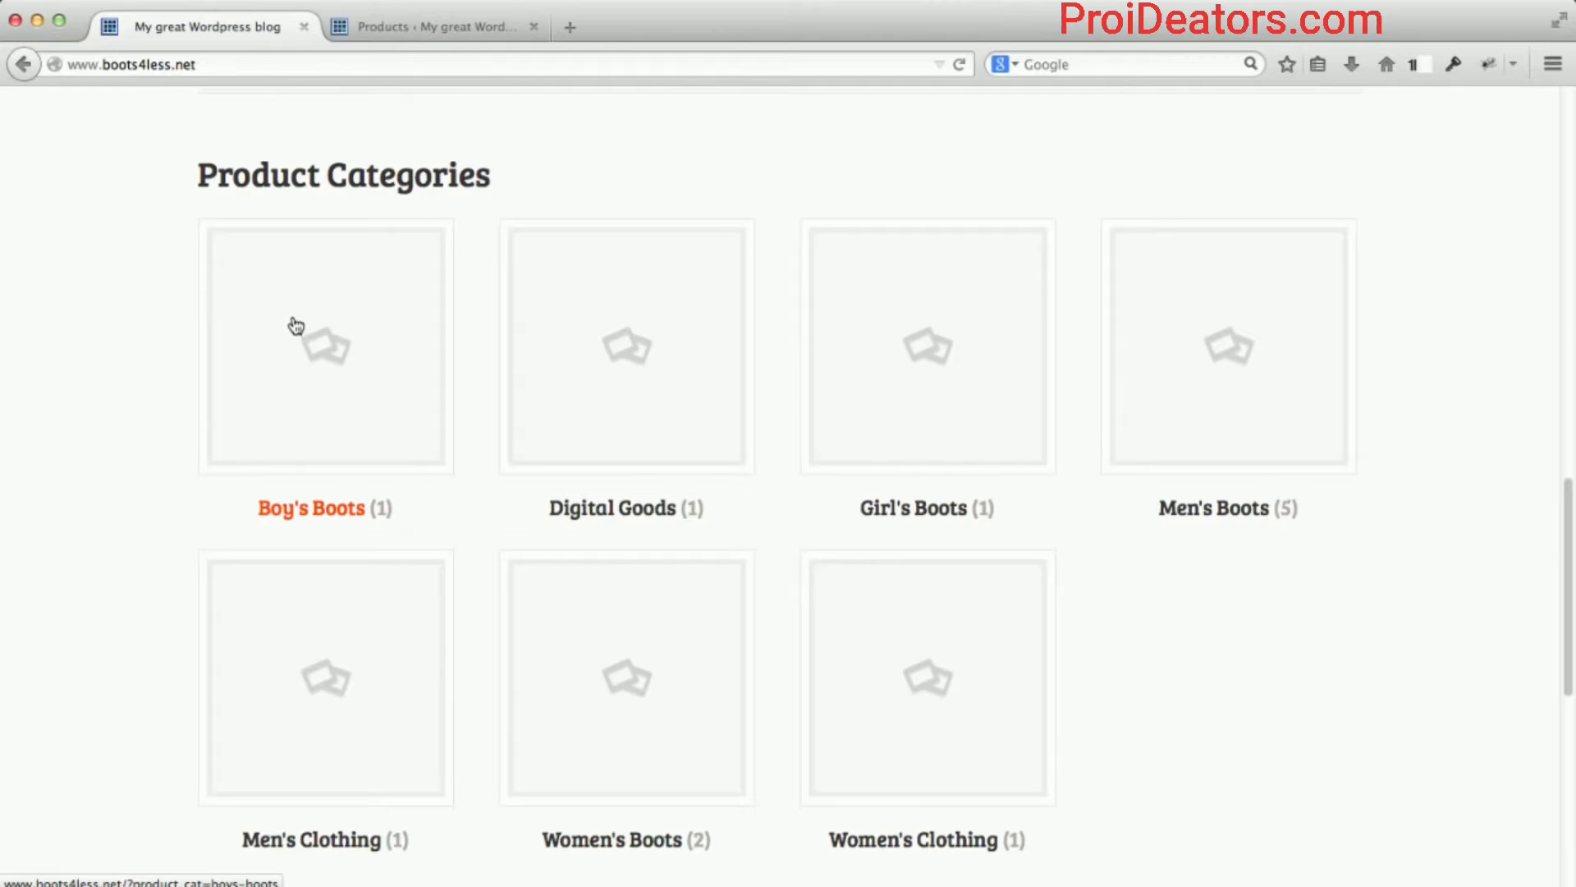
From the admin Products > Categories list, open Men's Clothing in Edit Product Category.
left_click(410, 26)
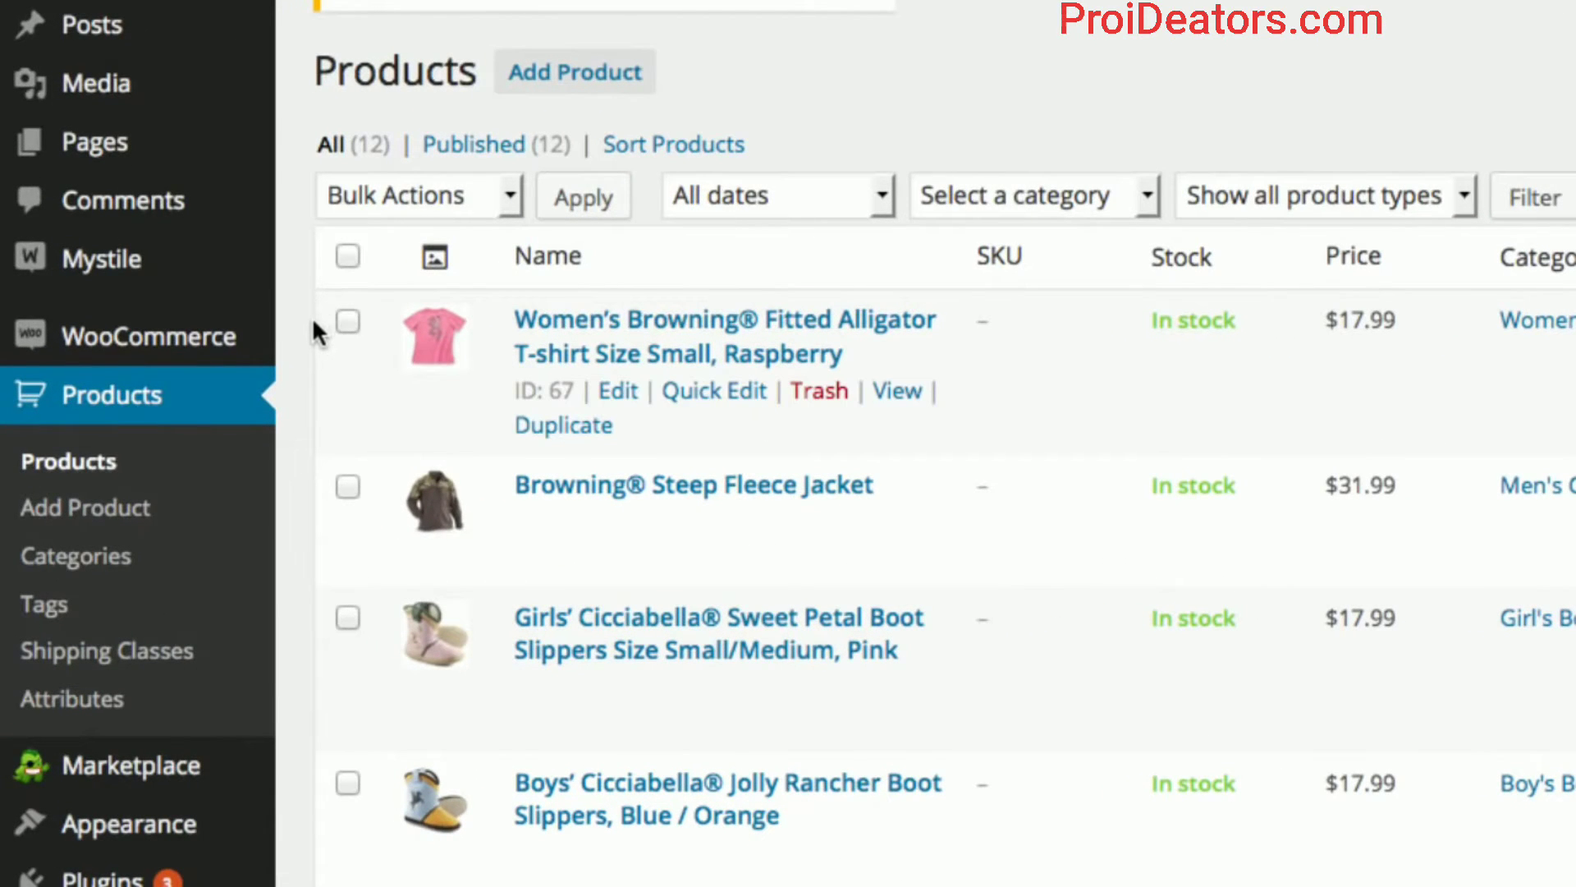
left_click(79, 563)
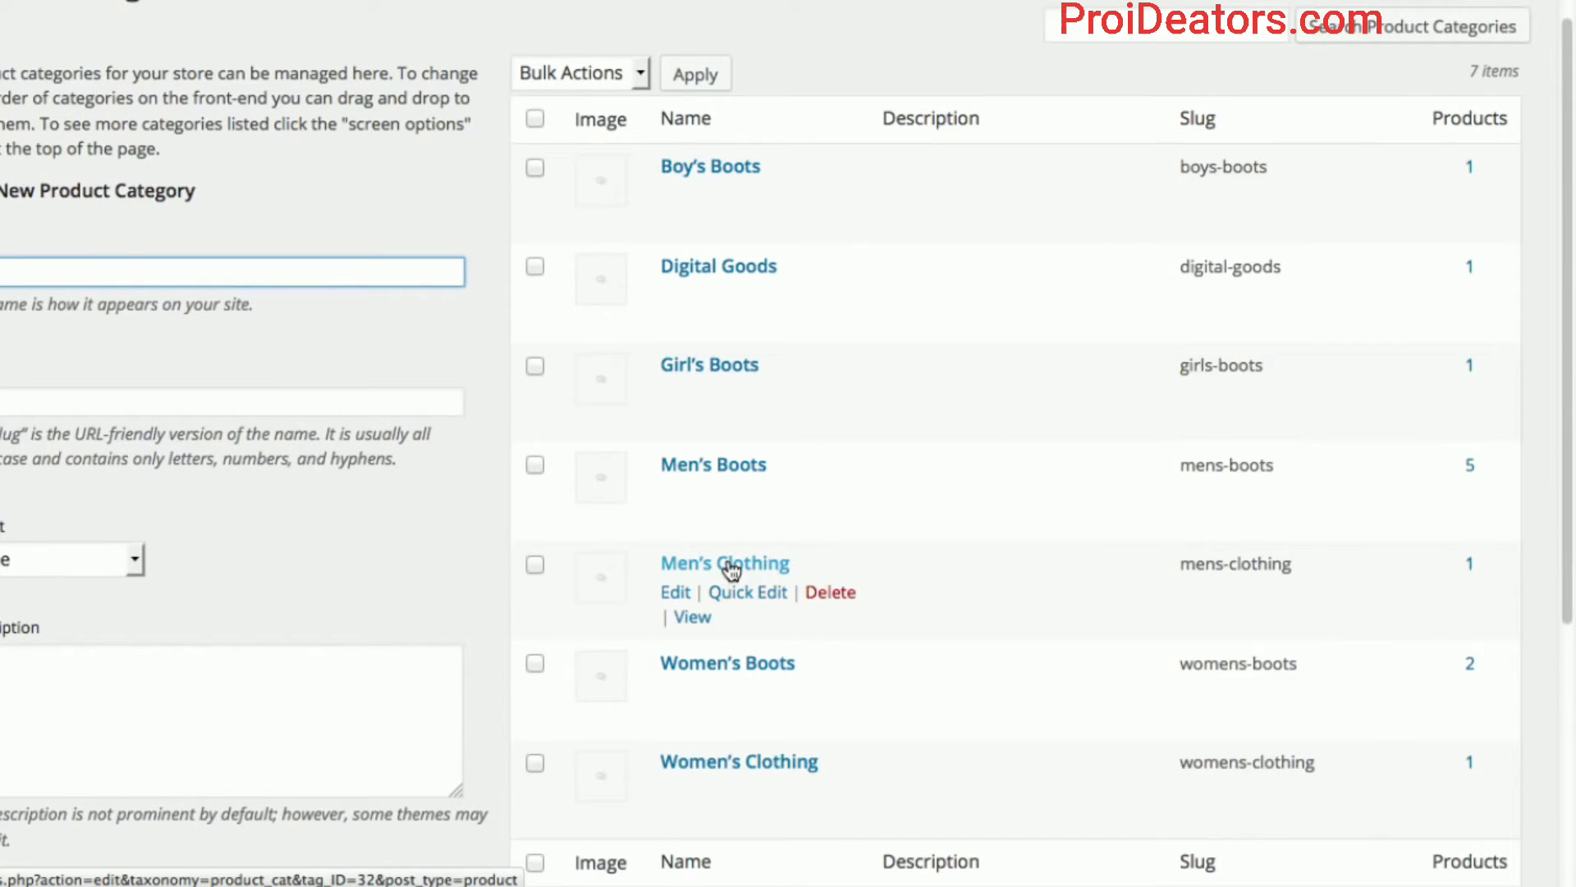
left_click(731, 565)
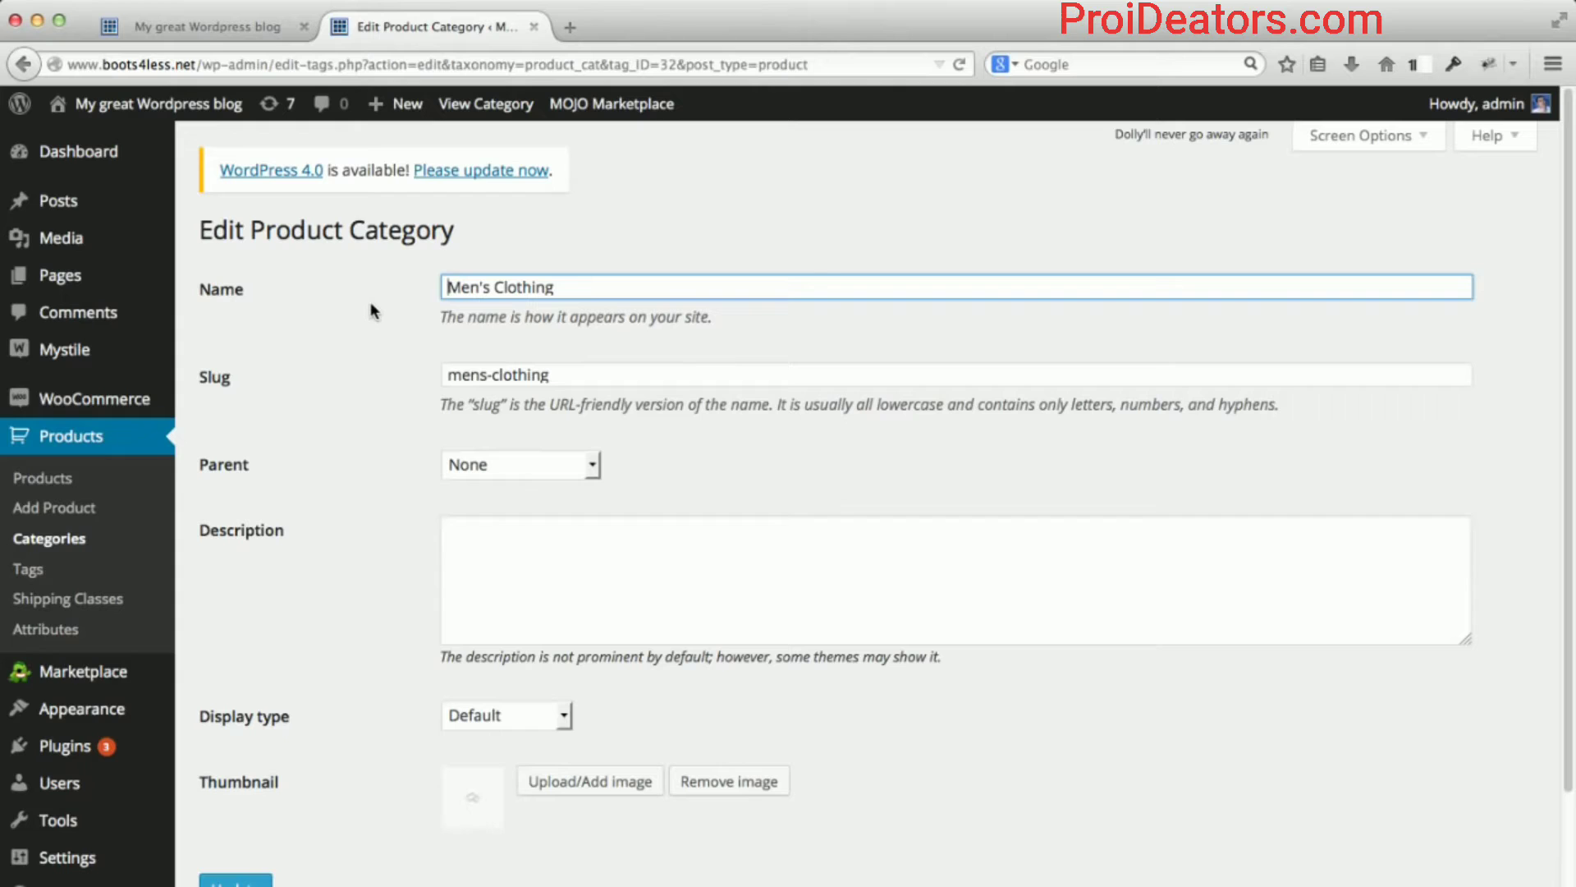
scroll(372, 311, "down", 1)
scroll(371, 310, "down", 1)
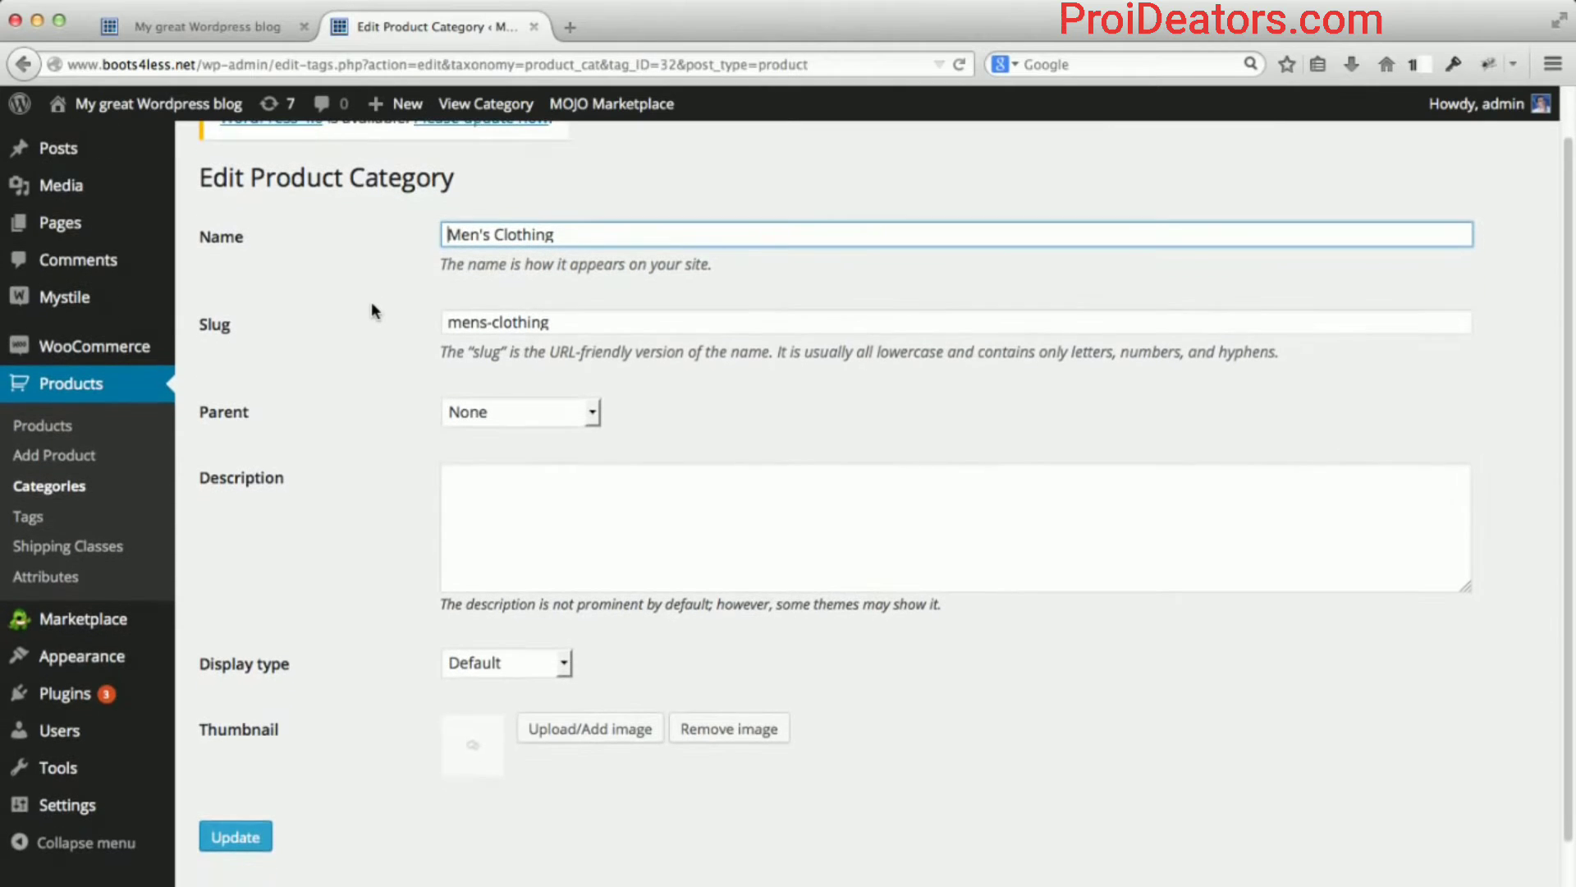
left_click(552, 477)
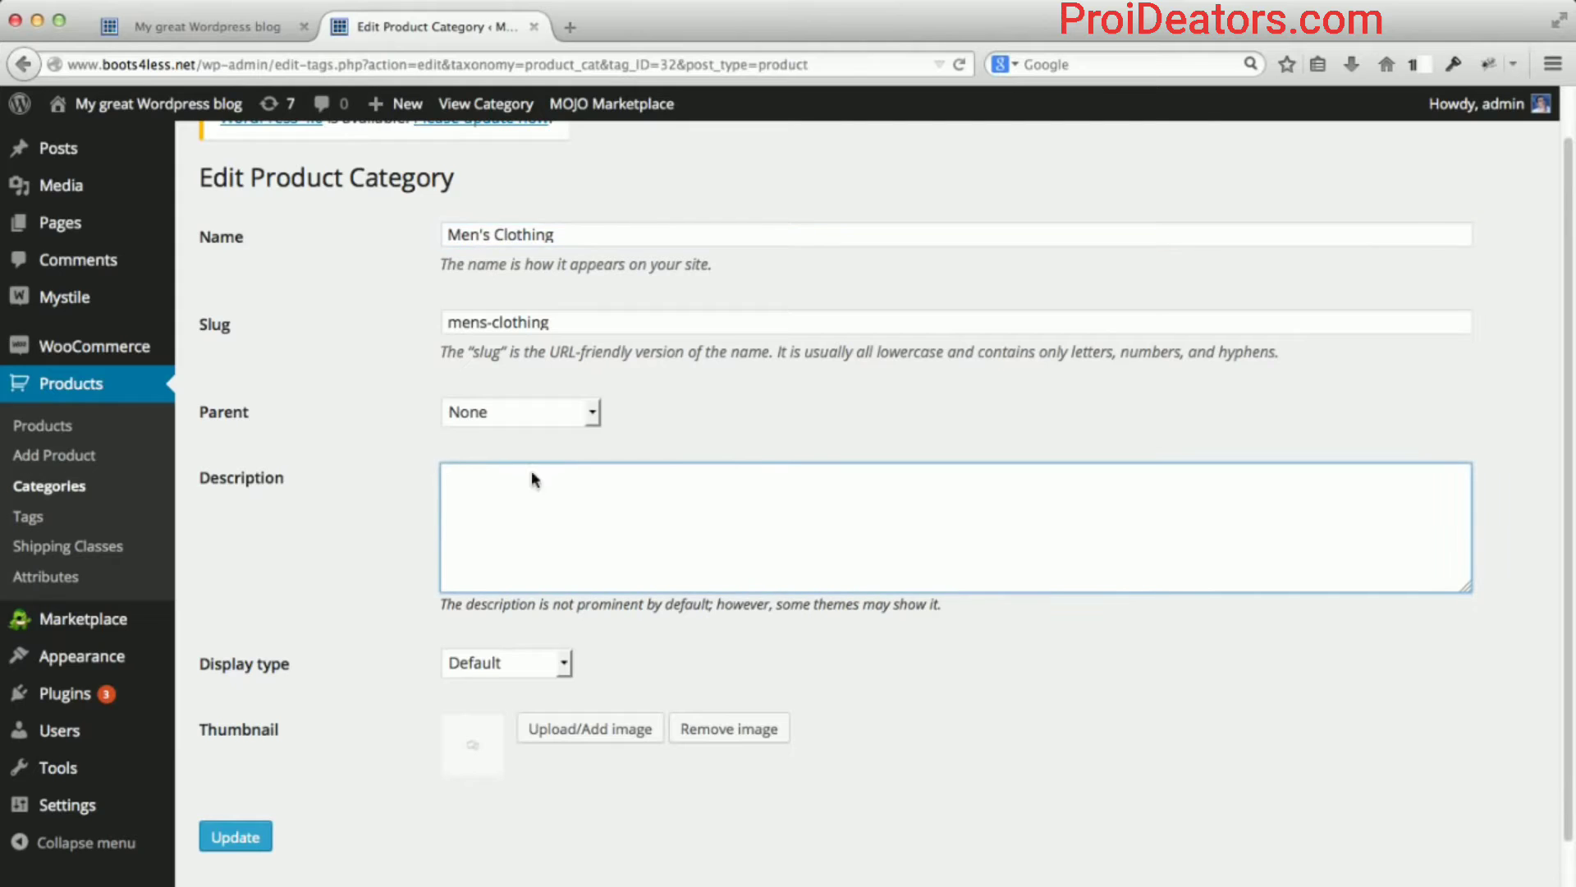
scroll(352, 444, "down", 1)
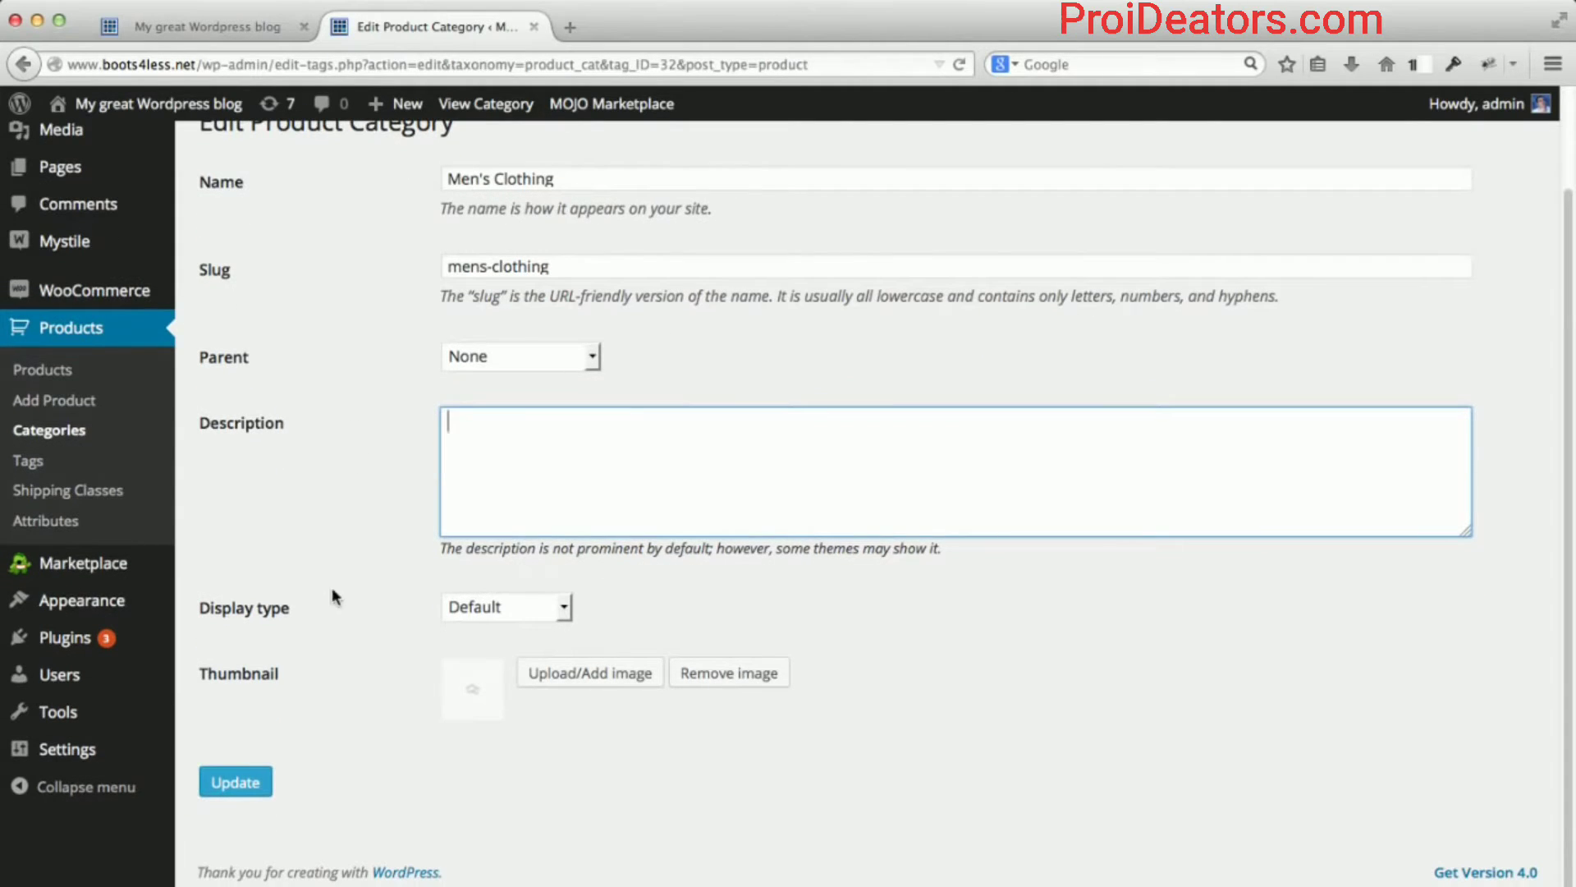
Set the brown camo jacket photo, alt text 'hunter's jacket', as the Men's Clothing thumbnail and update.
left_click(541, 674)
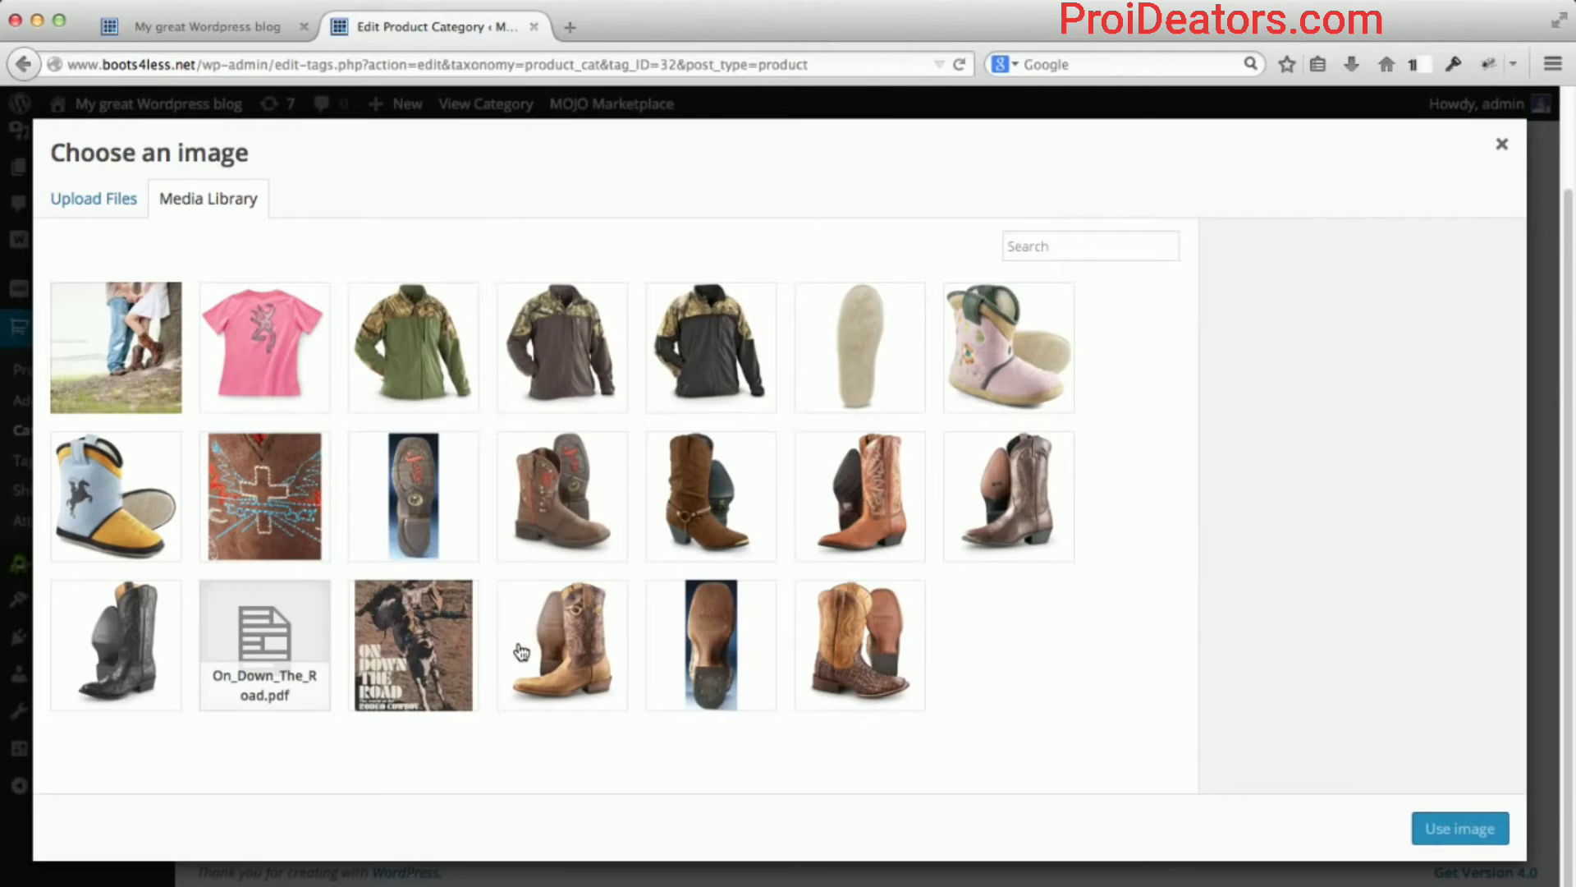
left_click(561, 369)
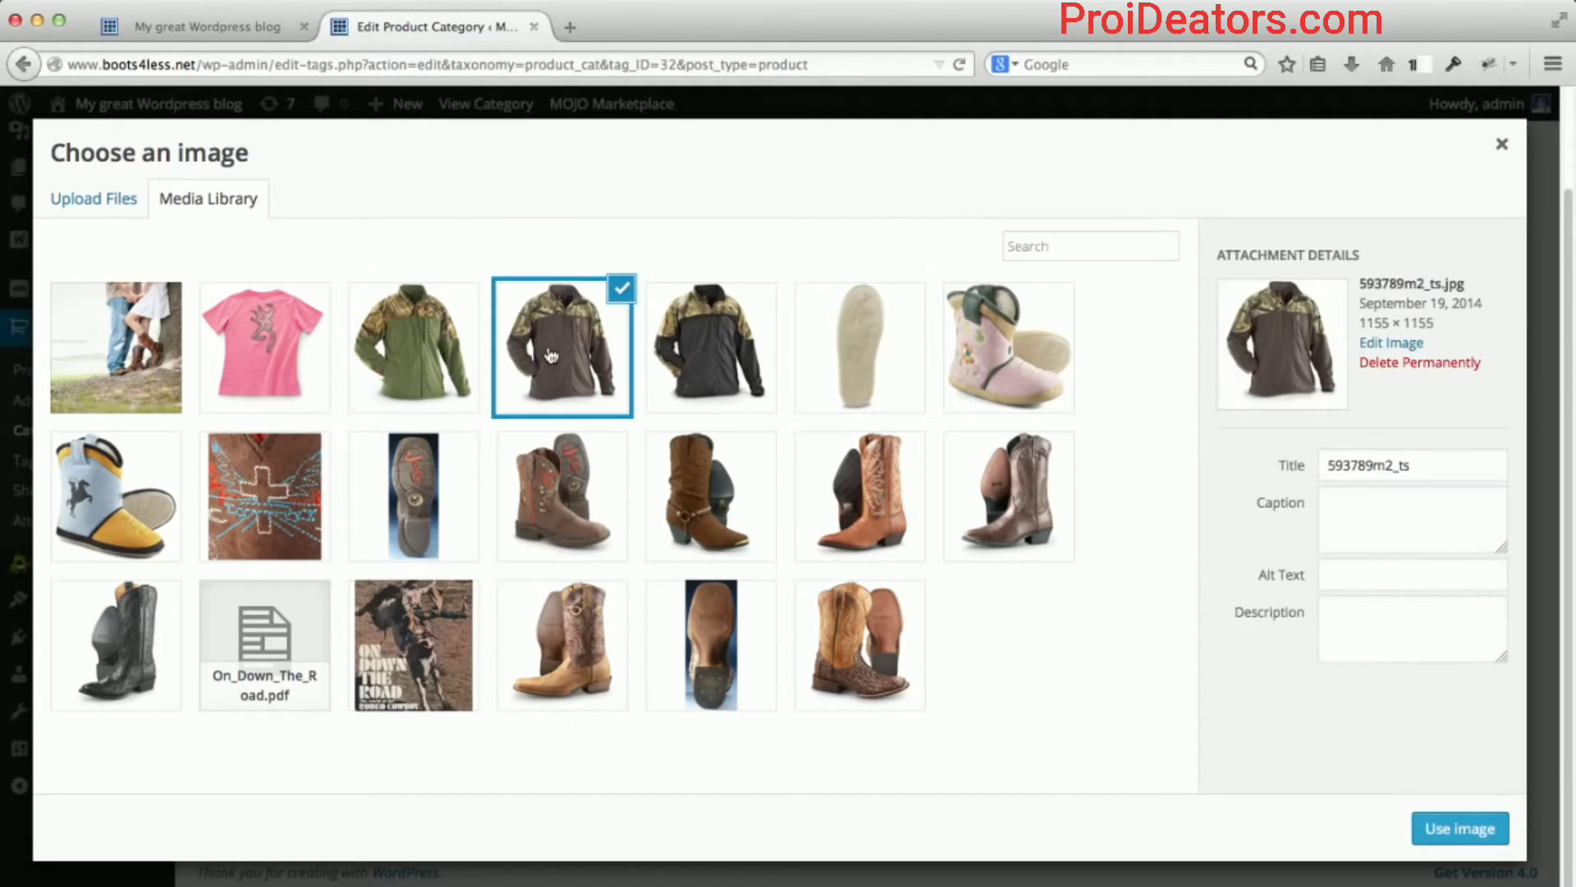
left_click(1429, 584)
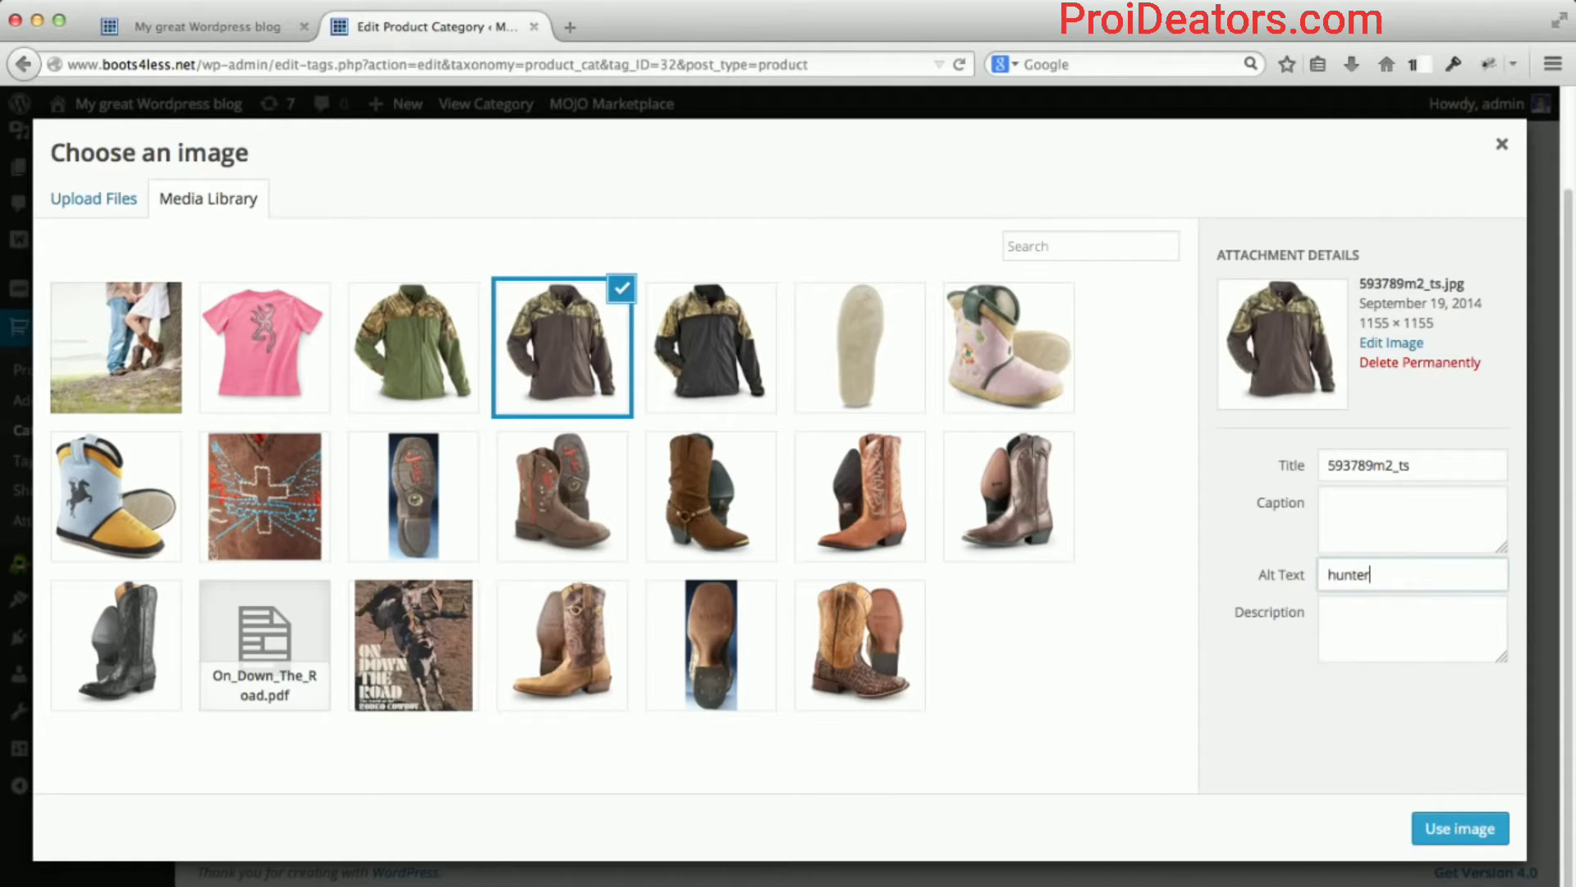
left_click(1478, 830)
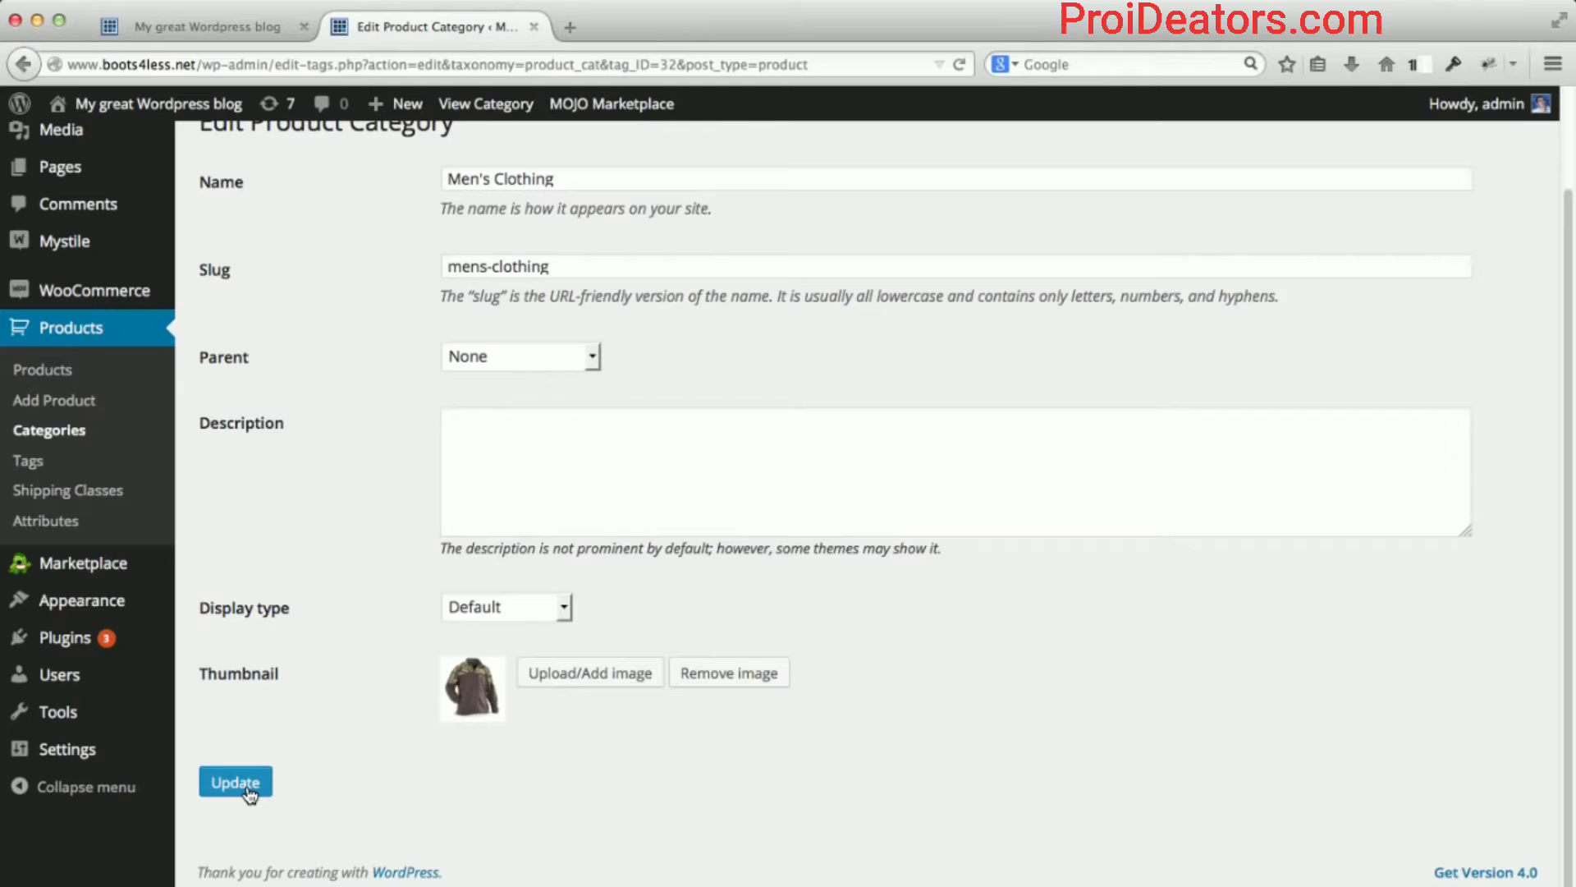
left_click(238, 783)
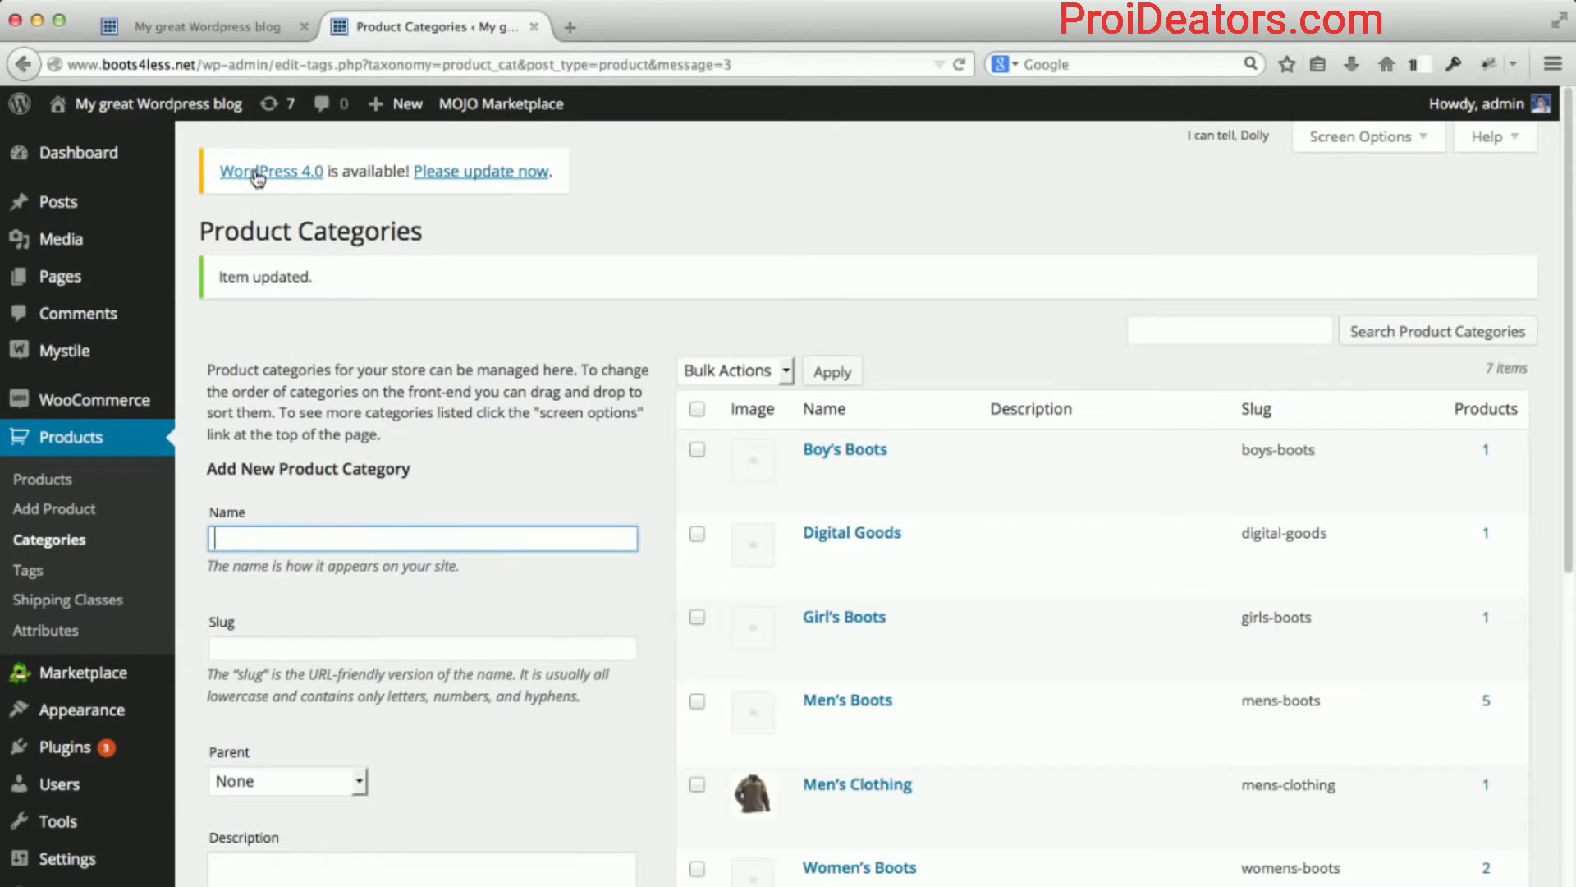
Reload the storefront and confirm Men's Clothing now shows the camouflage jacket in Product Categories.
left_click(203, 31)
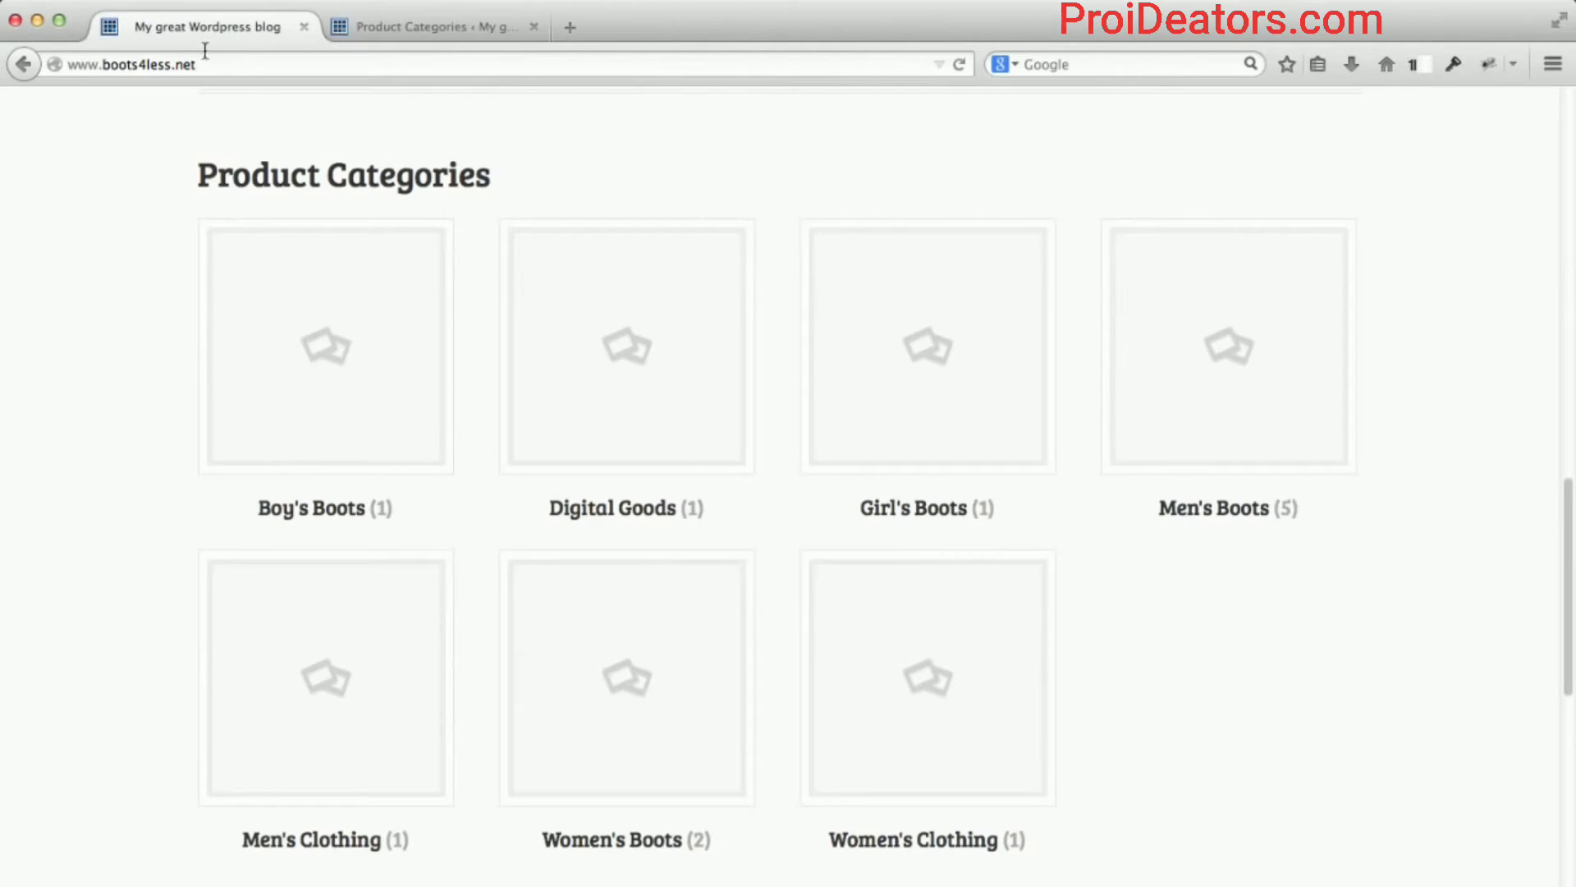
left_click(208, 62)
key("Return")
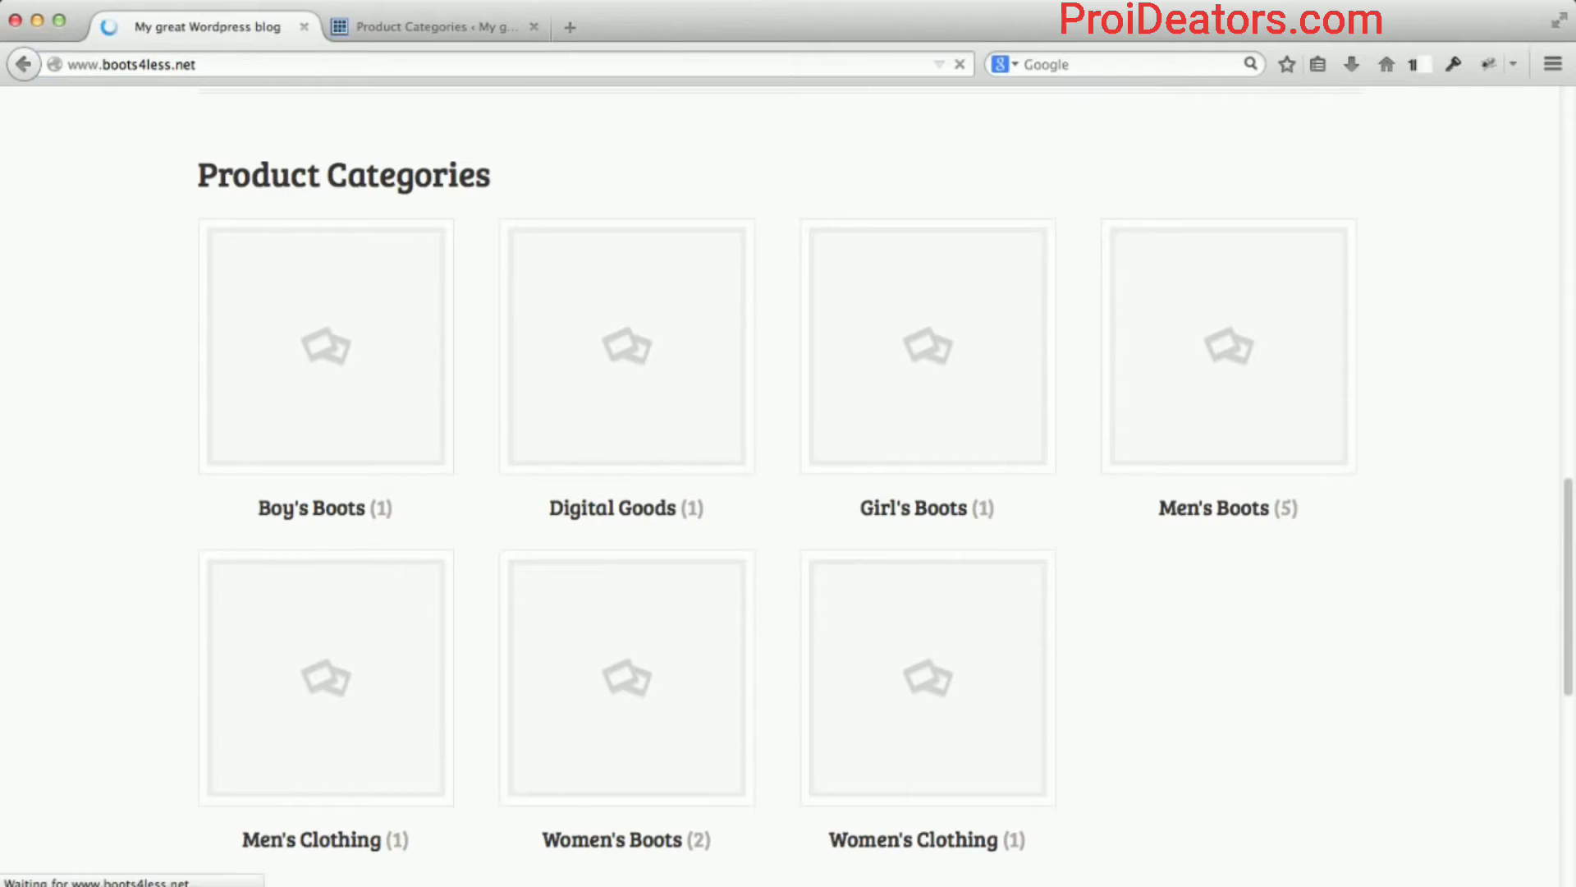
scroll(243, 410, "down", 15)
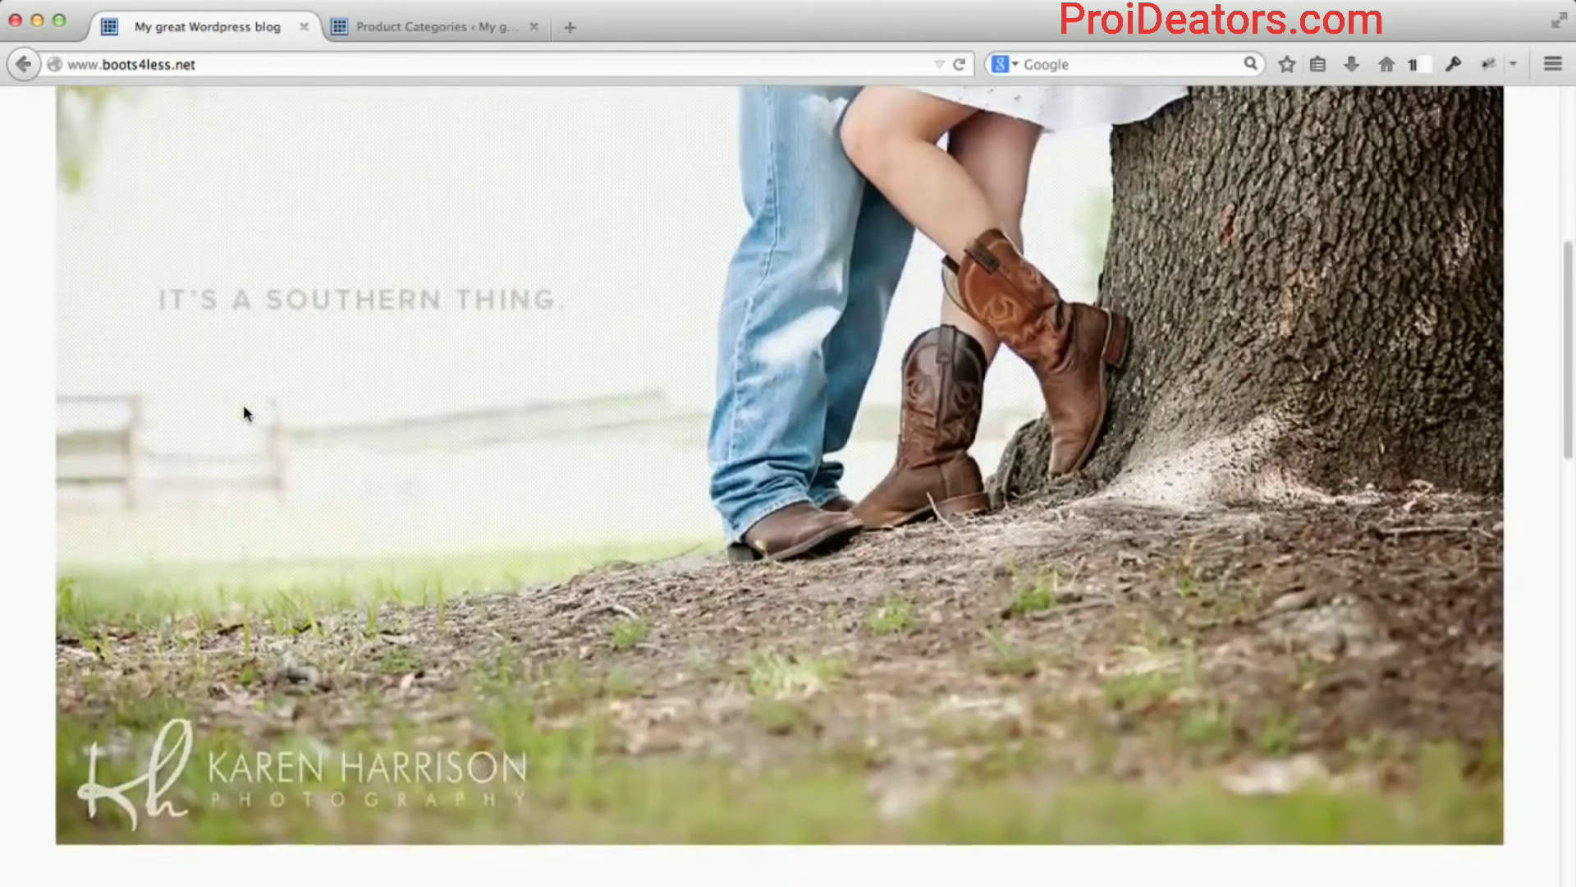
scroll(244, 415, "down", 1)
scroll(244, 415, "up", 3)
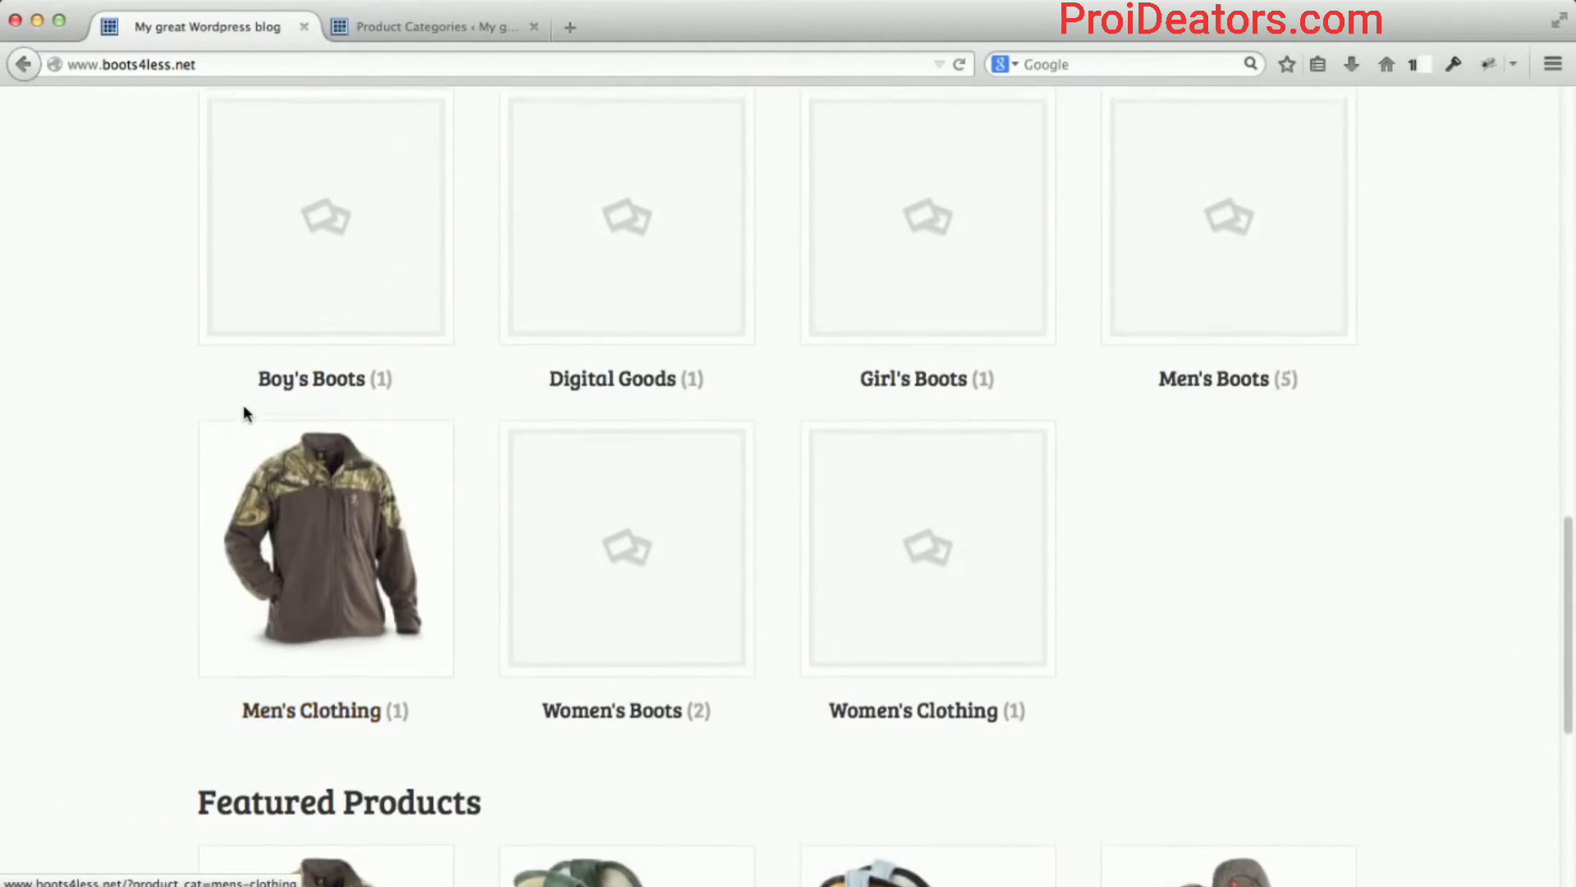
scroll(306, 555, "up", 2)
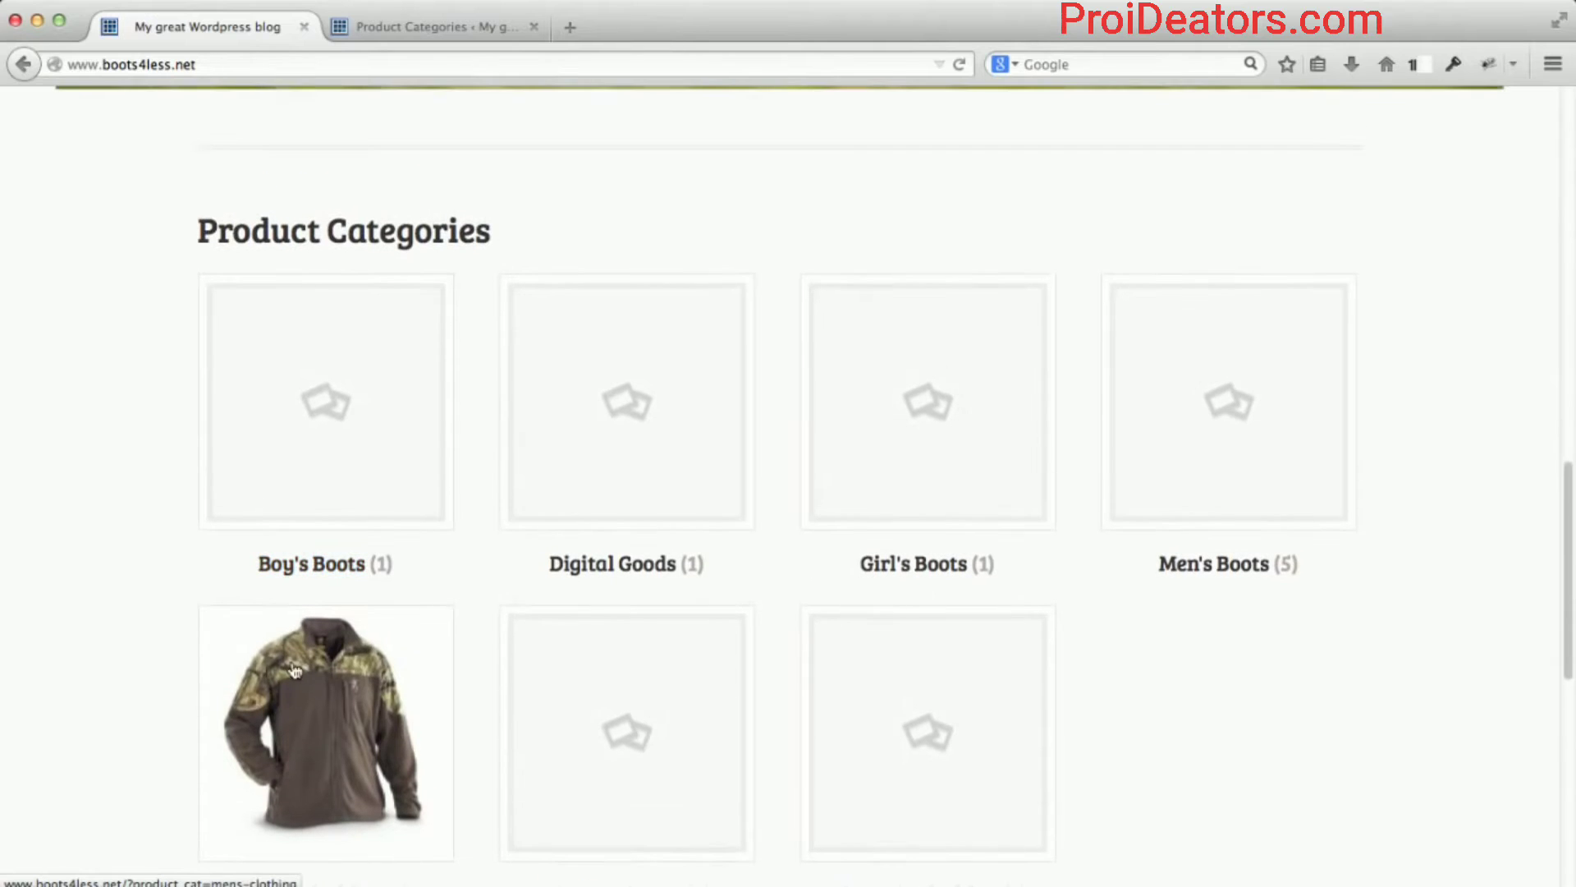
scroll(297, 614, "down", 1)
scroll(267, 645, "up", 1)
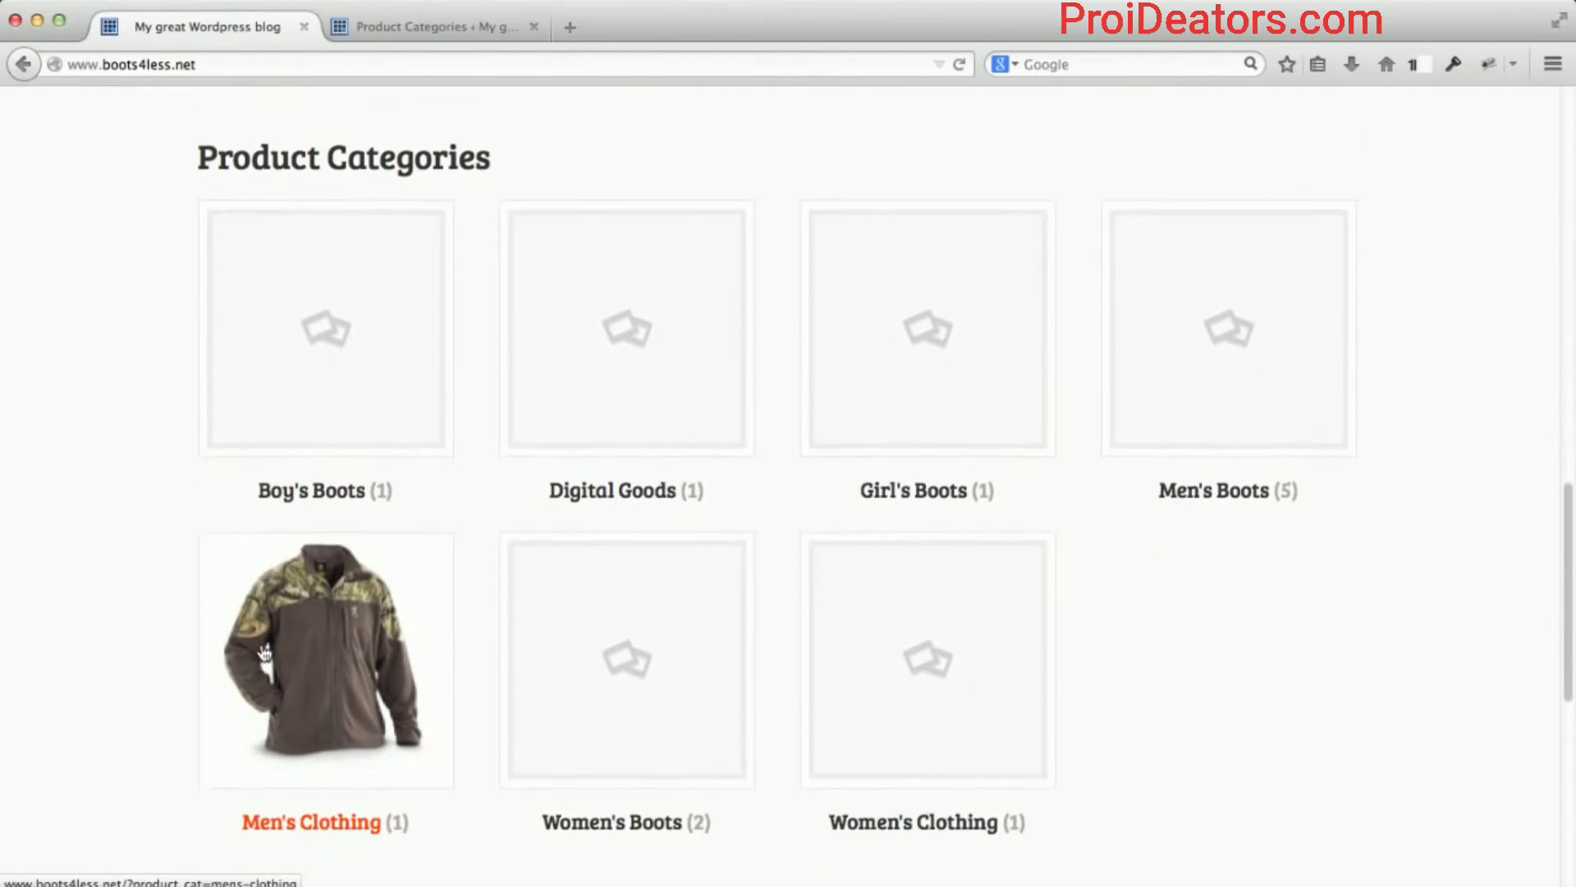
scroll(267, 642, "down", 2)
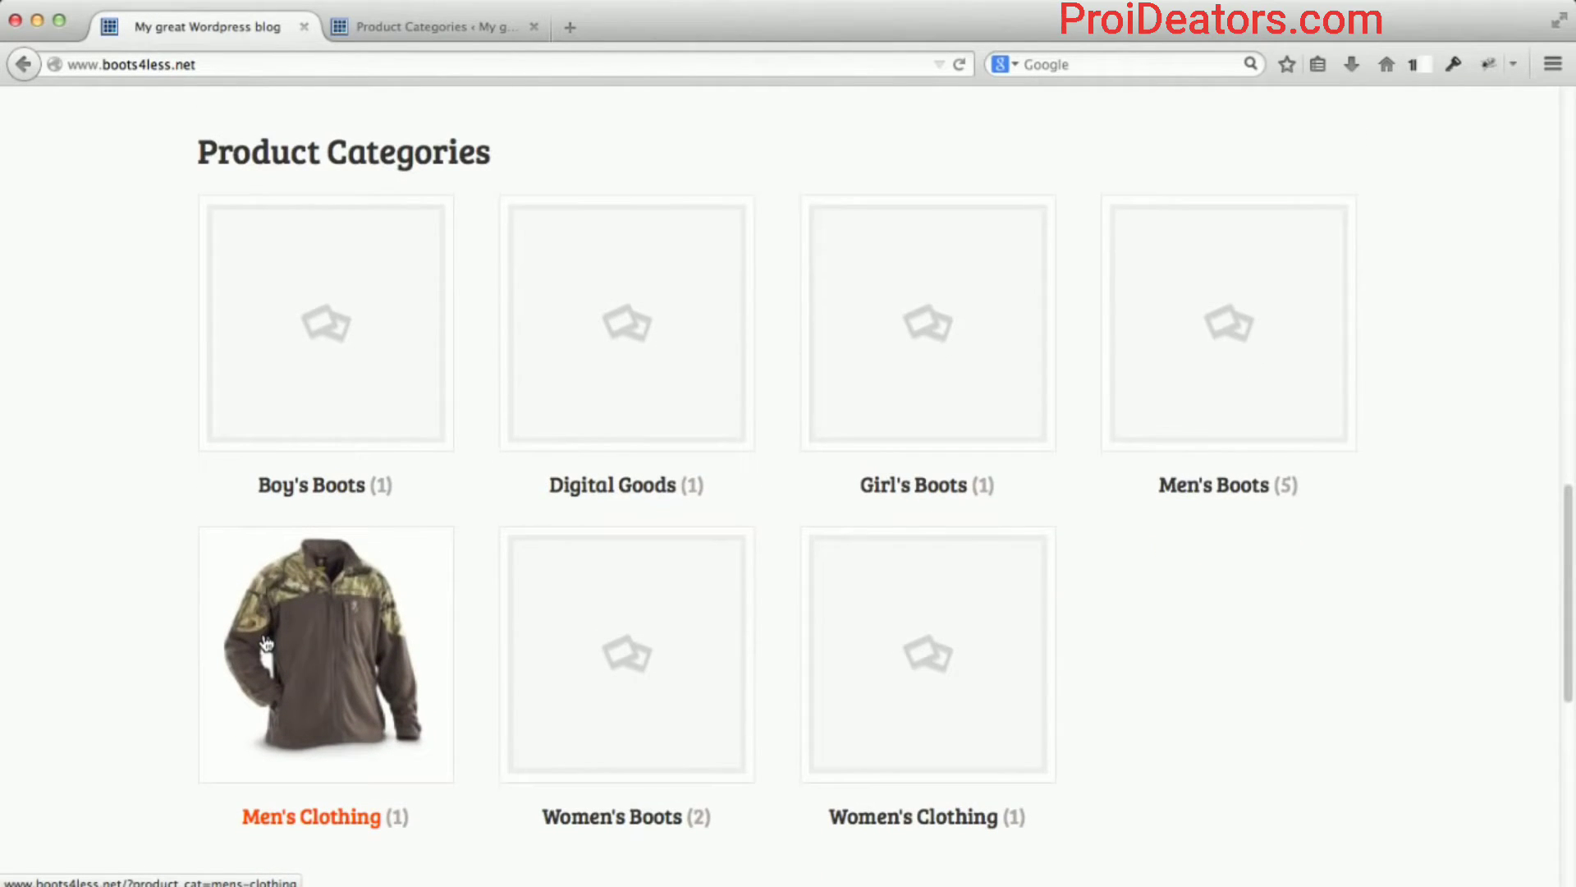
scroll(353, 640, "up", 1)
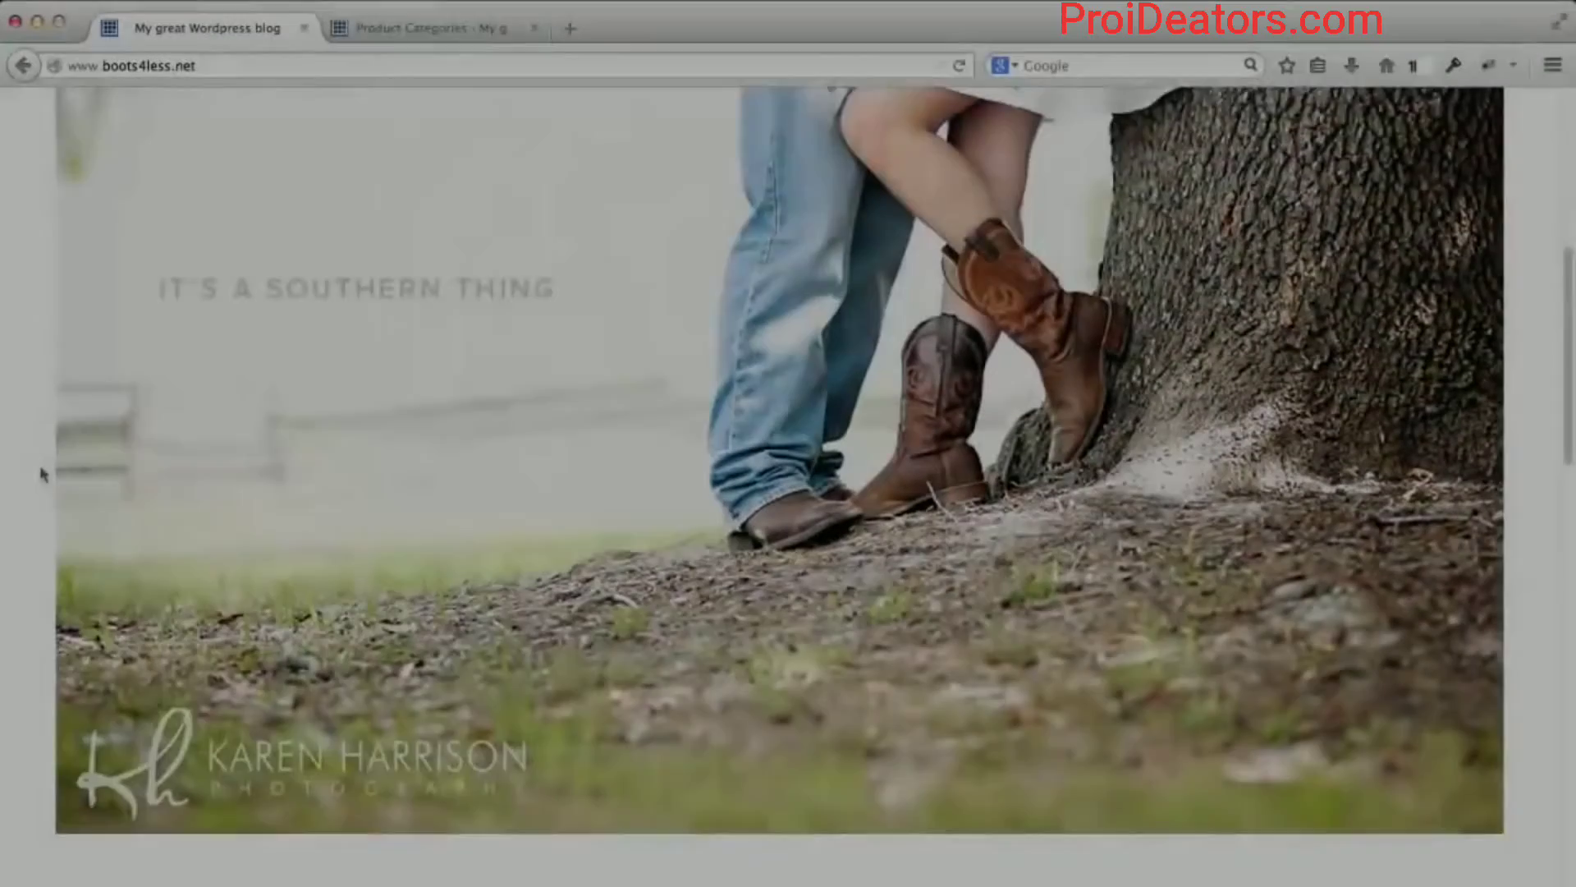
scroll(41, 468, "down", 3)
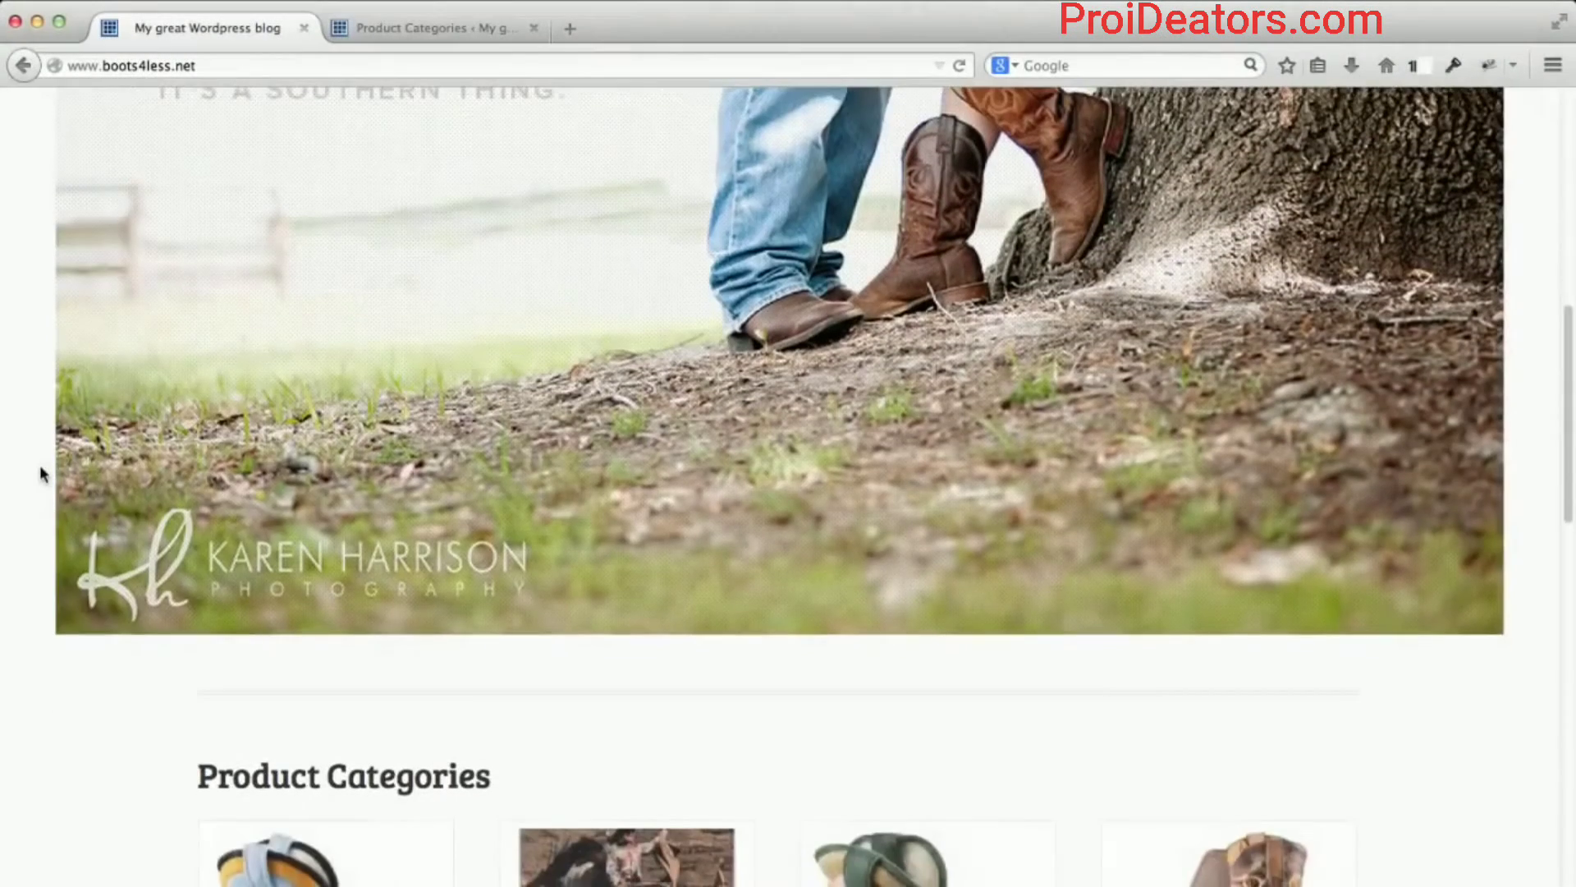
scroll(43, 473, "down", 6)
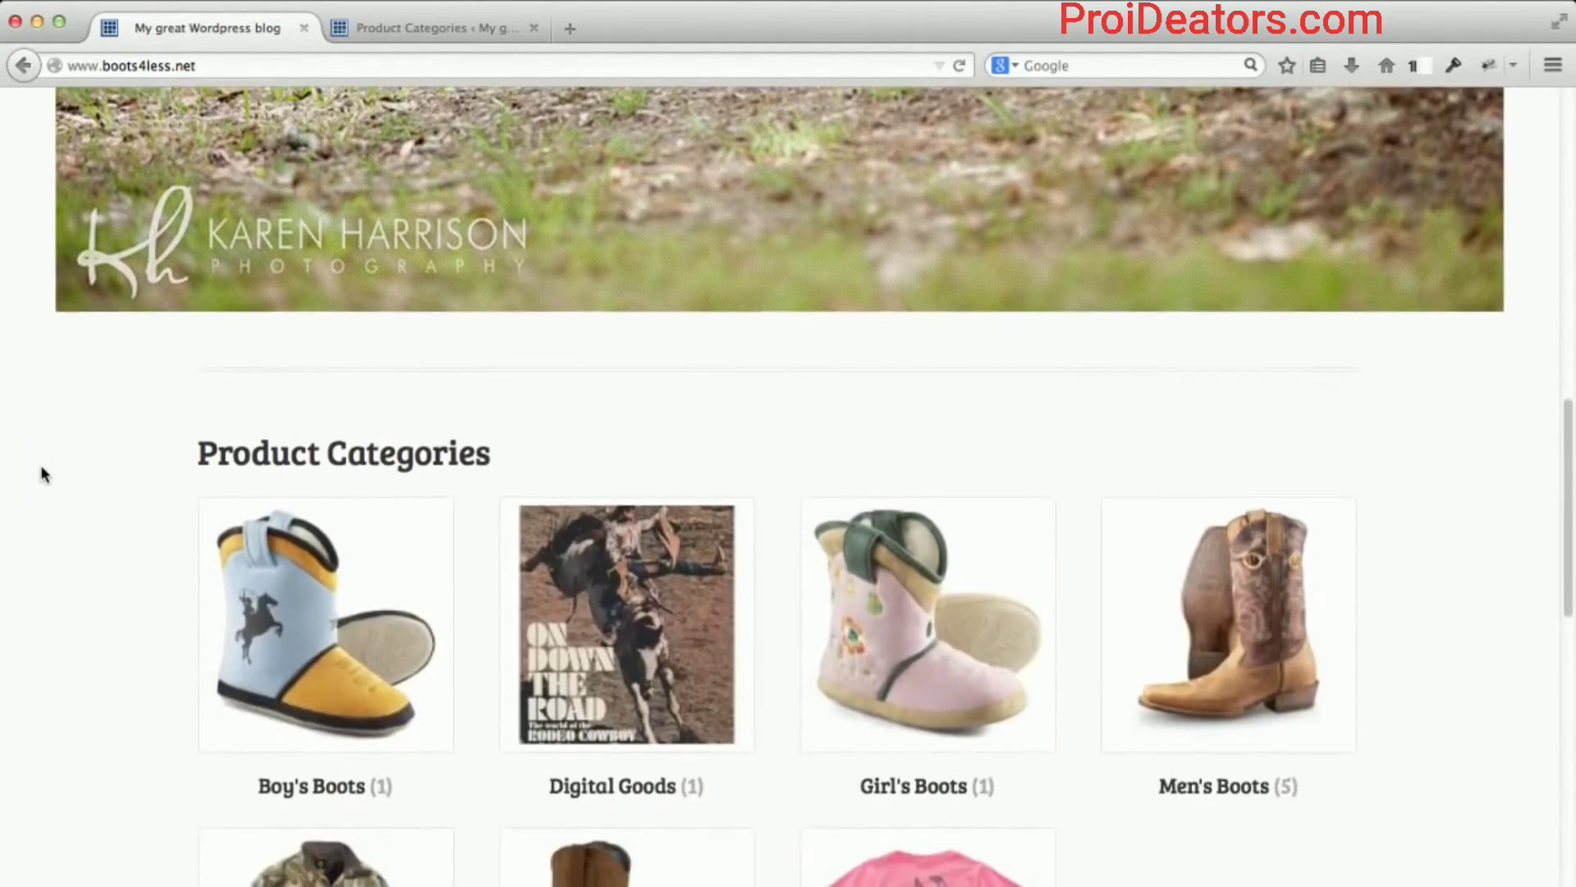
scroll(43, 473, "down", 3)
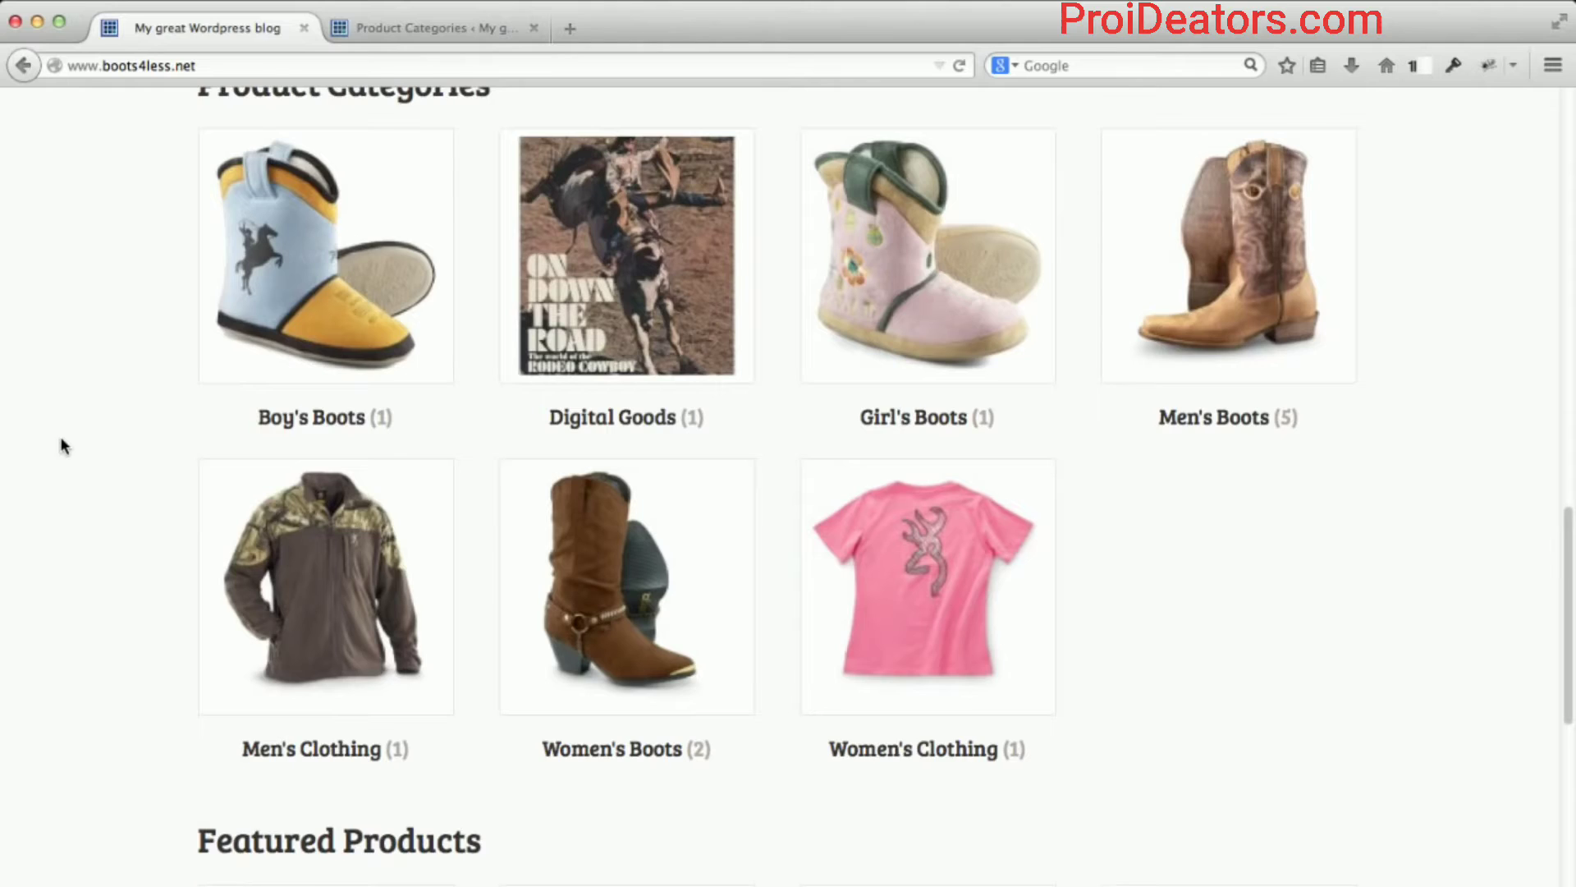
scroll(61, 444, "up", 1)
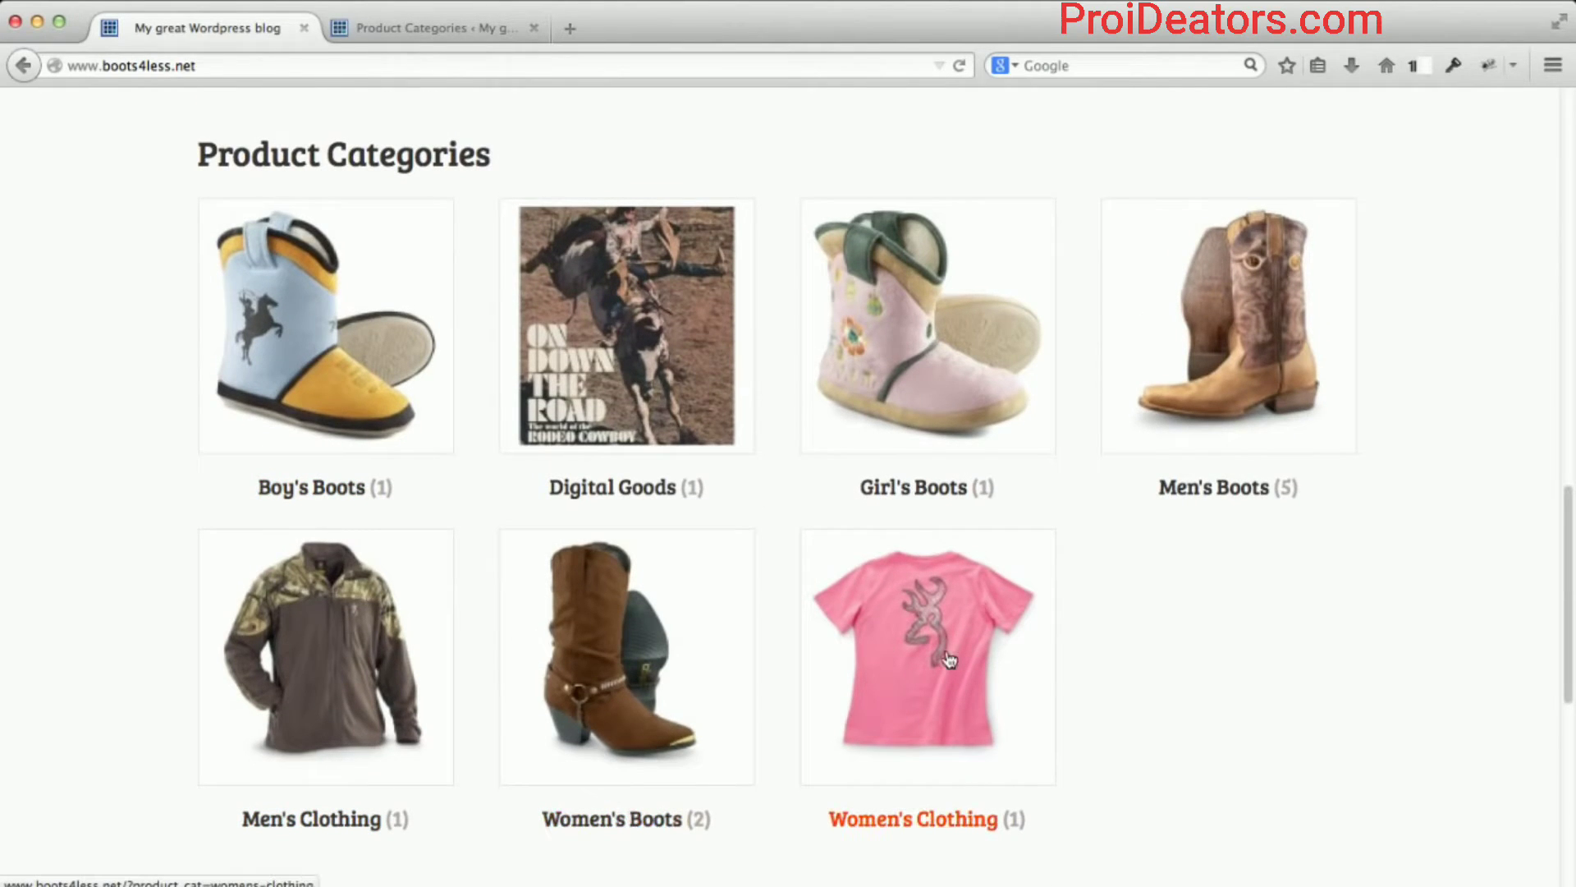
scroll(1423, 512, "down", 3)
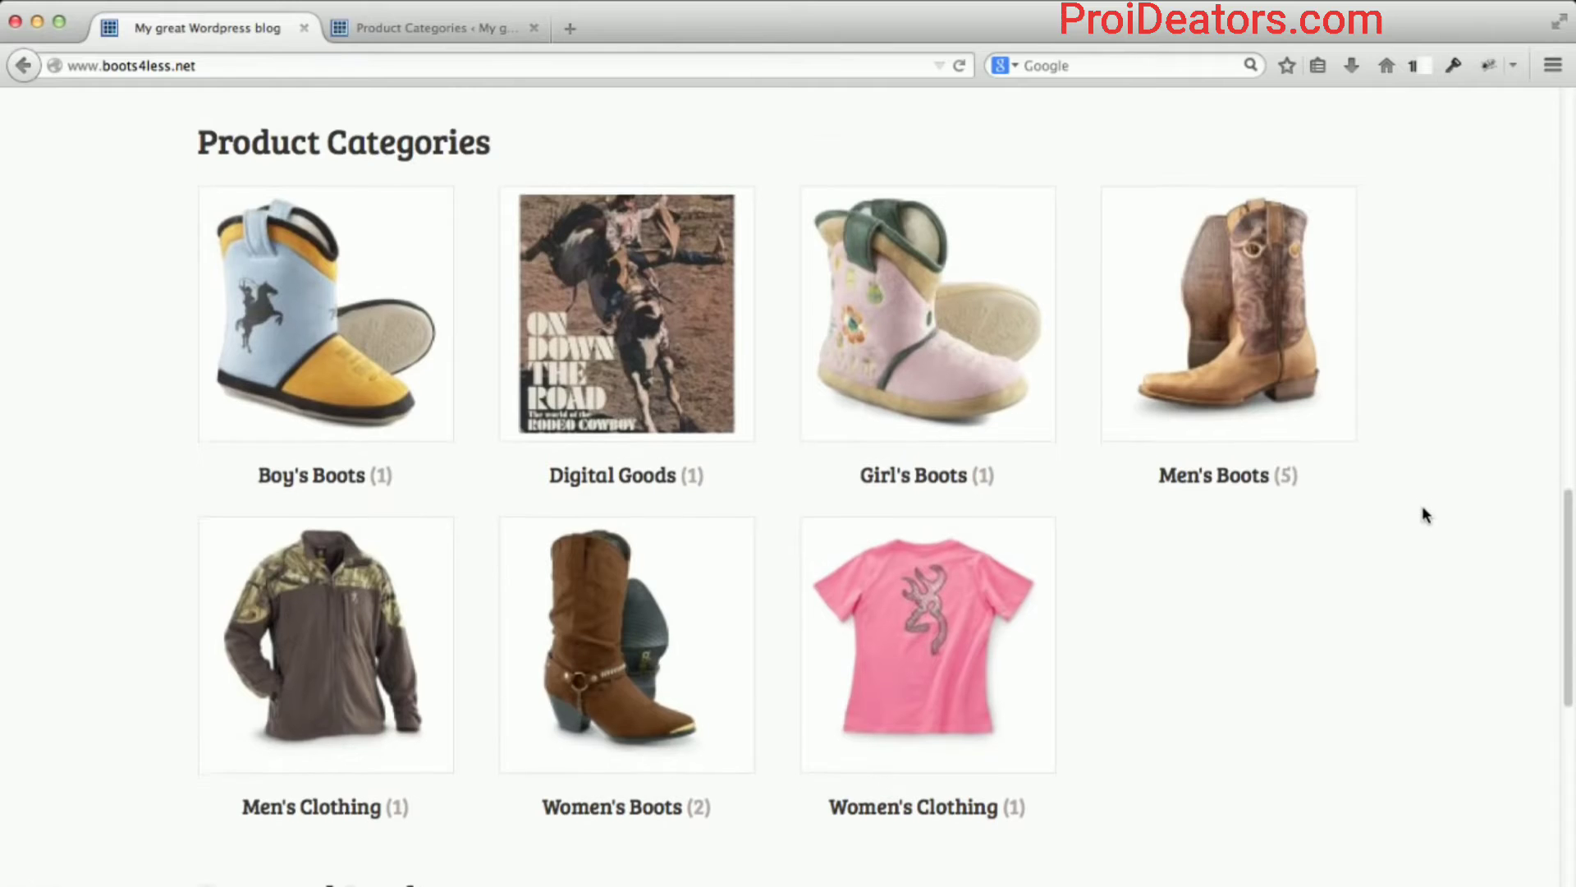
scroll(1423, 512, "down", 6)
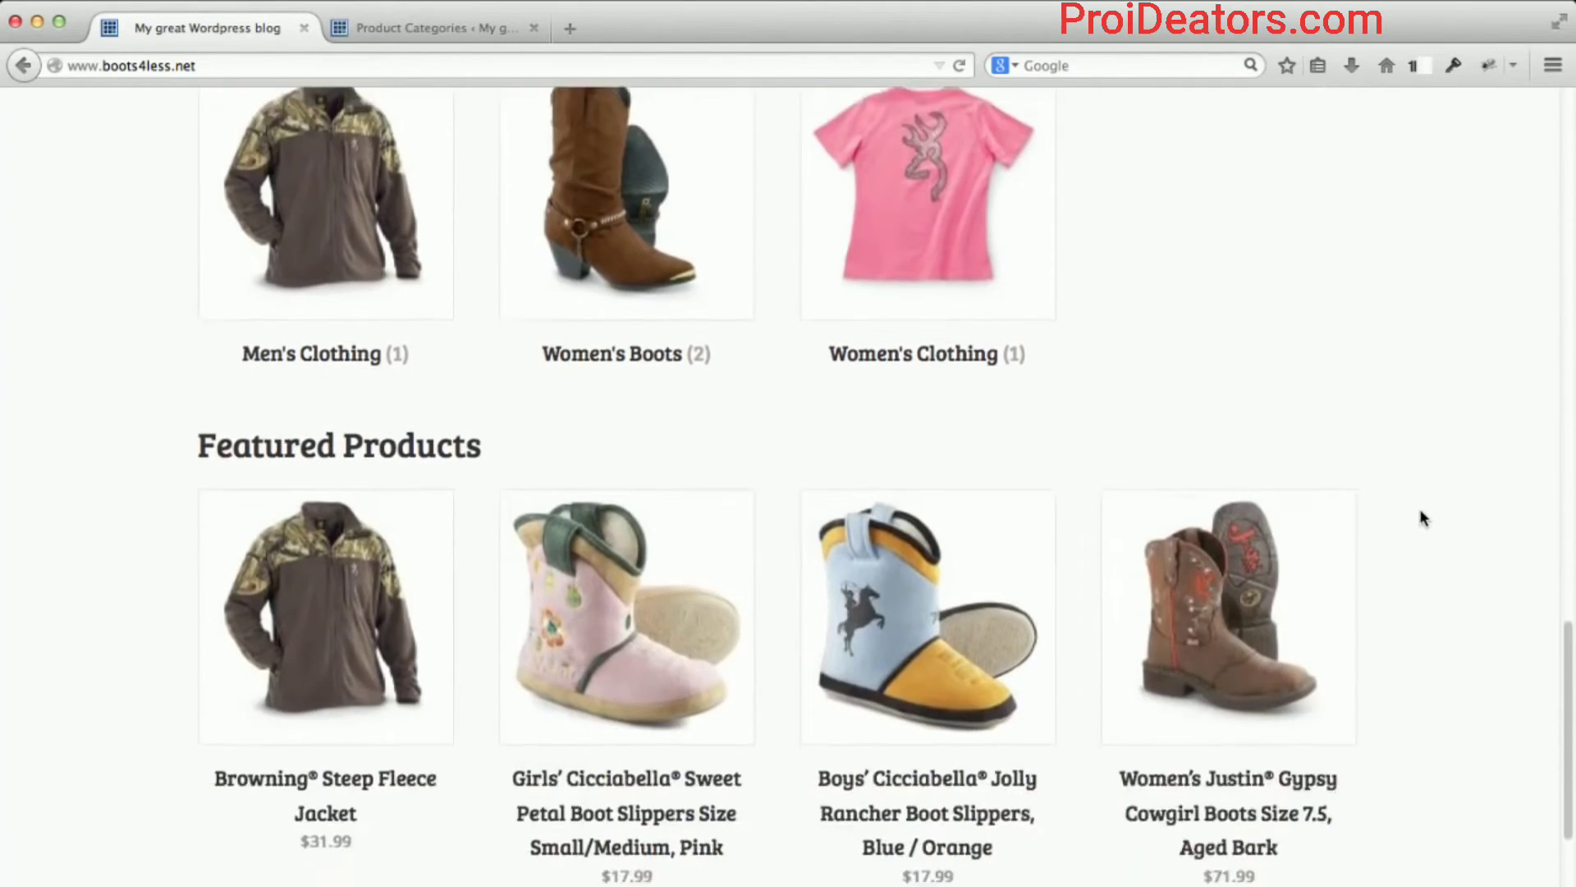
scroll(328, 486, "up", 8)
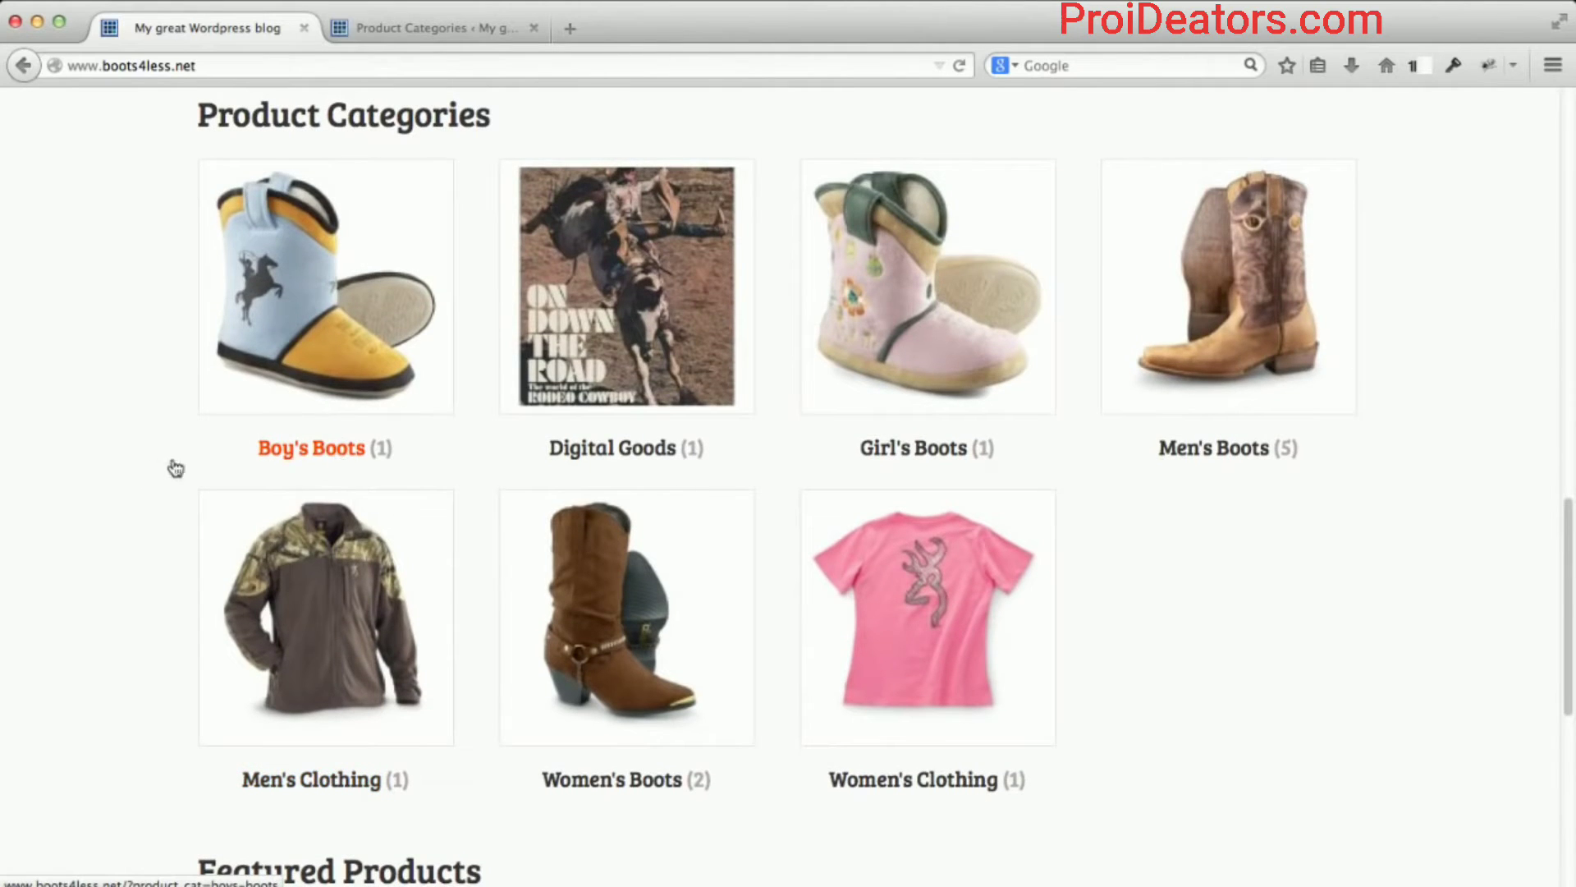
scroll(137, 458, "up", 1)
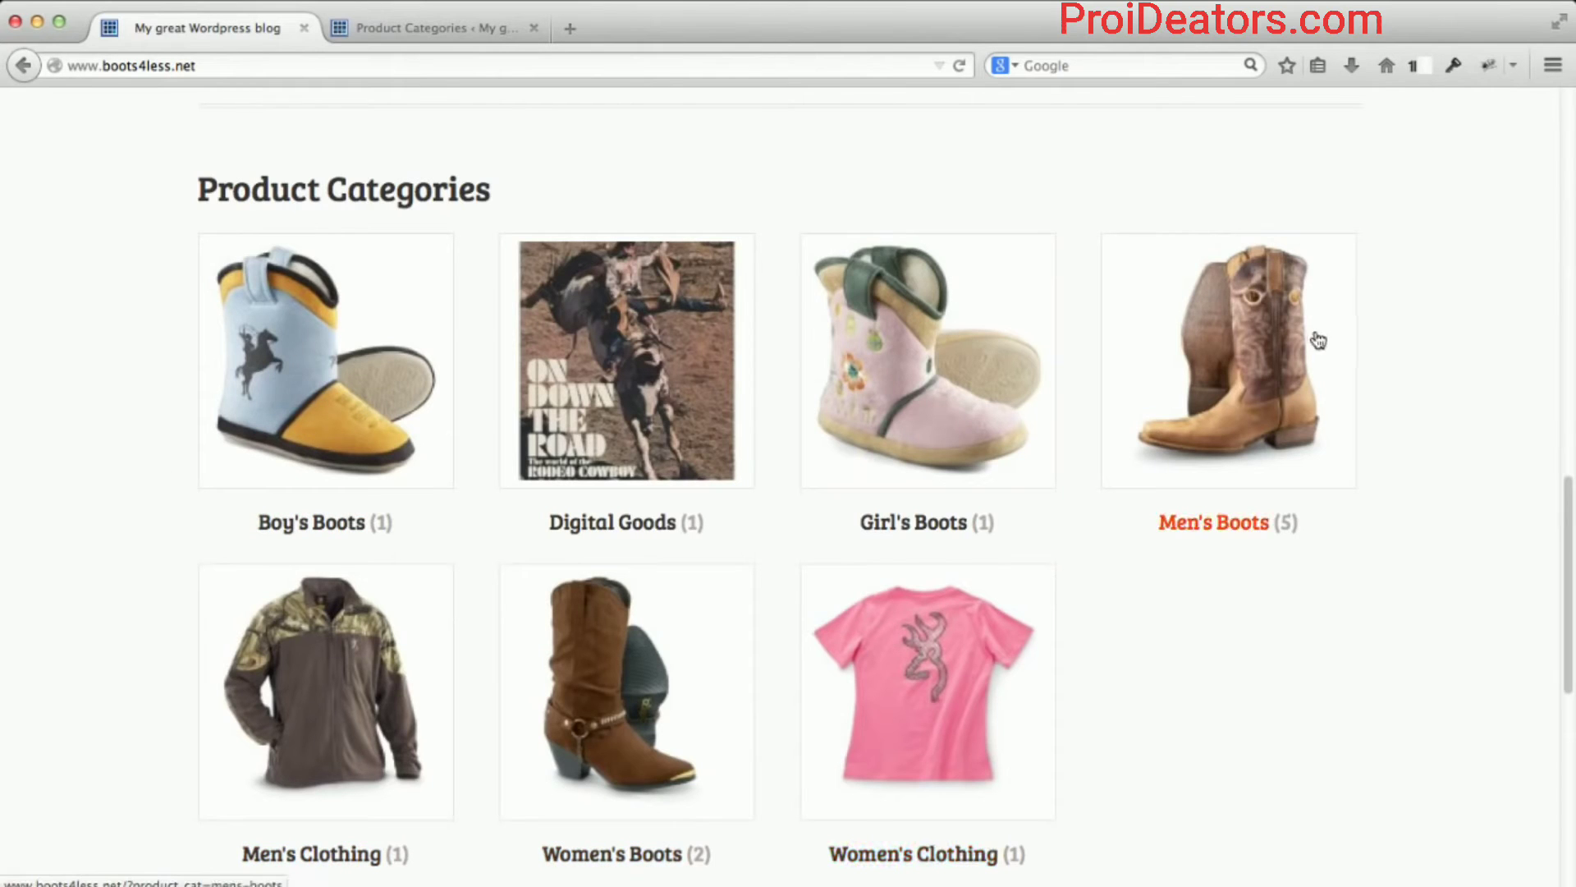
Open the Men's Boots category page and review its 5 boots, $69.99 to $314.99, and sidebar.
left_click(1278, 351)
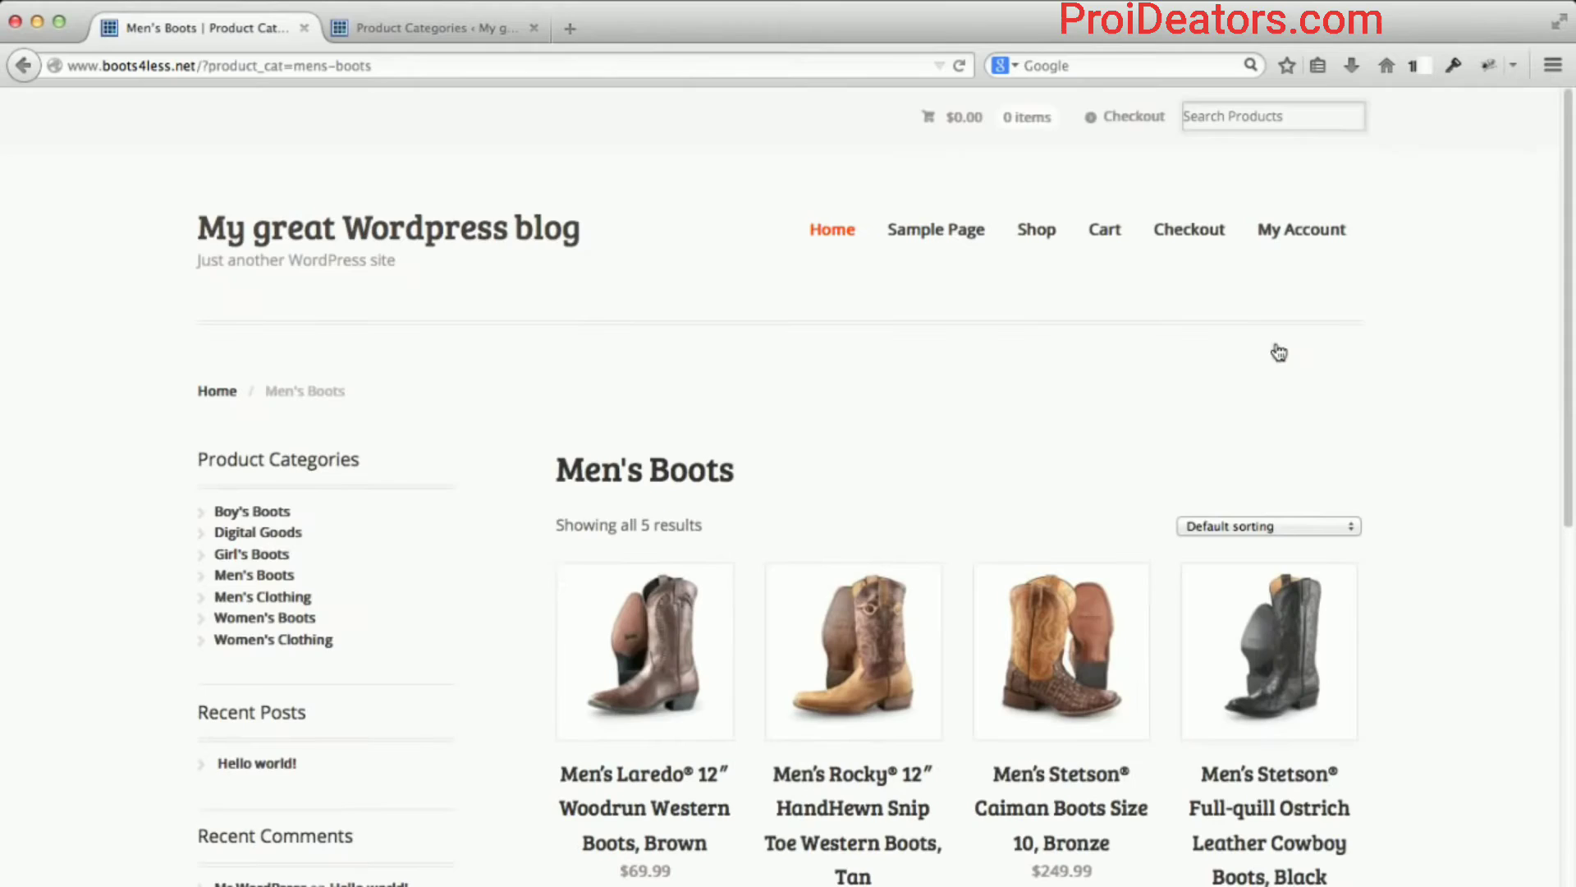
scroll(1396, 400, "down", 5)
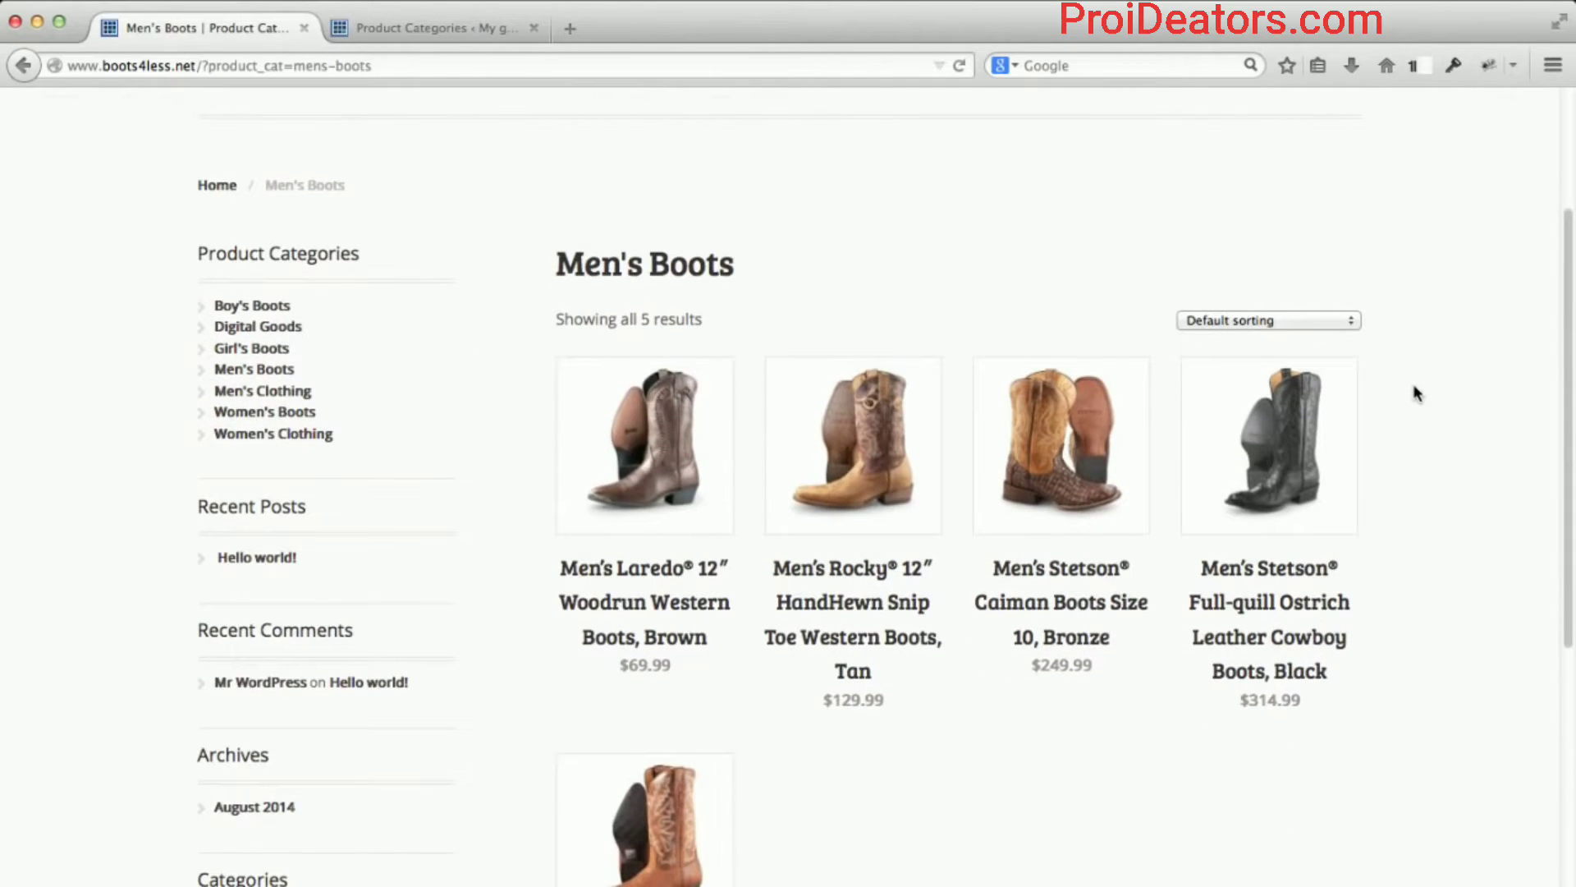
scroll(1413, 392, "down", 5)
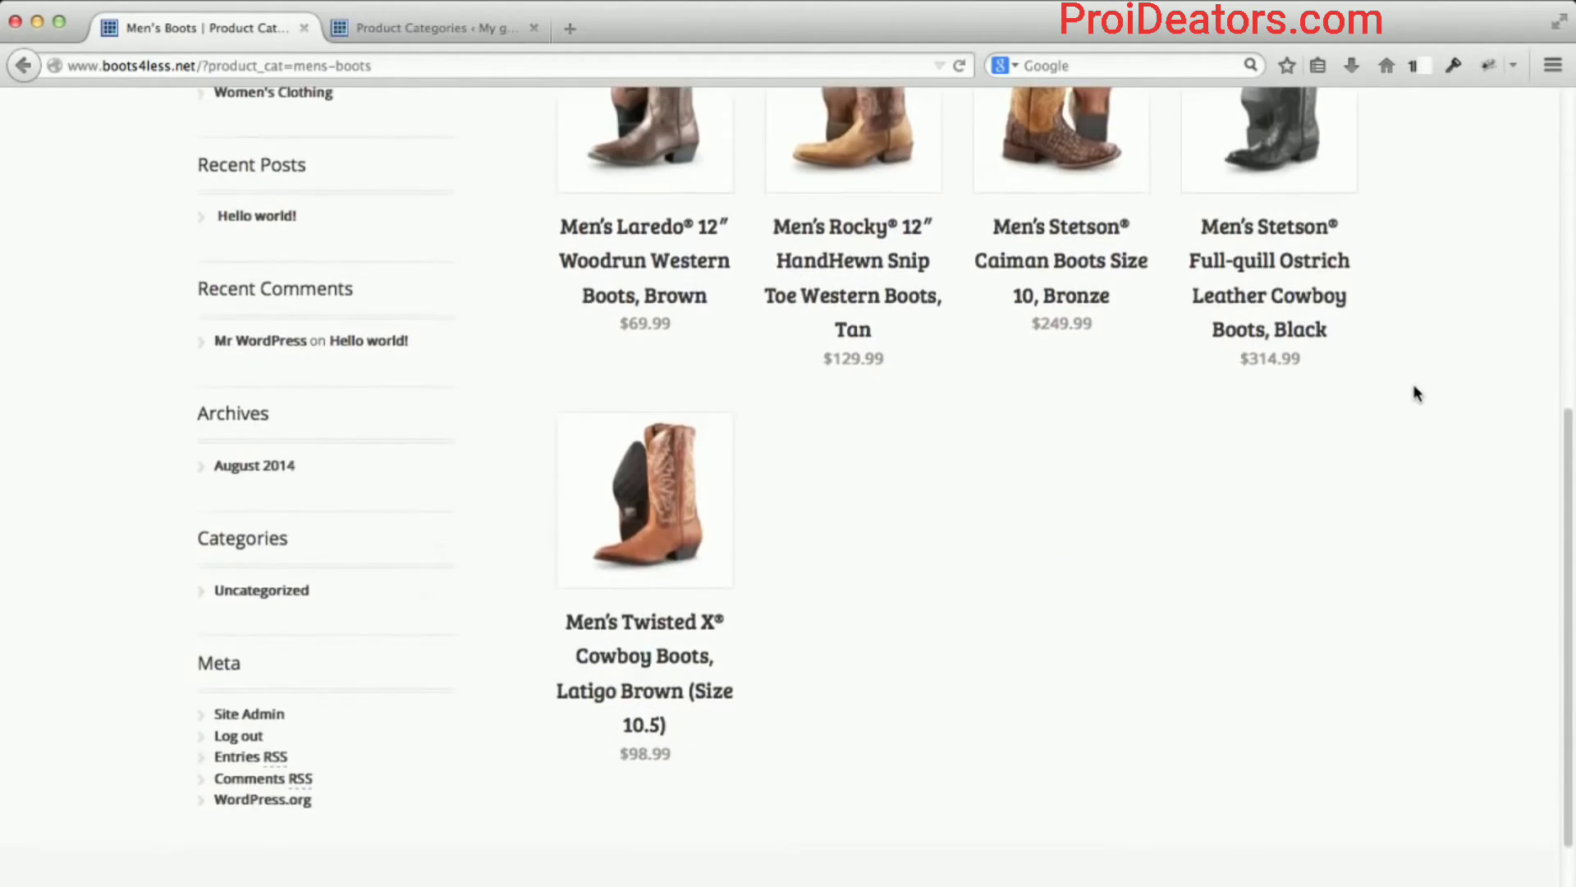
scroll(1414, 393, "up", 2)
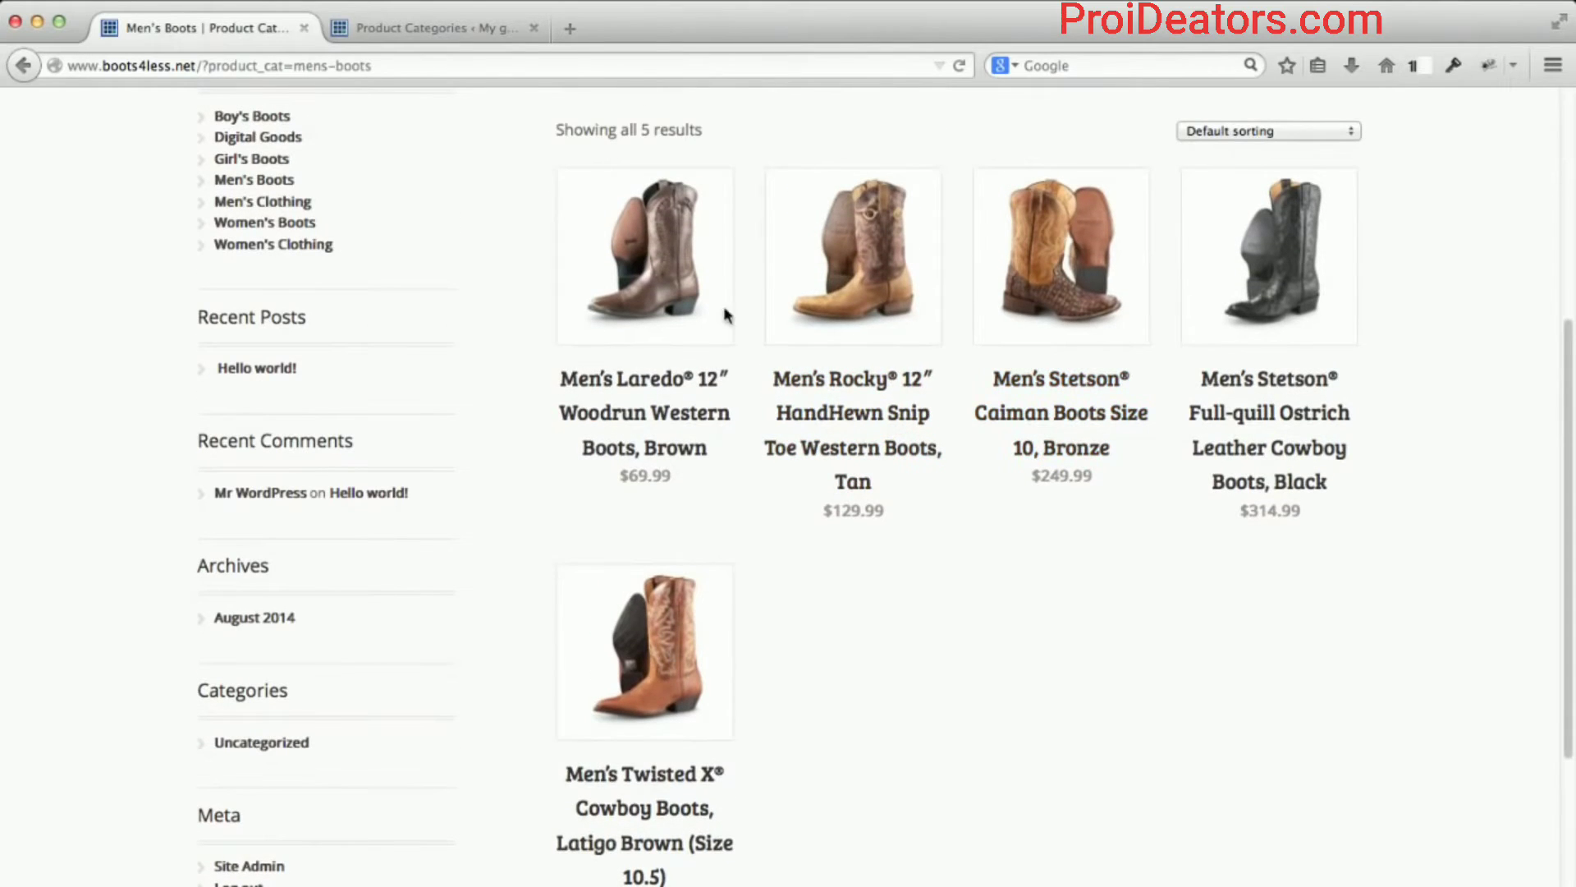
scroll(1243, 637, "up", 1)
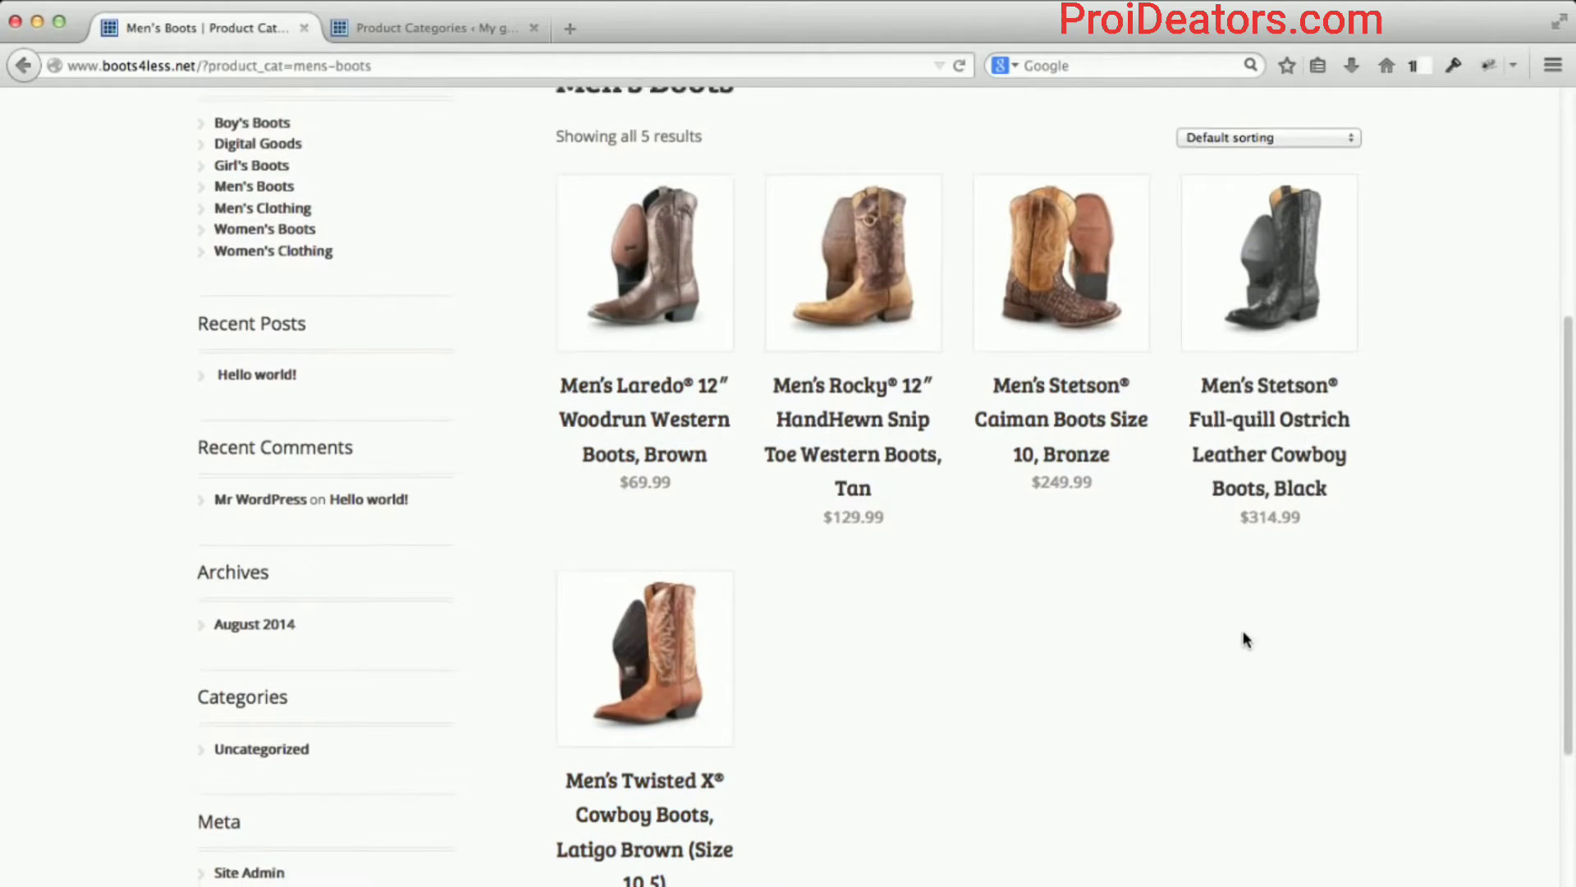
scroll(1243, 638, "up", 4)
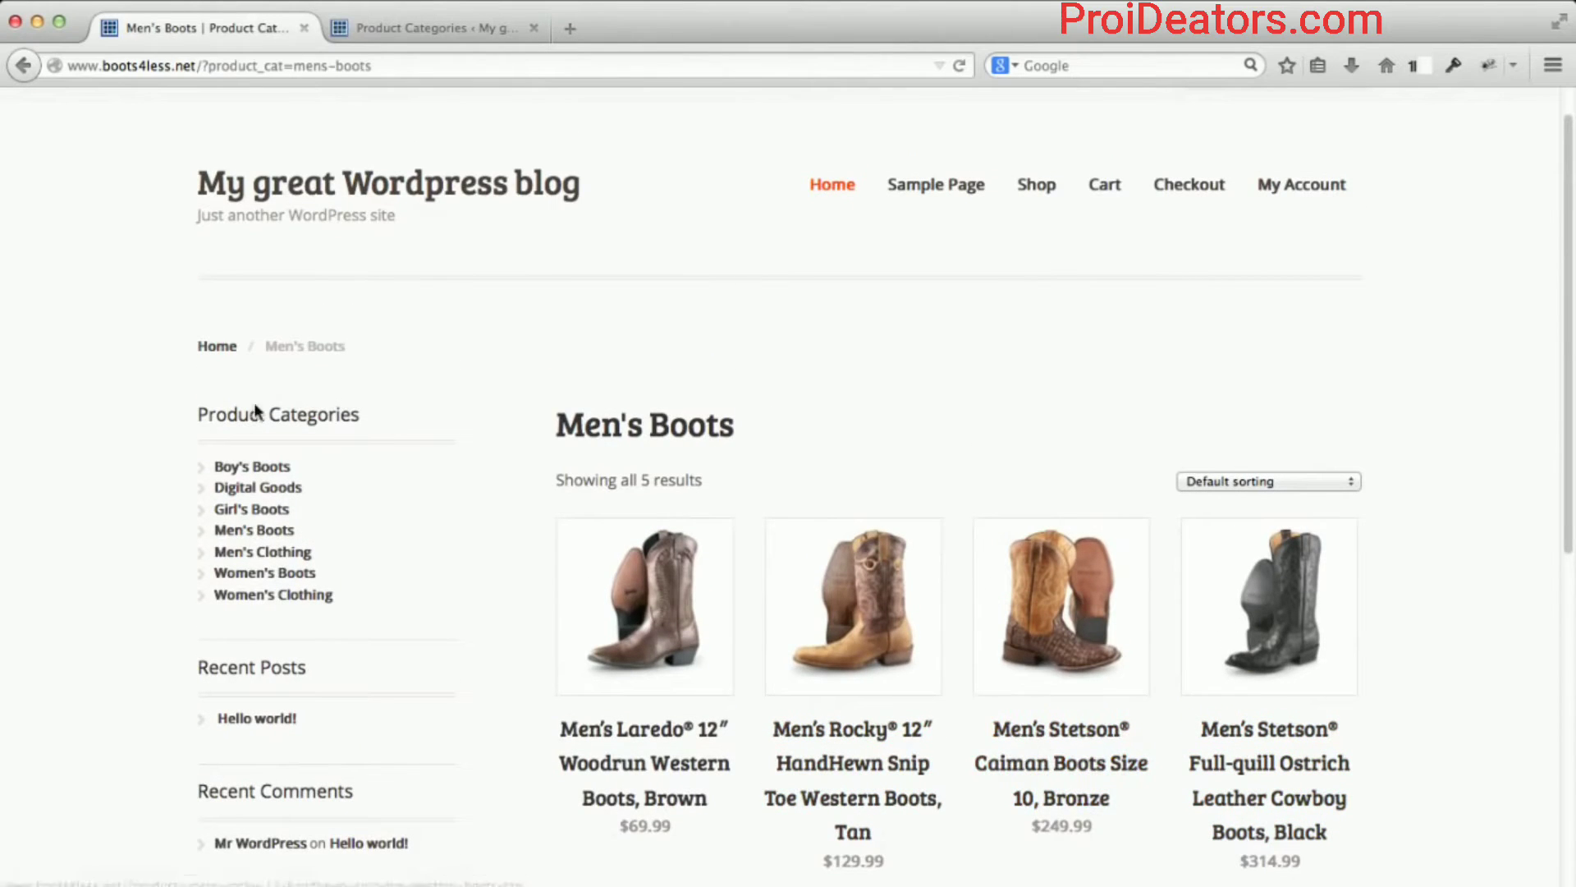
scroll(174, 530, "down", 2)
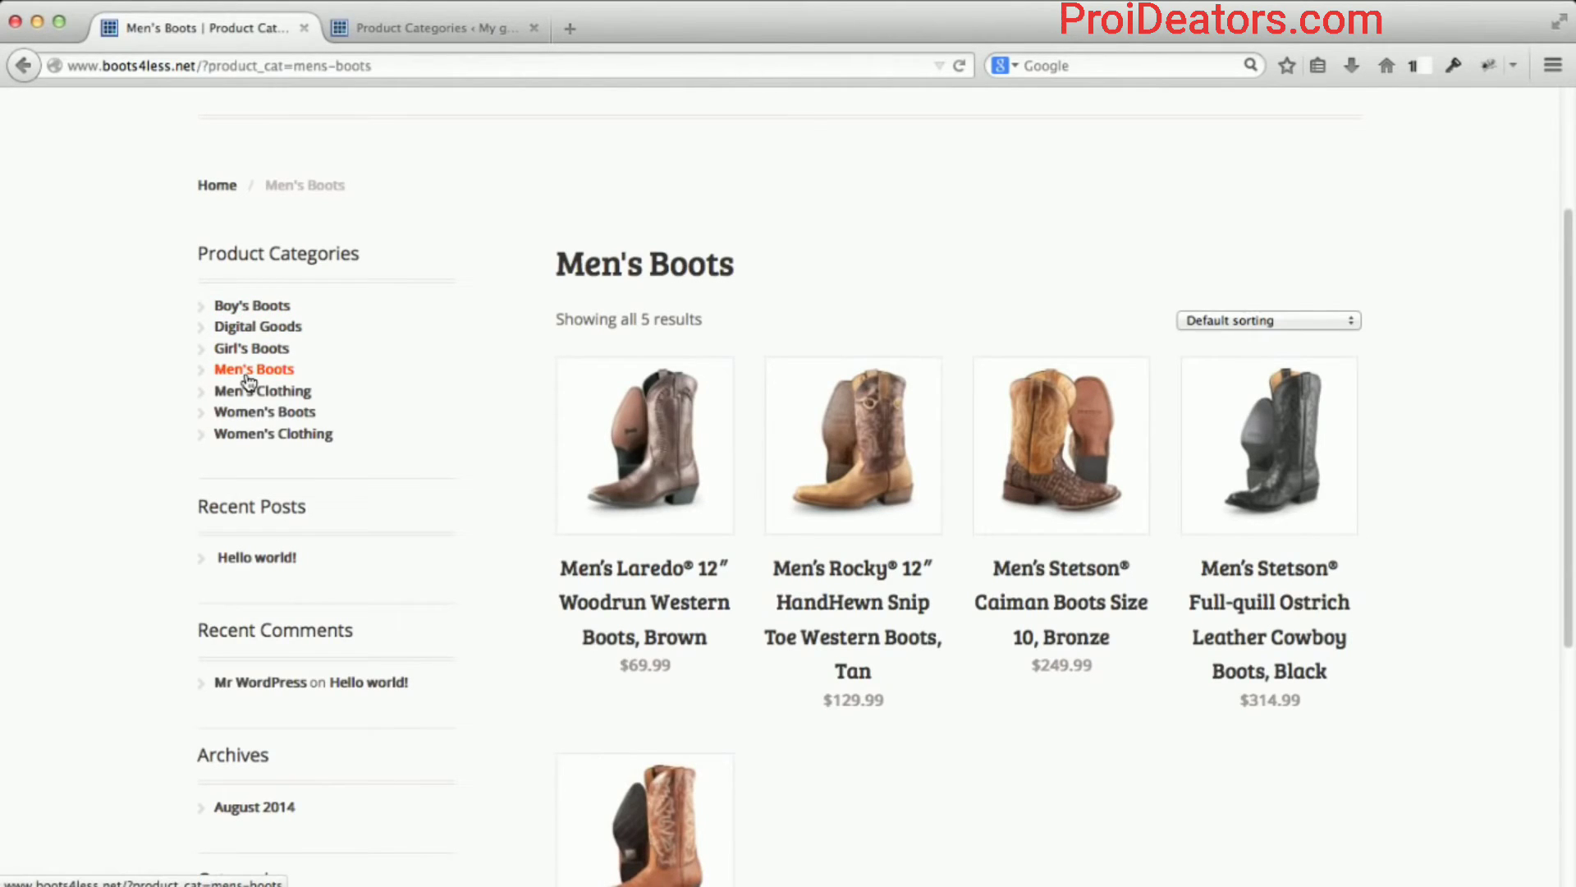
scroll(170, 361, "up", 3)
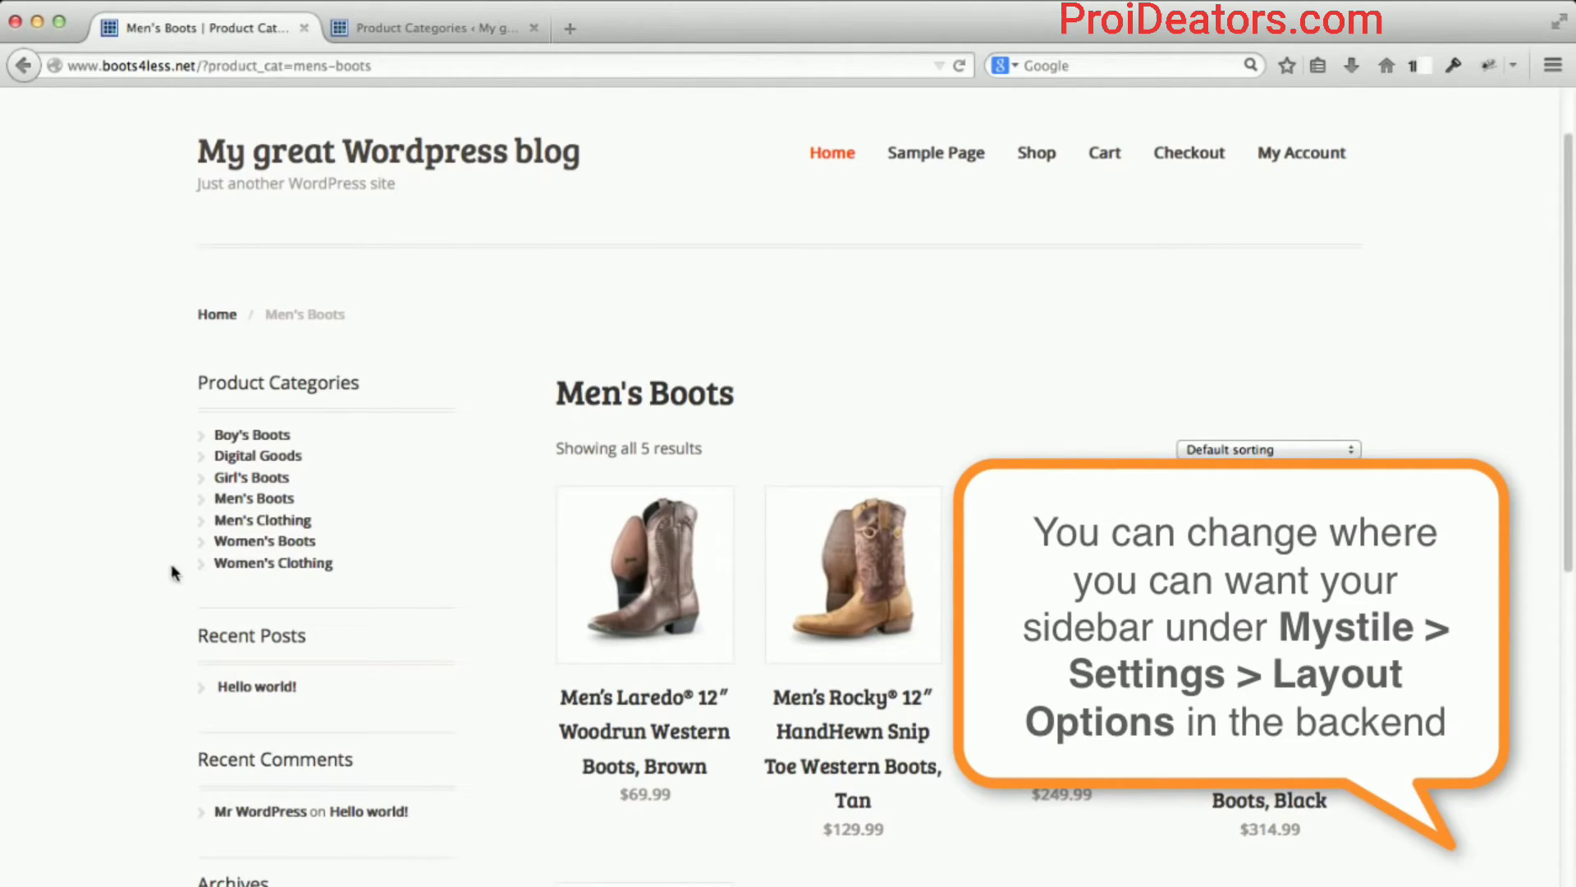
scroll(146, 568, "down", 1)
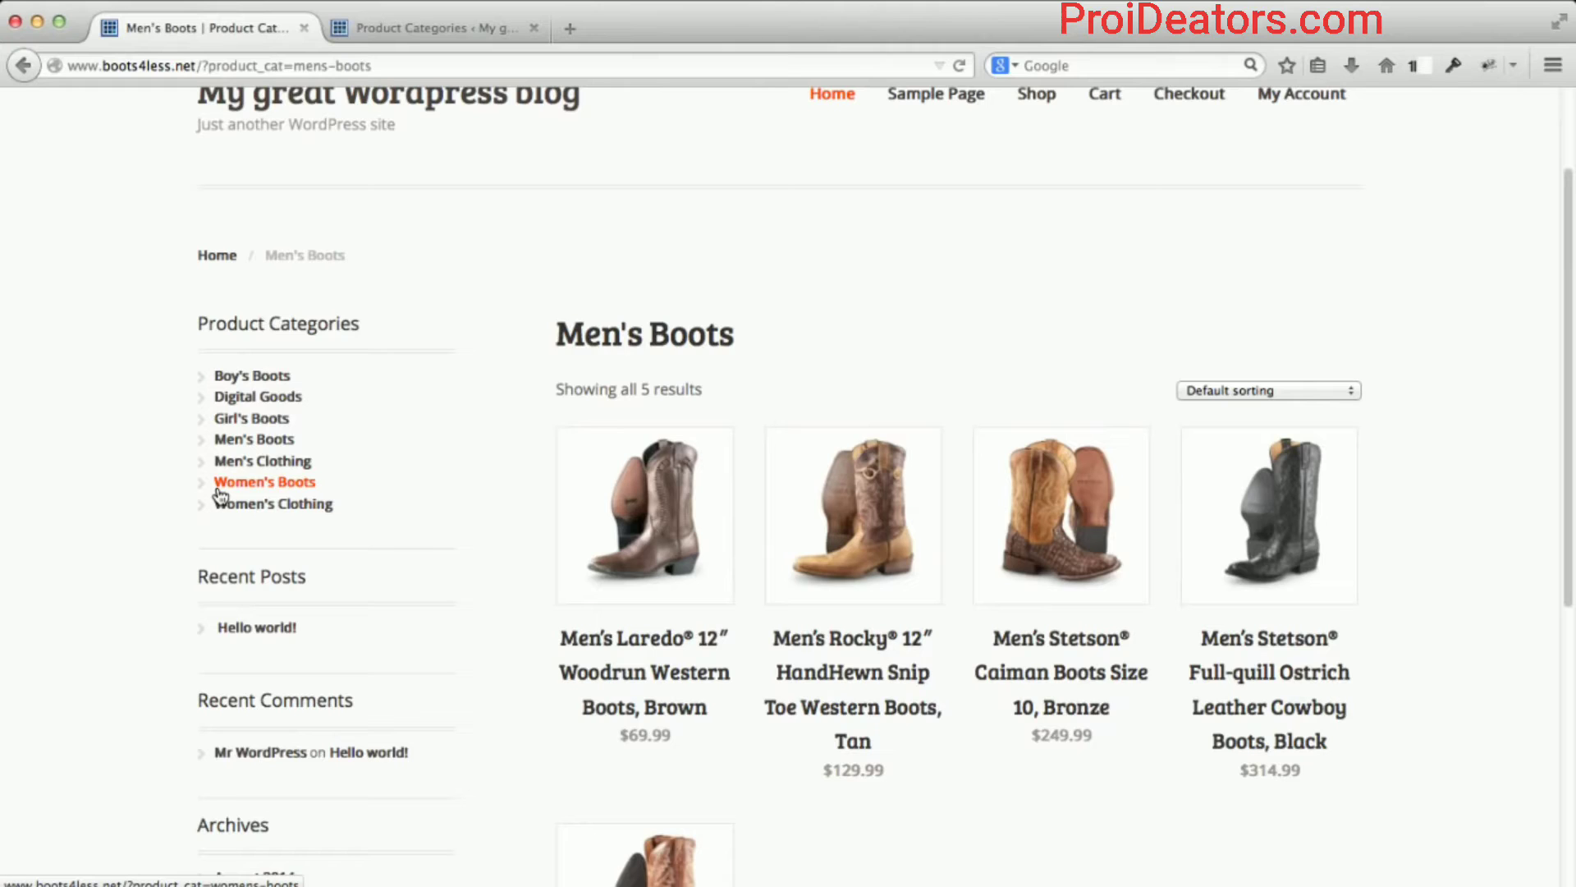
scroll(135, 506, "down", 3)
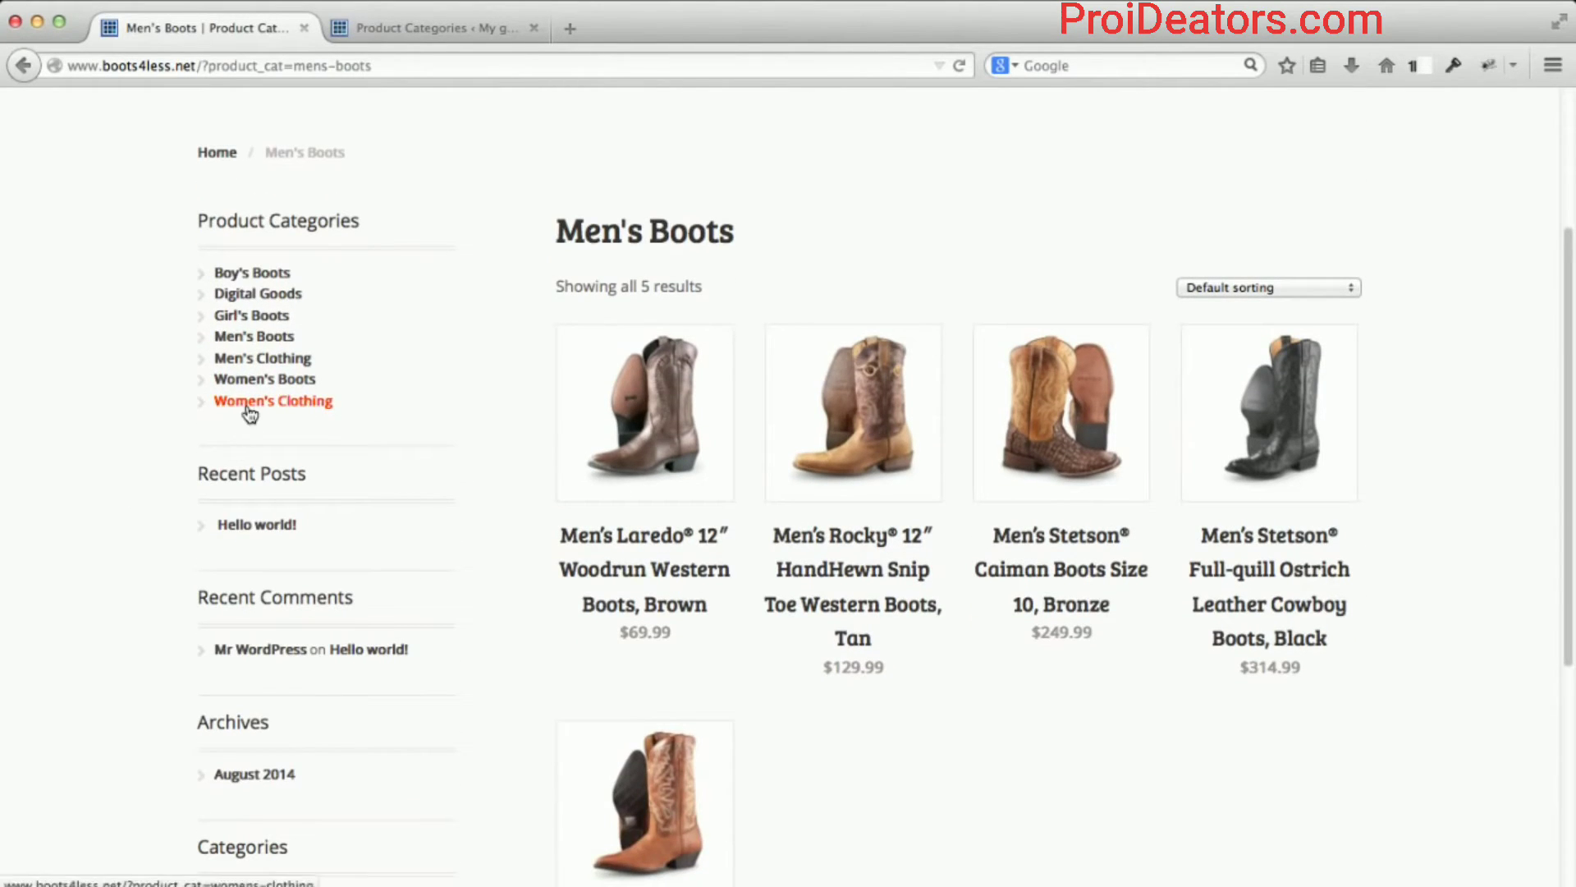
Browse the Women's Clothing and Boy's Boots category pages, then go back to admin Product Categories.
left_click(248, 408)
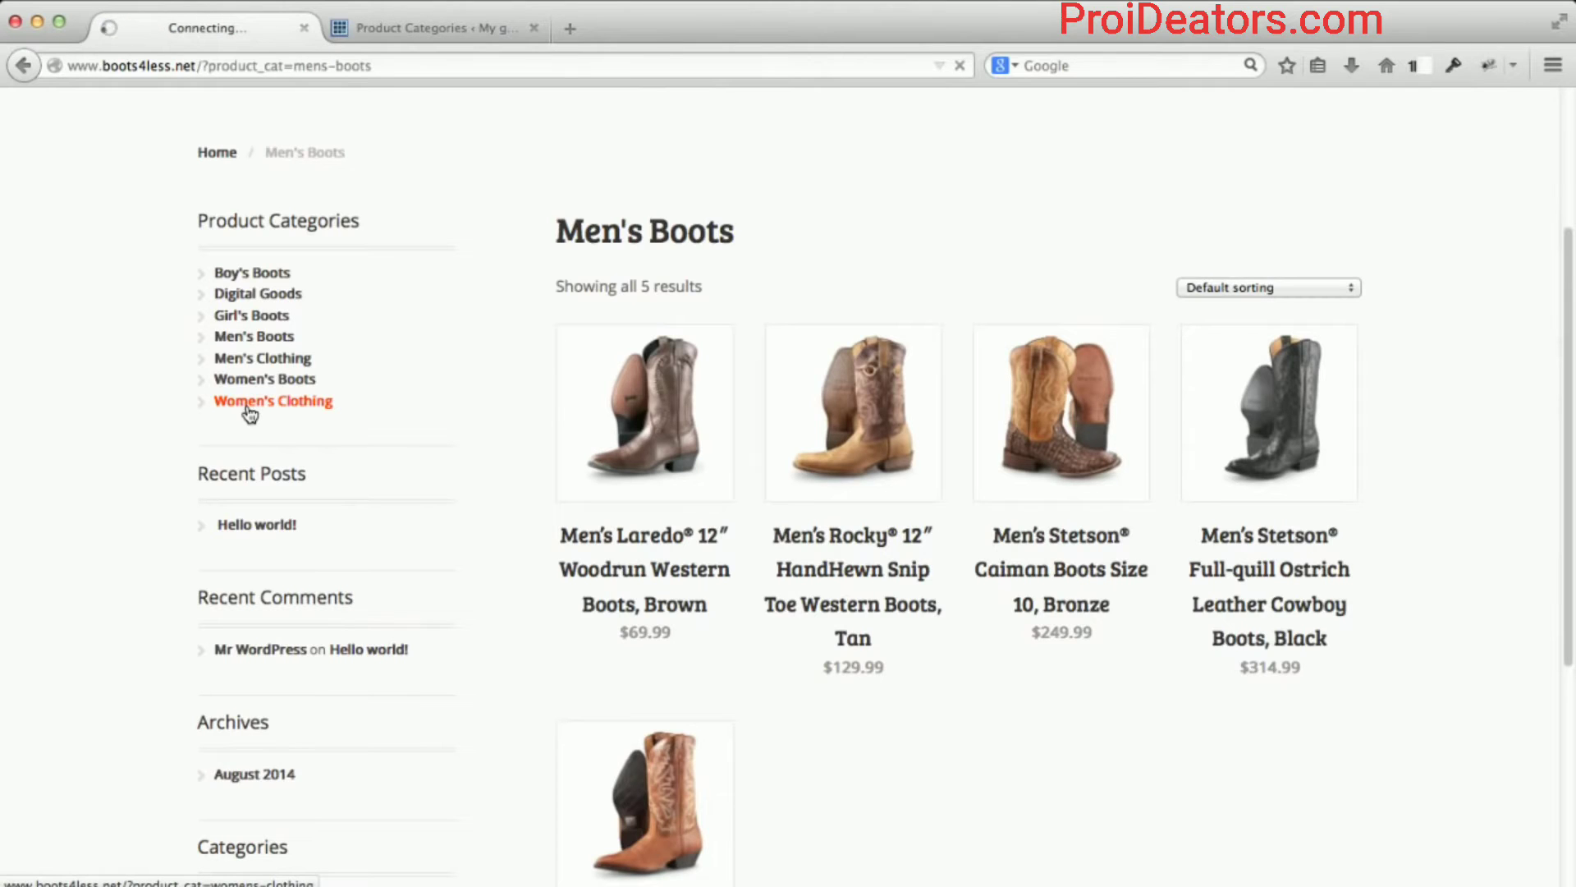
scroll(148, 539, "down", 4)
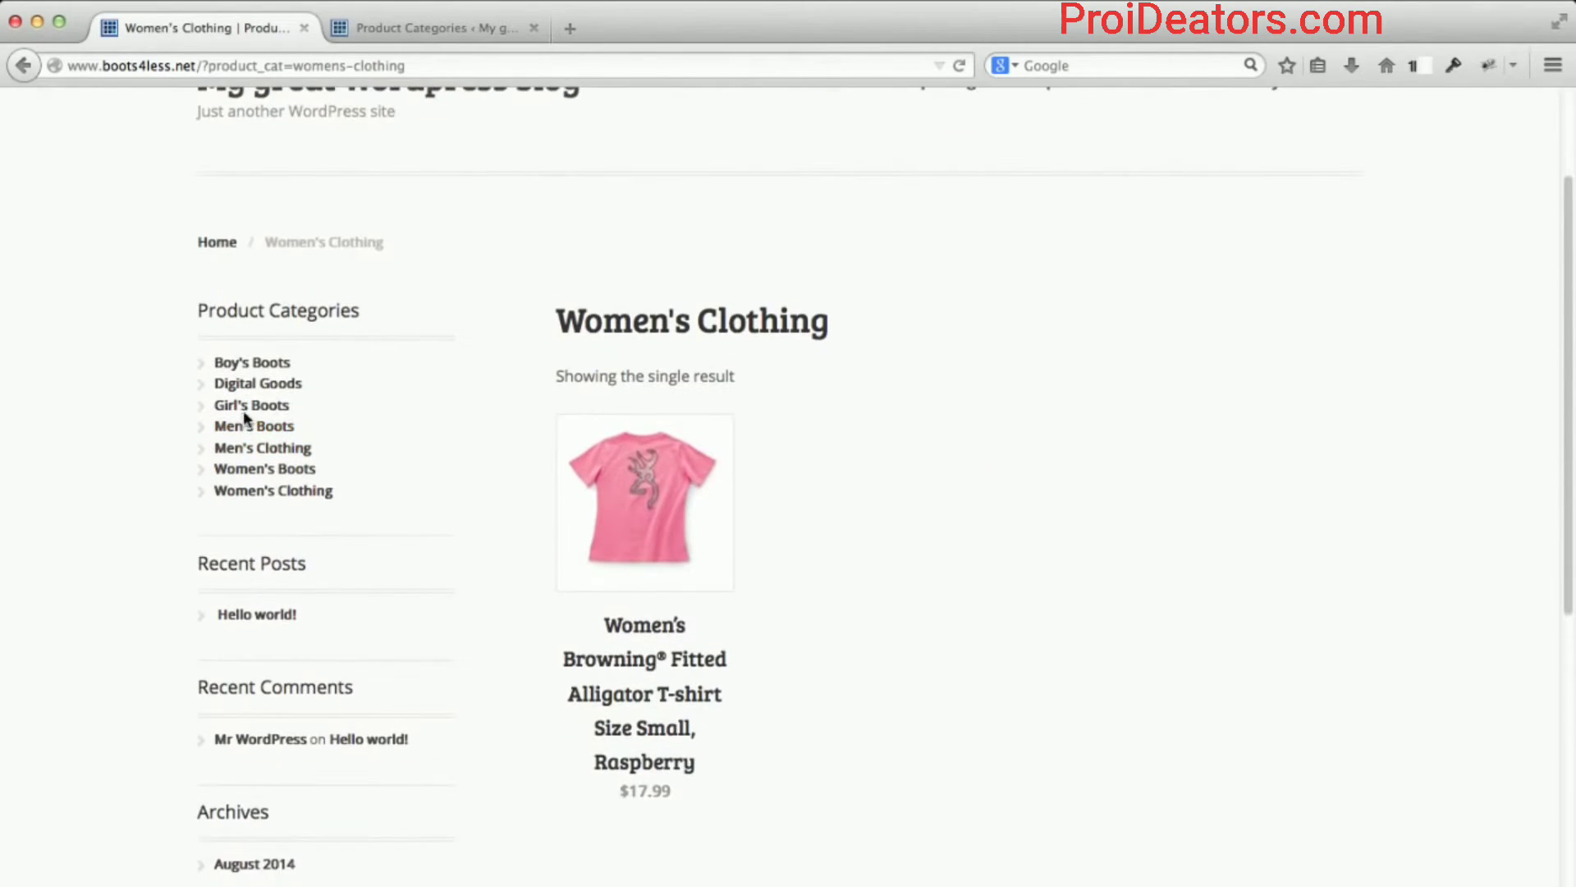
left_click(257, 366)
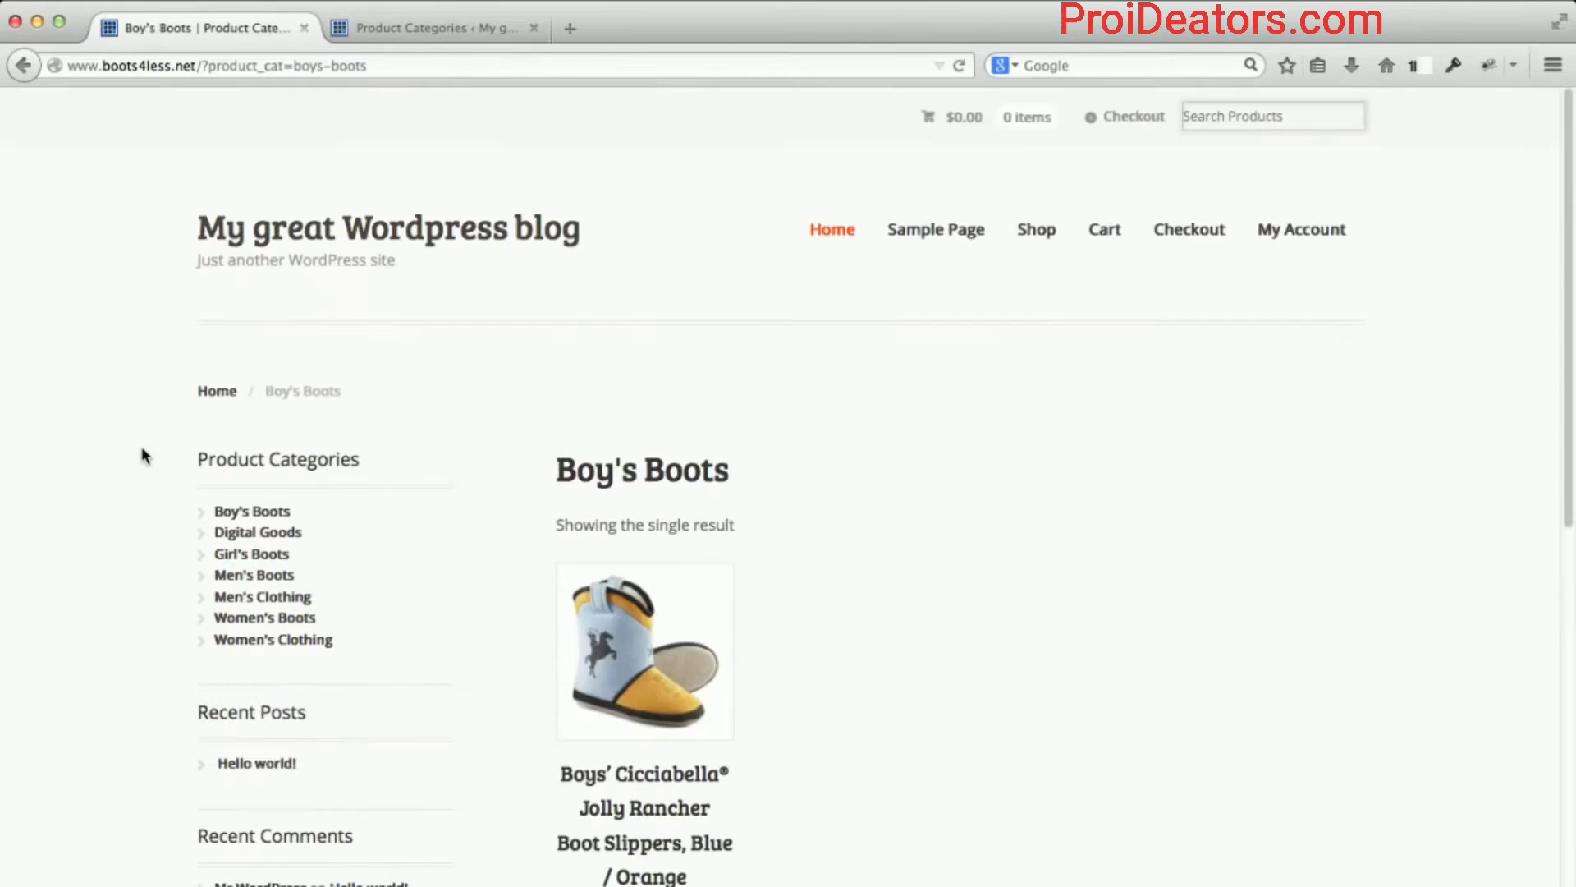
scroll(124, 470, "down", 5)
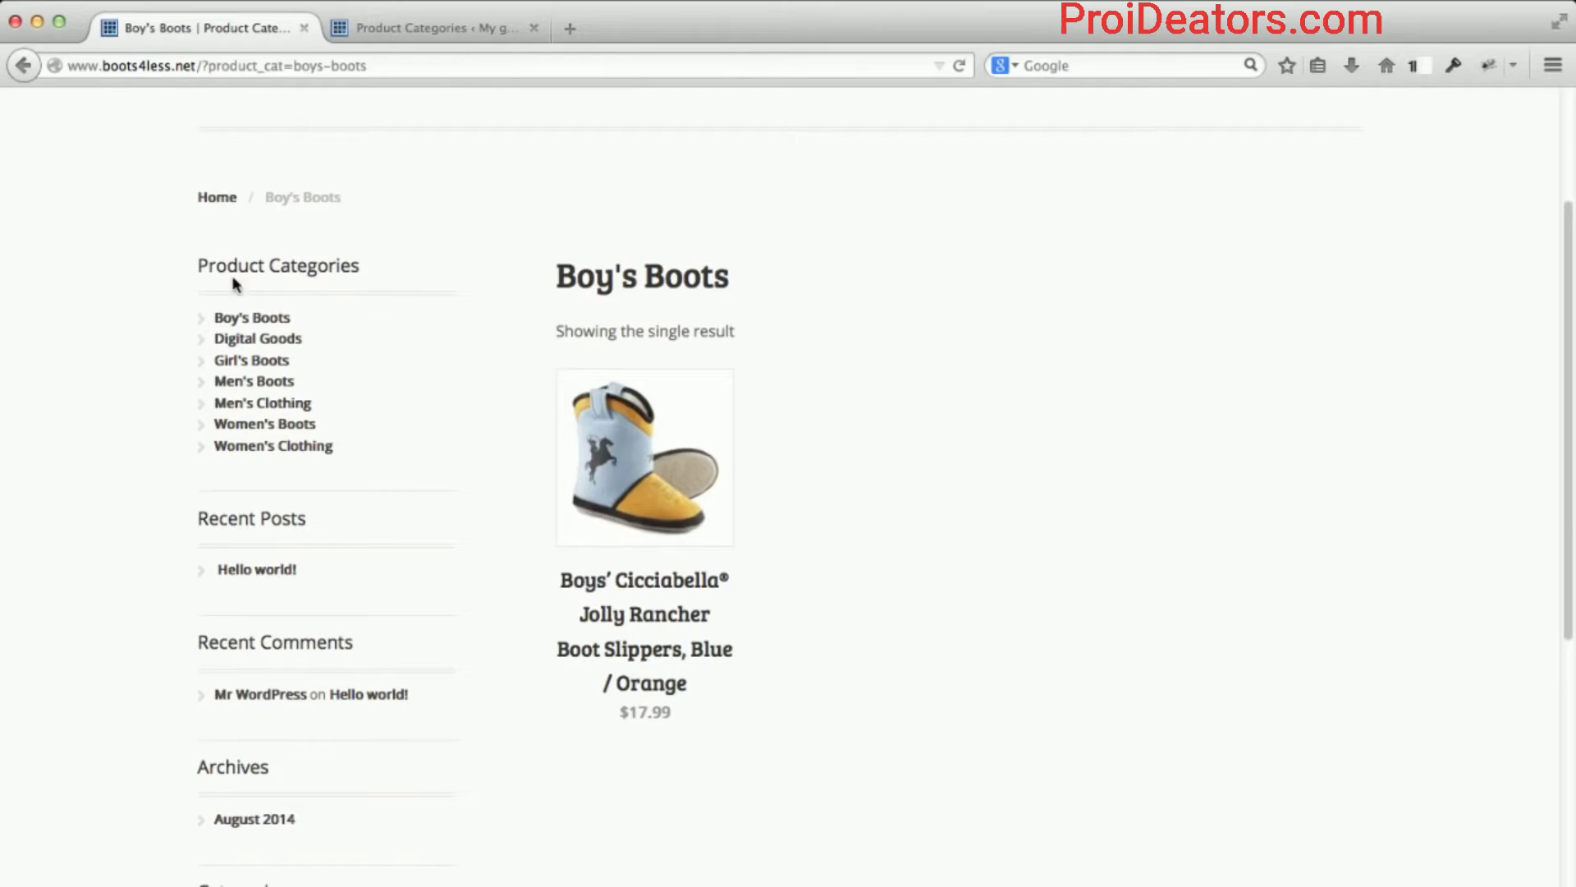
scroll(181, 571, "down", 3)
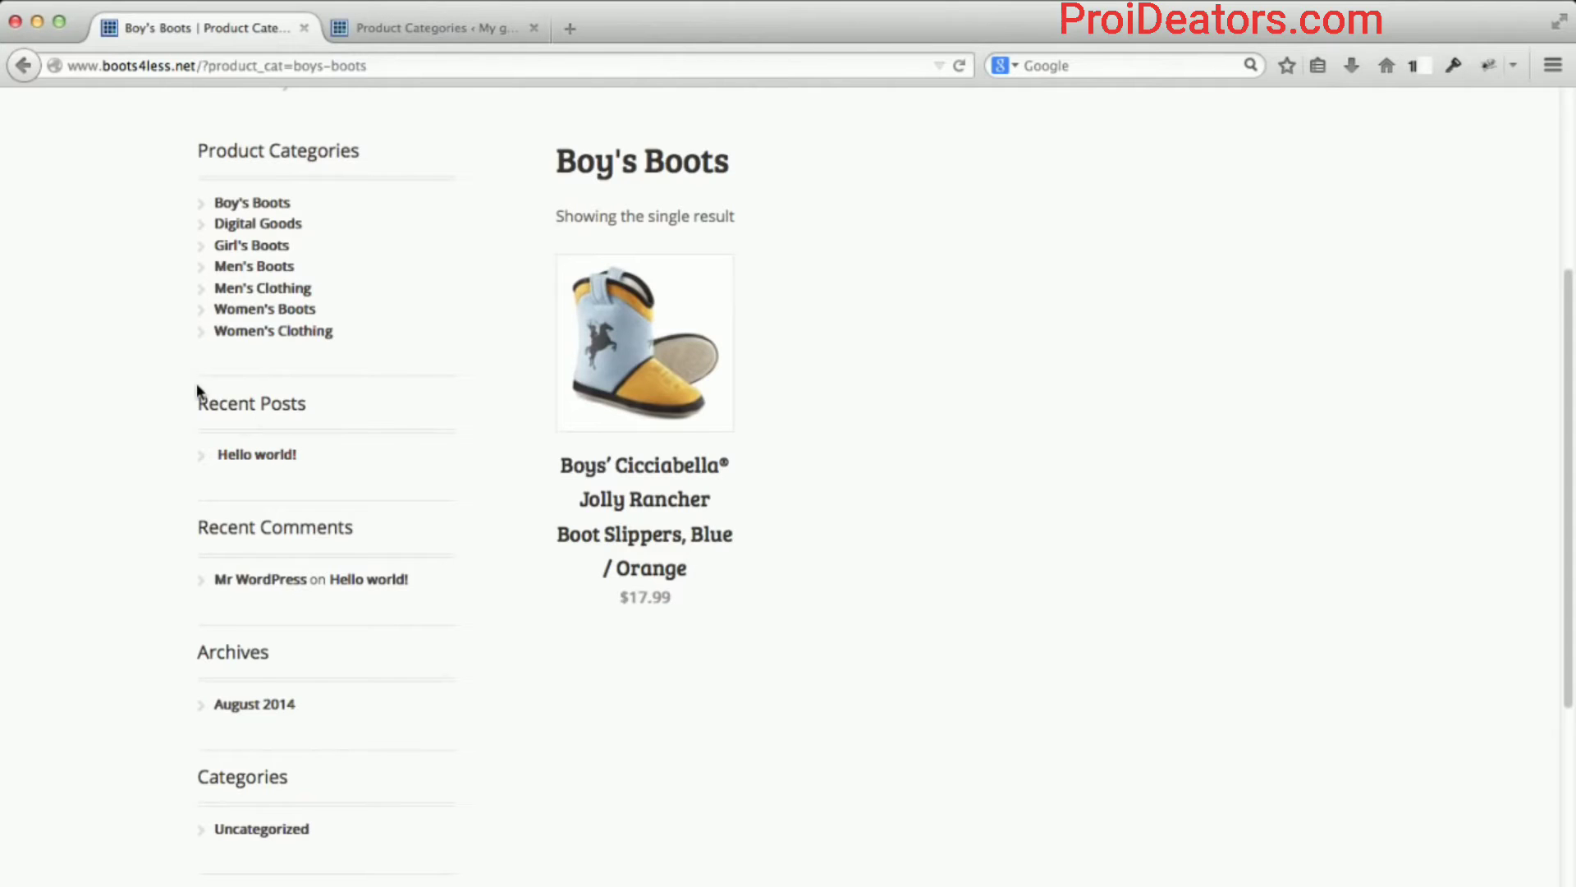
scroll(137, 470, "up", 2)
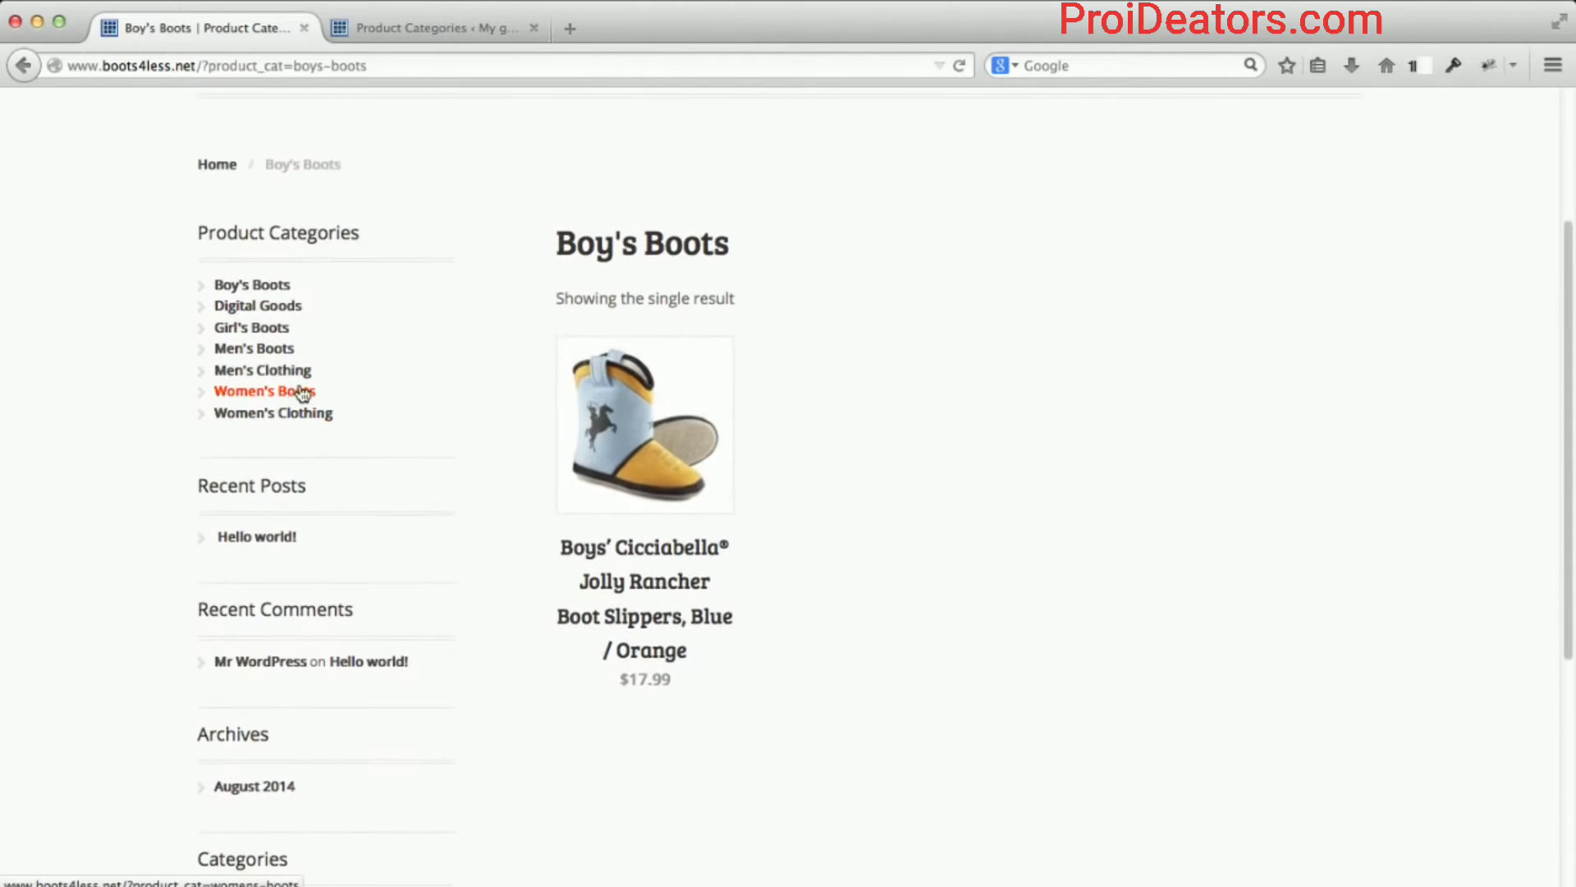
left_click(416, 27)
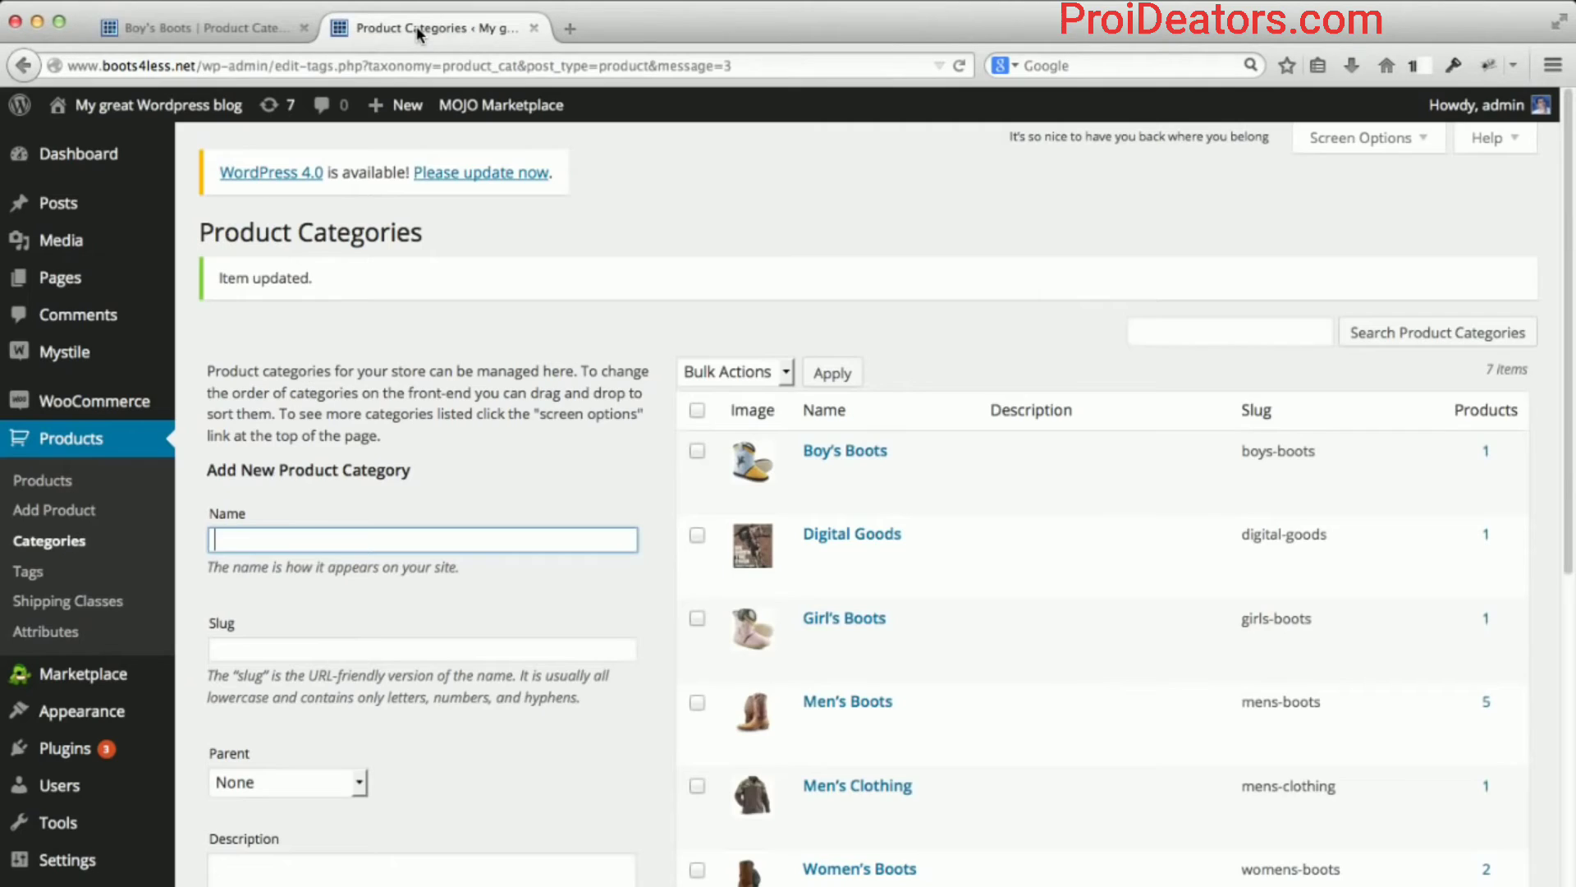
In Appearance > Widgets, expand the Primary sidebar's WooCommerce Product Categories widget settings.
scroll(137, 446, "down", 3)
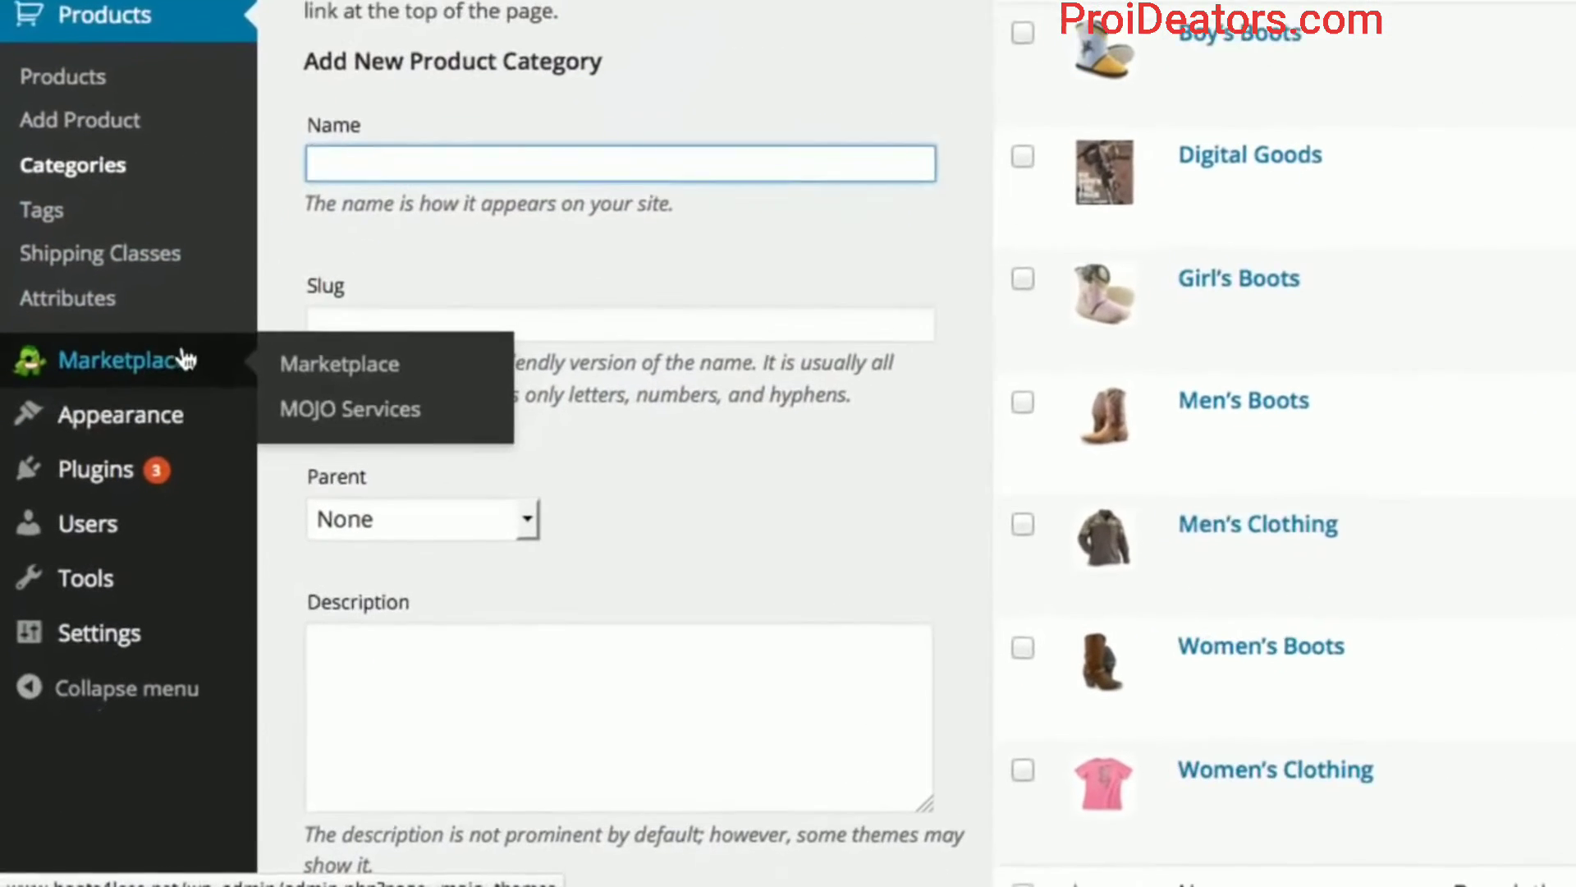
mouse_move(114, 563)
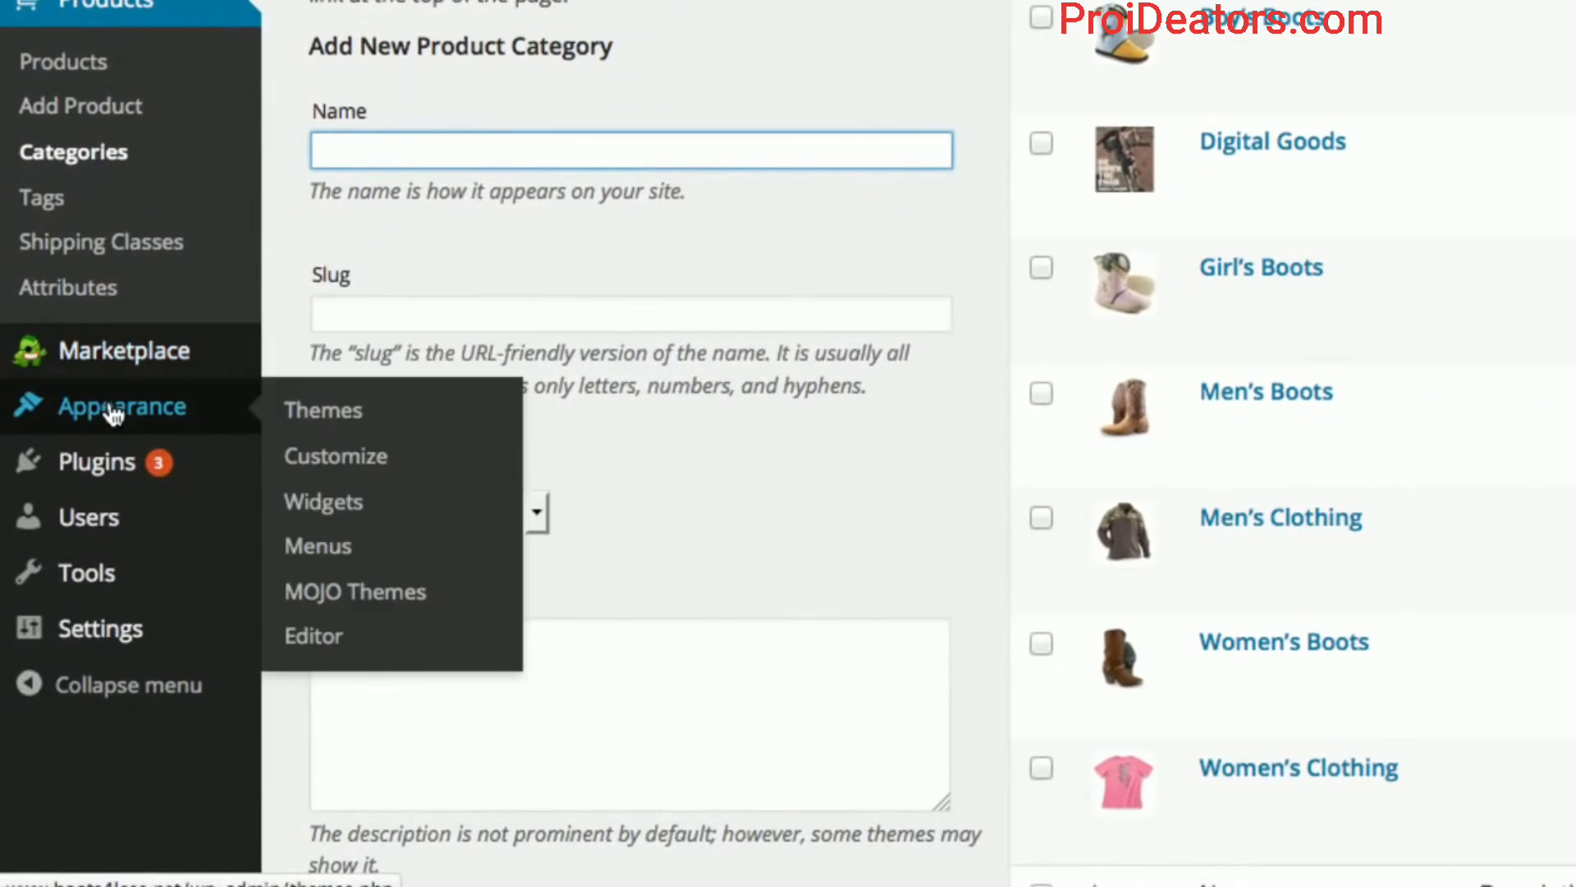
left_click(316, 507)
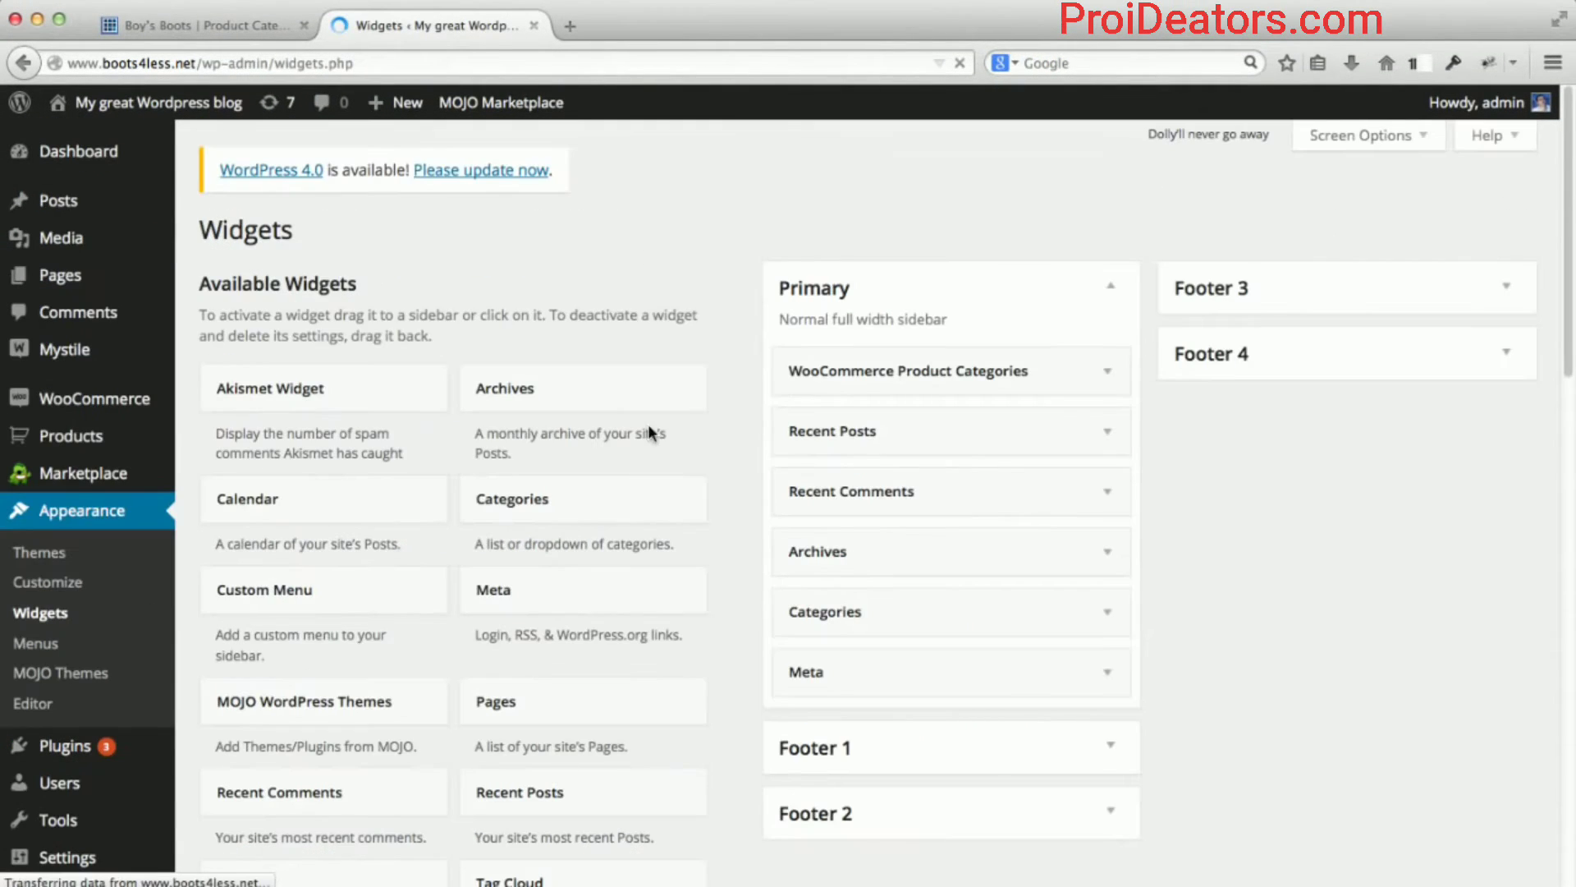
scroll(728, 402, "down", 2)
scroll(727, 404, "down", 1)
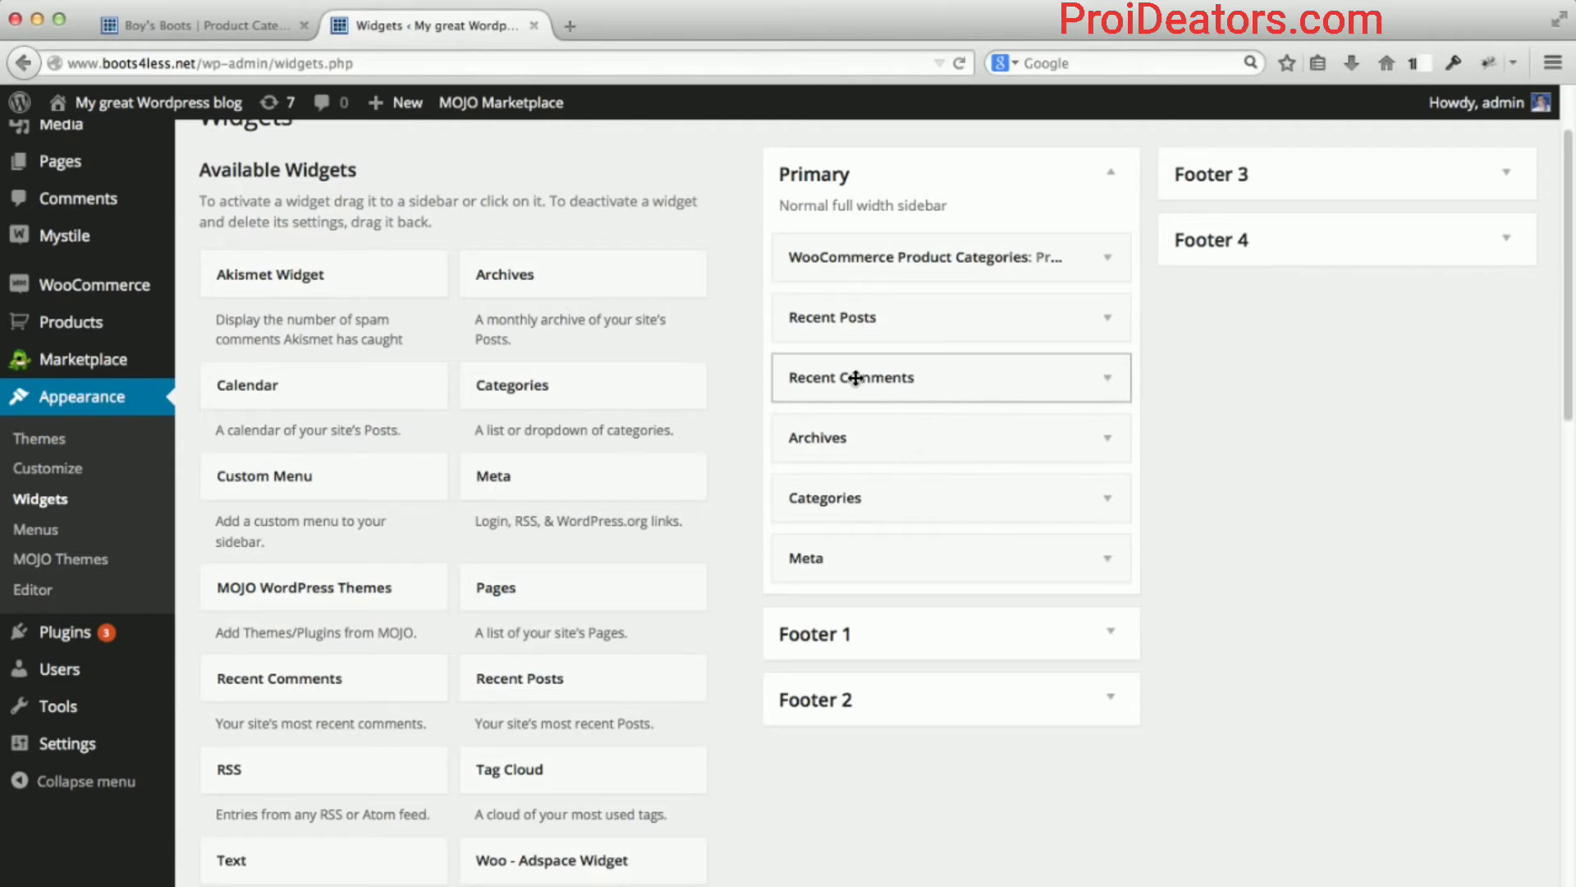
left_click(1108, 258)
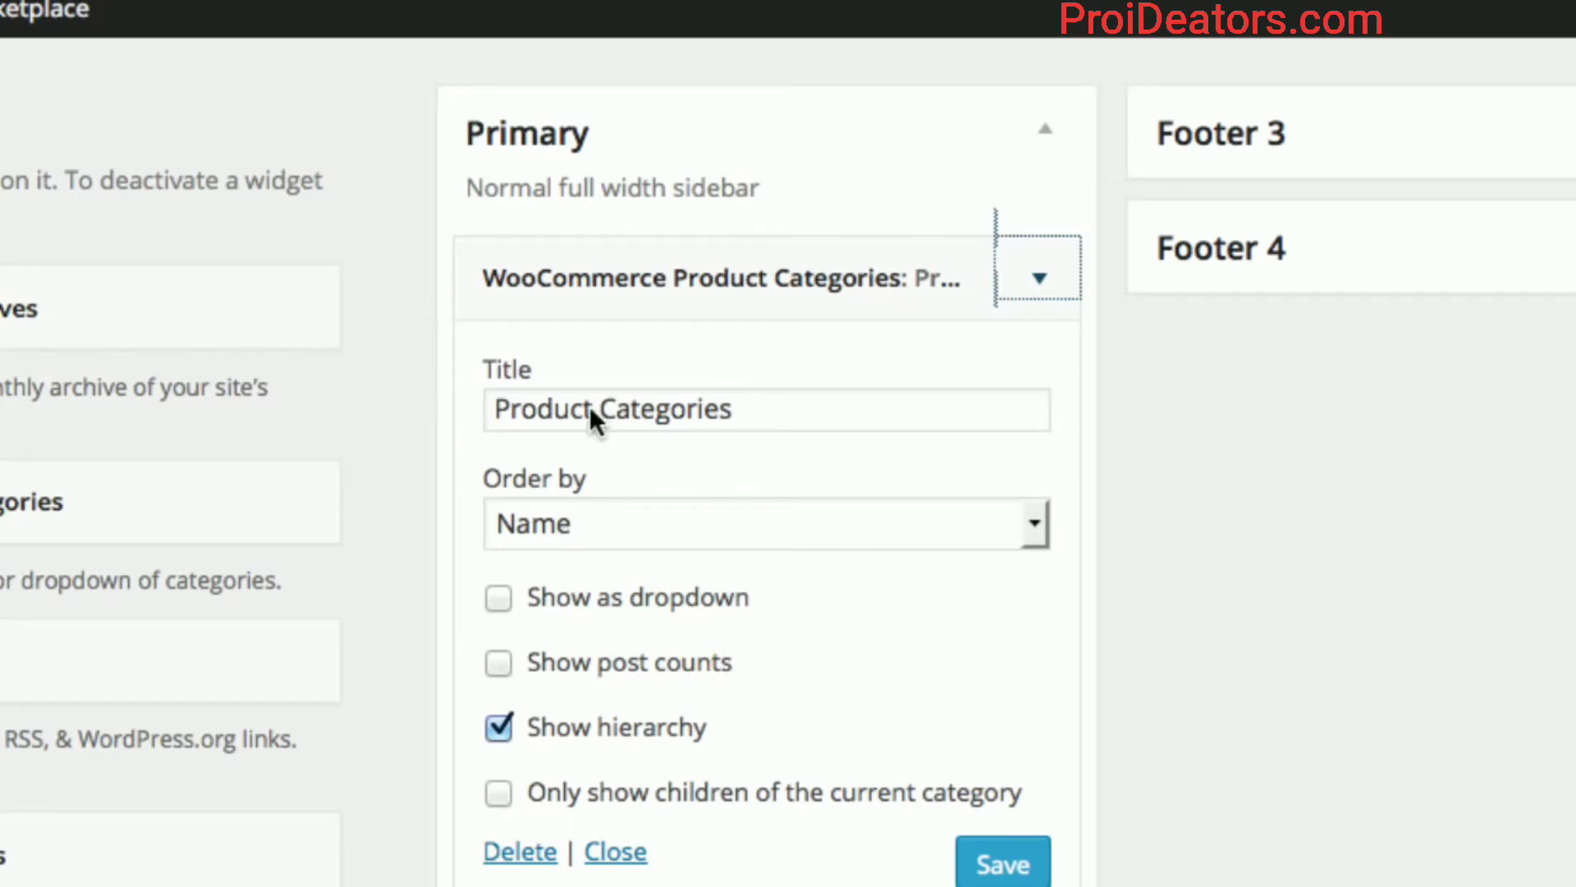
Delete 'Product' from the widget title so it reads 'Categories', and save the widget.
left_click(749, 410)
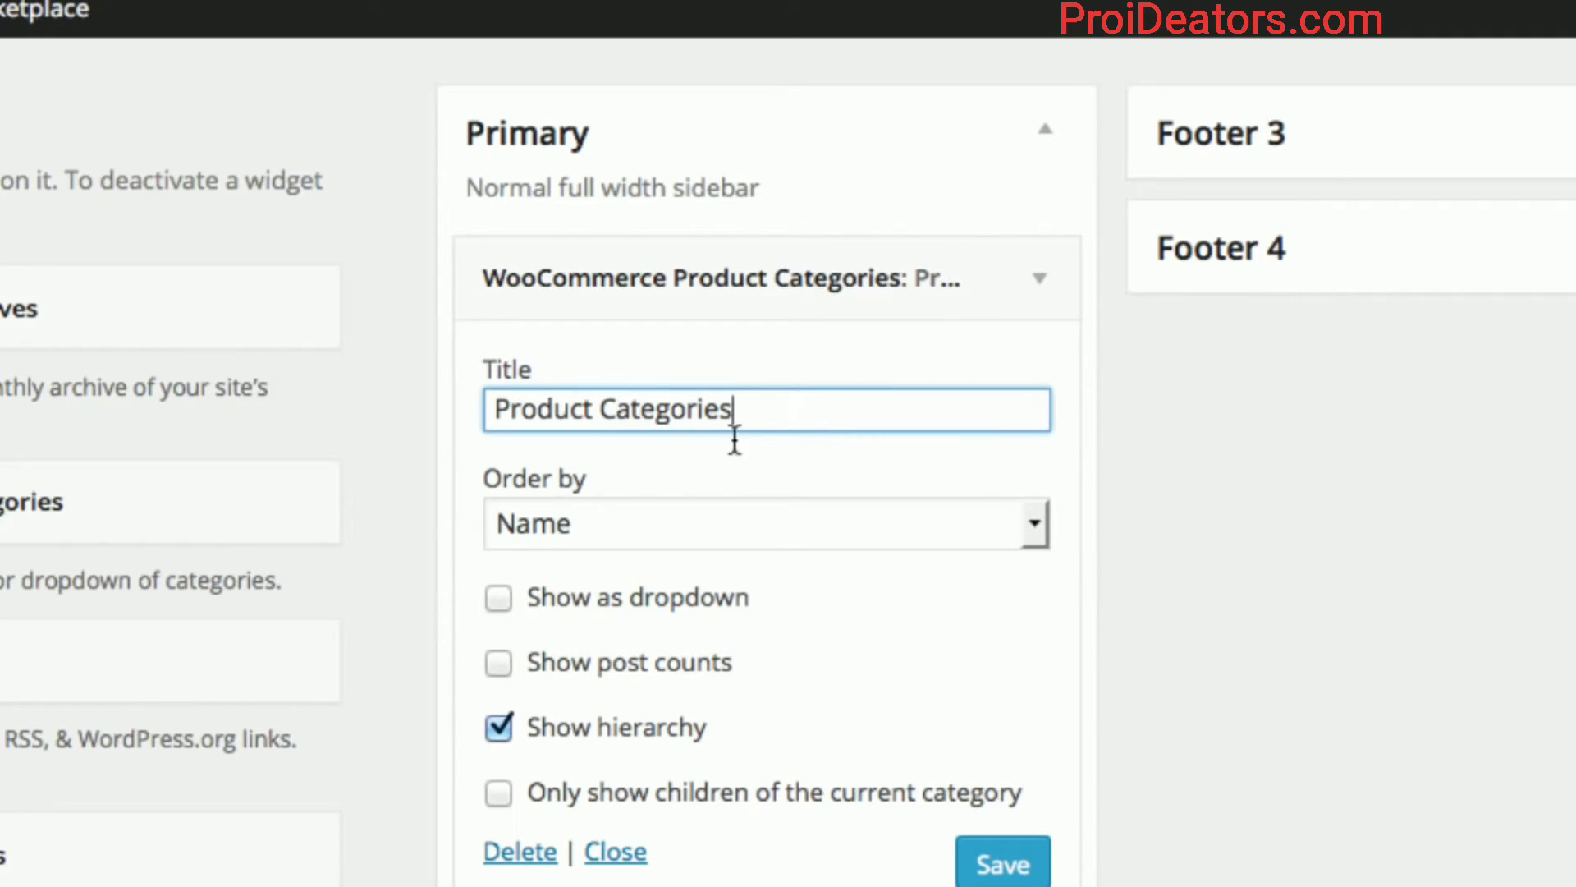
double_click(520, 408)
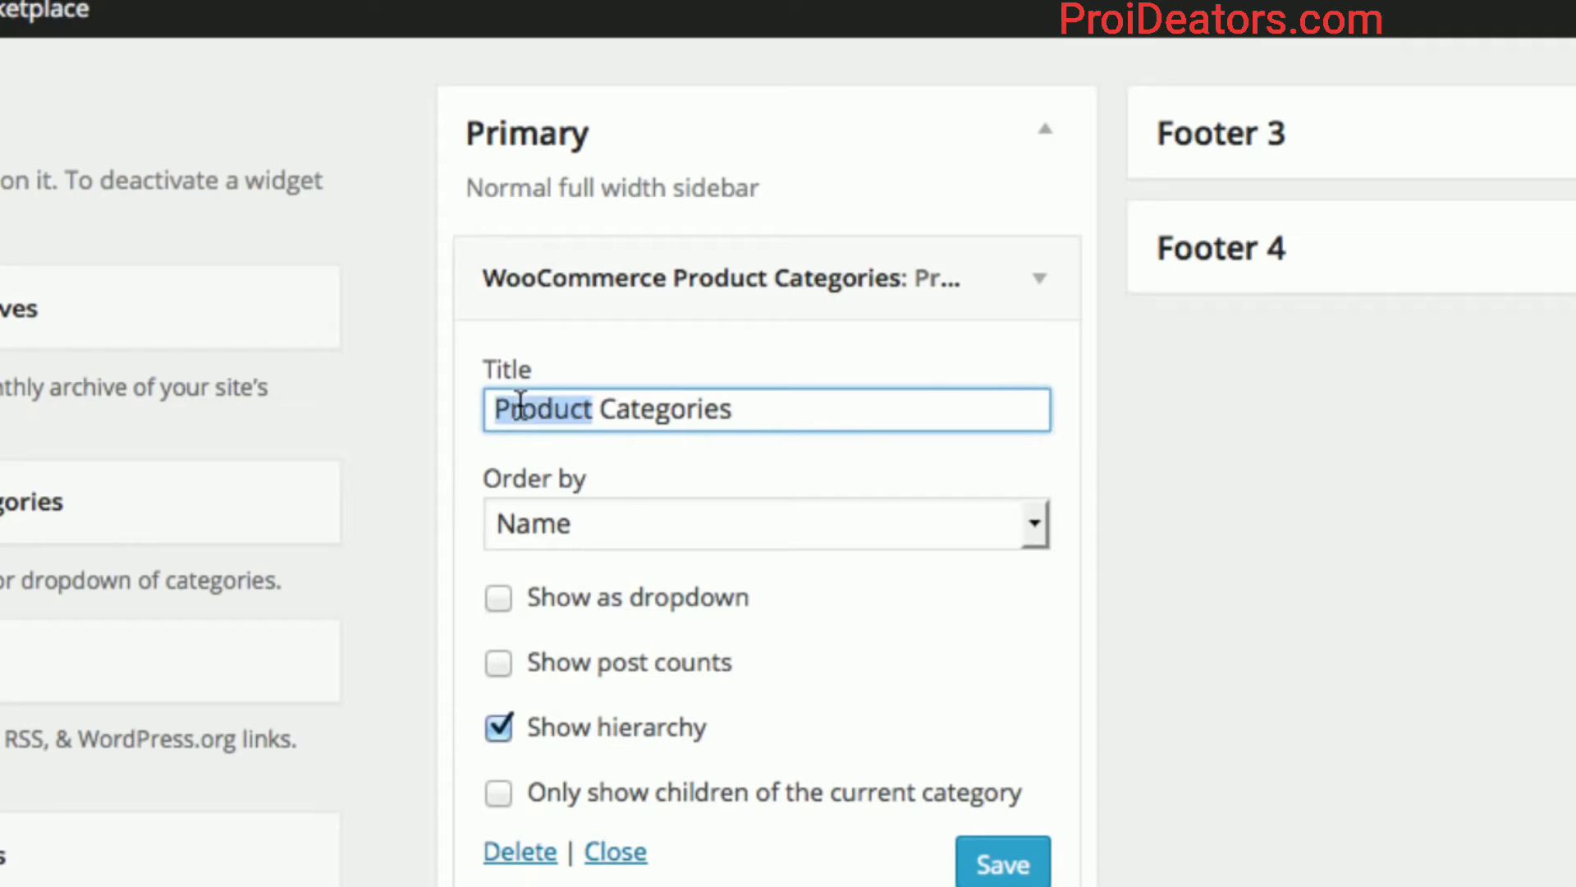
key("BackSpace")
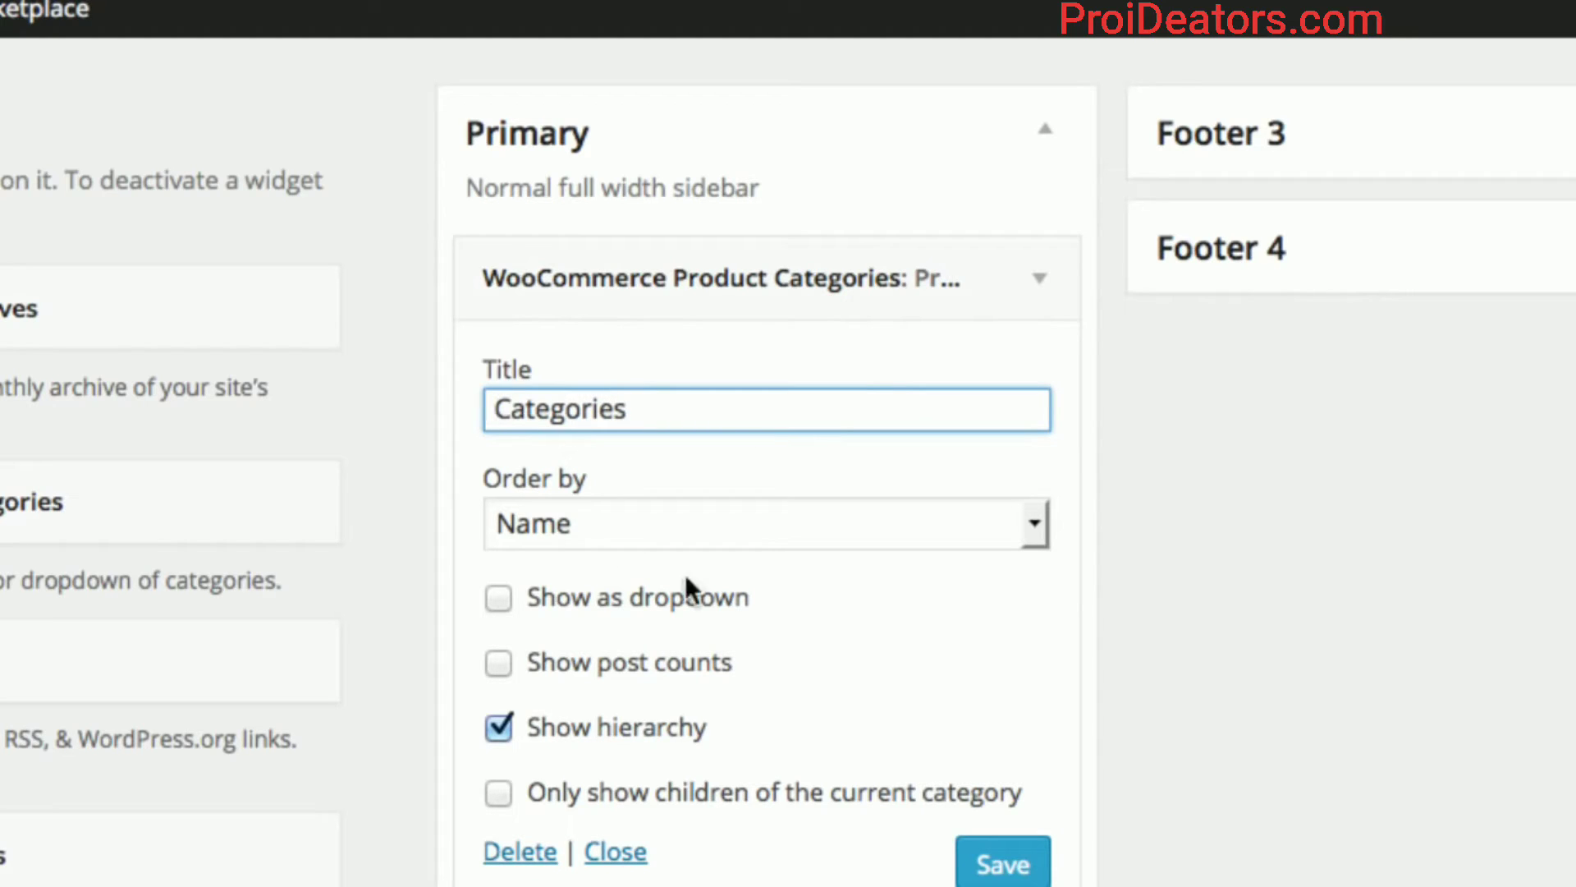
left_click(1030, 869)
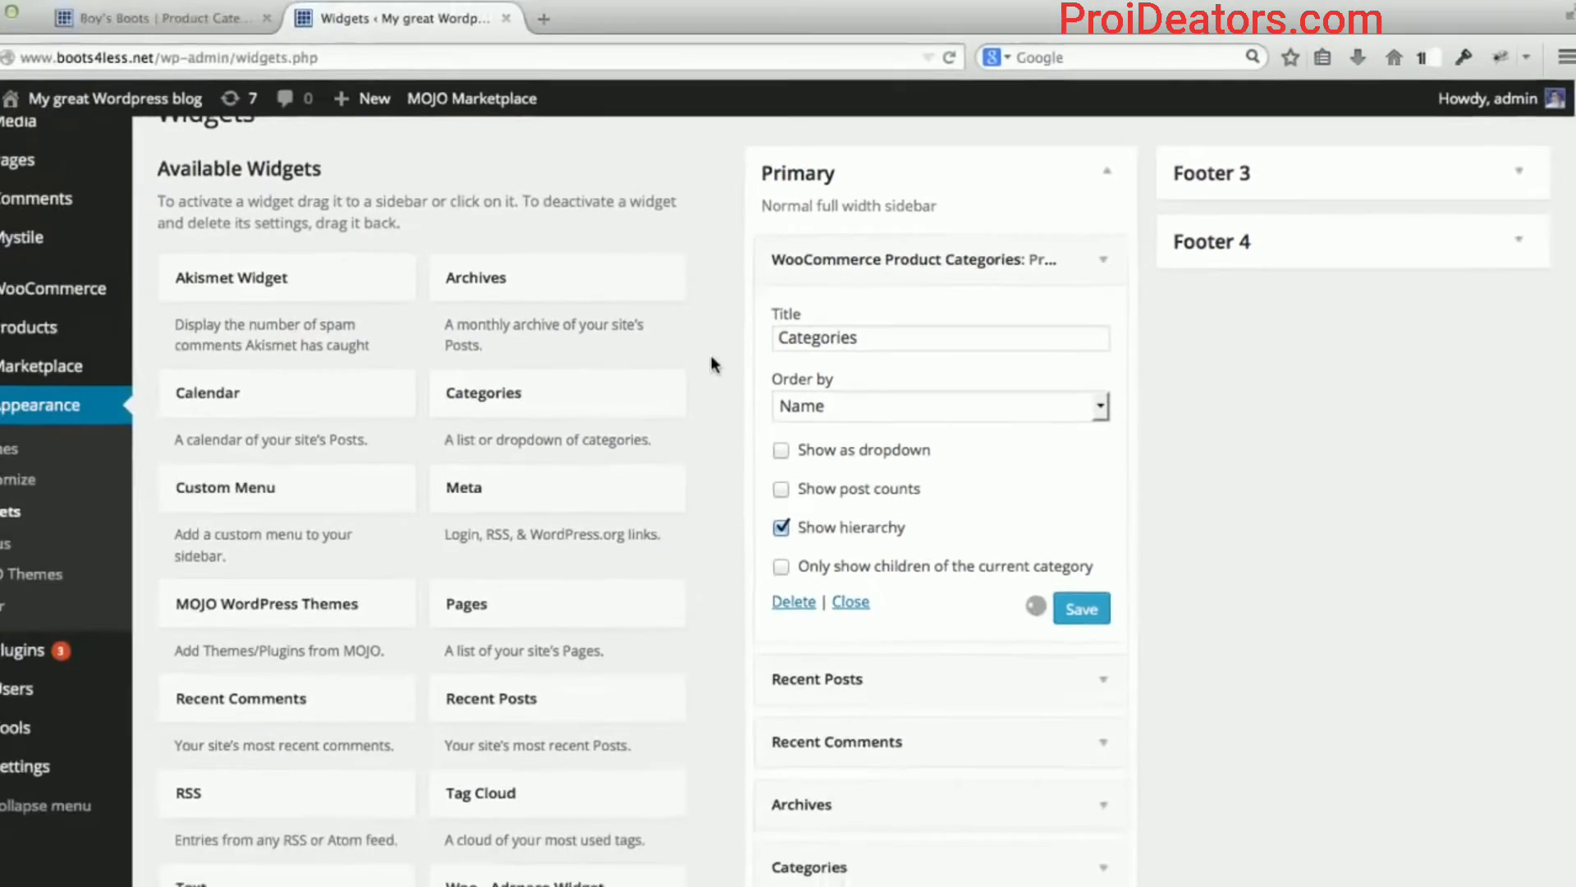
left_click(160, 18)
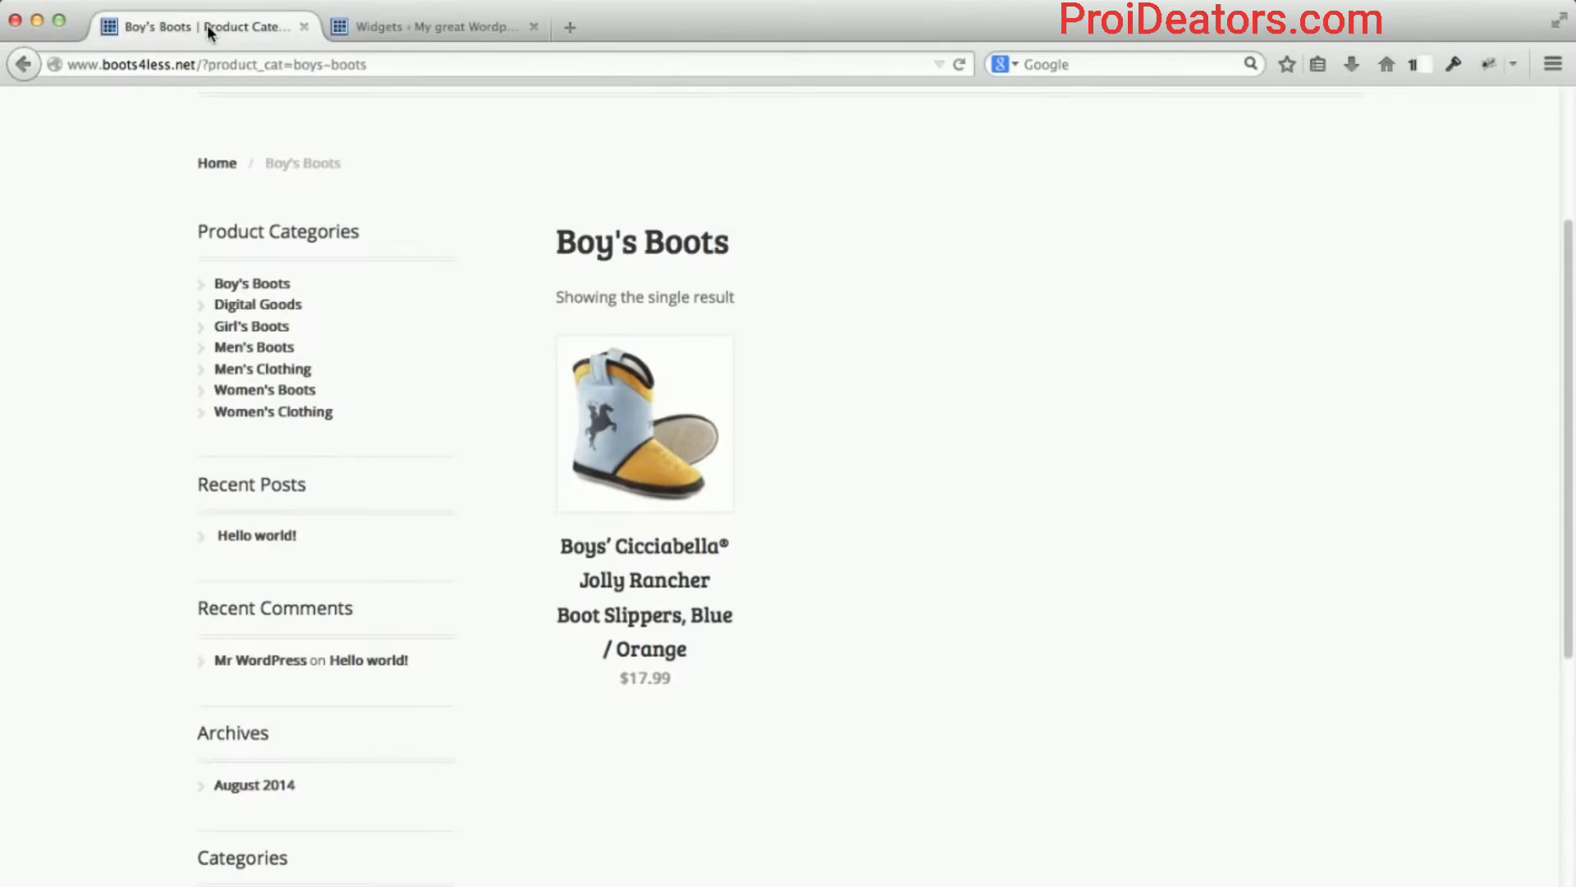
Reload the Boy's Boots page to confirm the sidebar heading reads 'Categories', then return to Widgets.
left_click(223, 64)
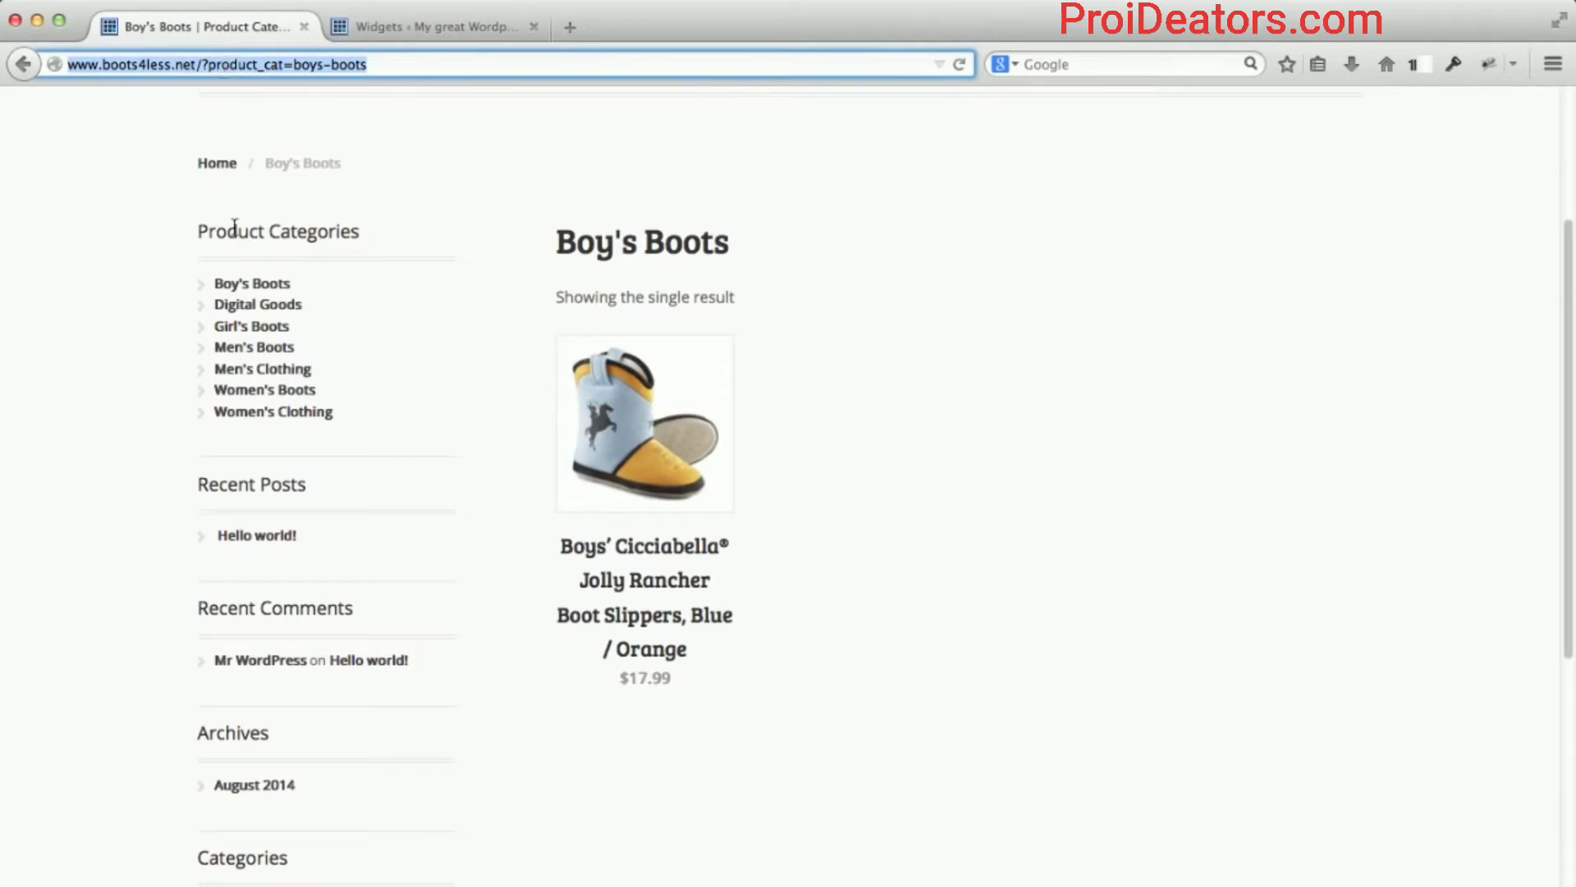
key("Return")
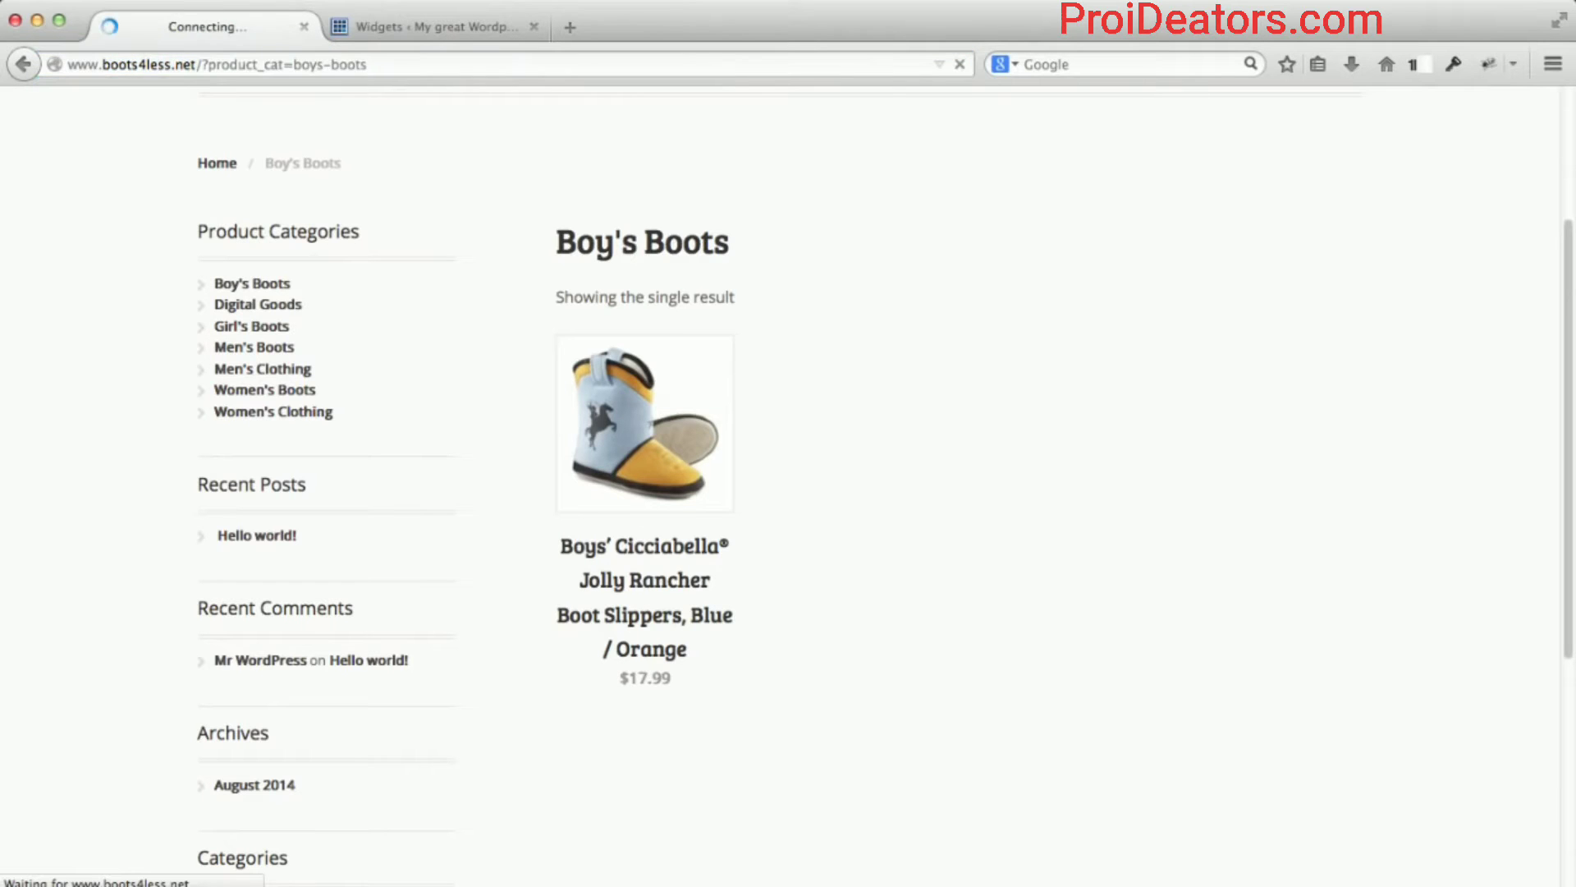
scroll(135, 340, "down", 3)
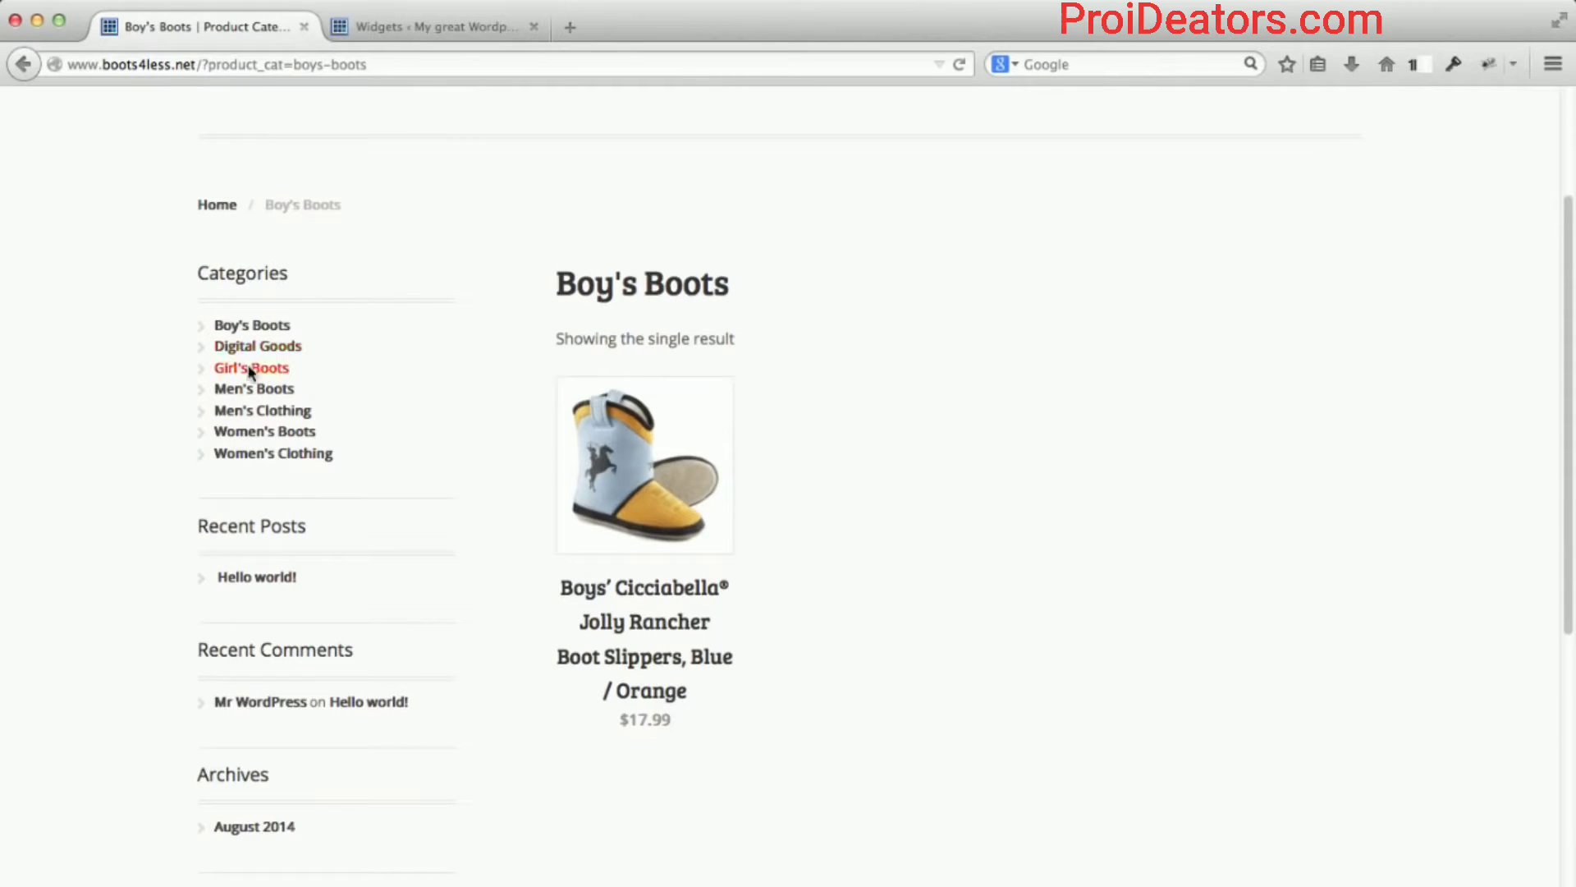
left_click(451, 26)
scroll(1118, 398, "down", 3)
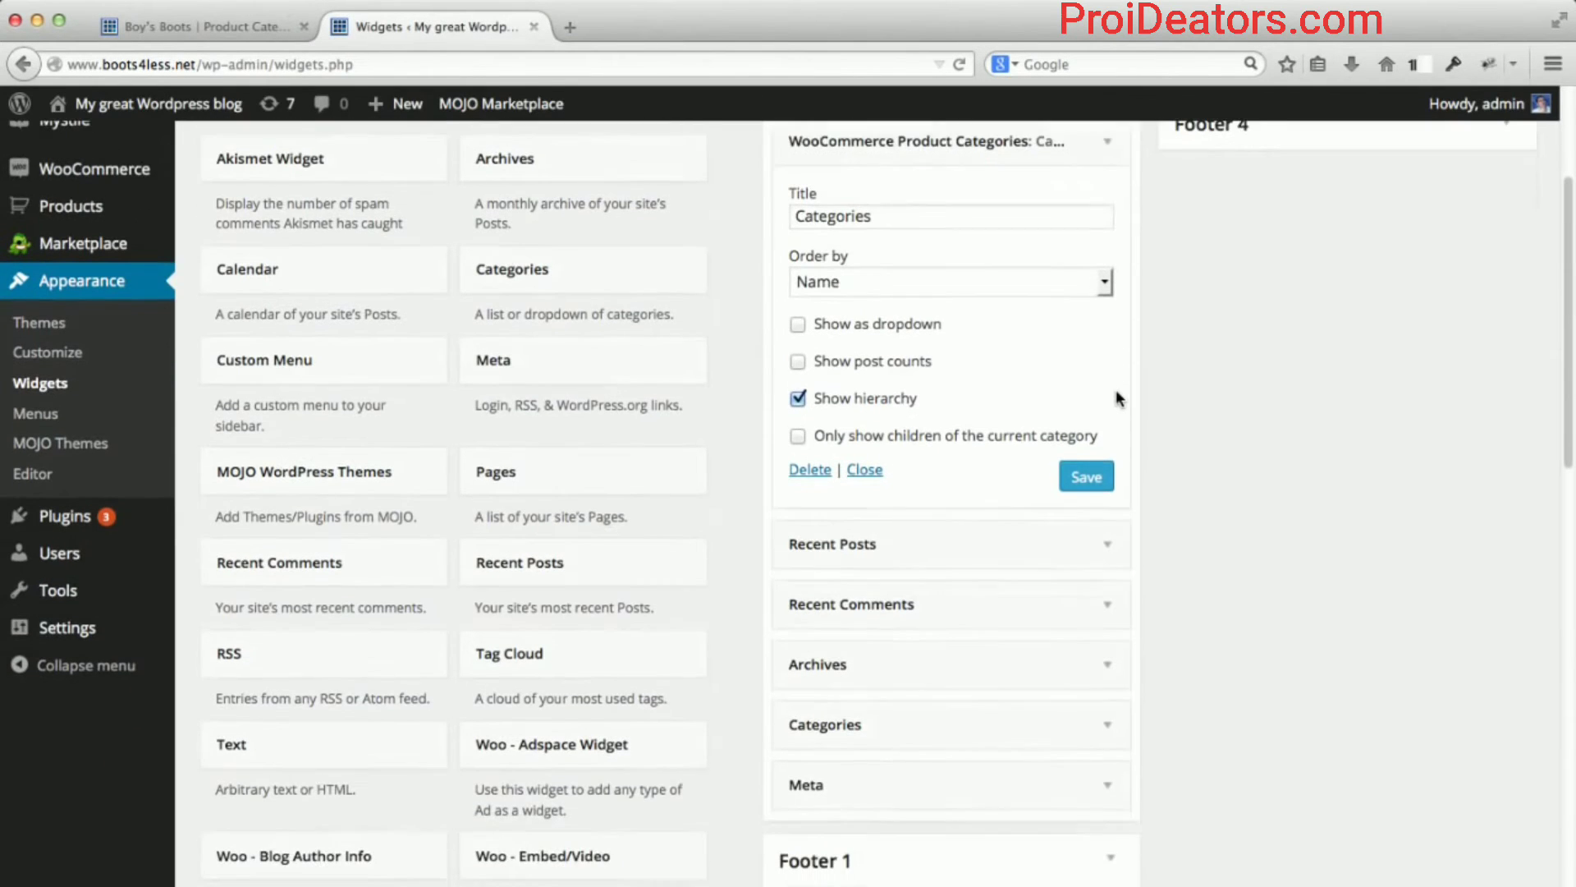
Delete the WooCommerce Product Categories widget from Primary, leaving Recent Posts, Recent Comments, Archives, Categories, Meta.
scroll(1120, 386, "up", 3)
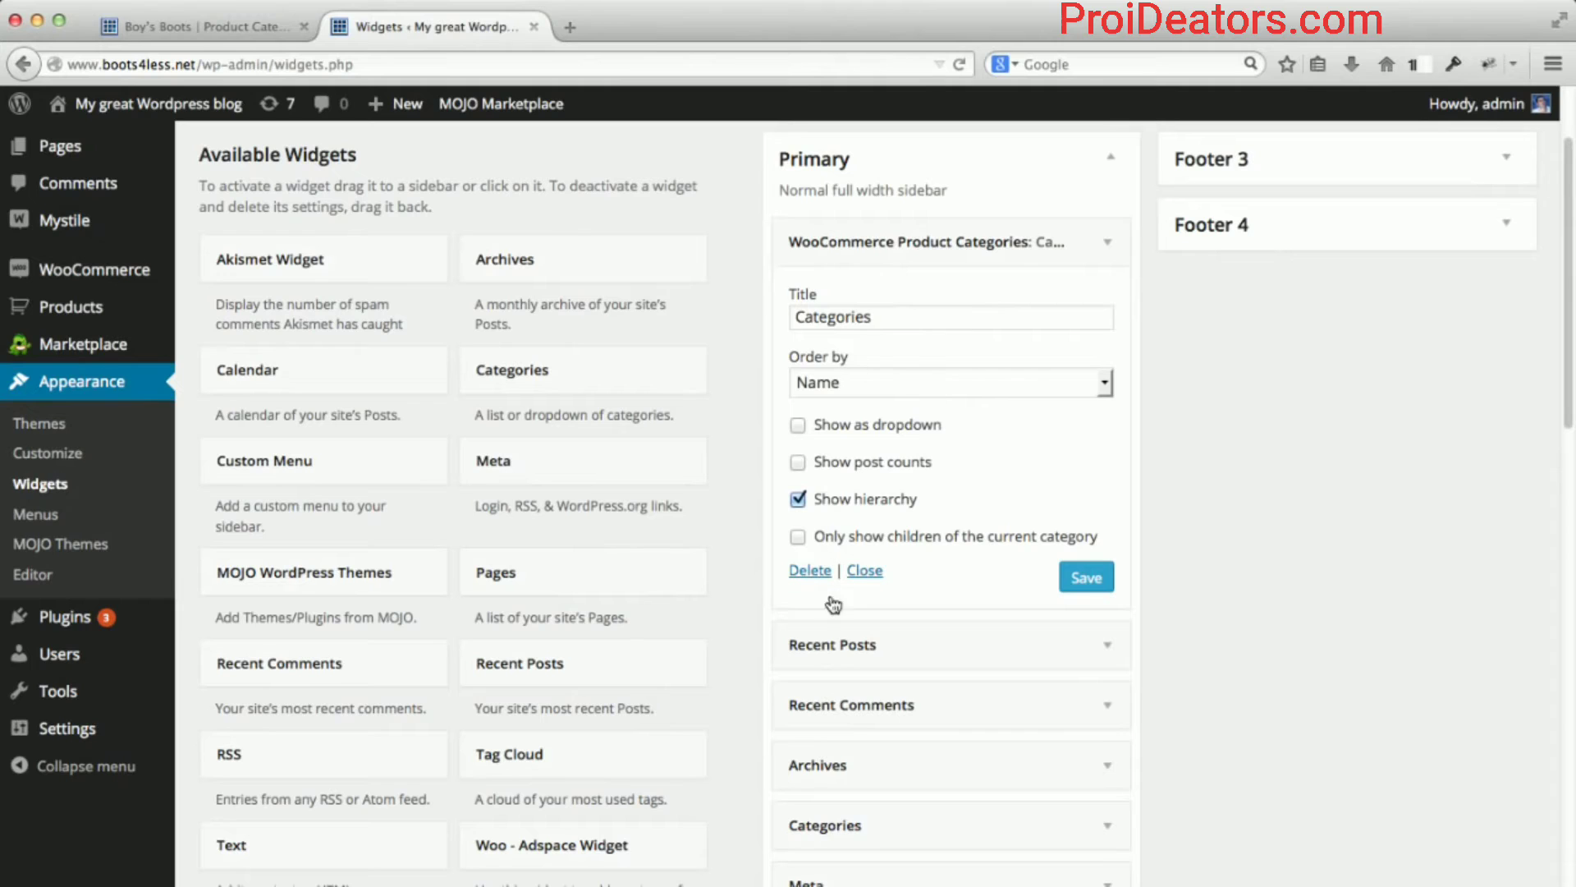
left_click(810, 574)
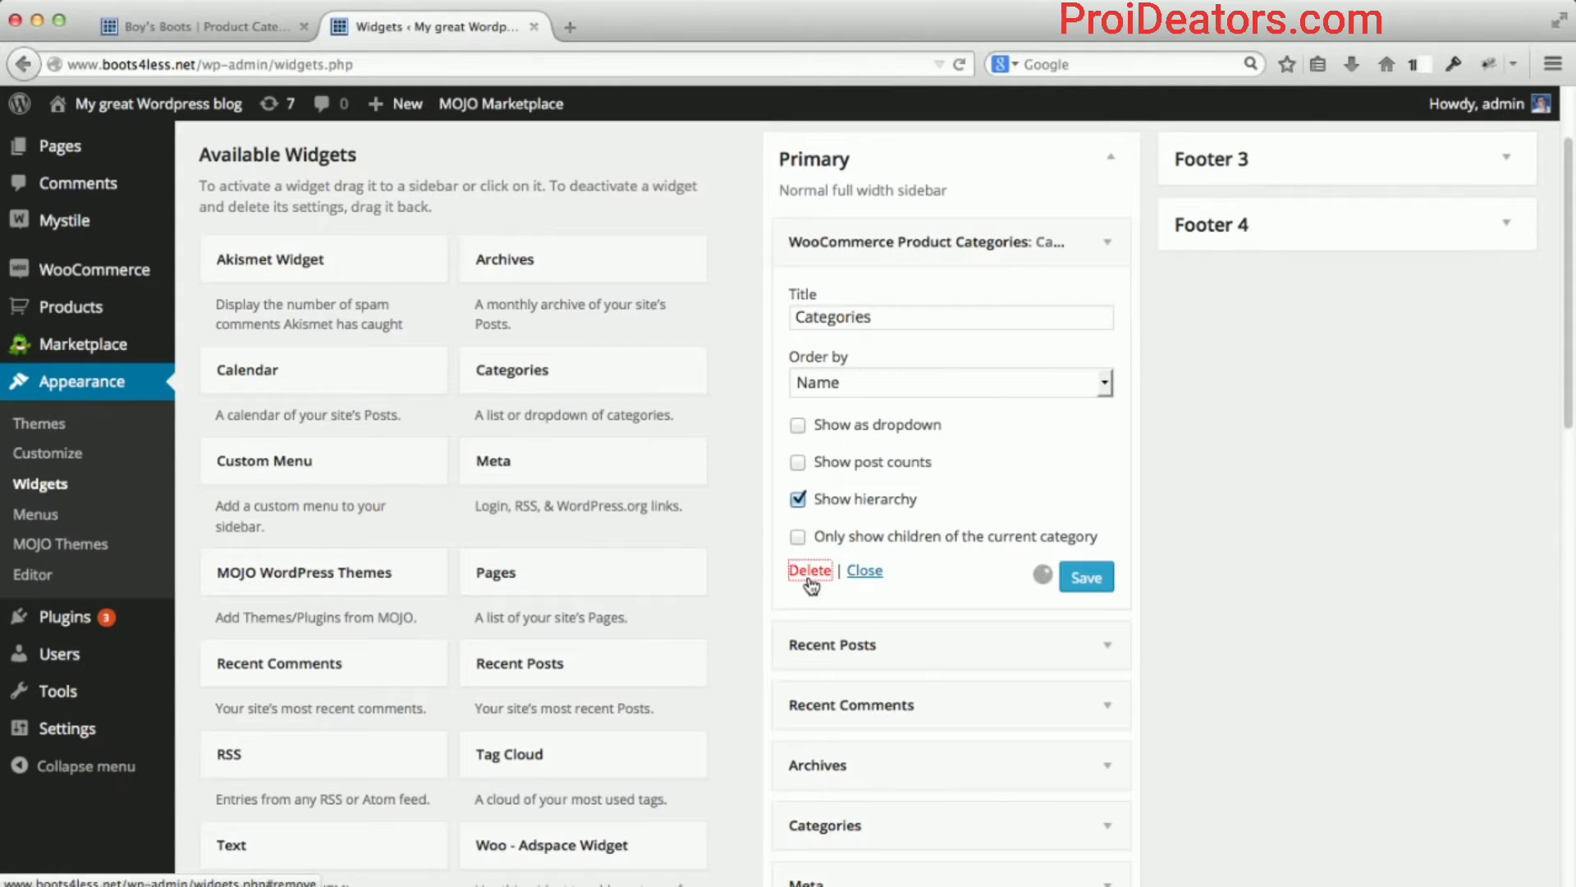
scroll(1267, 437, "up", 1)
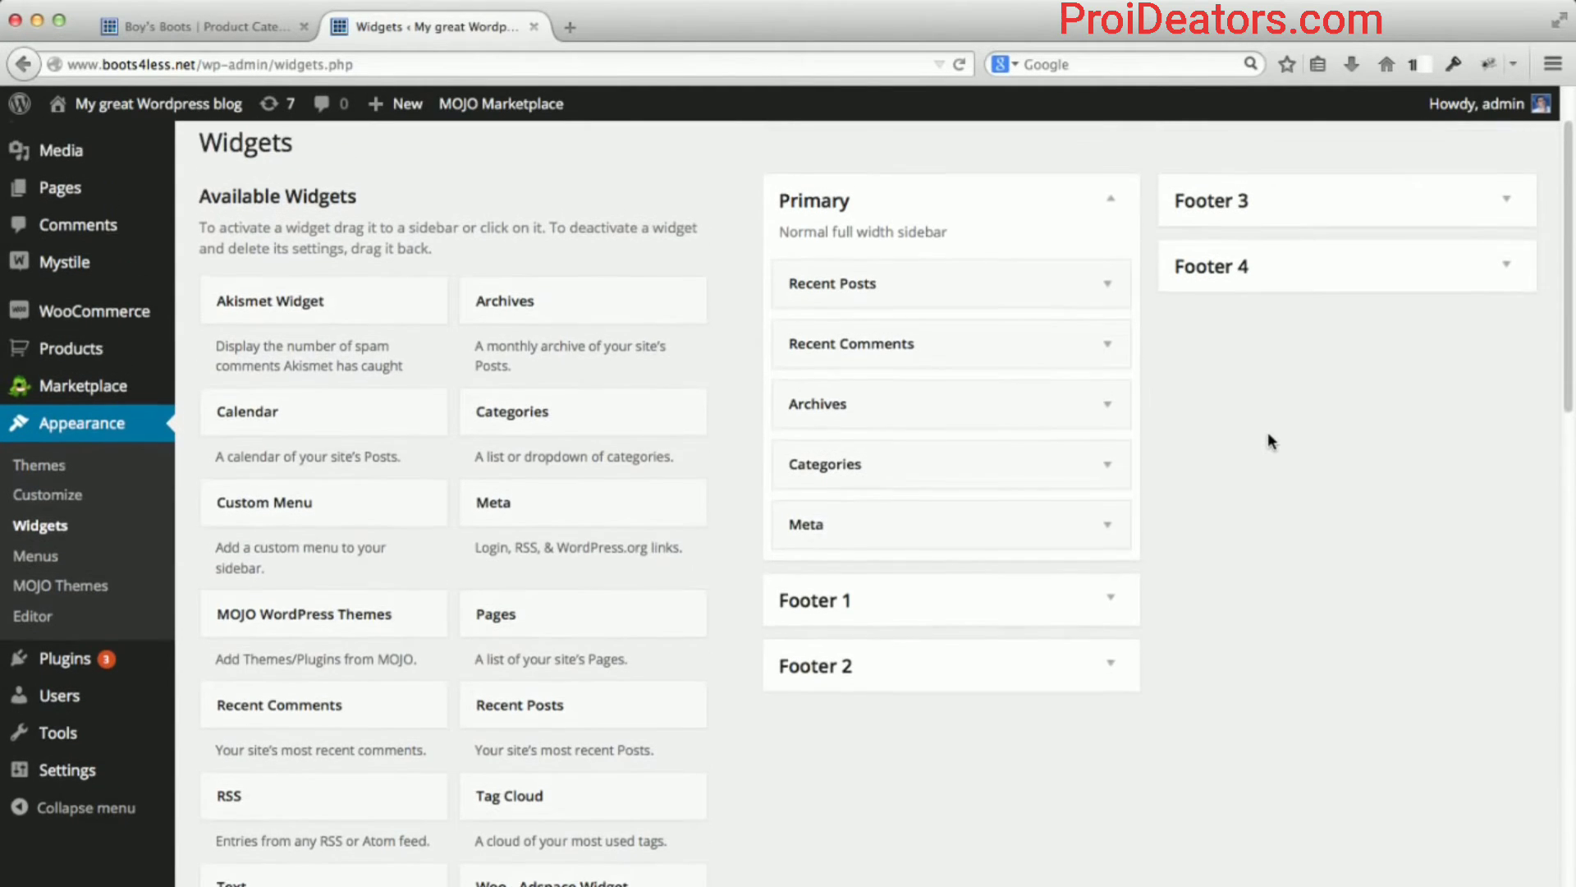
scroll(1268, 432, "up", 1)
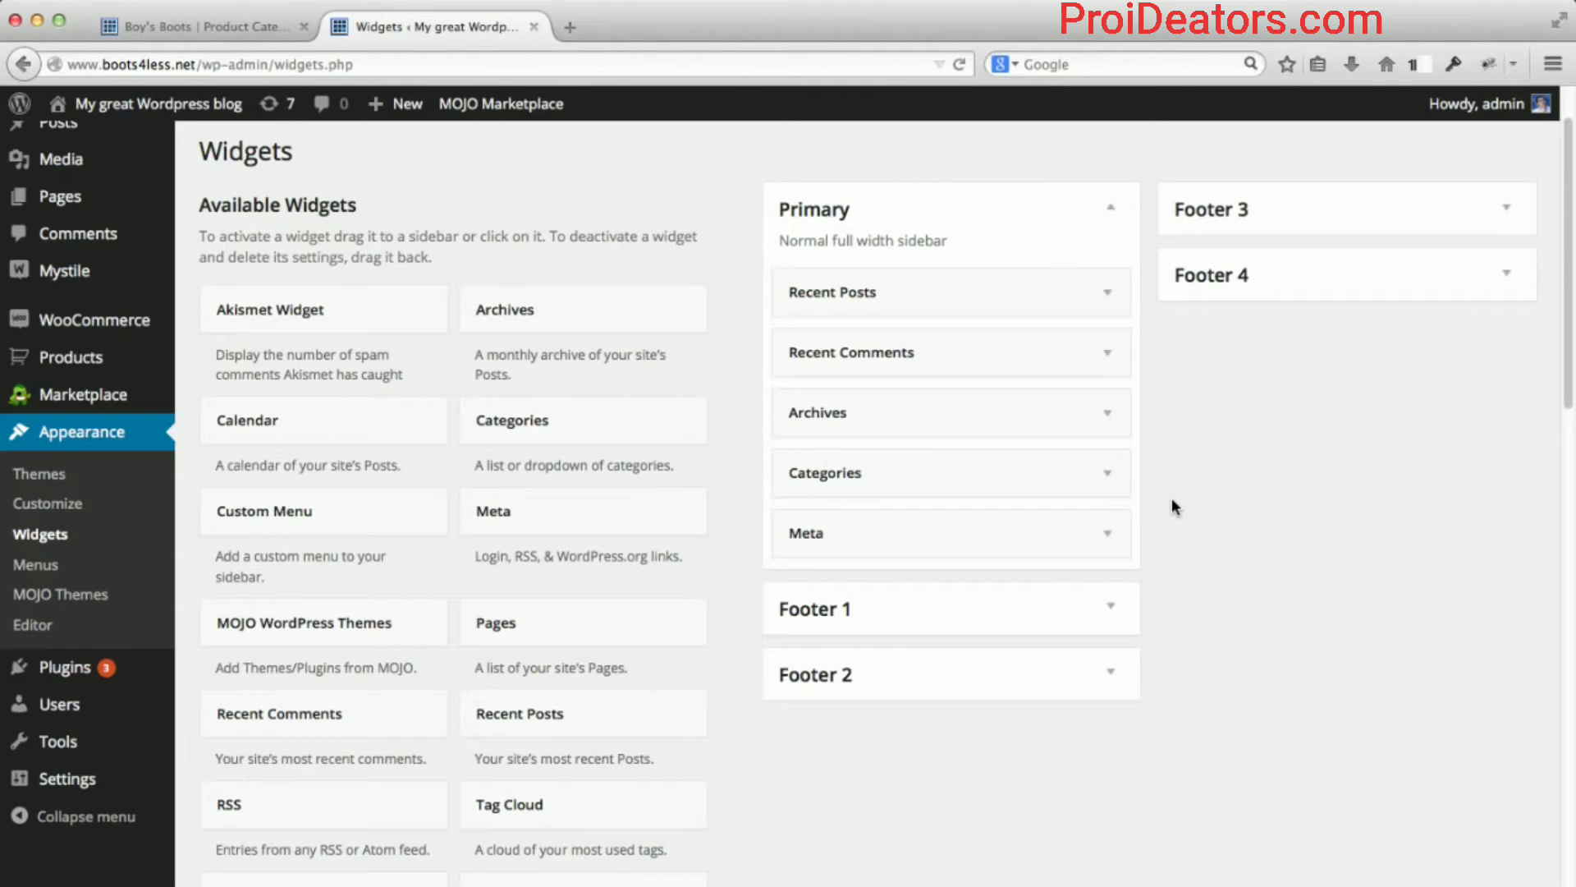
scroll(1170, 498, "up", 1)
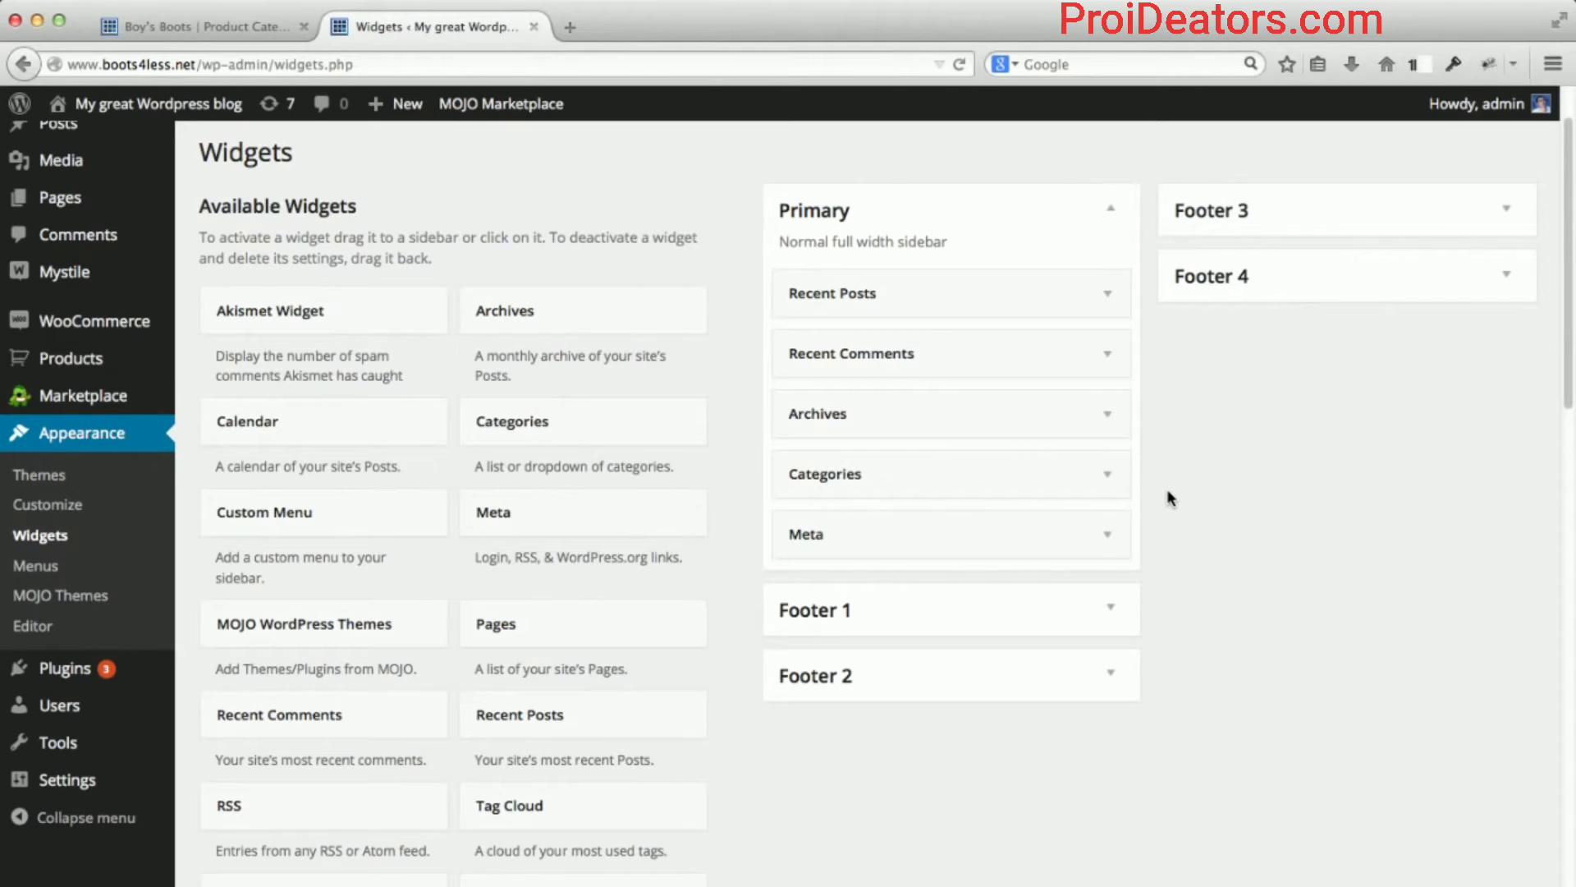
Delete the Recent Posts widget, and remove a Meta widget accidentally dropped into Primary.
left_click(1104, 294)
scroll(1145, 324, "down", 1)
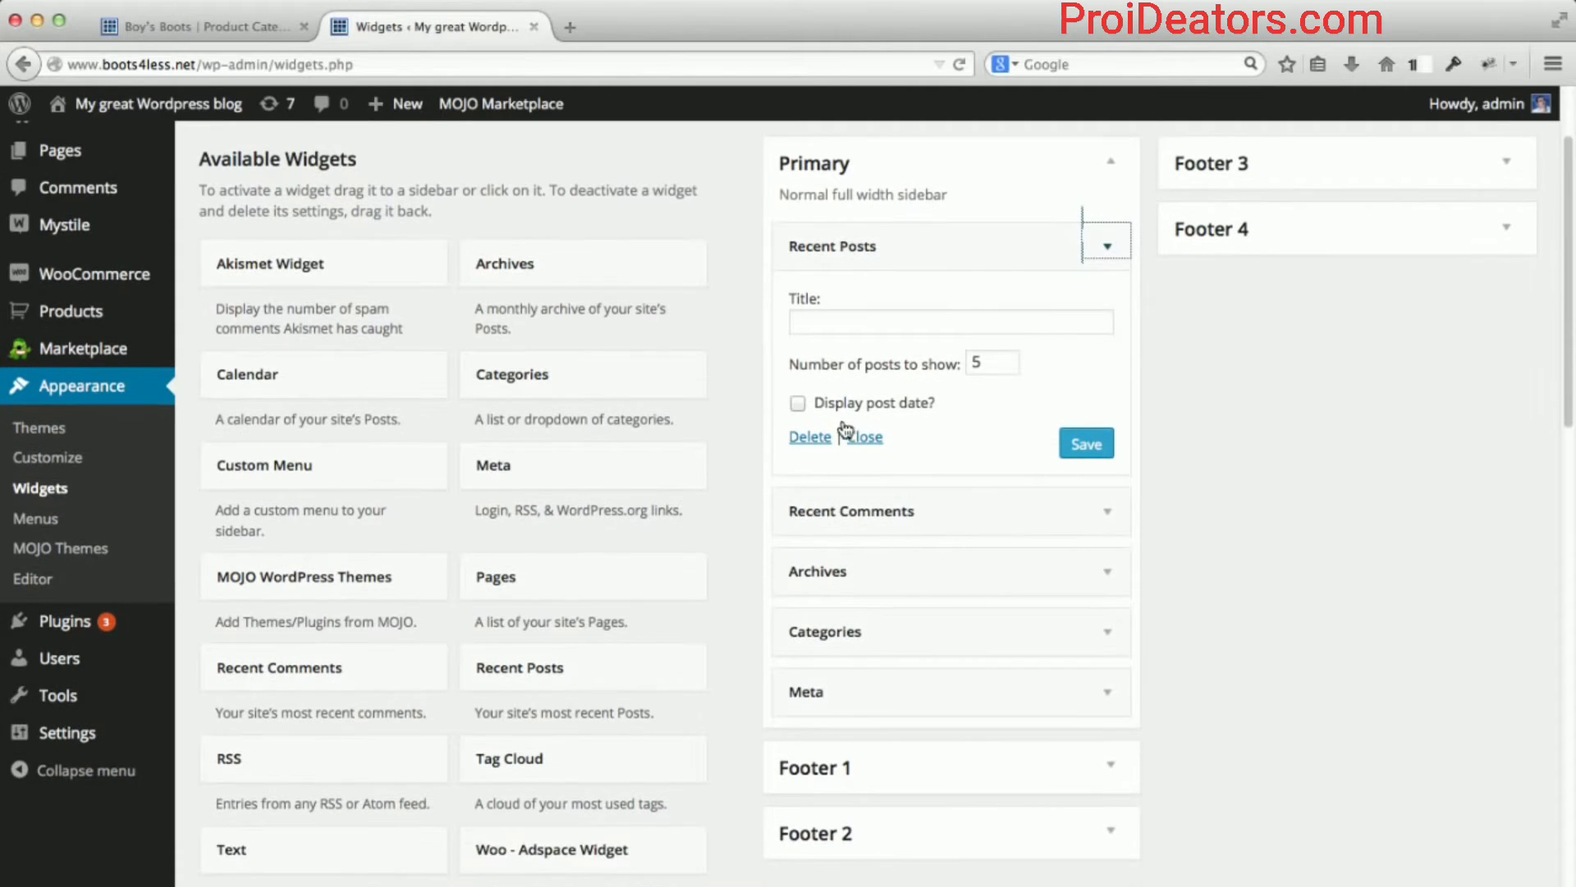
left_click(810, 437)
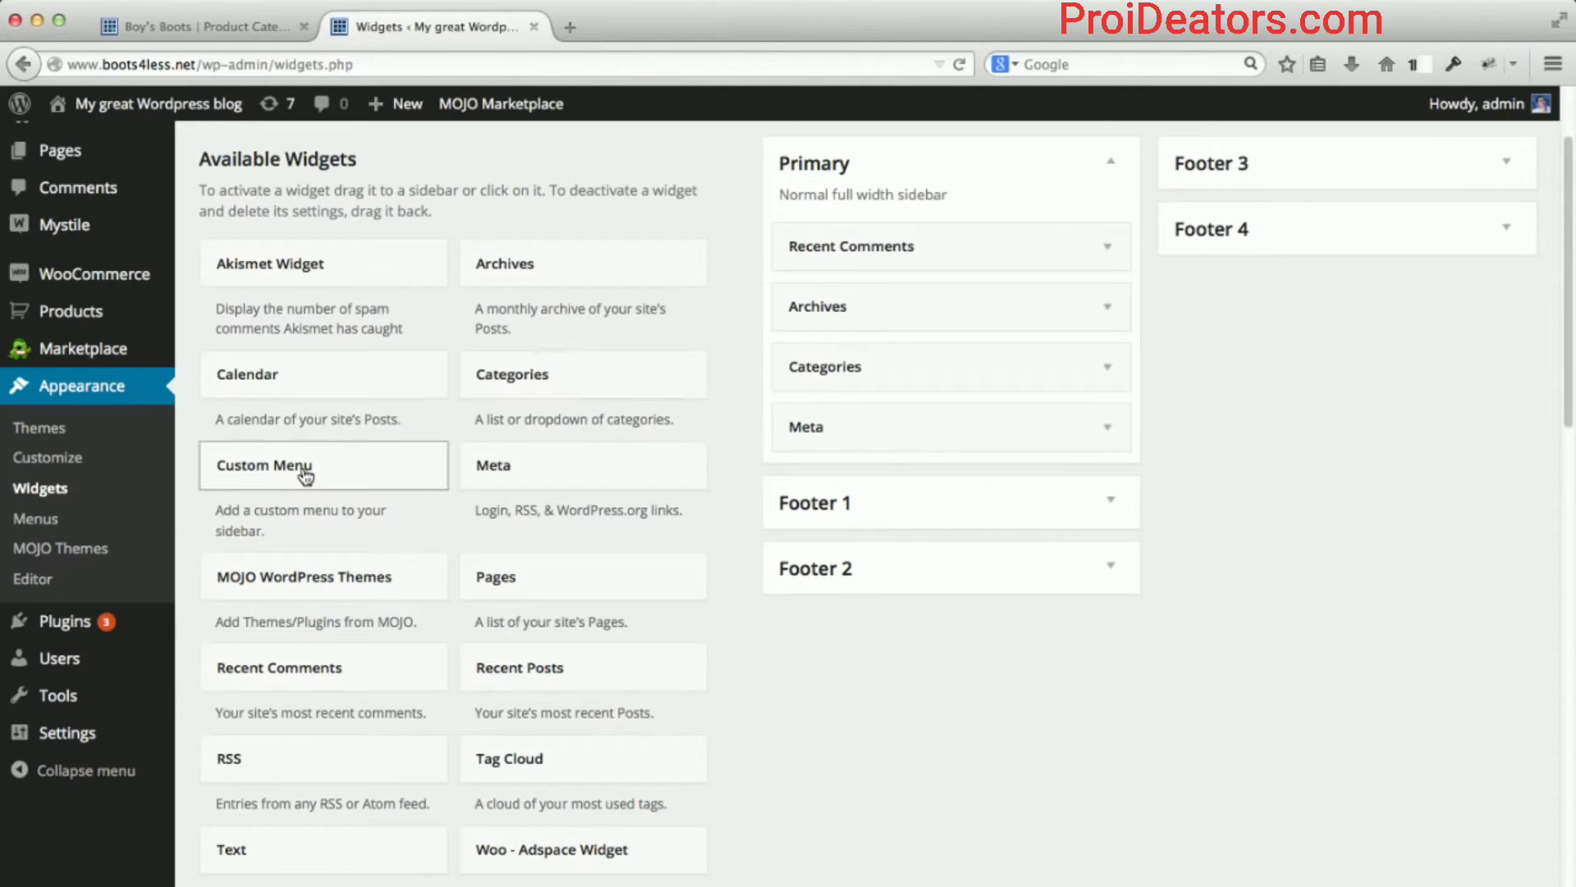
left_click_drag(486, 465, 849, 232)
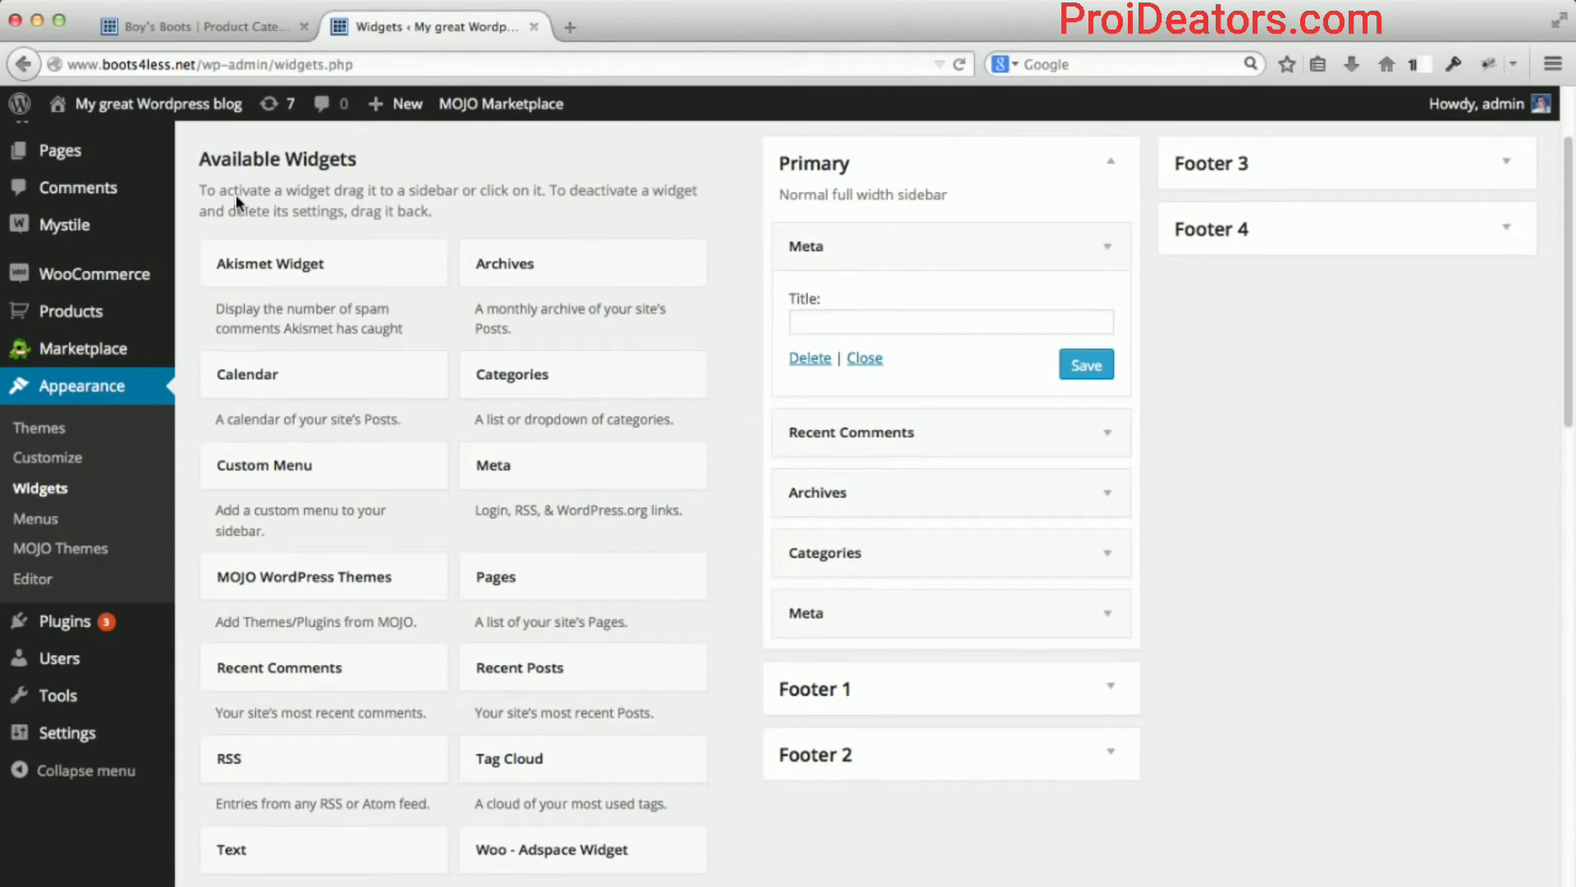
left_click(810, 358)
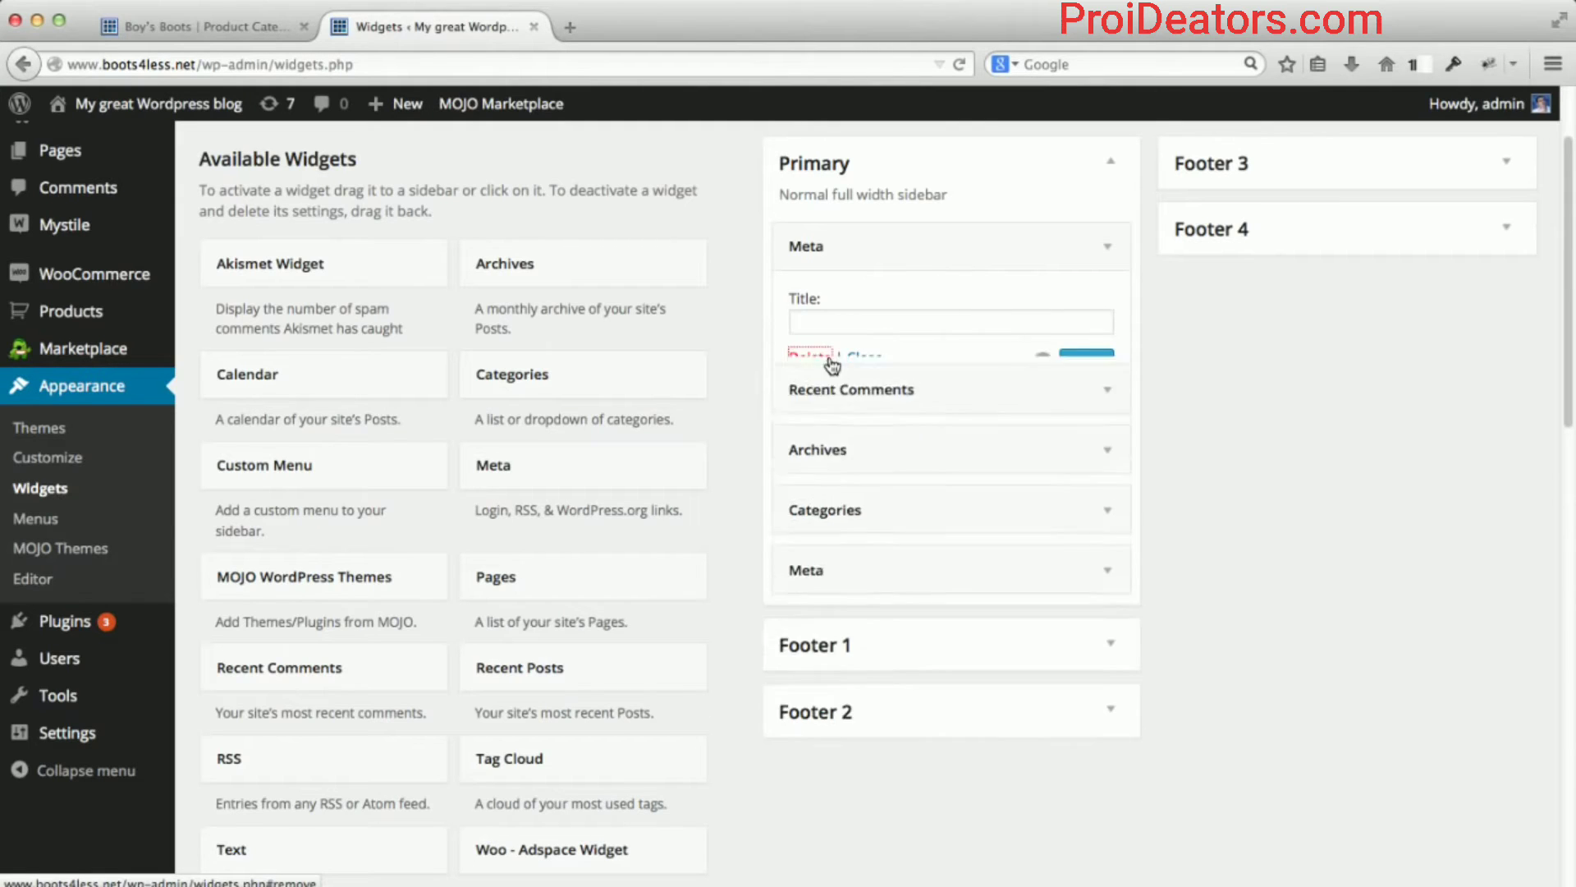
Delete the Recent Comments, Archives, Categories and Meta widgets from the Primary sidebar.
left_click(1093, 263)
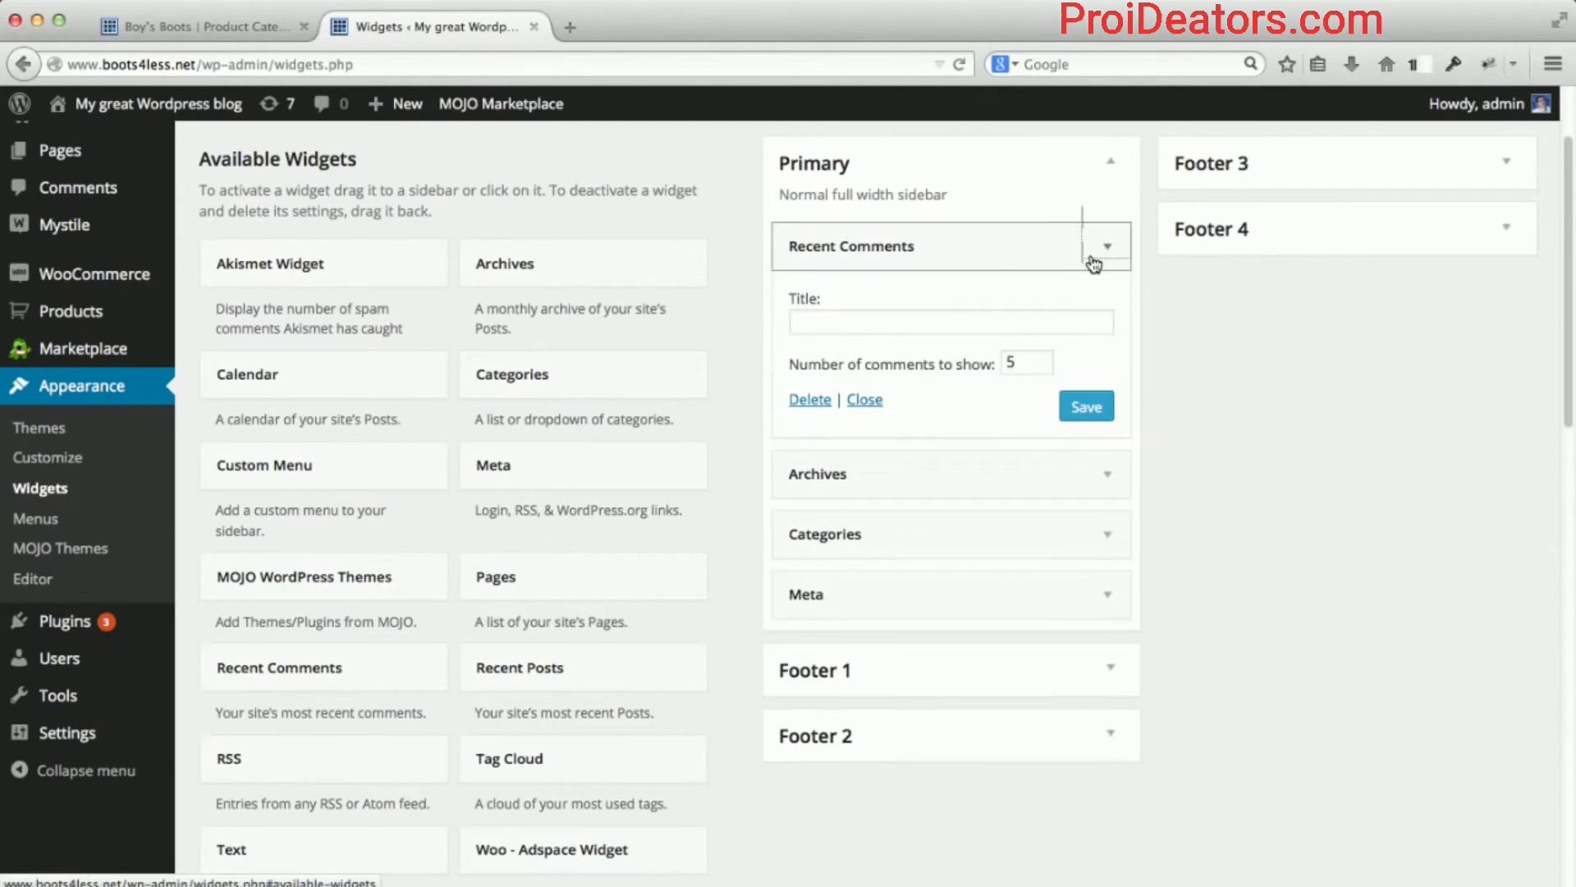
left_click(814, 400)
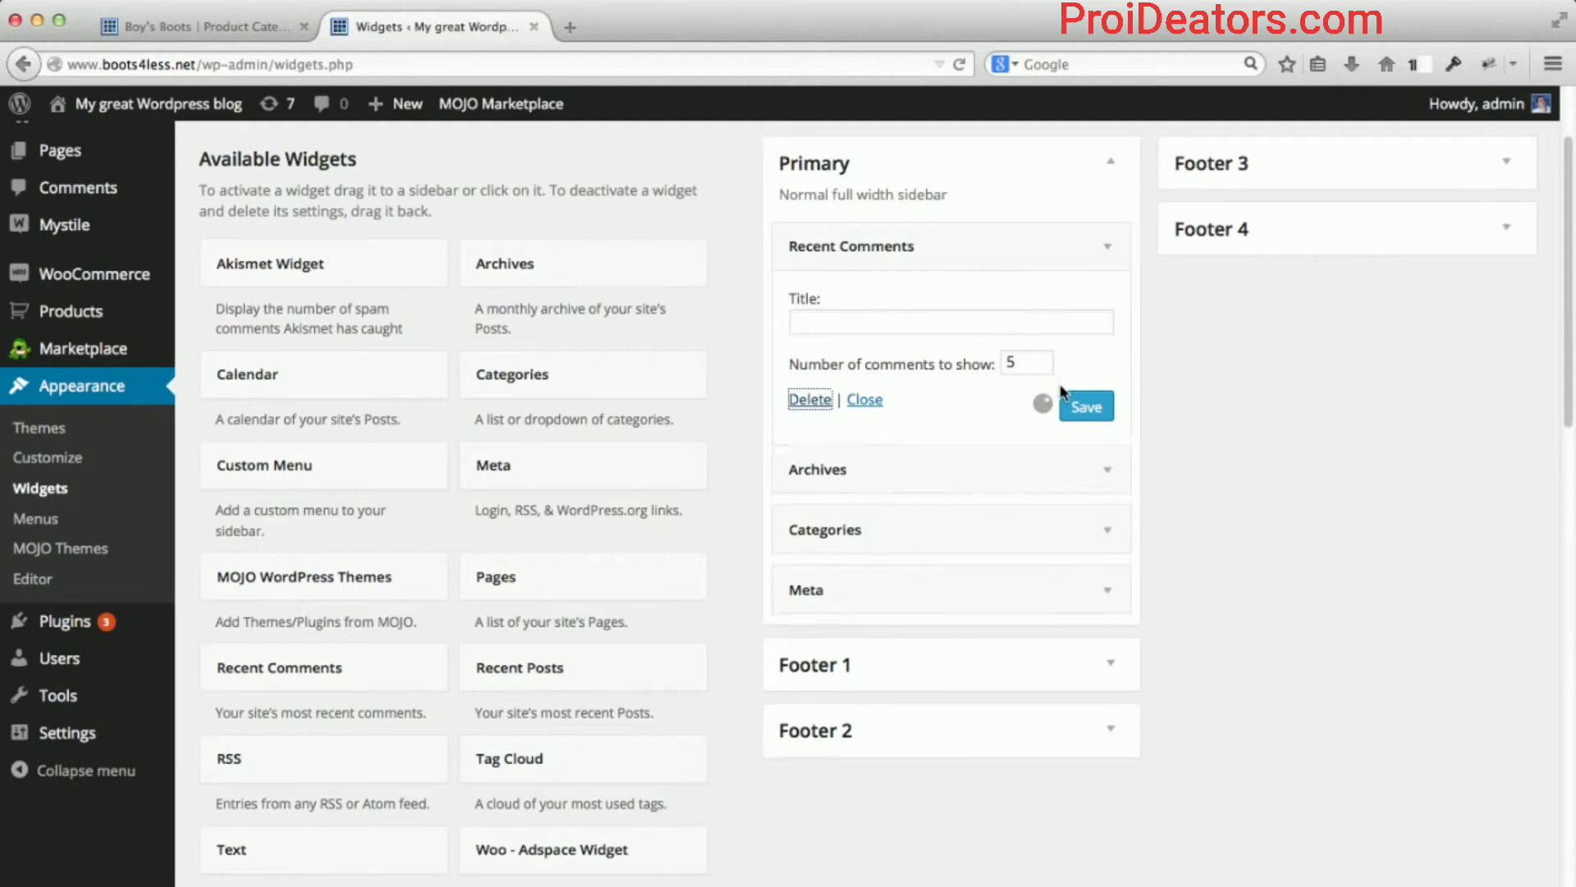
left_click(1107, 245)
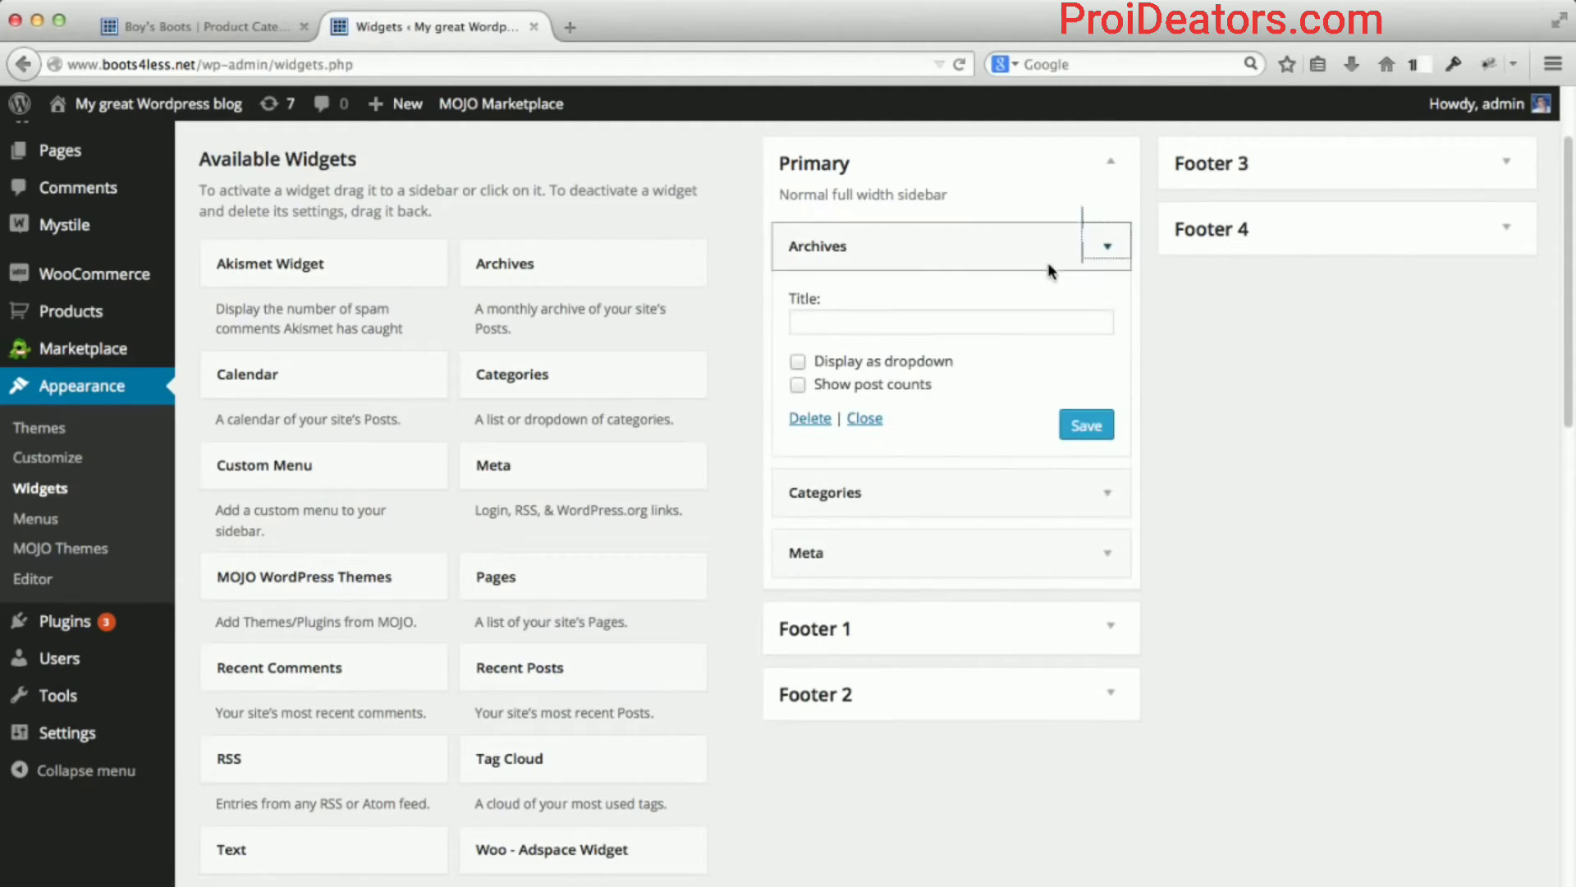
left_click(804, 419)
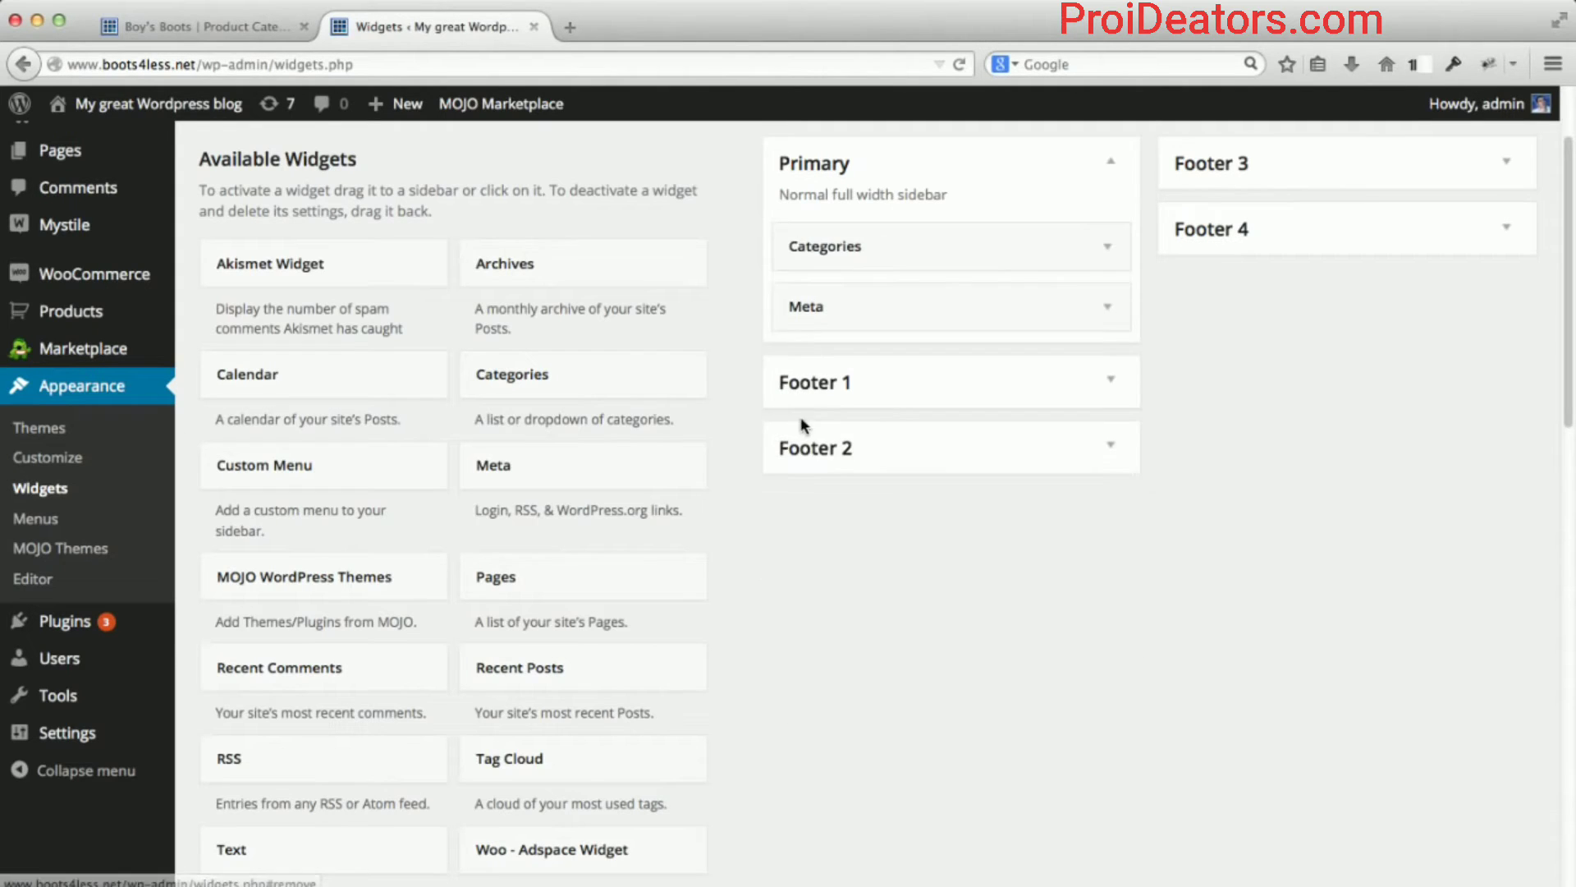
left_click(1096, 251)
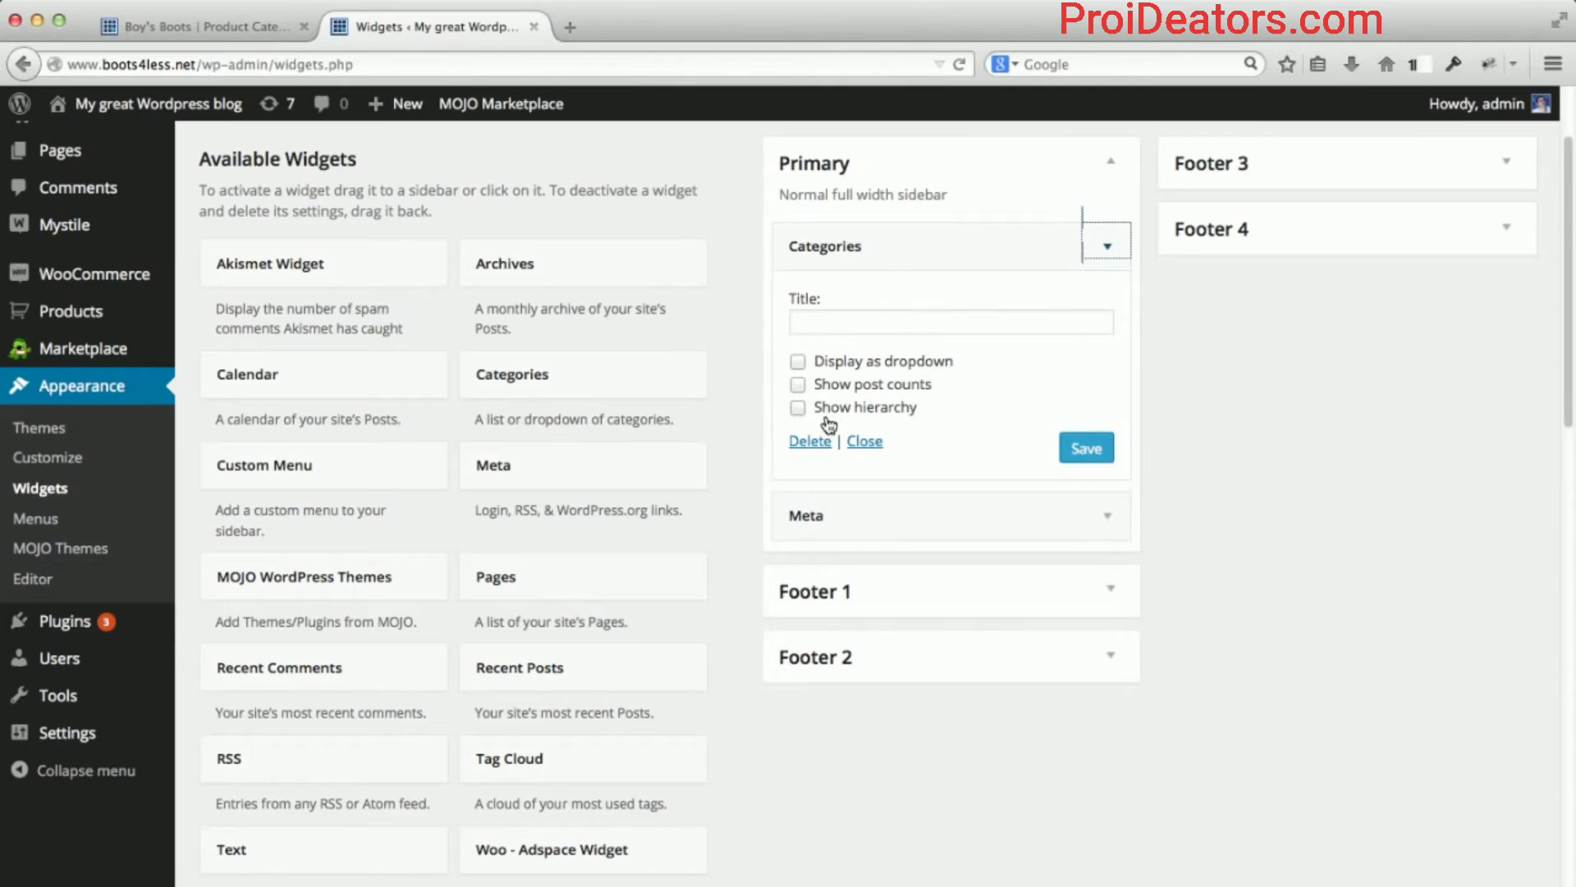
left_click(810, 440)
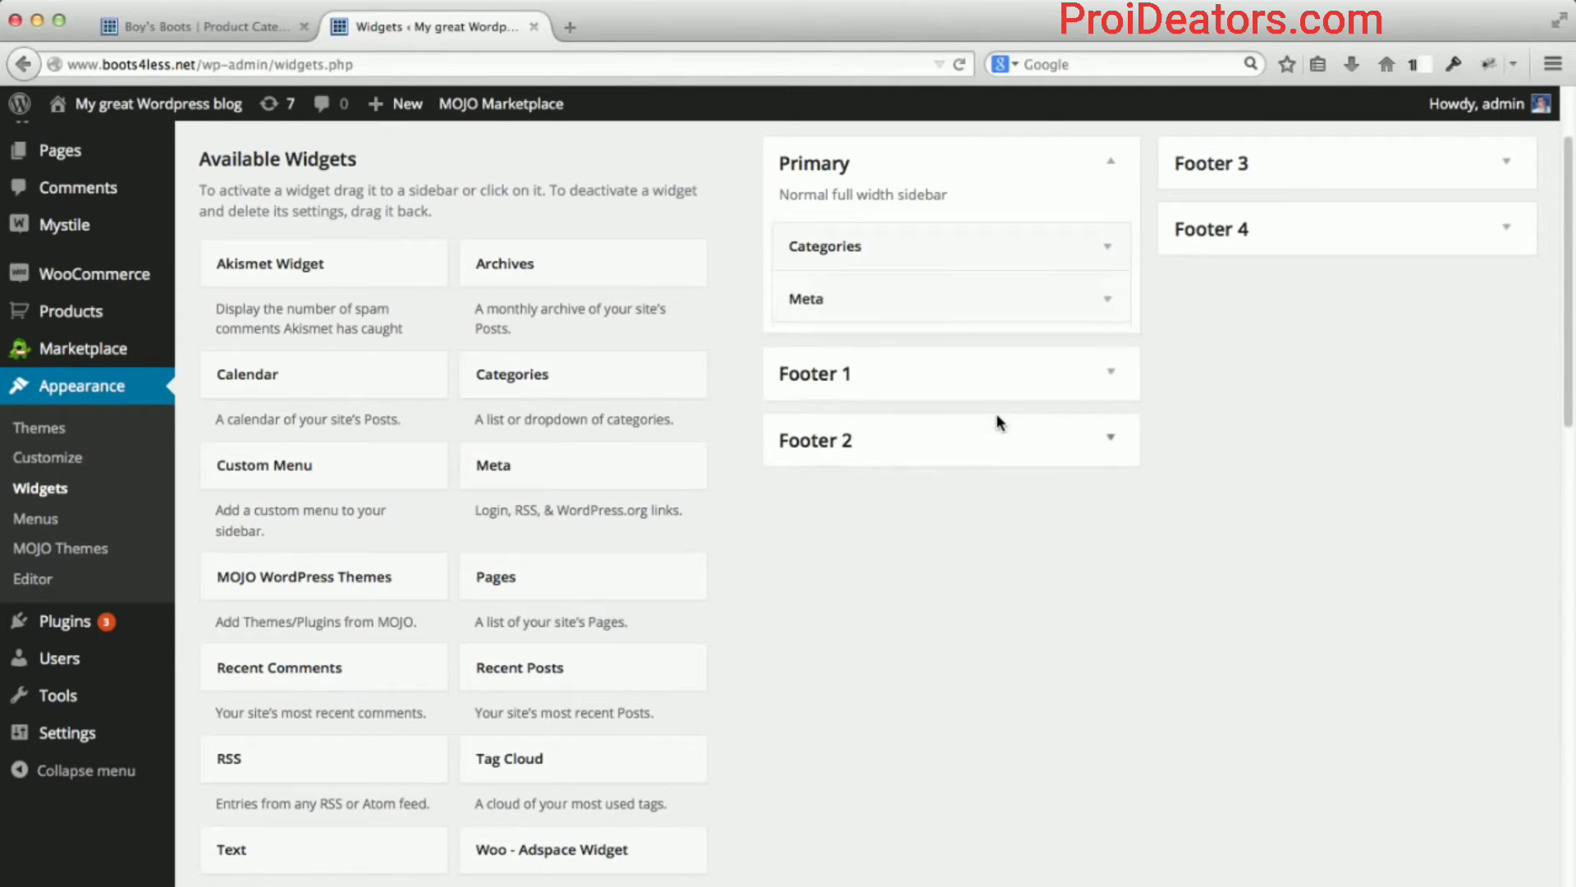
left_click(1110, 256)
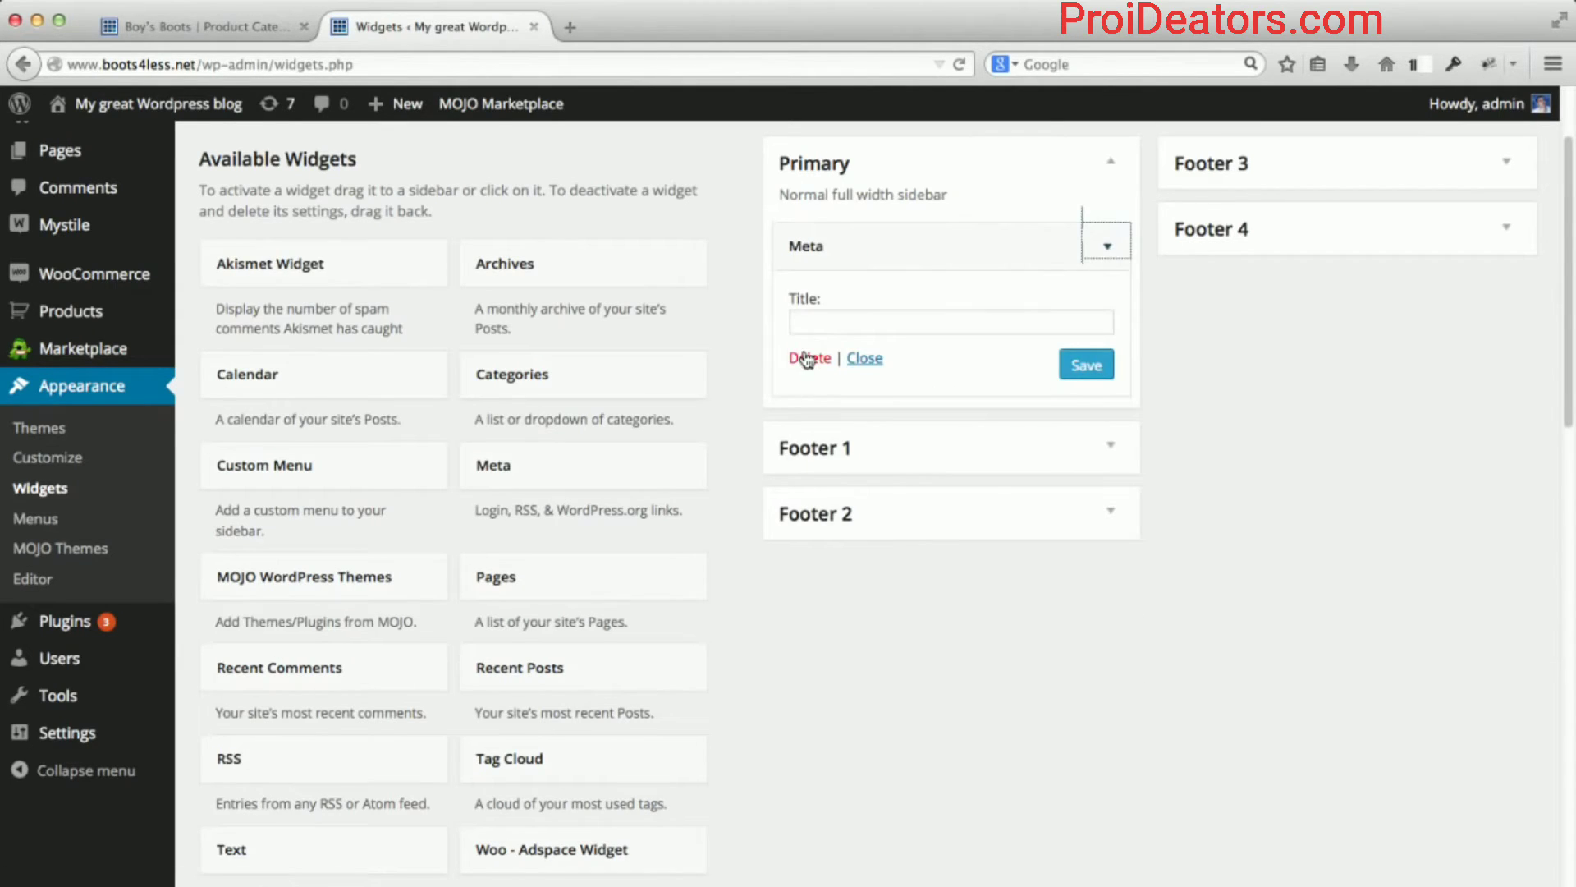
left_click(811, 358)
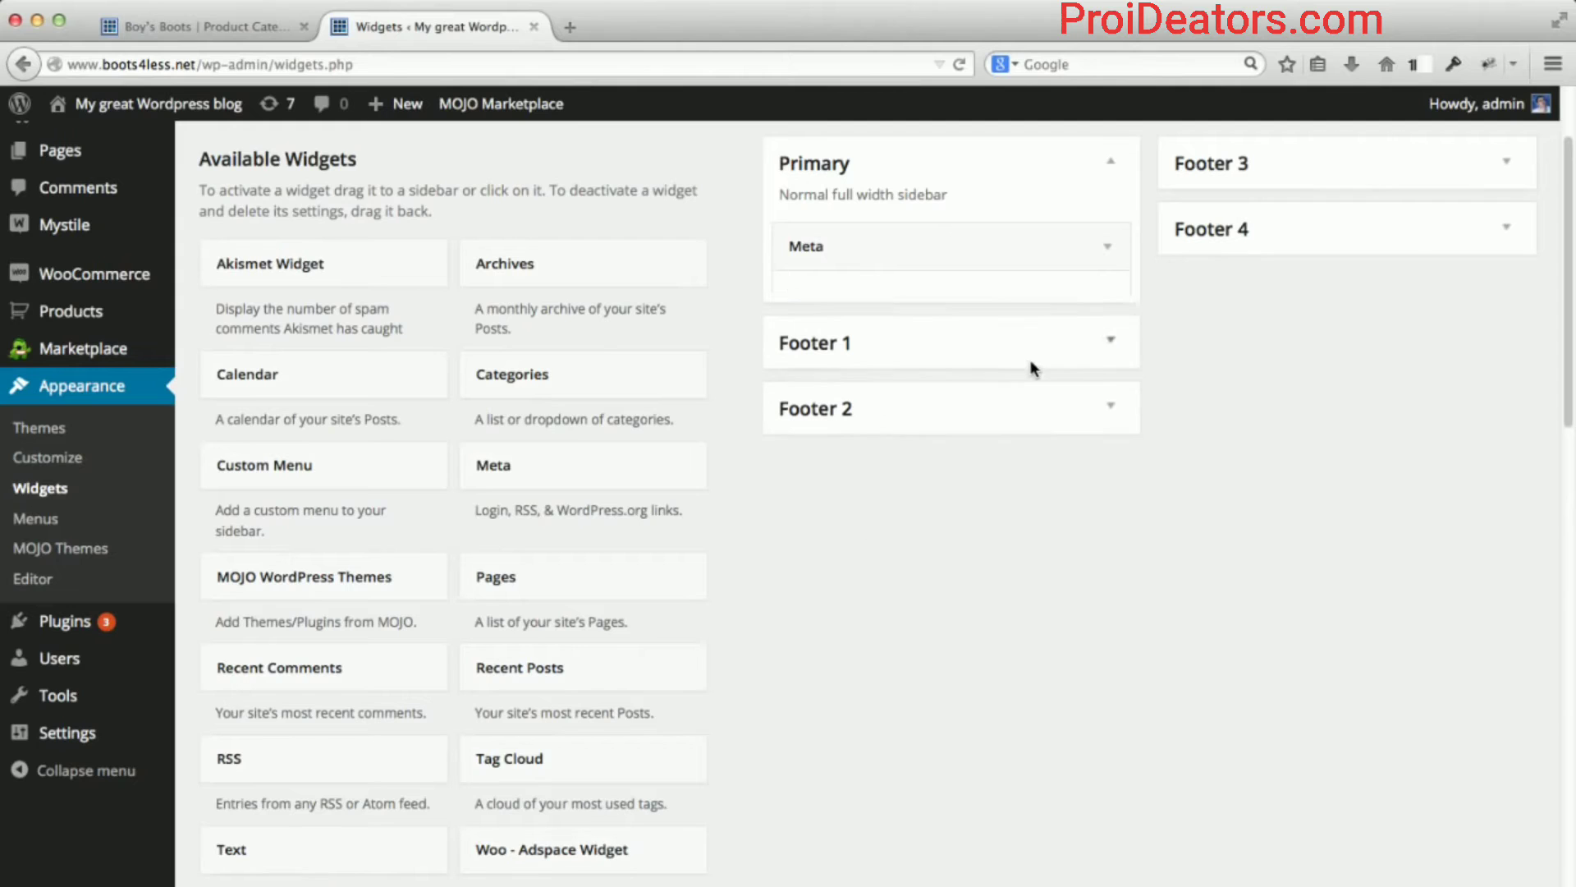
Drag WooCommerce Product Categories into Primary, titled 'Product Categories', ordered by Name with hierarchy.
scroll(782, 361, "down", 3)
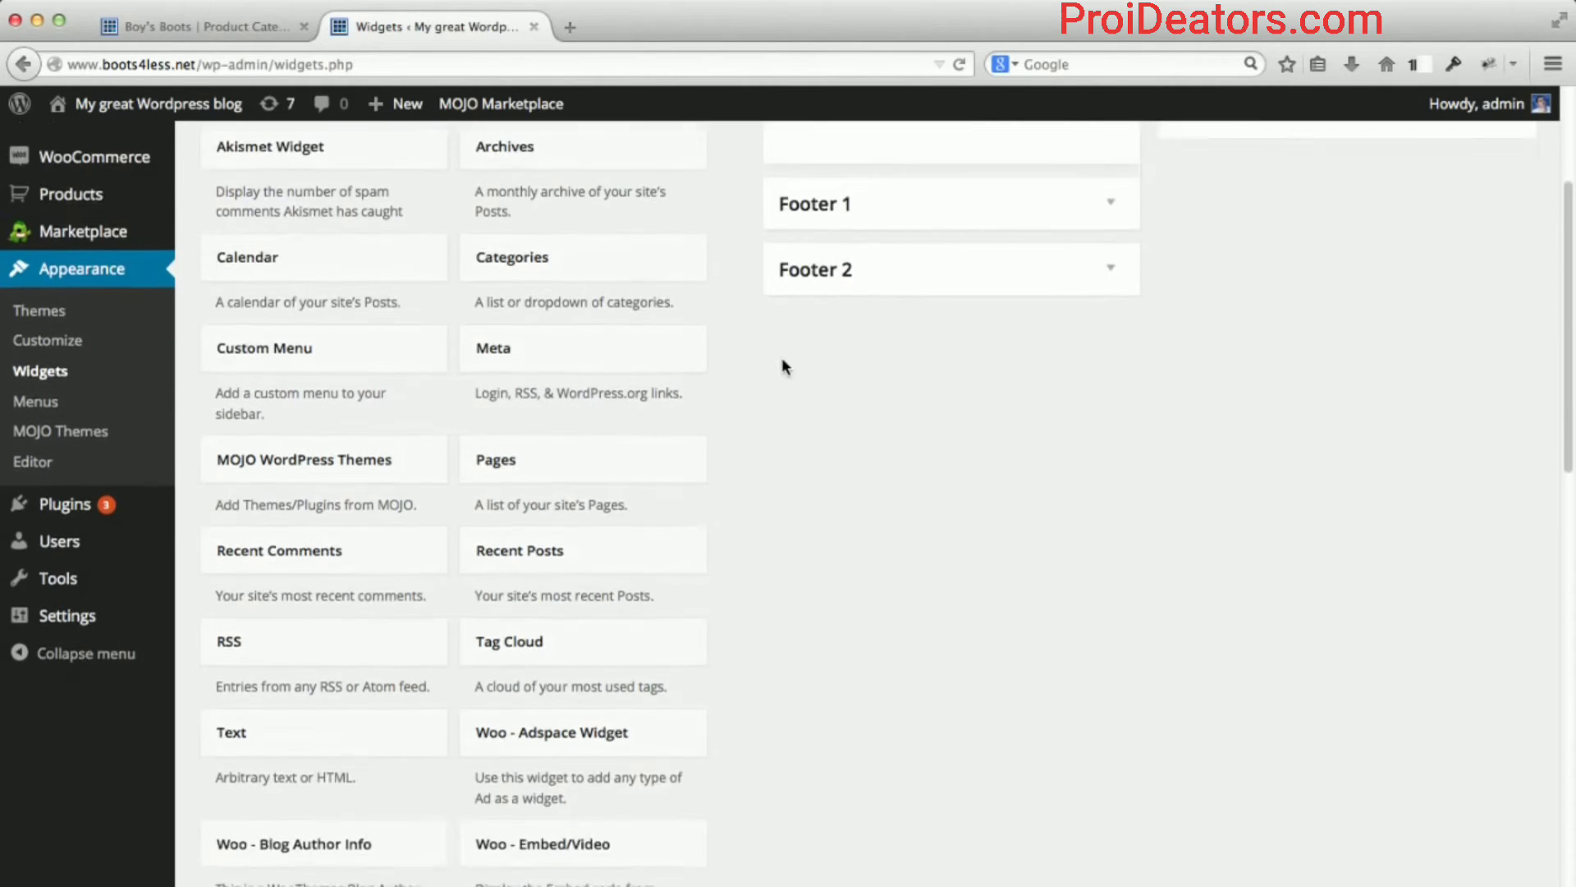
scroll(782, 357, "up", 4)
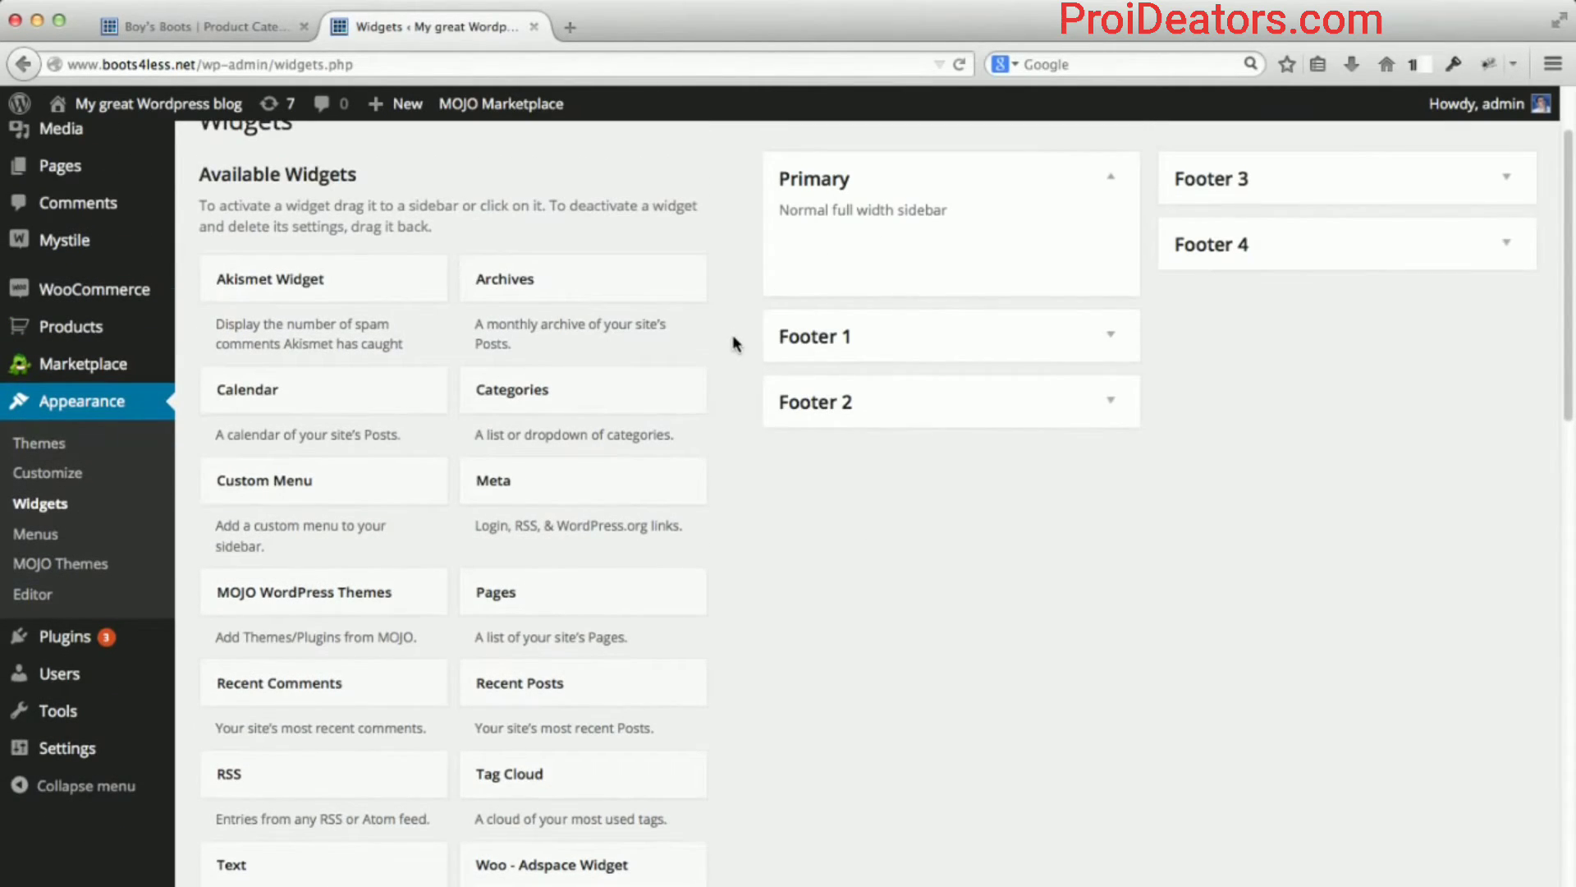
scroll(735, 343, "down", 6)
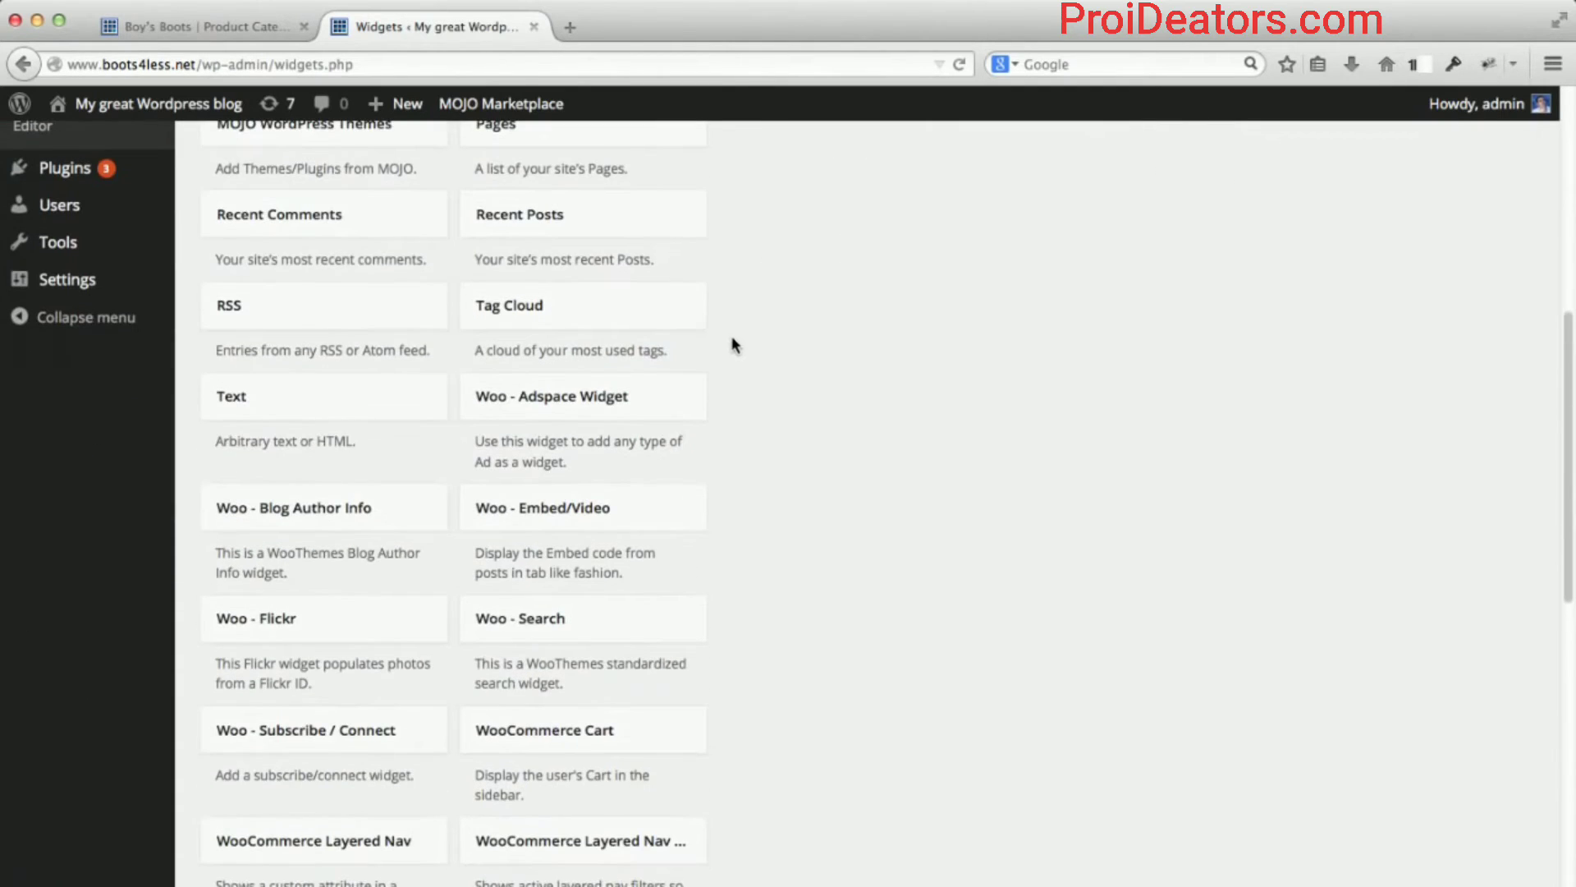
scroll(722, 321, "down", 4)
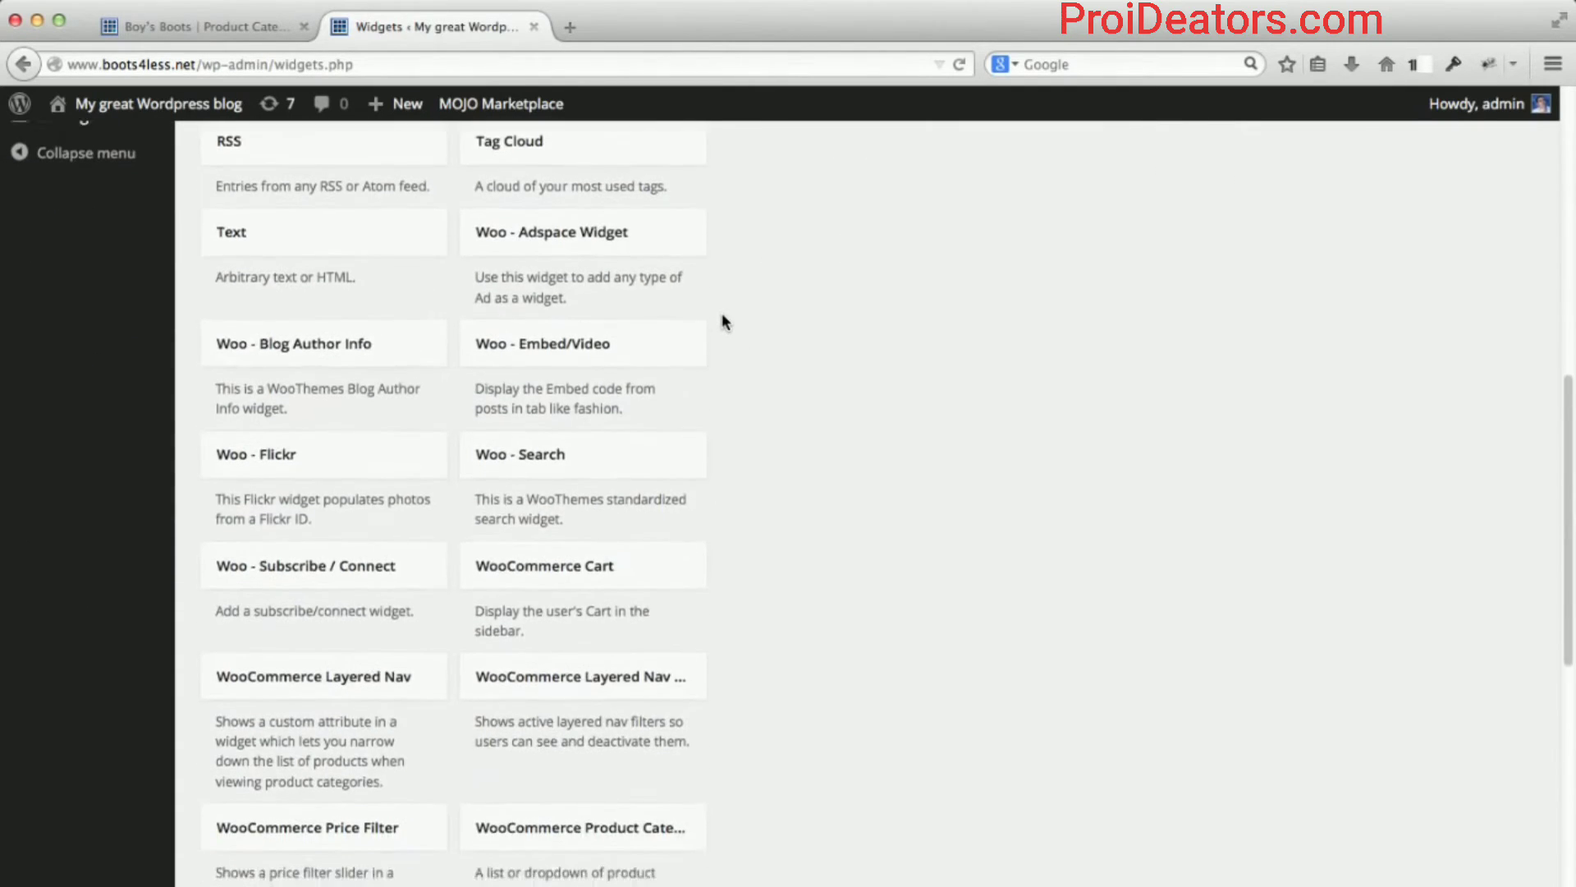
scroll(723, 321, "down", 3)
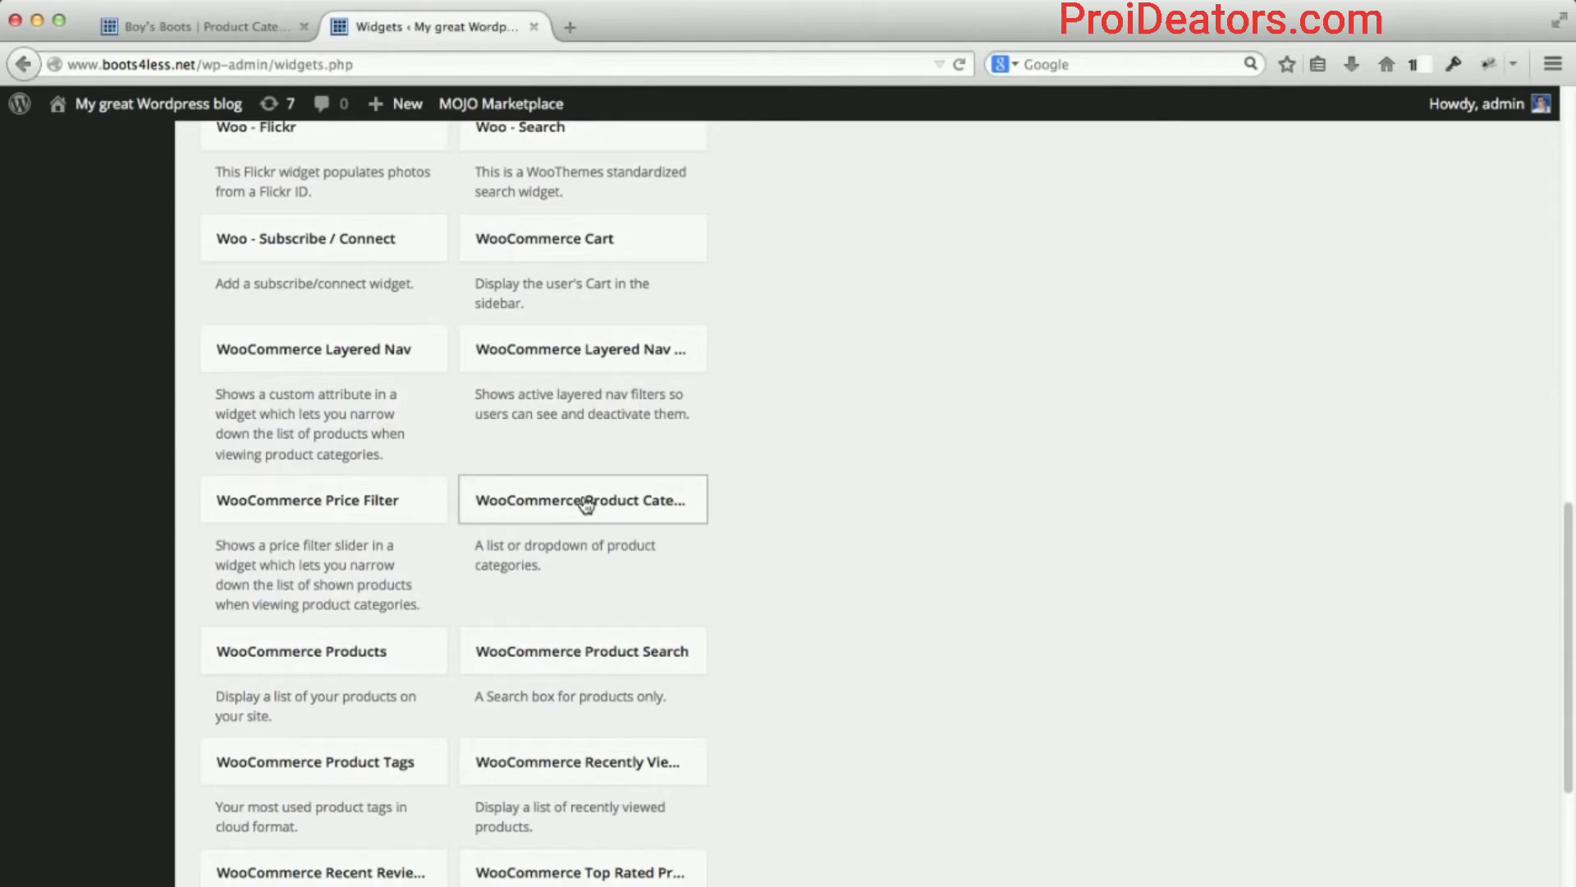
left_click_drag(549, 520, 859, 366)
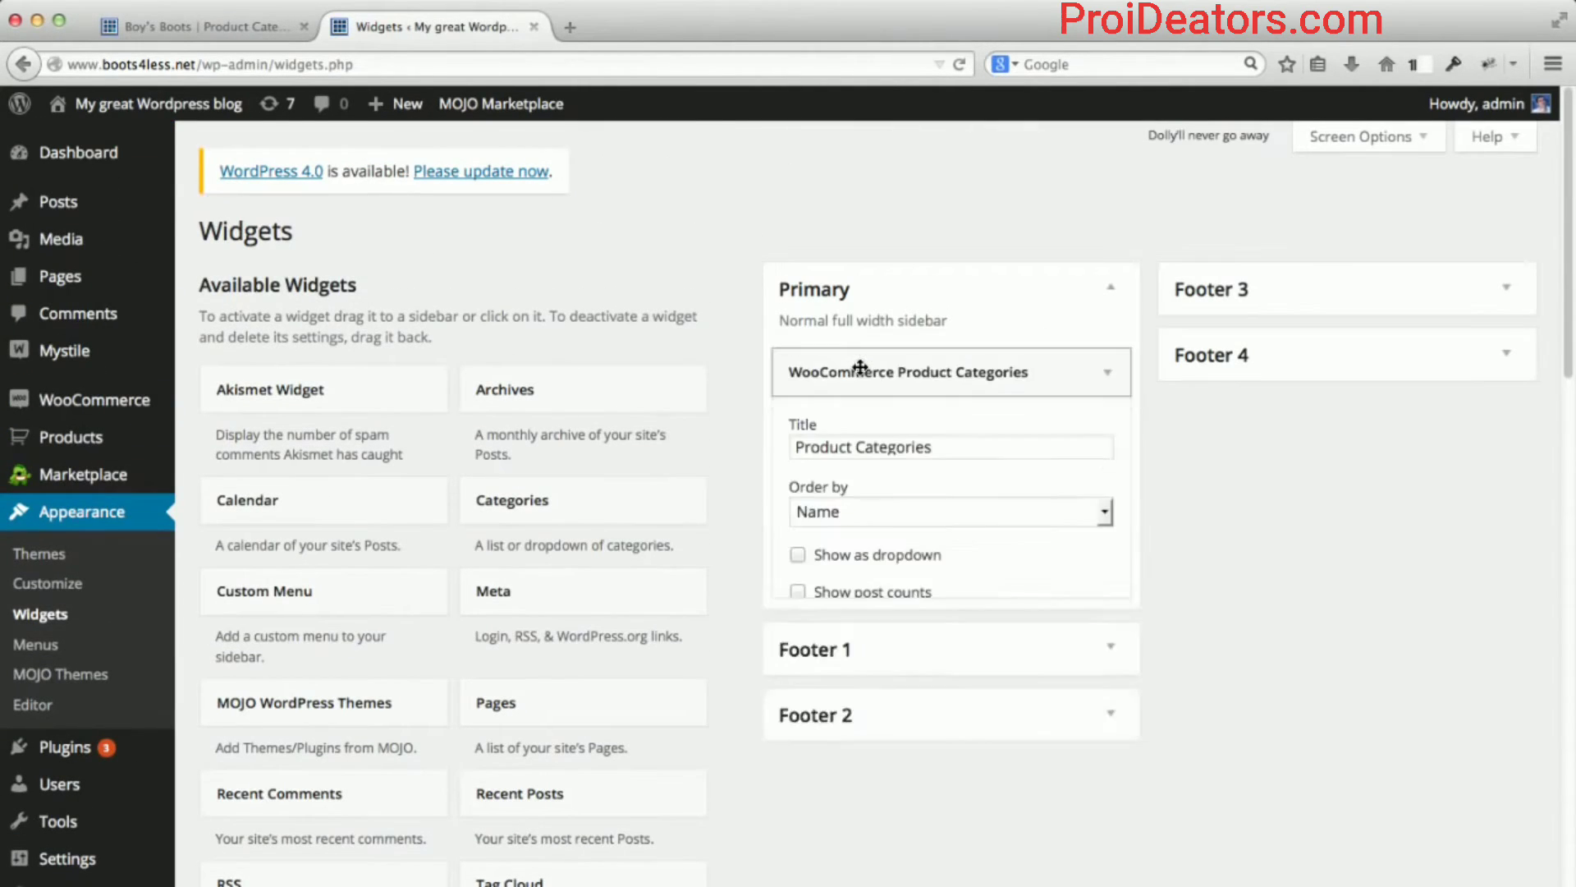
scroll(746, 473, "down", 5)
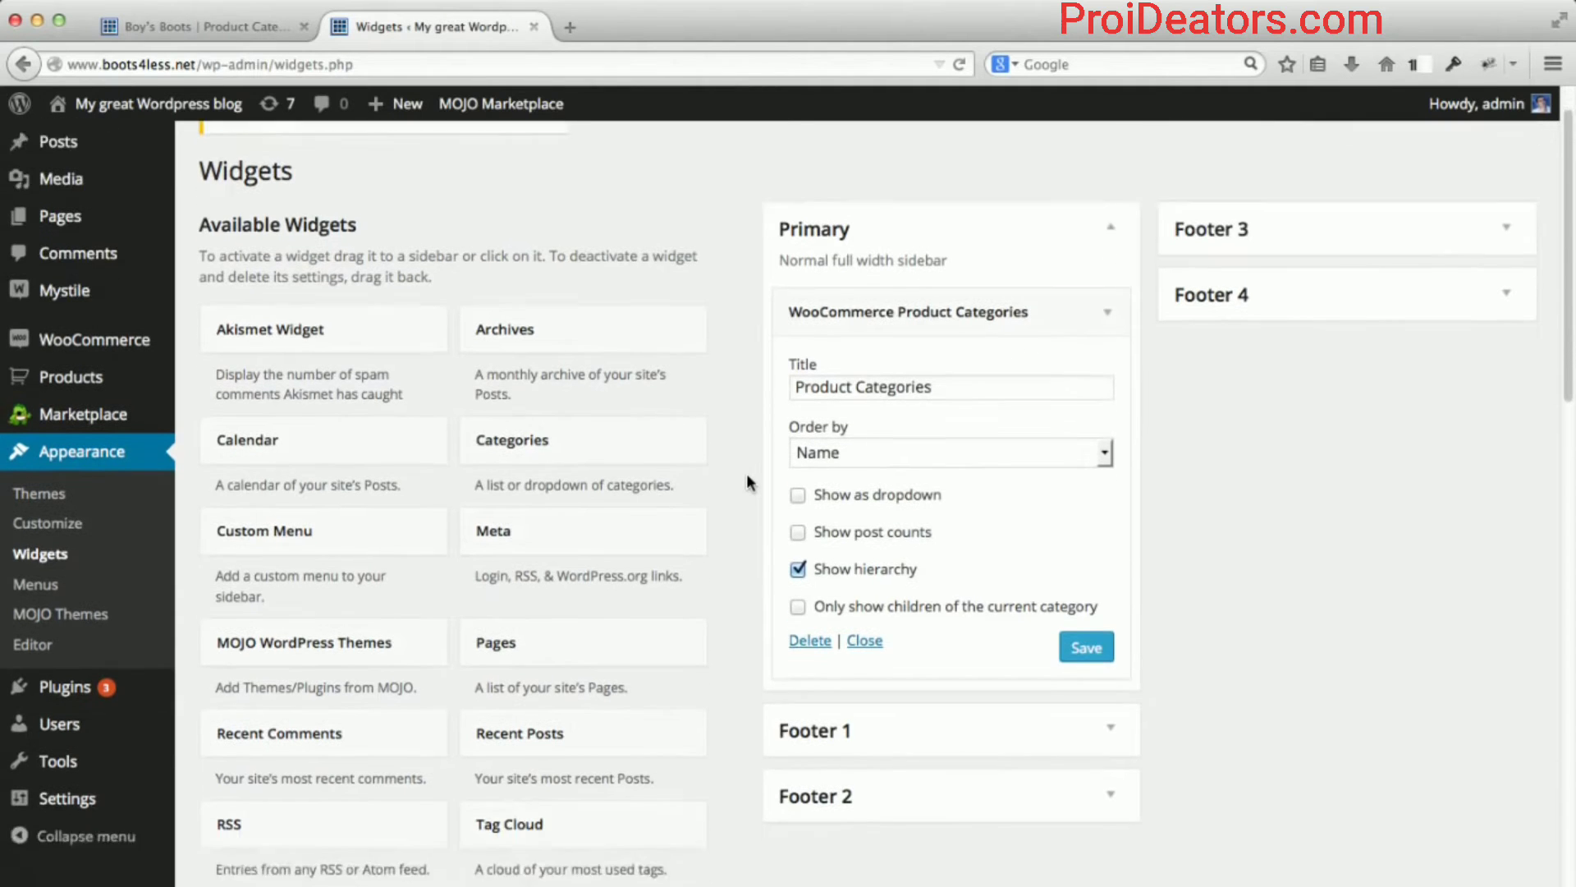
scroll(746, 473, "down", 7)
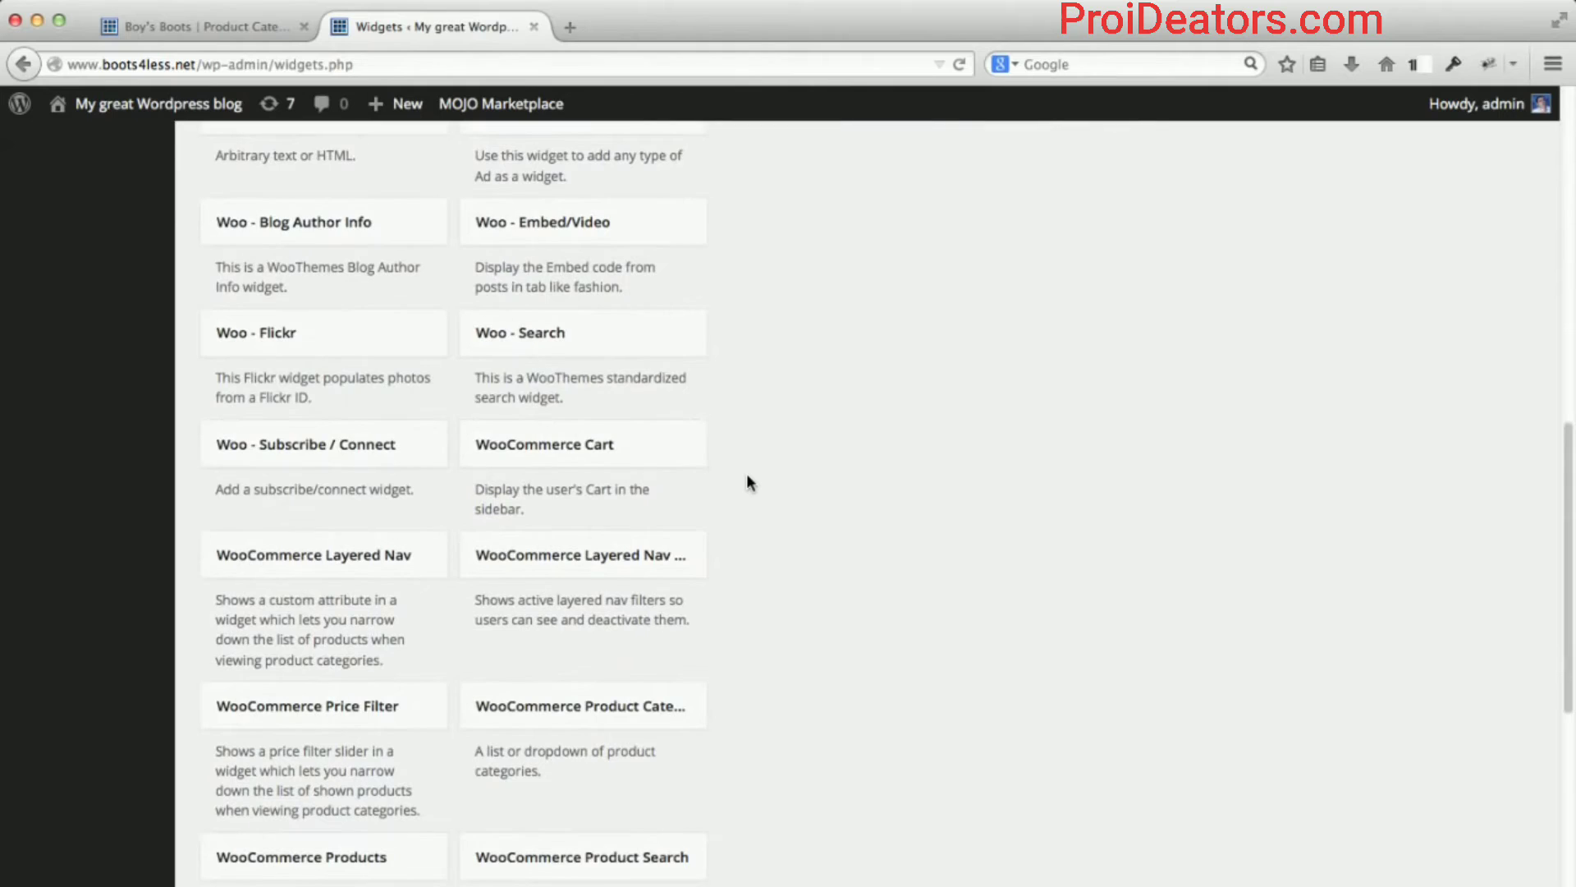
scroll(749, 483, "down", 2)
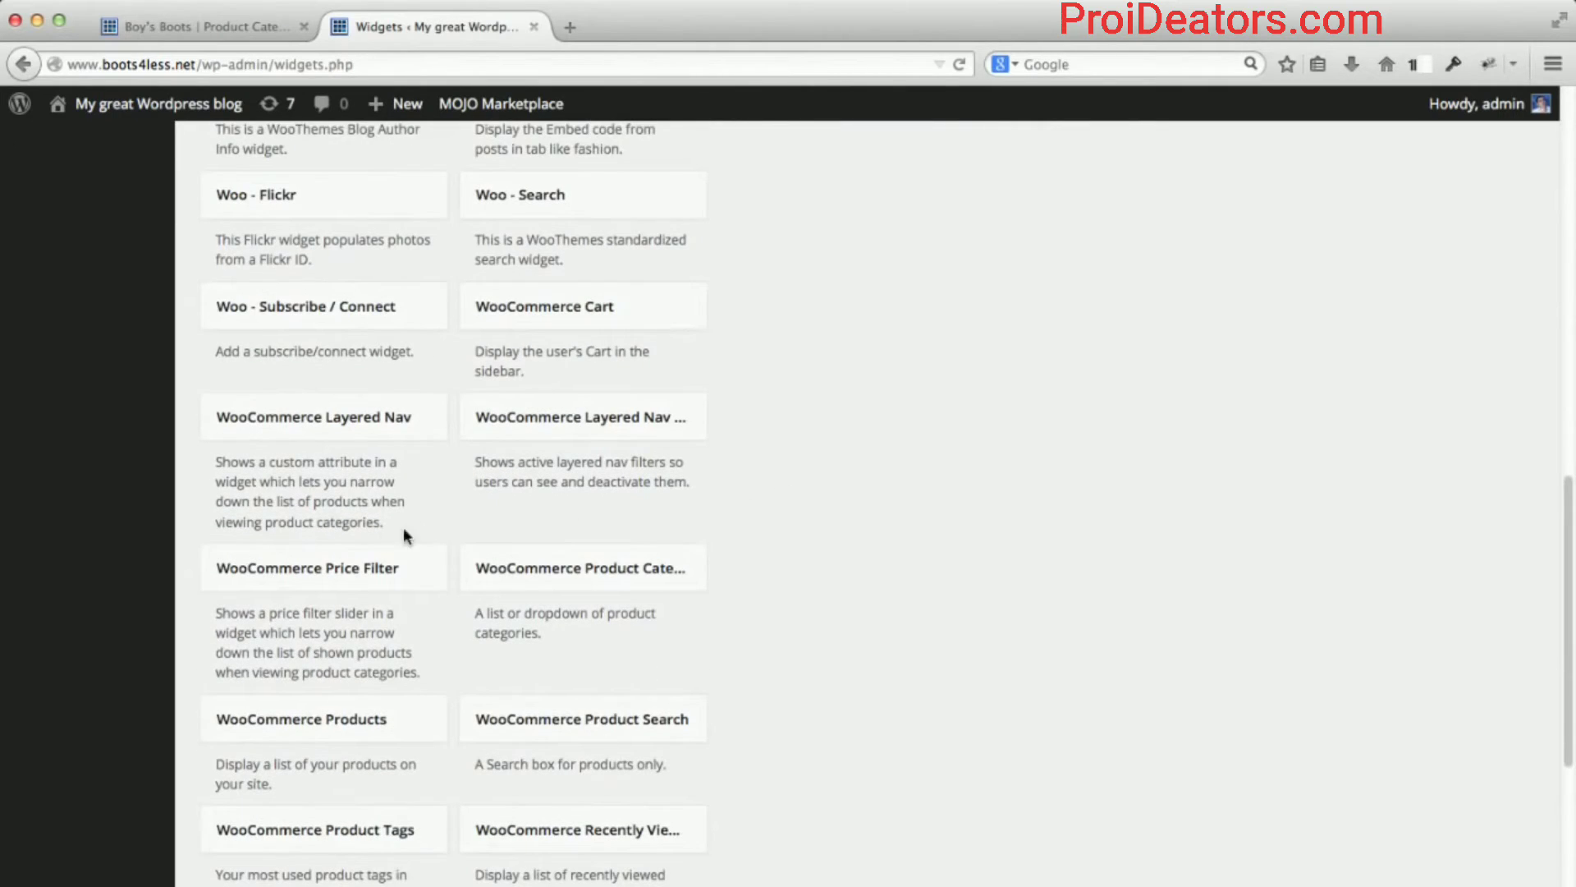
left_click_drag(319, 570, 907, 579)
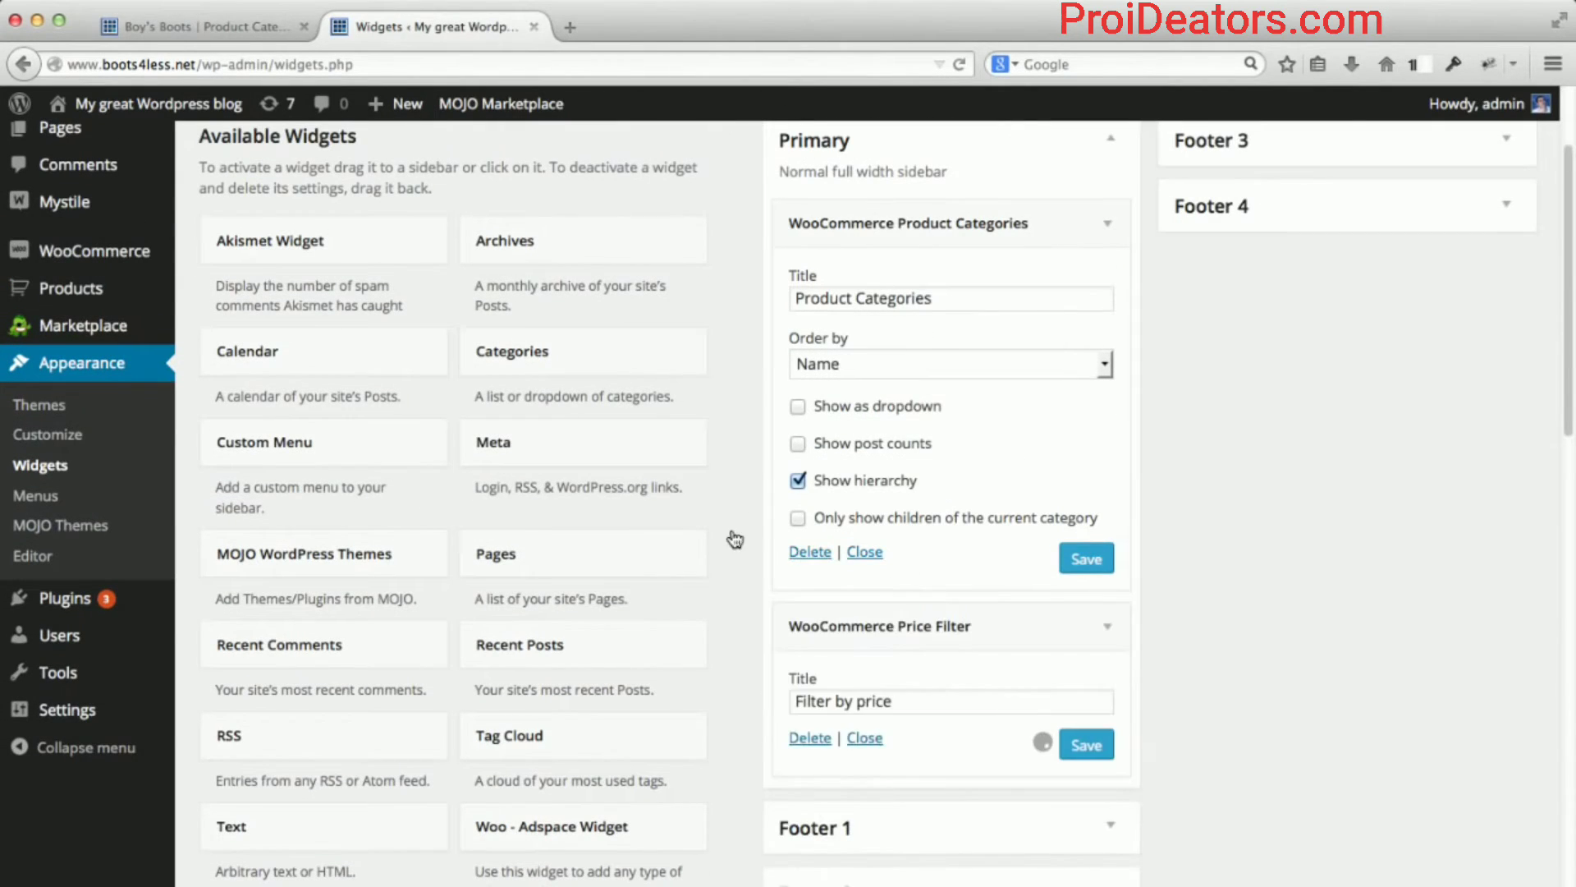
scroll(733, 527, "down", 3)
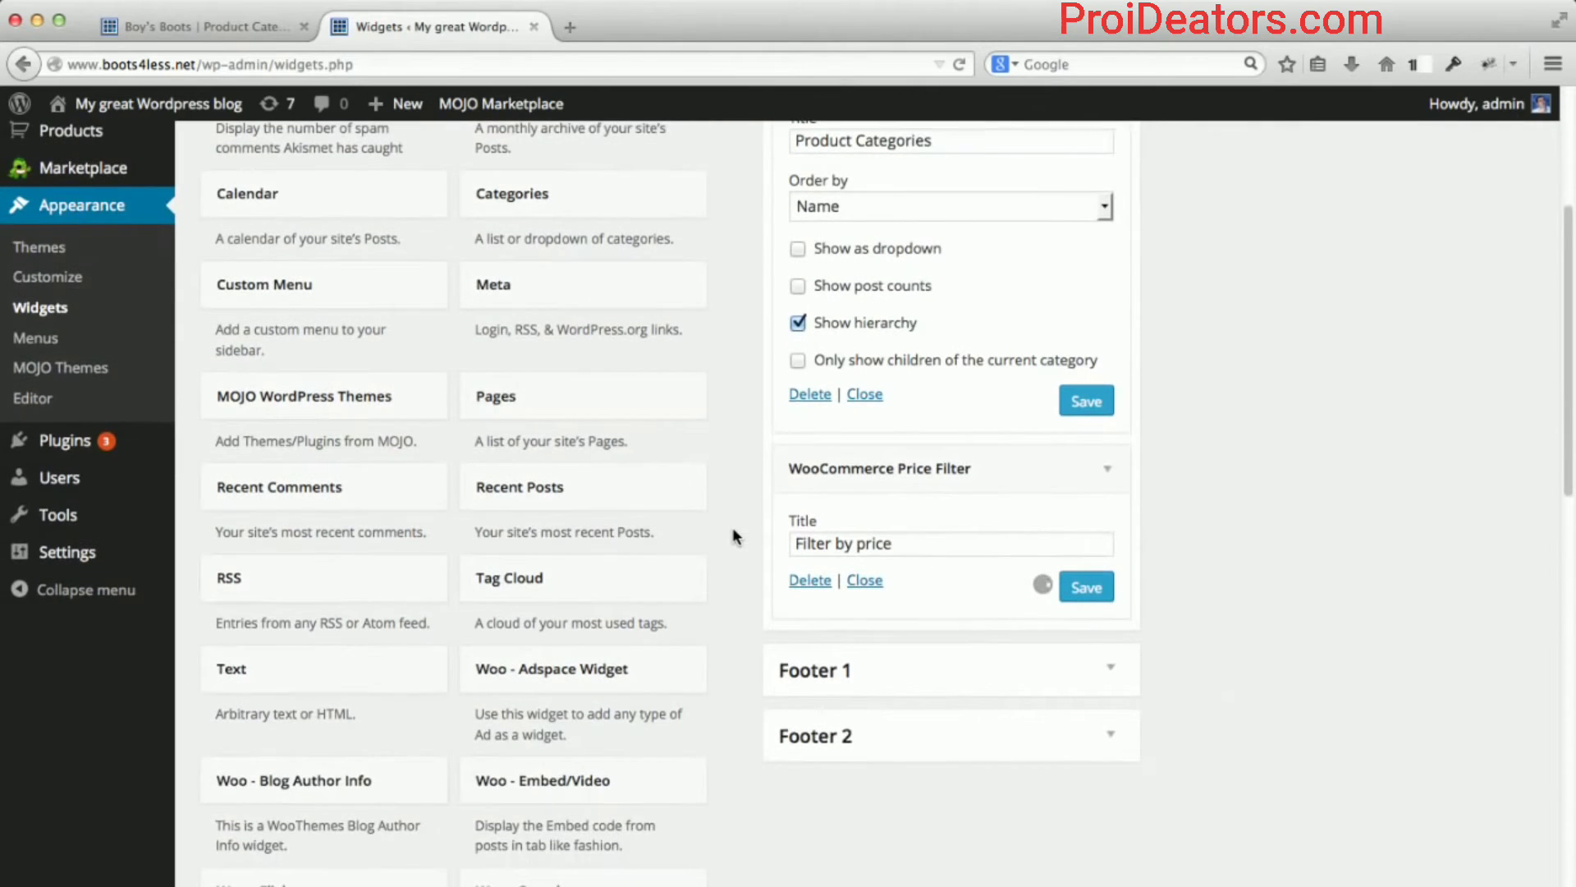
scroll(733, 527, "down", 1)
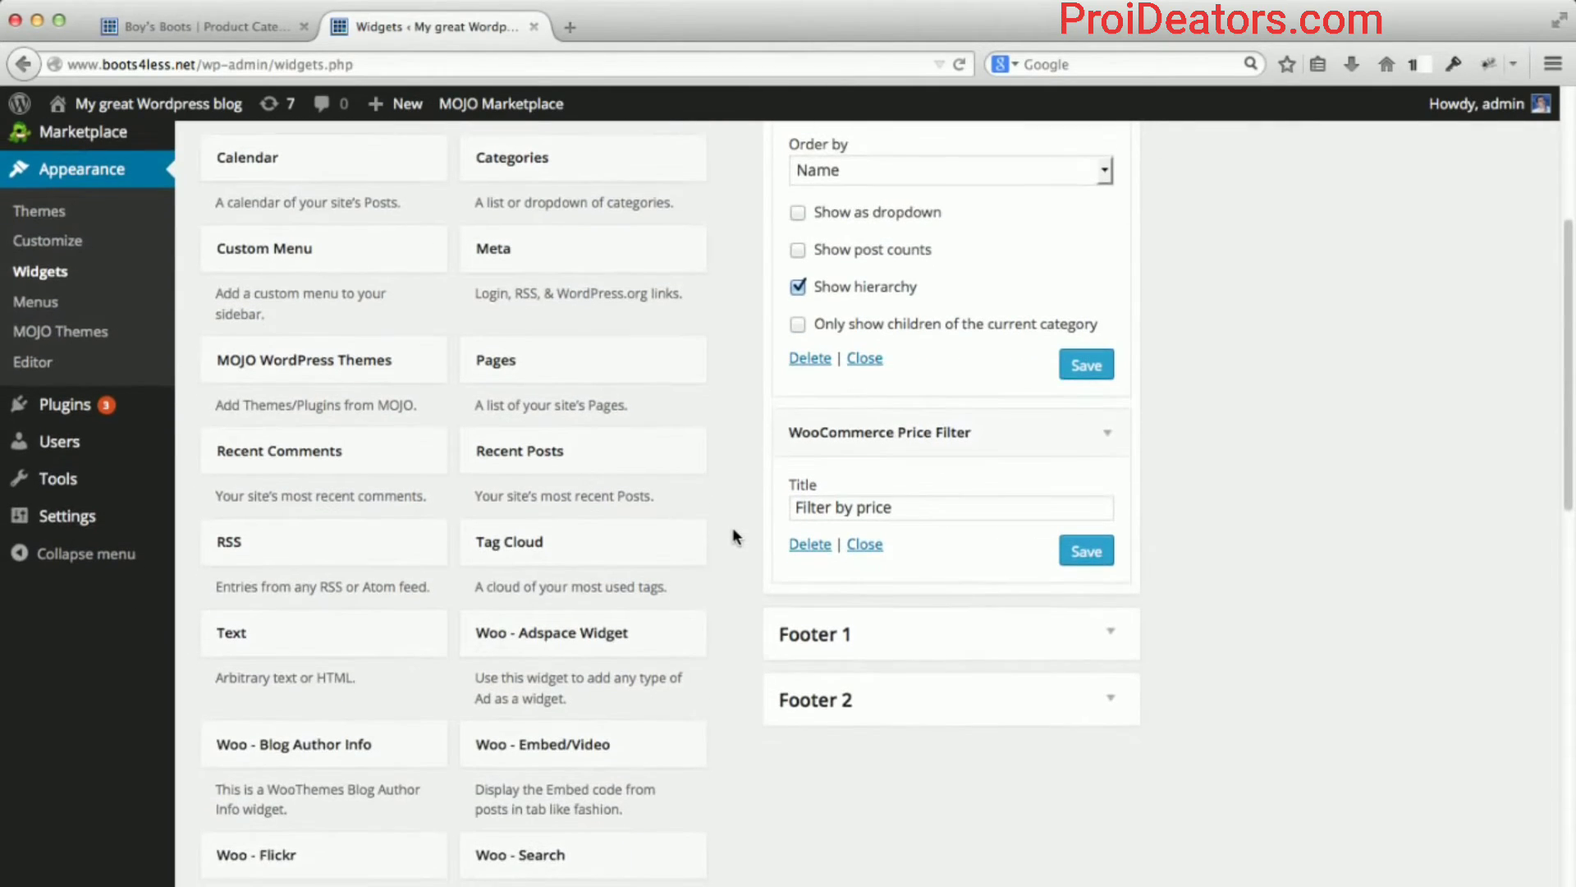
scroll(733, 527, "down", 2)
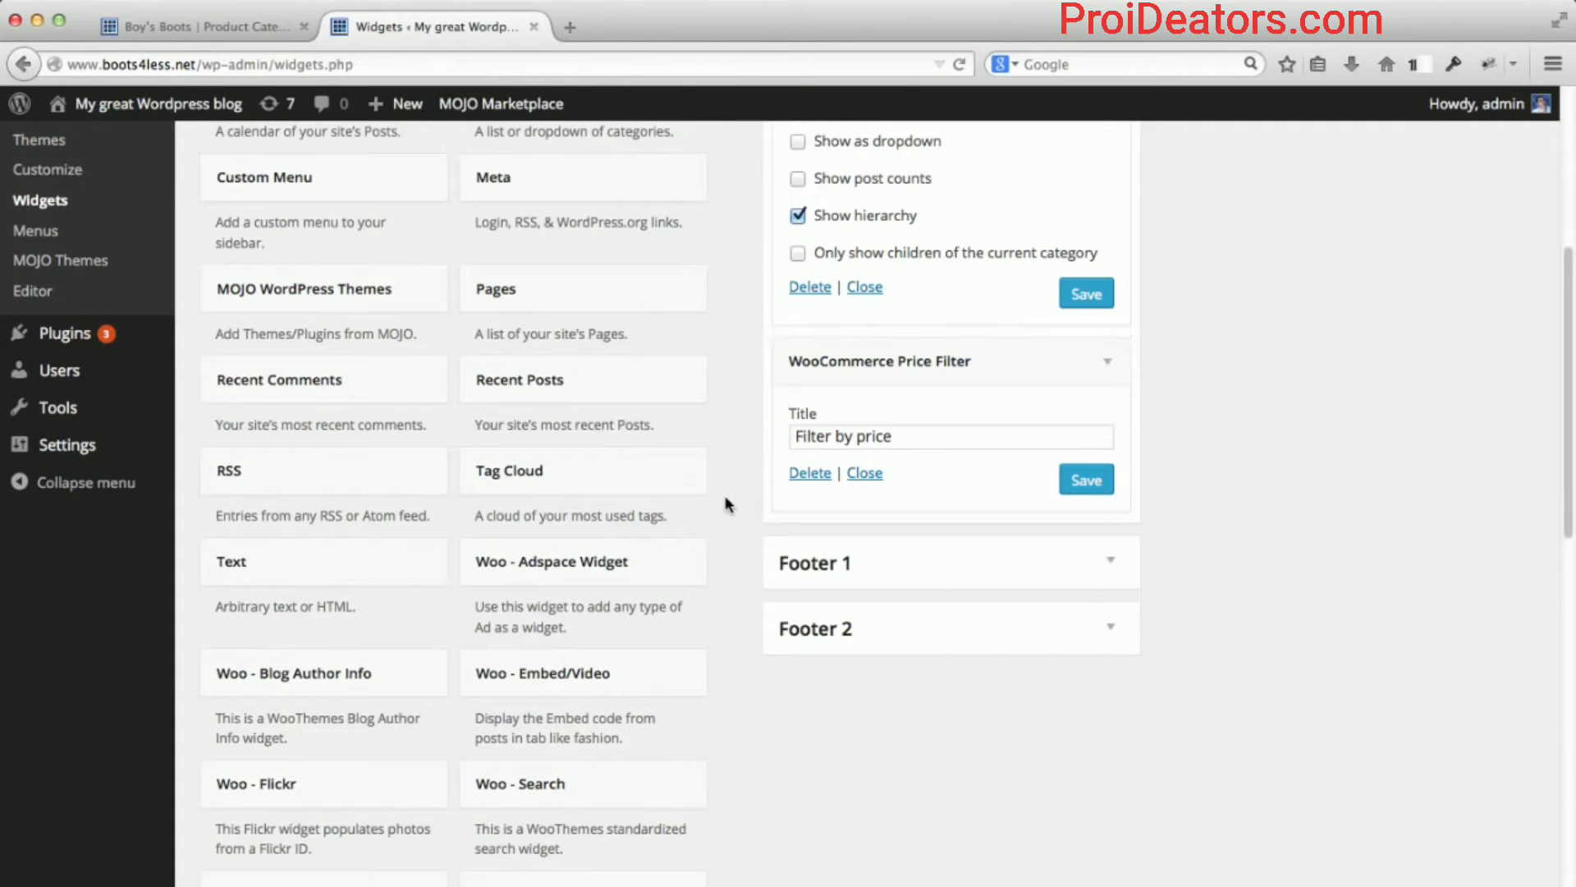
scroll(726, 500, "down", 19)
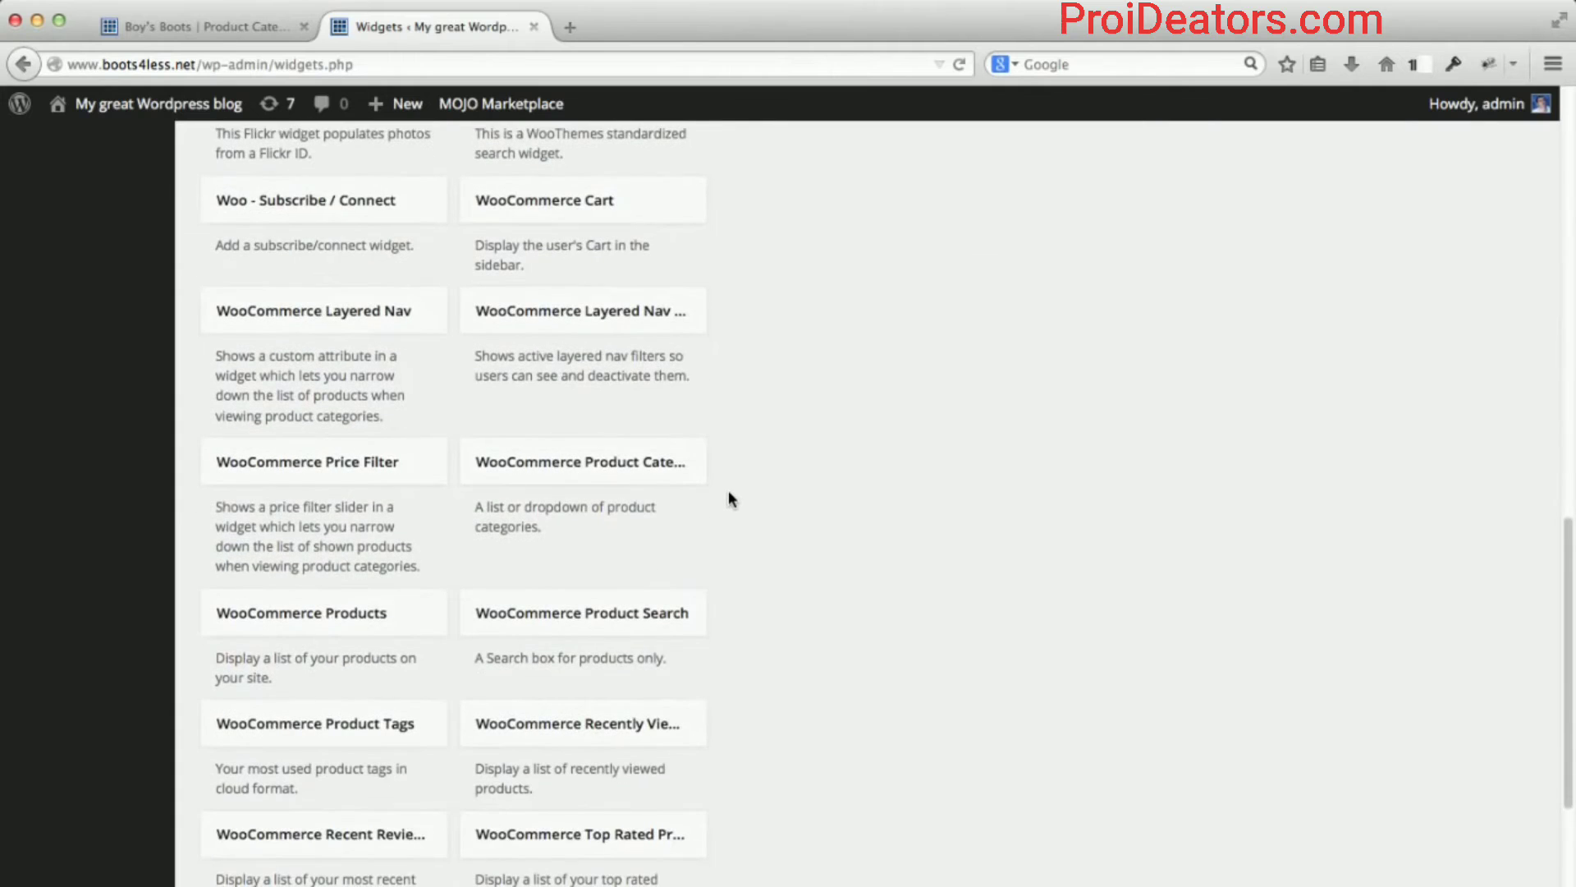
scroll(727, 497, "down", 5)
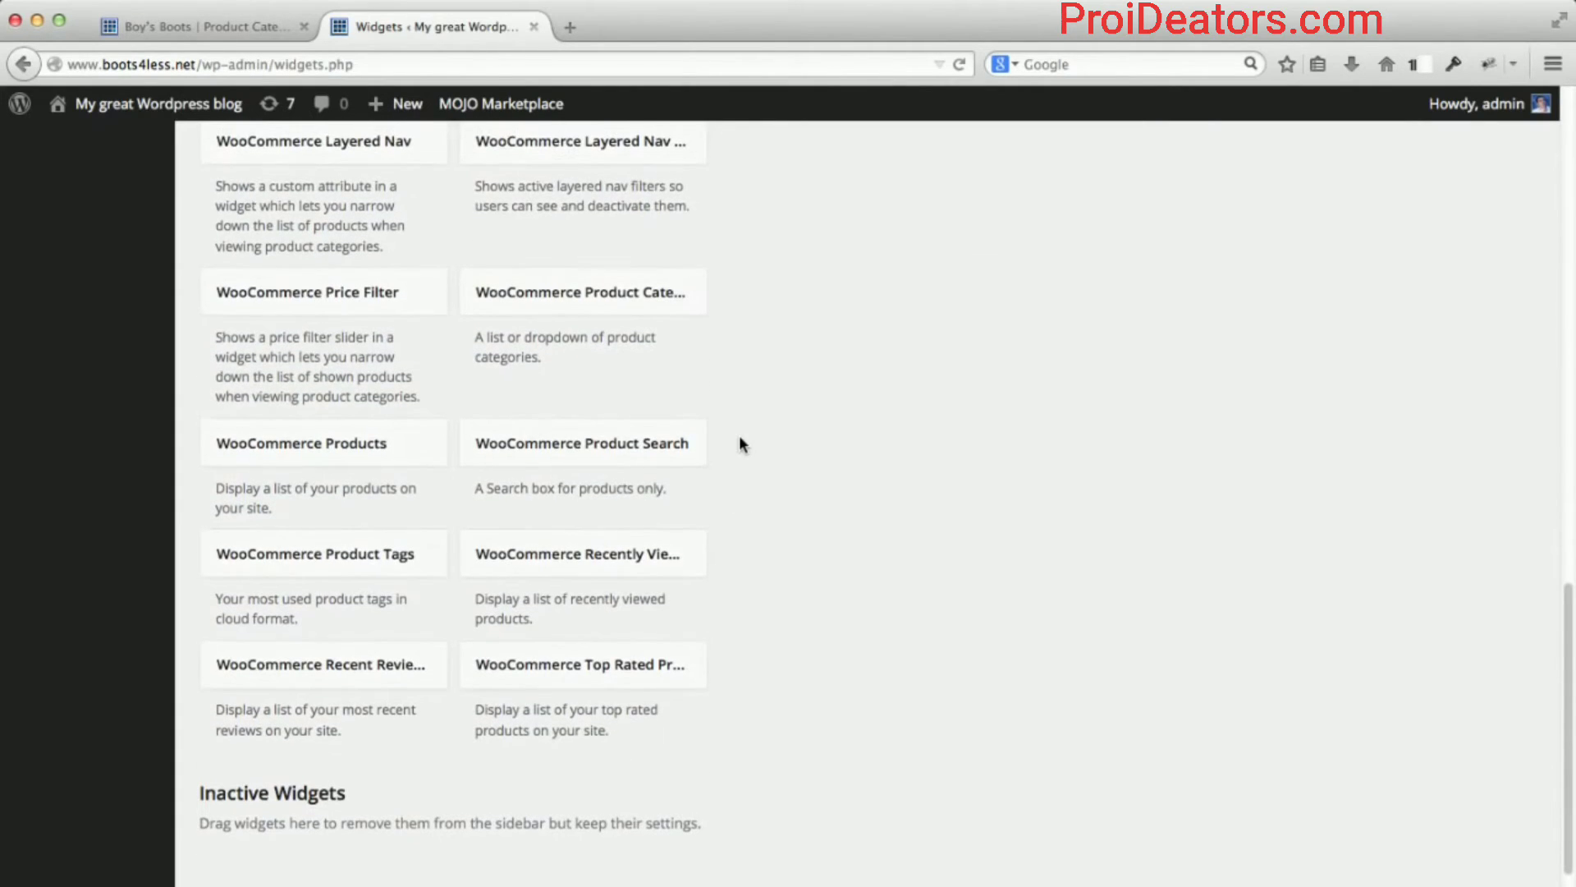
scroll(740, 438, "up", 1)
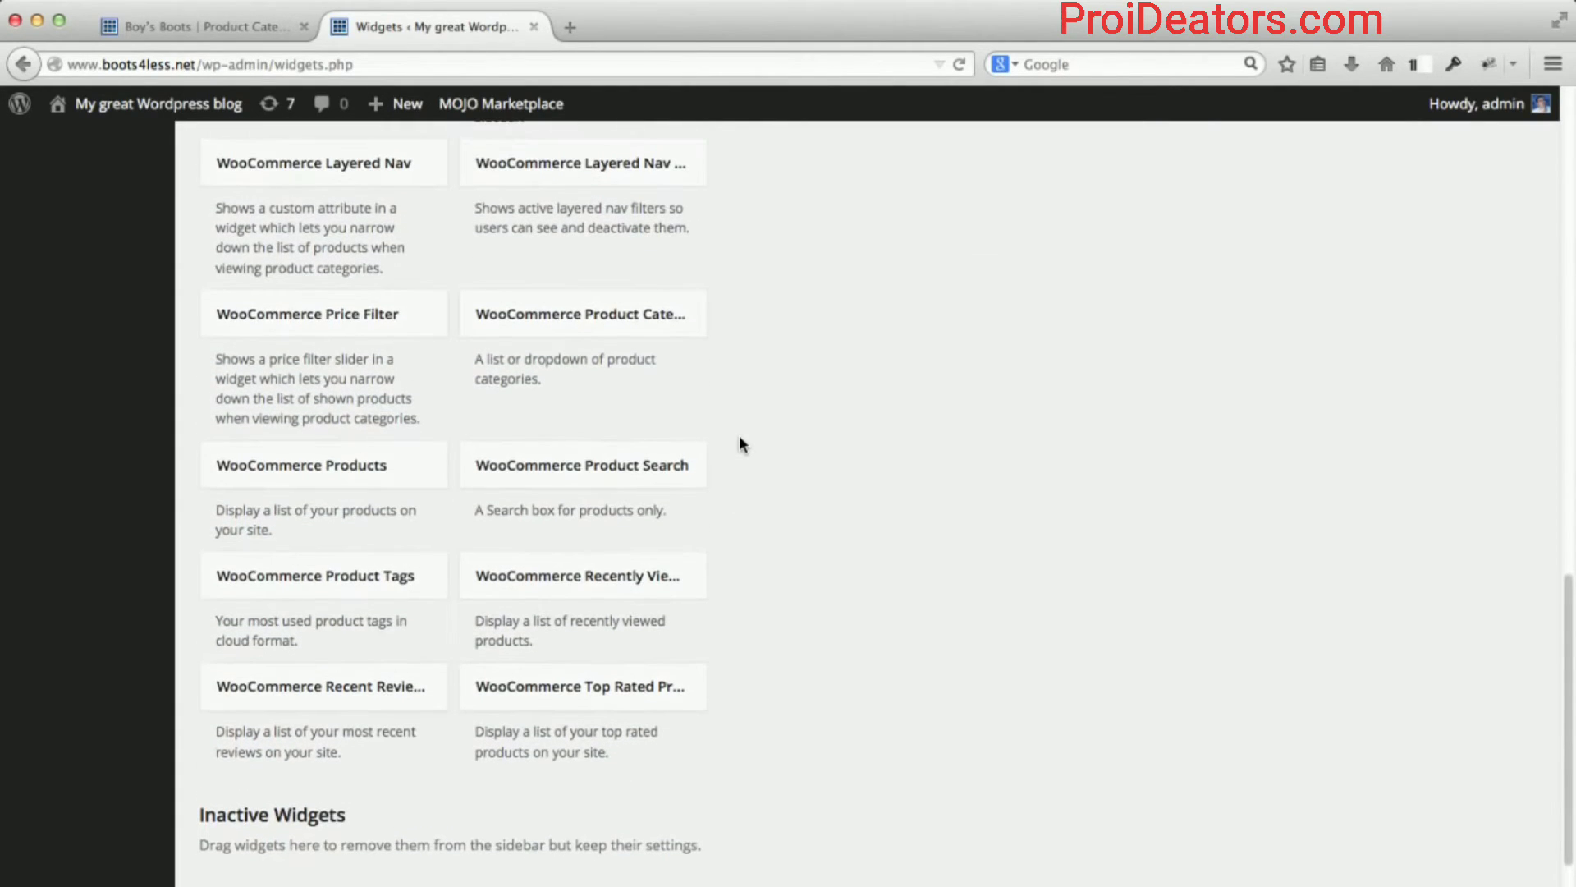
scroll(741, 443, "up", 1)
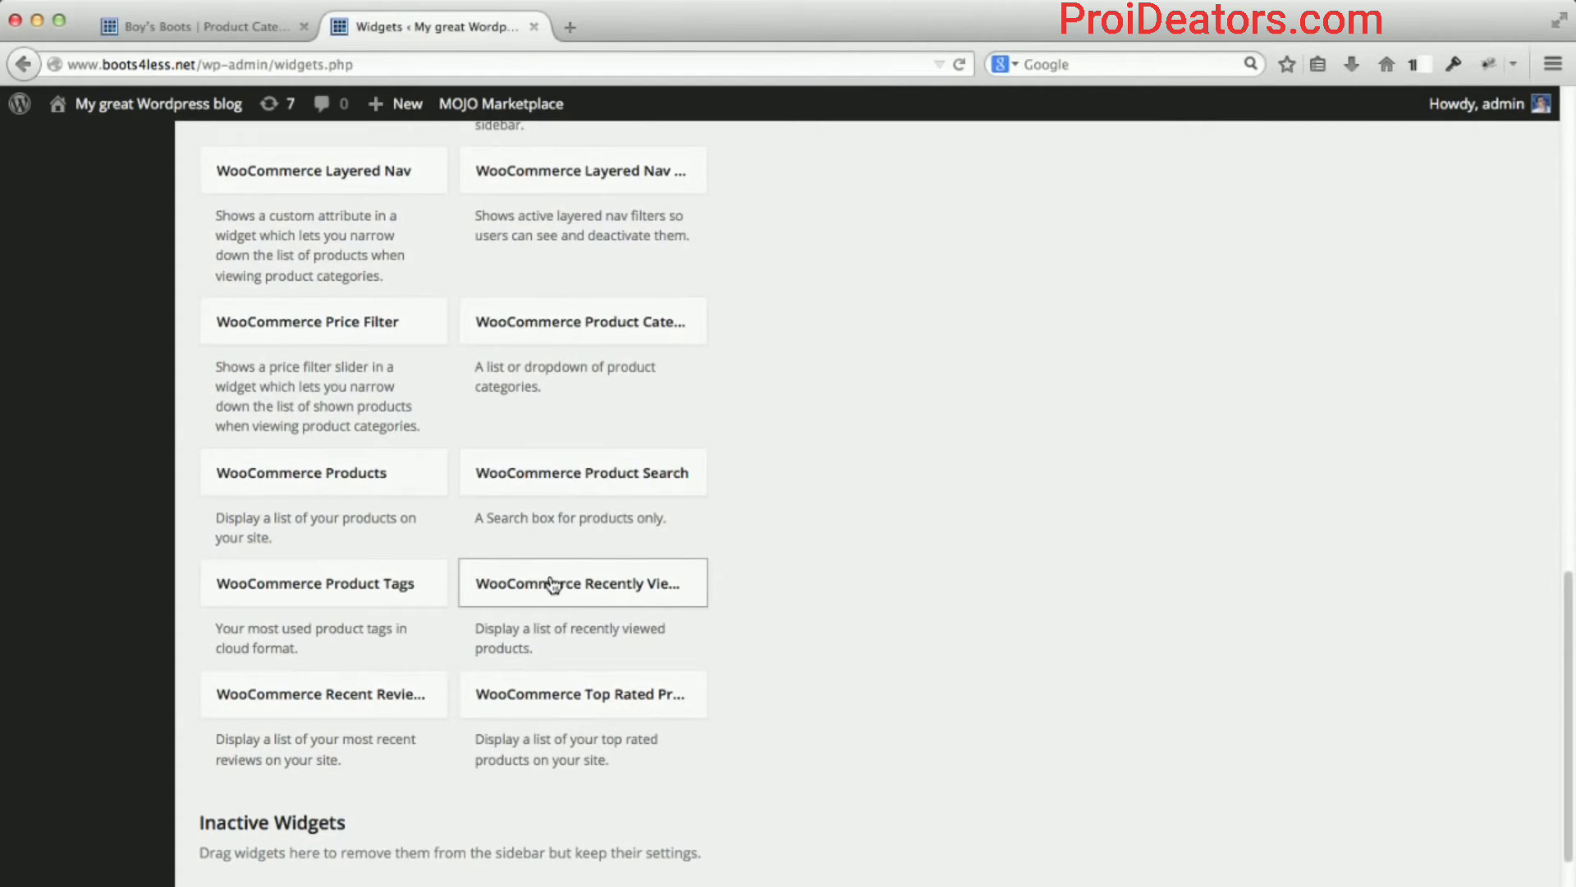
Add the 'Recently Viewed Products' widget below Product Categories, changing its product count from 10 to 3.
left_click_drag(552, 584, 873, 582)
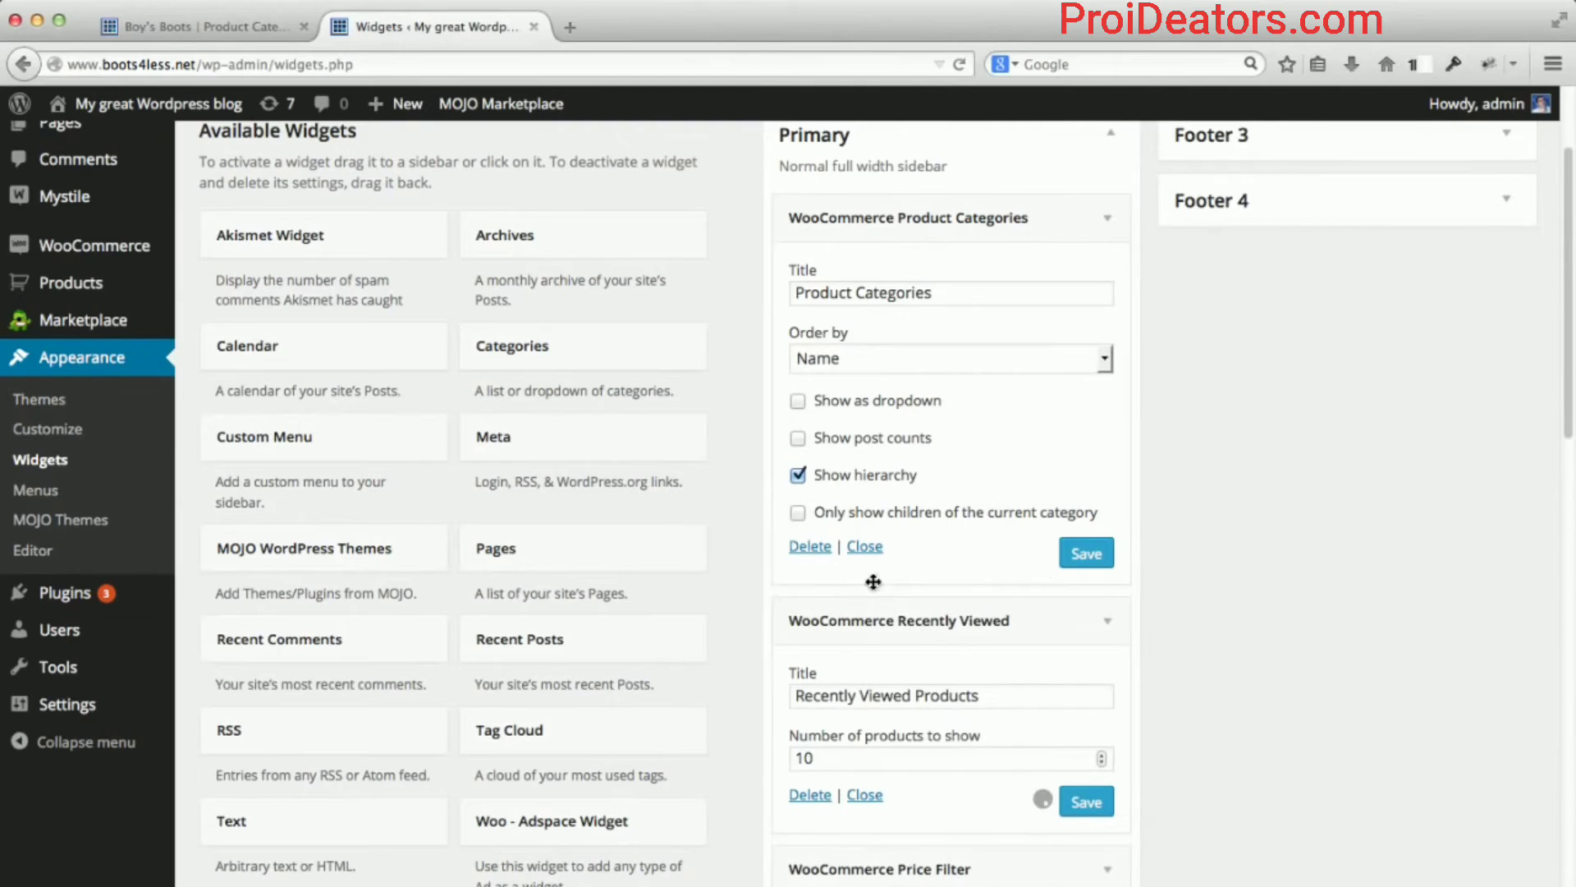
scroll(749, 547, "down", 3)
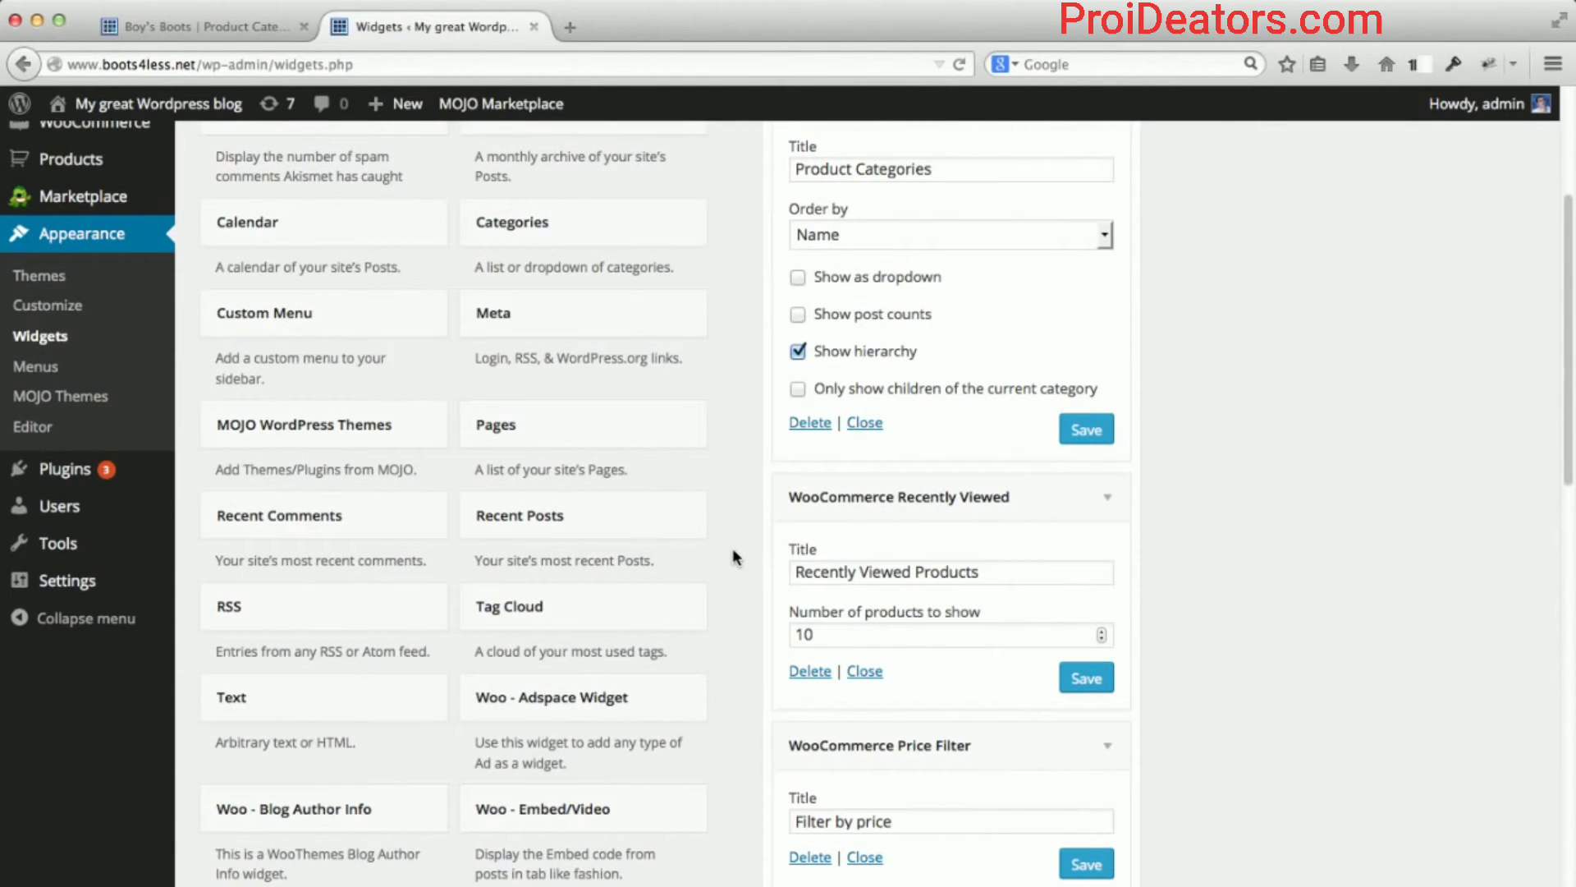
scroll(733, 550, "down", 3)
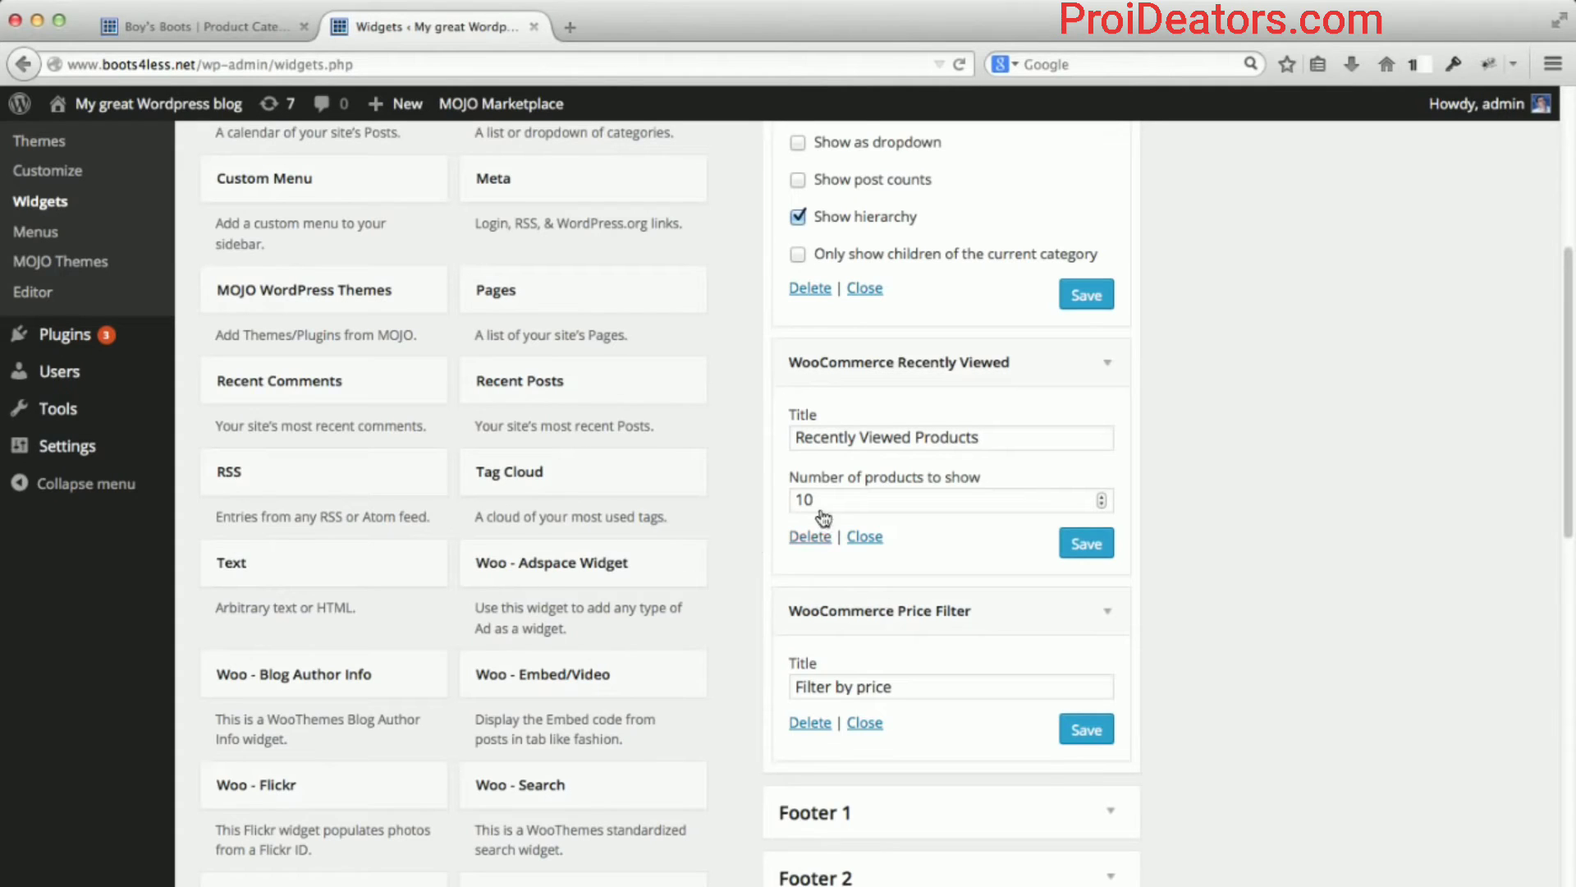
left_click_drag(828, 499, 789, 499)
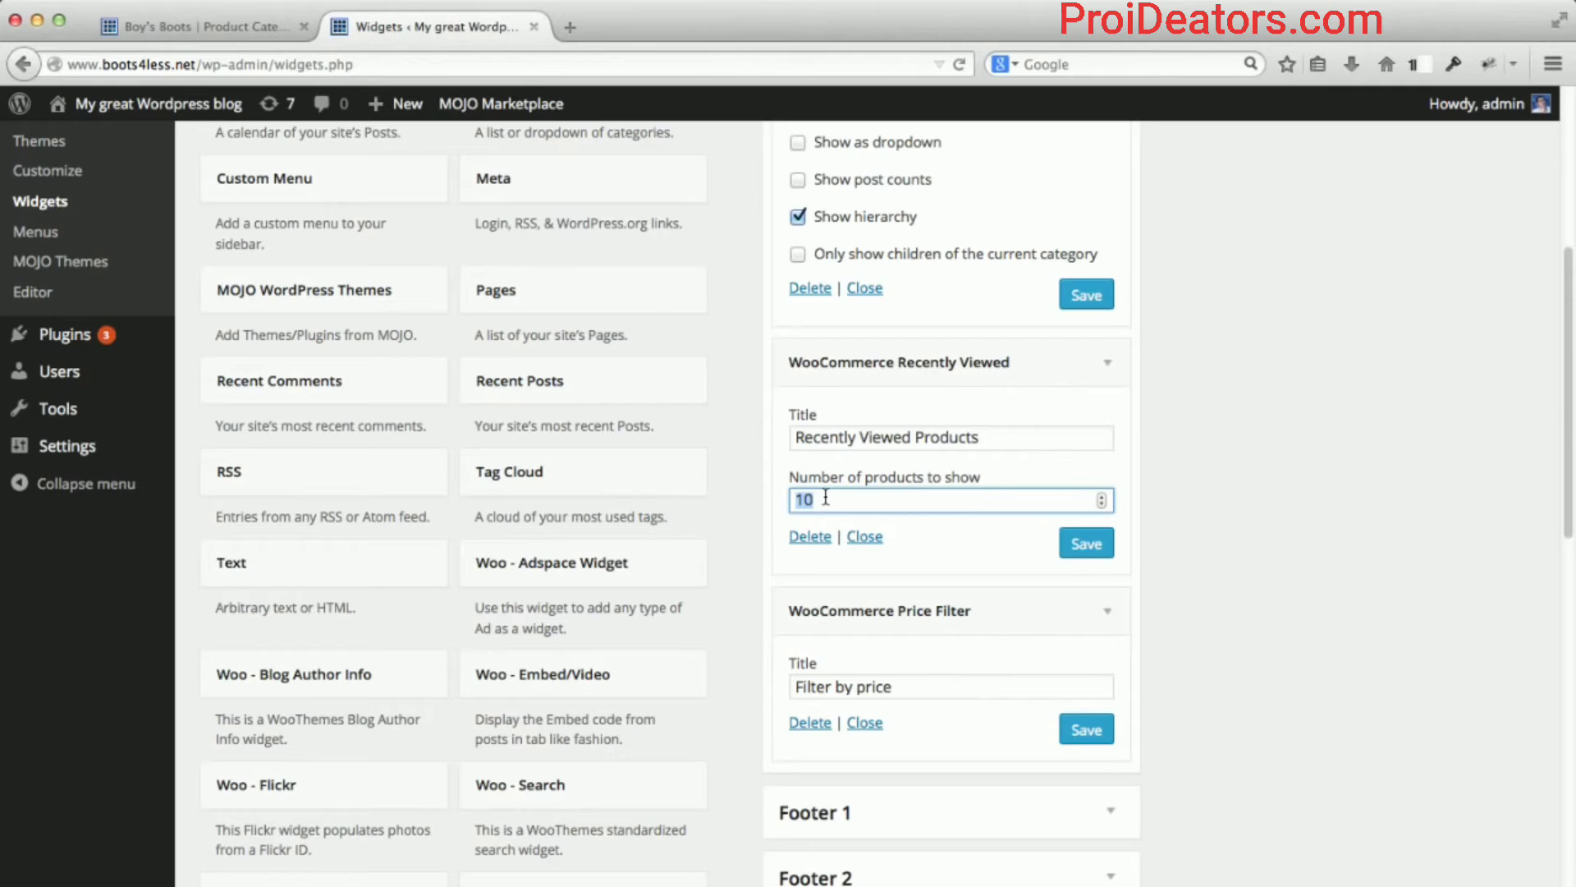
type("3")
left_click(751, 515)
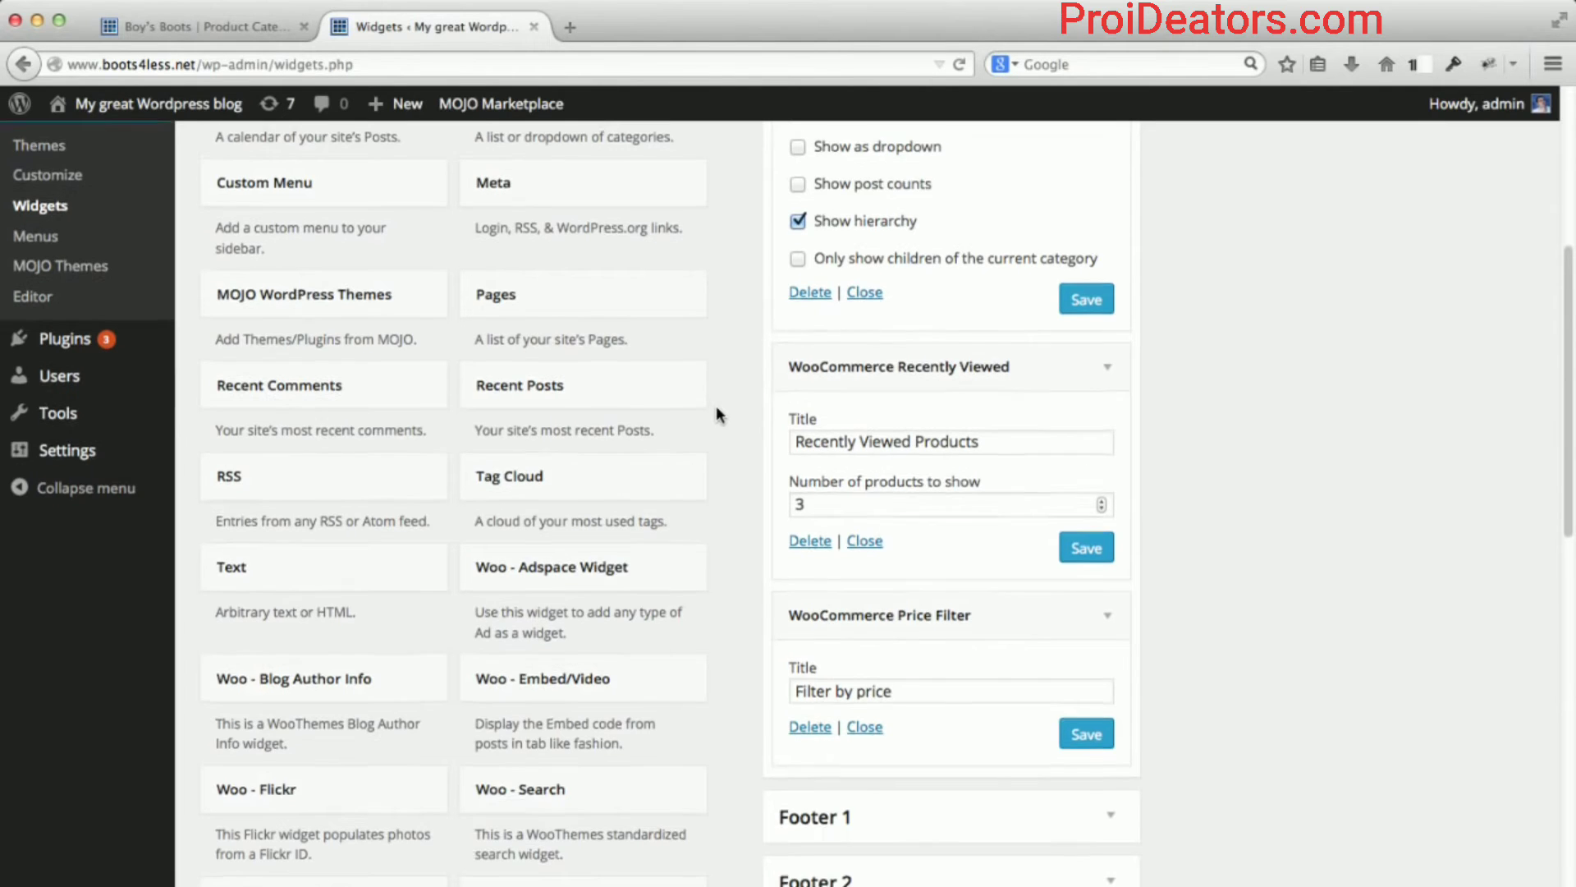
scroll(718, 410, "up", 5)
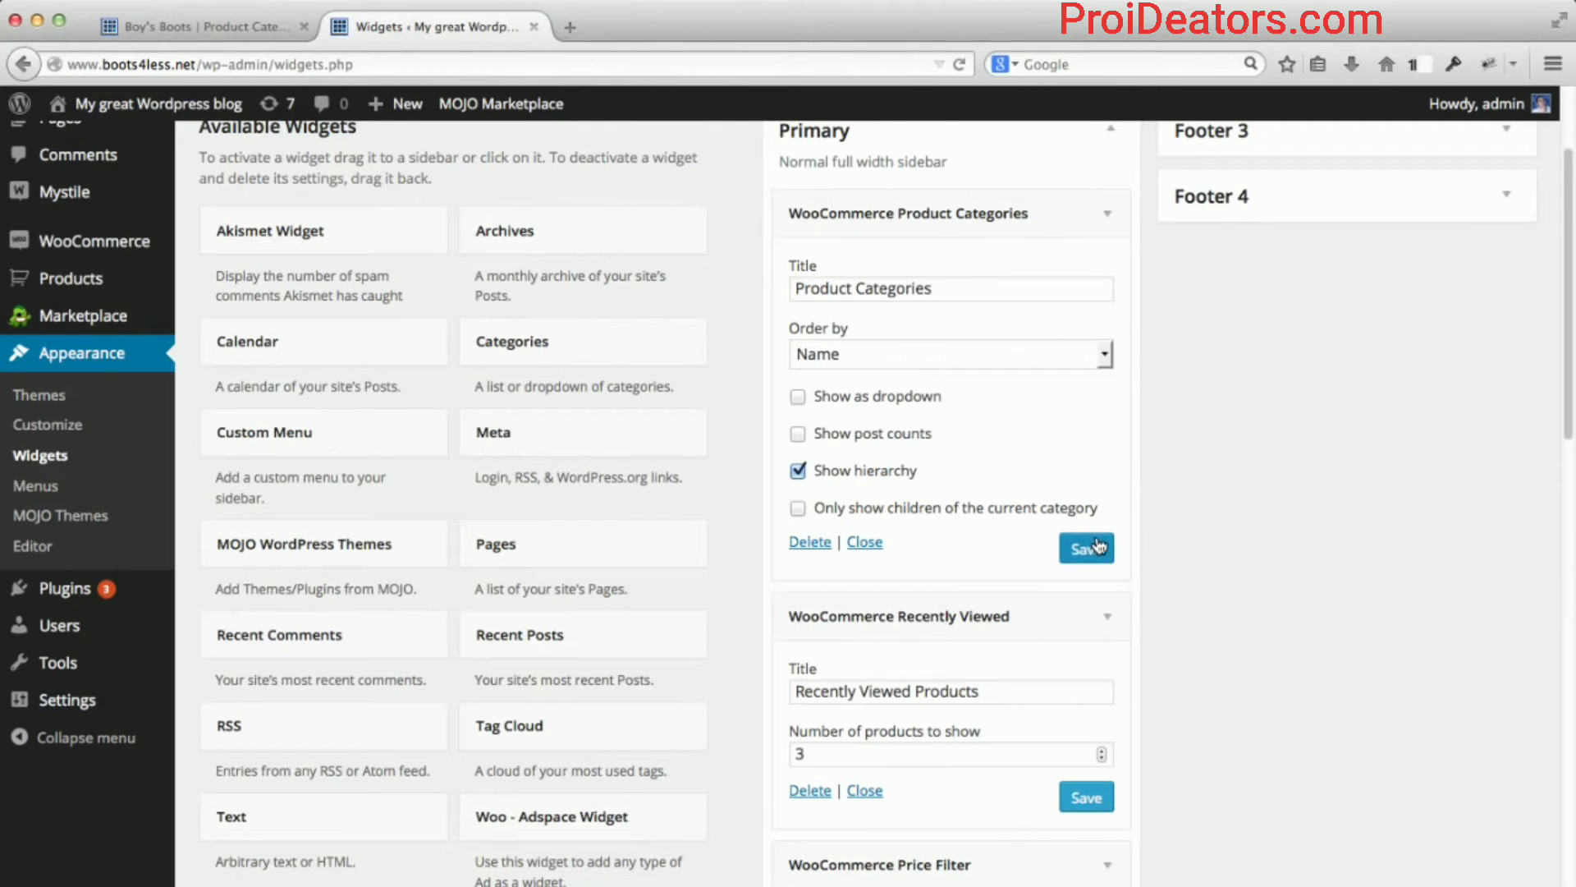
Reload the Boy's Boots shop page to display the new sidebar widgets.
left_click(238, 25)
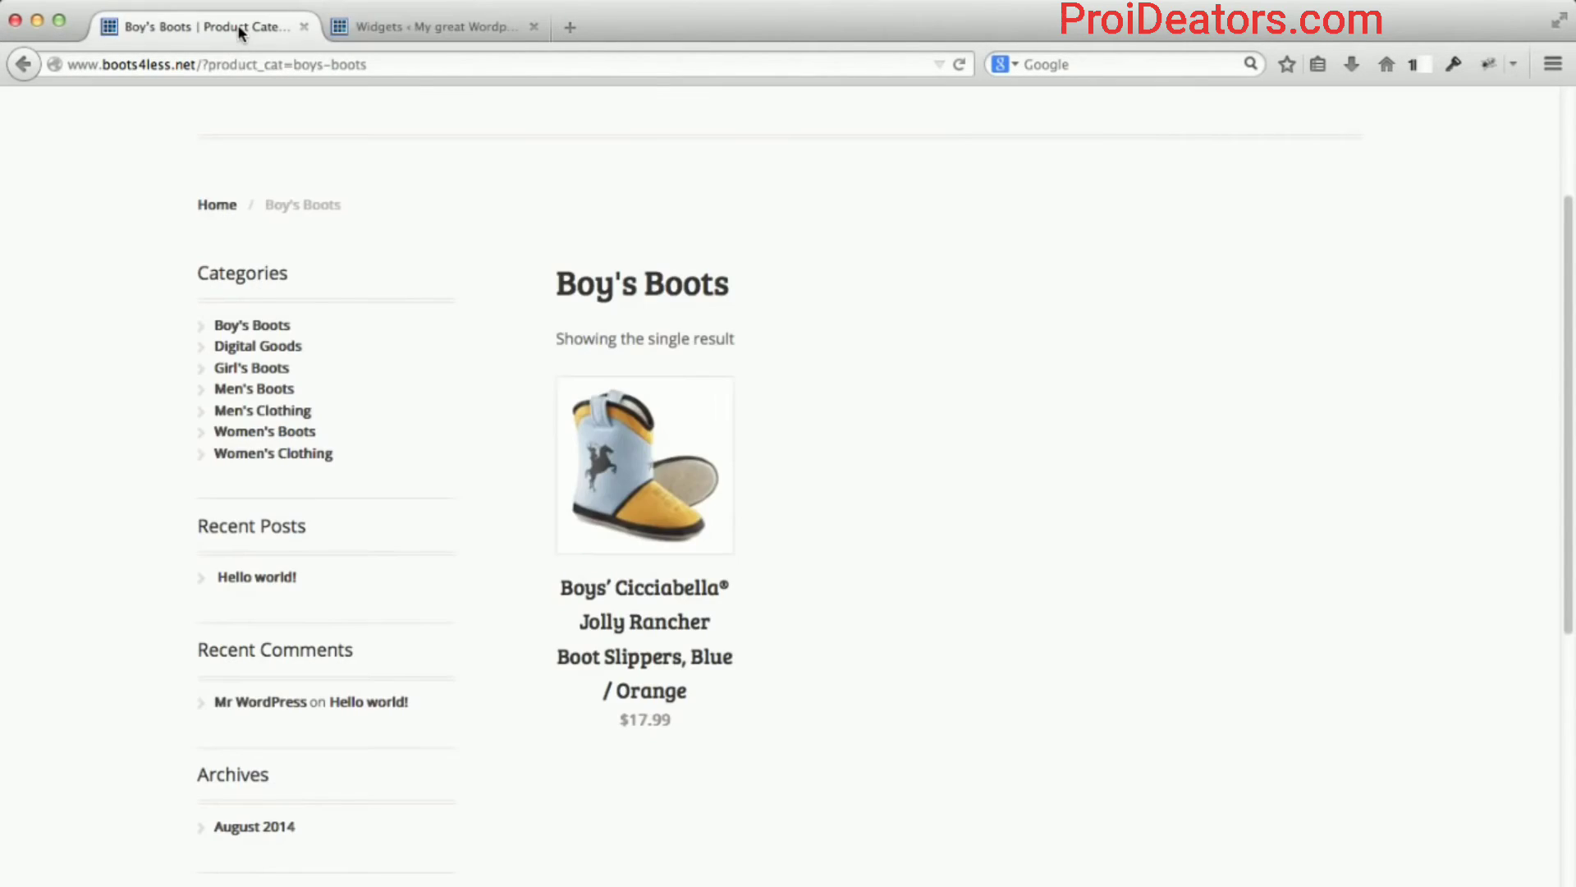
left_click(234, 64)
key("Return")
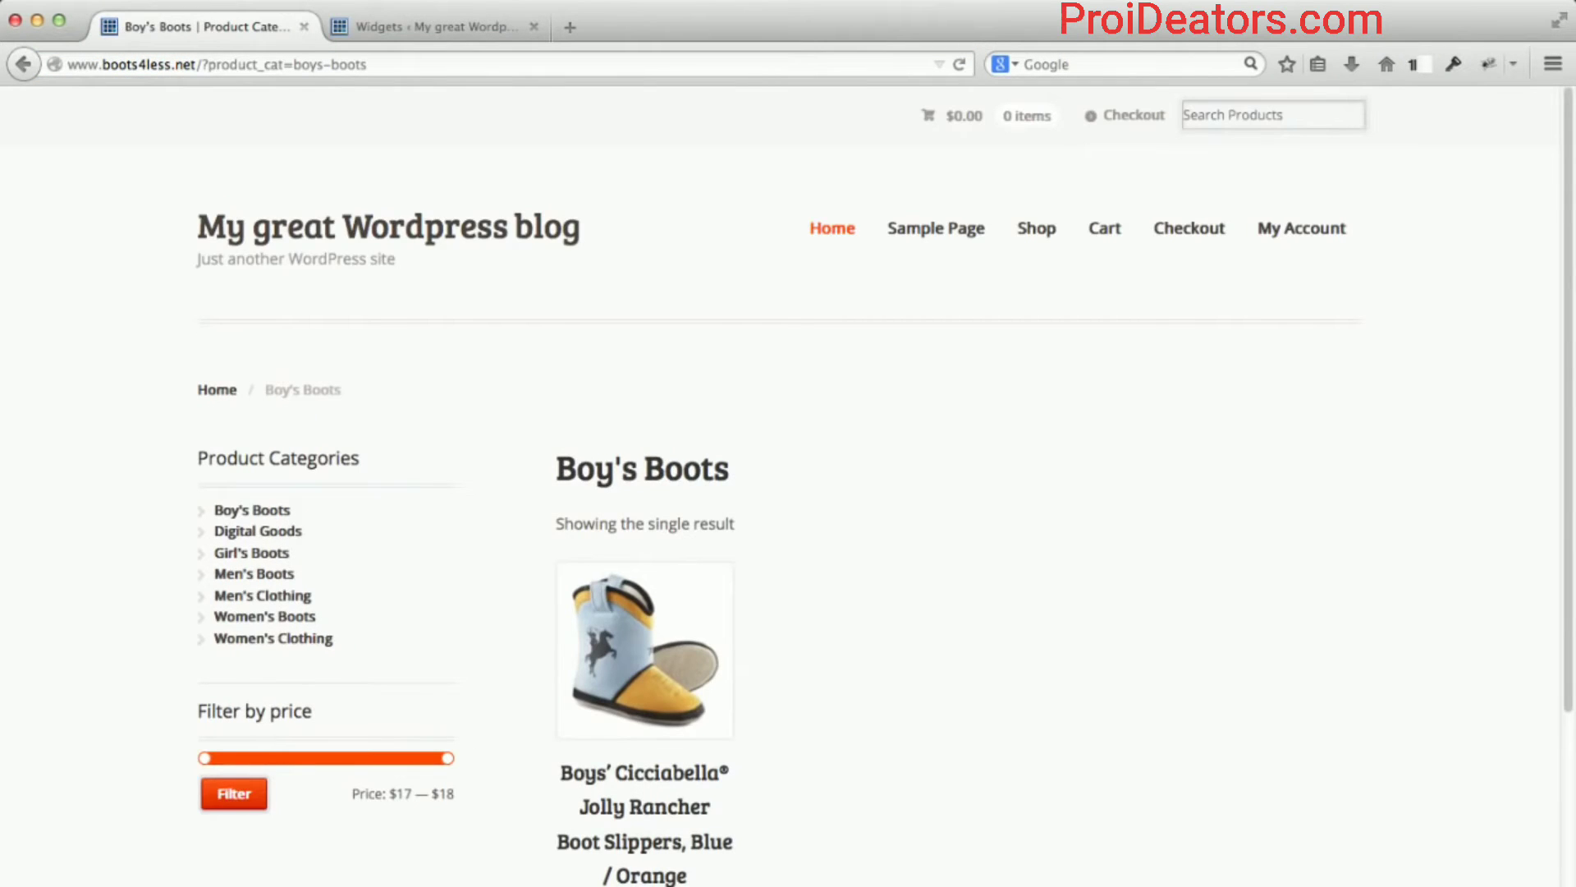
scroll(131, 327, "down", 4)
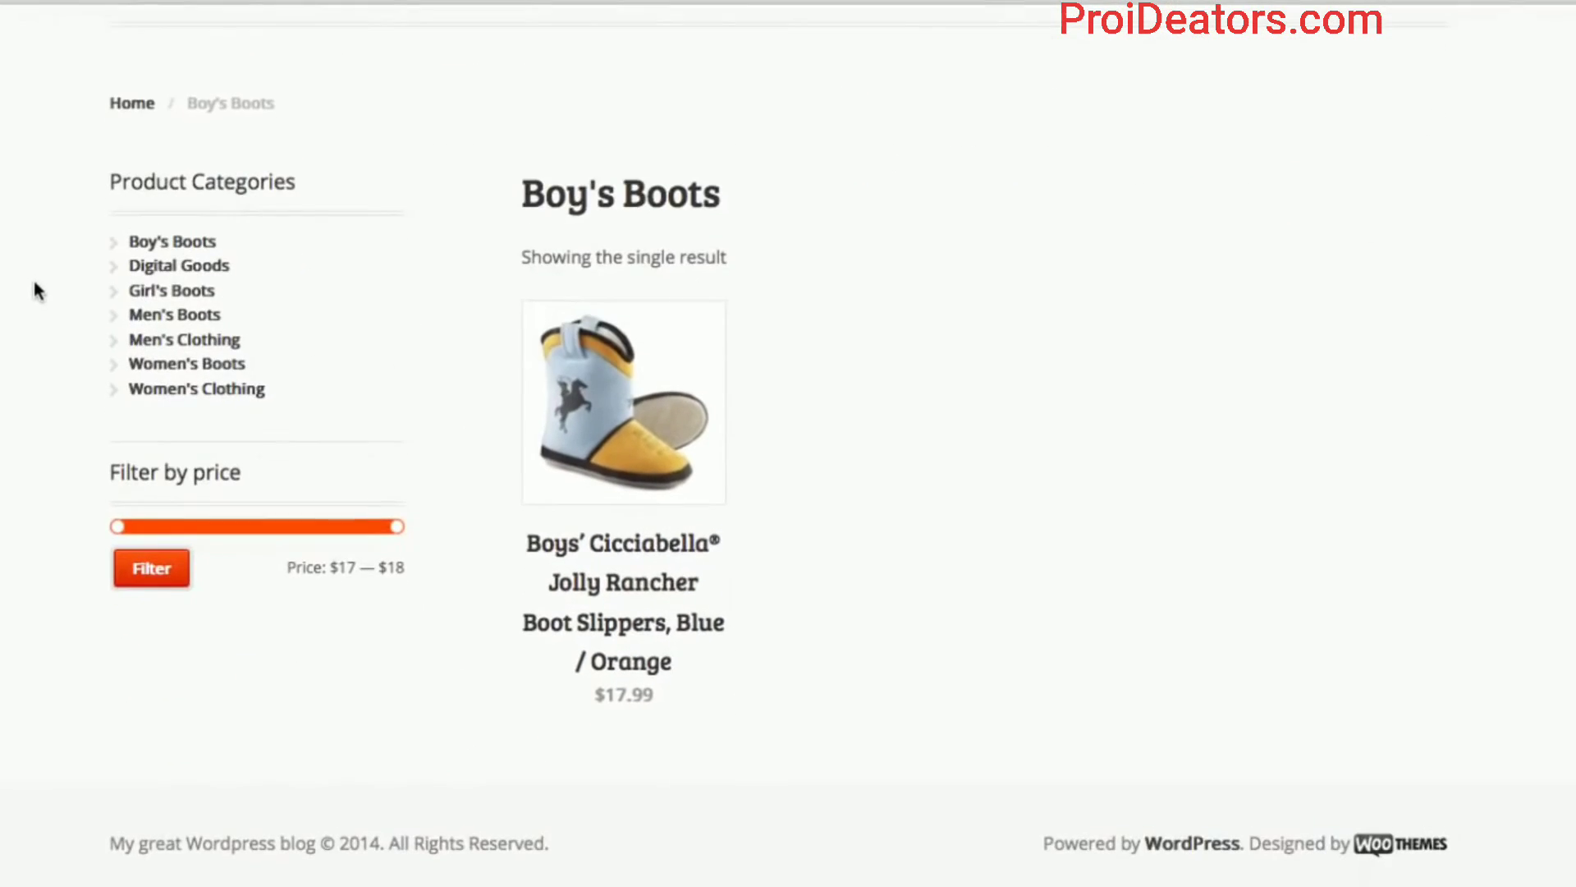
scroll(130, 326, "up", 1)
scroll(35, 295, "up", 2)
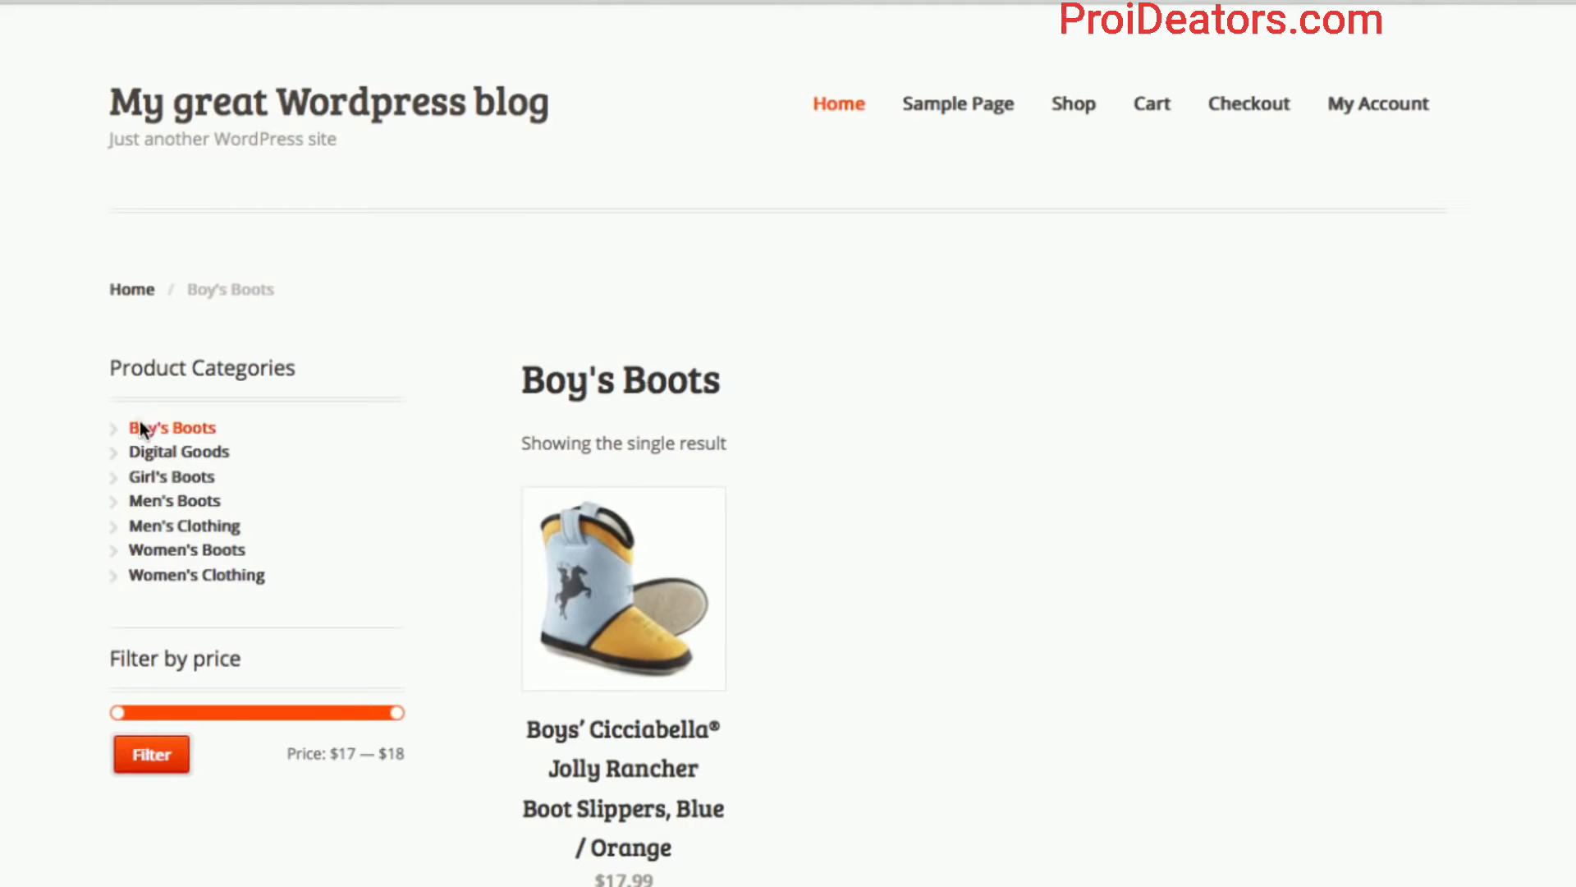
Open the Men's Boots category and filter prices to $69–$100, leaving two boots.
left_click(172, 502)
scroll(89, 535, "down", 3)
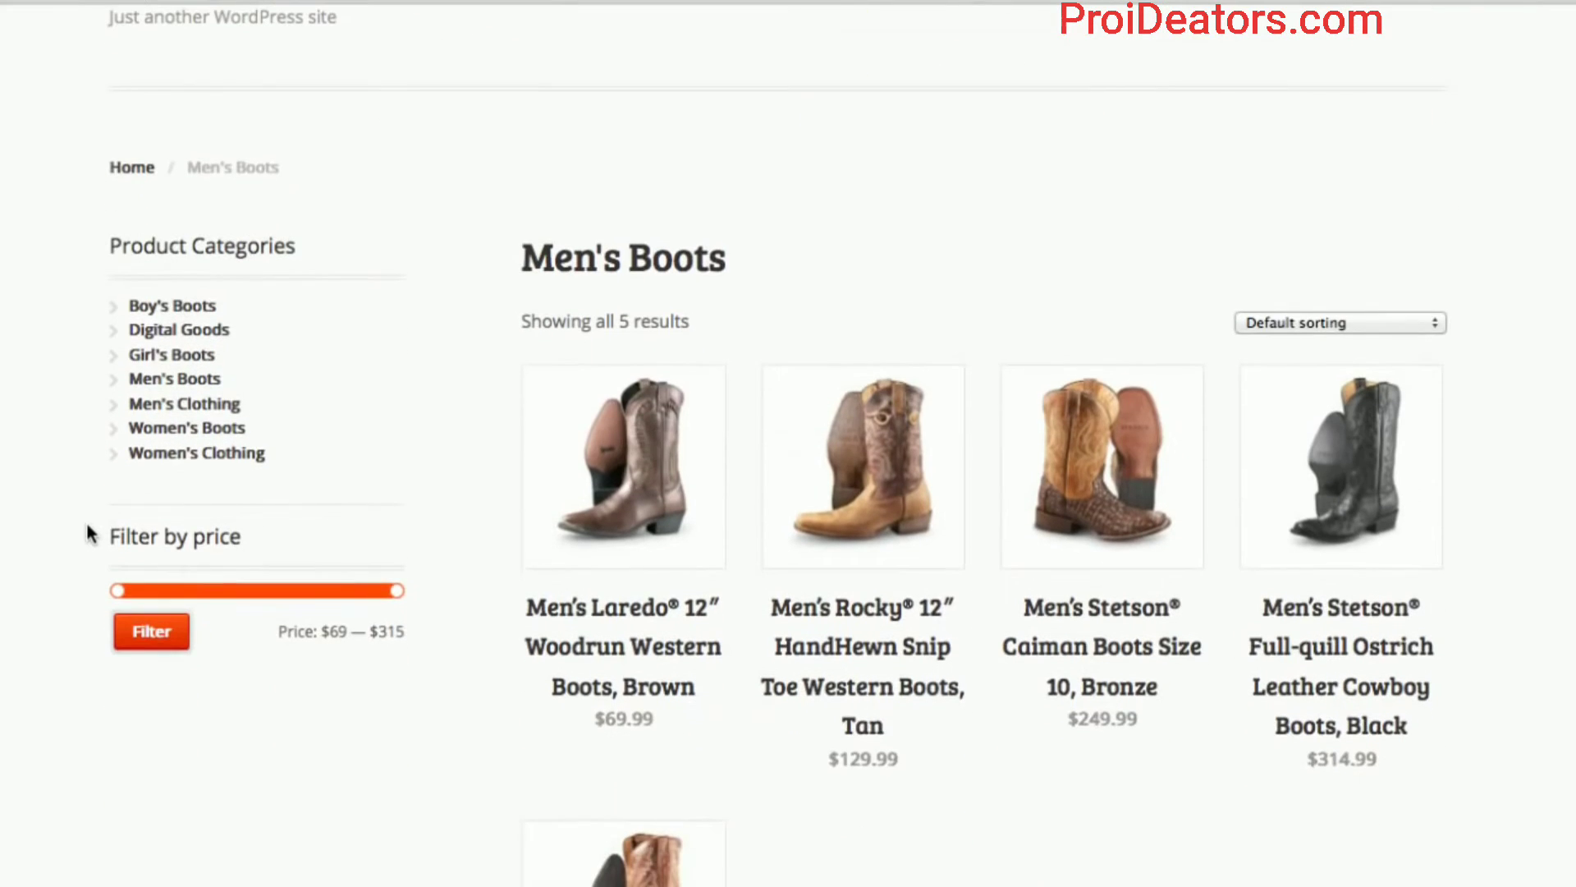
scroll(89, 535, "down", 2)
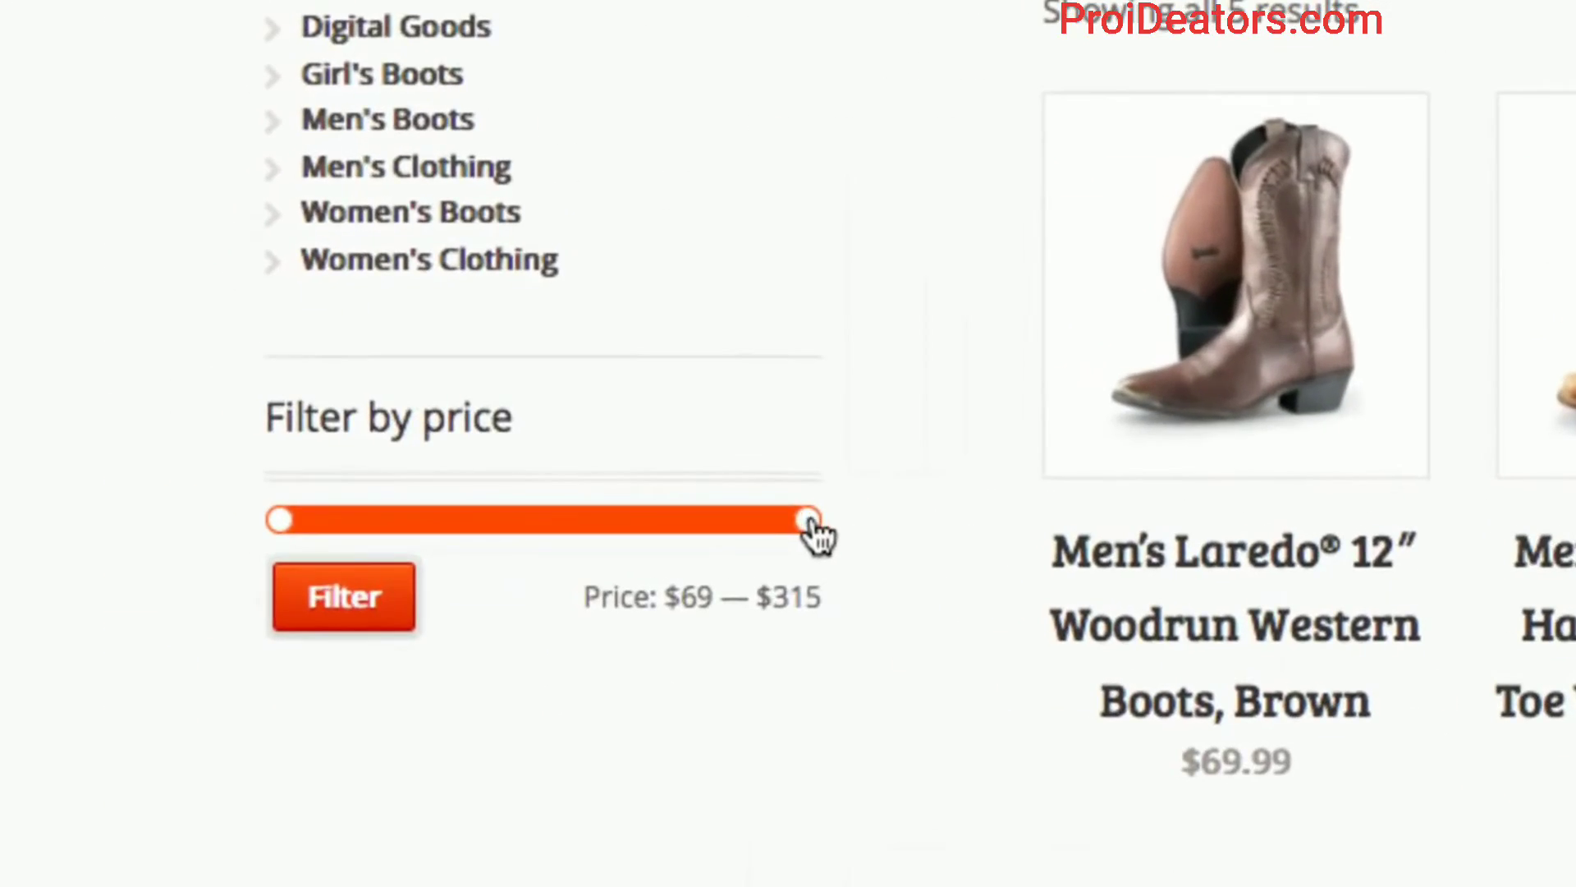
left_click_drag(810, 521, 360, 515)
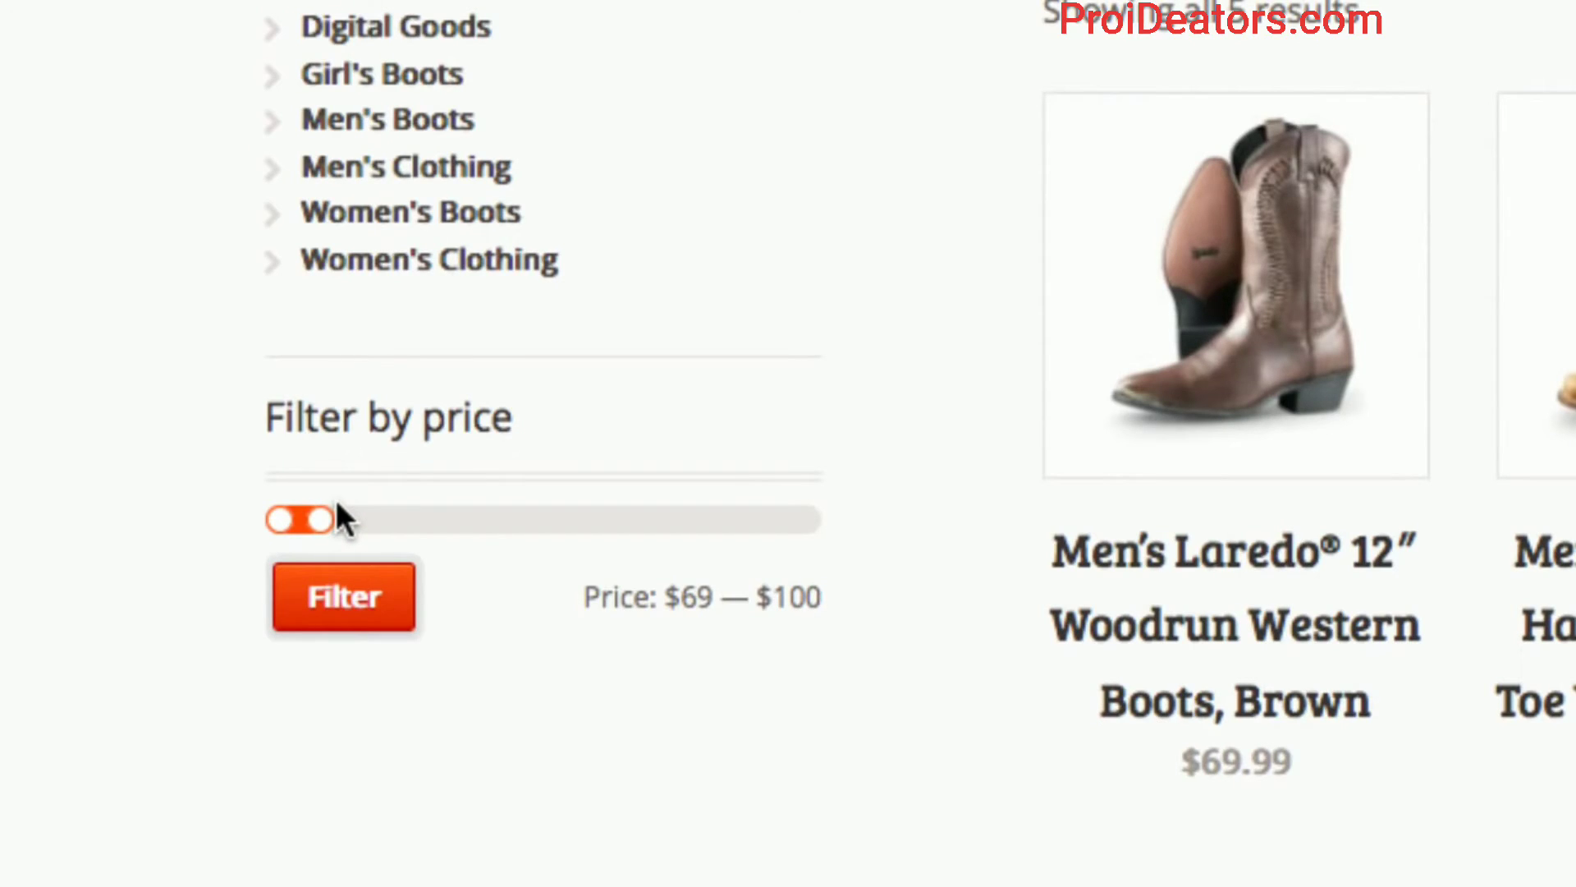
left_click(344, 597)
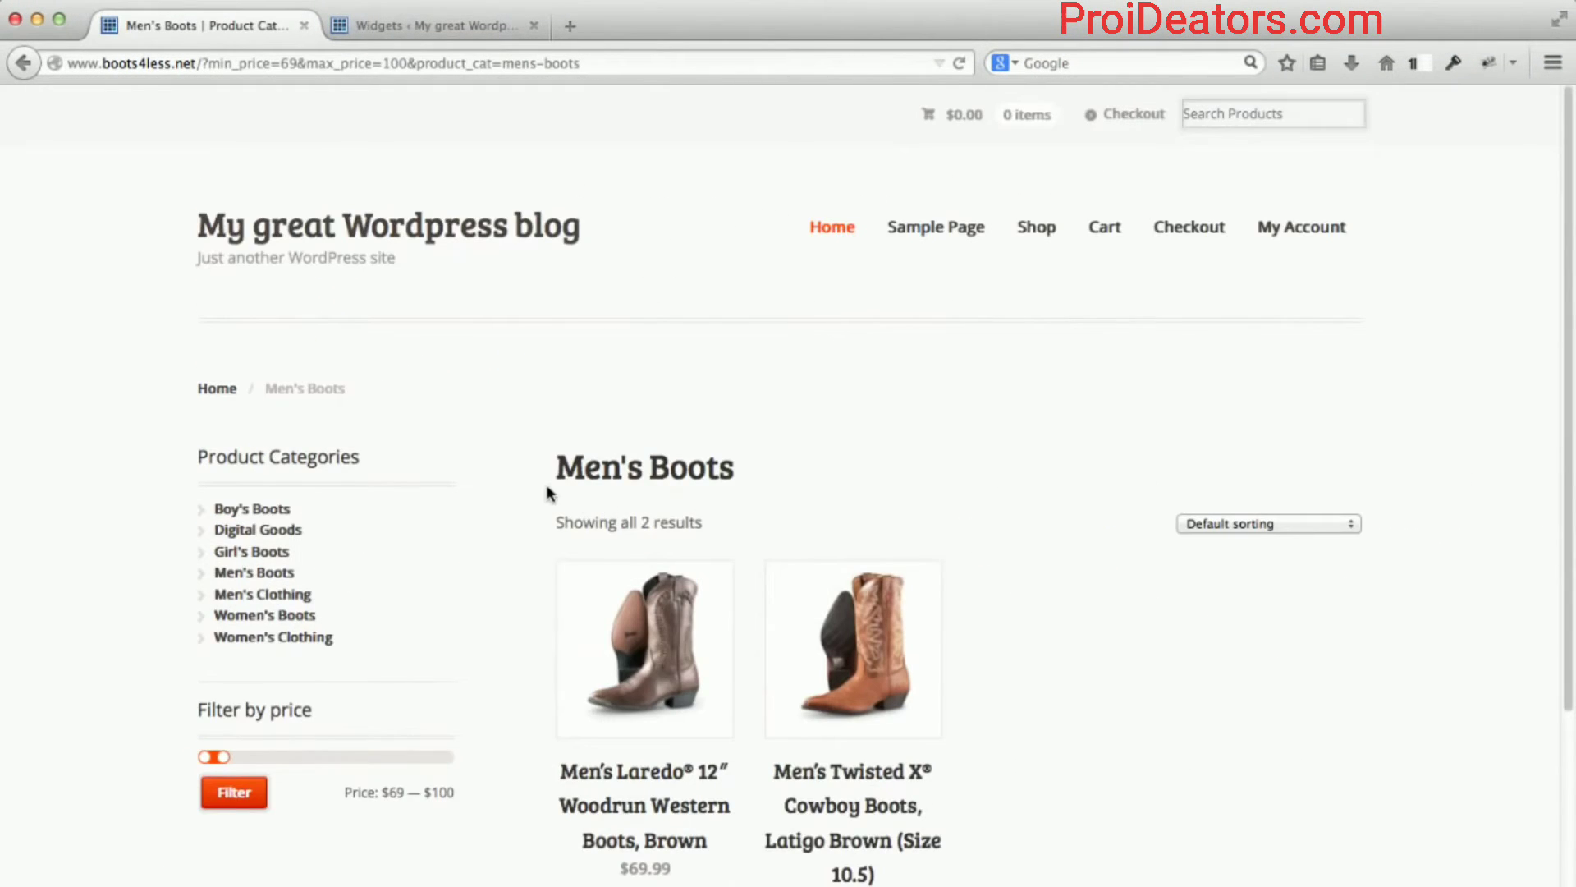
scroll(549, 493, "down", 3)
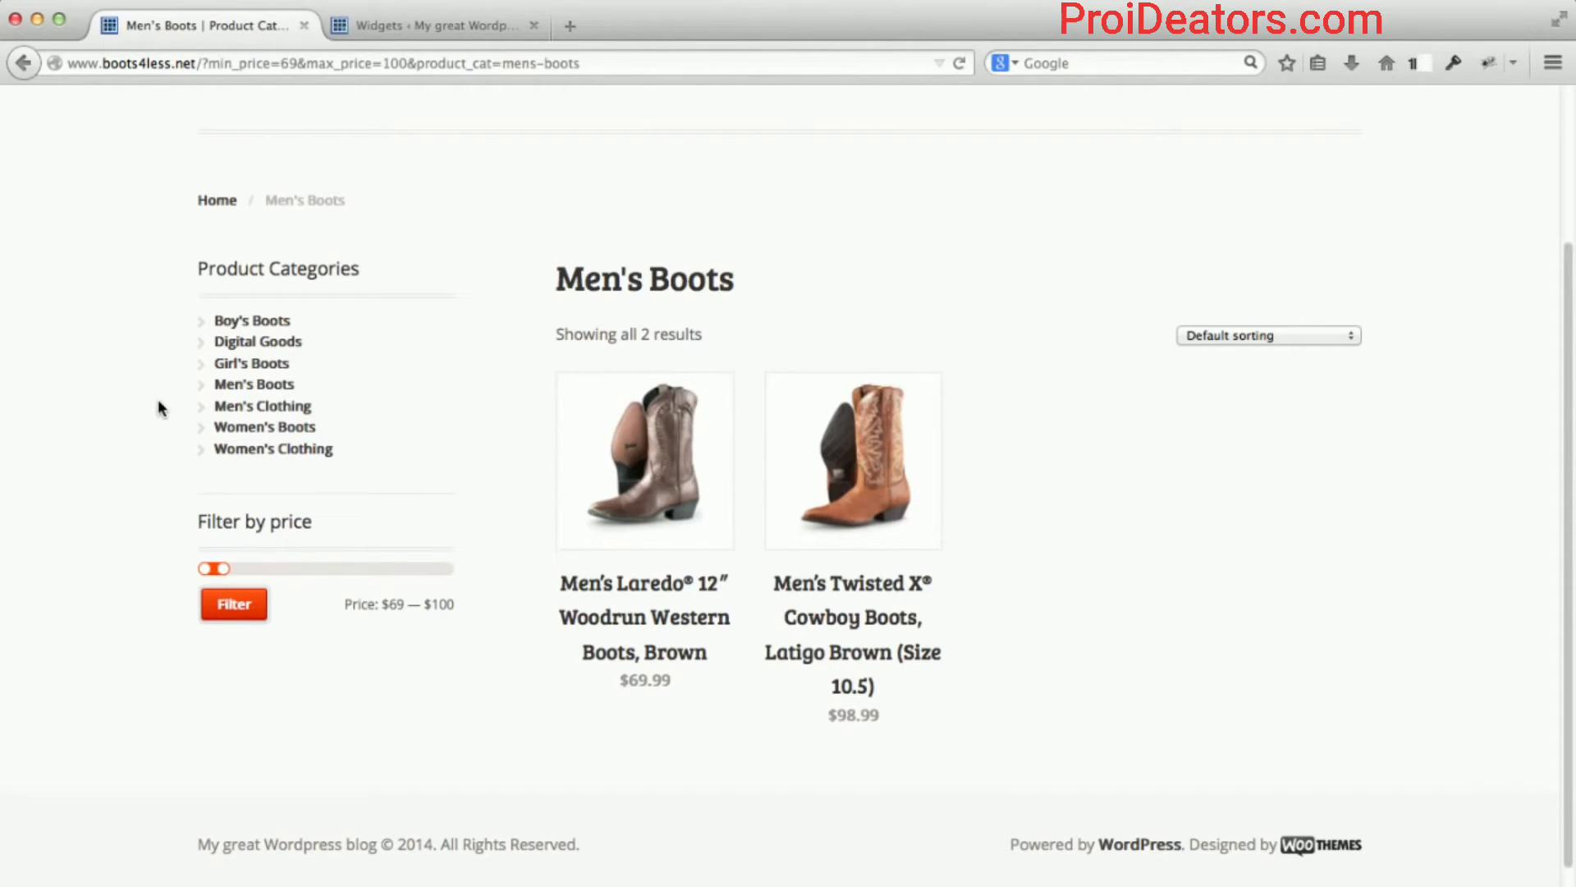
left_click(263, 602)
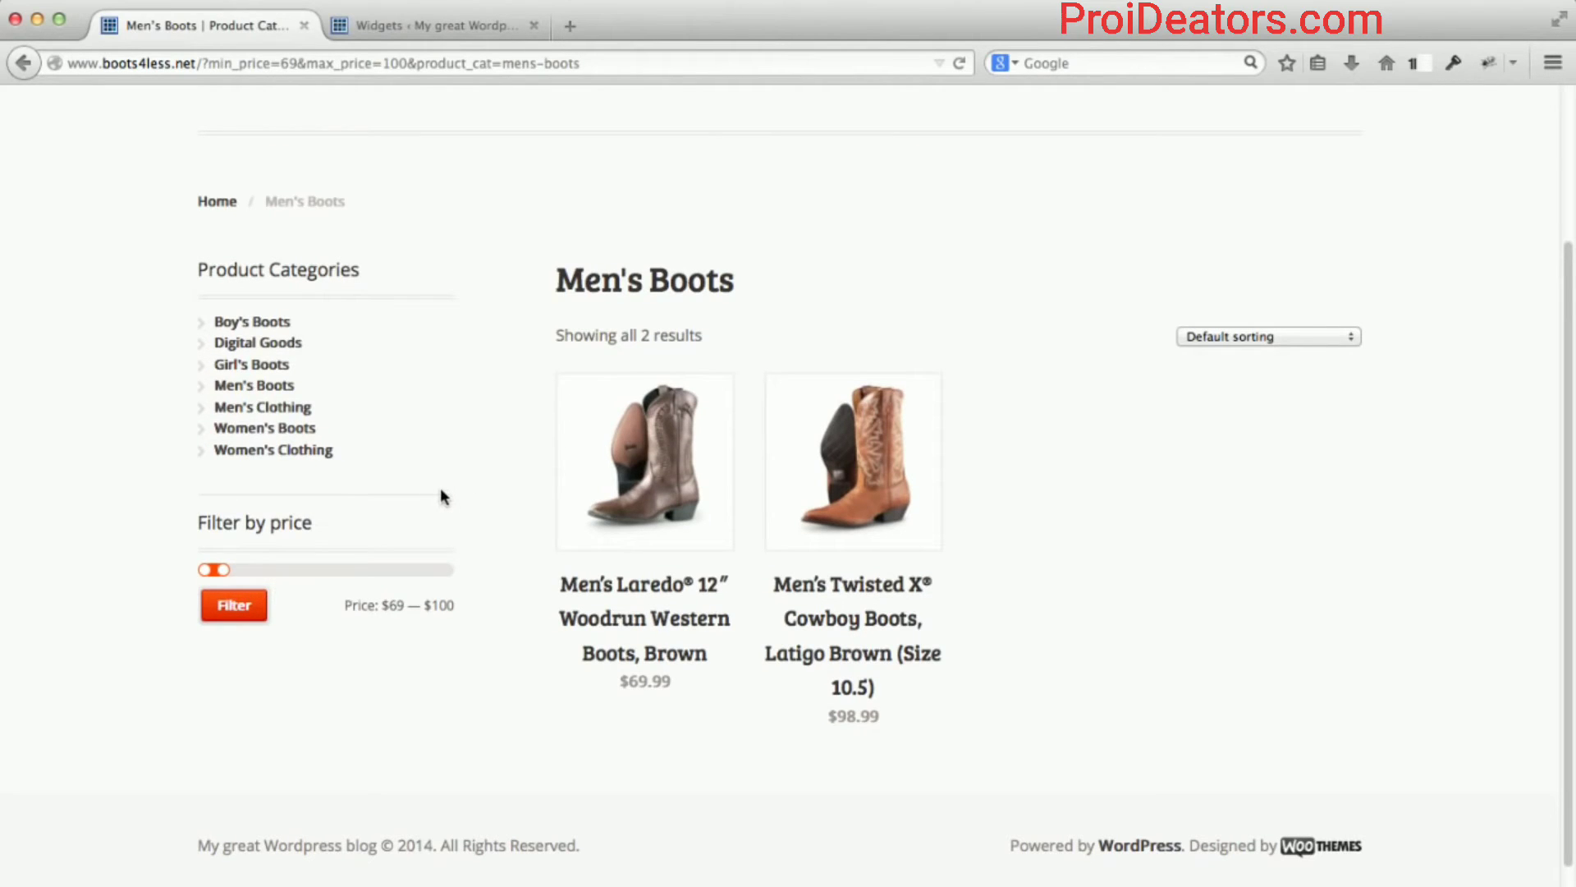
Add one pair of Twisted X Latigo Brown cowboy boots ($98.99) to the cart.
left_click(831, 430)
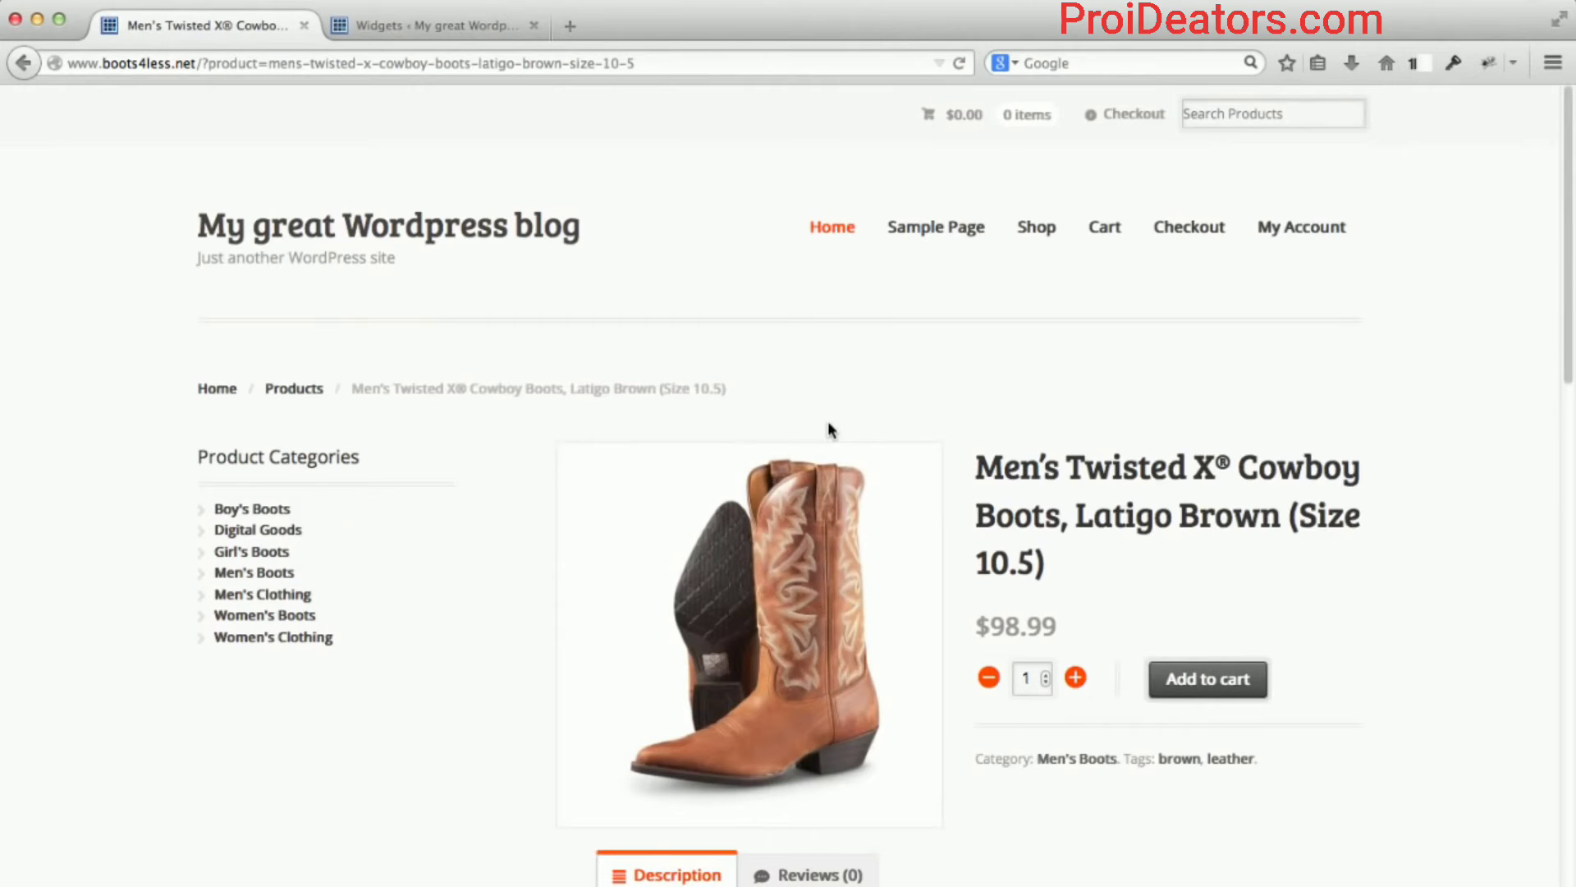
scroll(1258, 484, "down", 3)
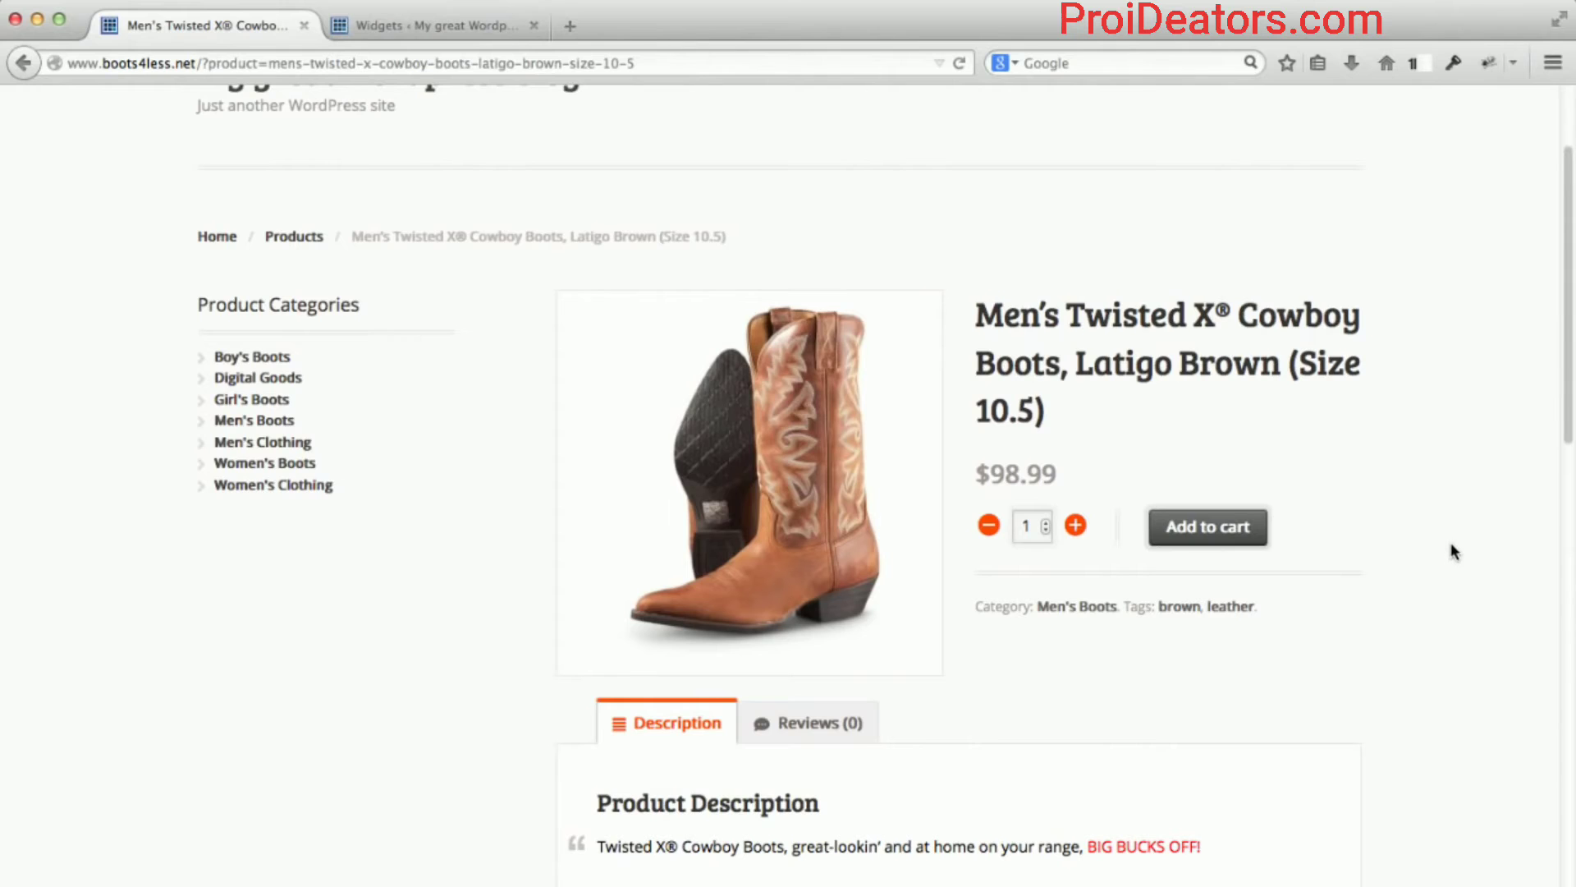
scroll(1445, 542, "down", 4)
scroll(1435, 461, "up", 7)
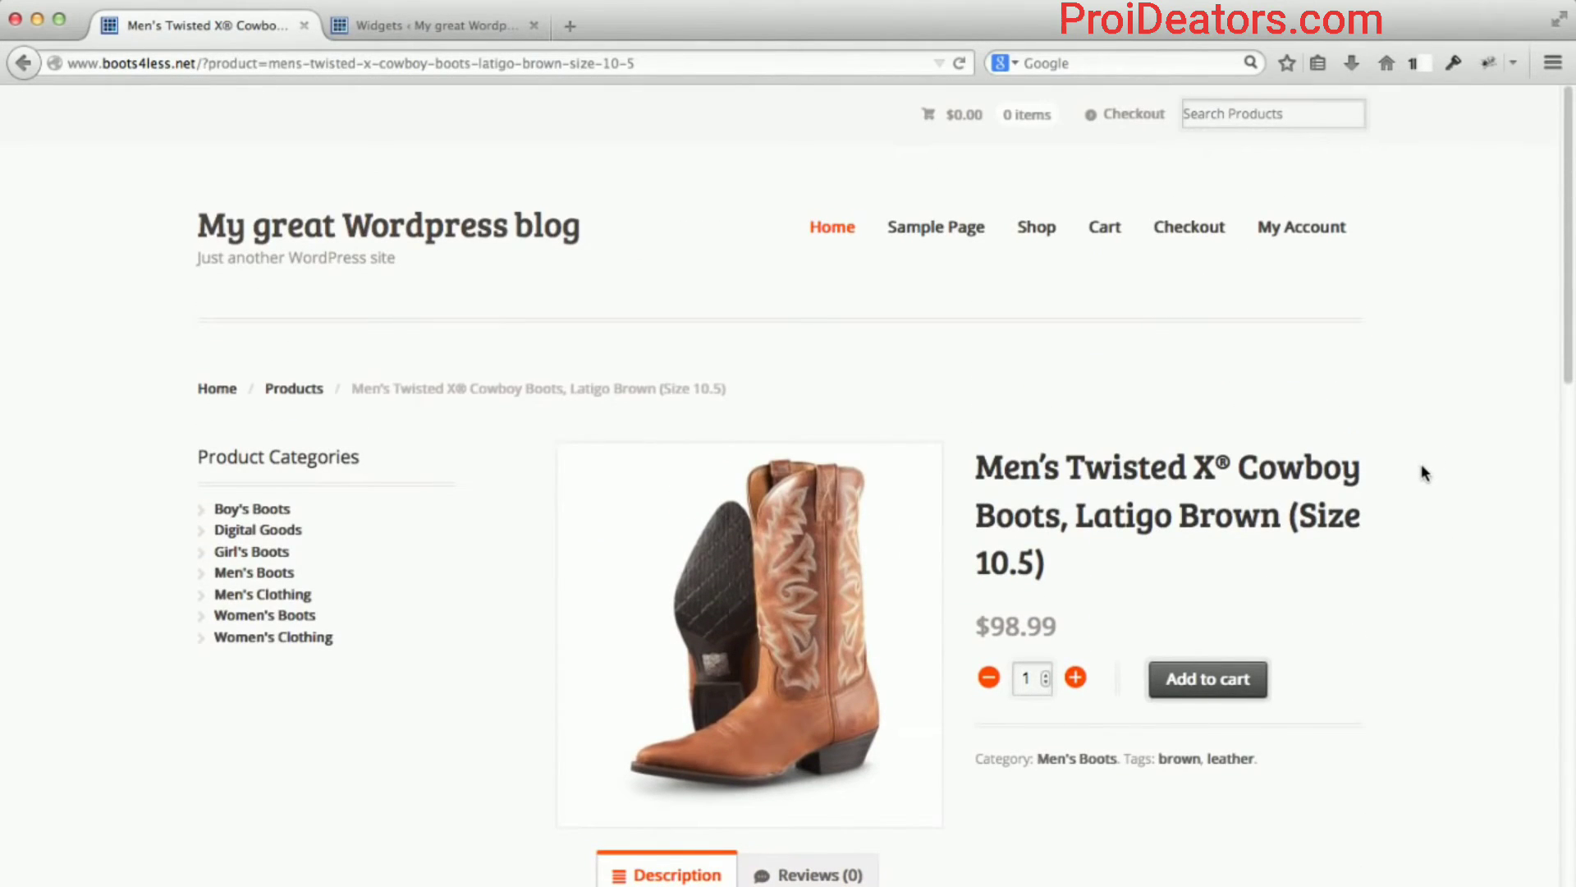
scroll(1424, 472, "down", 1)
scroll(1393, 503, "down", 5)
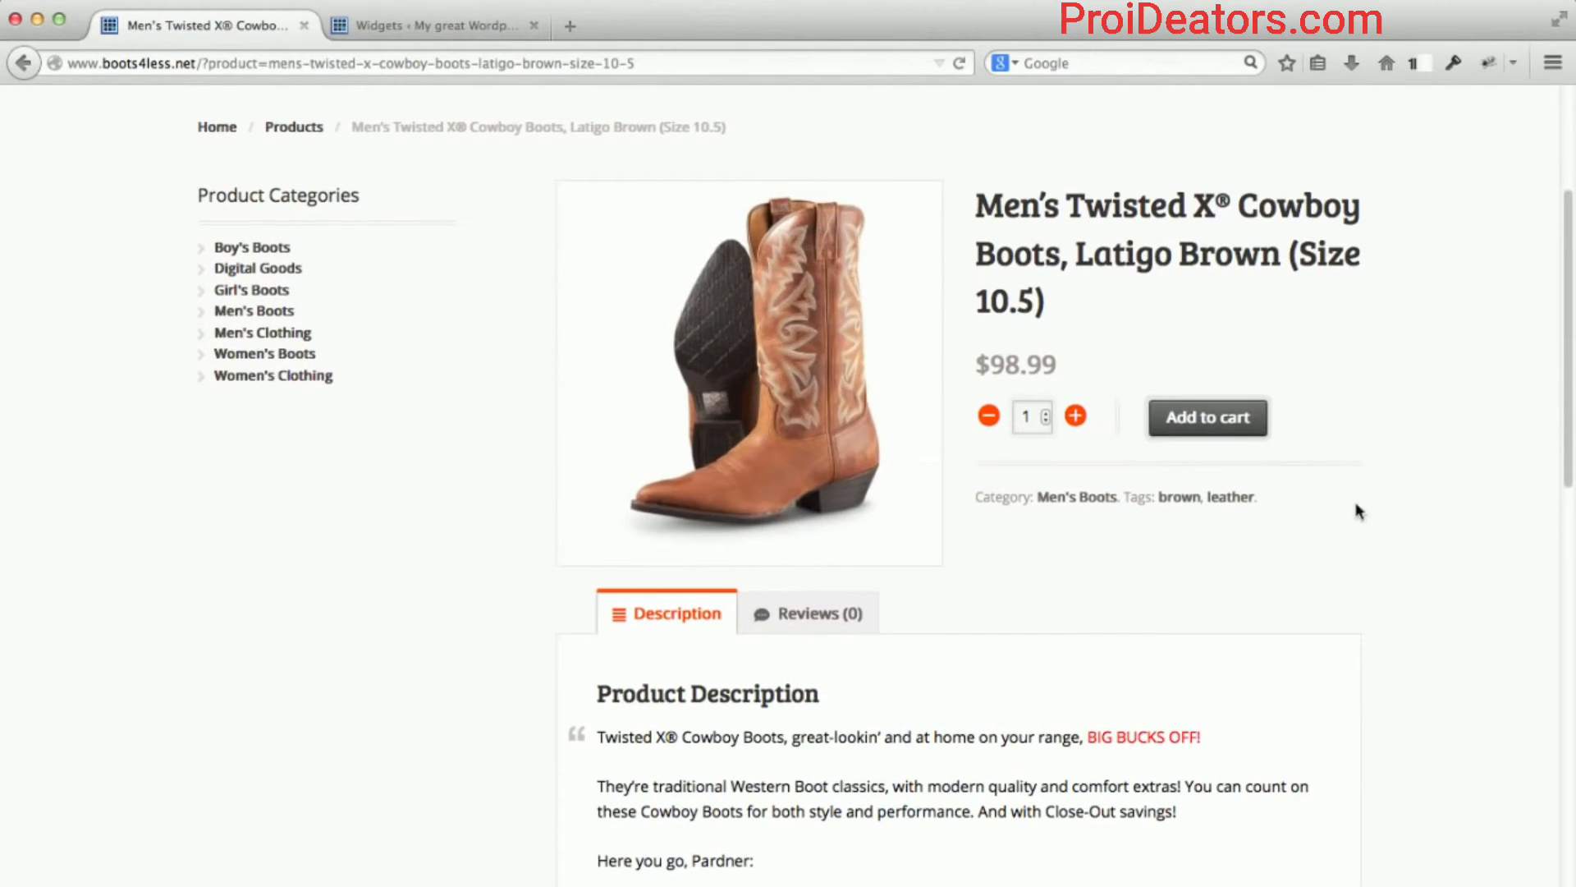
left_click(1071, 415)
left_click(988, 415)
left_click(1206, 431)
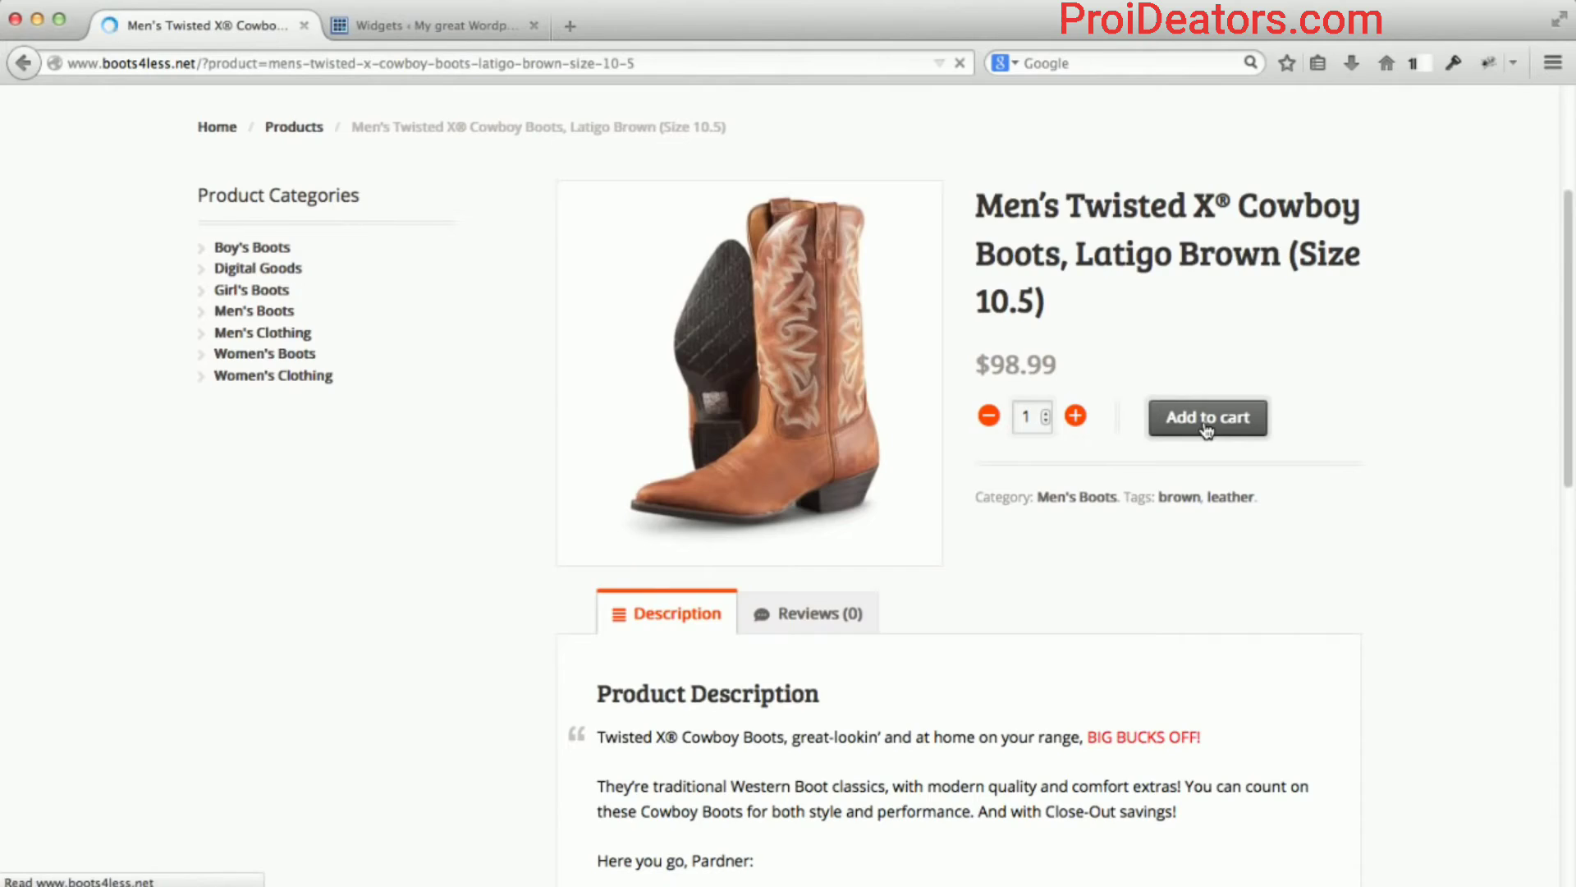
Look over the boots' reviews and sidebar, then return to the Widgets admin page.
scroll(1397, 524, "down", 2)
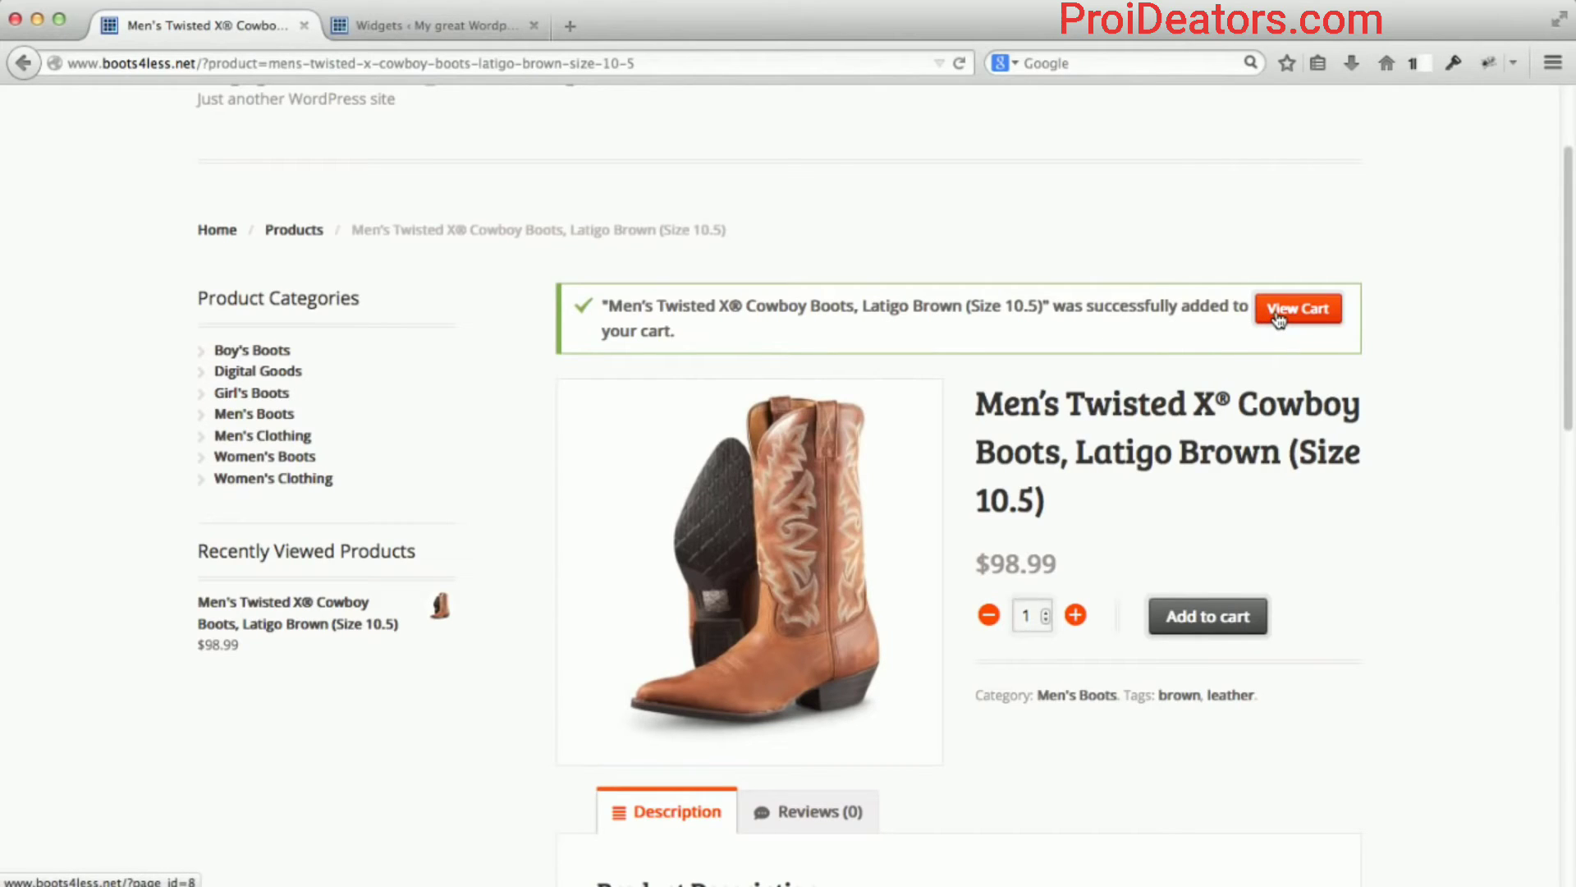
scroll(1386, 491, "down", 6)
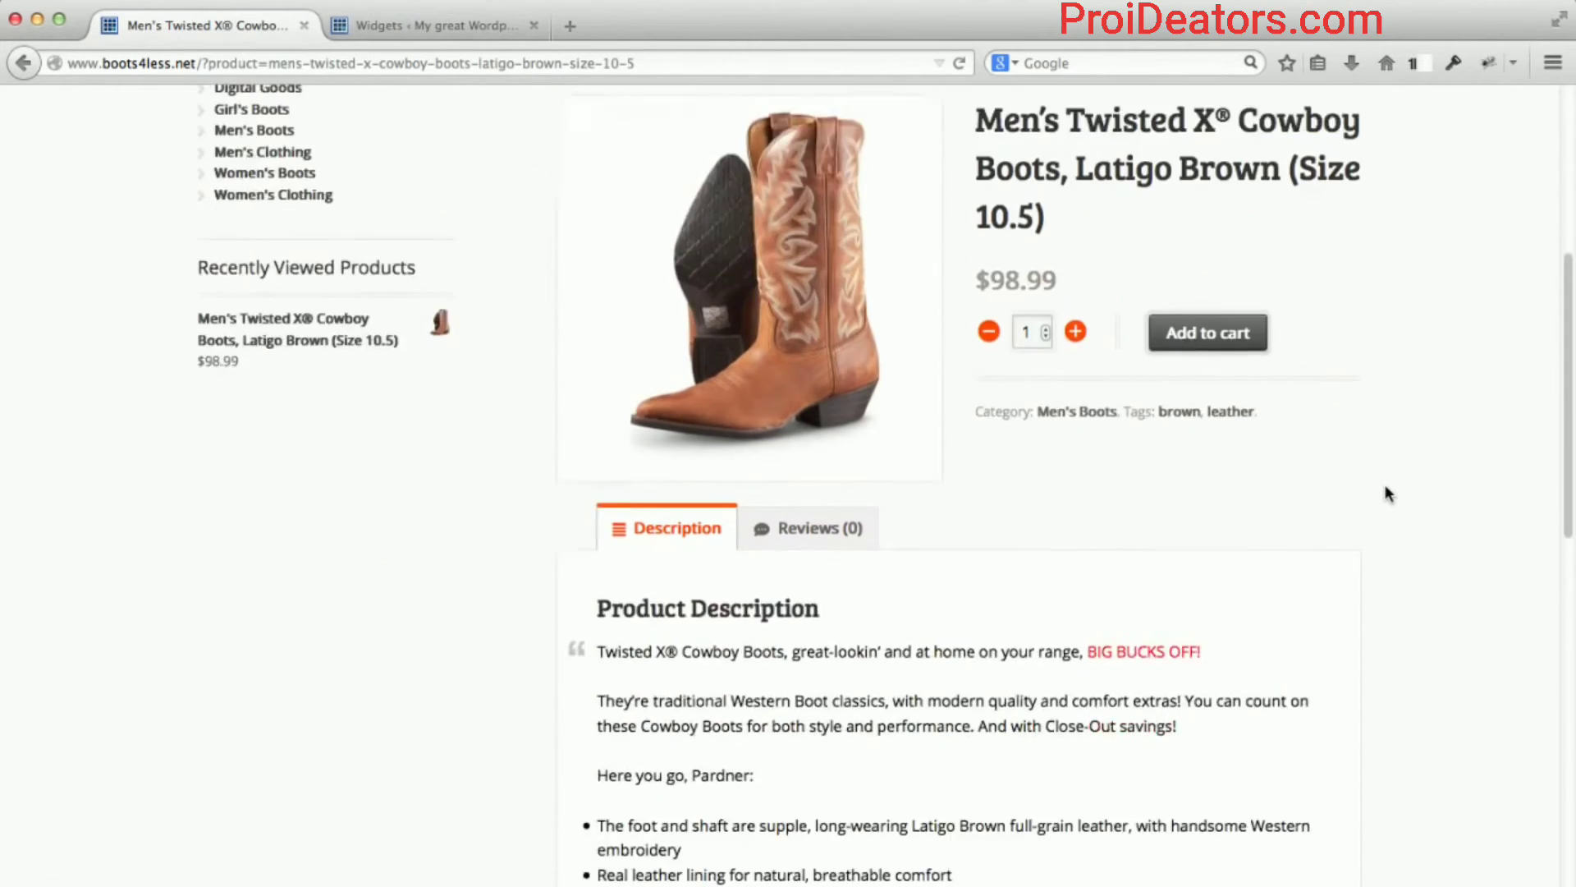
scroll(1385, 493, "down", 2)
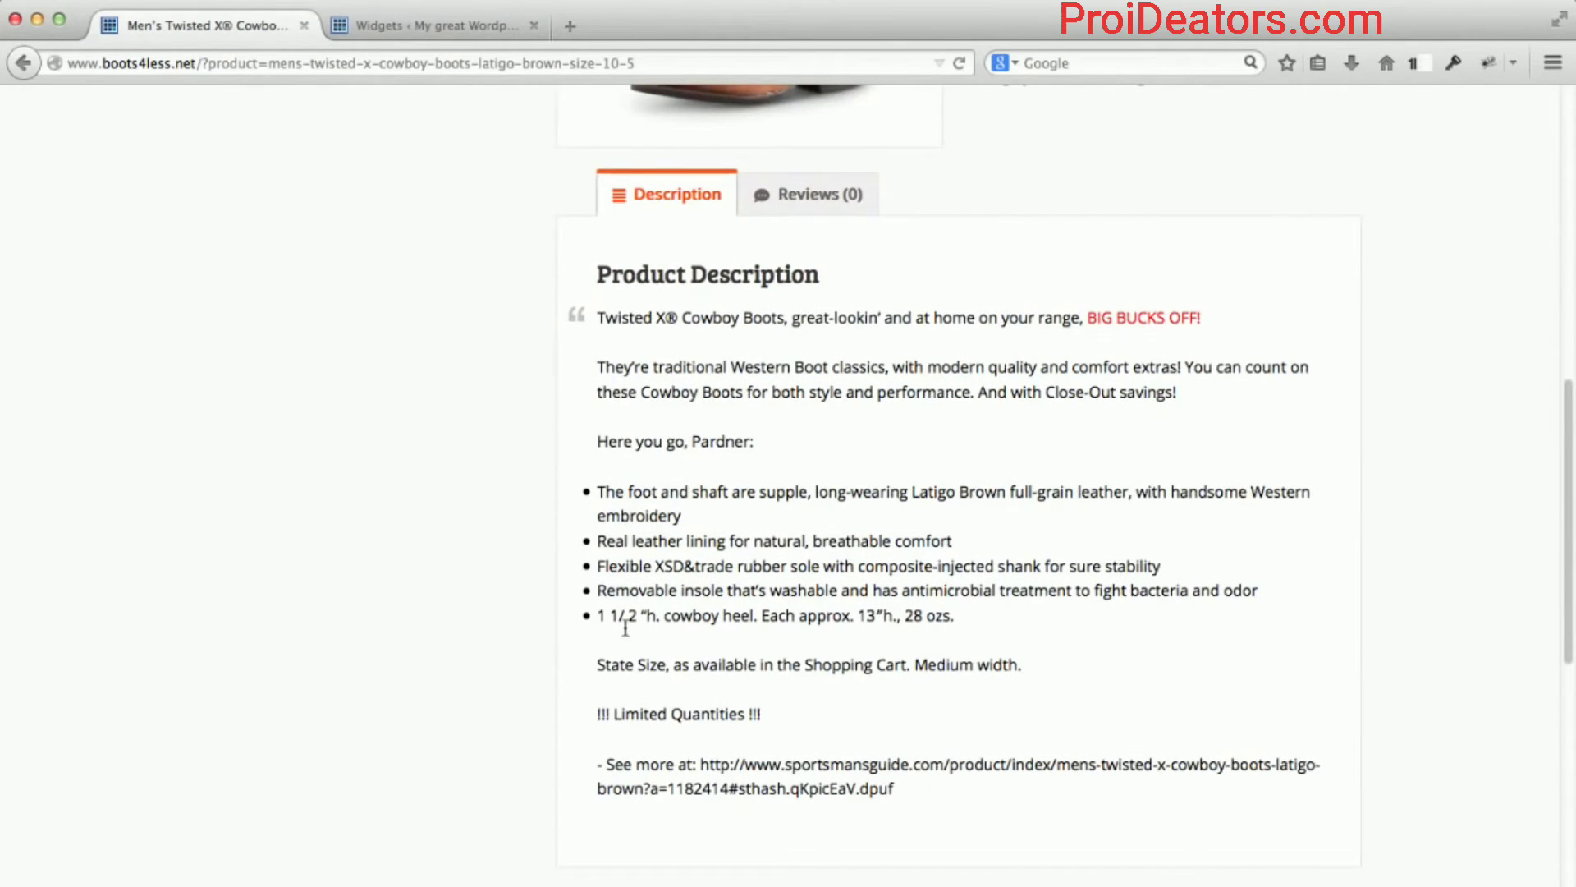
left_click(786, 196)
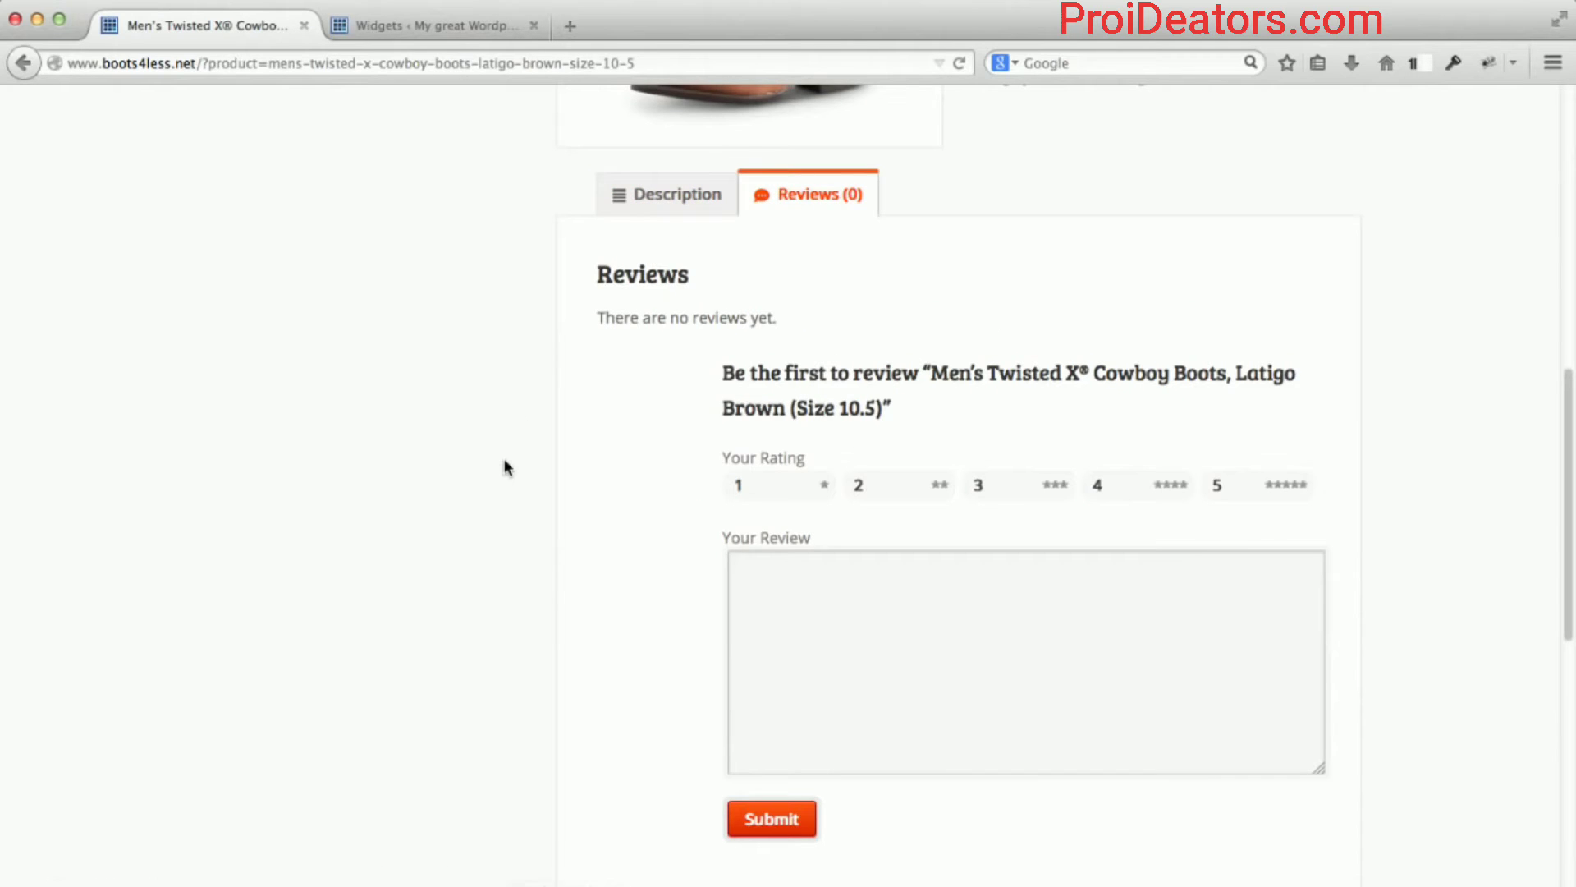
scroll(504, 458, "up", 1)
scroll(504, 458, "down", 5)
scroll(504, 458, "up", 4)
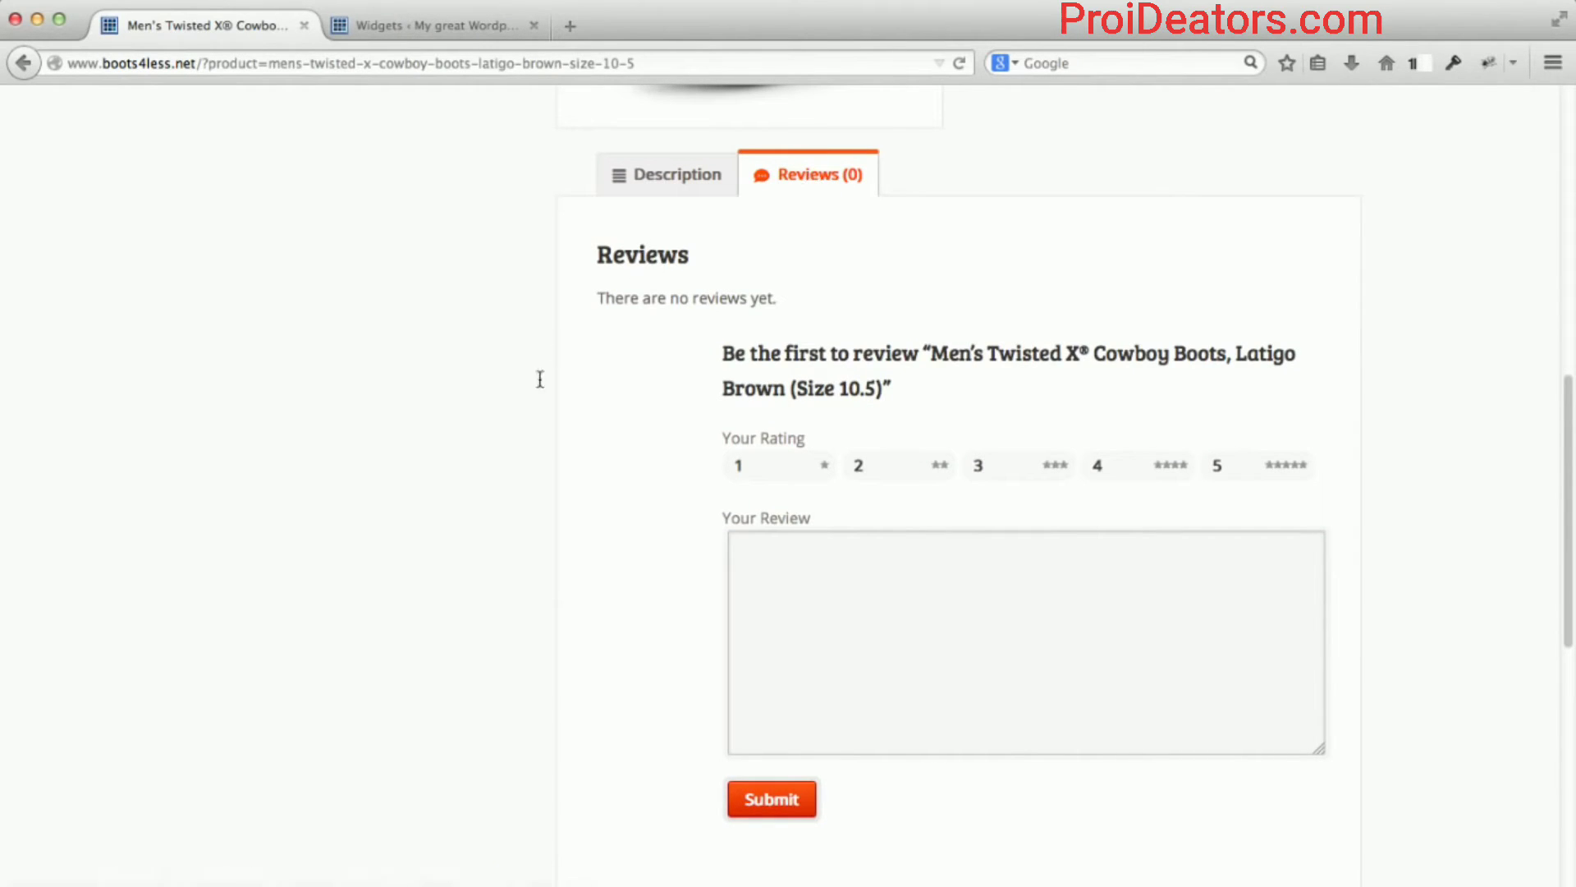
scroll(531, 397, "down", 3)
scroll(529, 398, "down", 5)
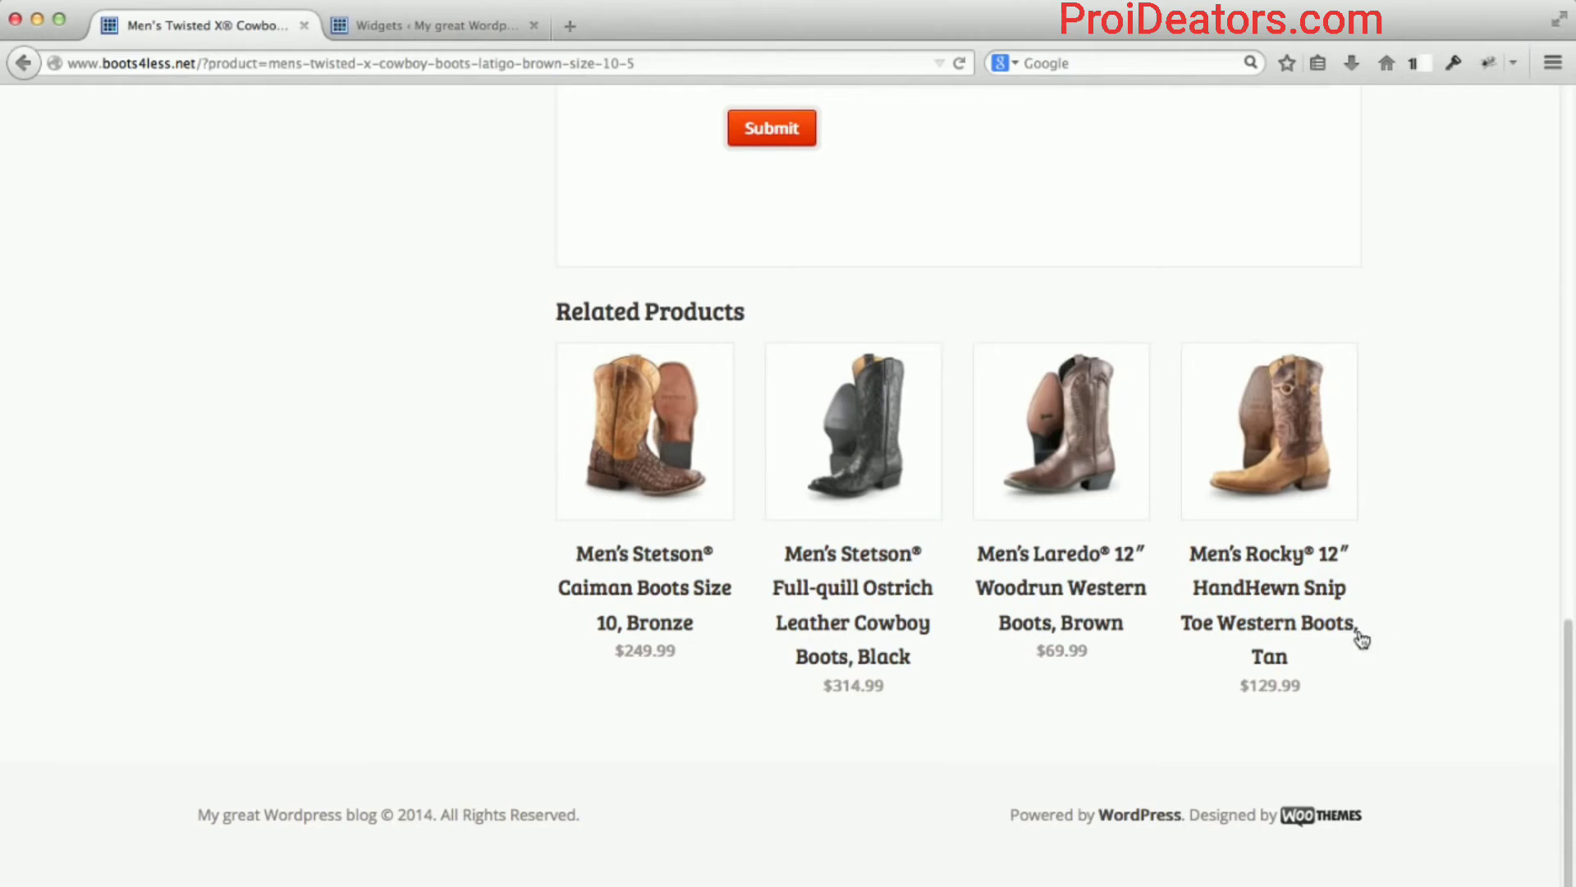
scroll(517, 376, "up", 5)
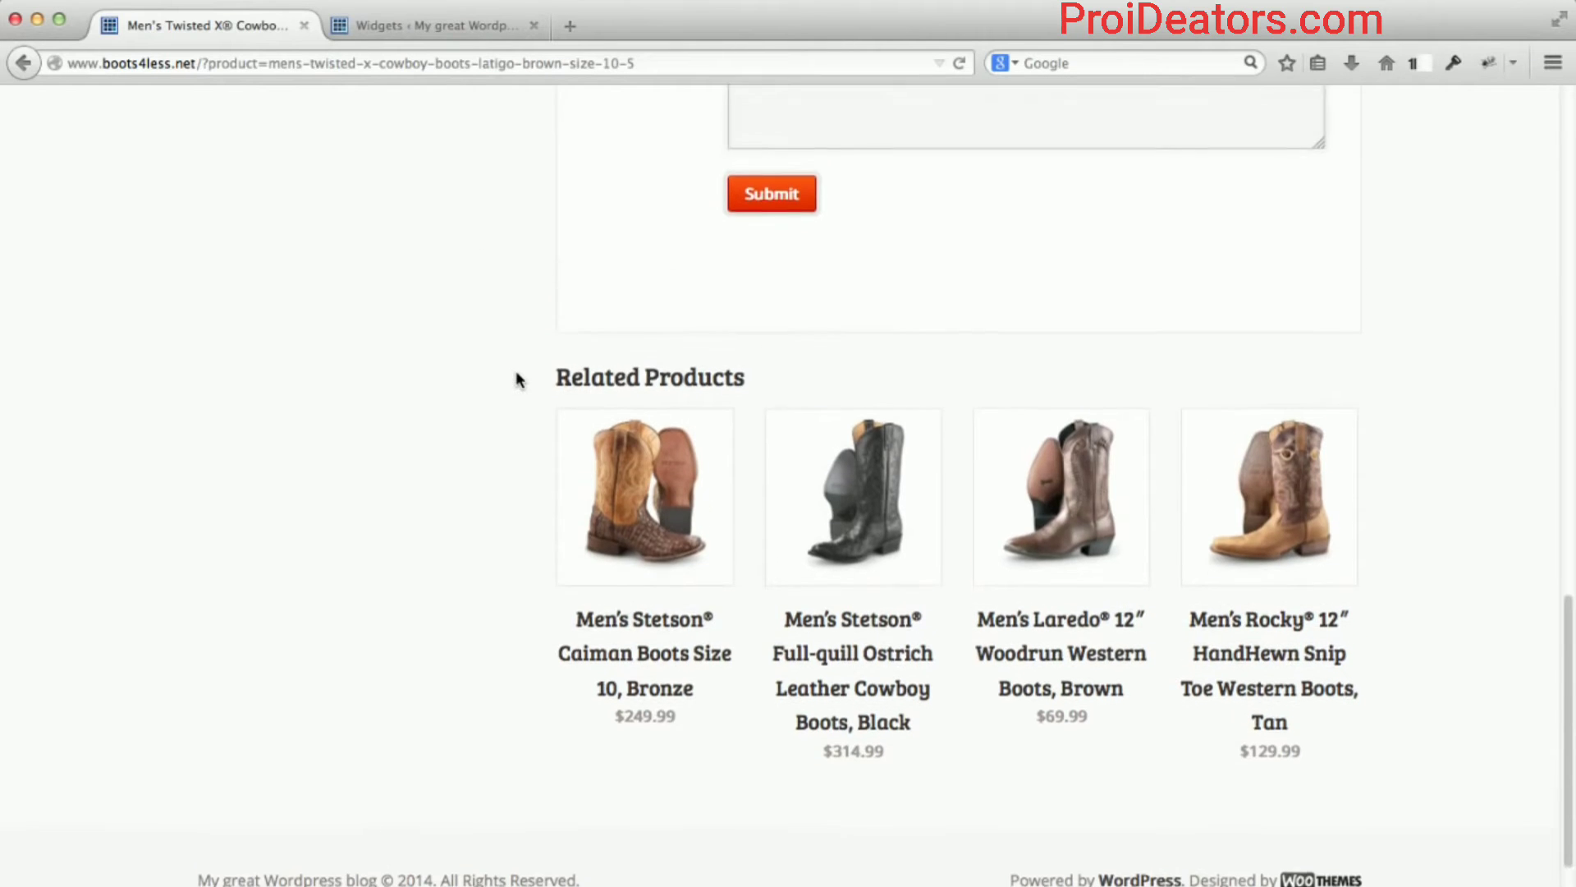
scroll(517, 378, "up", 15)
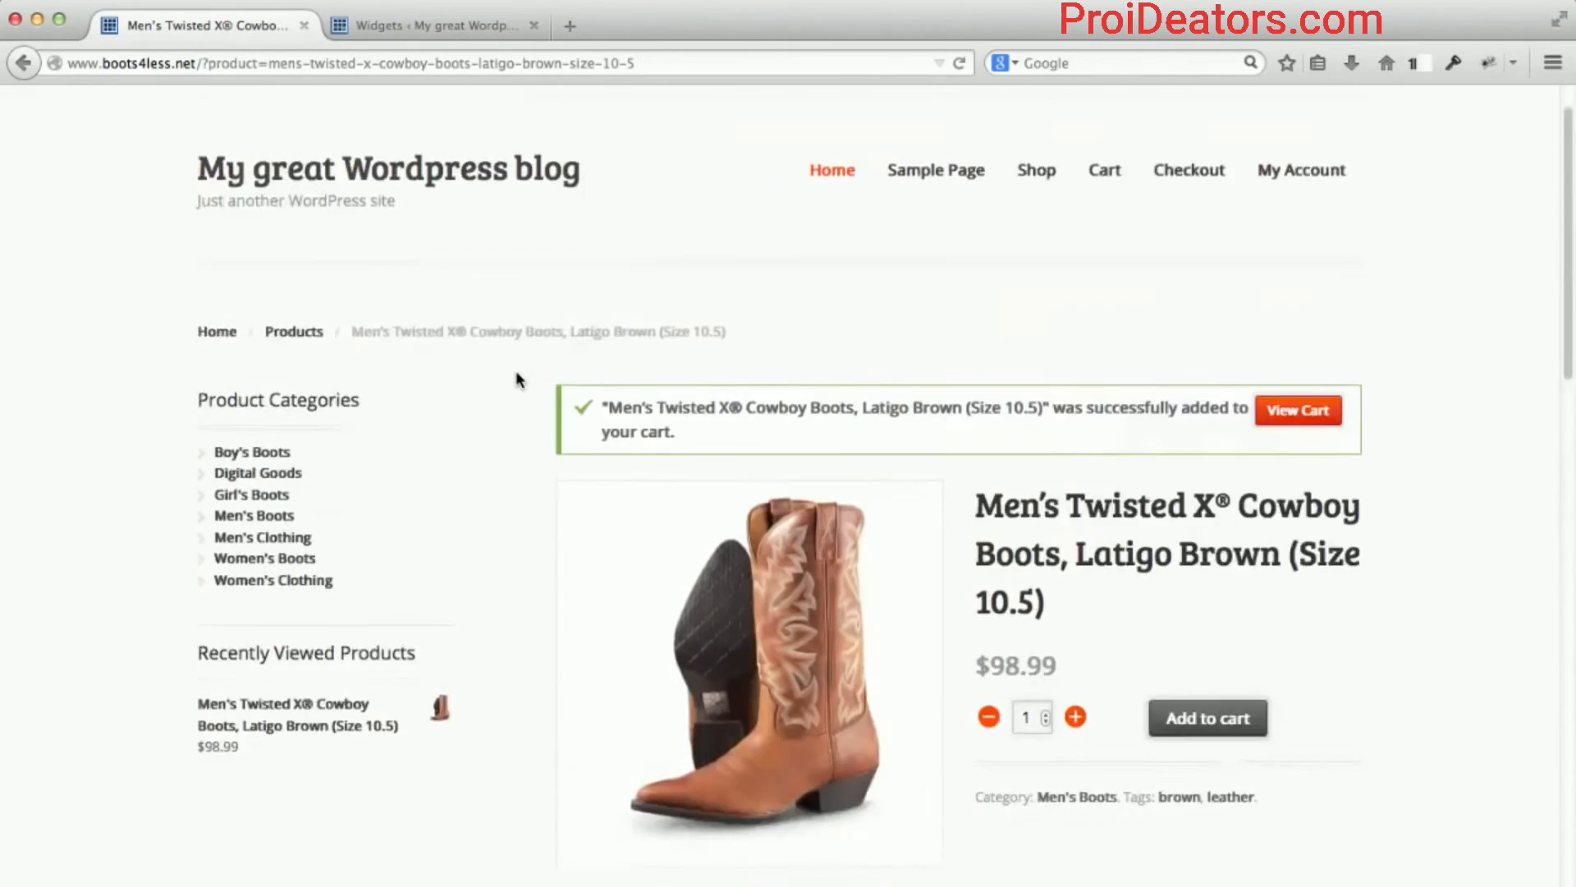
scroll(510, 403, "down", 10)
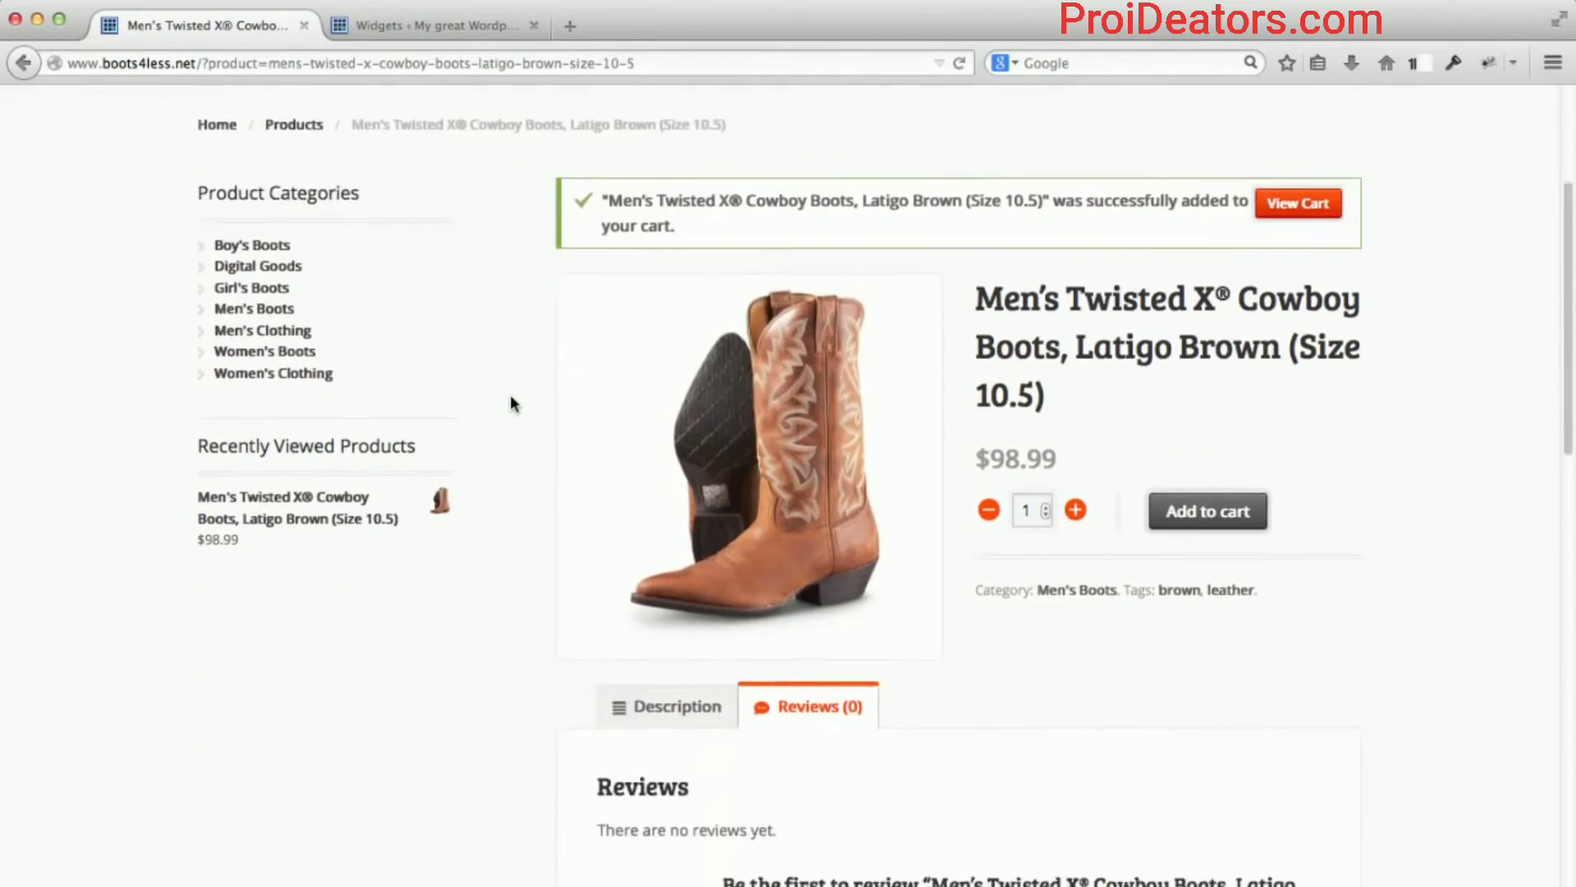
scroll(510, 406, "down", 3)
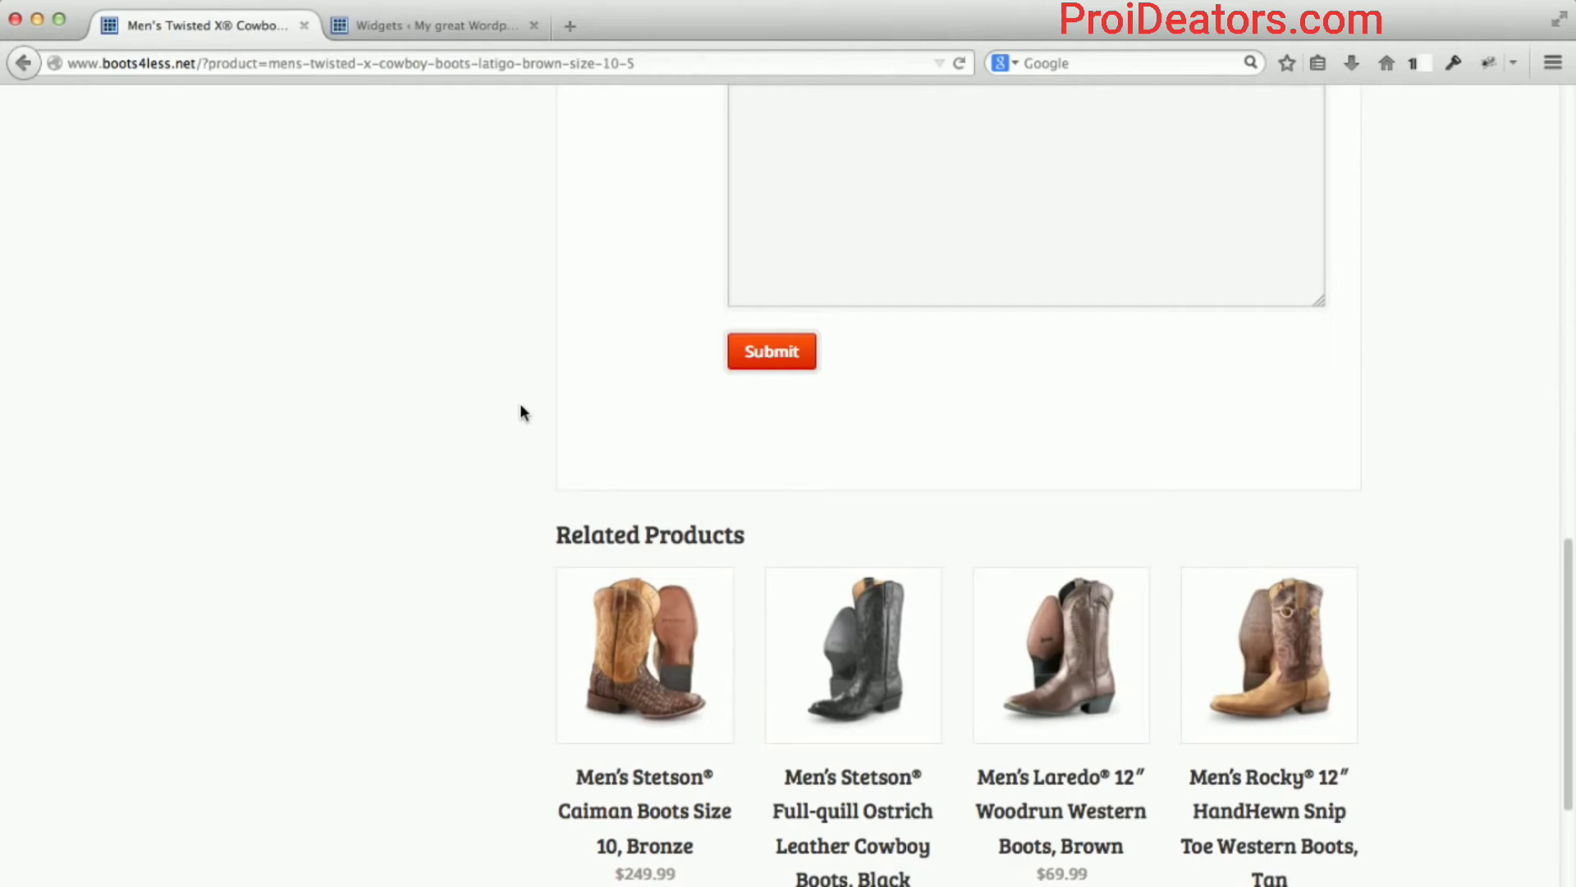
scroll(521, 406, "up", 3)
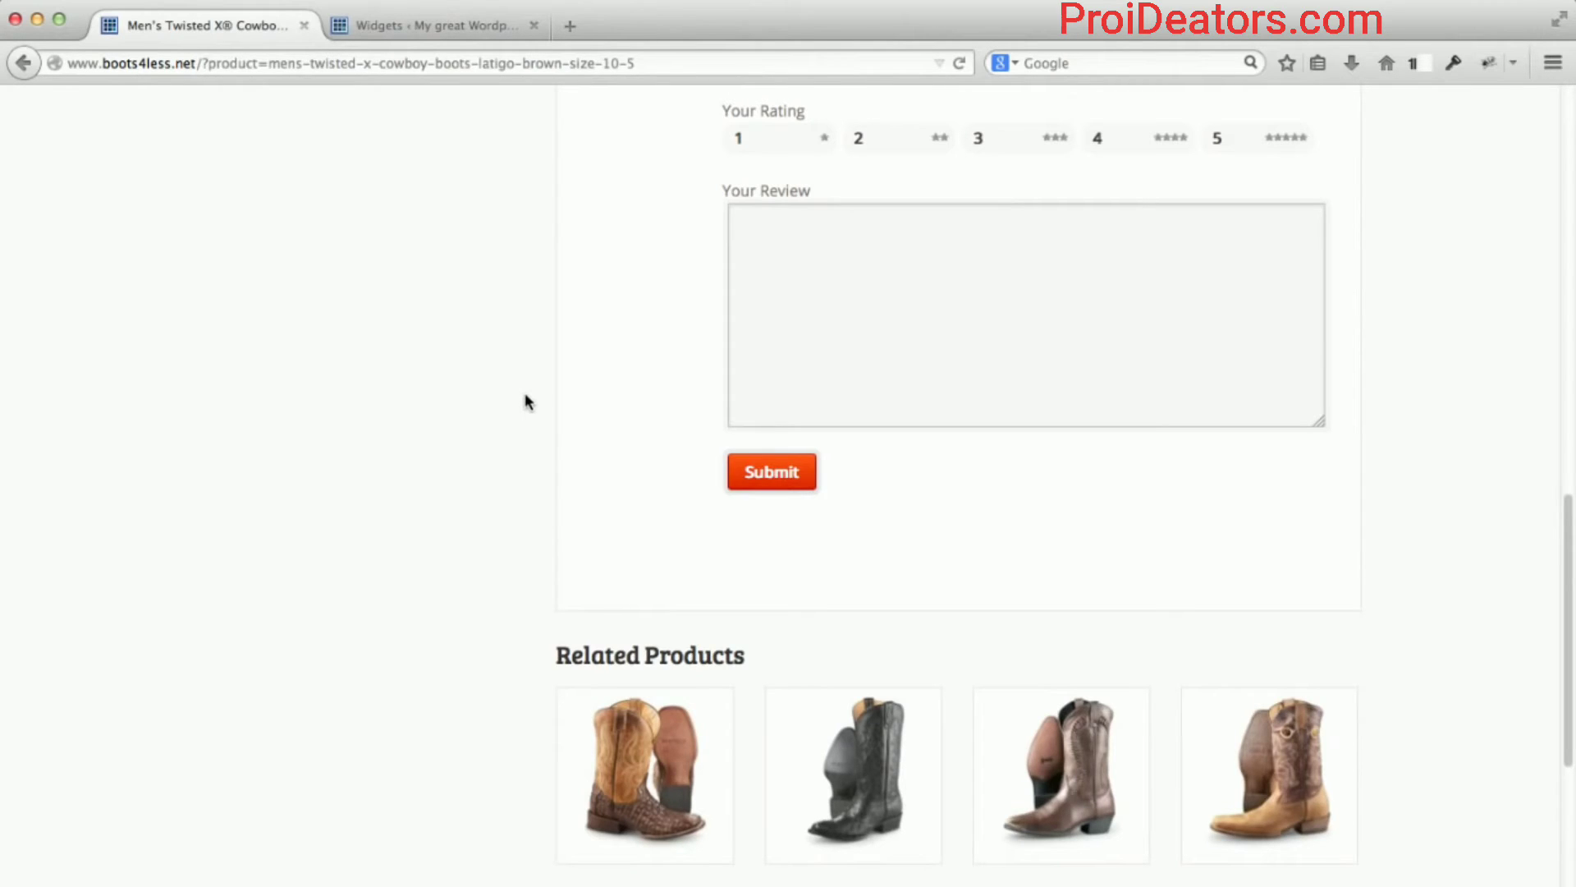
scroll(1017, 711, "down", 2)
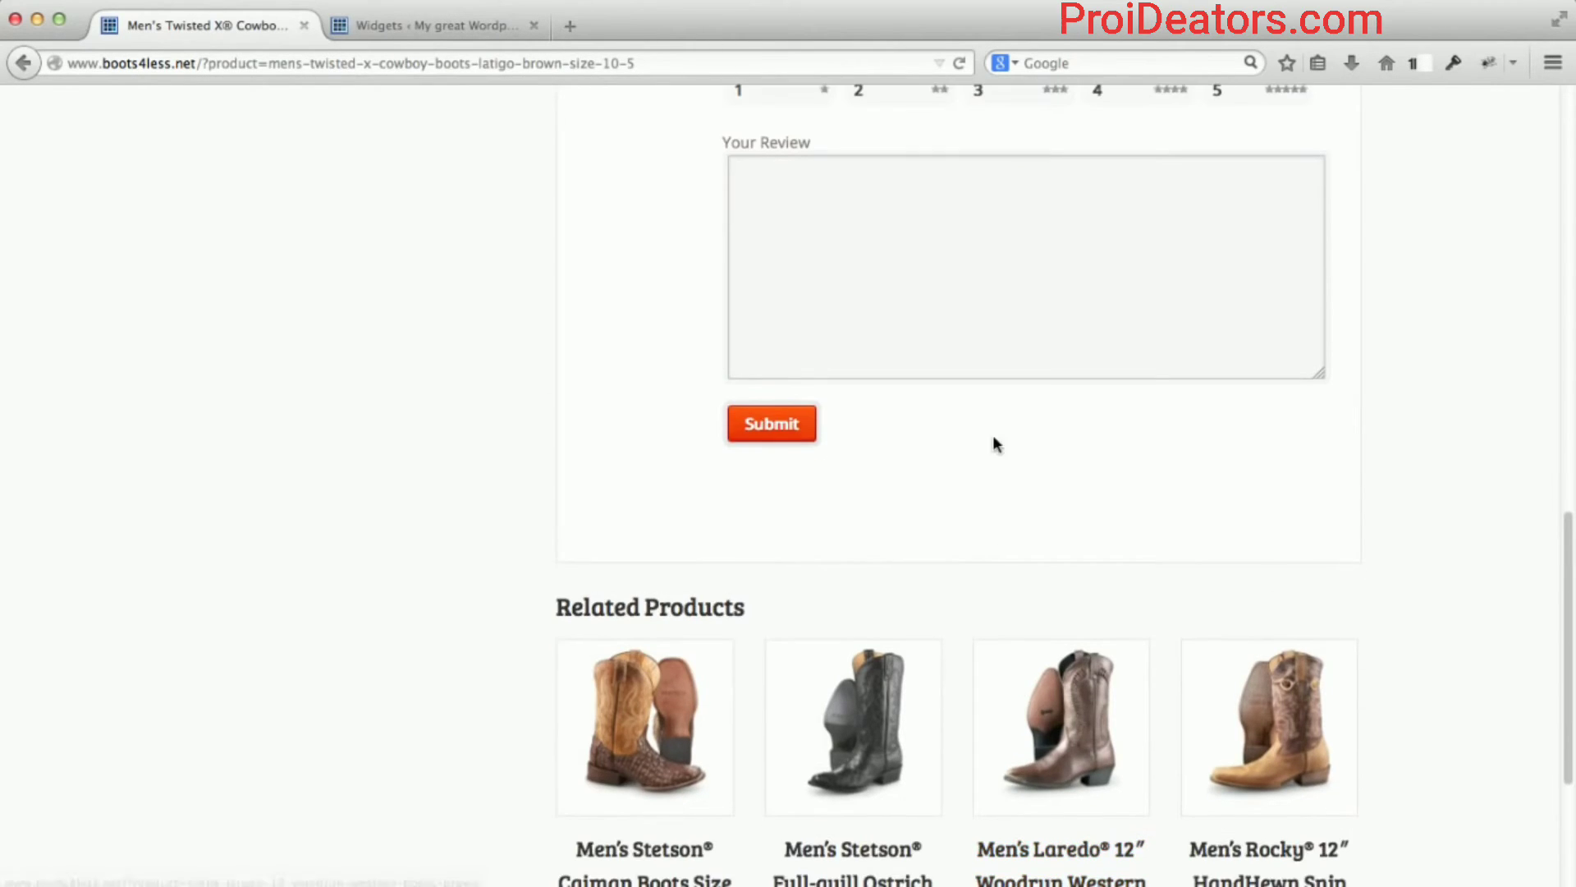
scroll(1388, 557, "up", 2)
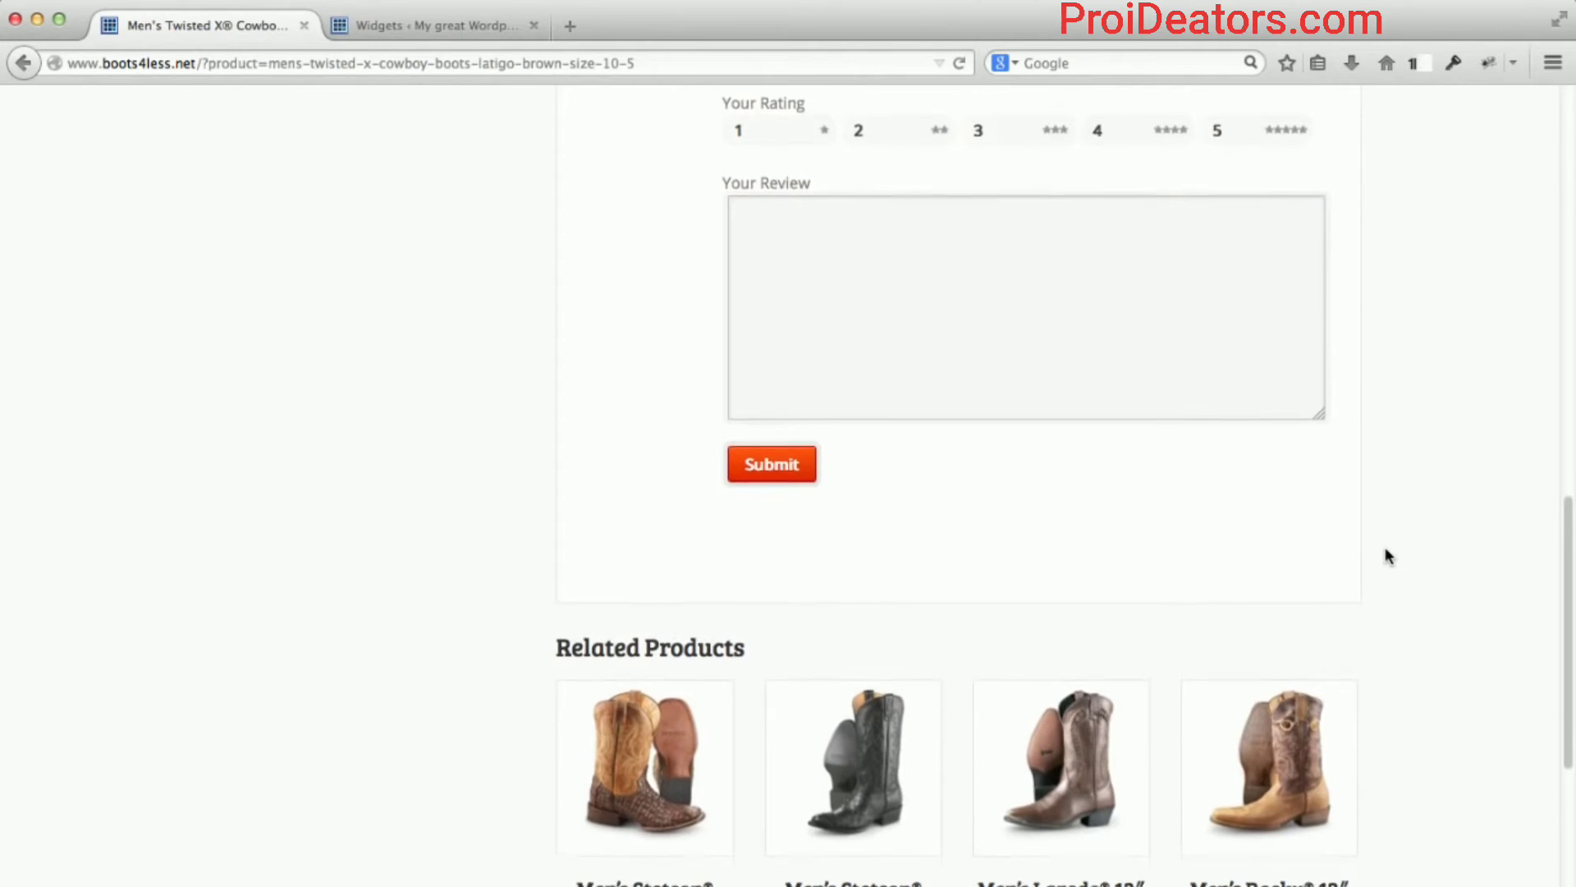
scroll(1388, 557, "down", 1)
scroll(1387, 557, "up", 15)
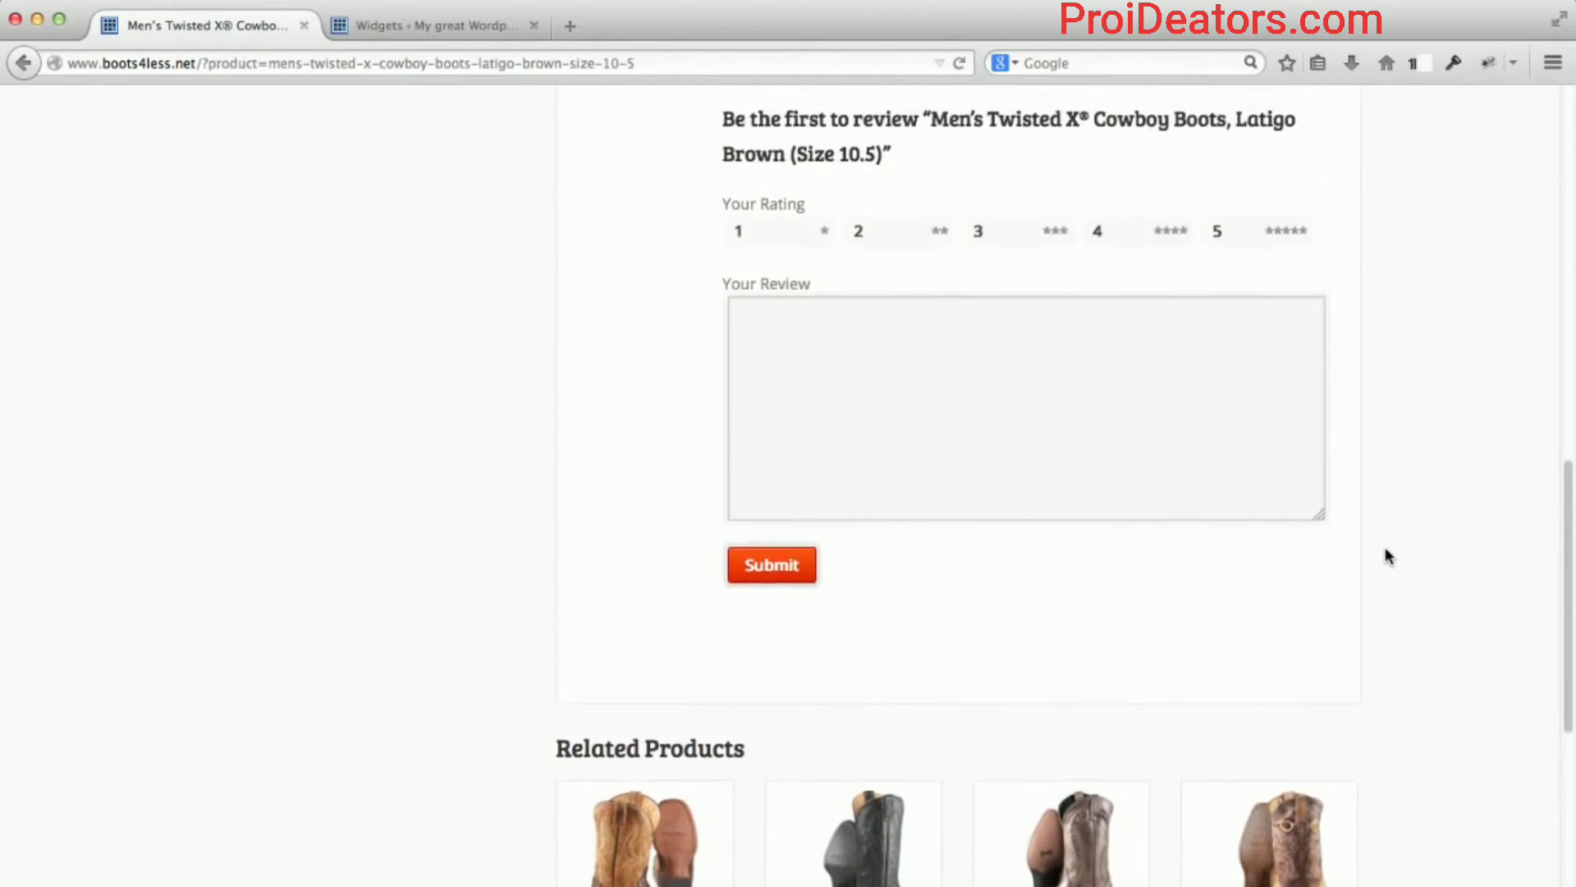
scroll(1387, 556, "down", 5)
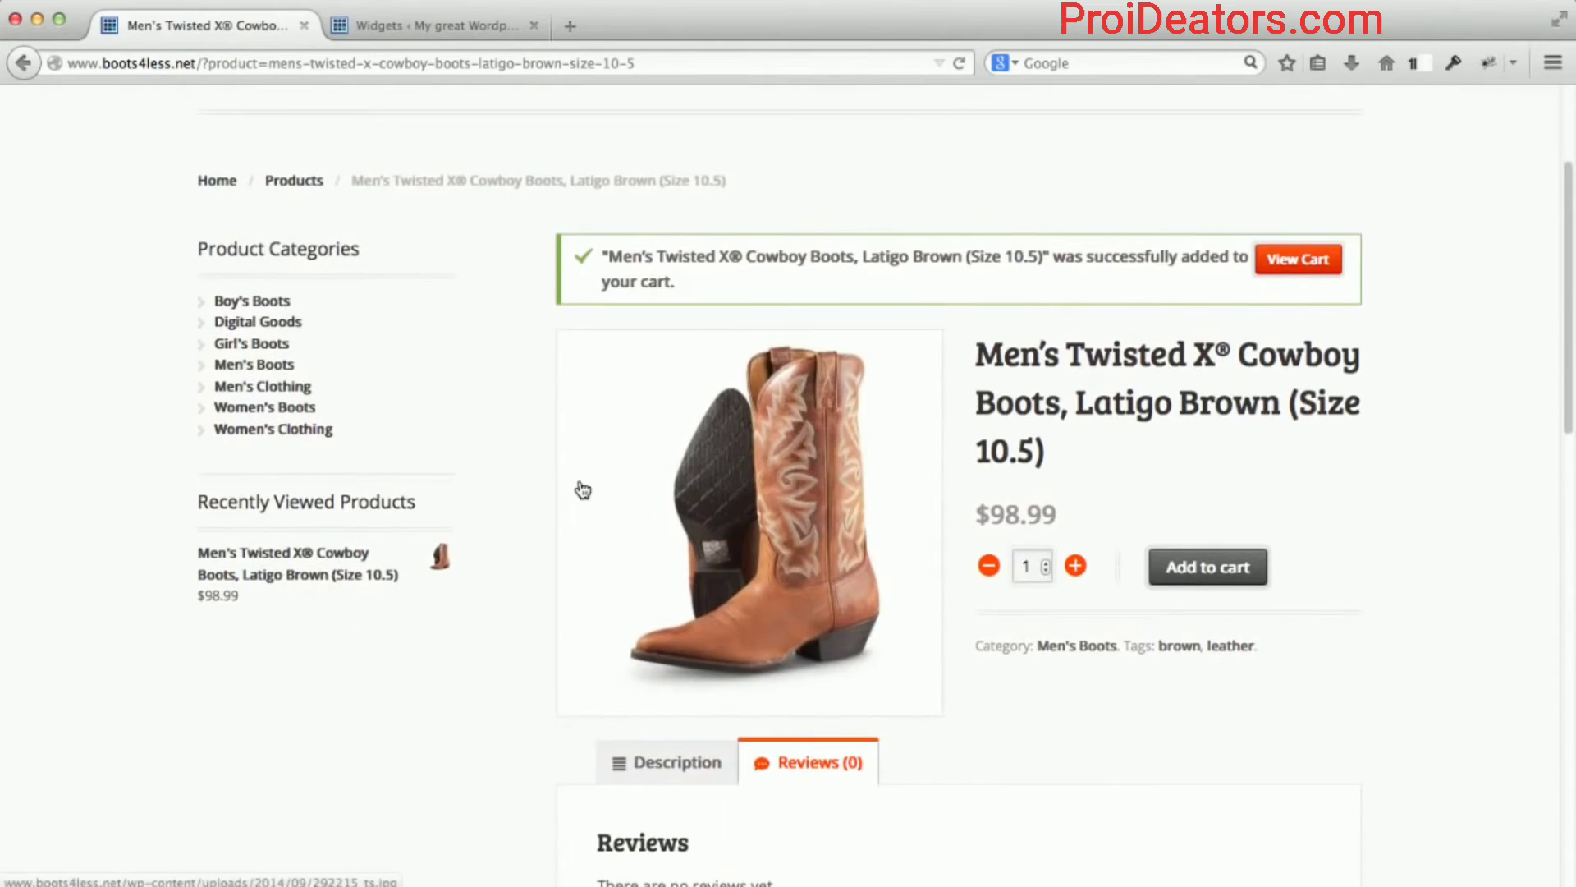
scroll(503, 475, "up", 2)
scroll(503, 476, "up", 2)
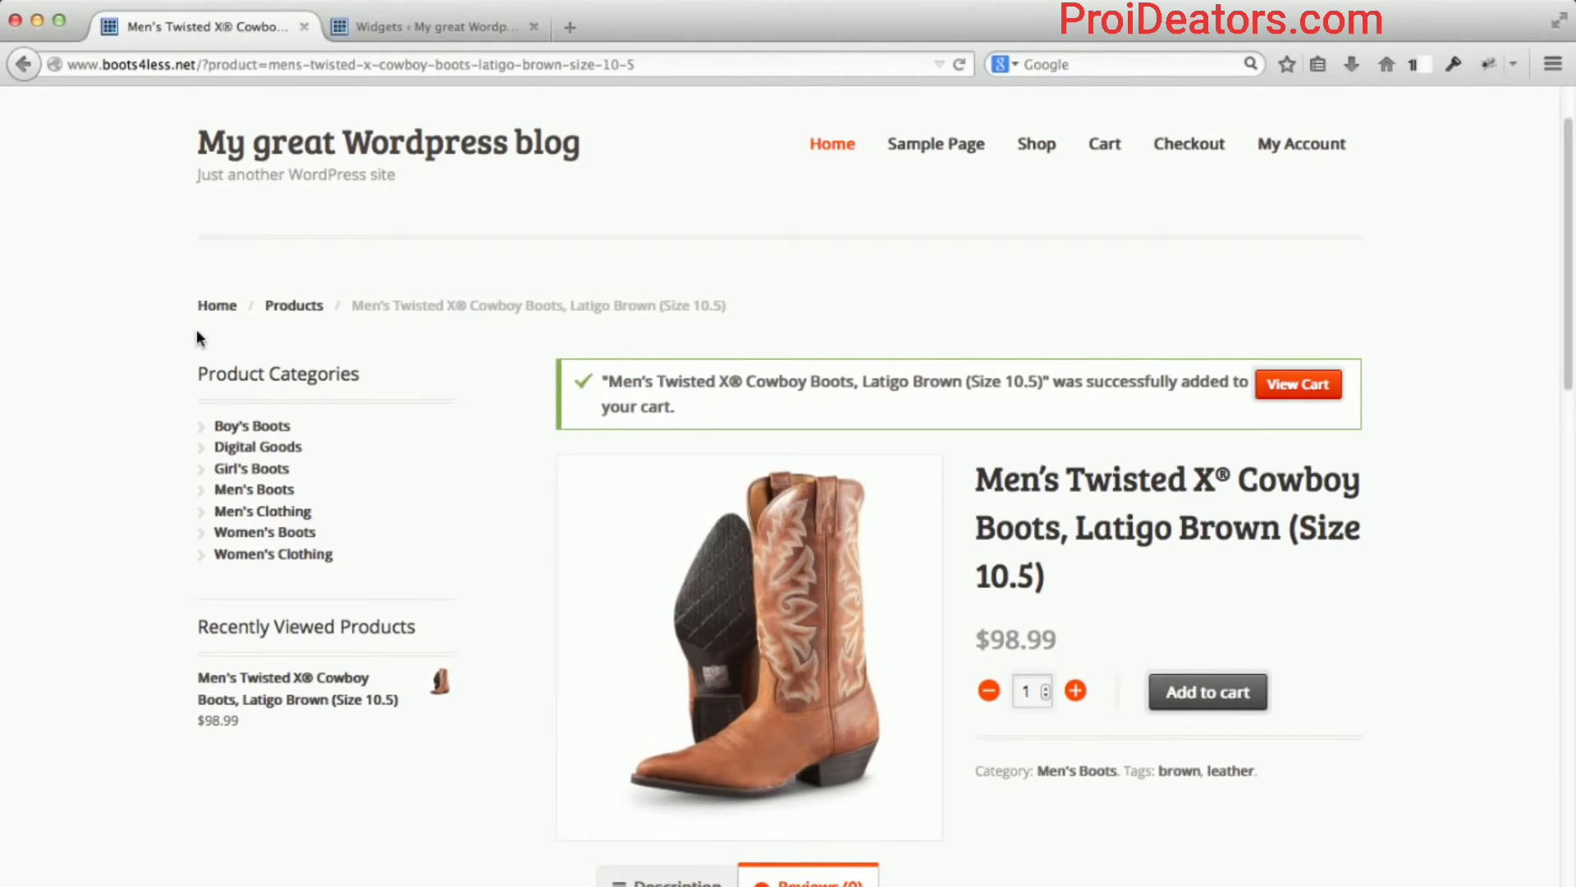
left_click(398, 28)
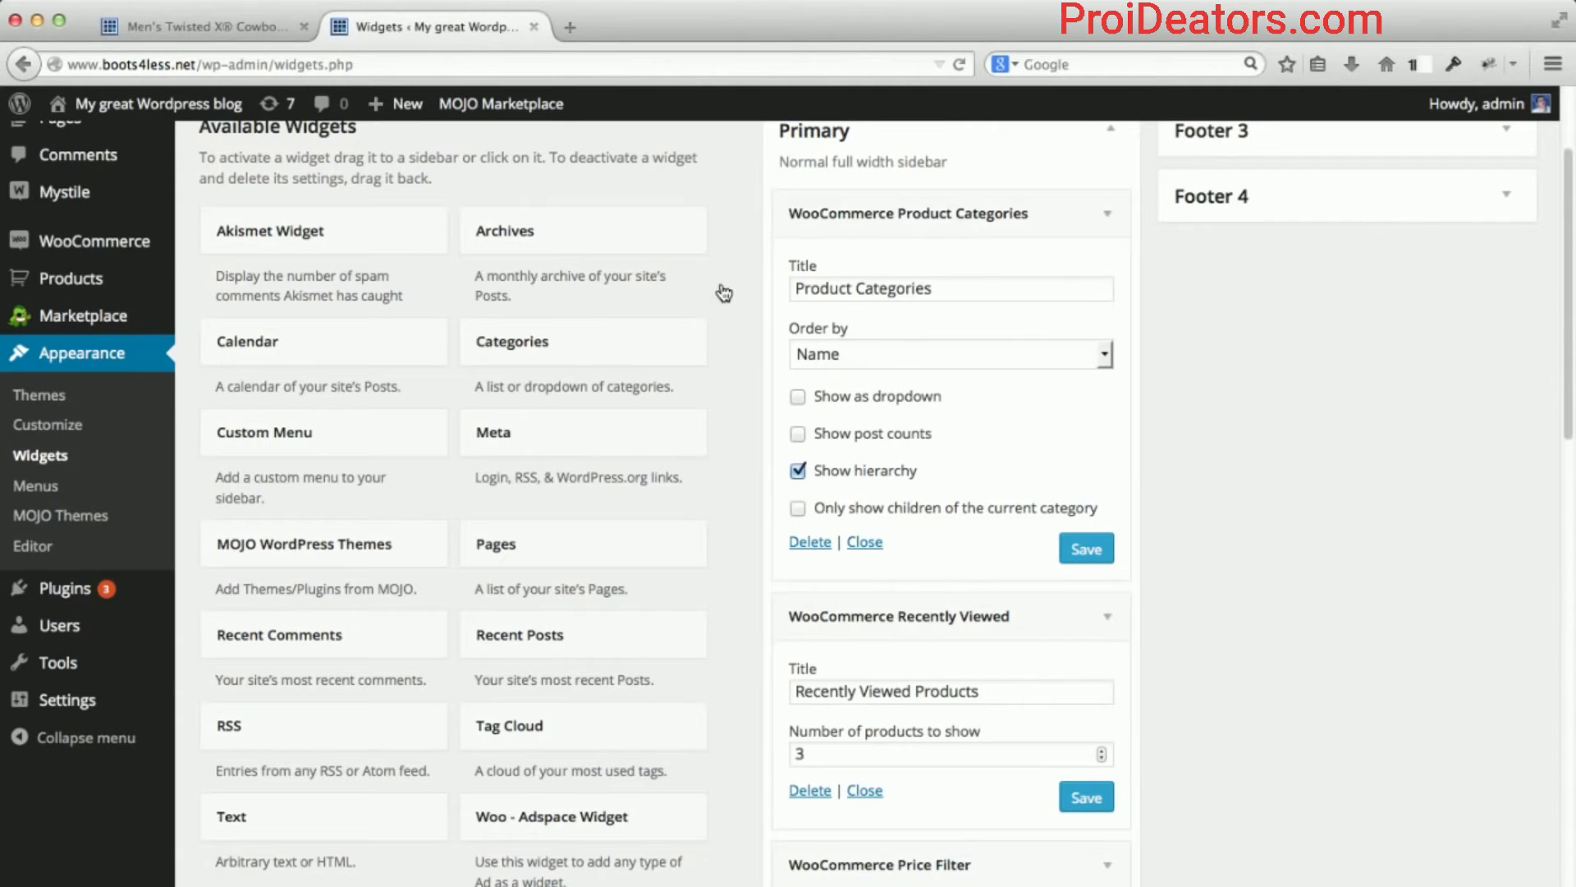
scroll(732, 284, "up", 3)
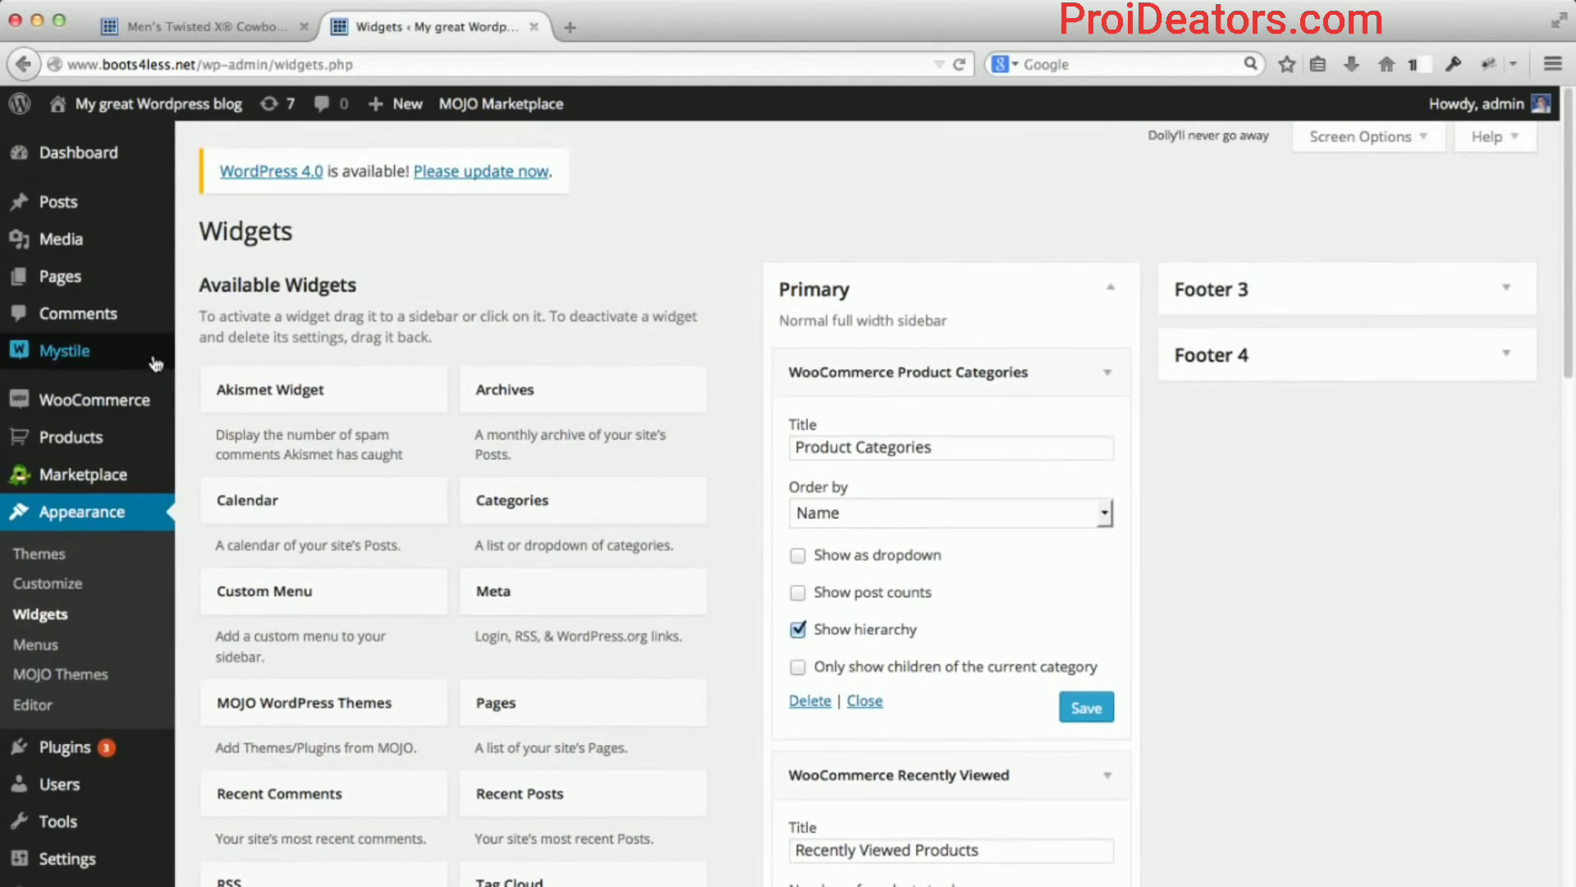
Open Mystile Settings and review General Settings, where breadcrumbs and pagination are enabled.
mouse_move(127, 353)
left_click(218, 356)
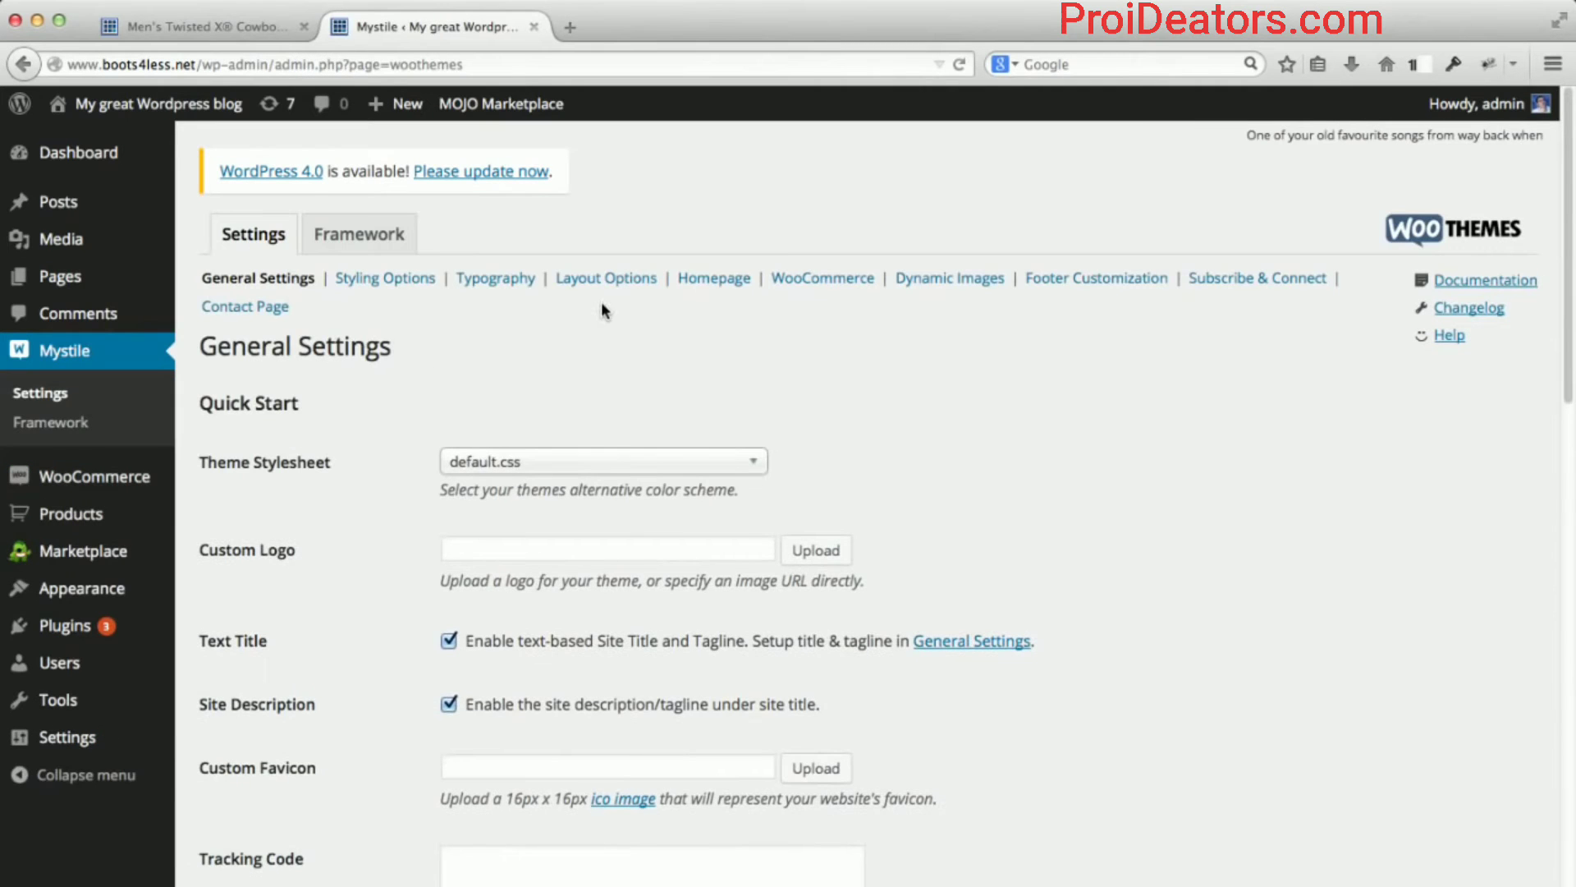
scroll(383, 368, "down", 1)
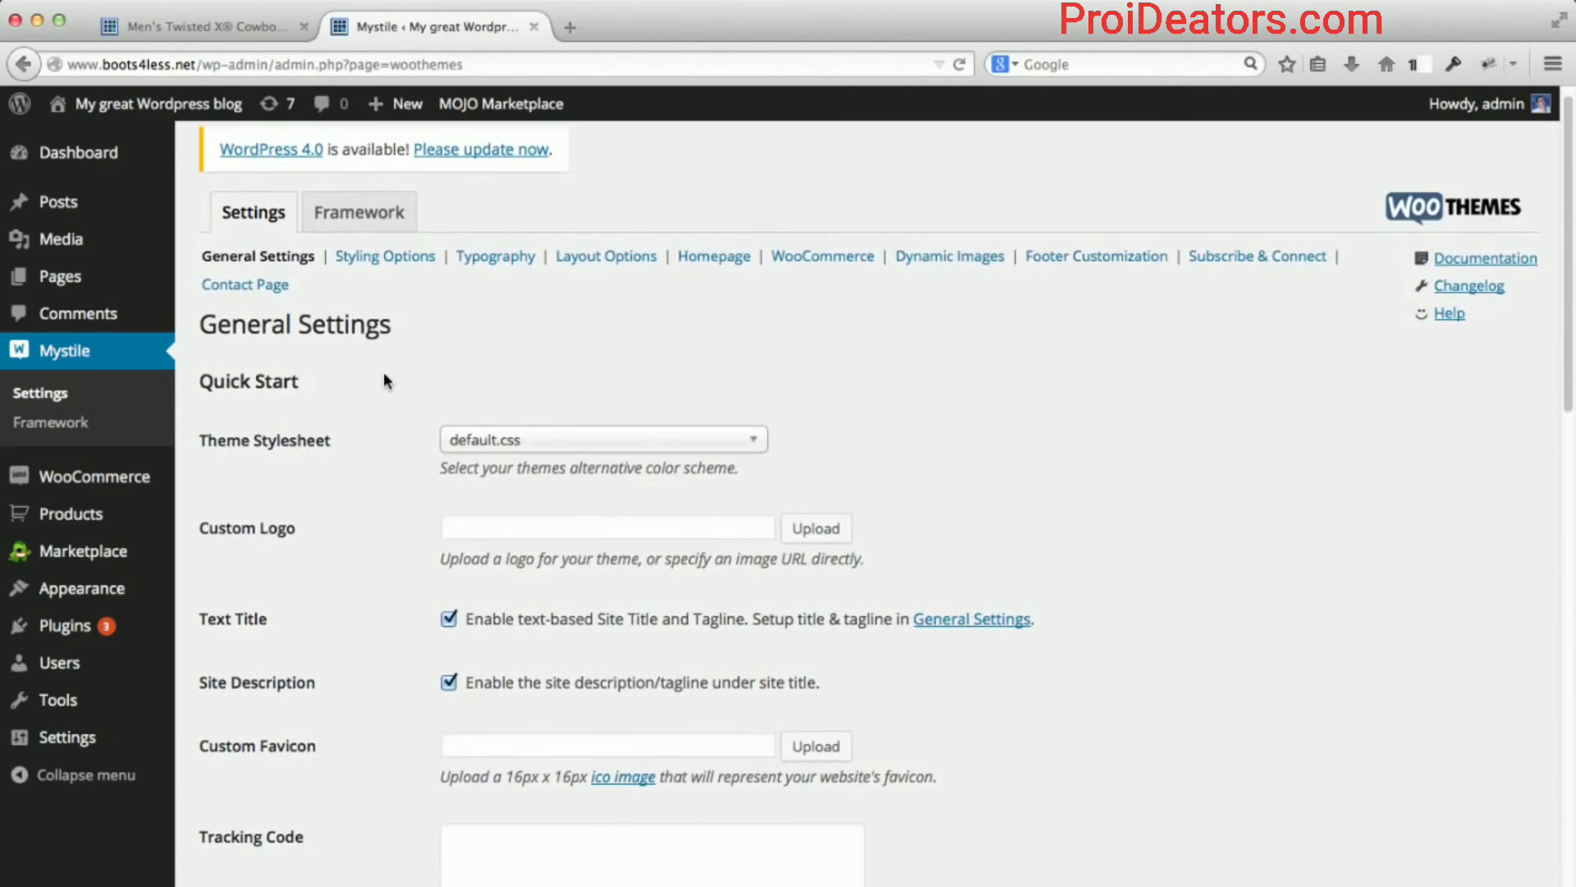
scroll(383, 376, "down", 5)
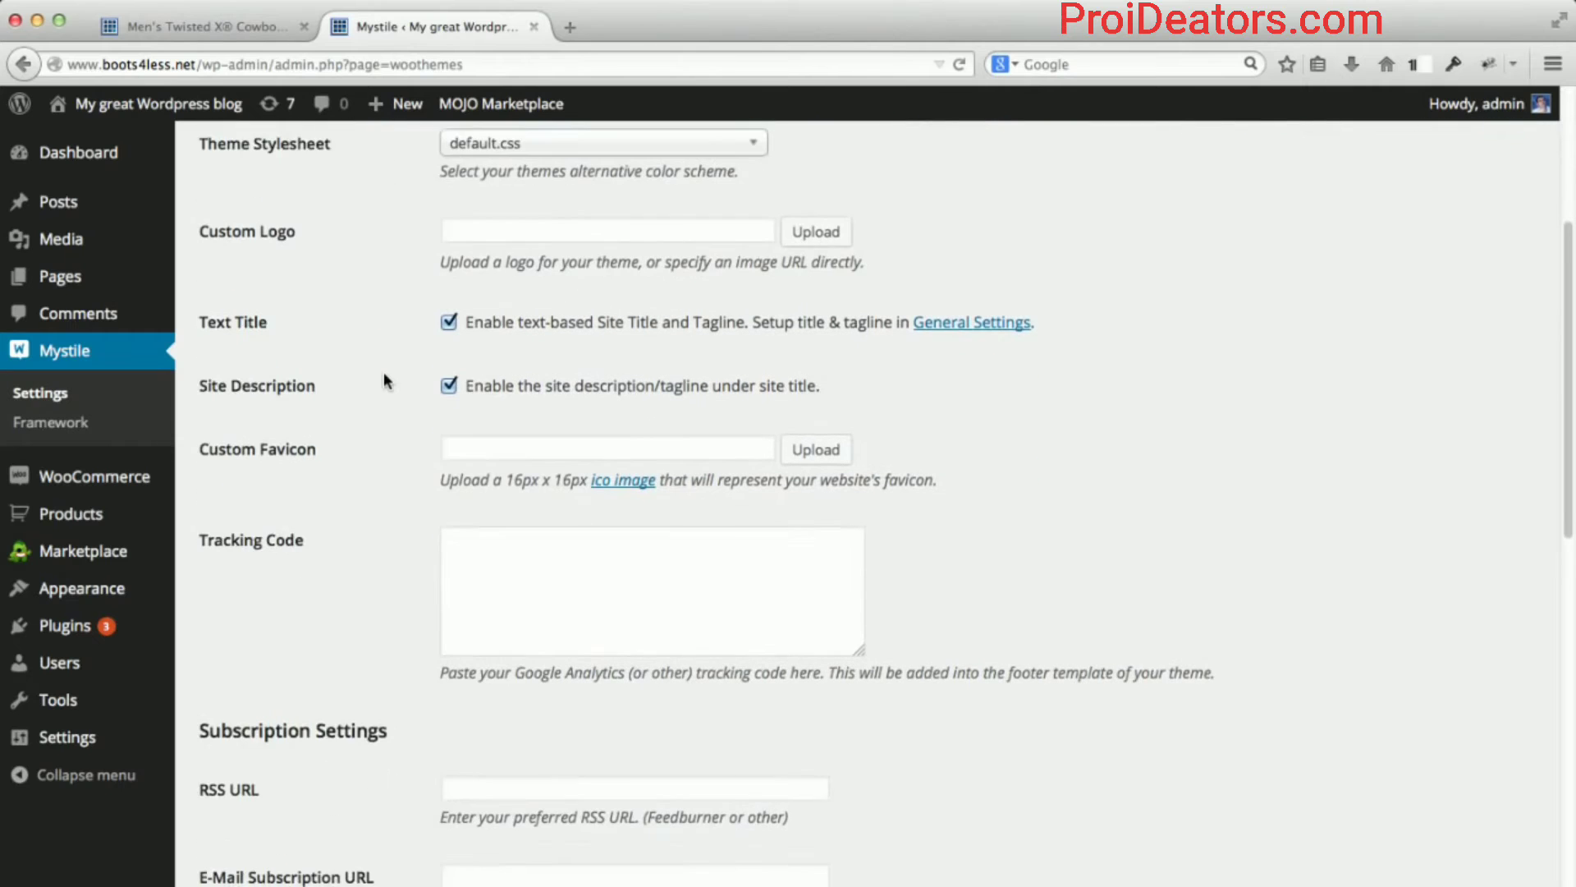
scroll(383, 379, "down", 10)
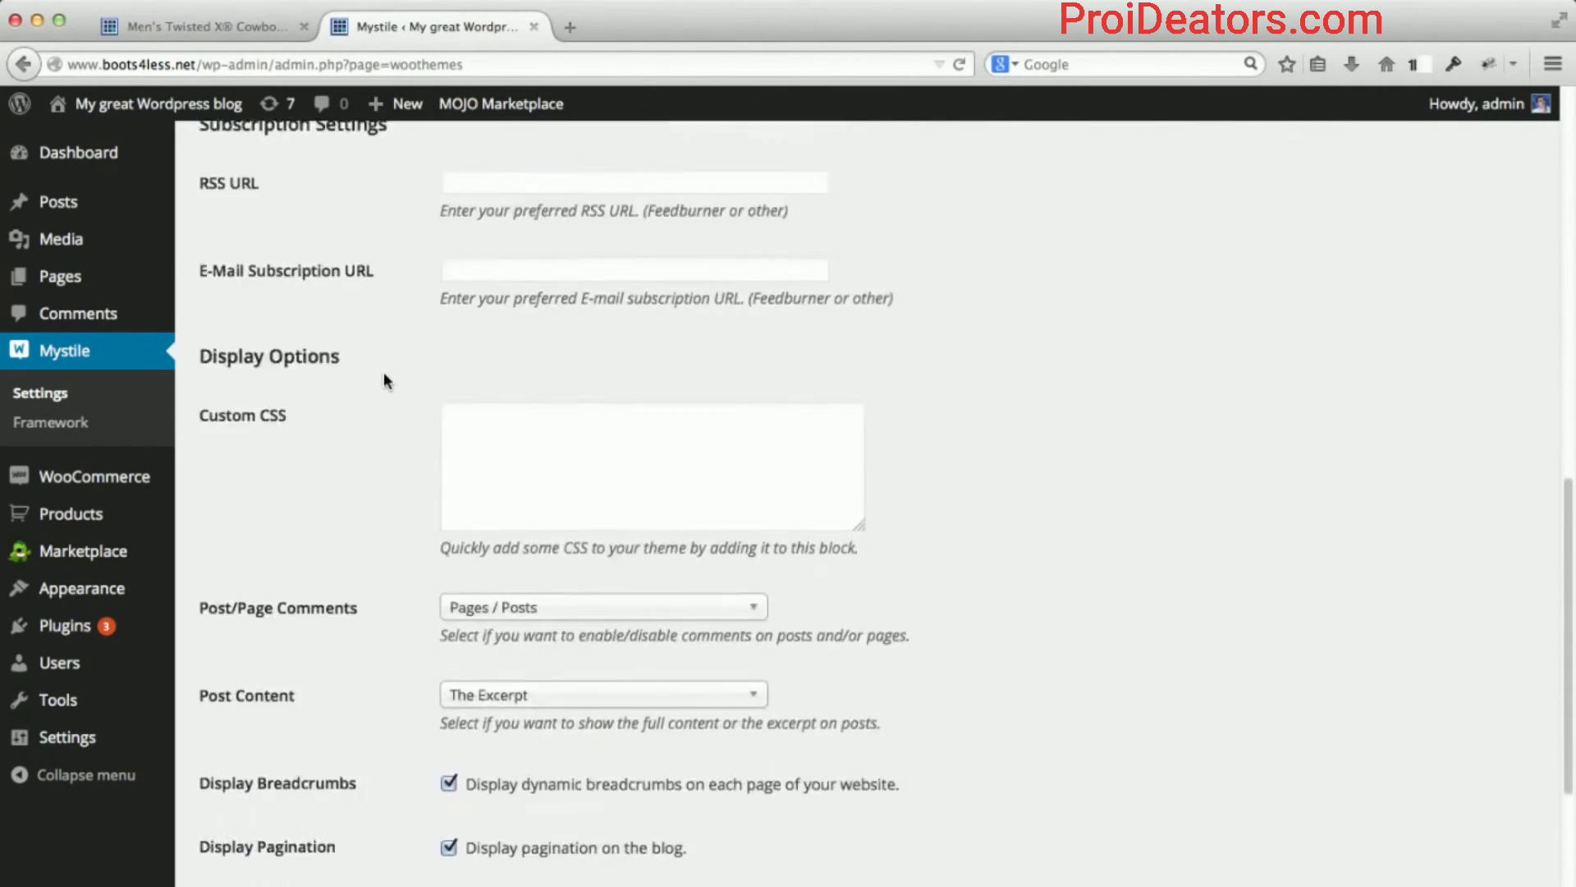
scroll(383, 377, "down", 4)
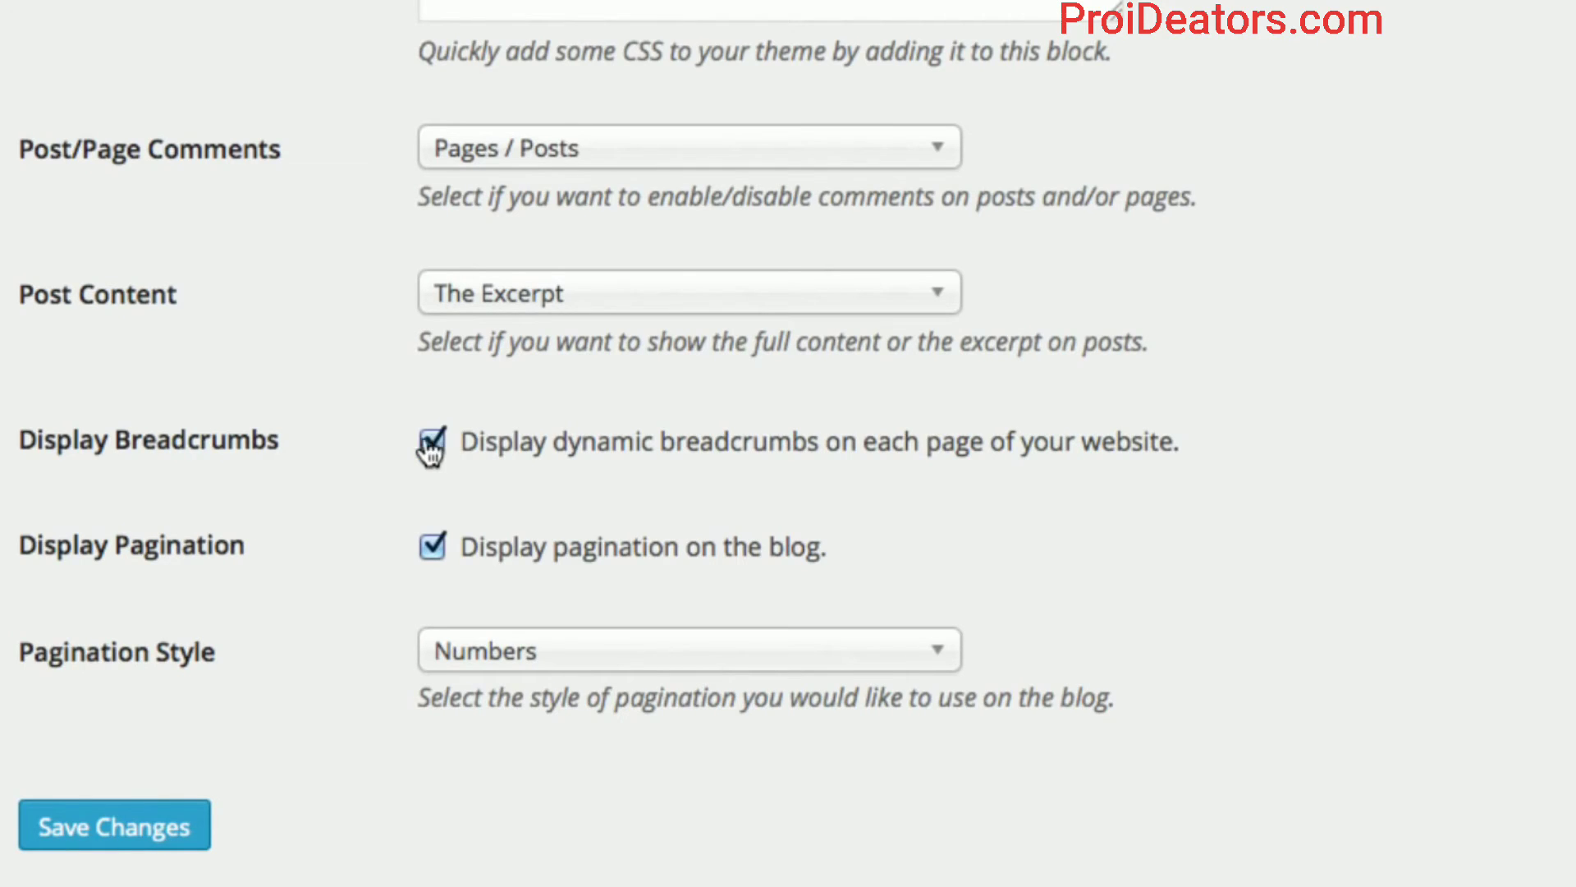
scroll(287, 434, "up", 10)
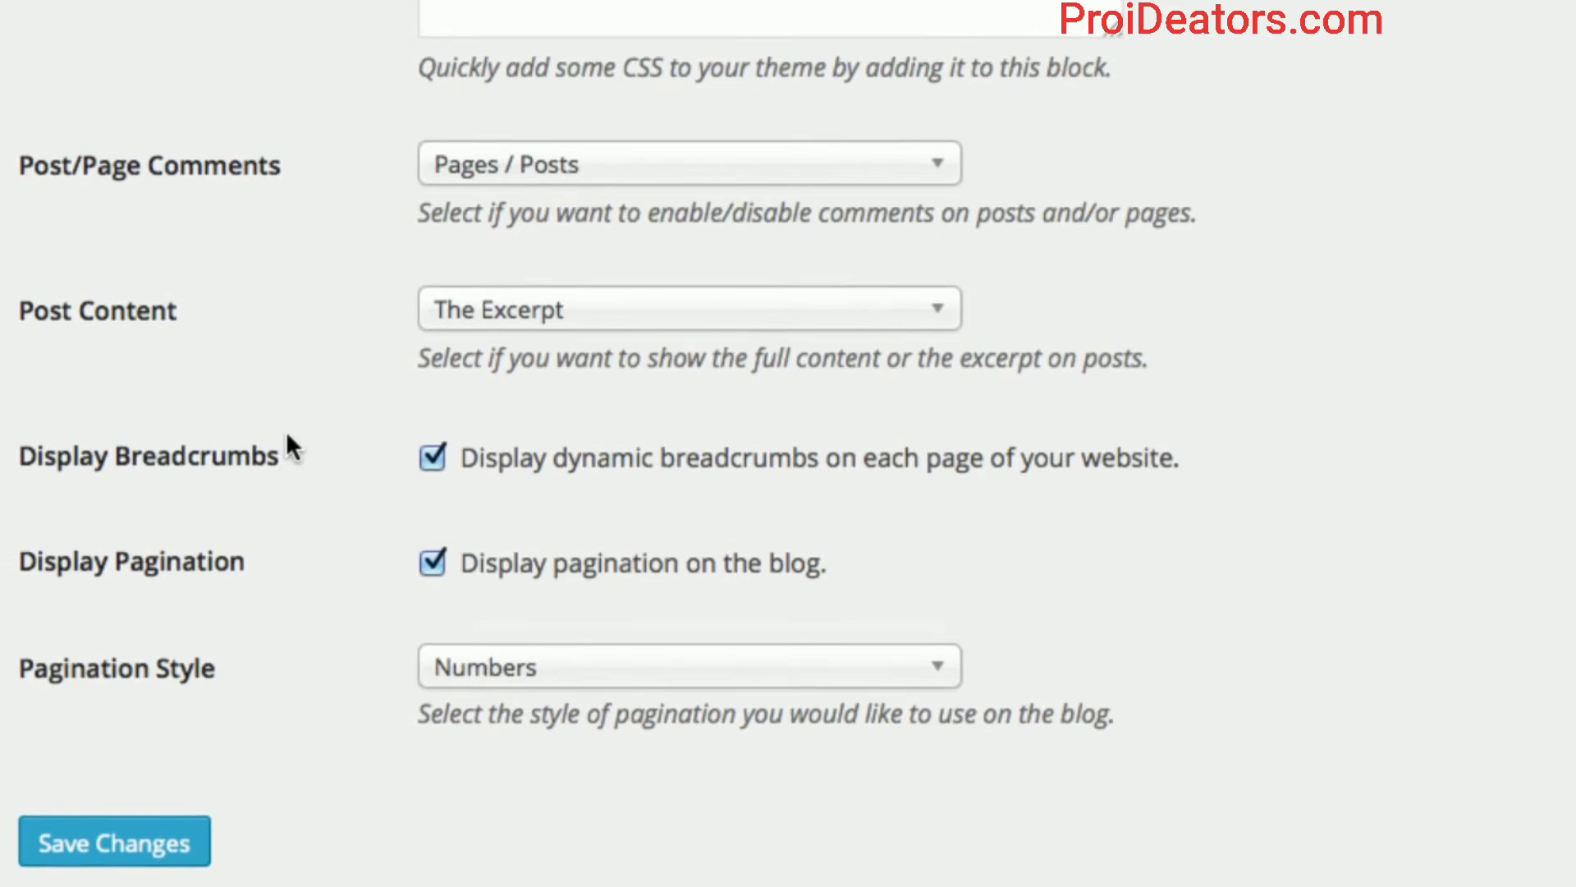
scroll(286, 429, "up", 5)
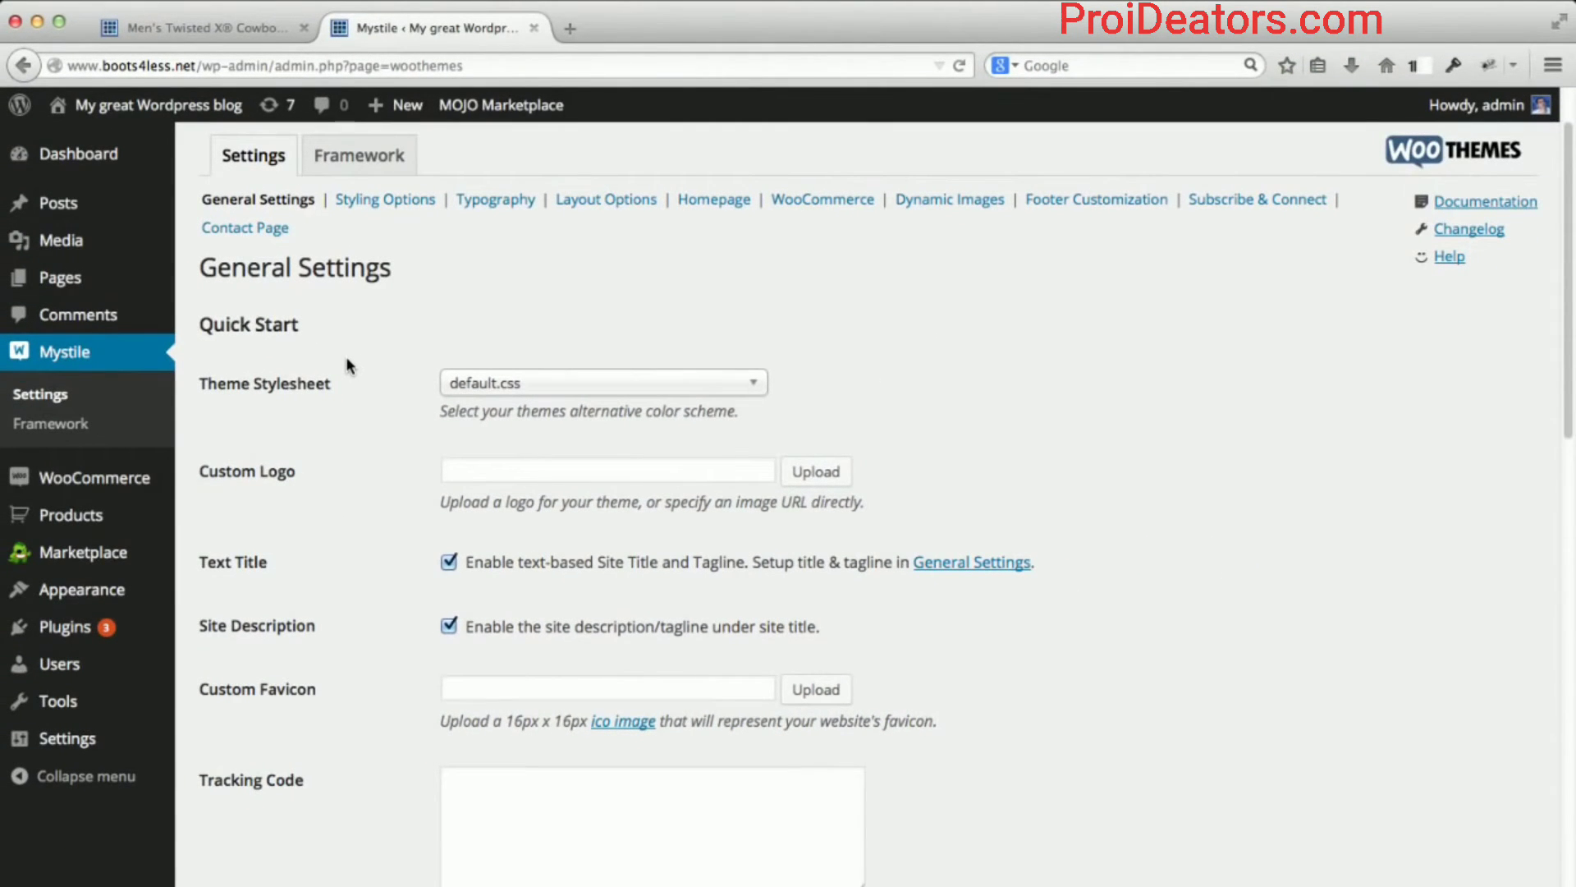
Go from the boots page to the Shop listing via the Products breadcrumb, then reload Shop.
left_click(205, 27)
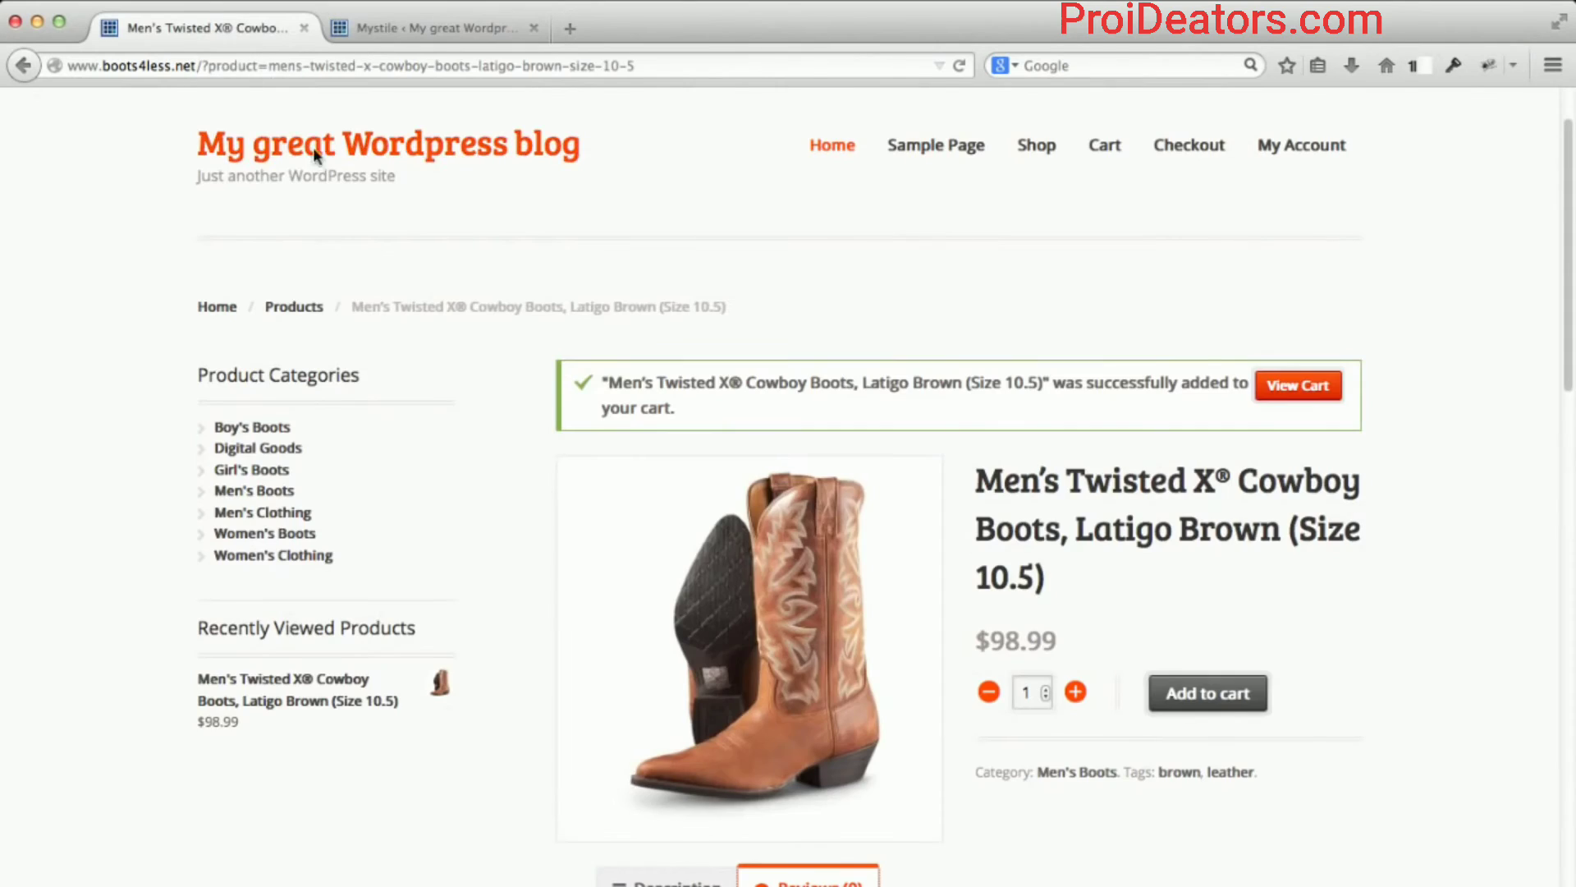
left_click(306, 312)
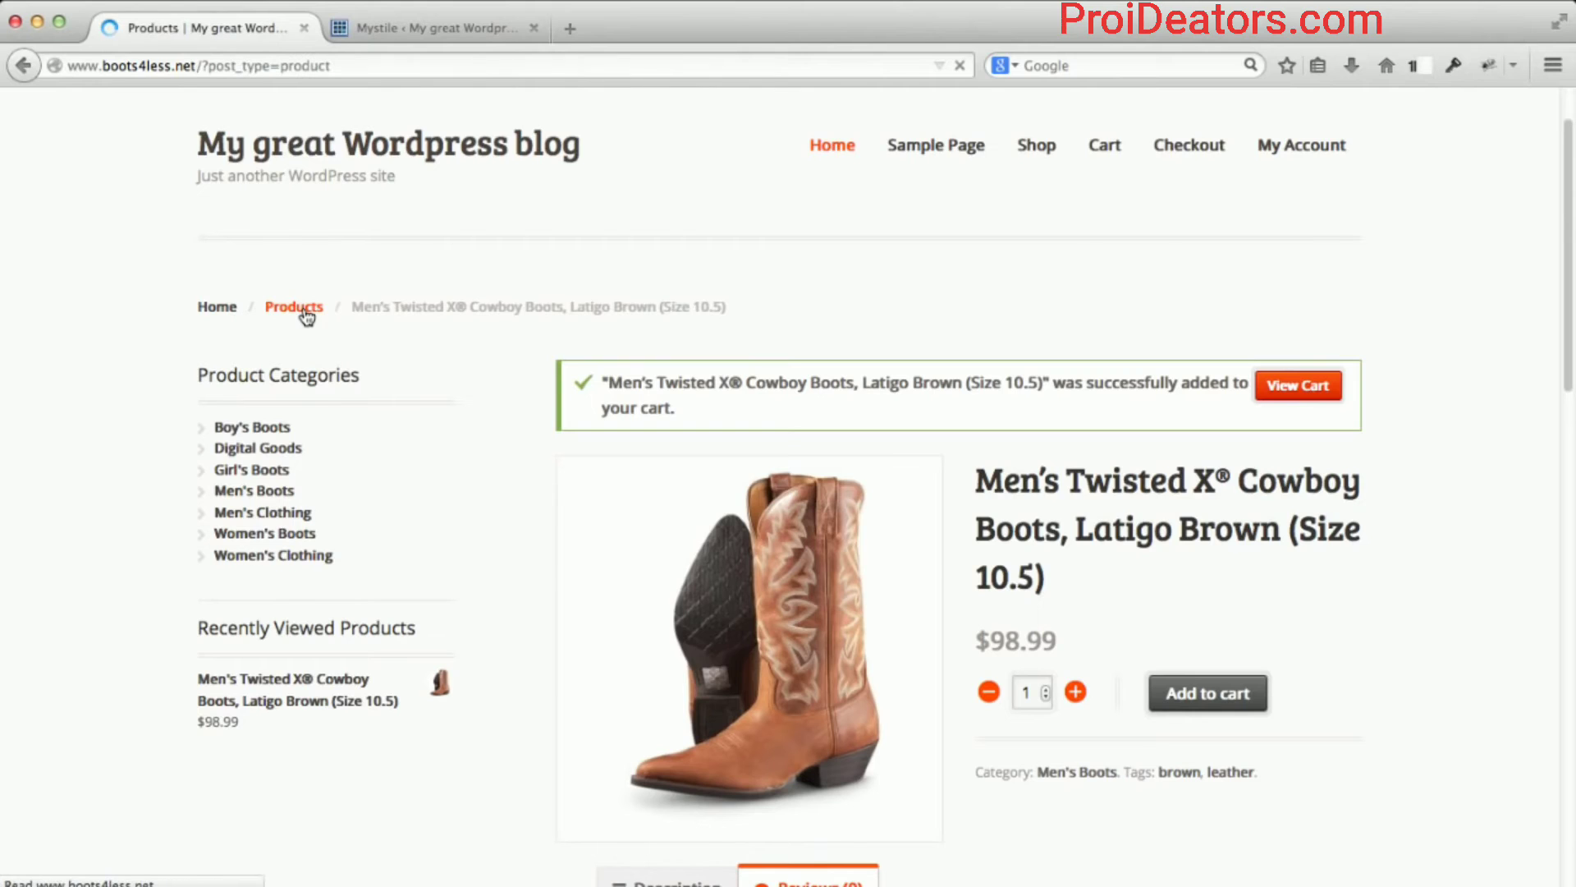
scroll(482, 368, "down", 5)
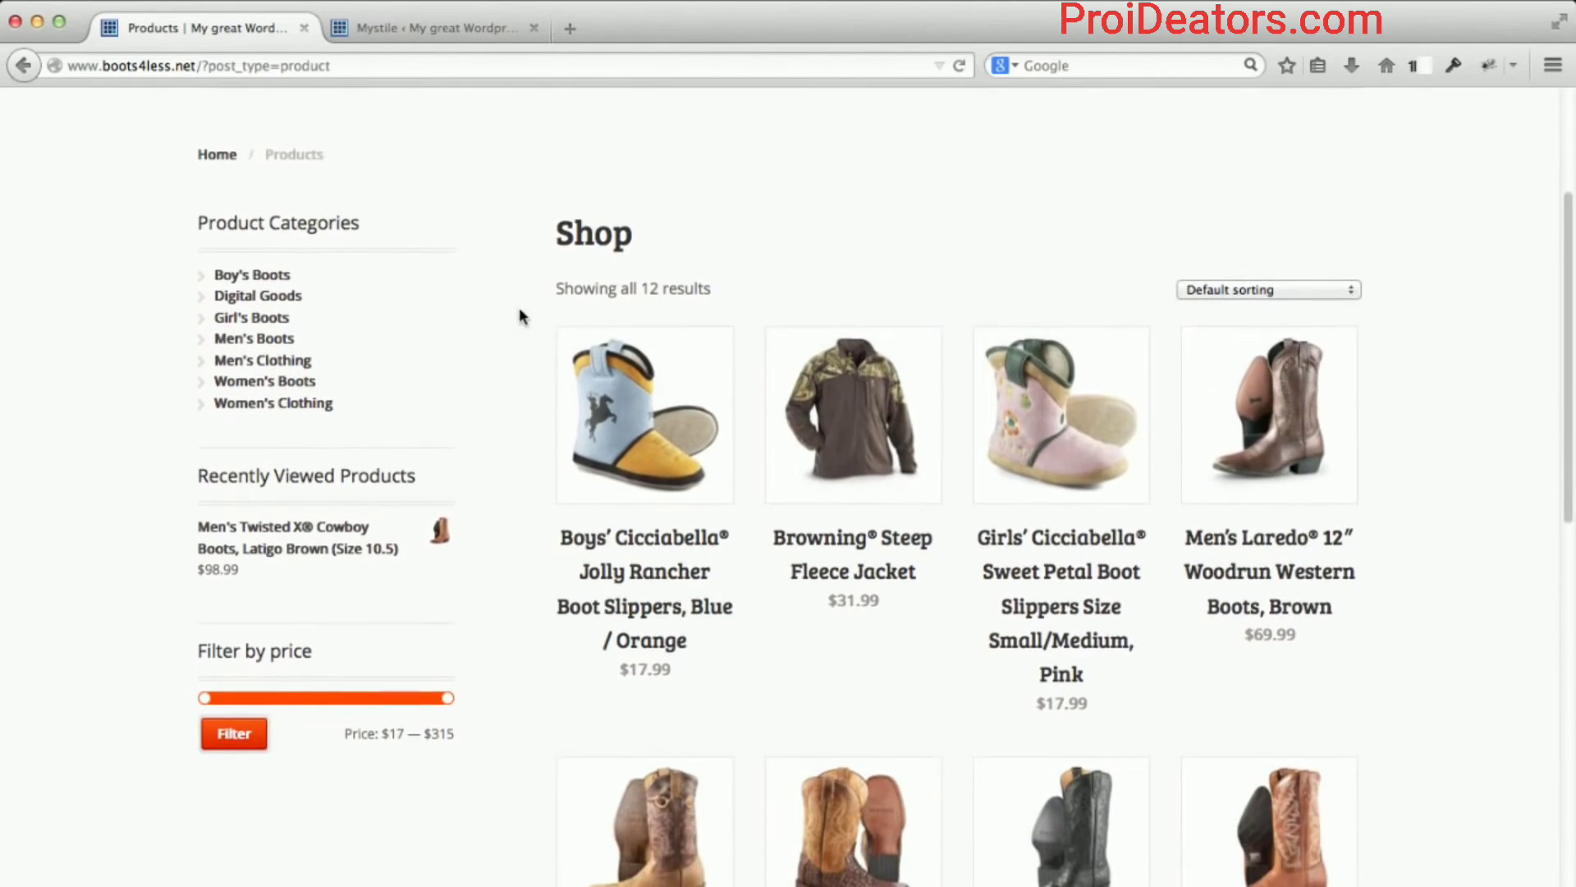
scroll(519, 308, "down", 1)
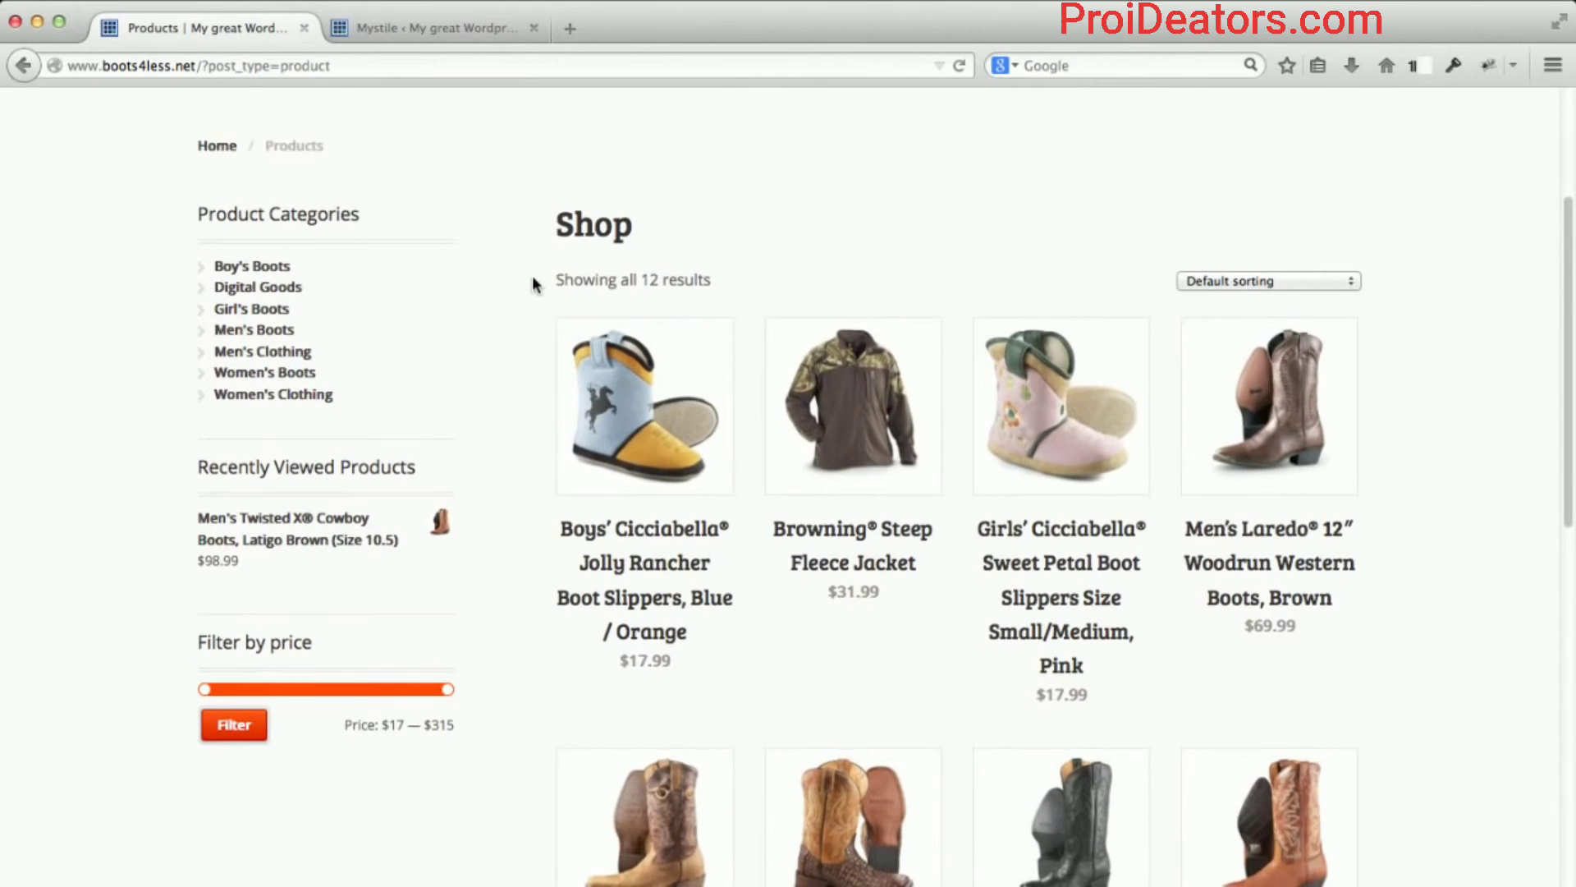
scroll(532, 283, "down", 9)
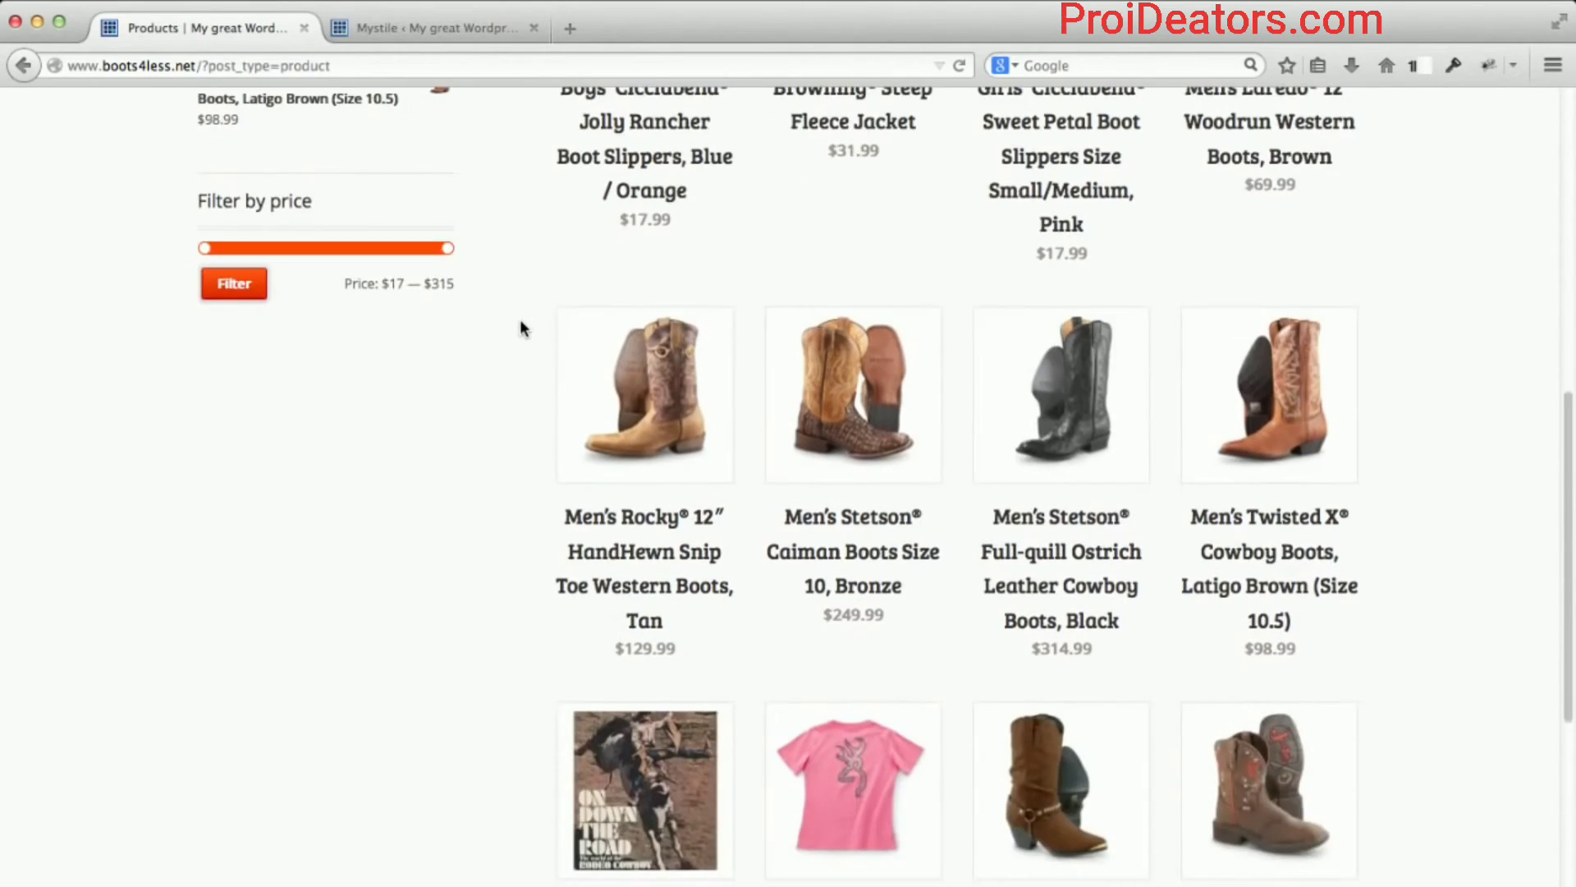
scroll(529, 345, "down", 8)
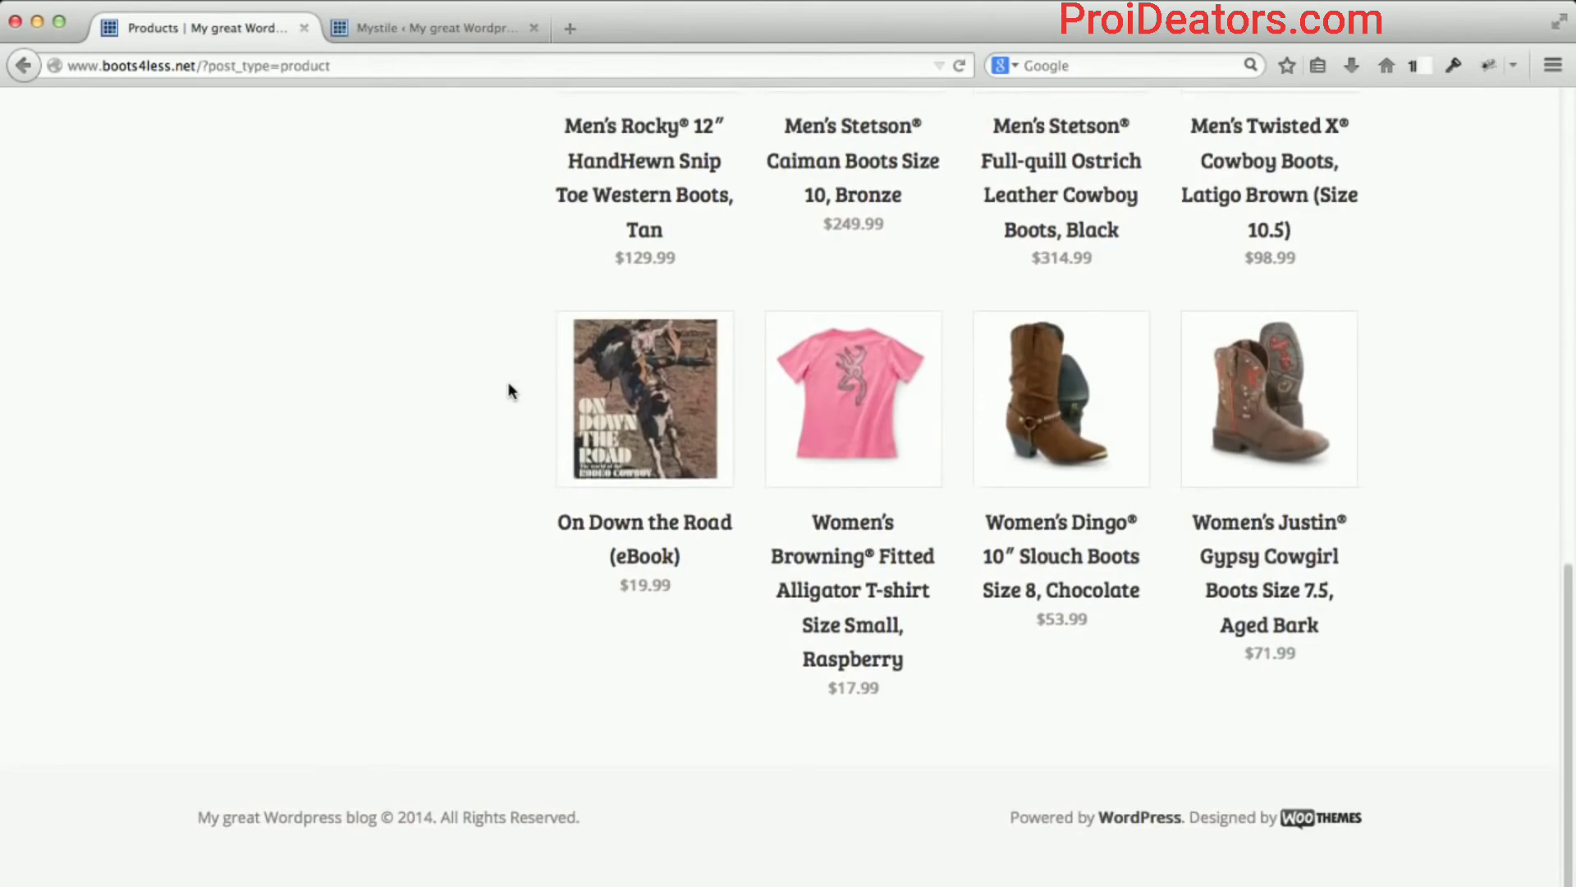
scroll(509, 391, "up", 17)
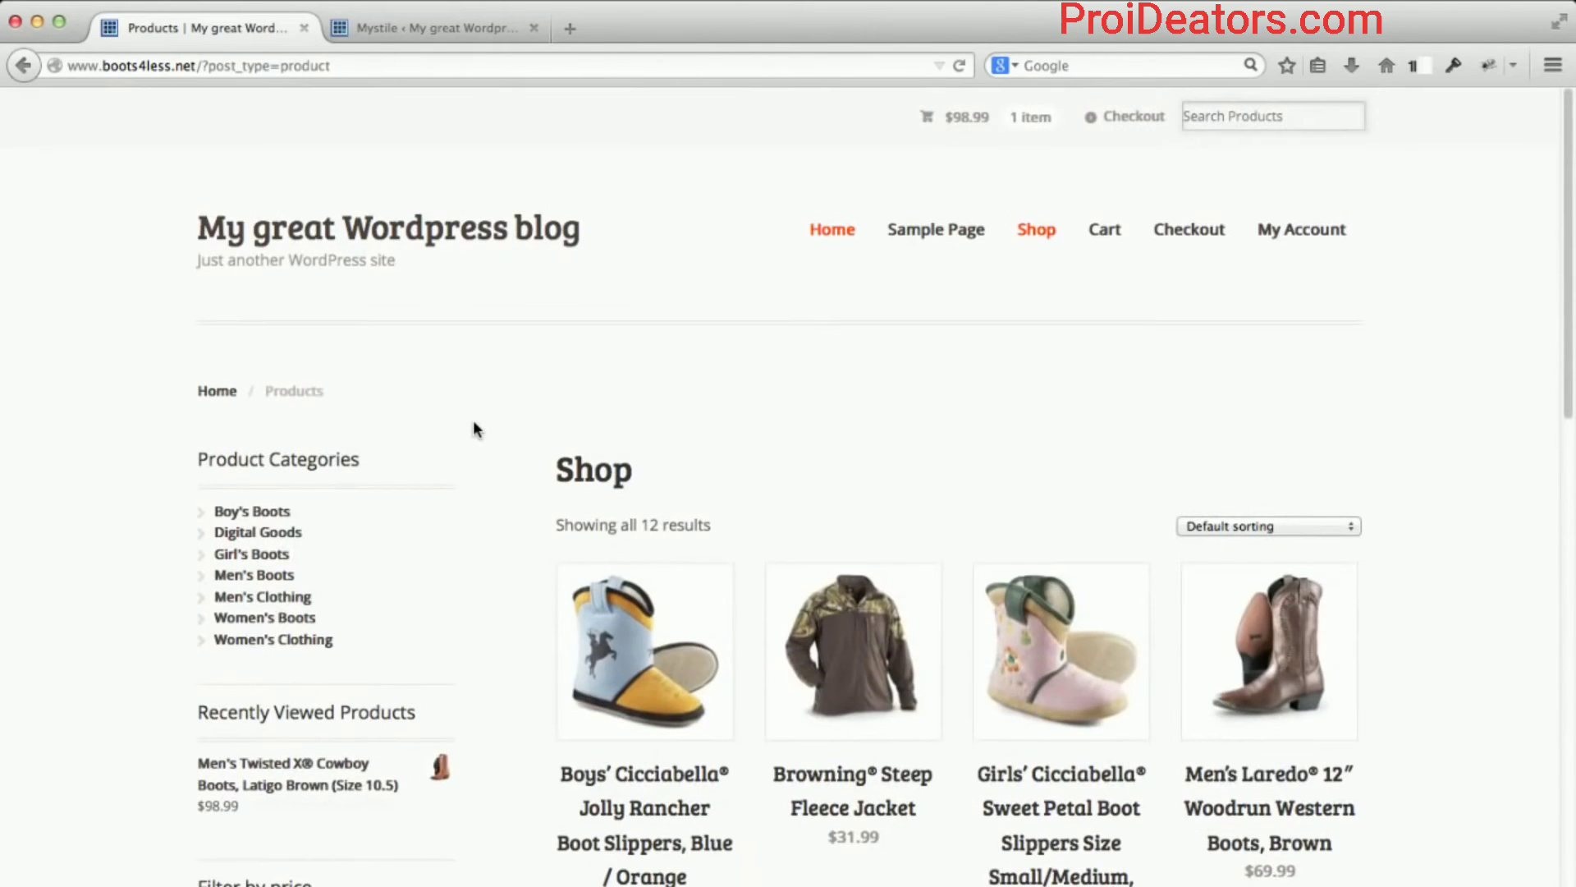
left_click(1037, 232)
left_click(818, 241)
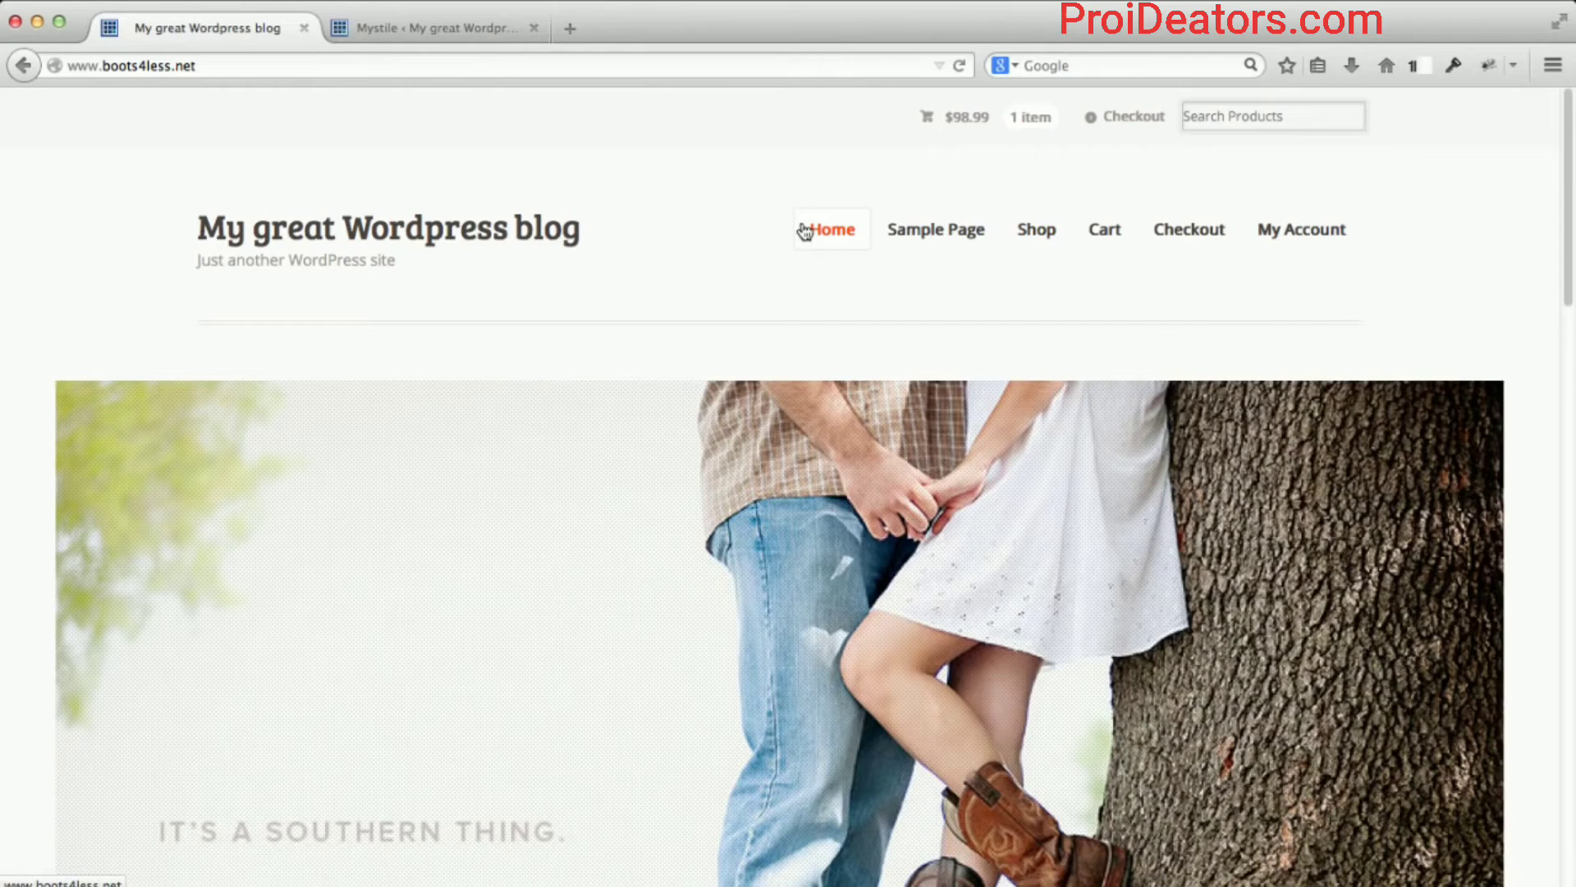
left_click(1054, 241)
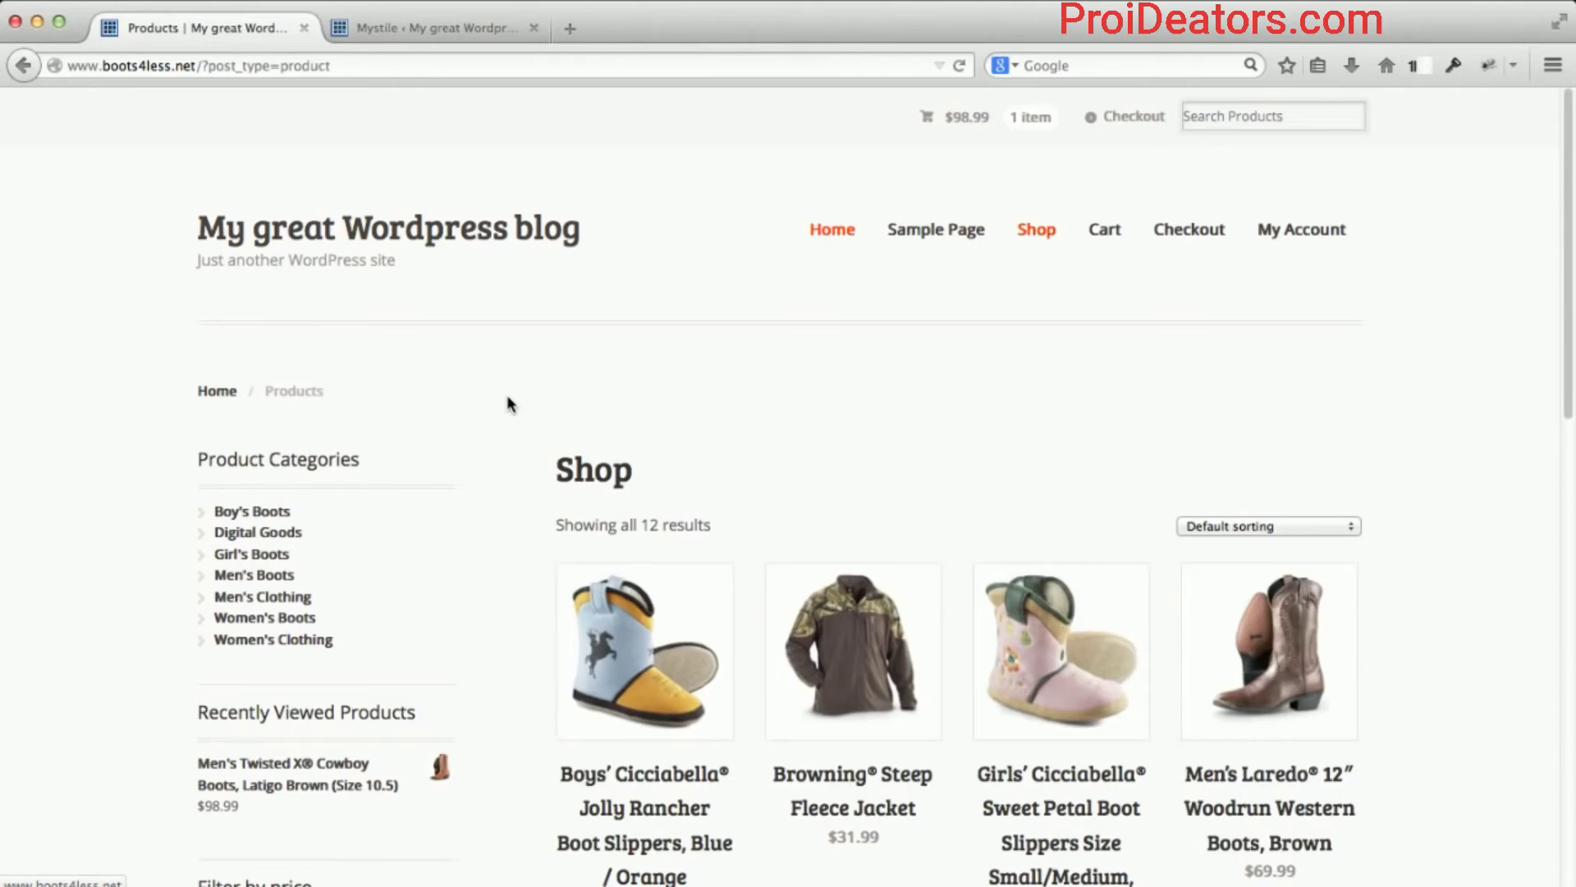
scroll(506, 394, "down", 3)
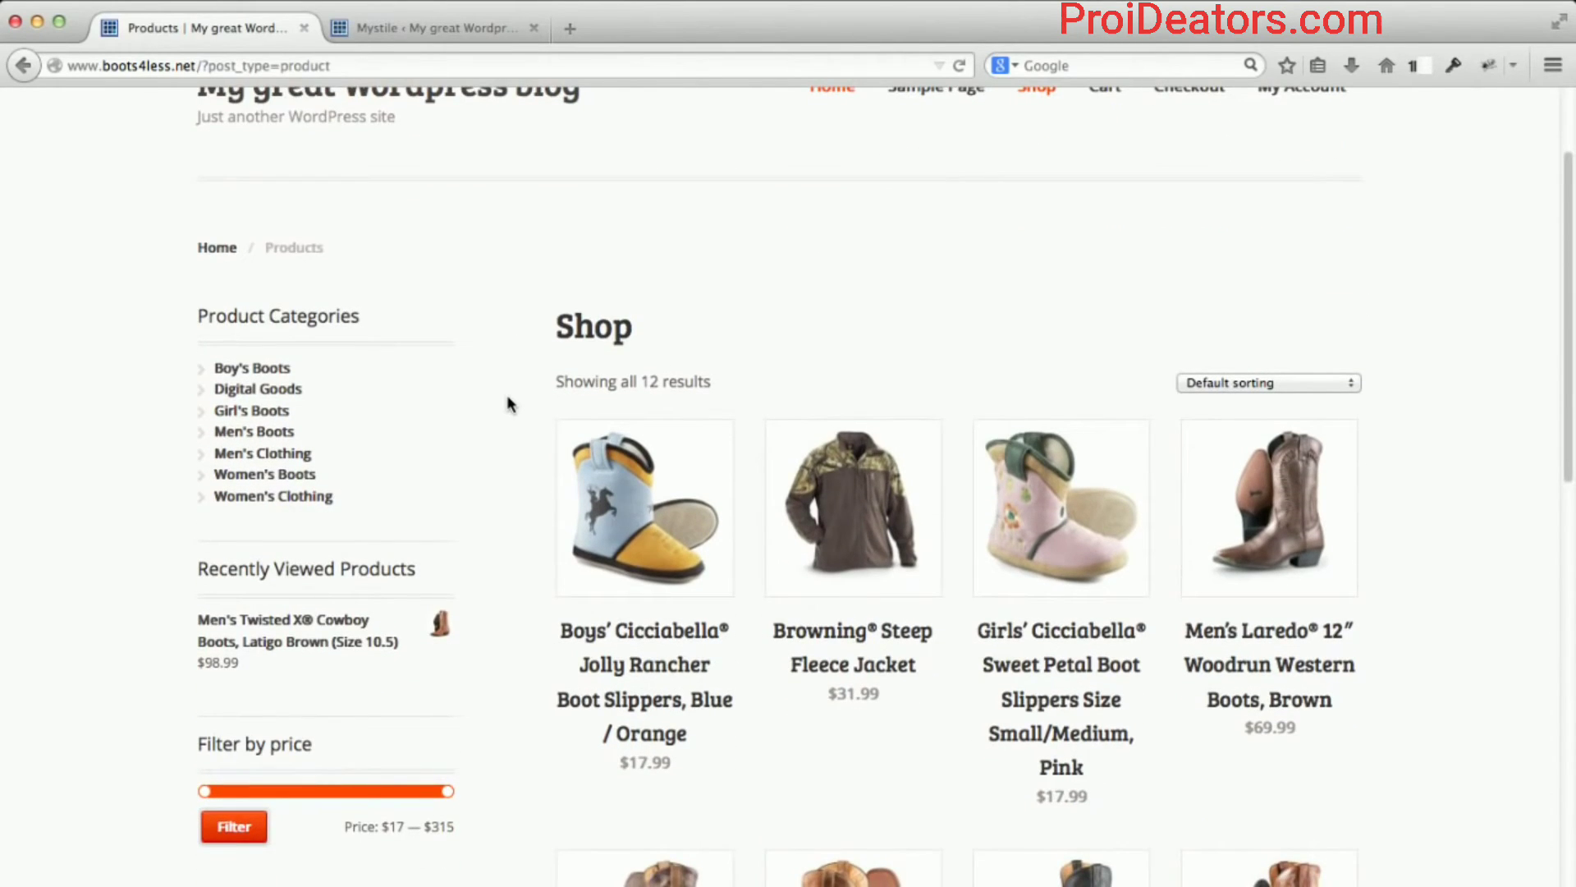
scroll(507, 399, "down", 3)
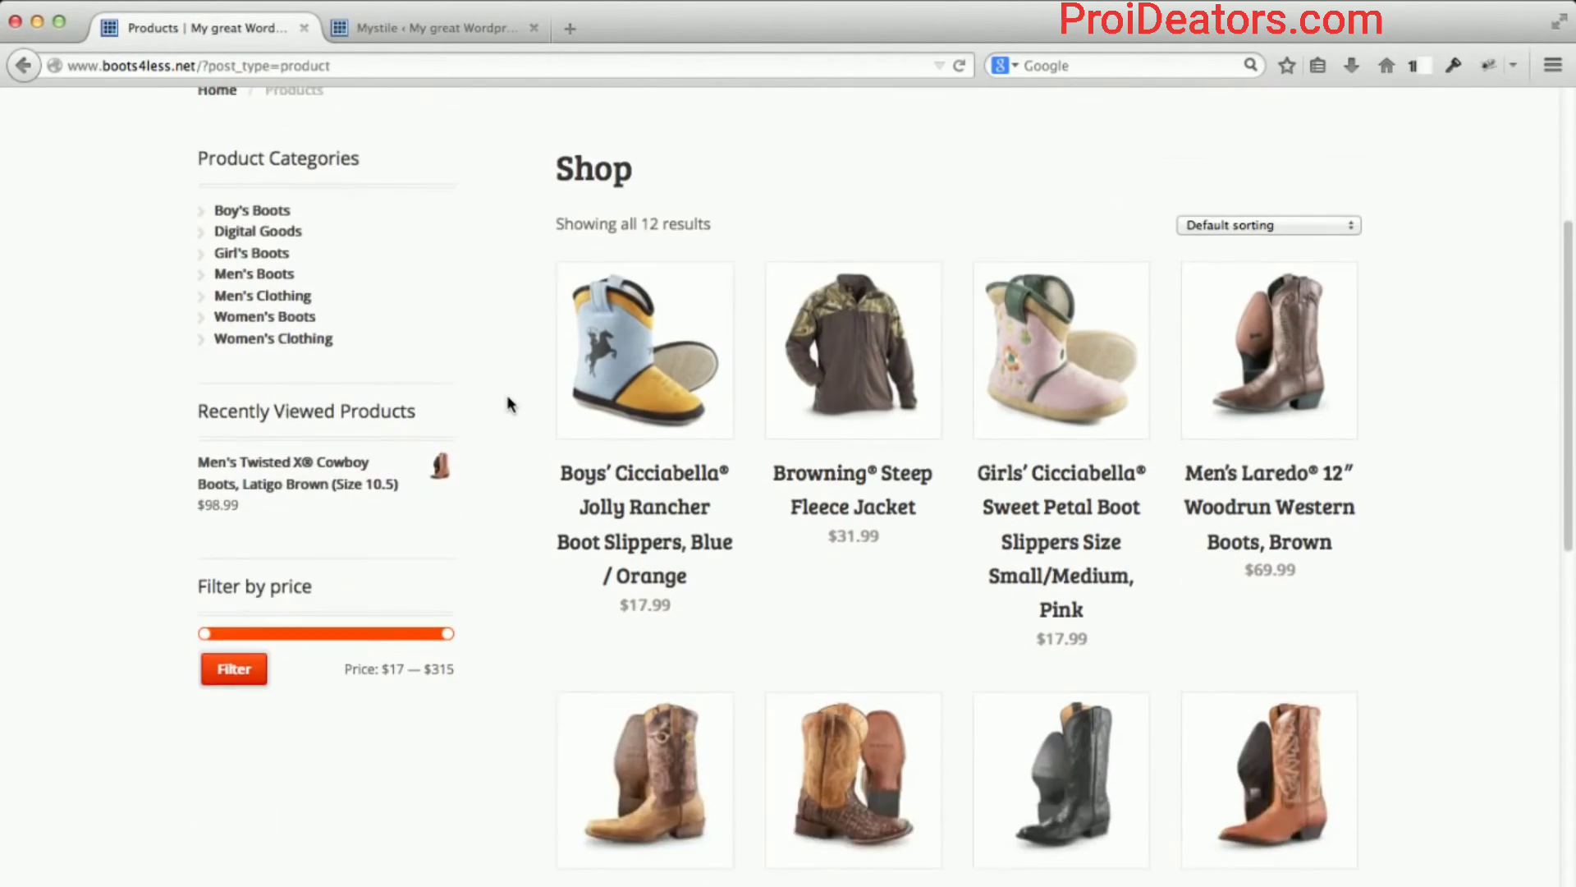
scroll(508, 398, "down", 5)
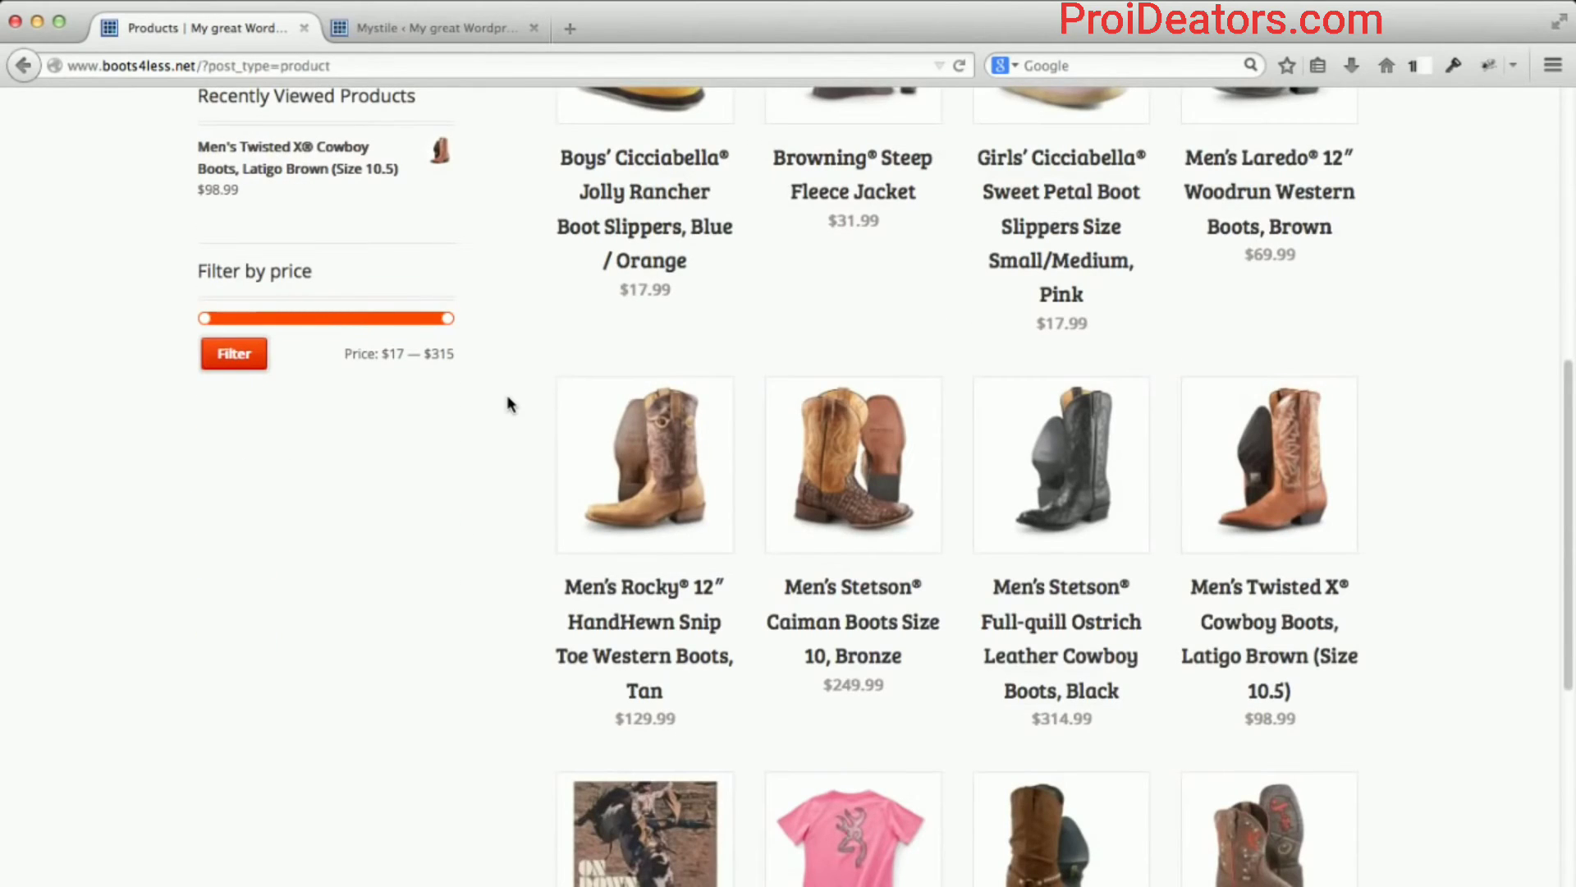
scroll(507, 425, "down", 7)
scroll(511, 426, "up", 1)
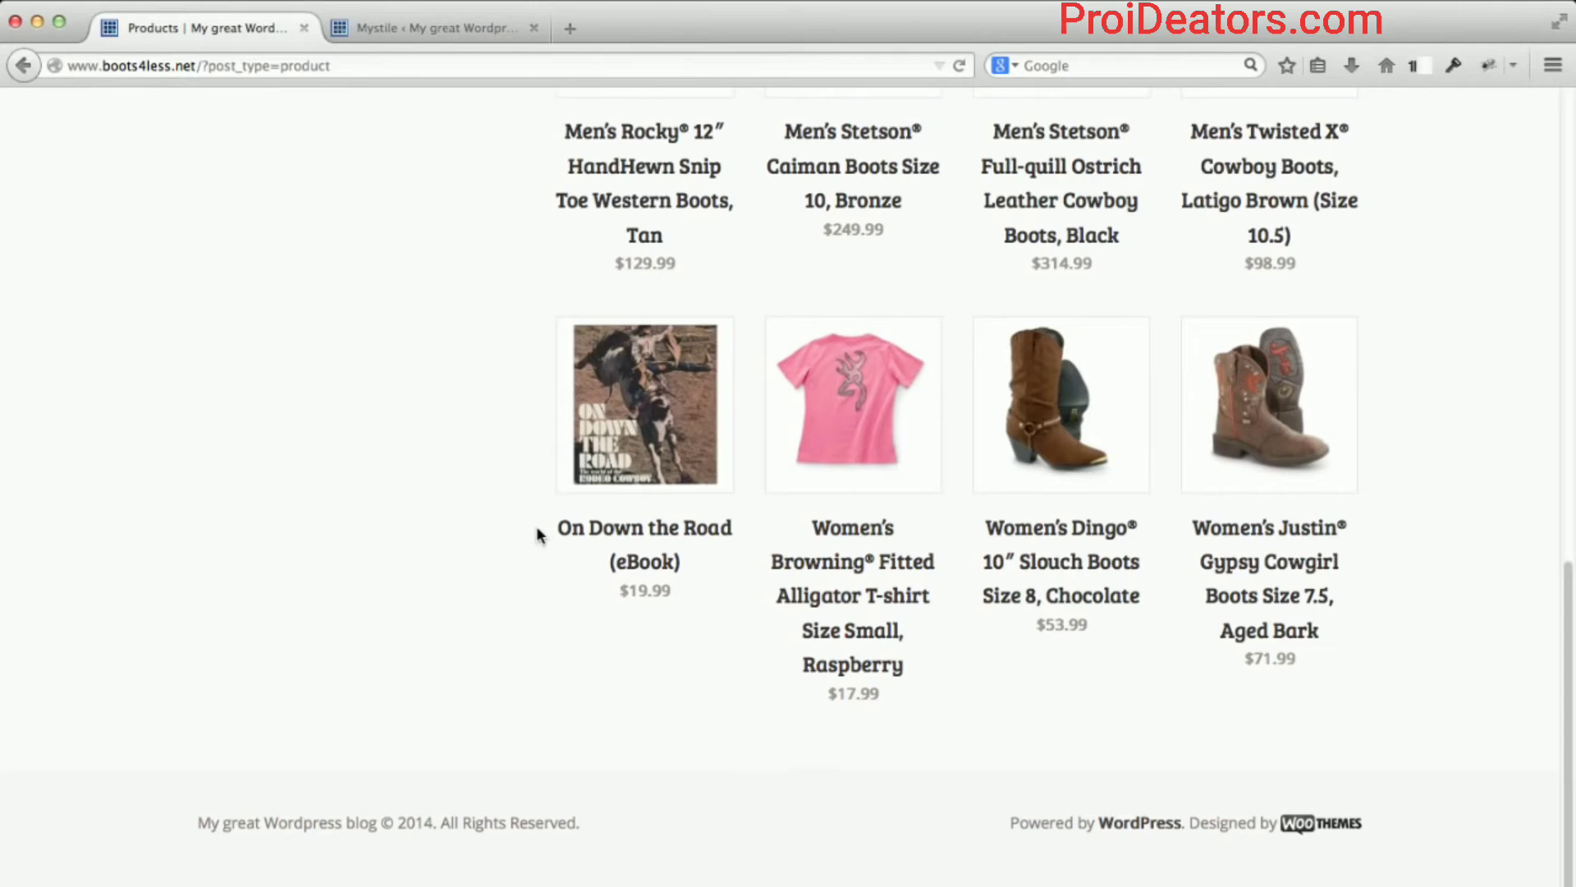
scroll(514, 538, "up", 5)
scroll(519, 545, "up", 10)
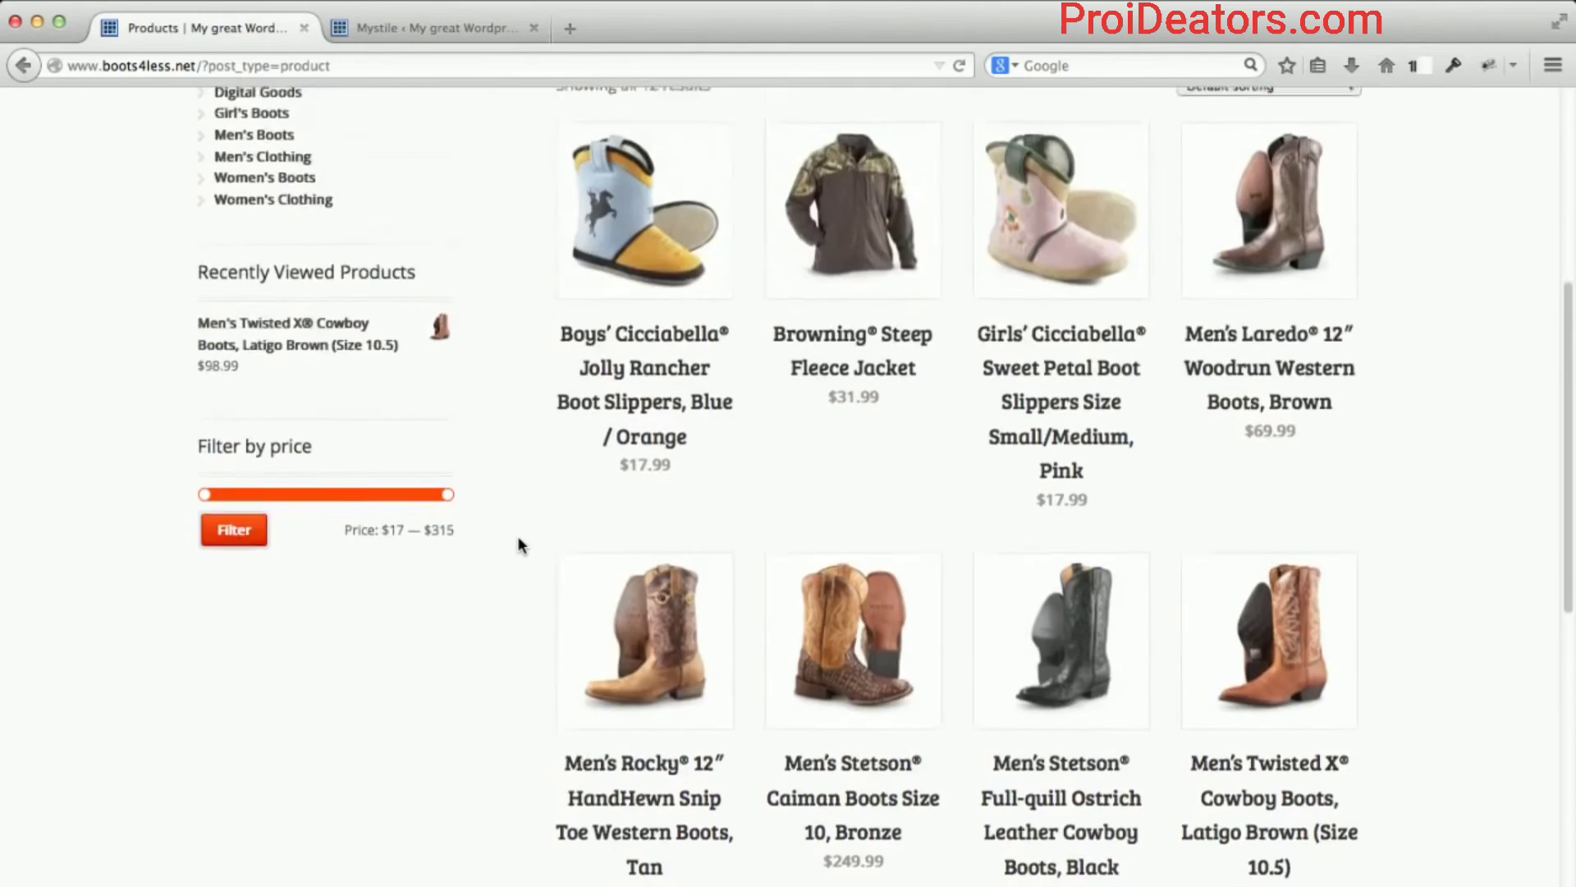
scroll(557, 537, "up", 1)
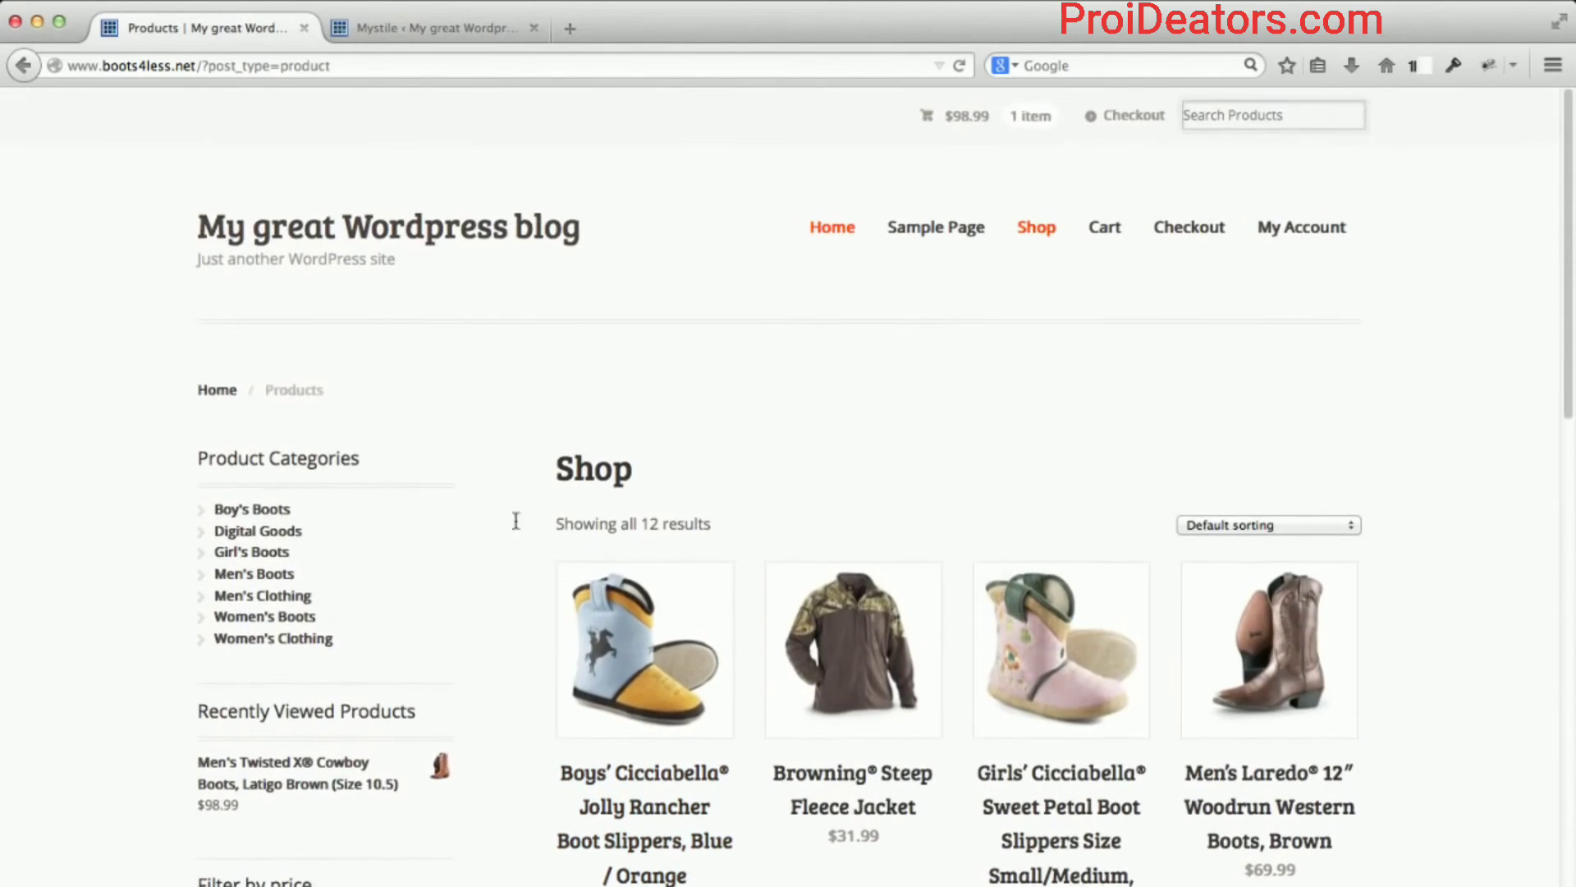
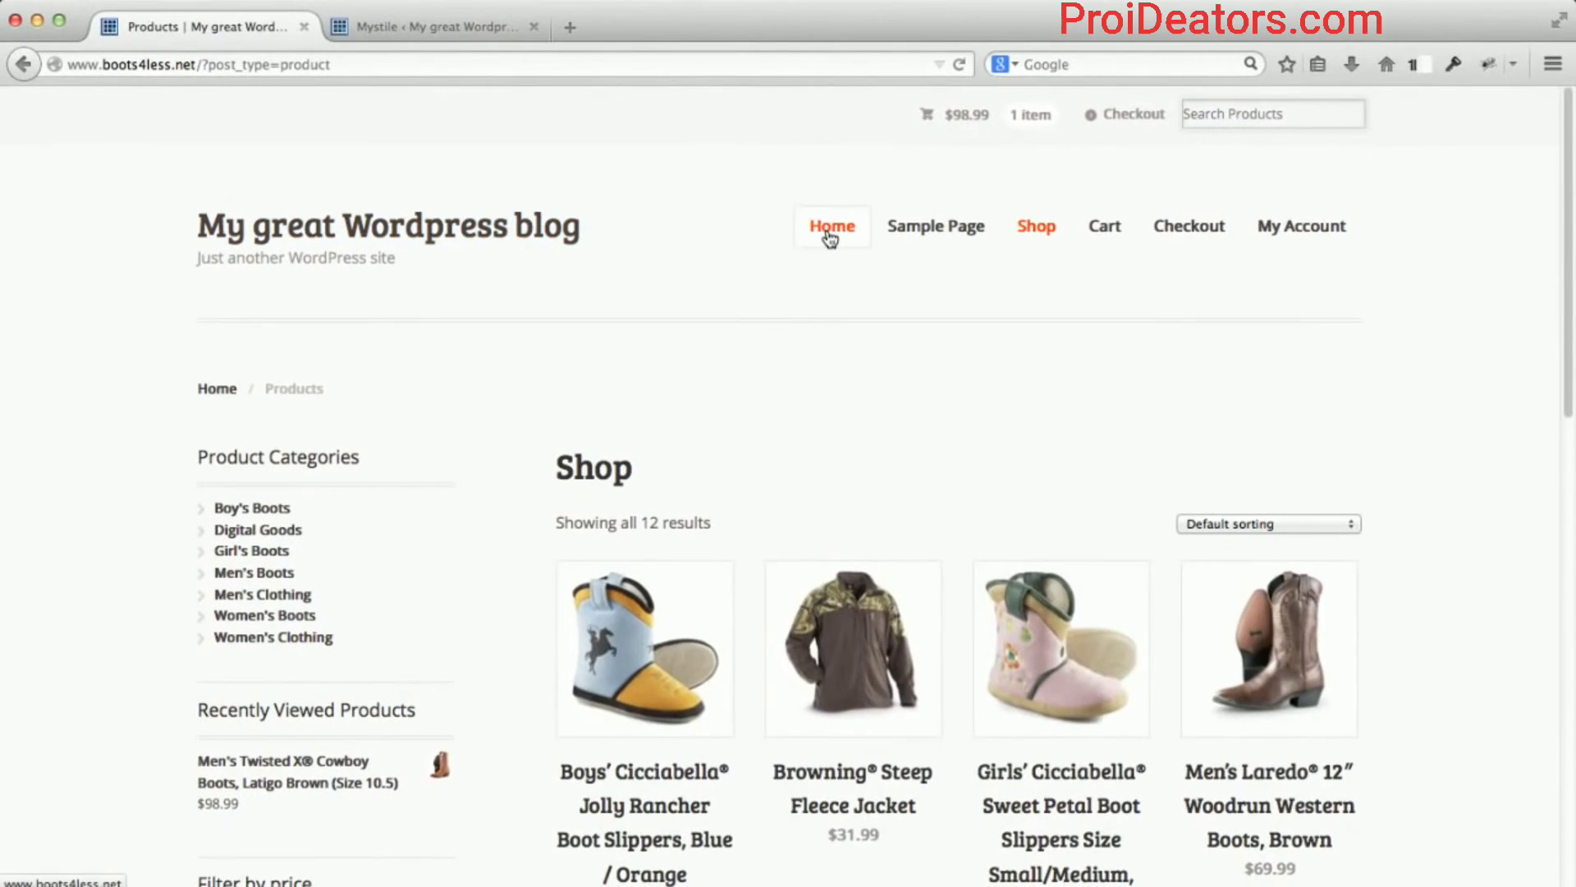
Go to the store's home page and scroll down to the Featured Products and footer.
left_click(827, 230)
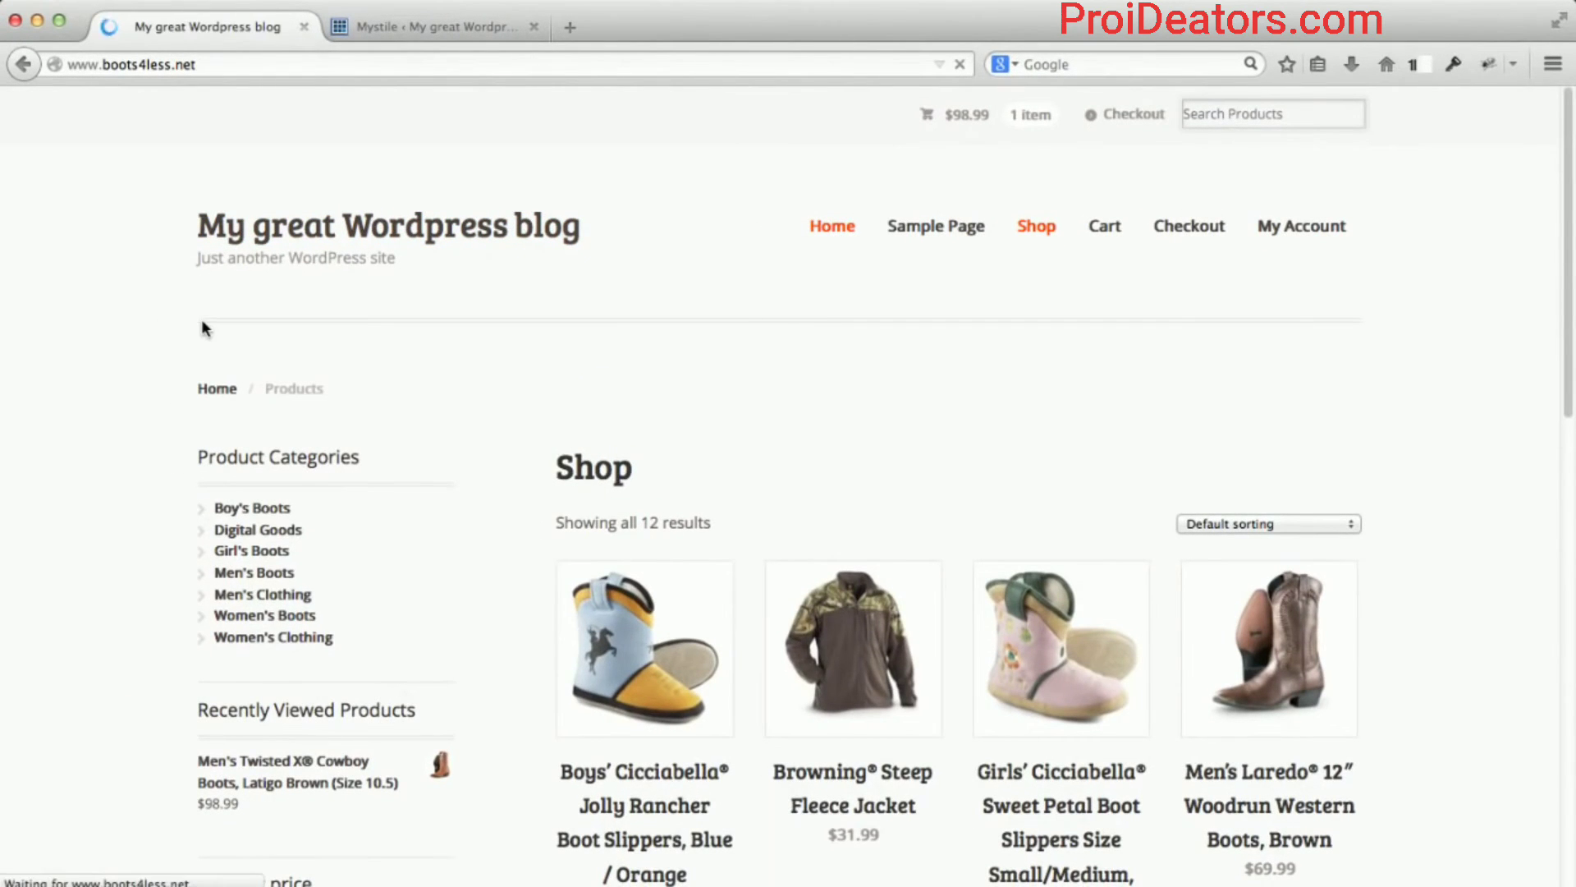
scroll(150, 346, "down", 5)
scroll(151, 355, "down", 15)
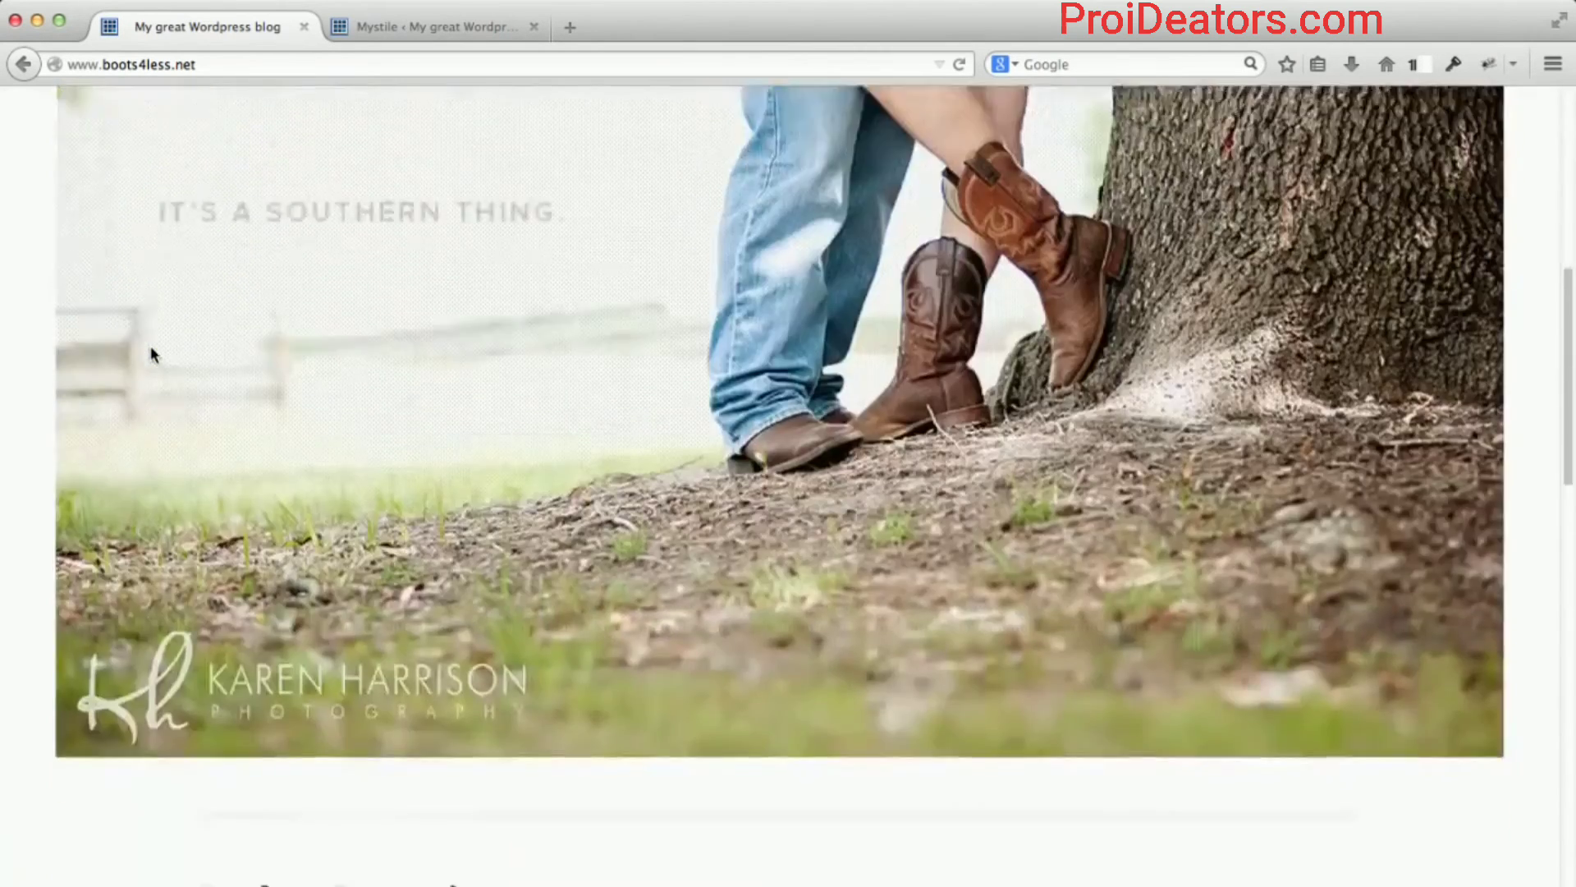
scroll(151, 355, "down", 4)
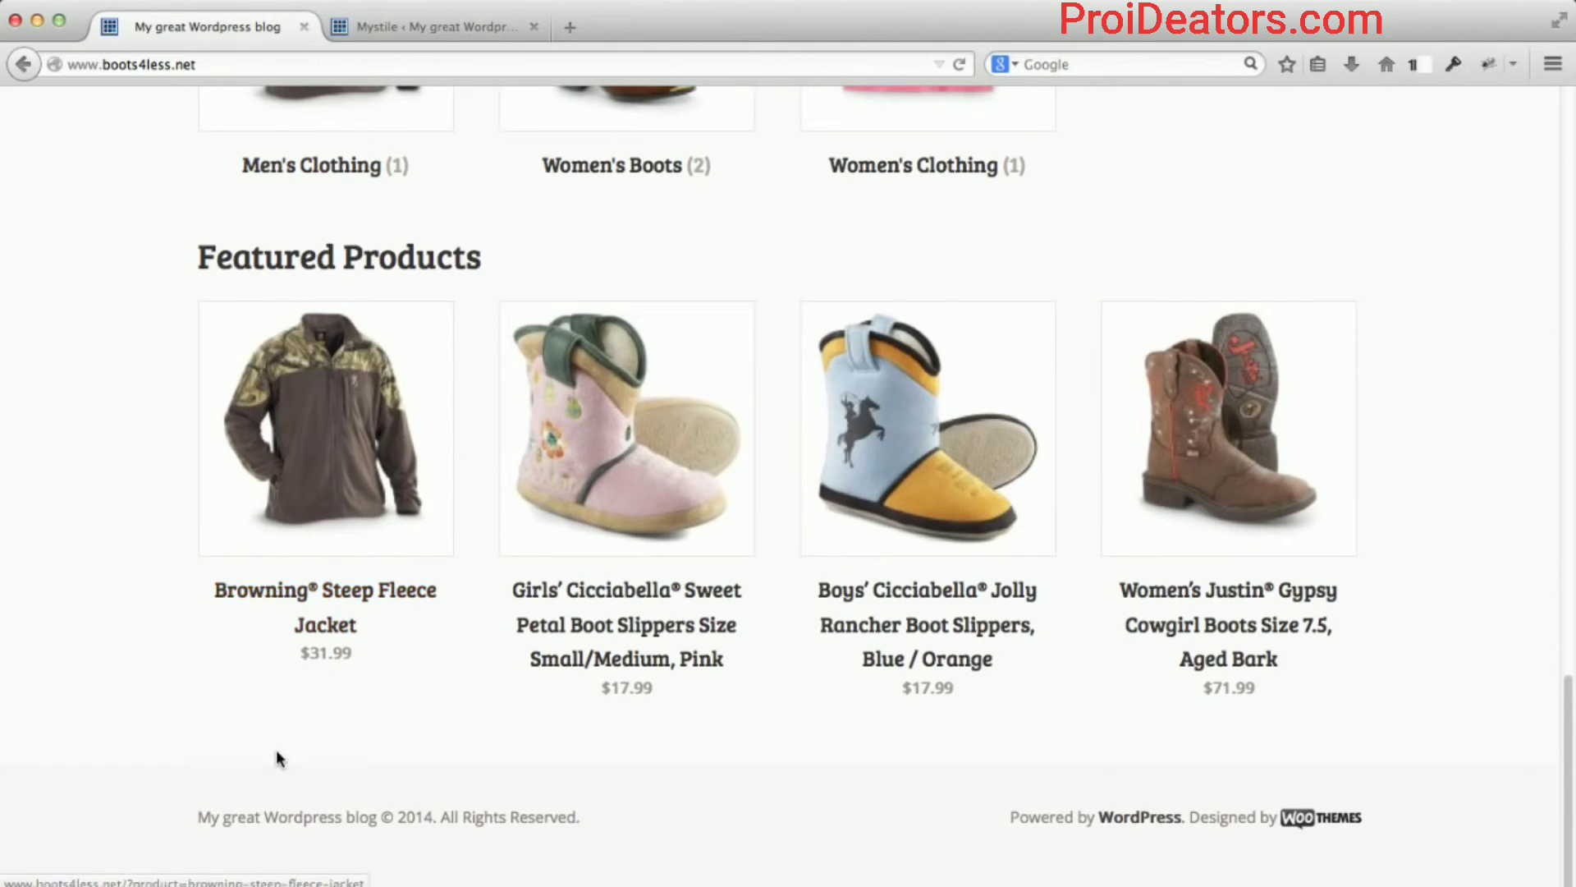
From the Mystile admin tab, go to Appearance > Widgets and look over the widgets and footer areas.
left_click(445, 29)
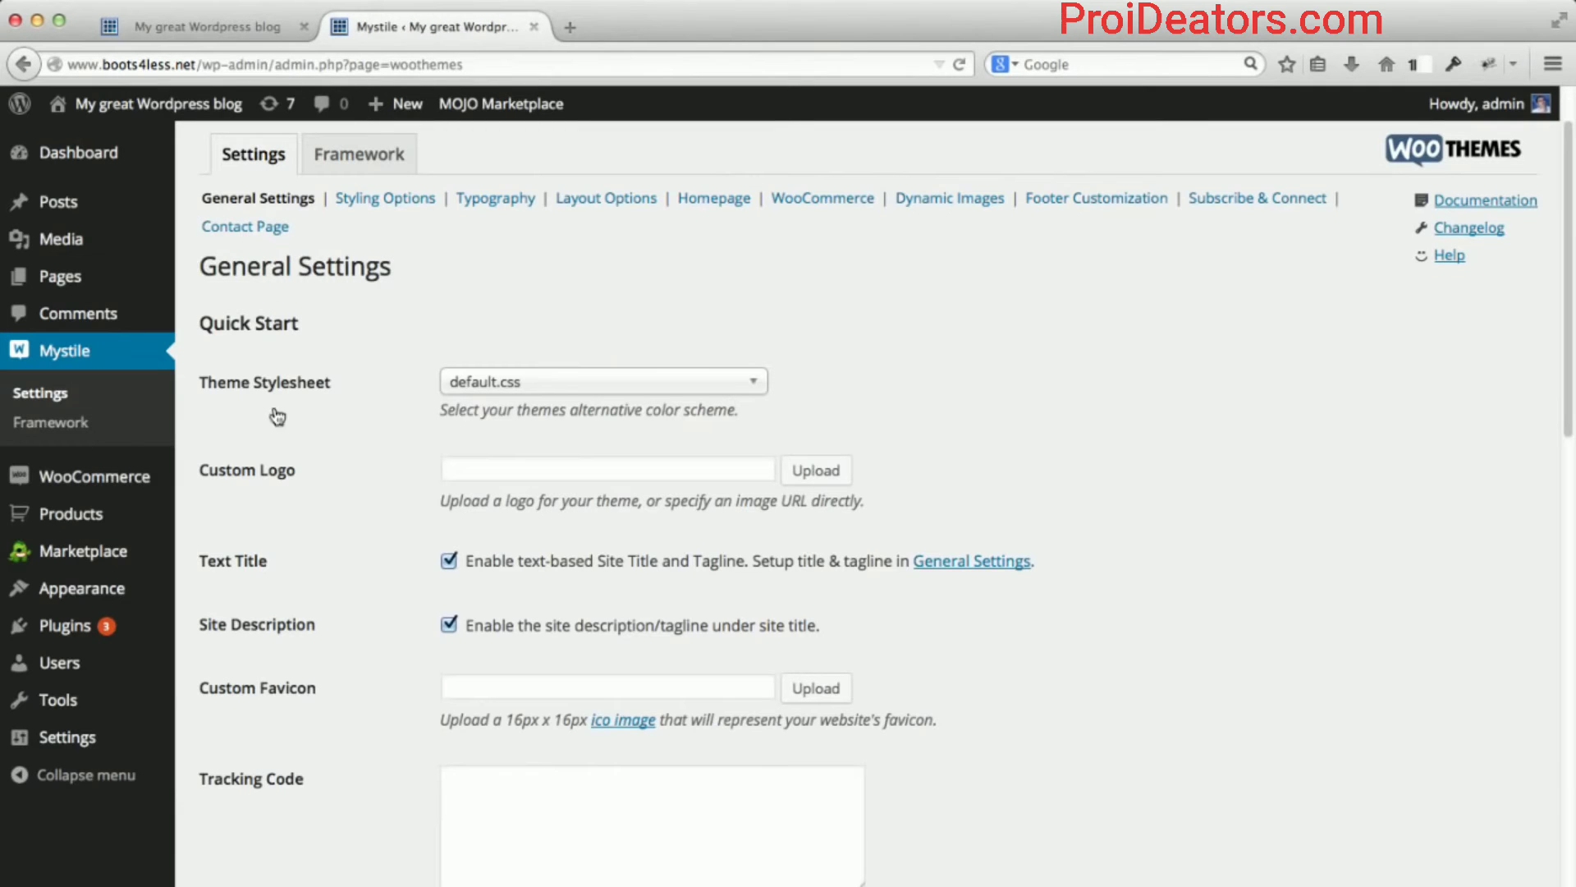
mouse_move(98, 514)
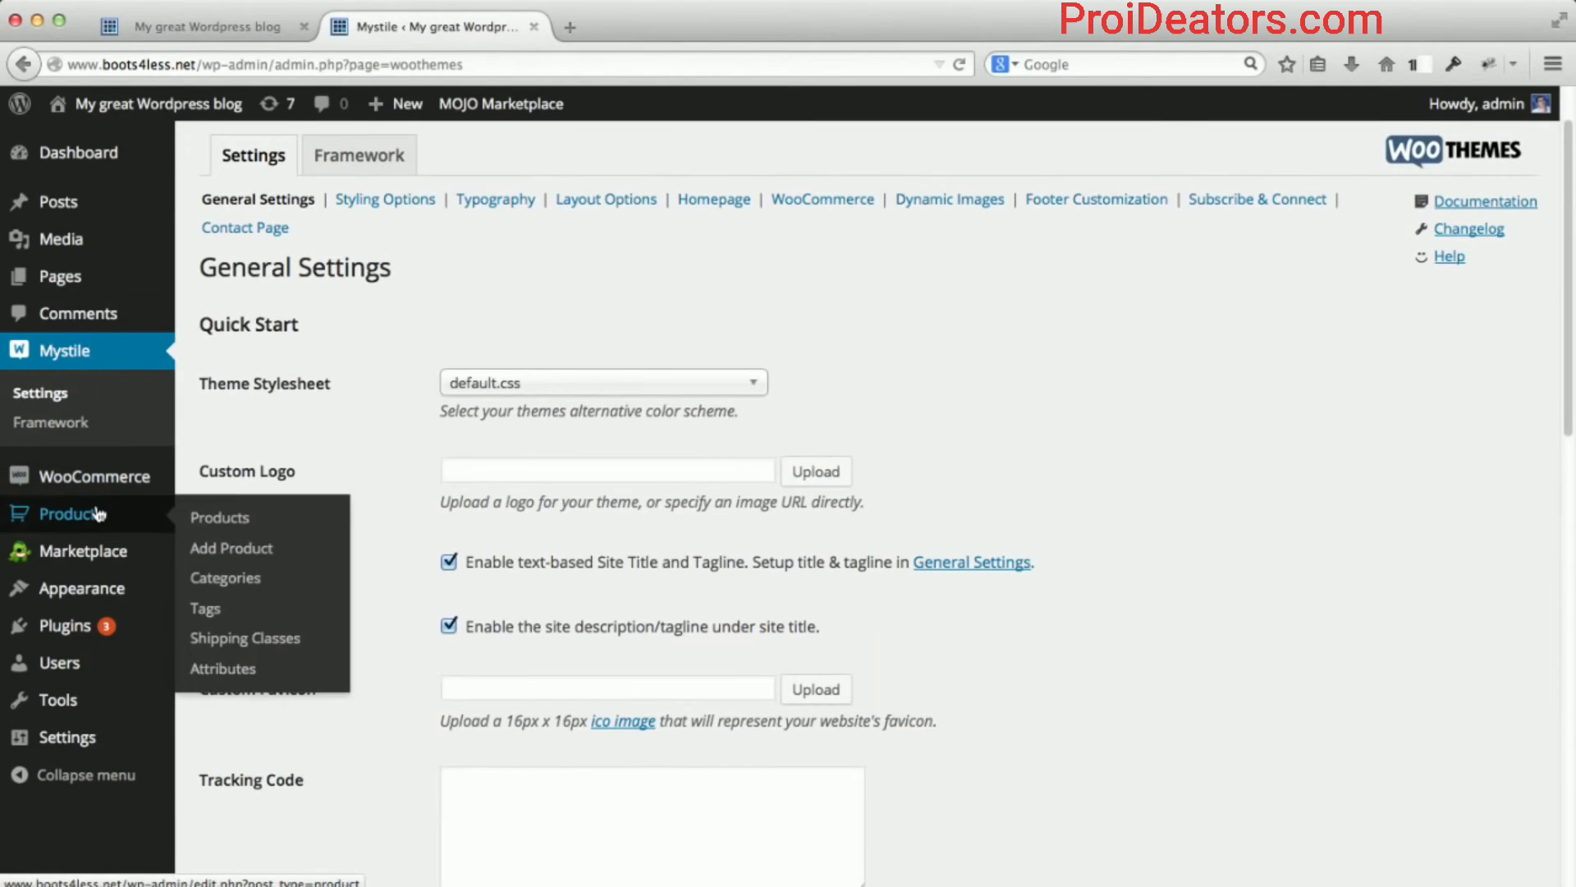
mouse_move(115, 592)
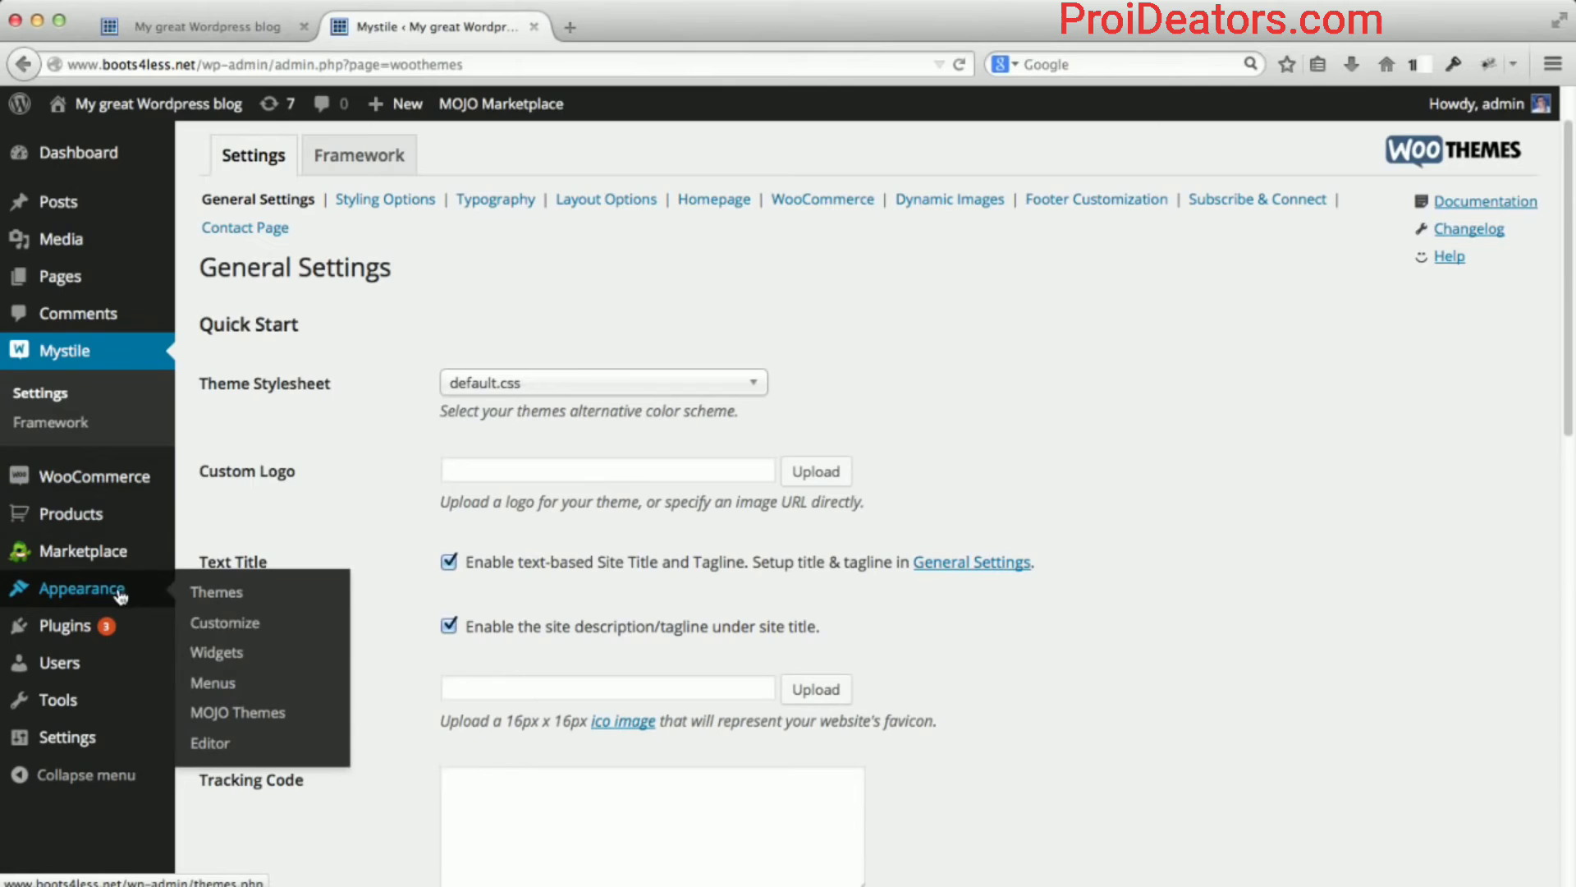
left_click(212, 651)
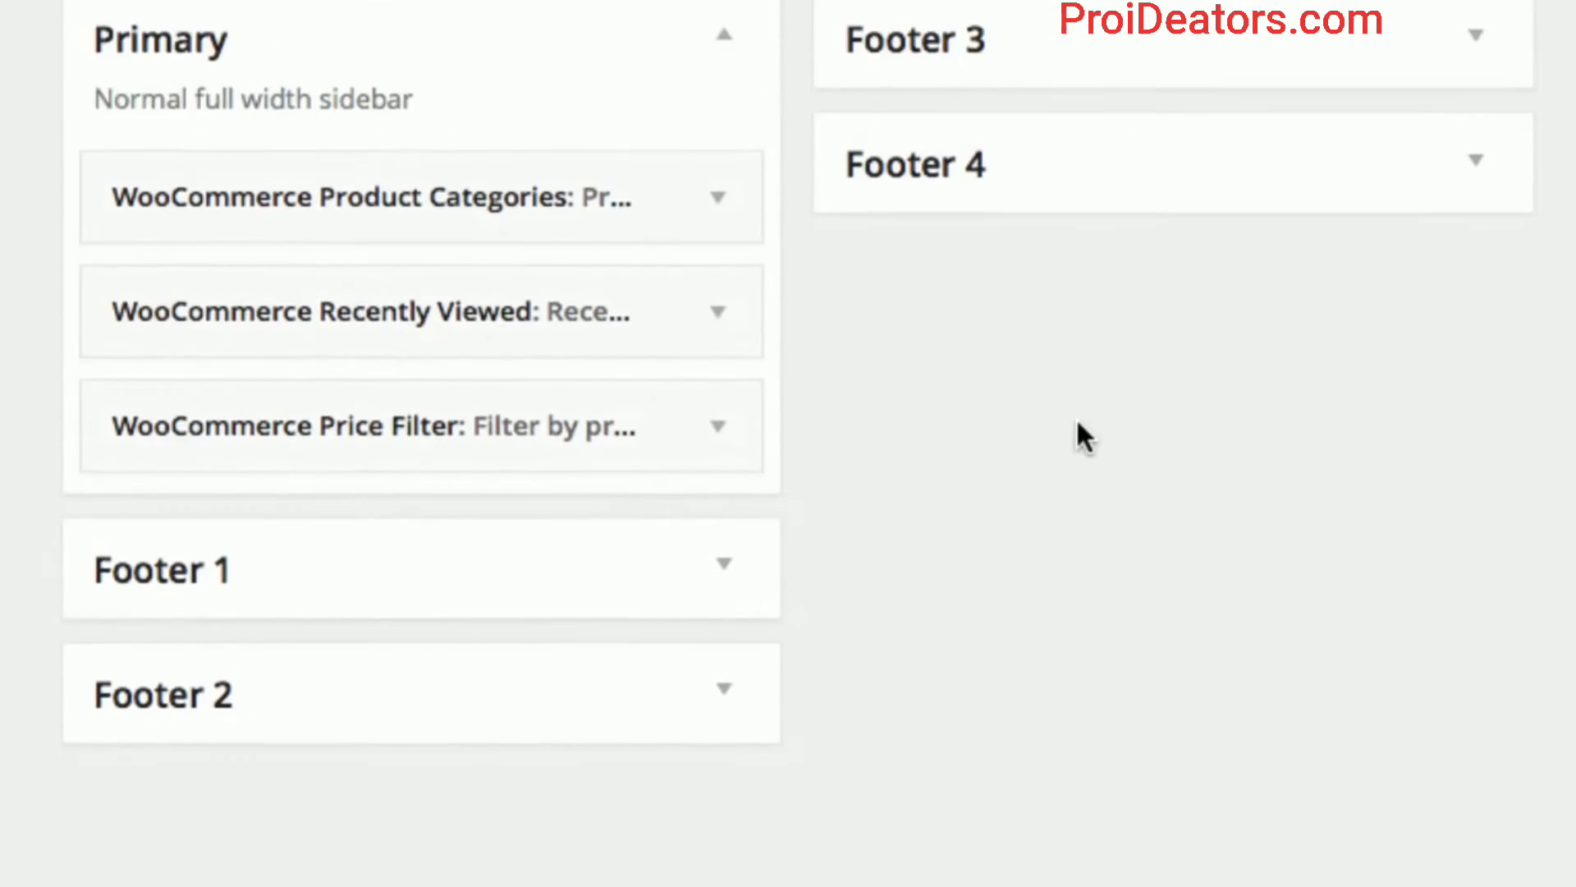
scroll(1076, 417, "down", 3)
scroll(1071, 427, "up", 1)
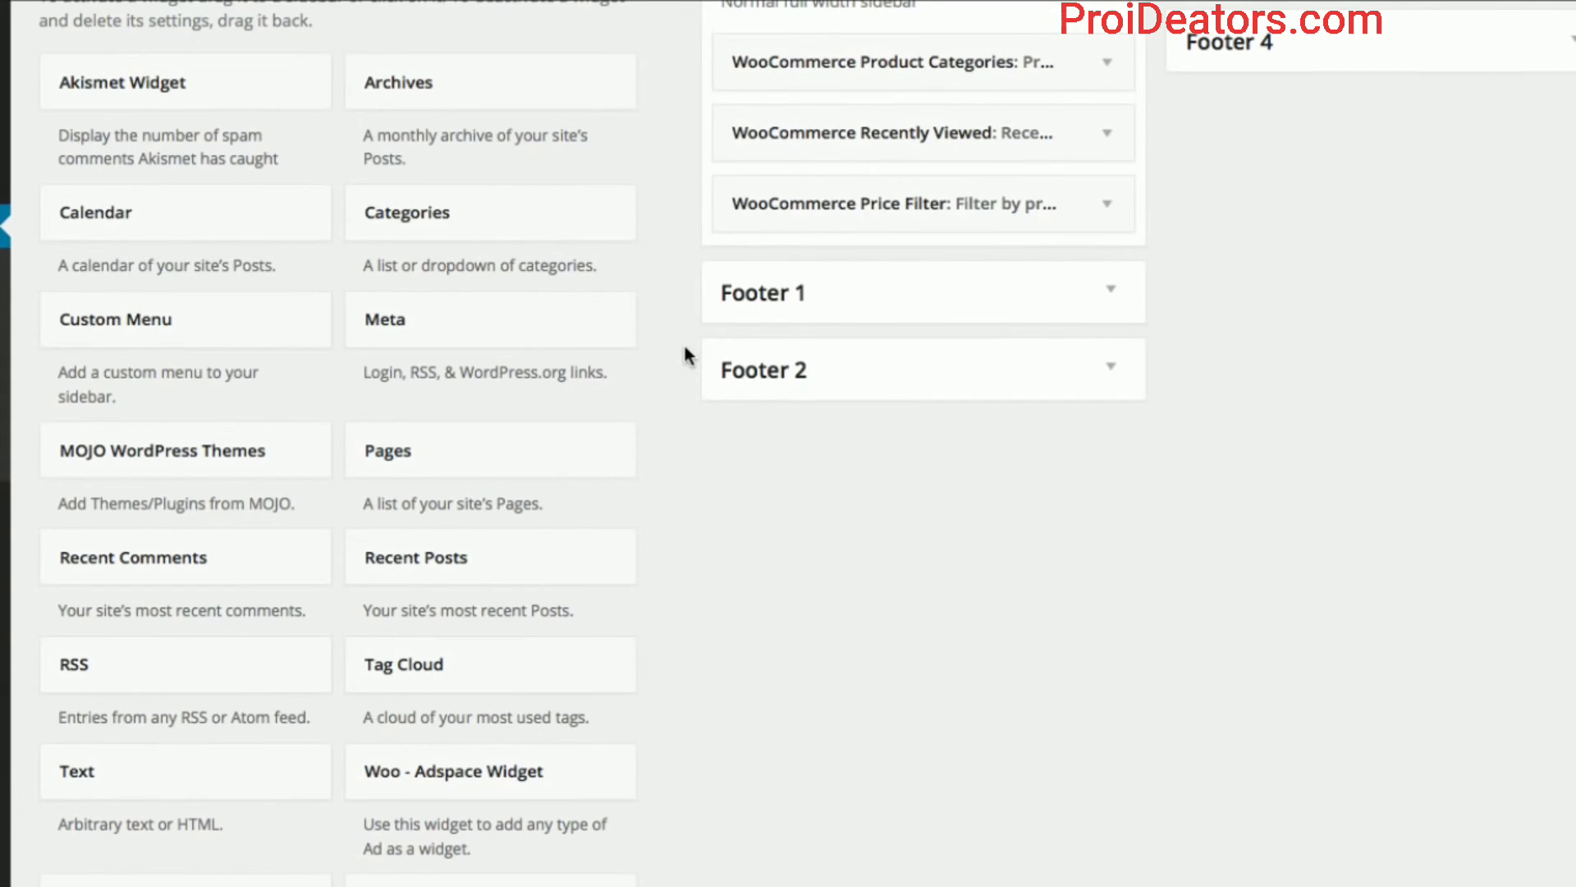
scroll(879, 348, "down", 2)
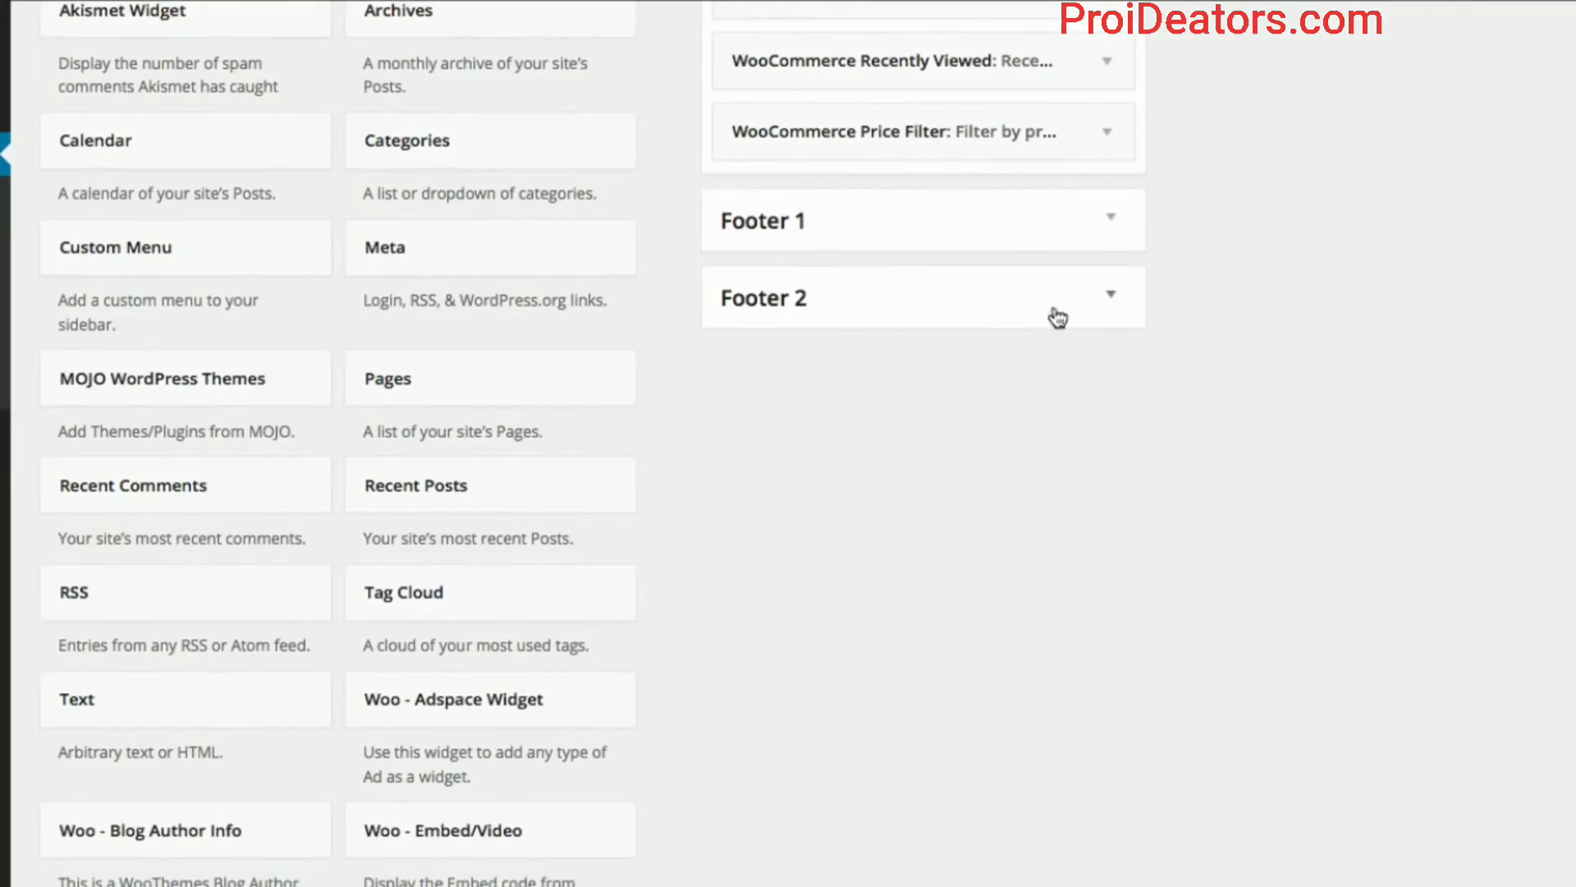
Add a Text widget to Footer 1 titled 'Contact Us !'.
left_click(1104, 238)
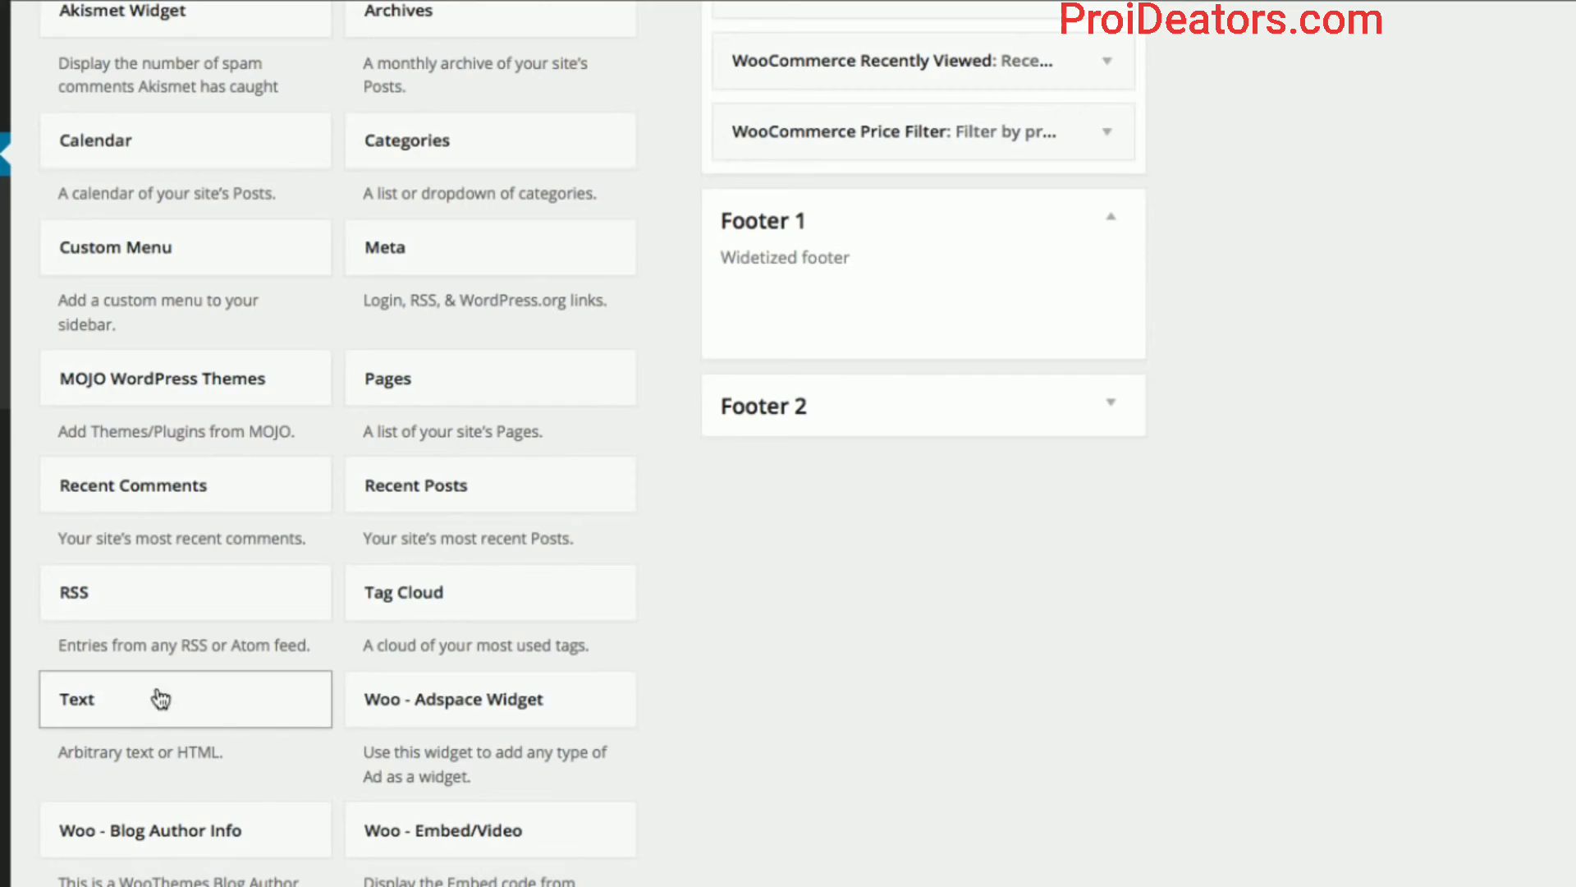
left_click_drag(86, 719, 793, 273)
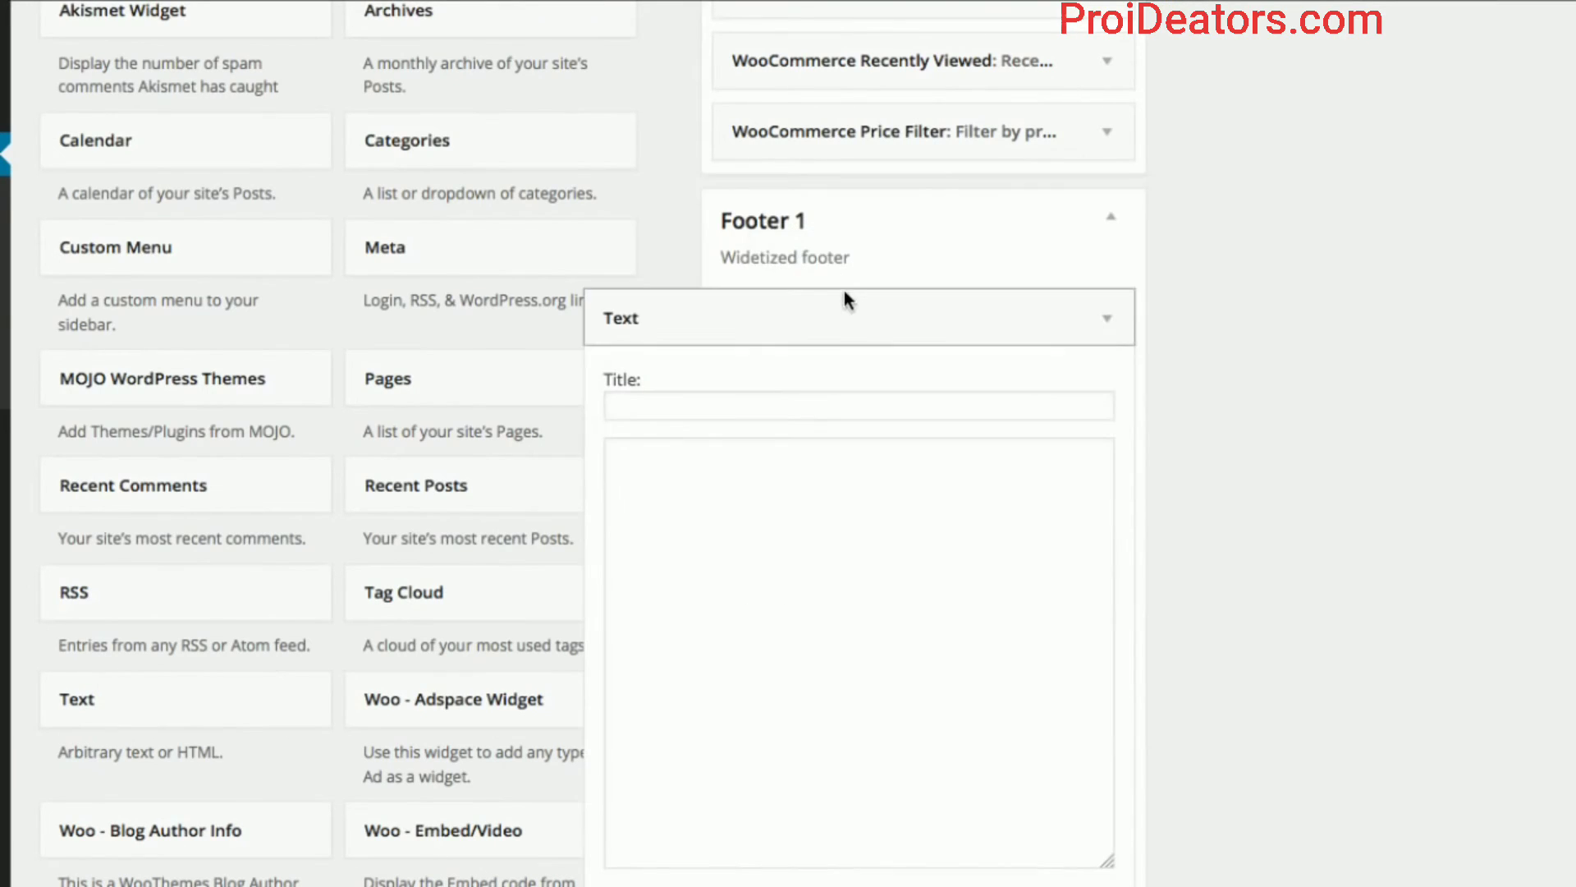
left_click(832, 410)
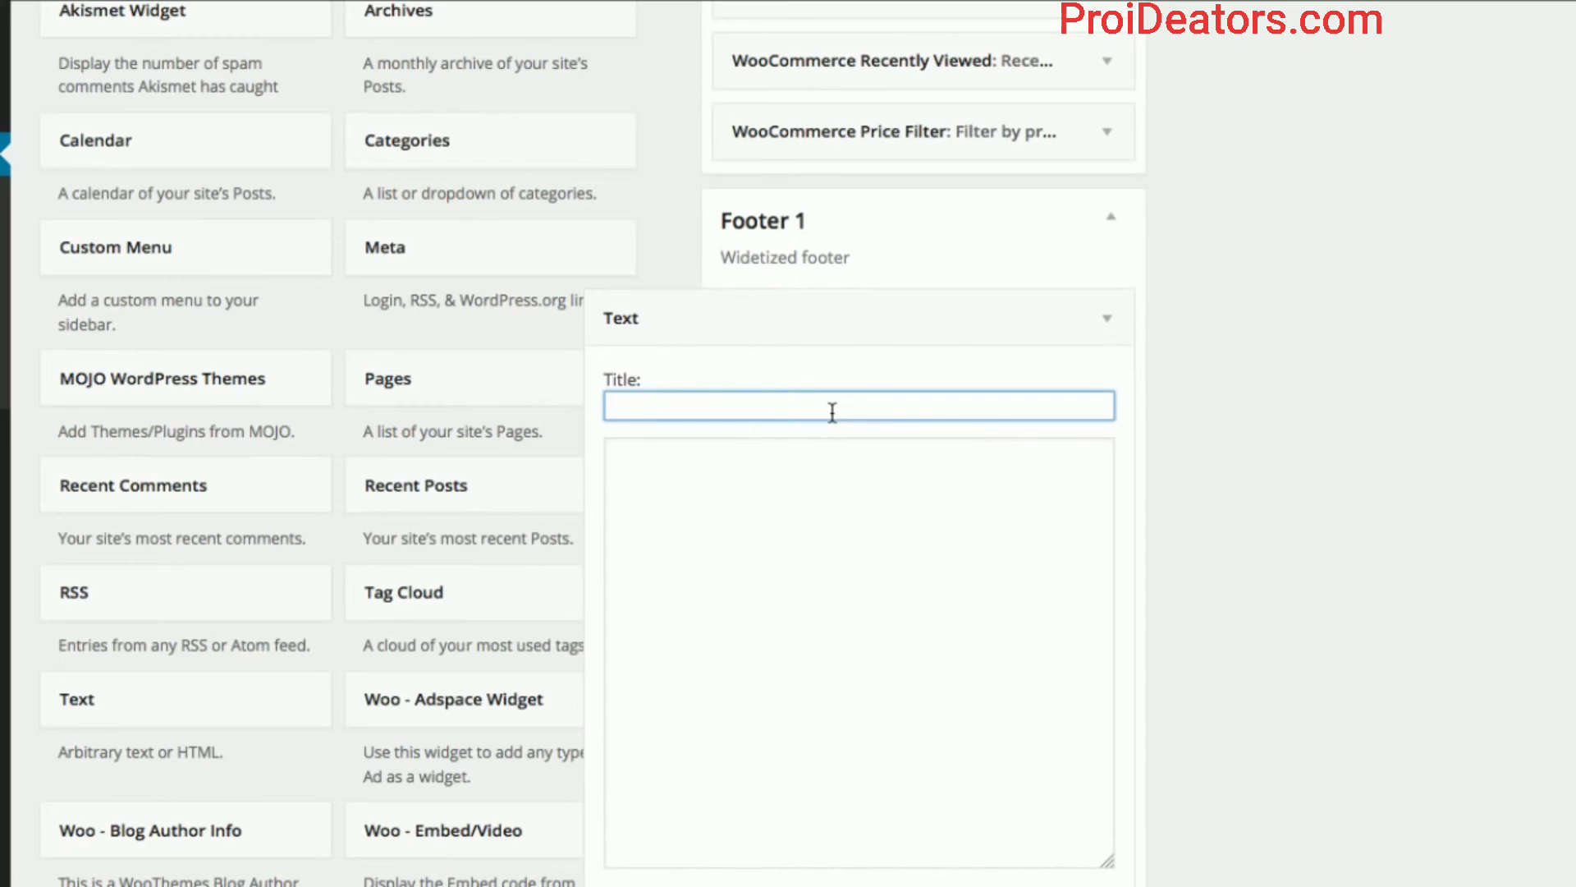
type("Contact Us !")
key("Tab")
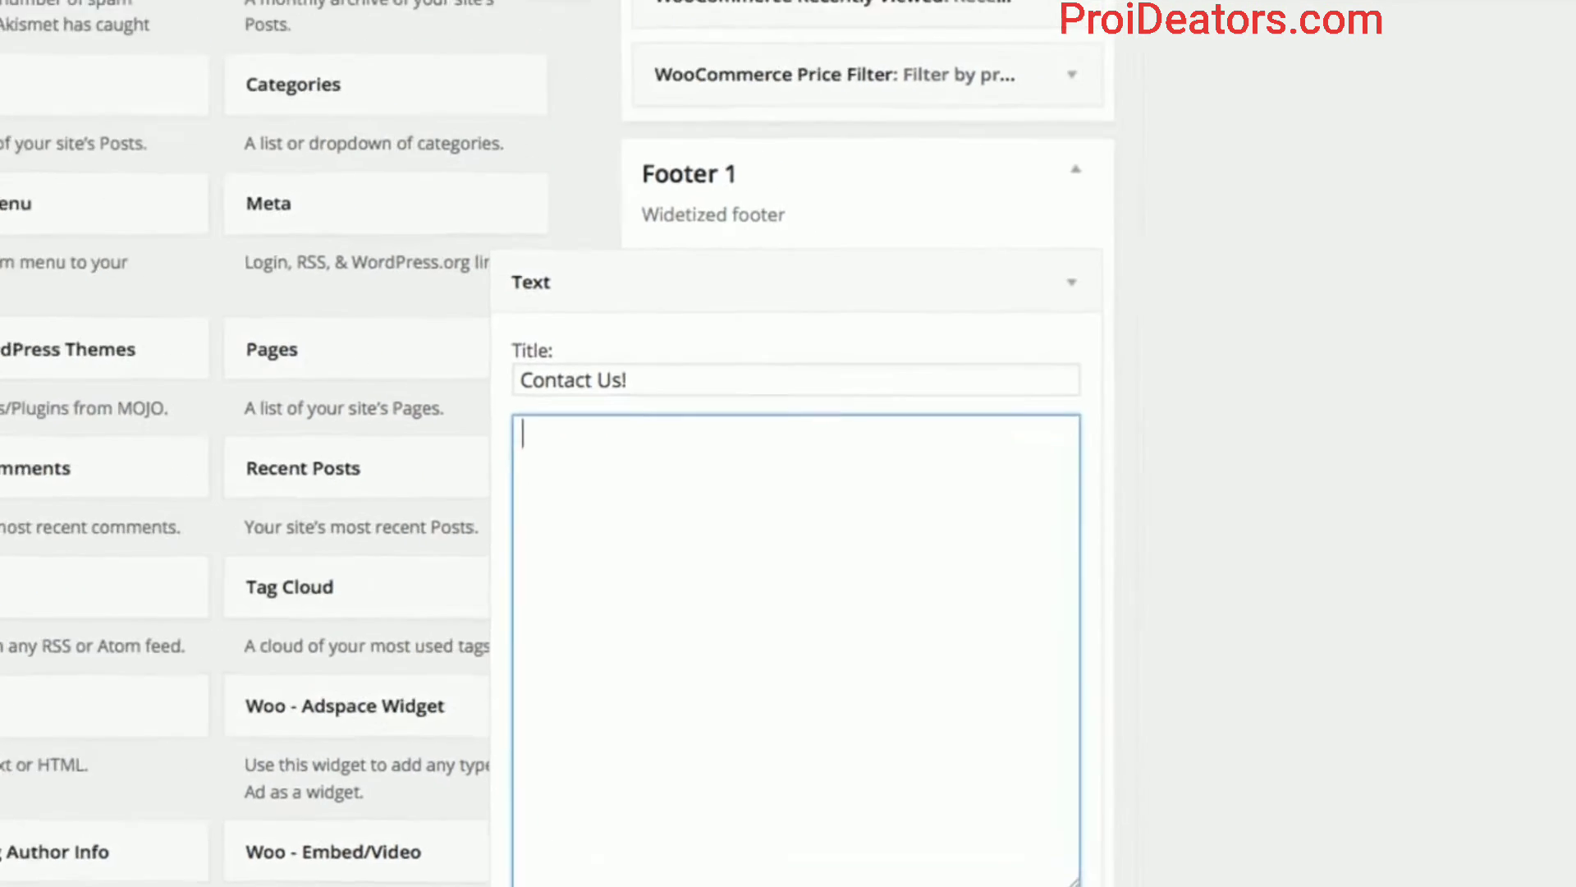
Write the widget body 'Got any questions? Give us a call!' followed by the shop's phone number.
type("G")
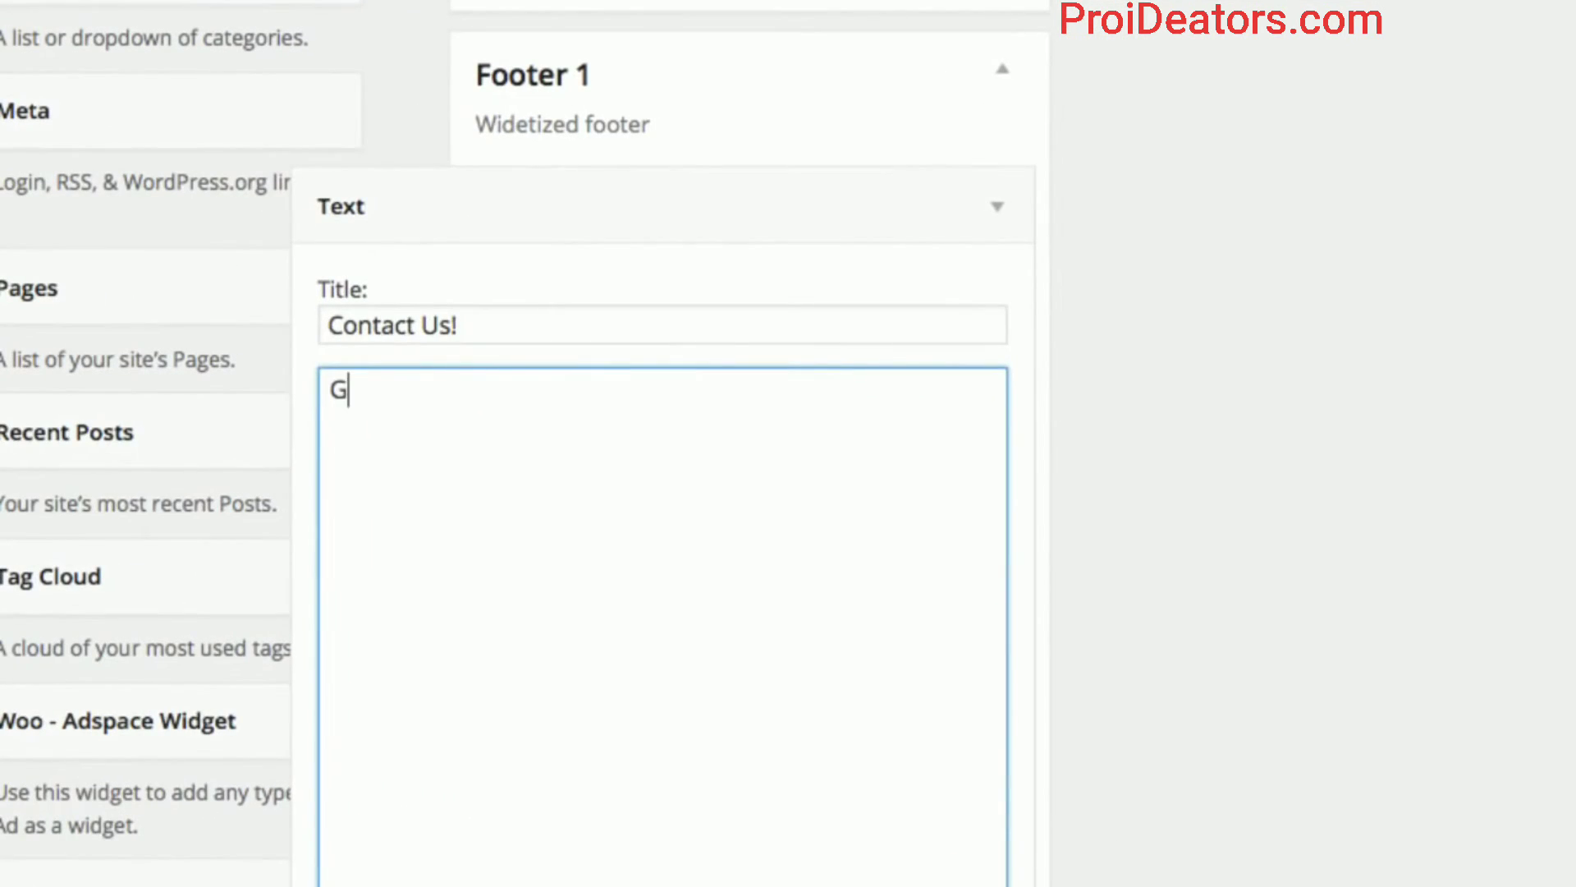
type("ot any questions? Cal")
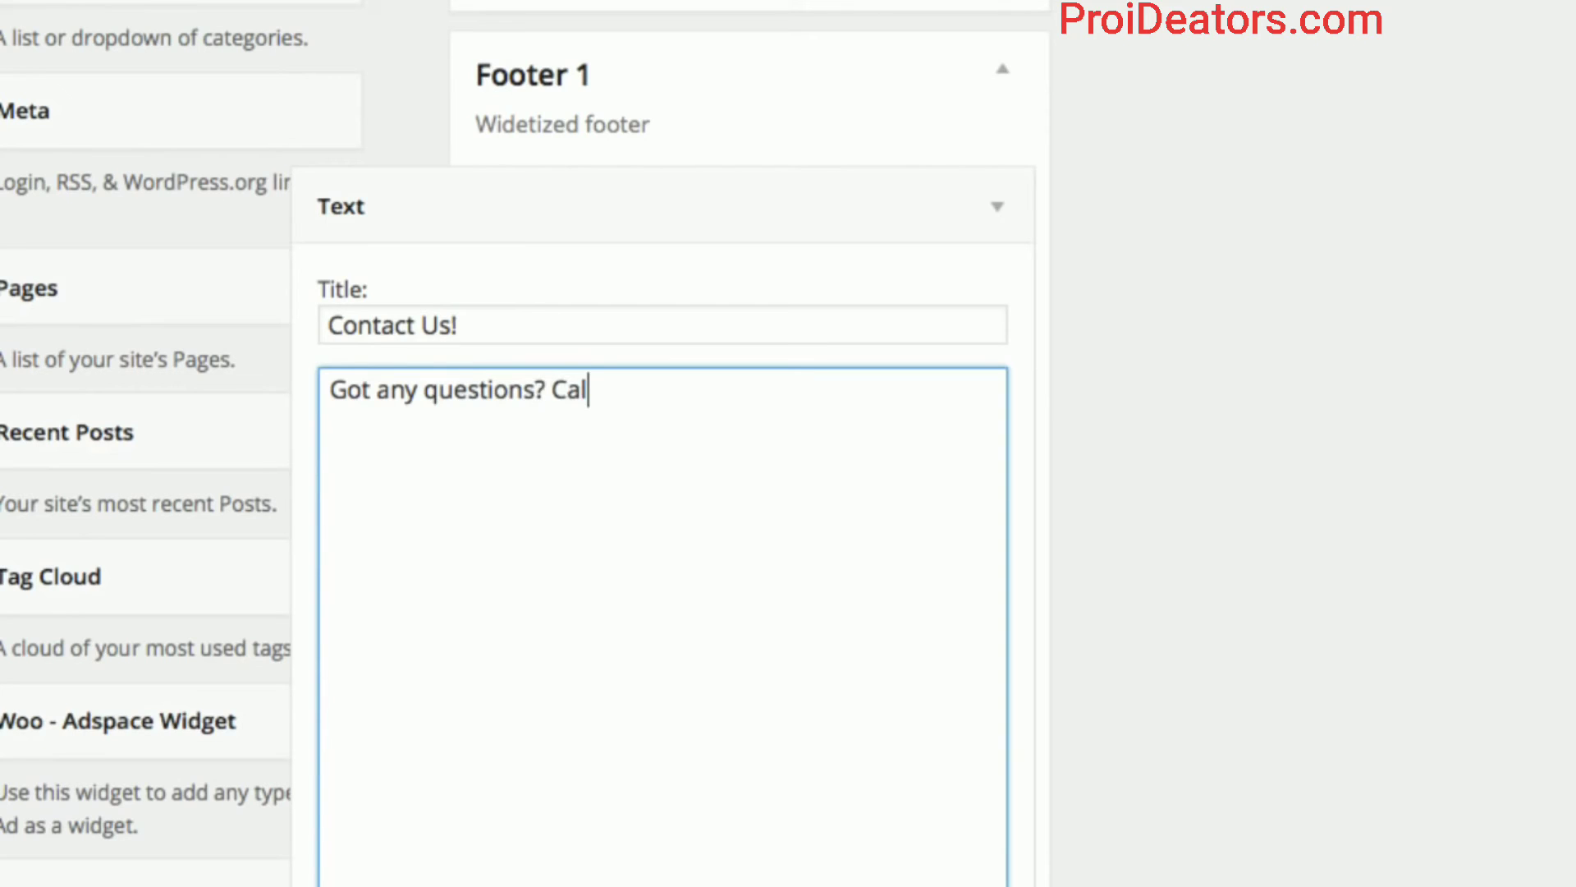
key("BackSpace")
key("BackSpace")
key("BackSpace")
type("Give us a ")
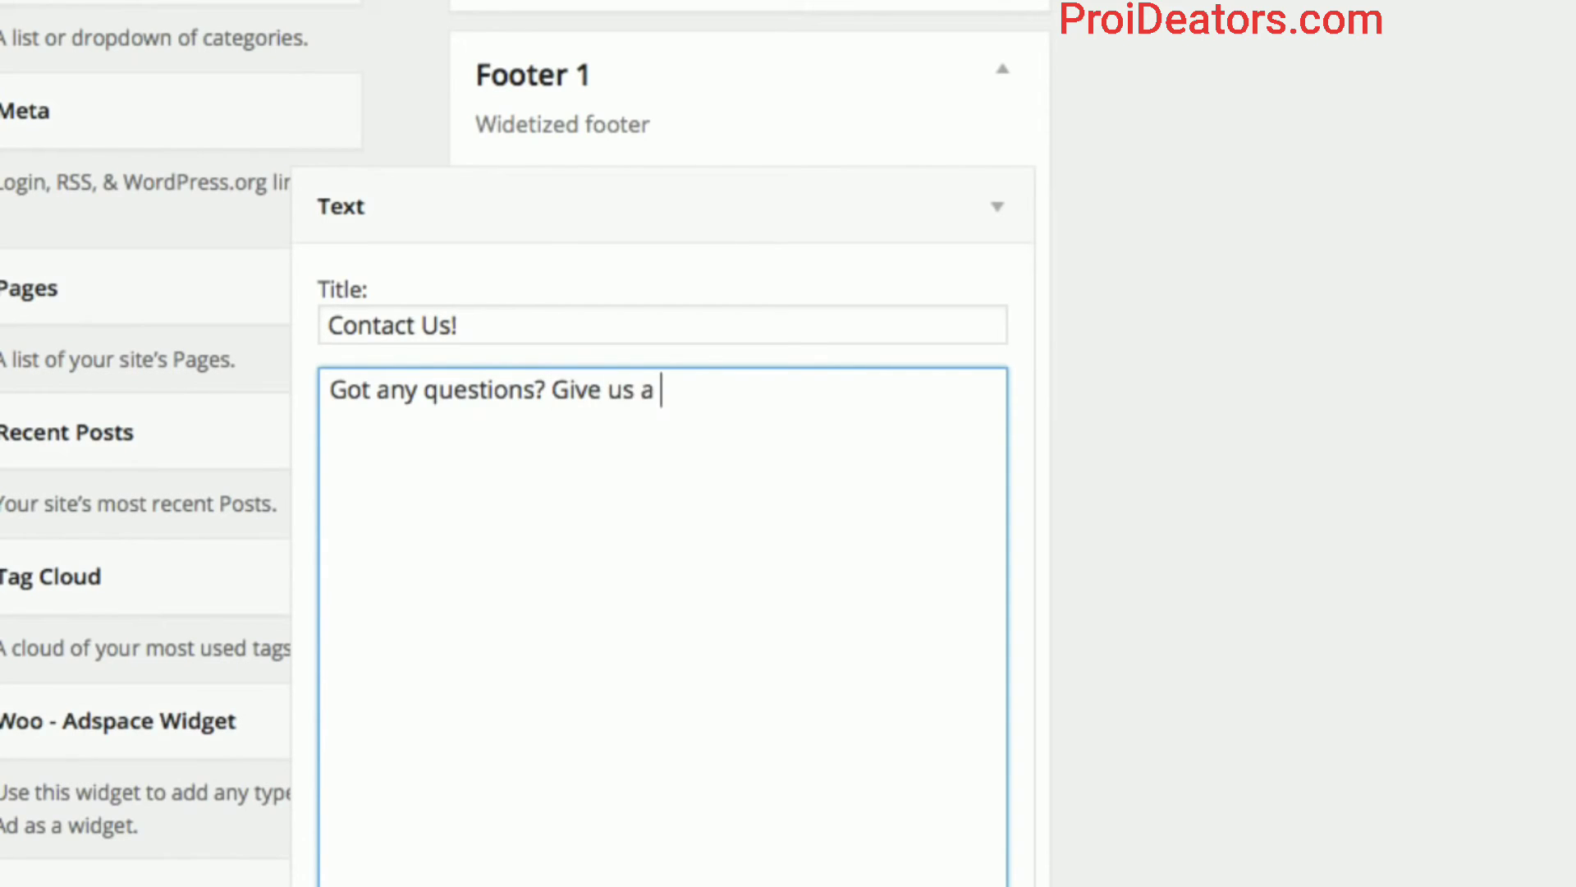
type("call!")
key("Return")
key("Return")
type("(")
key("BackSpace")
type("1(8")
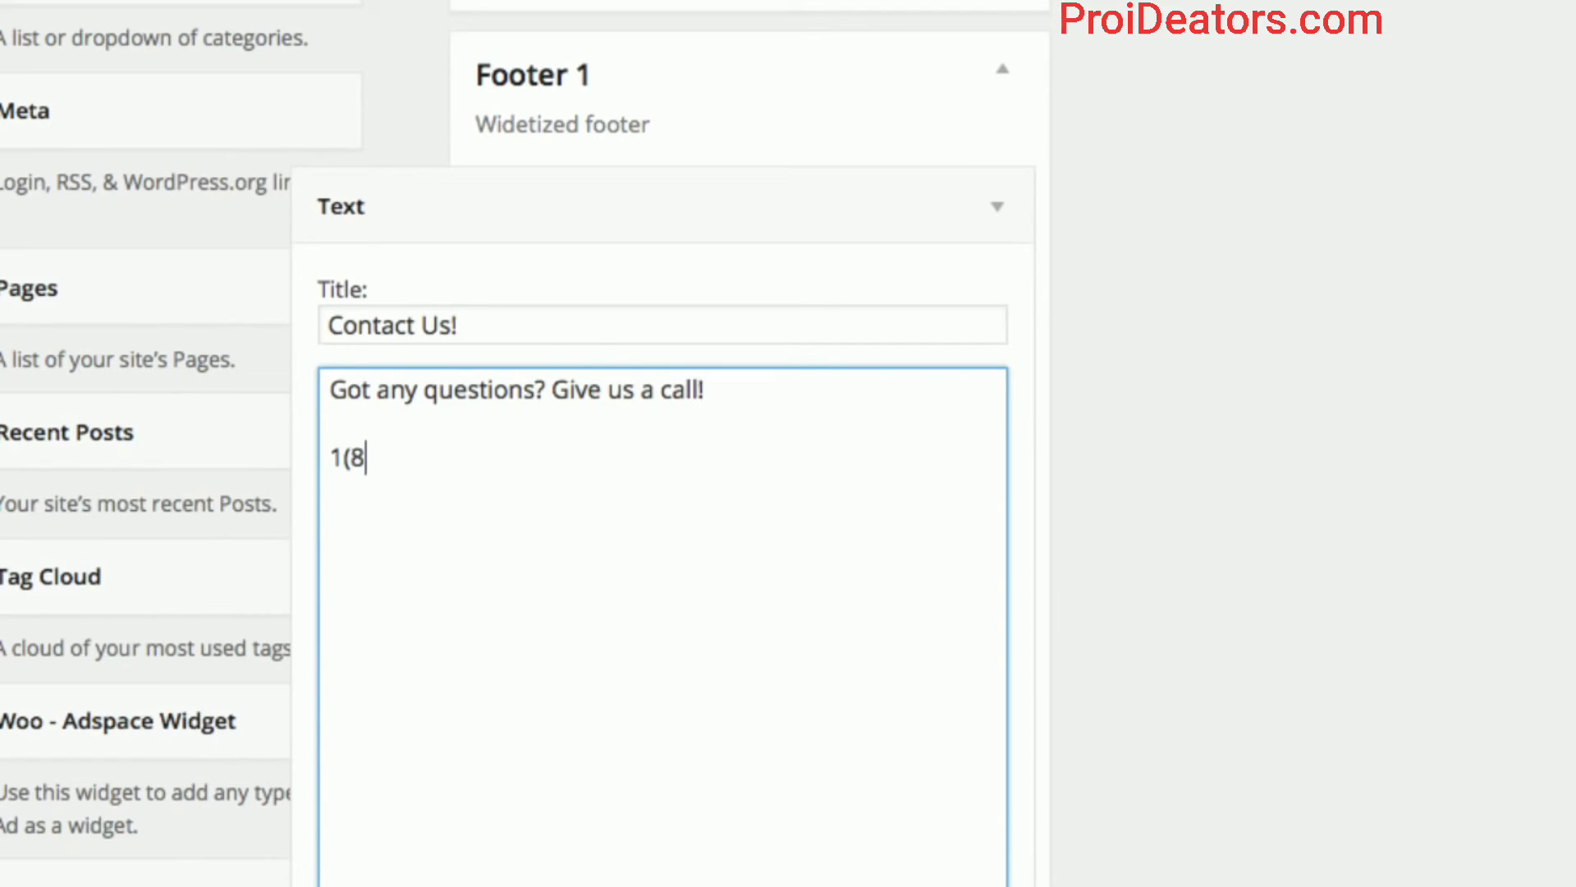
type("77) - 555 ")
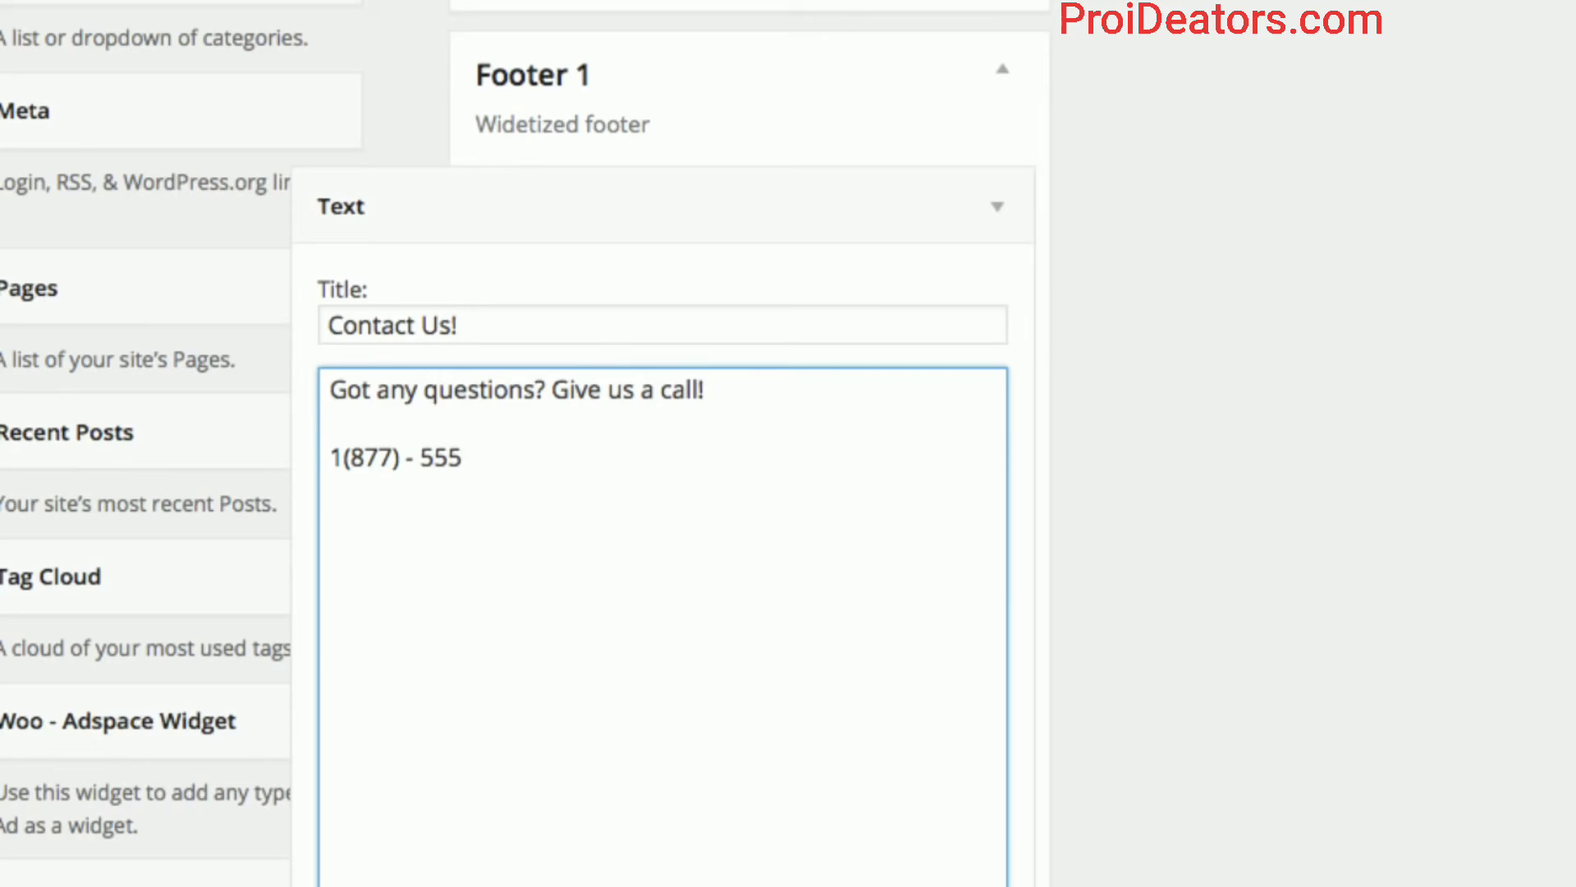
type("- 5555")
key("Left")
key("Left")
key("Left")
key("Left")
key("BackSpace")
key("Left")
key("Left")
key("Left")
key("Left")
key("Left")
key("Left")
key("BackSpace")
key("BackSpace")
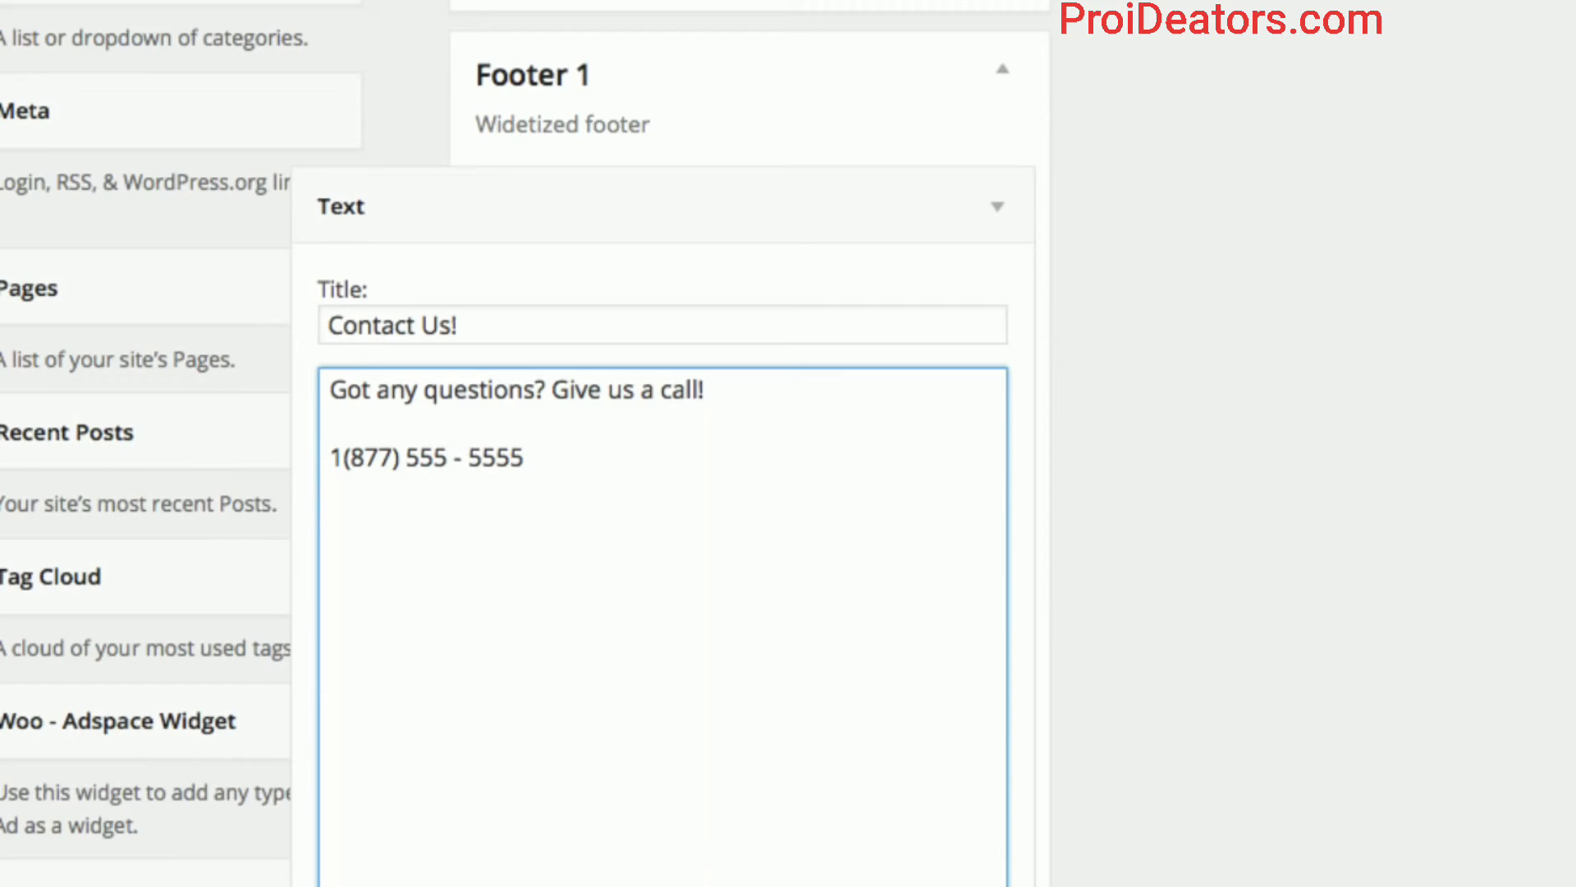
Enable automatic paragraphs, save the Contact Us widget, and return to the storefront tab.
scroll(1047, 395, "down", 3)
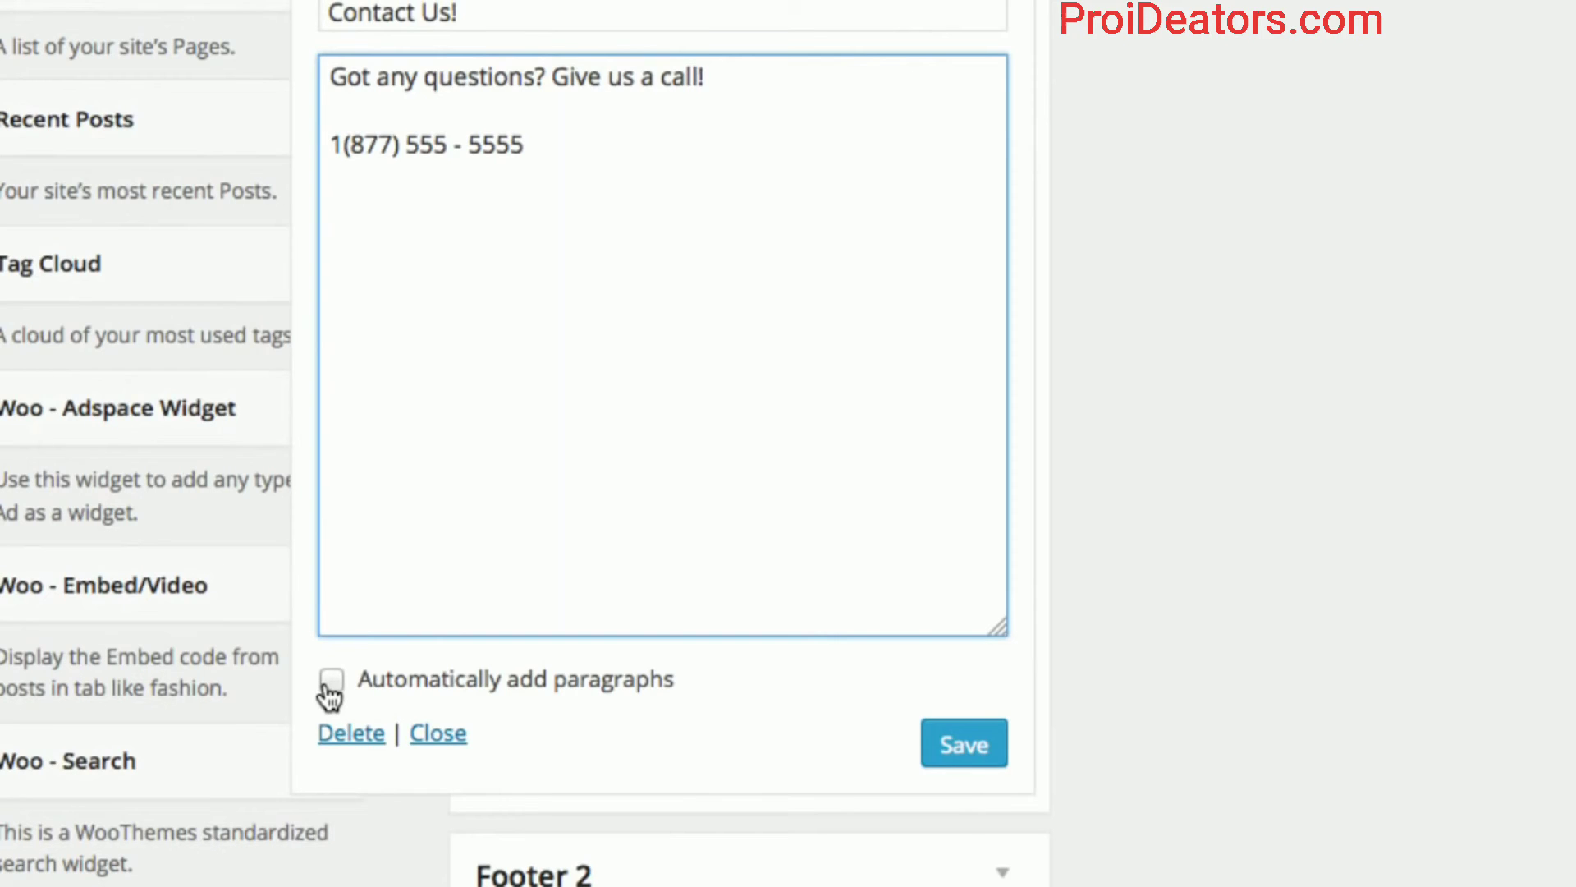
left_click(331, 694)
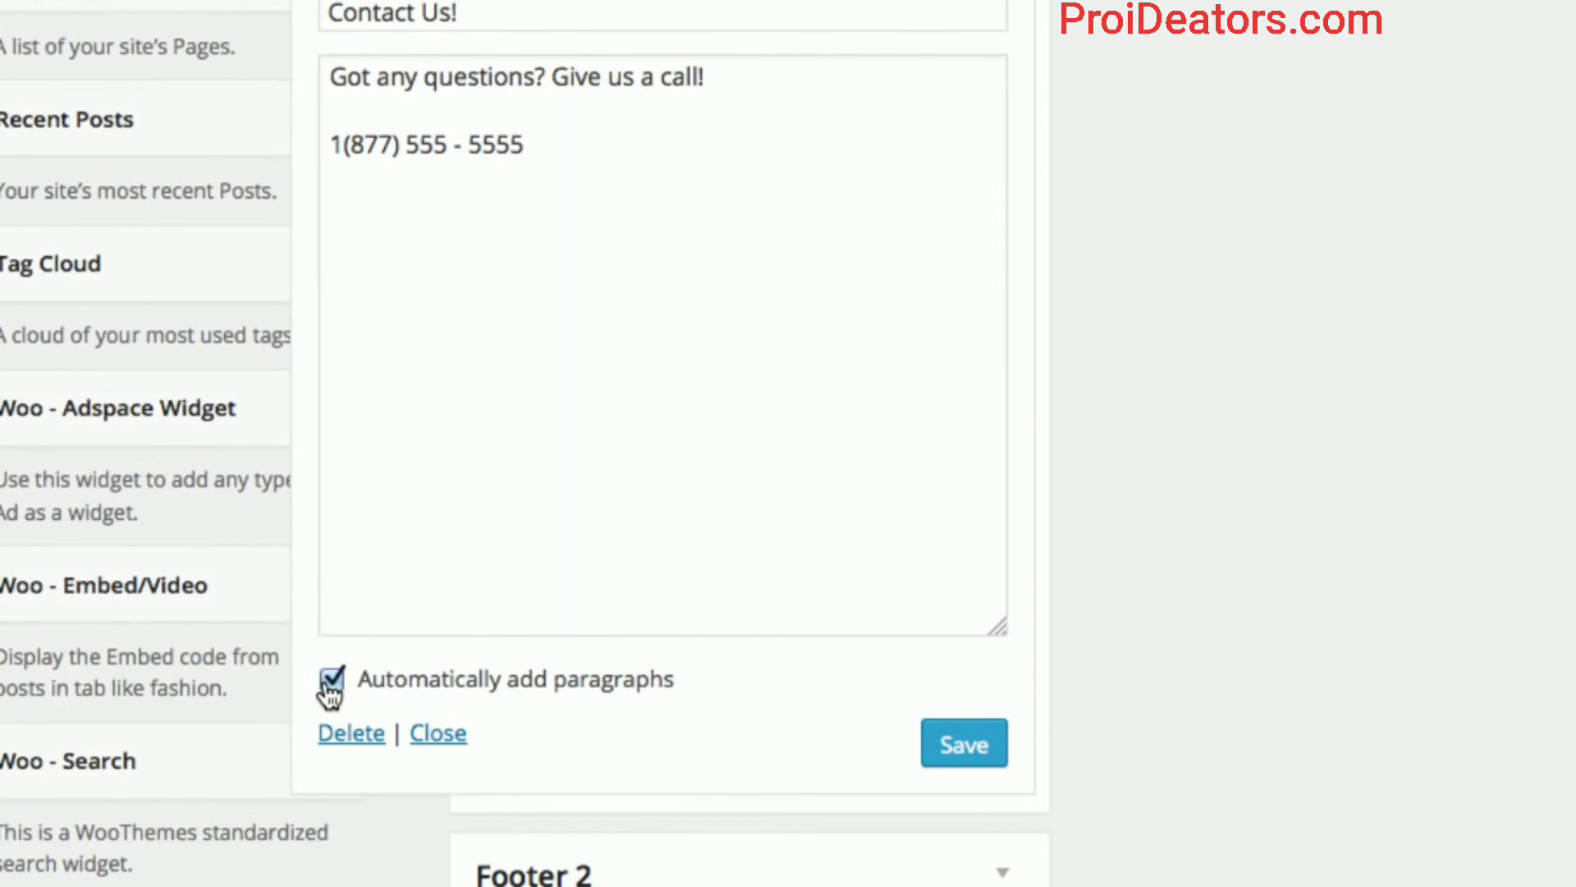
scroll(359, 570, "up", 1)
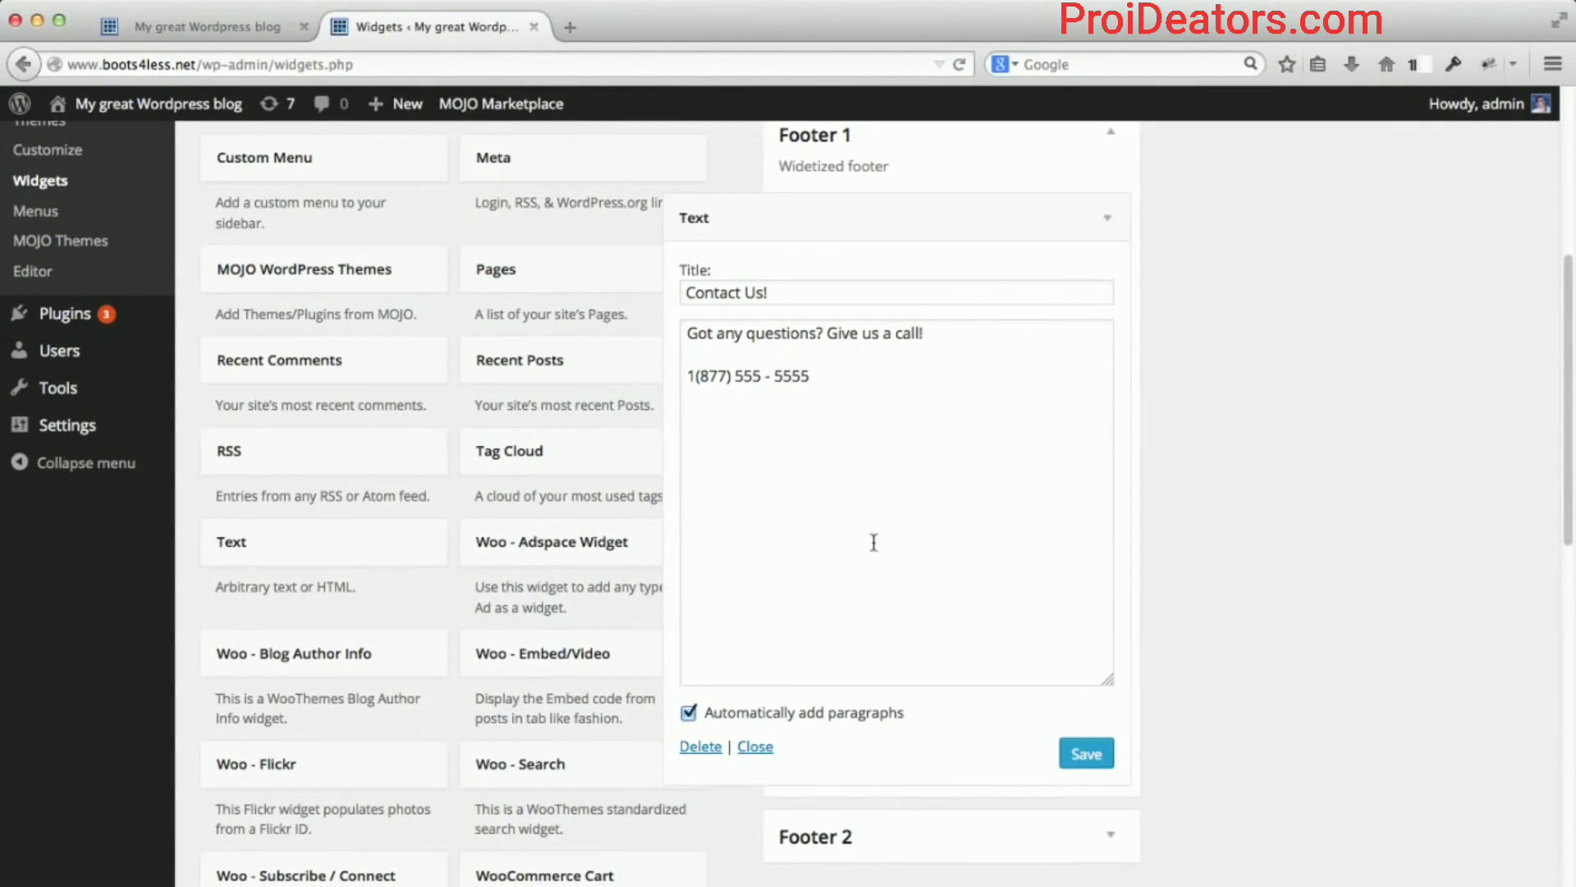
left_click(1082, 752)
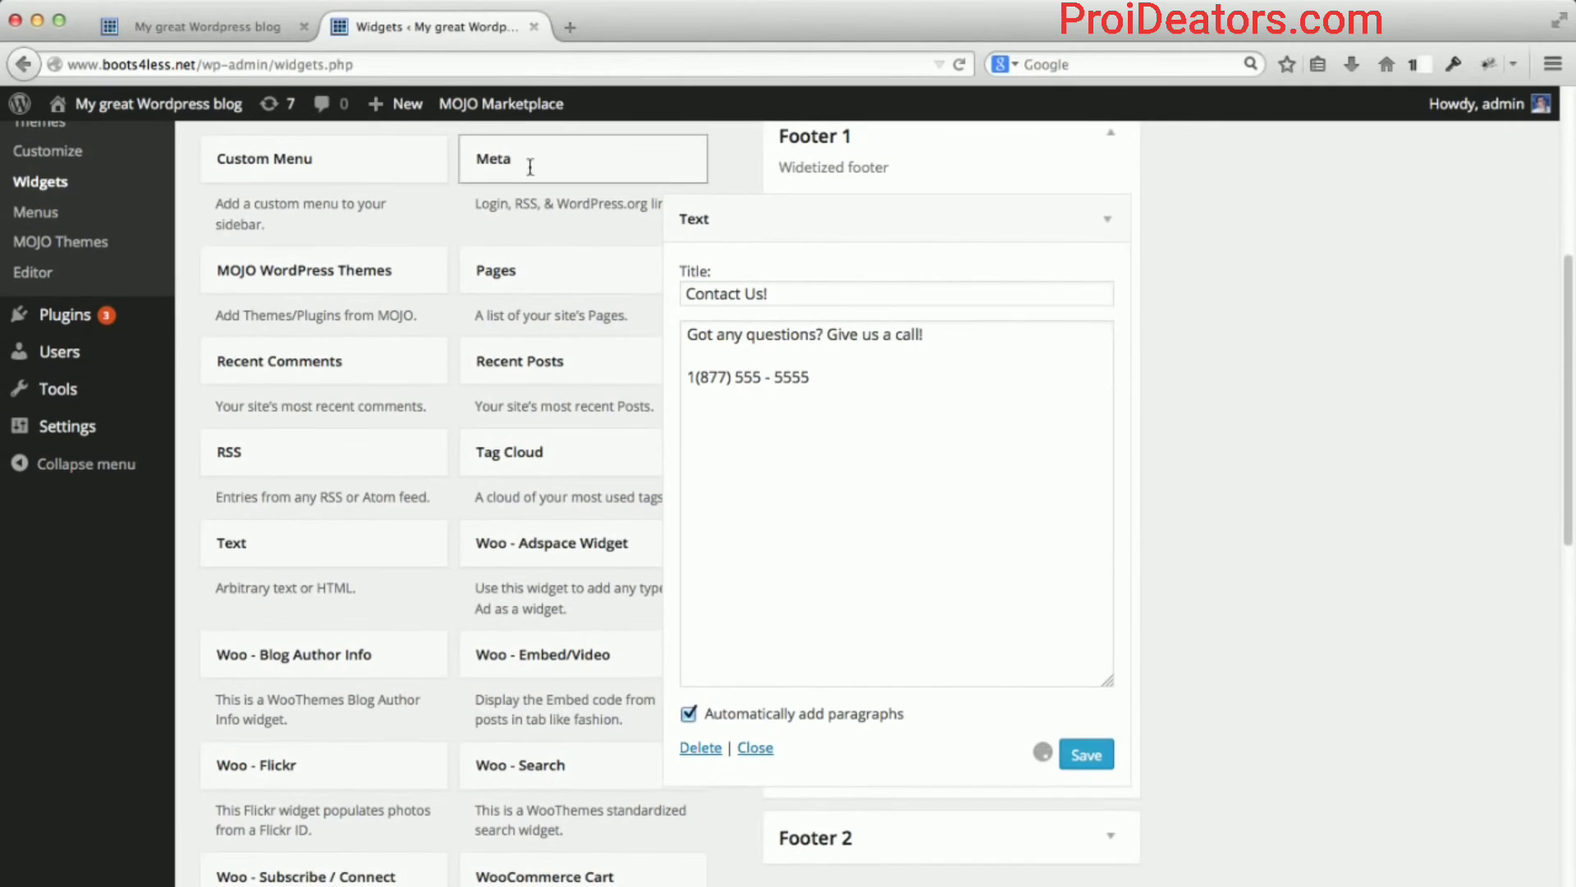
left_click(242, 23)
left_click(283, 67)
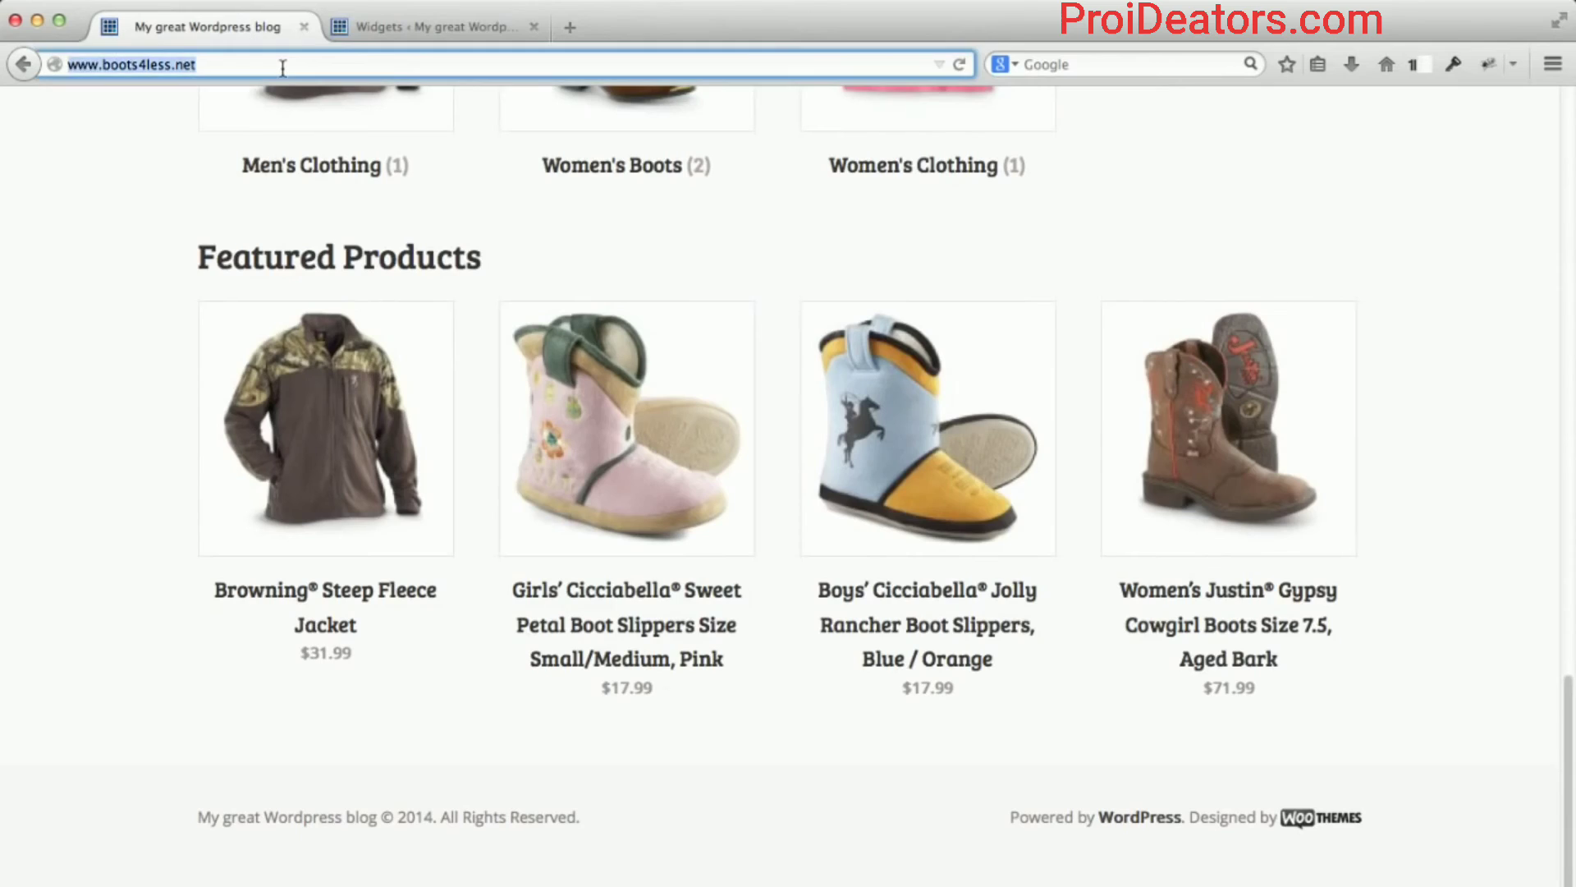
Reload the storefront, check the Contact Us! footer block, then return to the Widgets page.
key("Return")
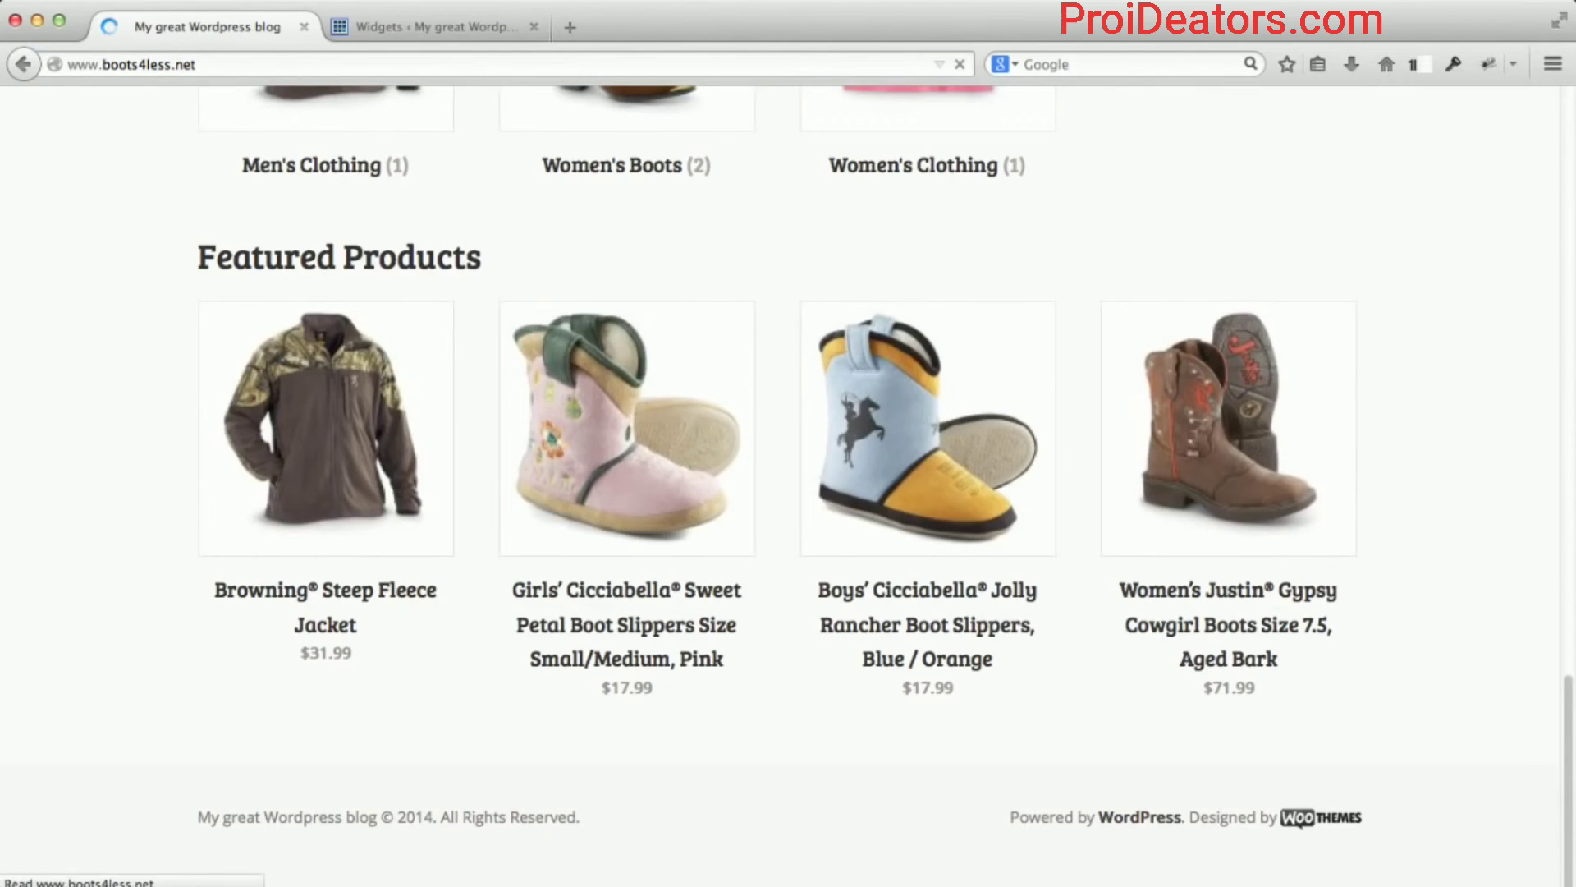
scroll(158, 297, "down", 5)
scroll(160, 303, "down", 15)
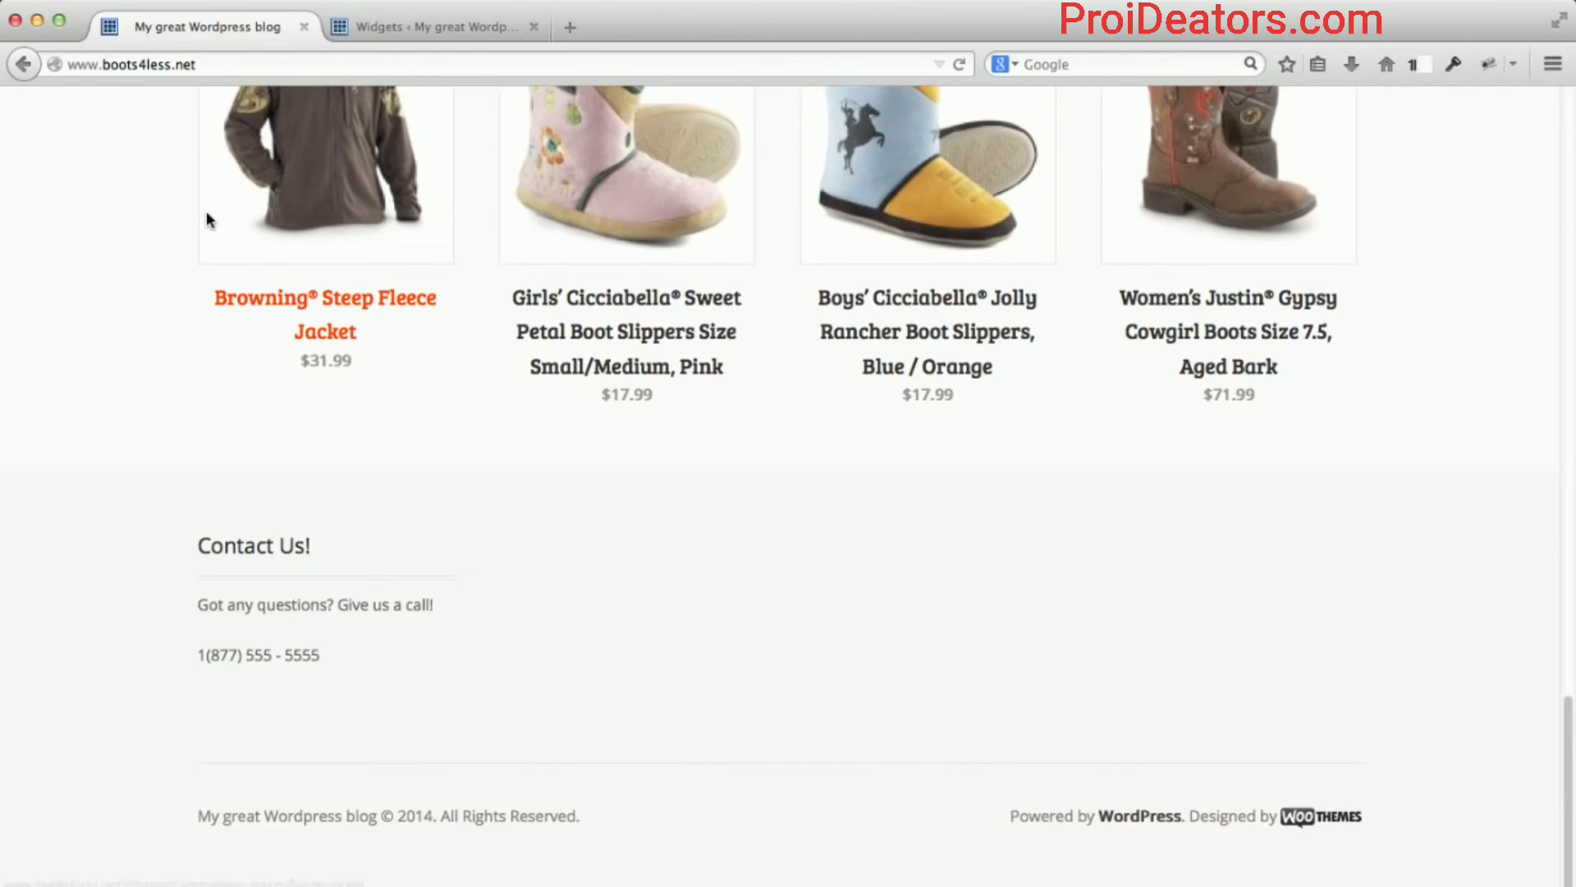
left_click(455, 32)
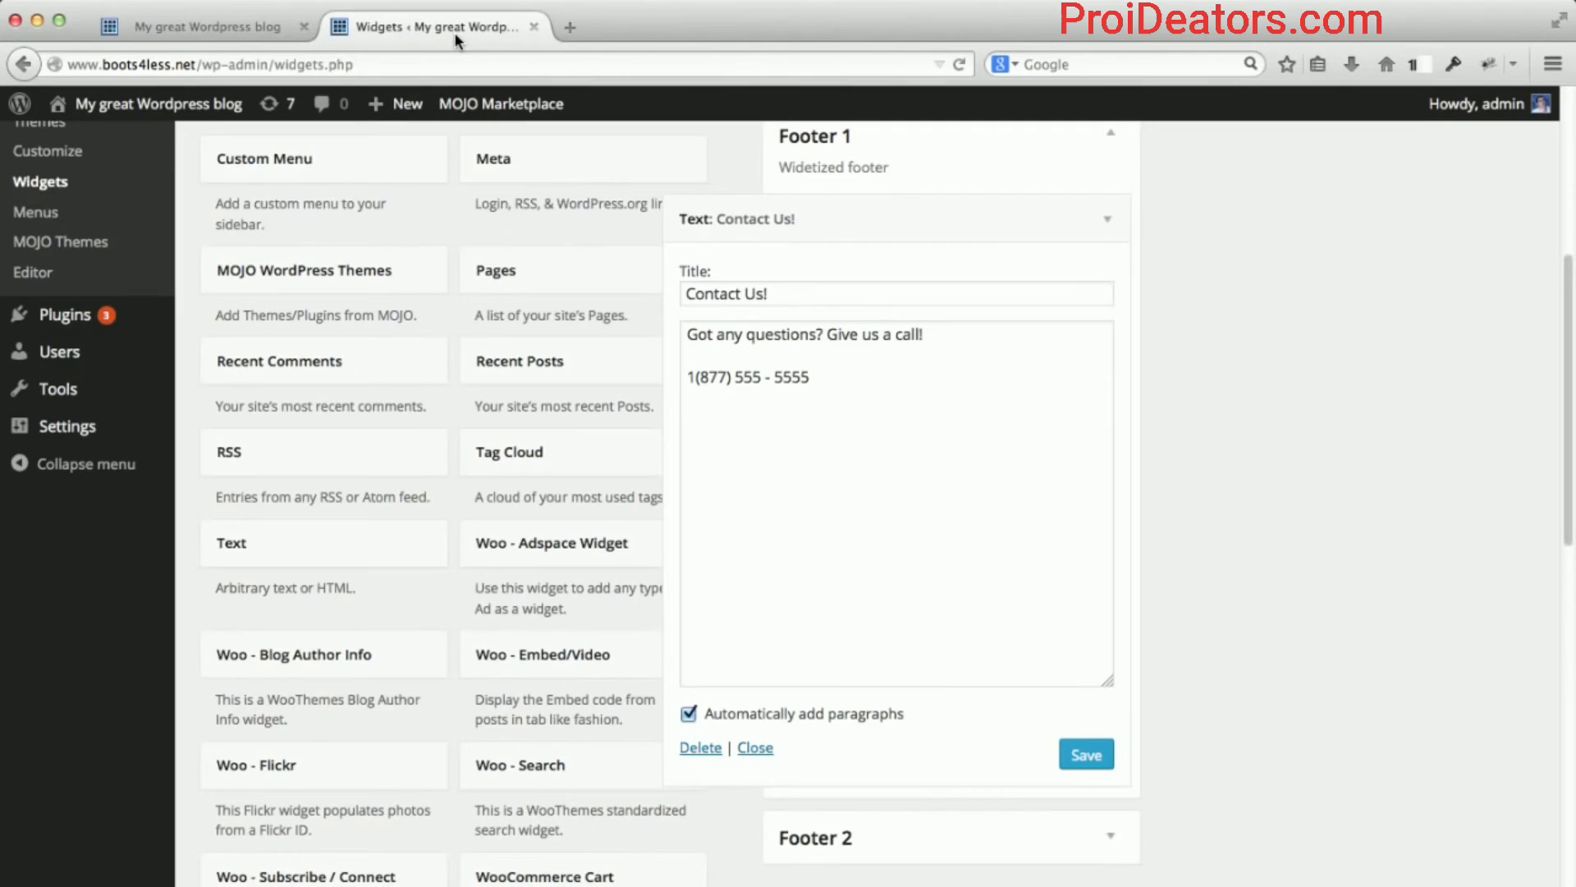
Open Mystile > Settings from the admin sidebar.
scroll(1116, 370, "up", 5)
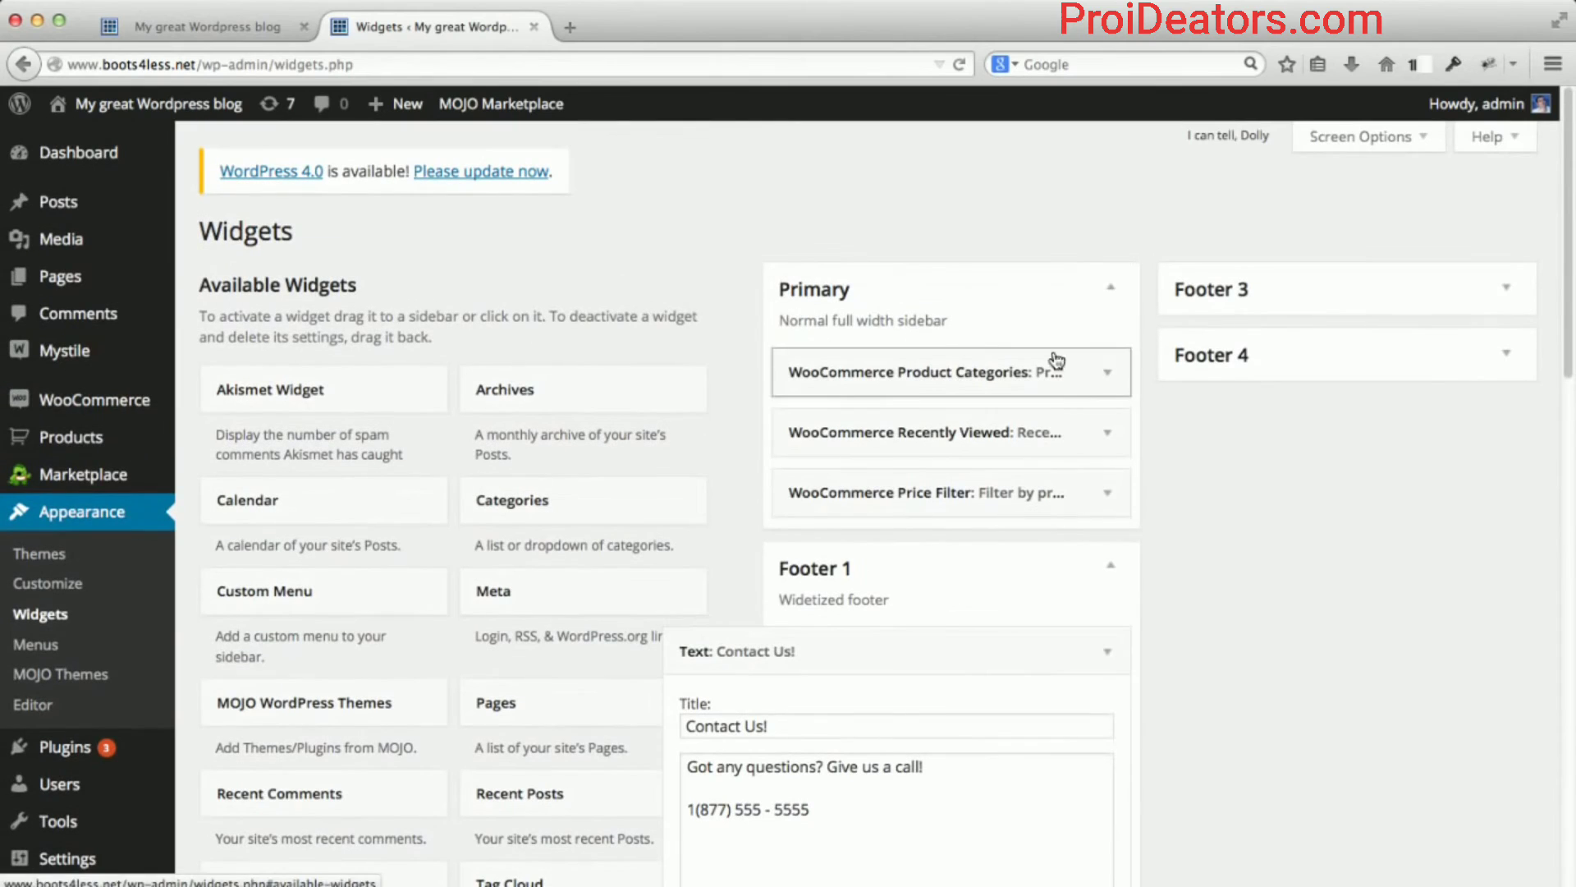
mouse_move(72, 355)
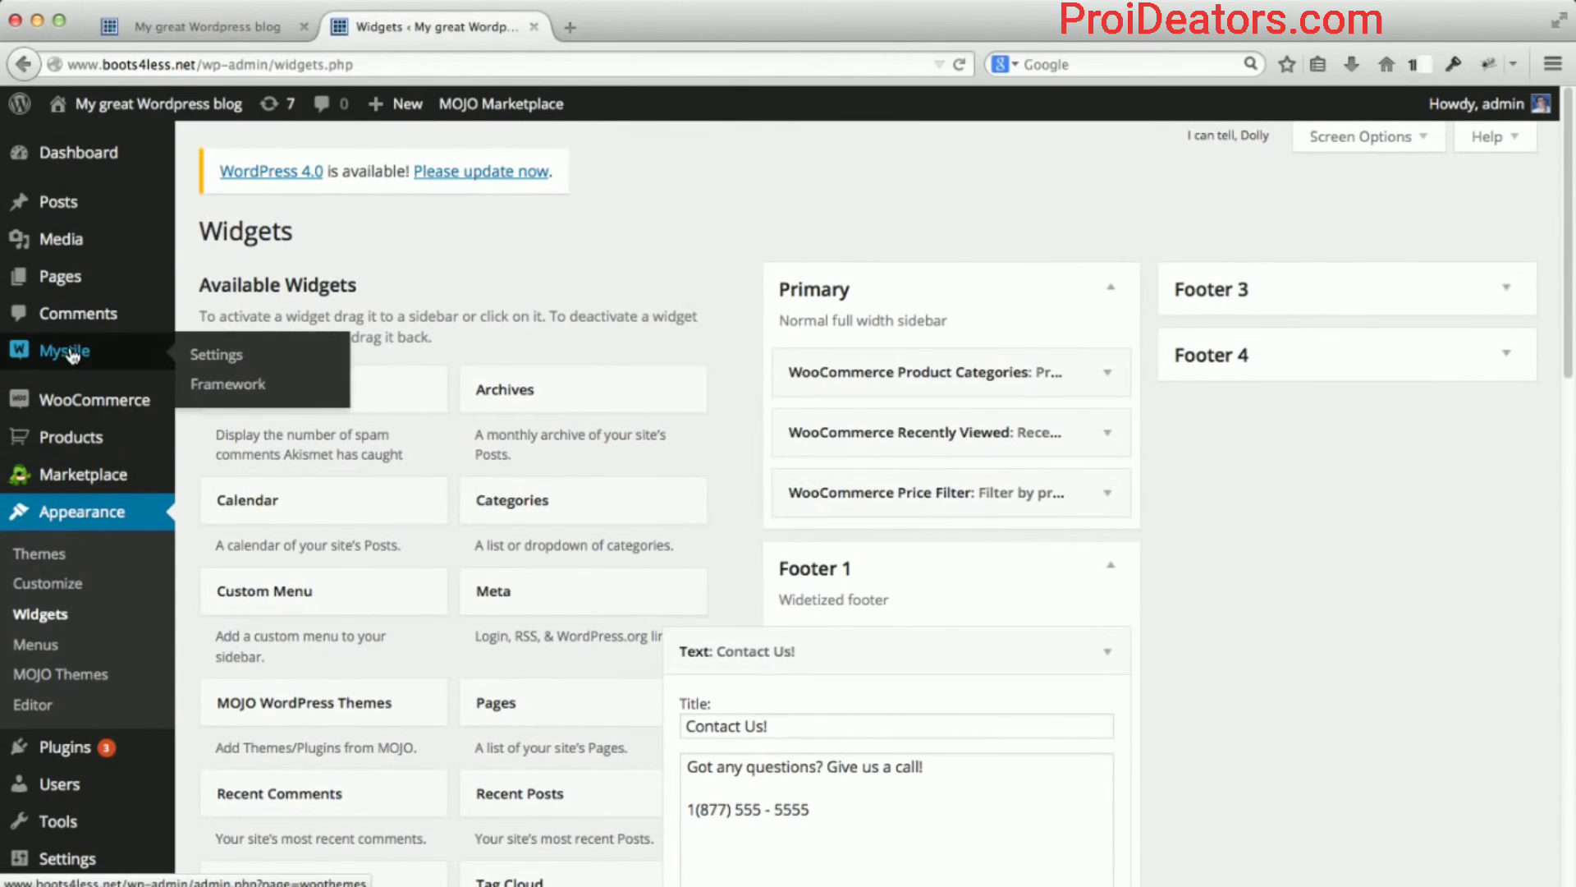
left_click(247, 359)
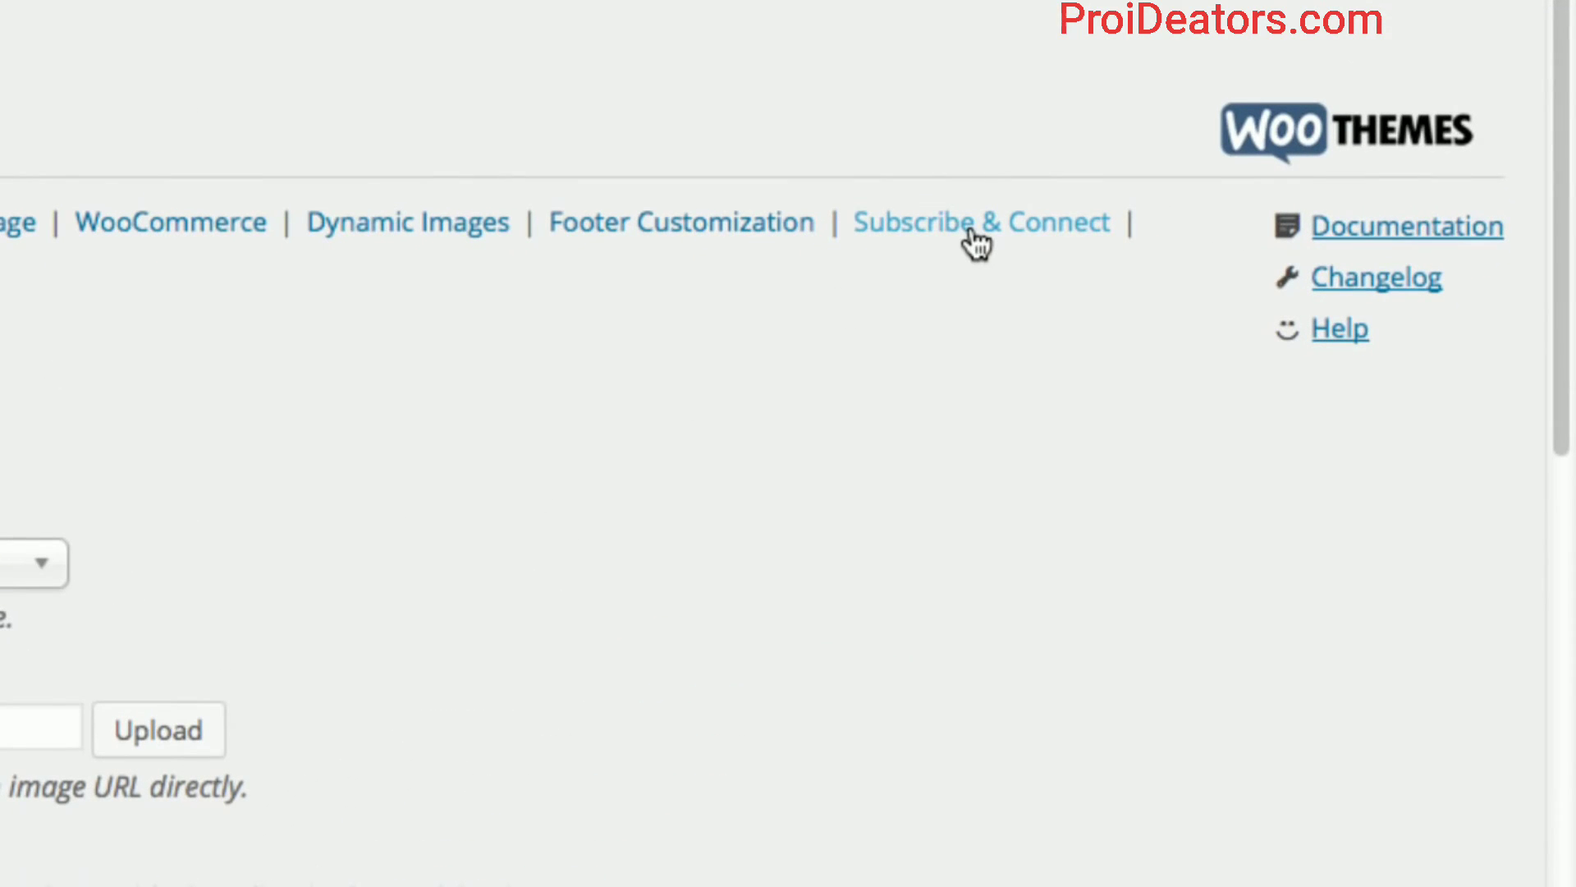
Show the Subscribe & Connect section and scroll down to its Connect Settings.
left_click(976, 243)
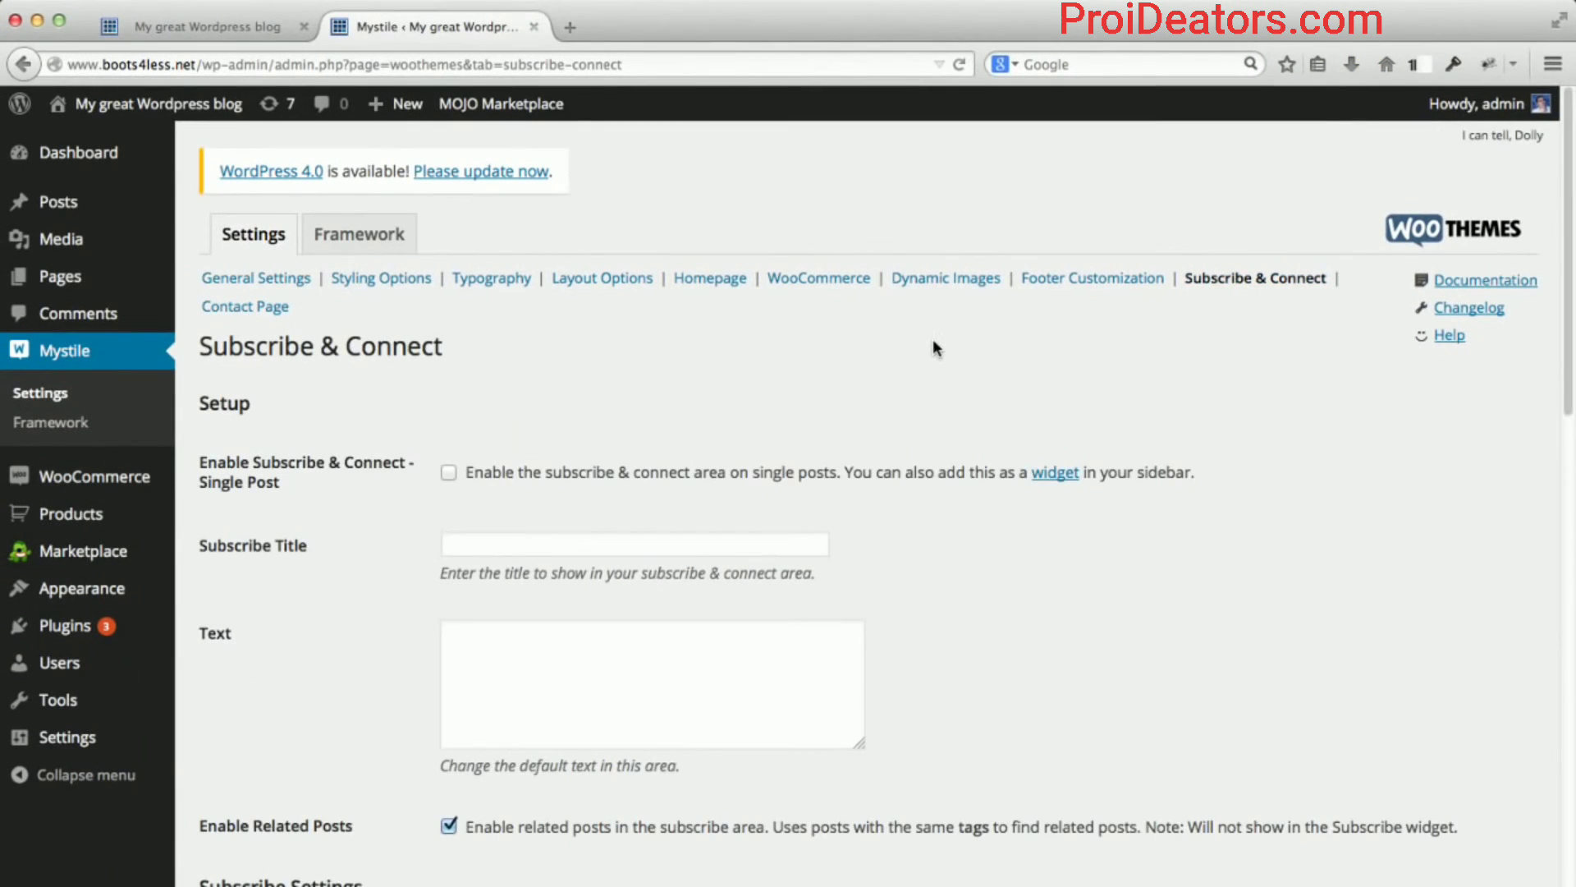
scroll(924, 345, "down", 2)
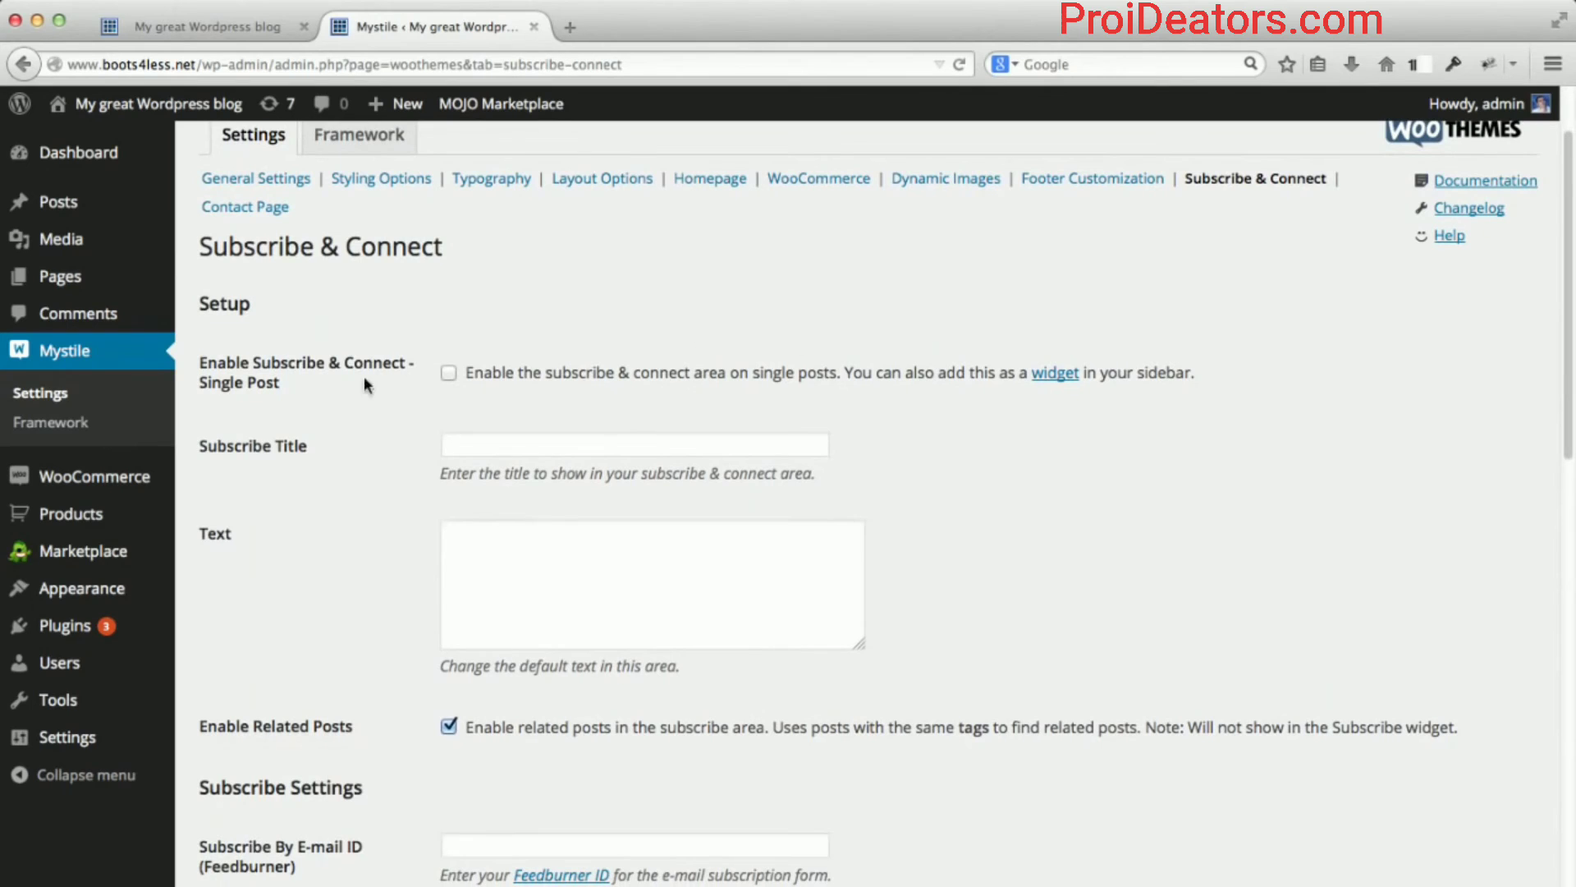
scroll(348, 421, "down", 4)
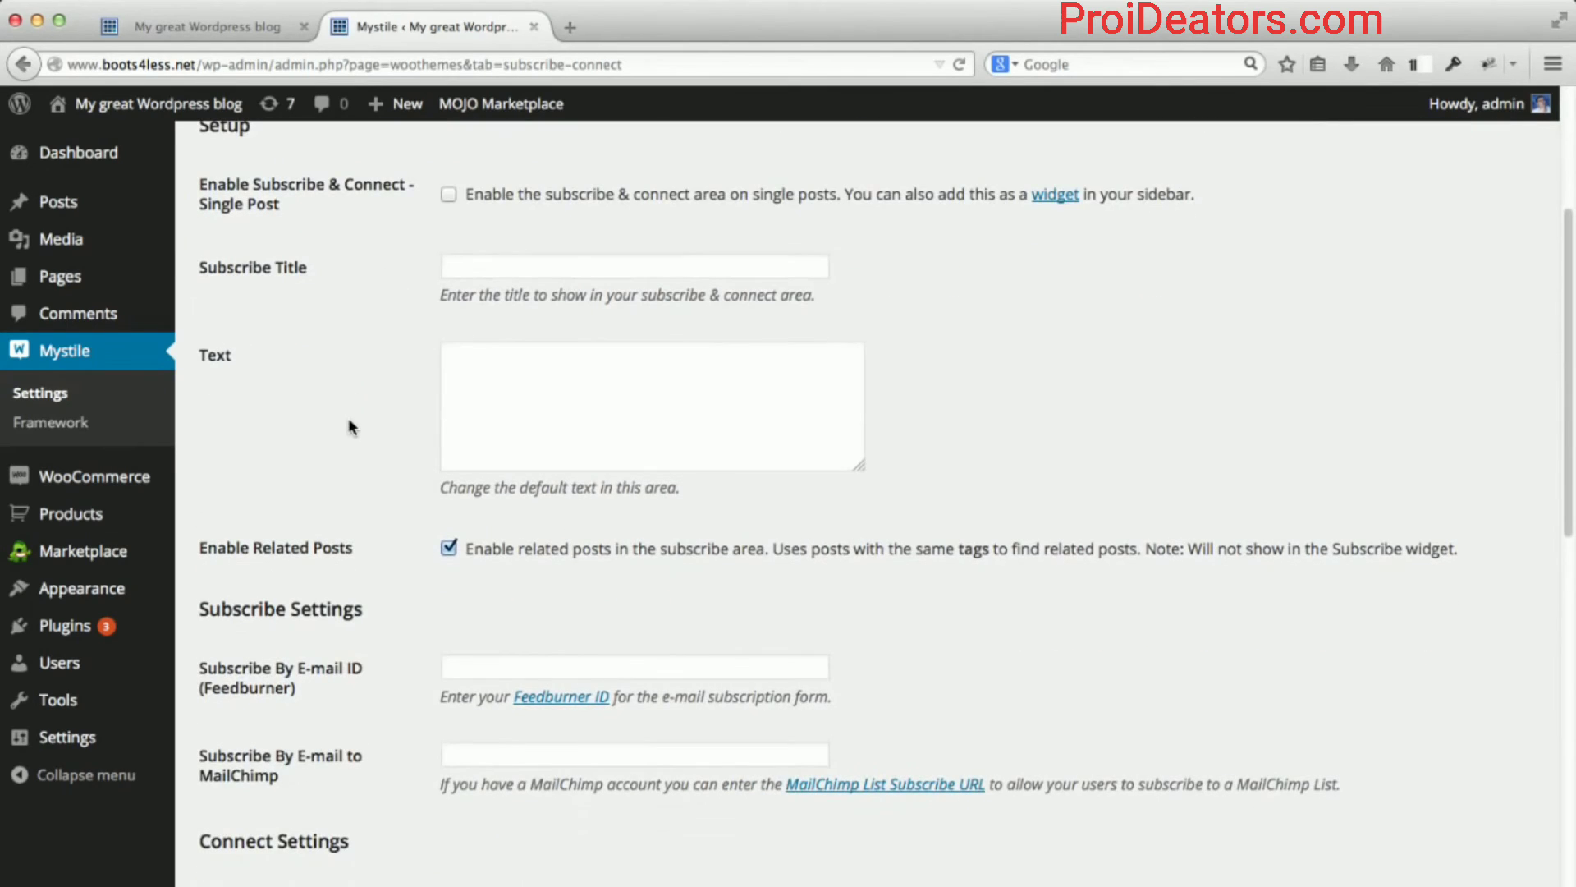
scroll(348, 420, "down", 4)
scroll(349, 420, "down", 5)
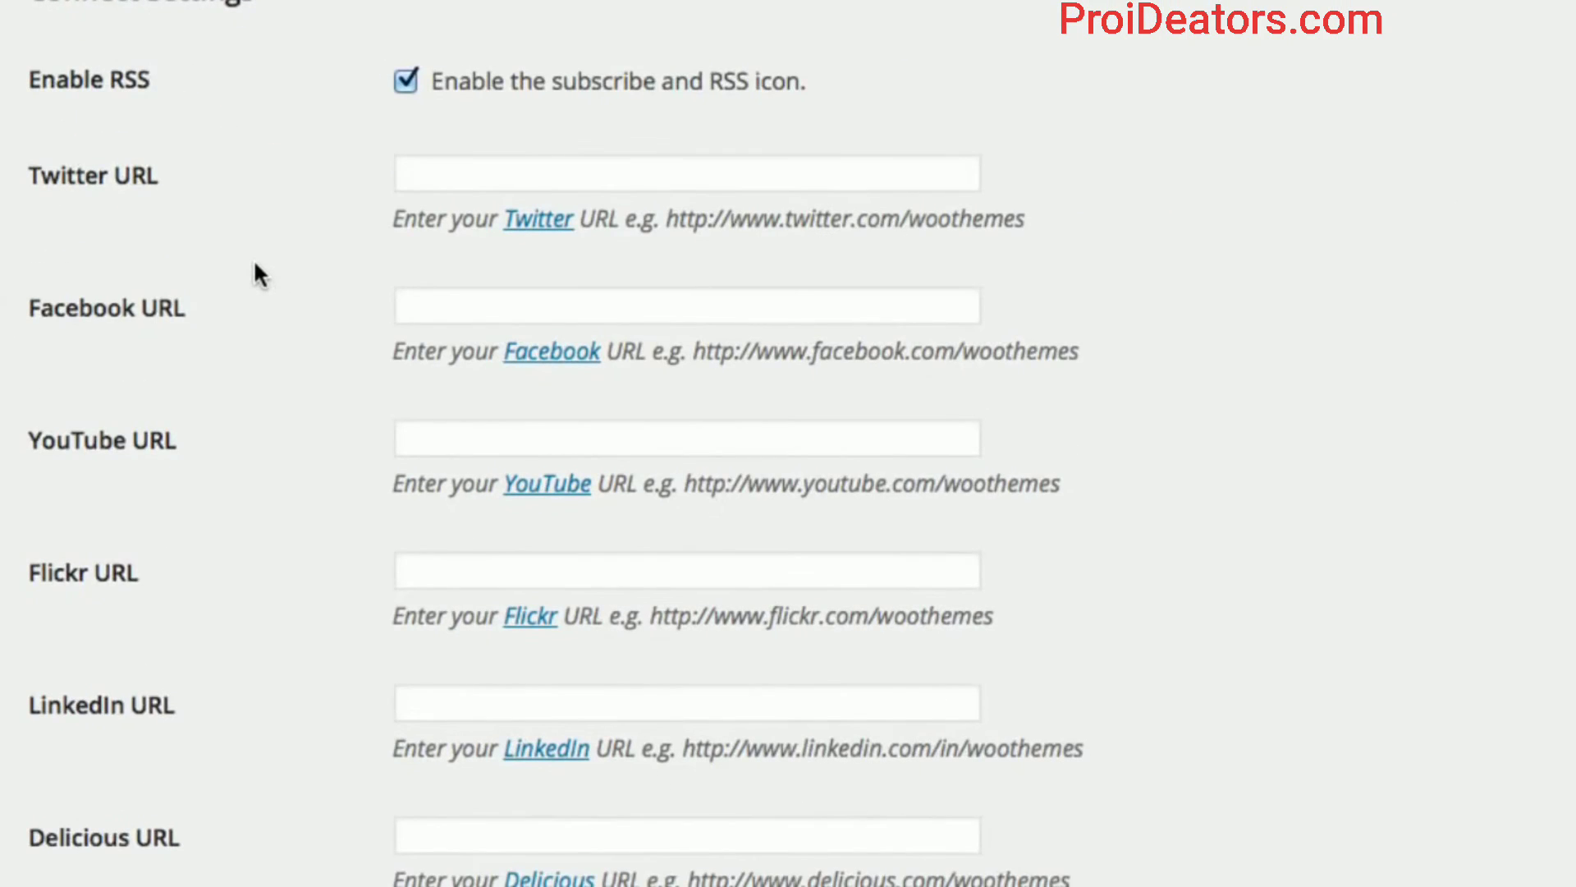
scroll(255, 265, "down", 2)
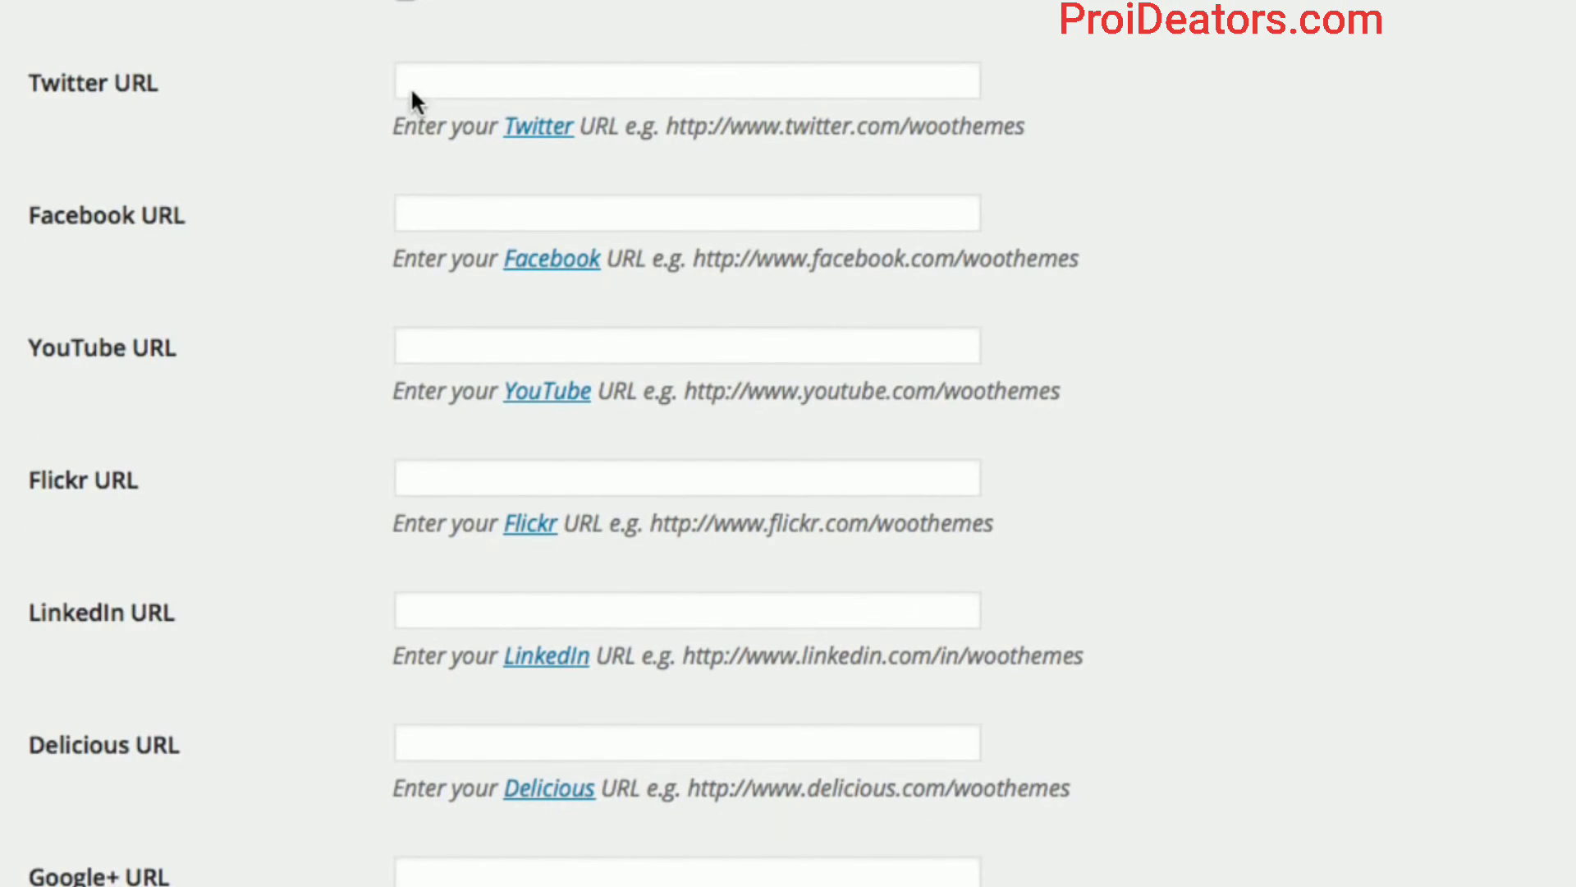
Enter the shop's Twitter, Facebook and YouTube profile URLs and save the changes.
left_click(413, 91)
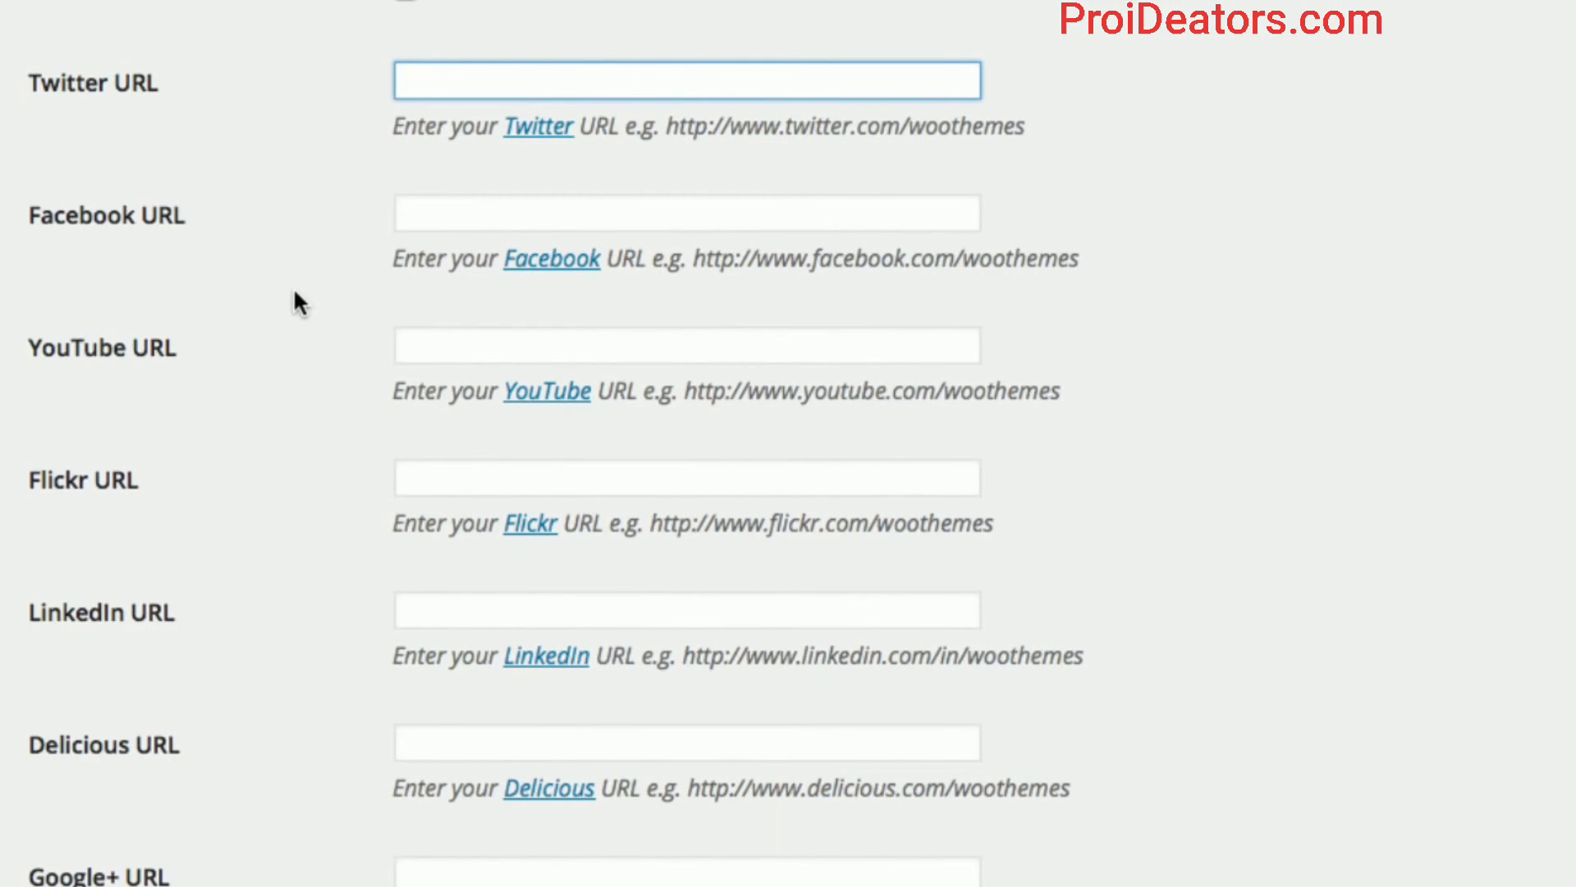
type("http:")
key("BackSpace")
key("BackSpace")
key("BackSpace")
type("tp://ww")
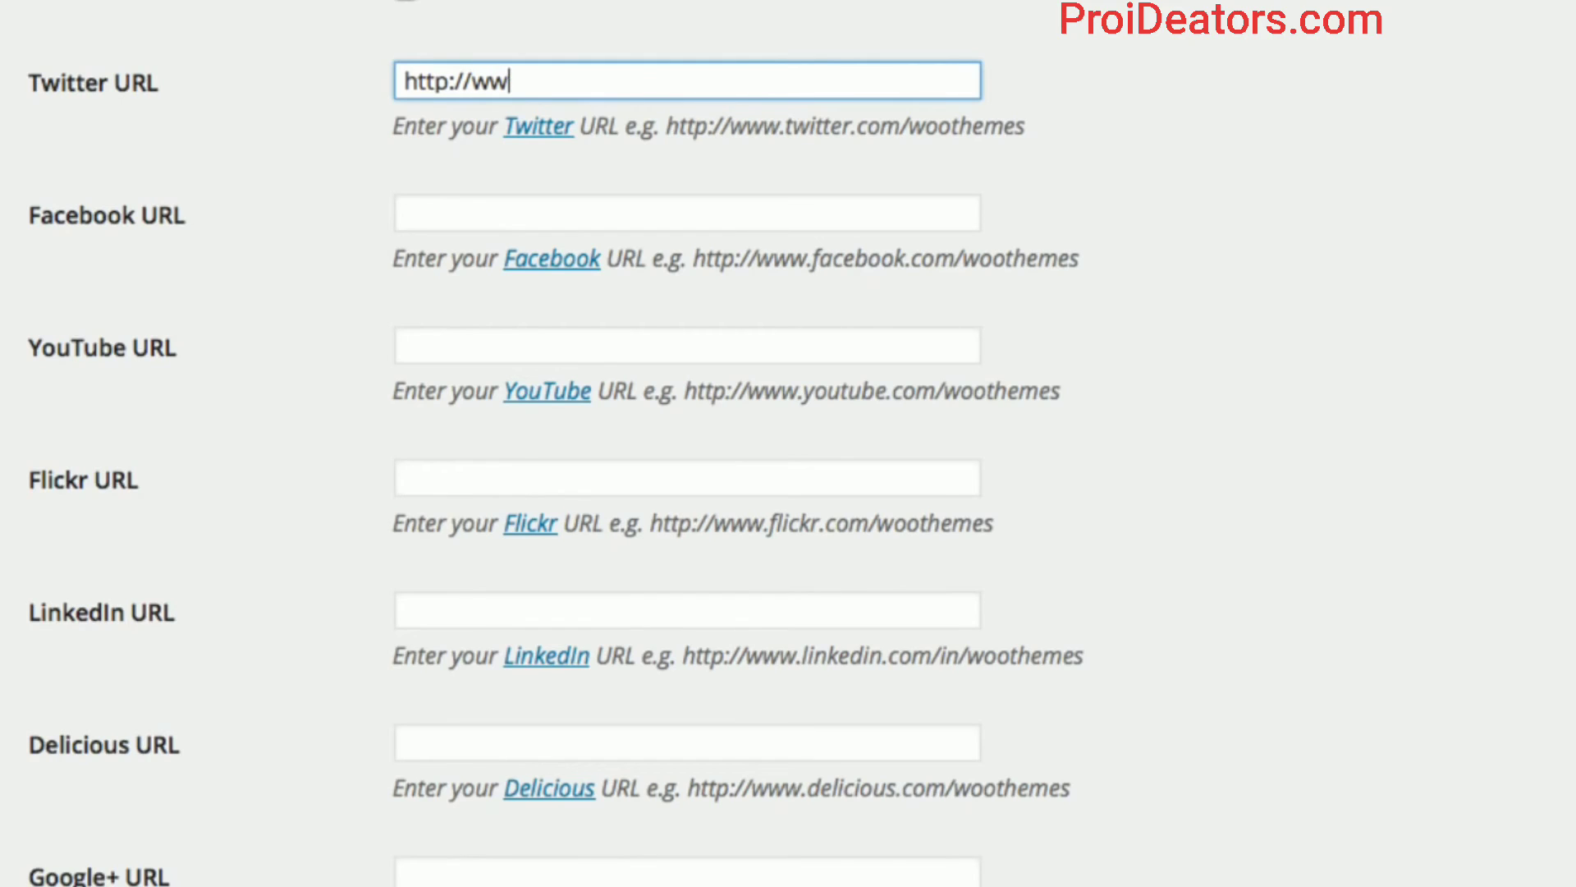
type("w.twitter.com")
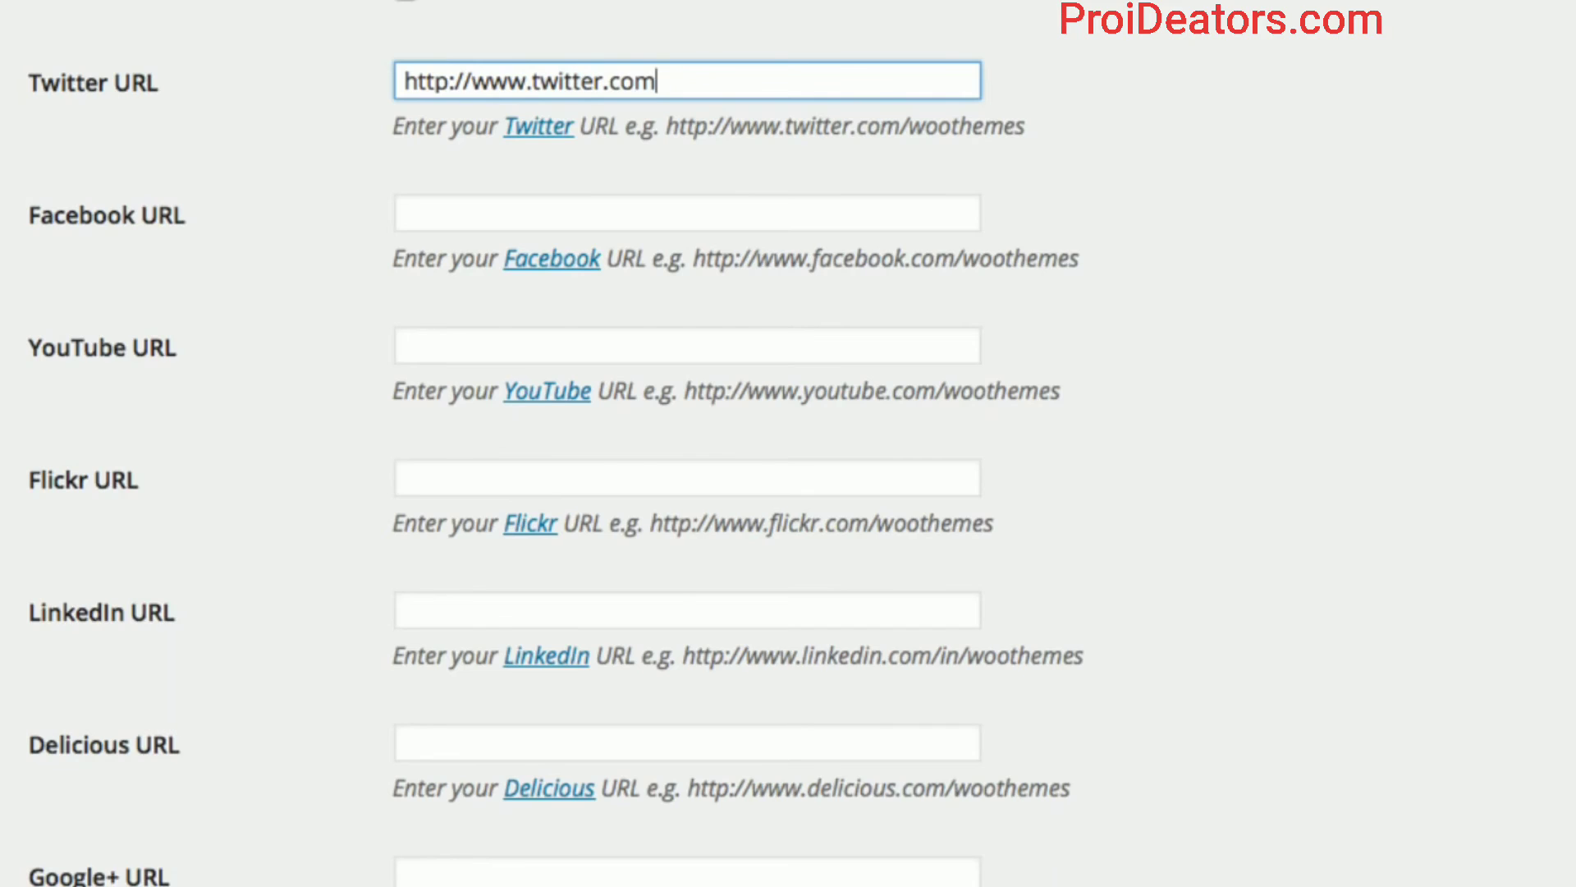
type("/johnludena")
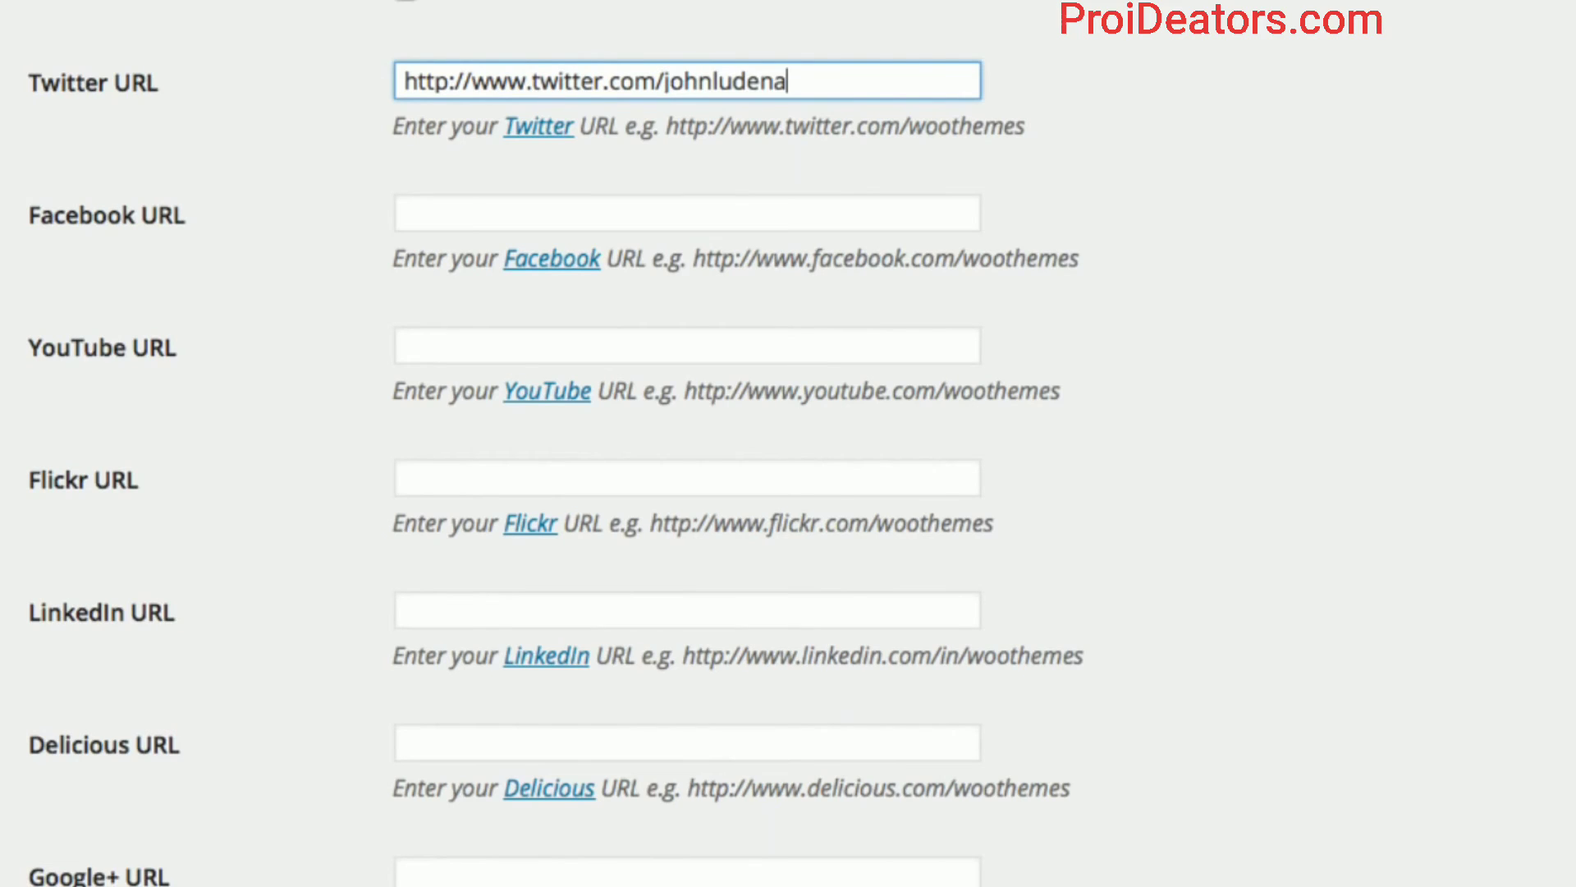
key("Tab")
type("http")
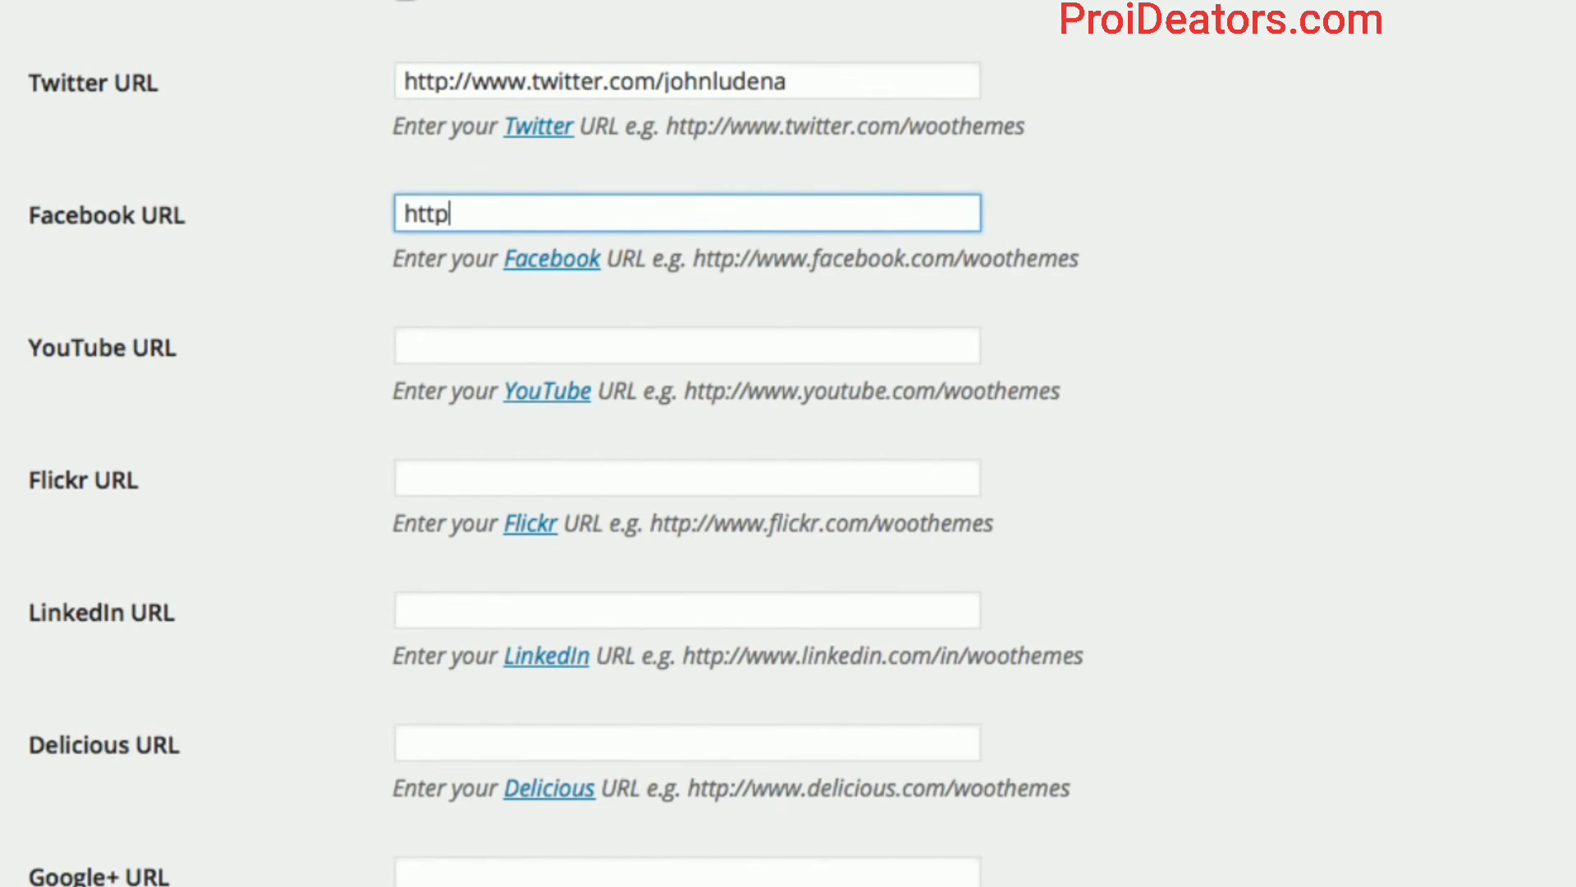
type("://www.facebook.com")
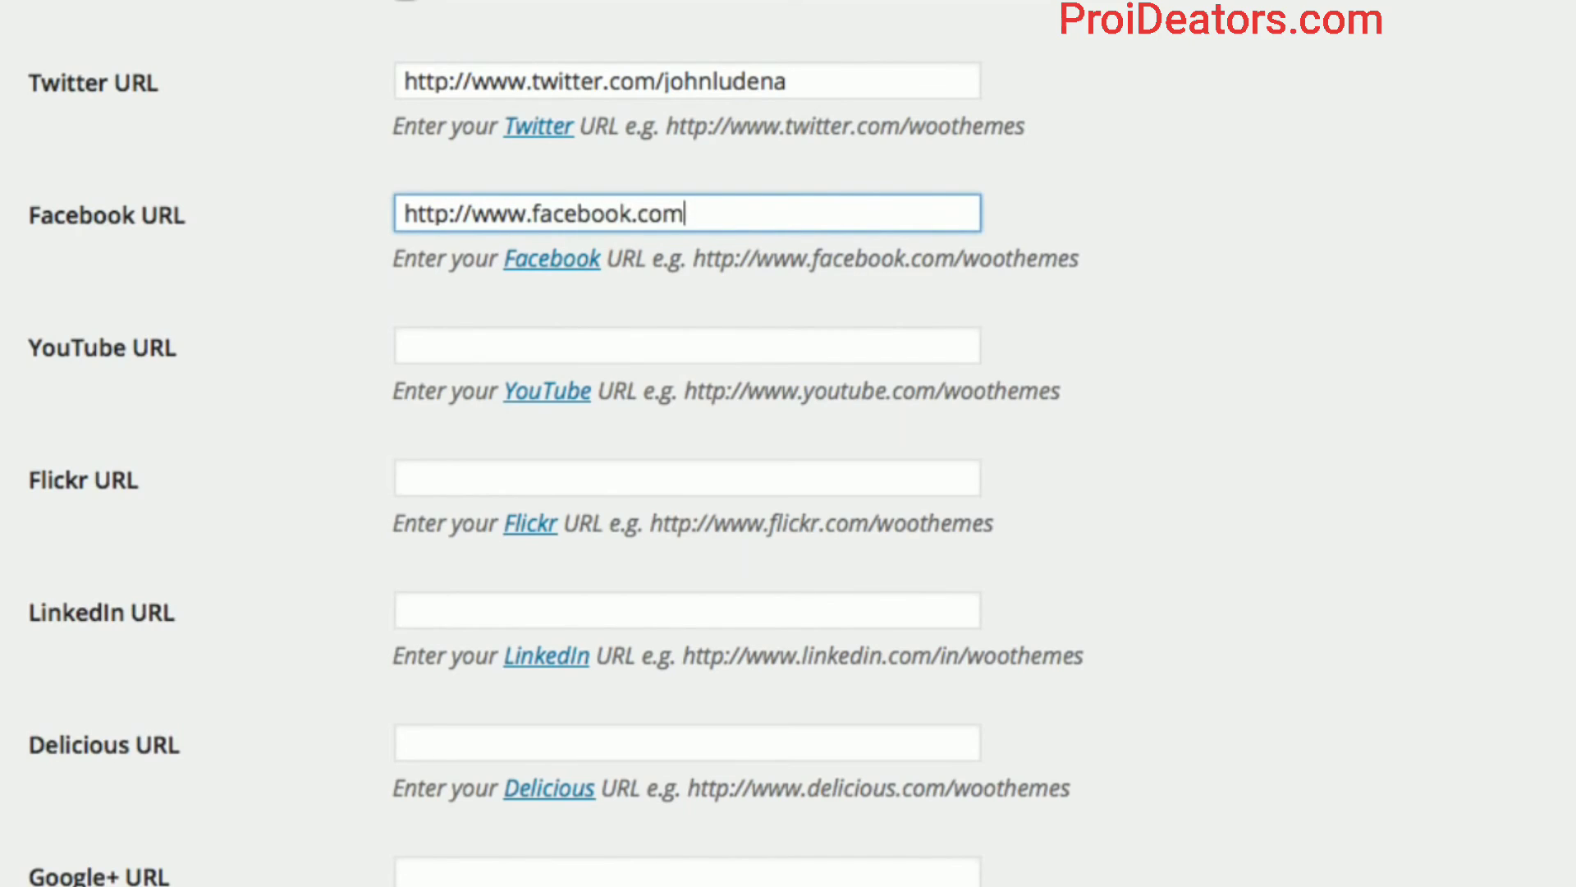
type("/johnludena")
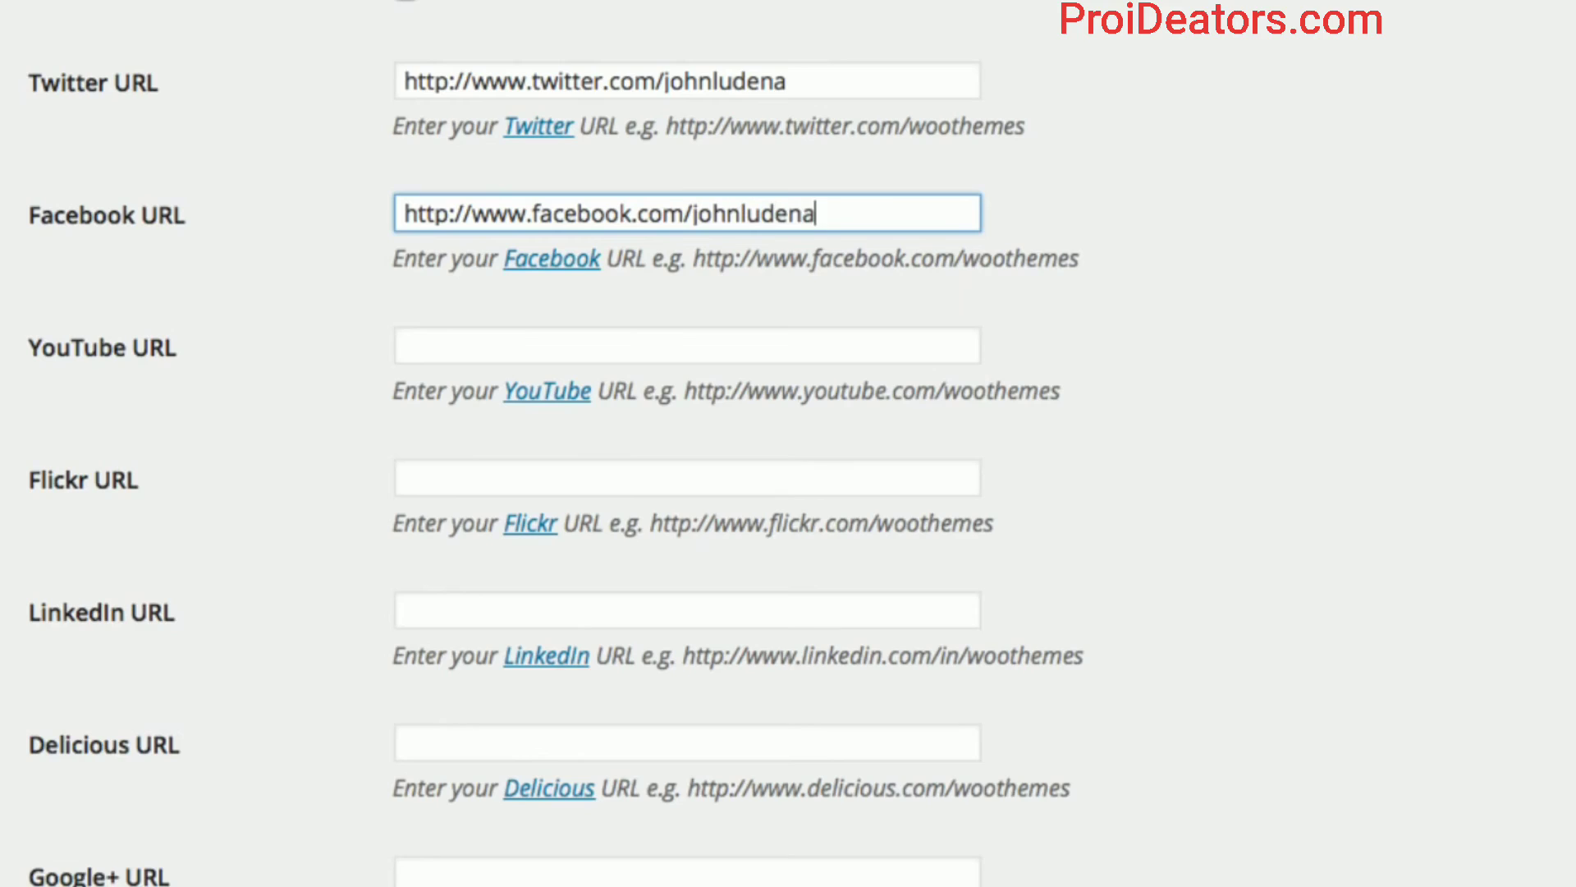
key("Tab")
type("http:")
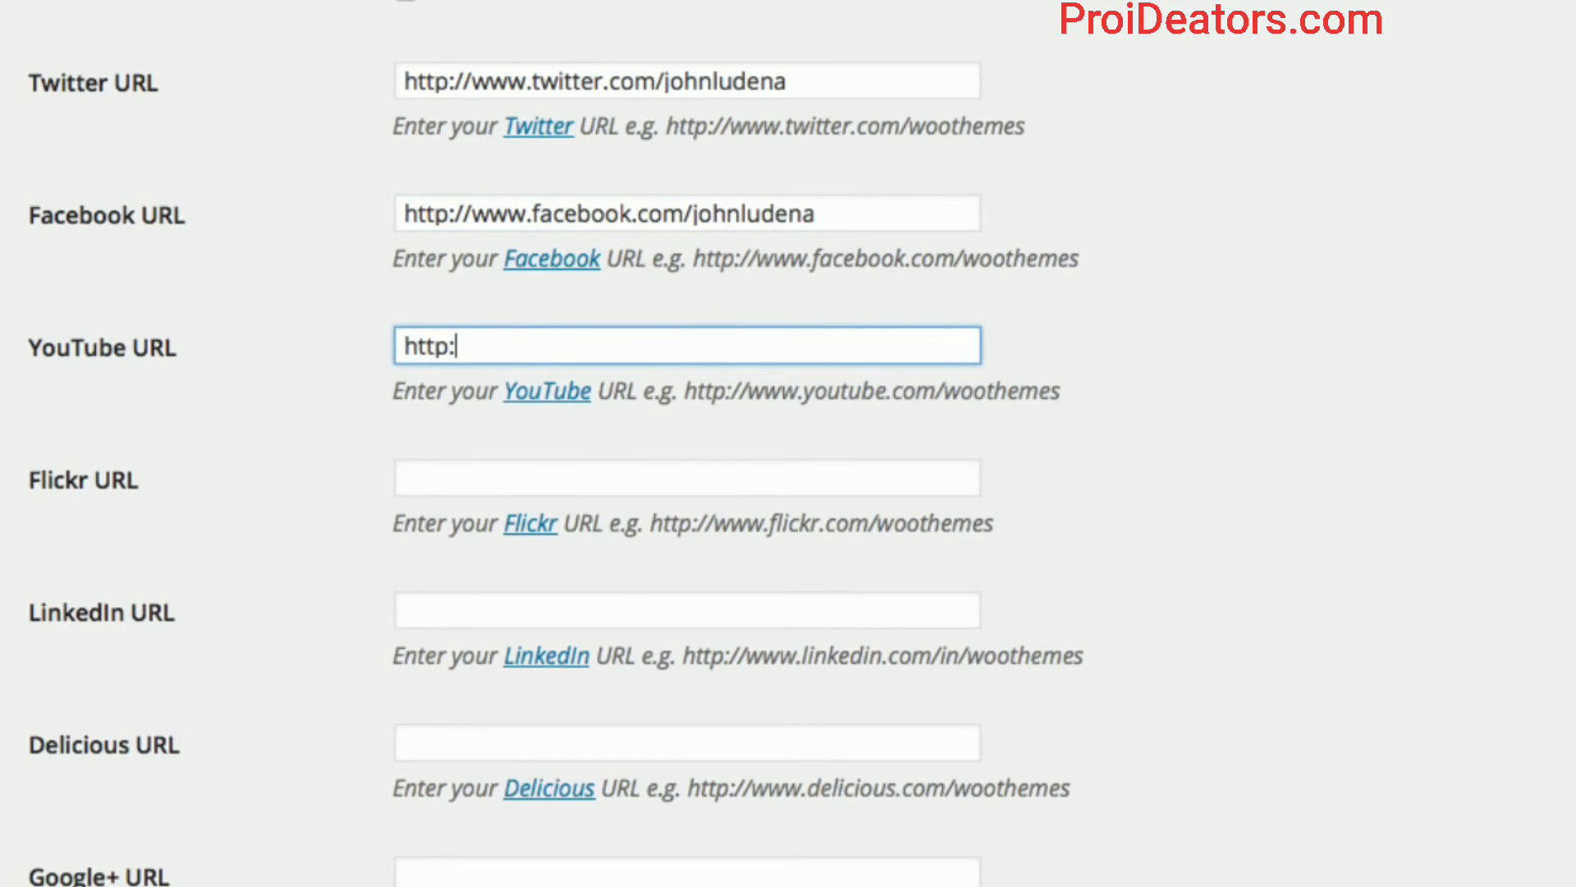
type("//www.you")
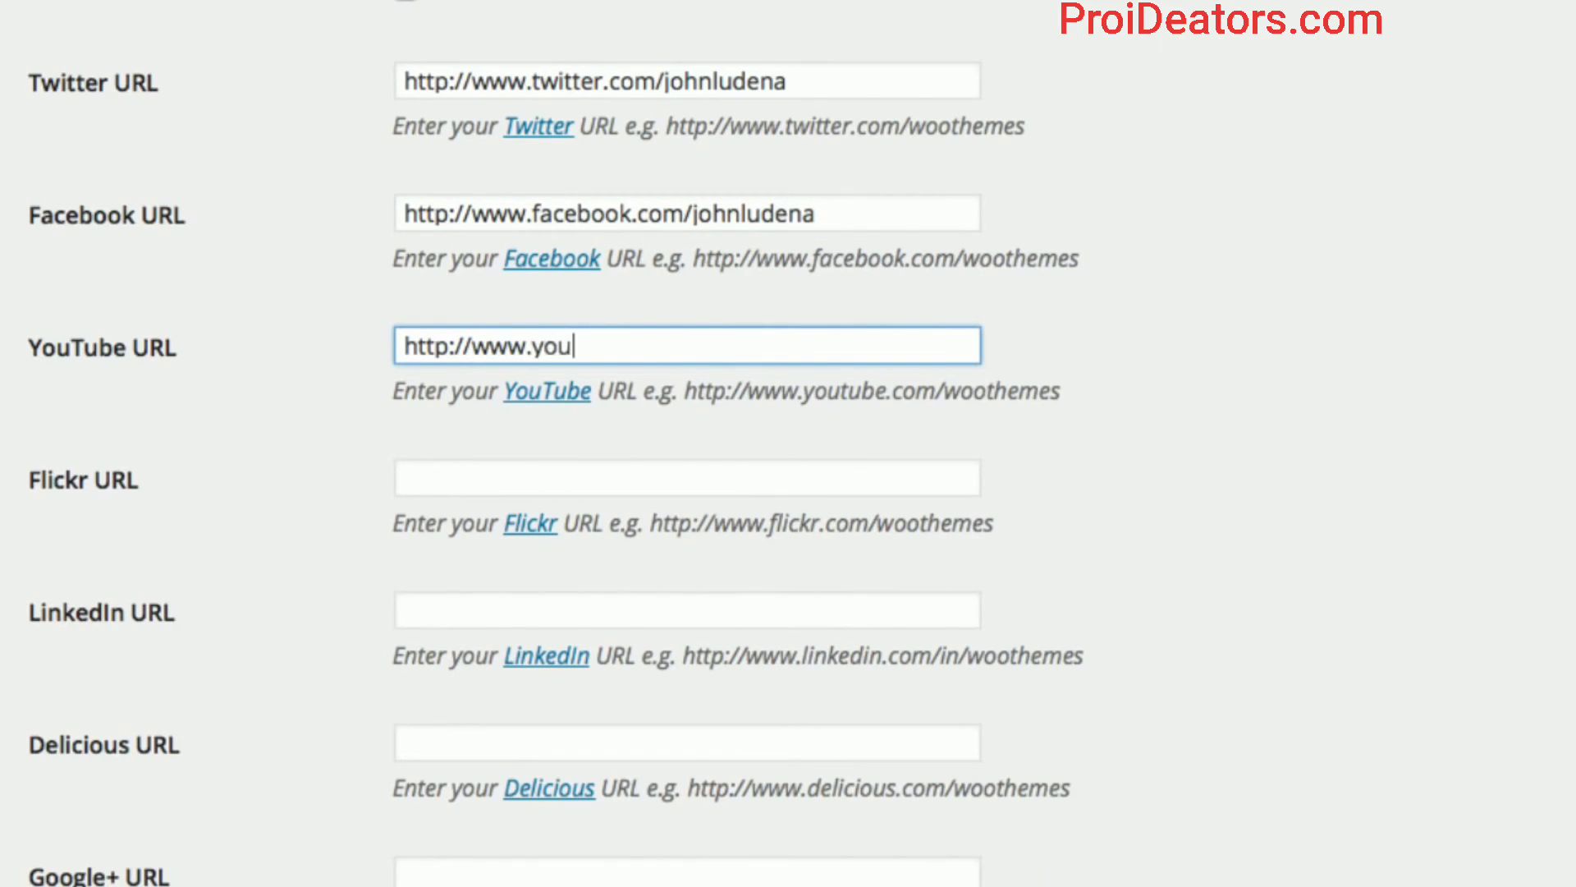
key("BackSpace")
key("BackSpace")
key("BackSpace")
type("youtube.com/johnlma")
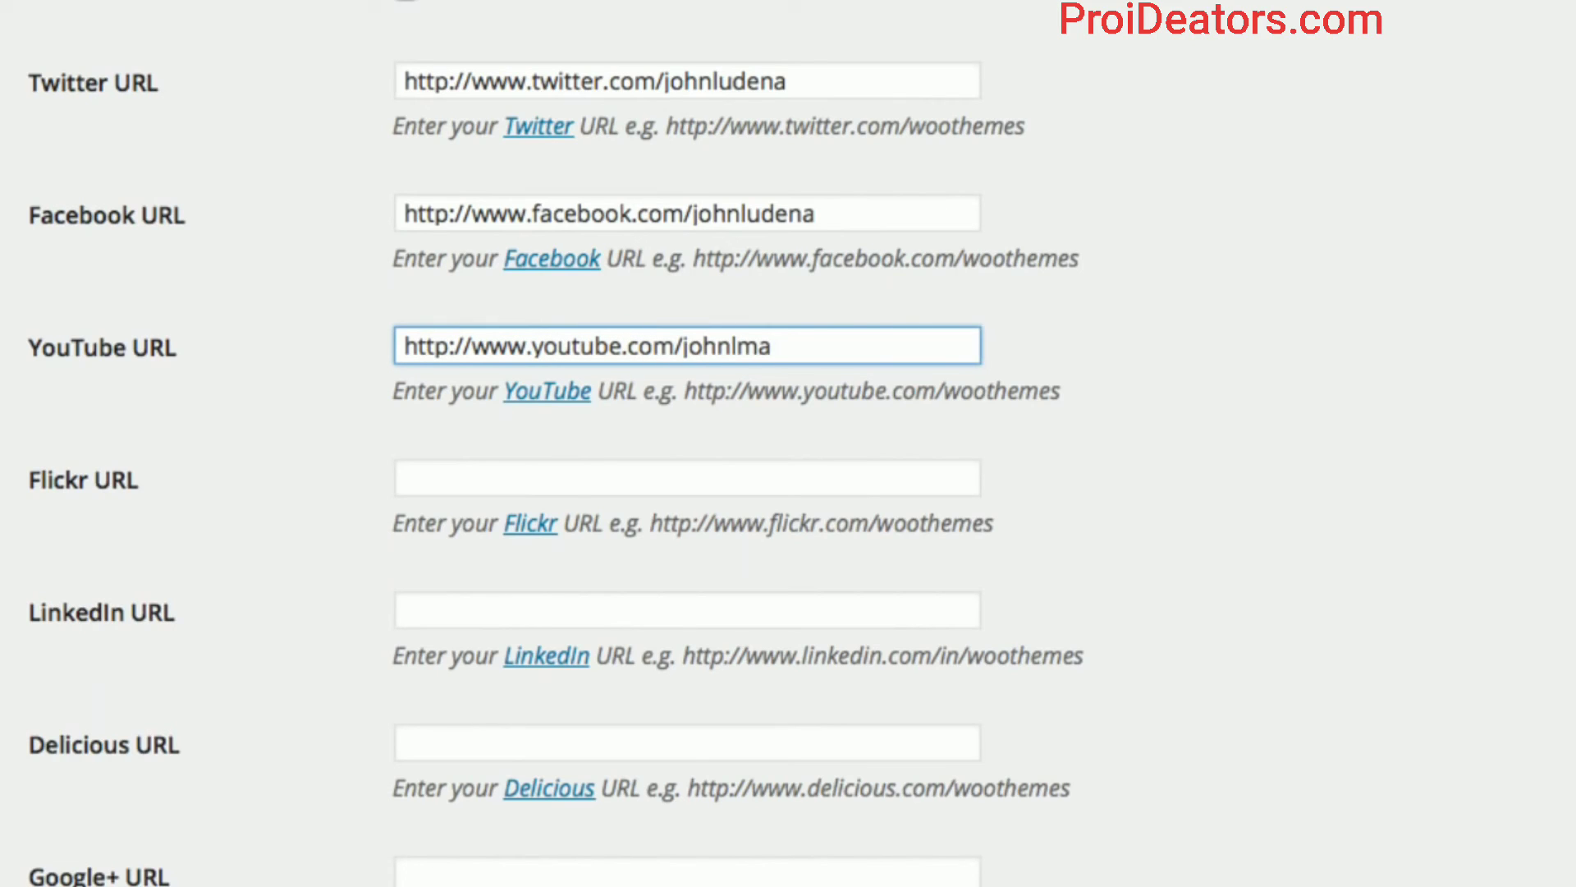
scroll(323, 632, "down", 3)
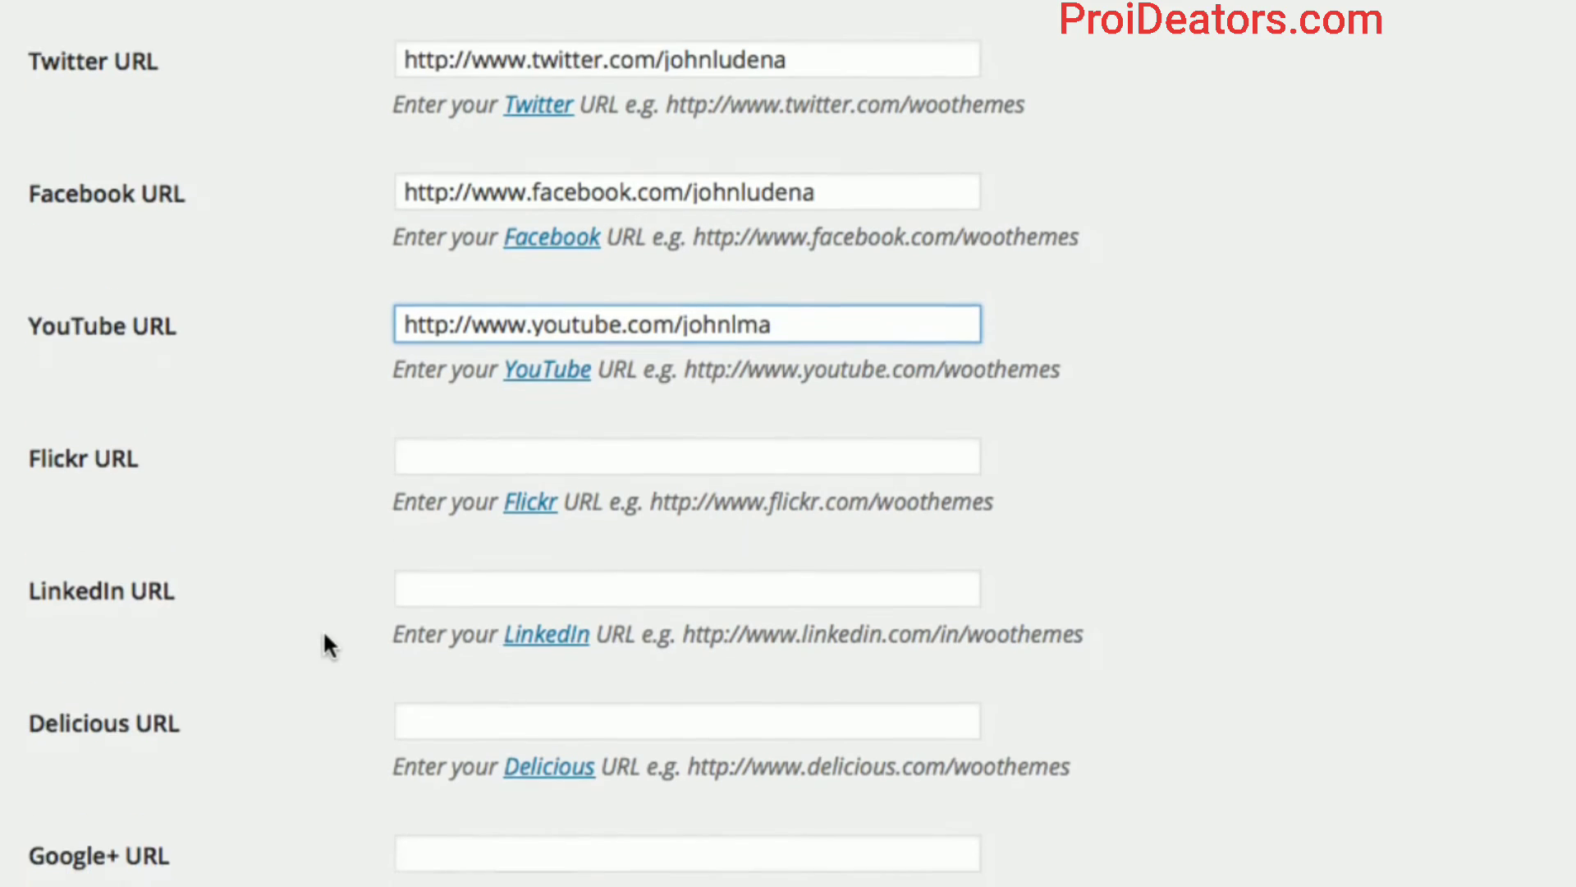
left_click(168, 816)
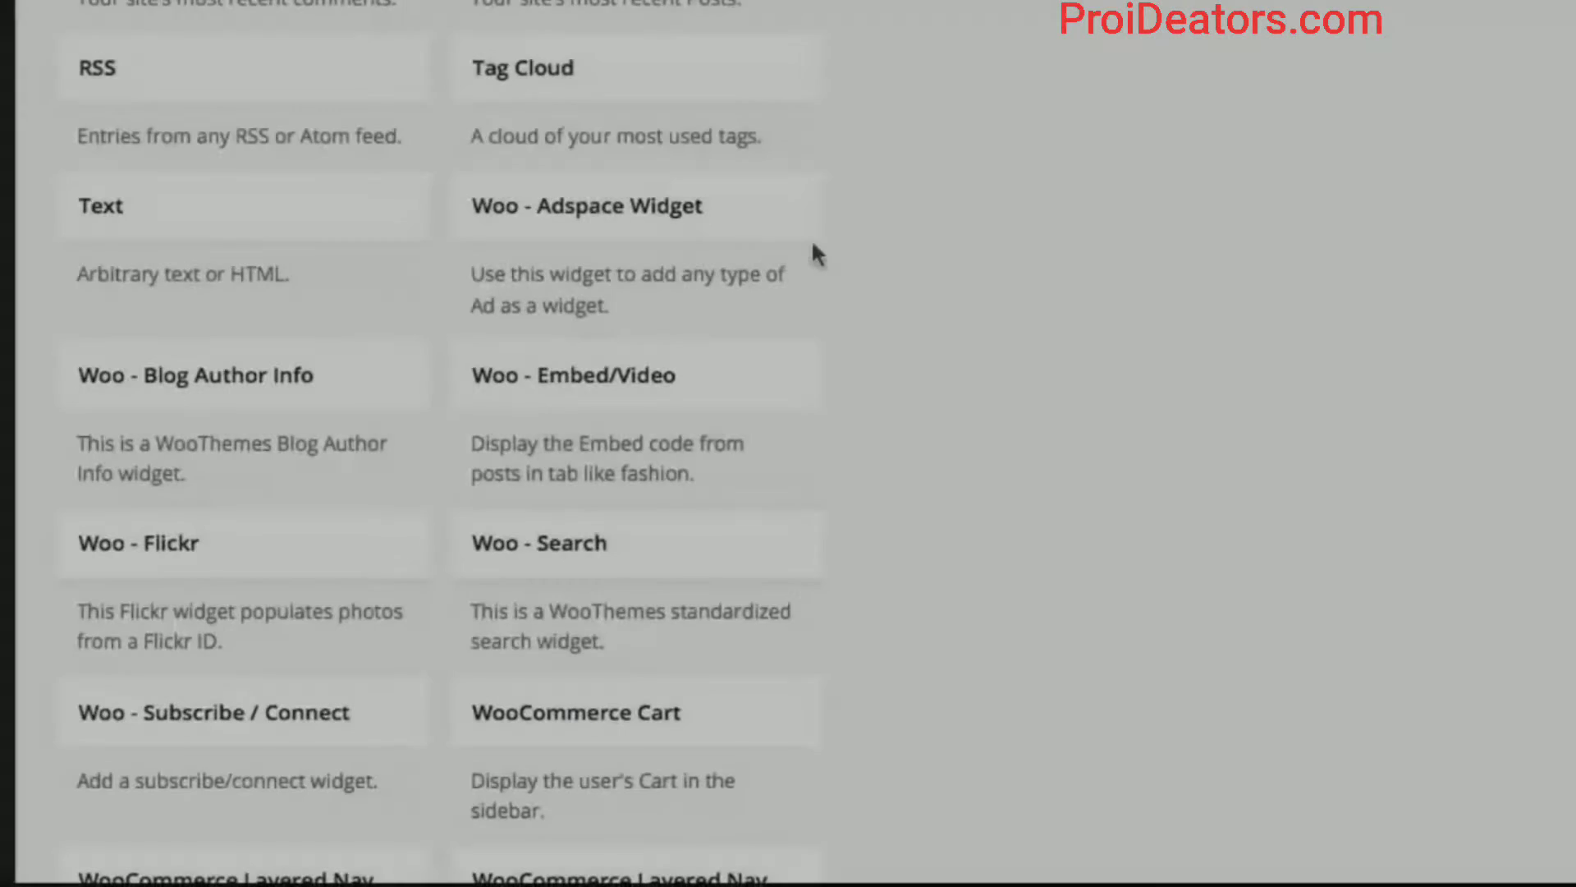
Drag the Woo - Subscribe / Connect widget into Footer 2, titled Subscribe.
scroll(710, 493, "down", 3)
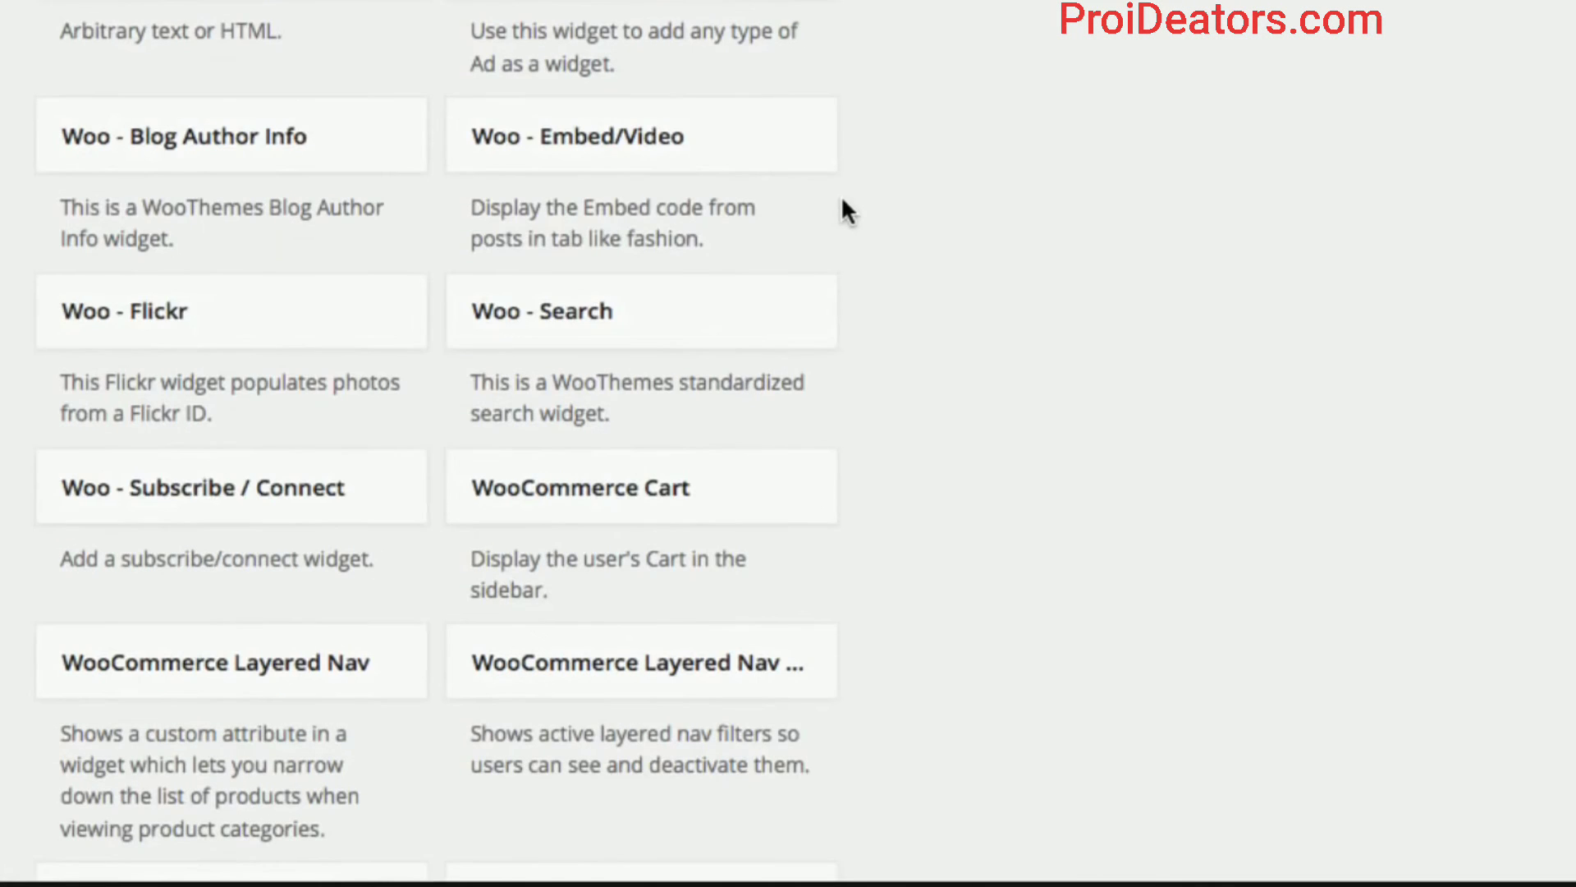
scroll(846, 208, "down", 2)
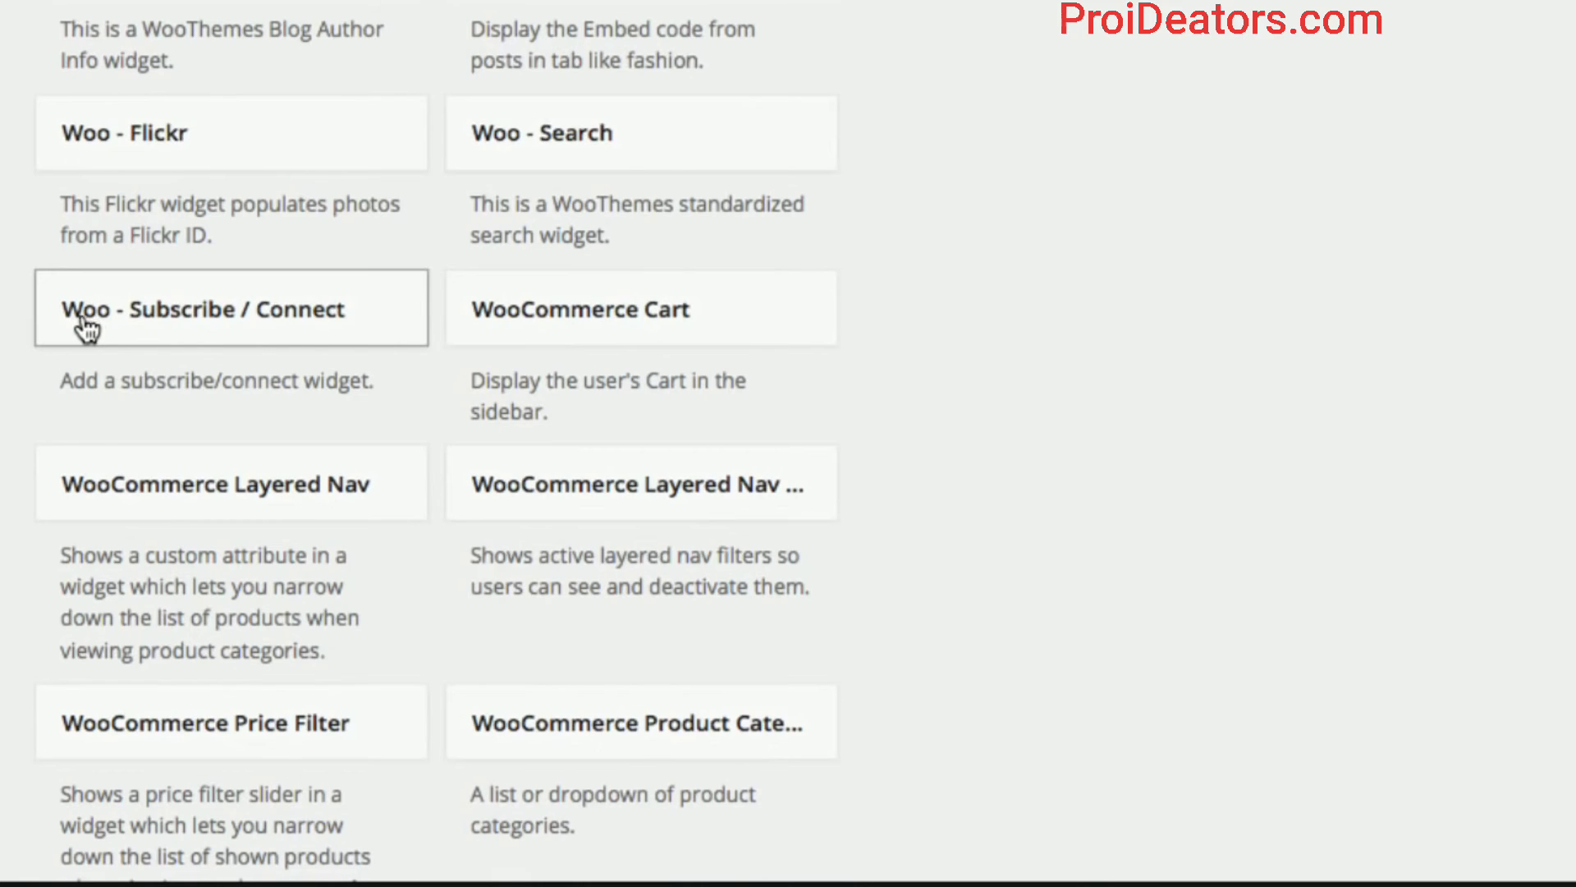
left_click_drag(89, 318, 837, 556)
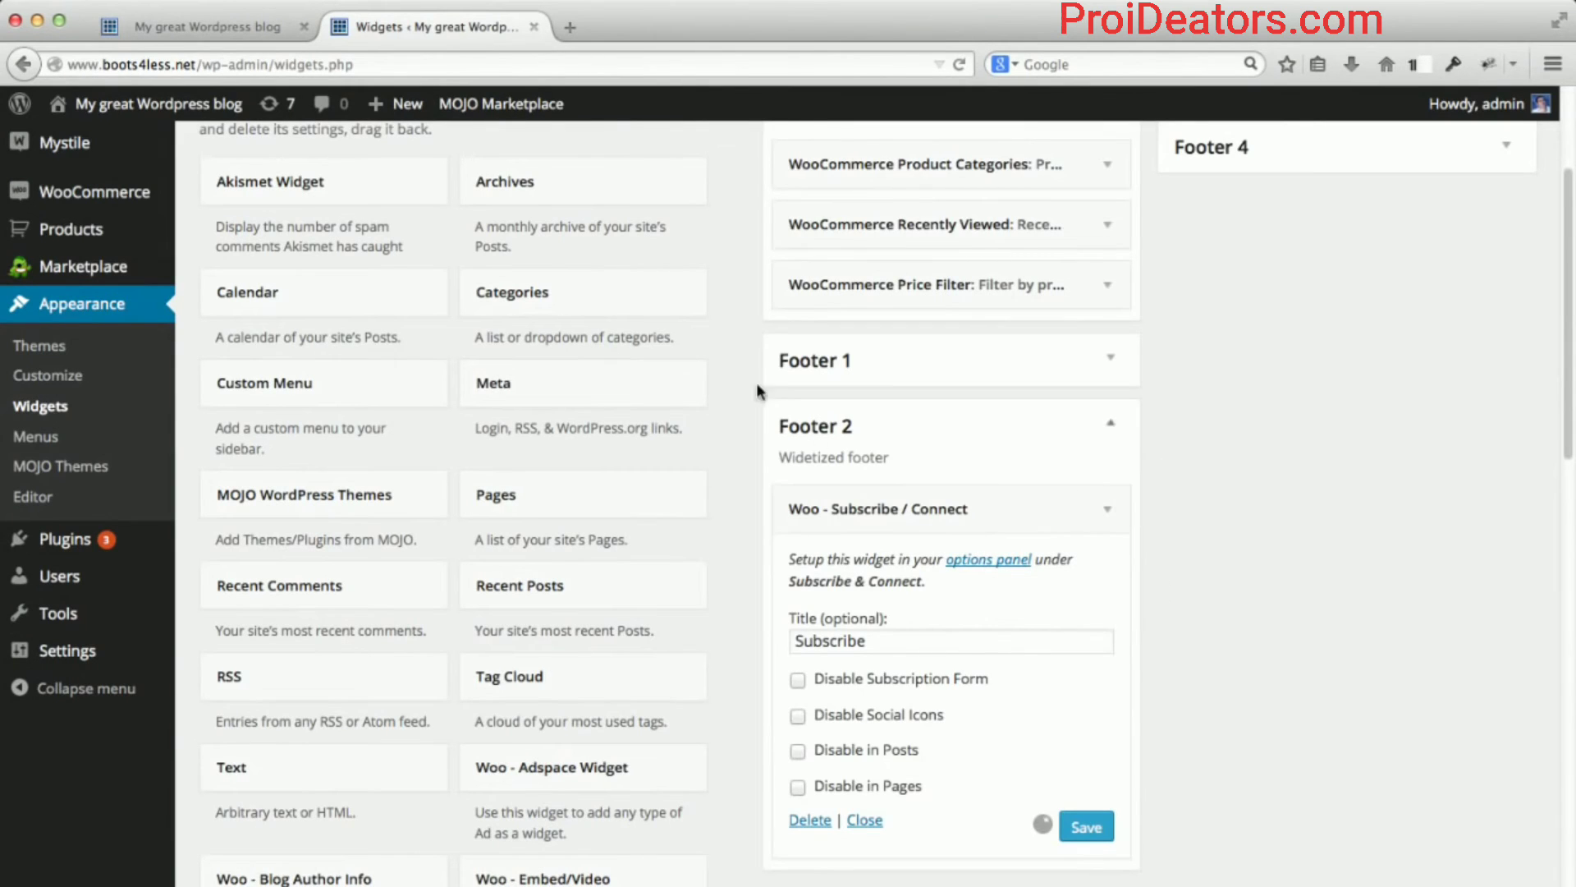
Reload the storefront, check the footer's Subscribe icons, and follow the YouTube link.
left_click(239, 25)
left_click(220, 63)
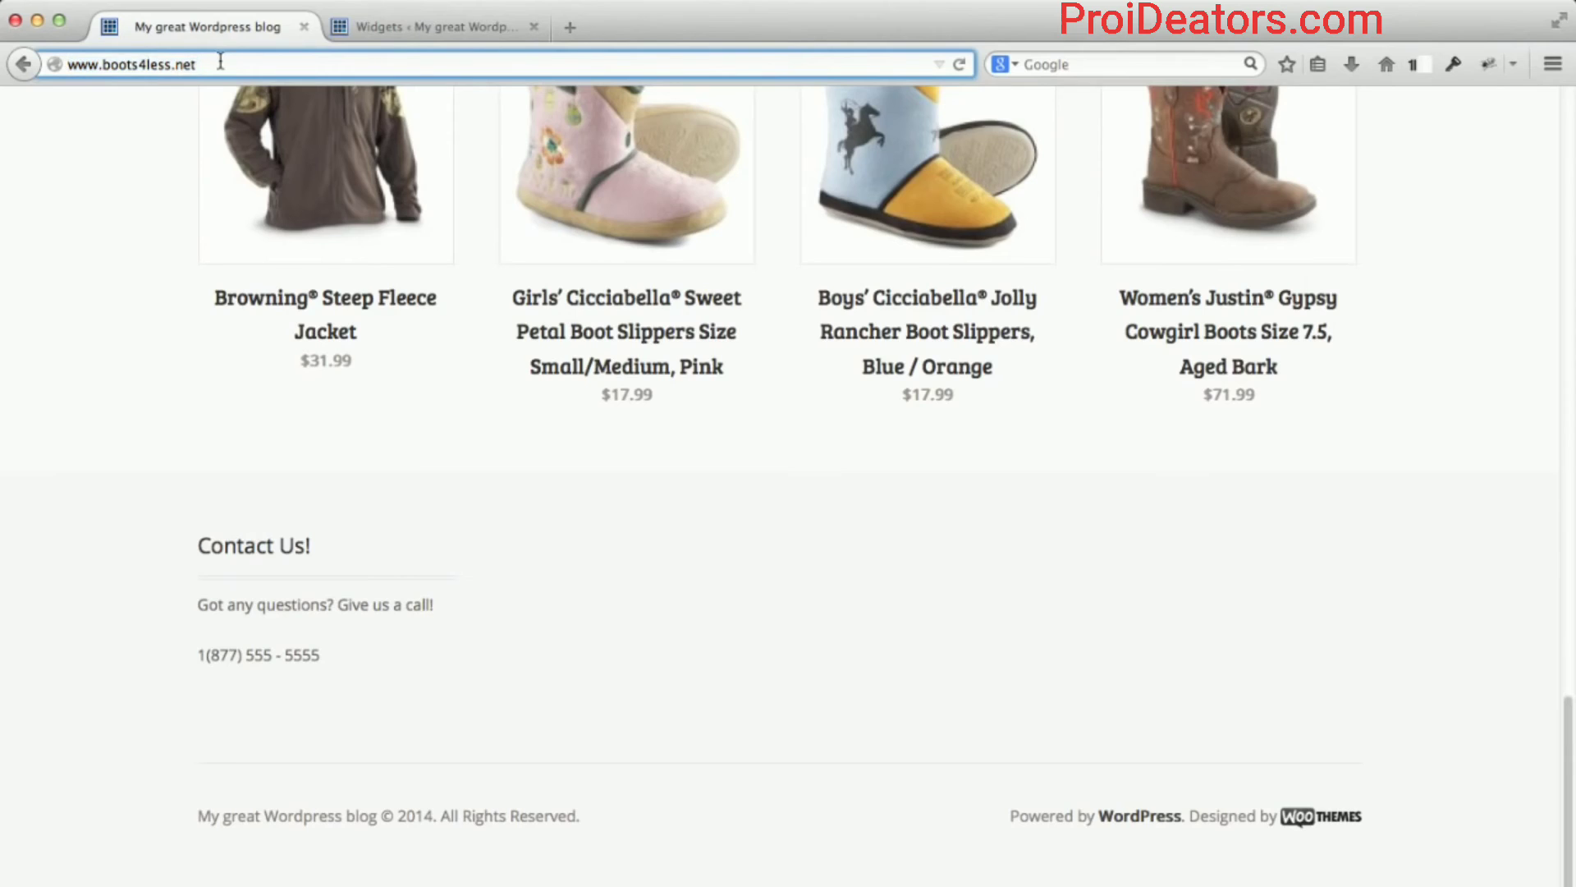
key("Return")
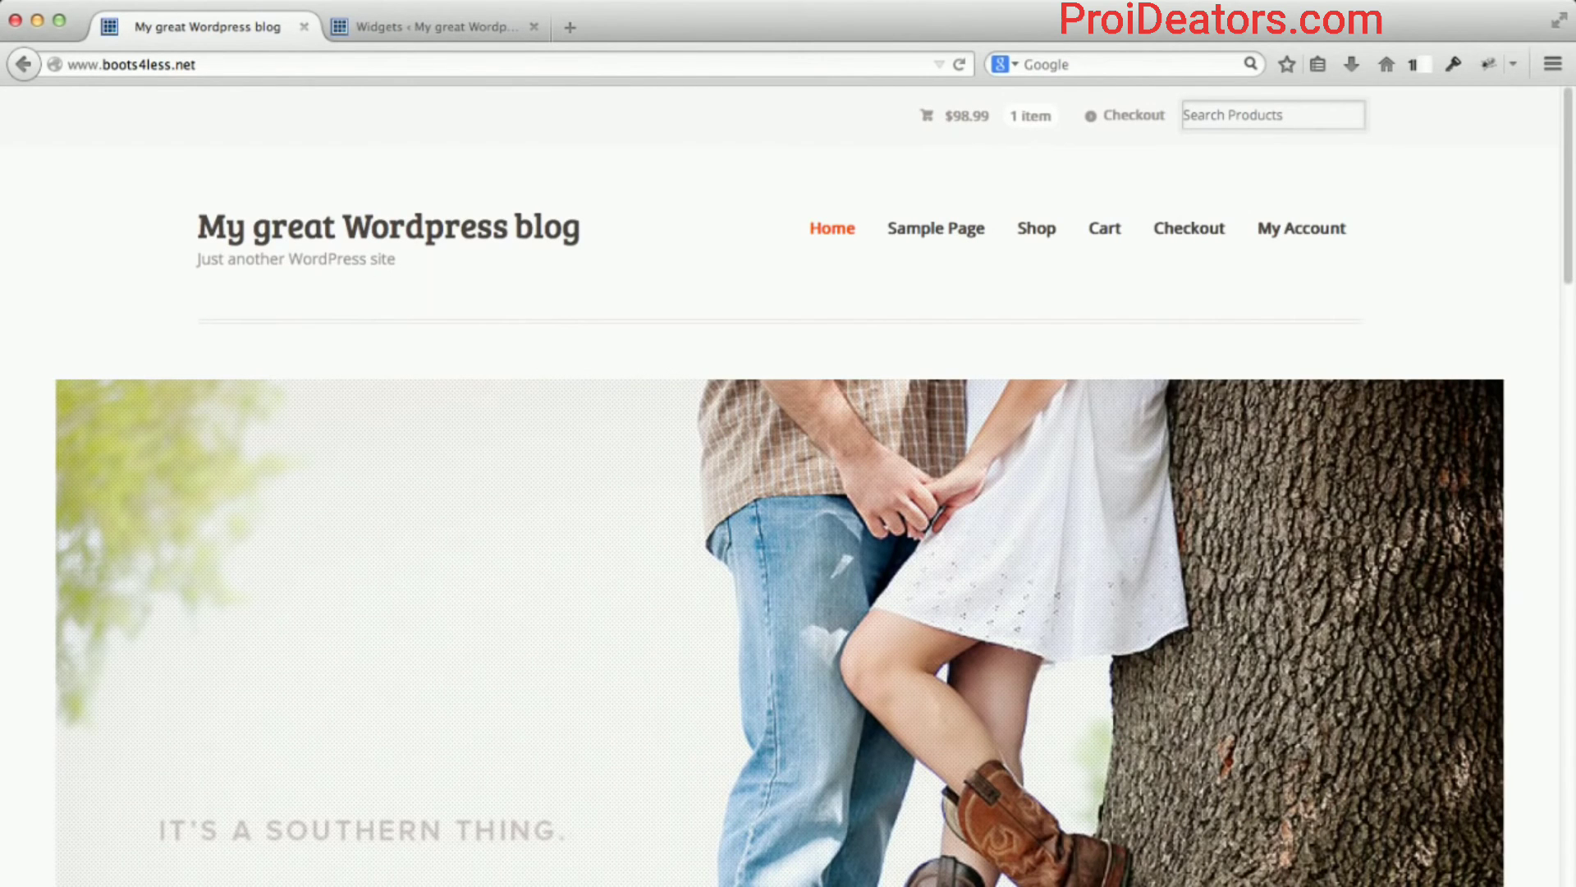
scroll(408, 447, "down", 15)
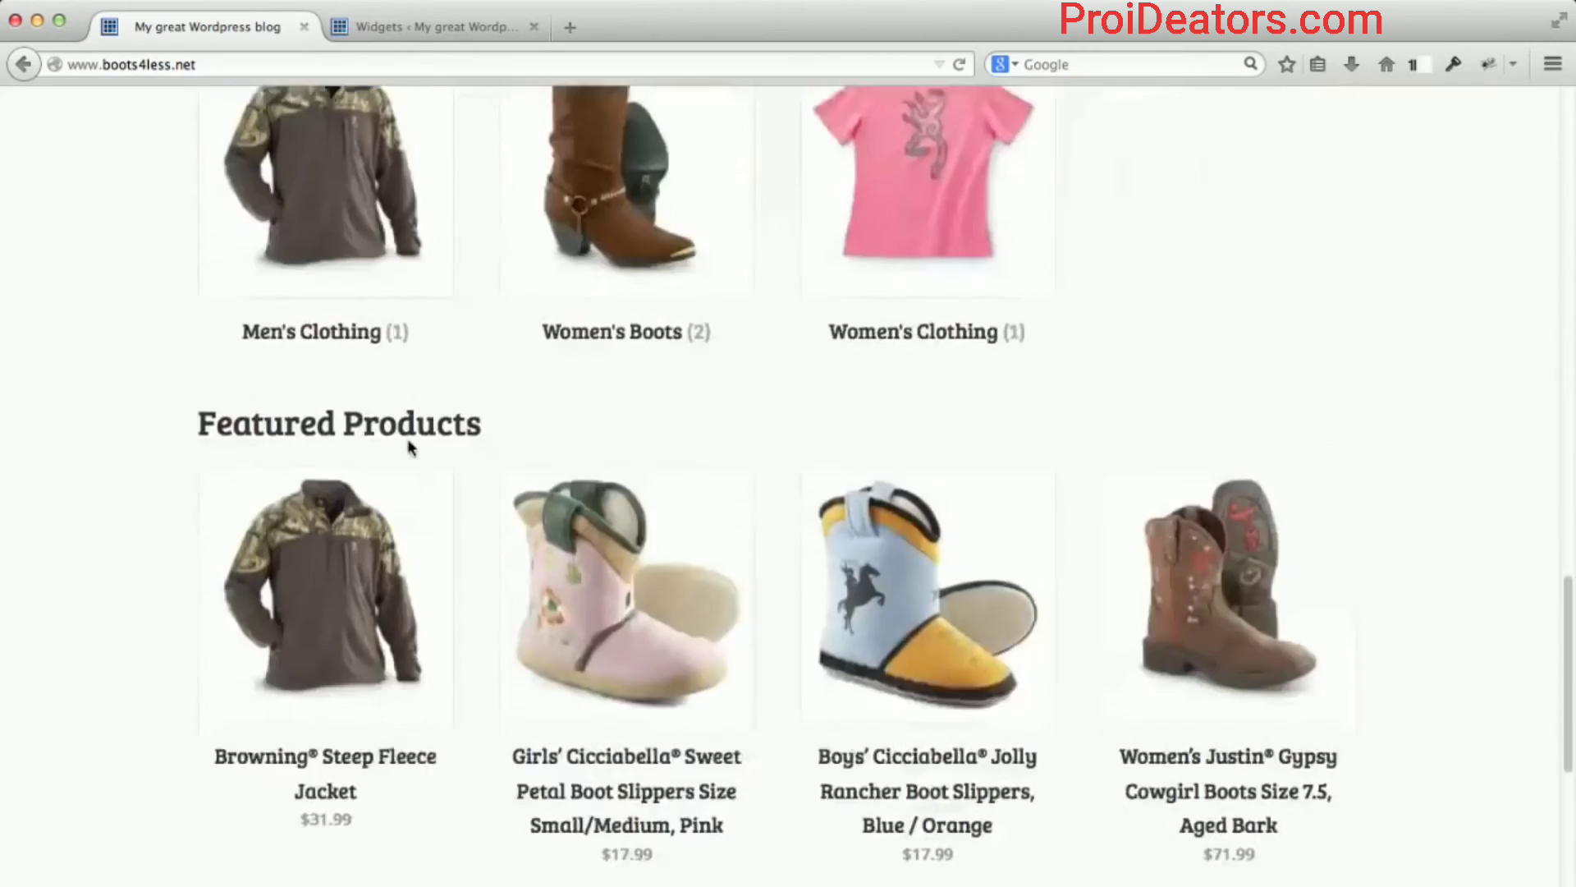
scroll(410, 447, "down", 5)
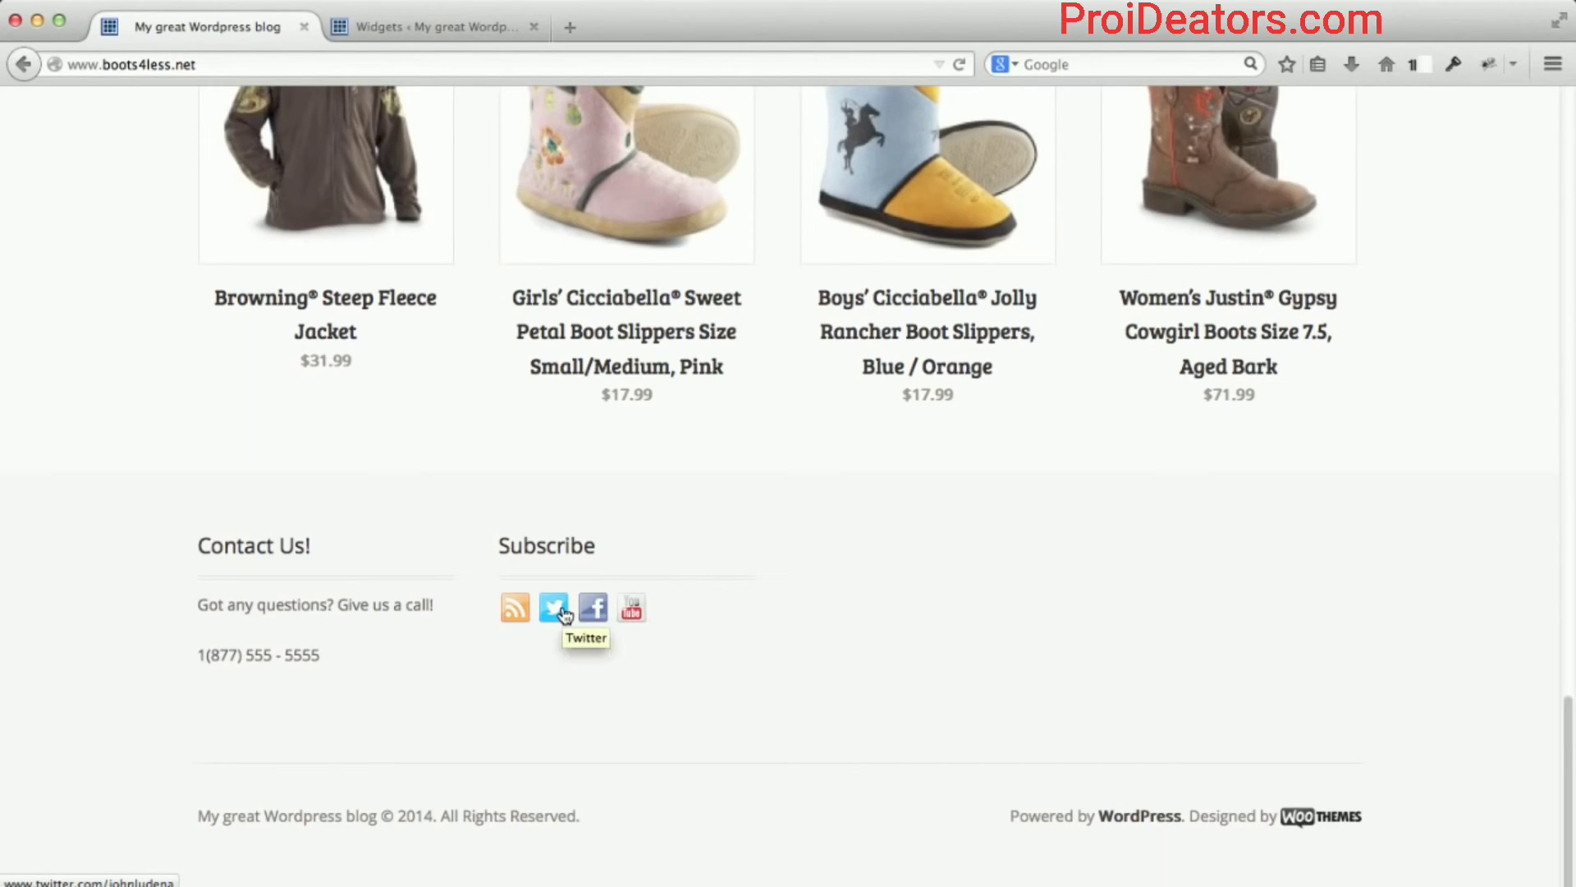
left_click(633, 614)
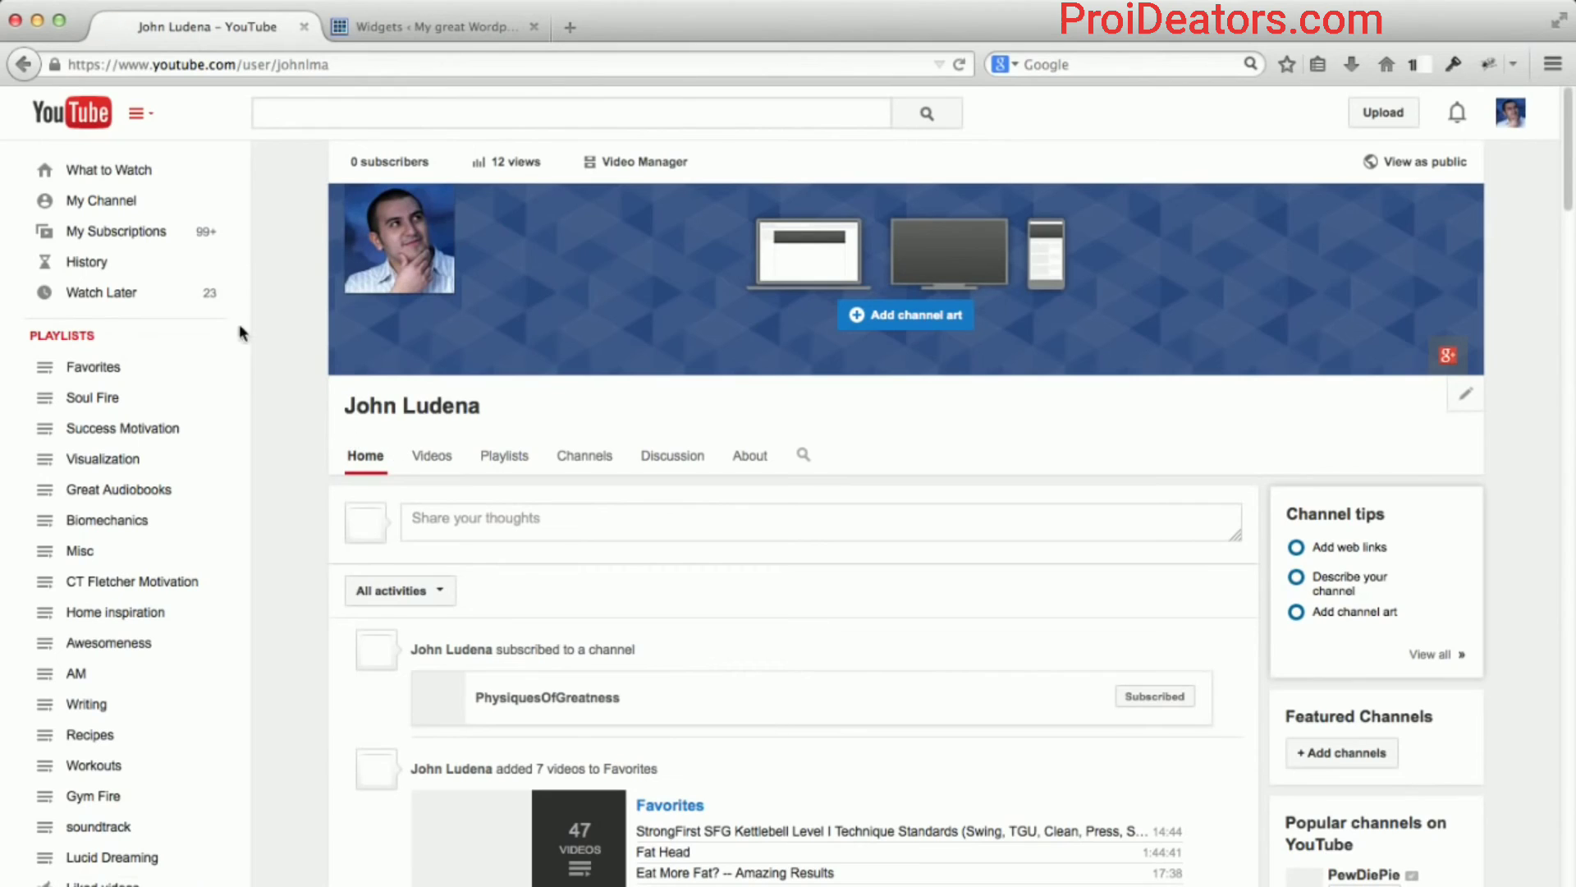
left_click(24, 65)
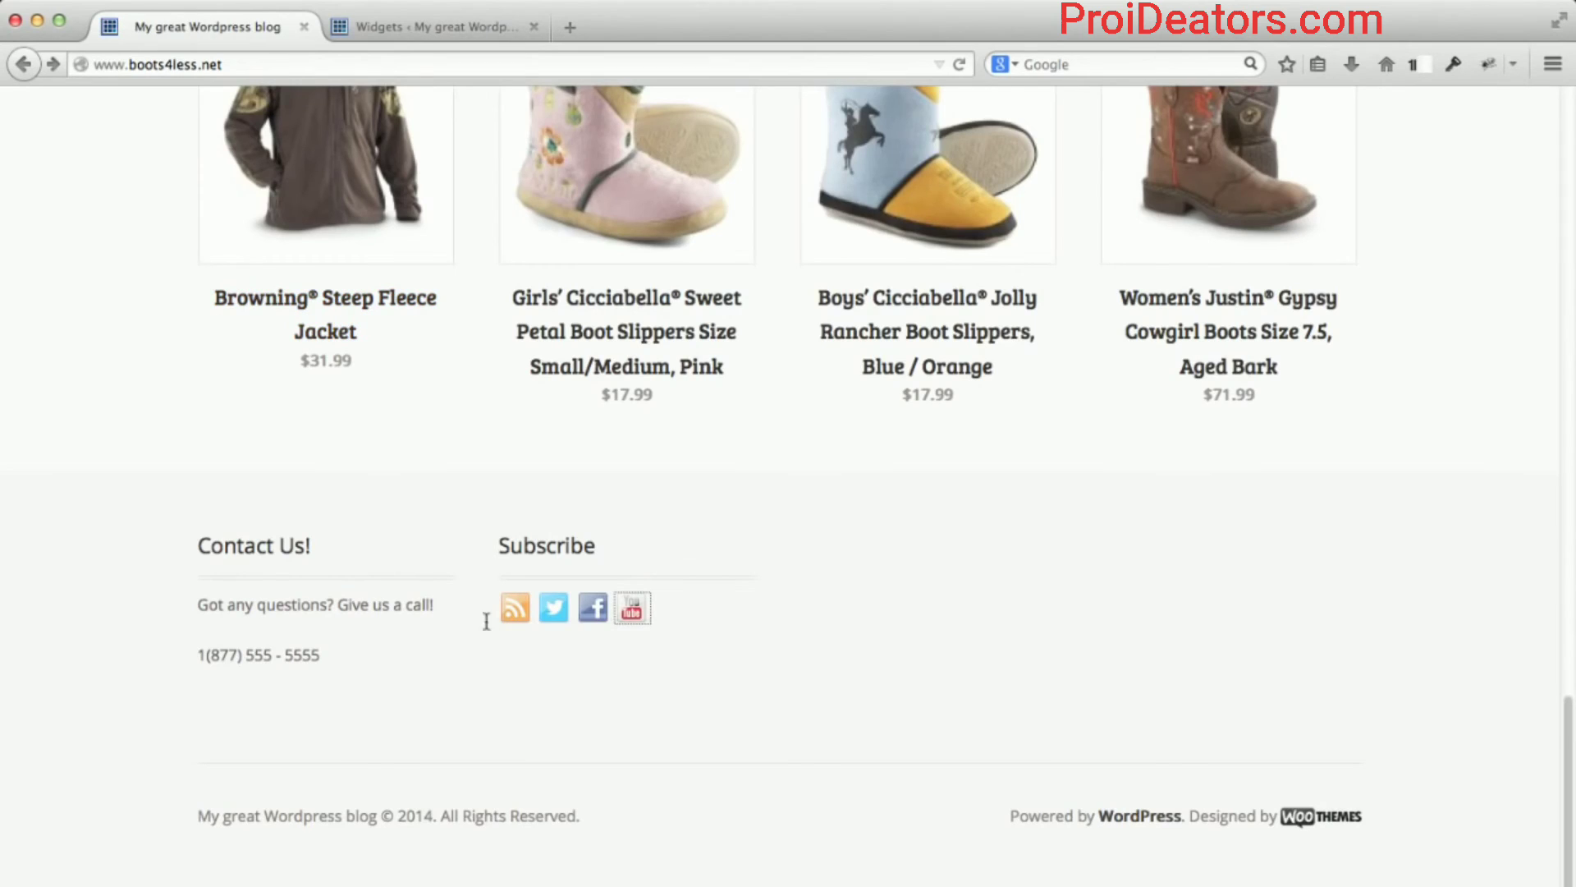
left_click(550, 614)
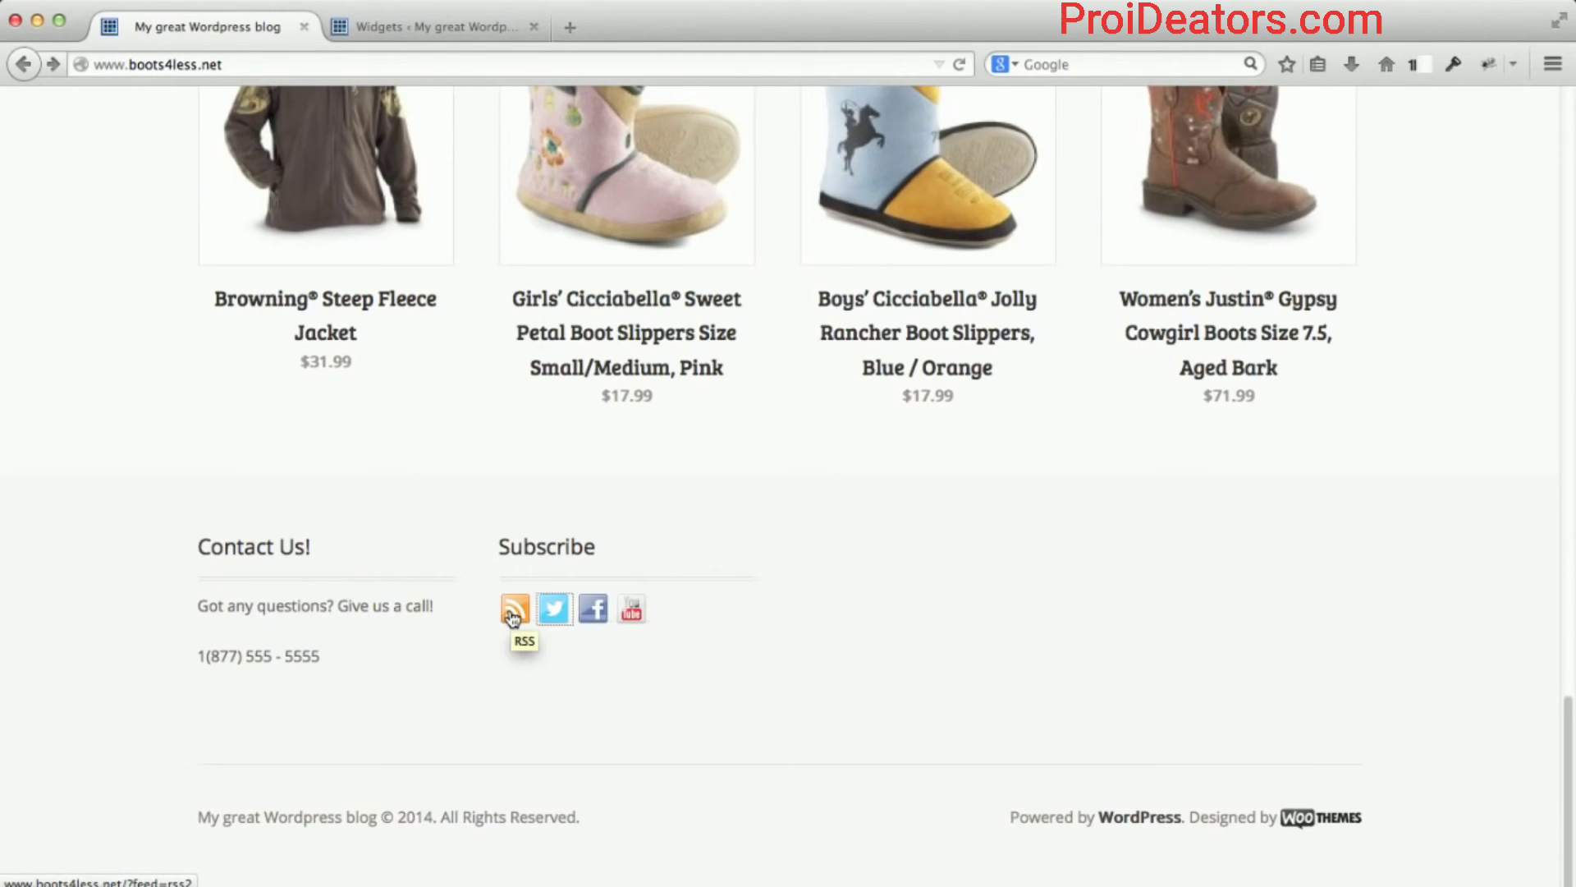
left_click(513, 616)
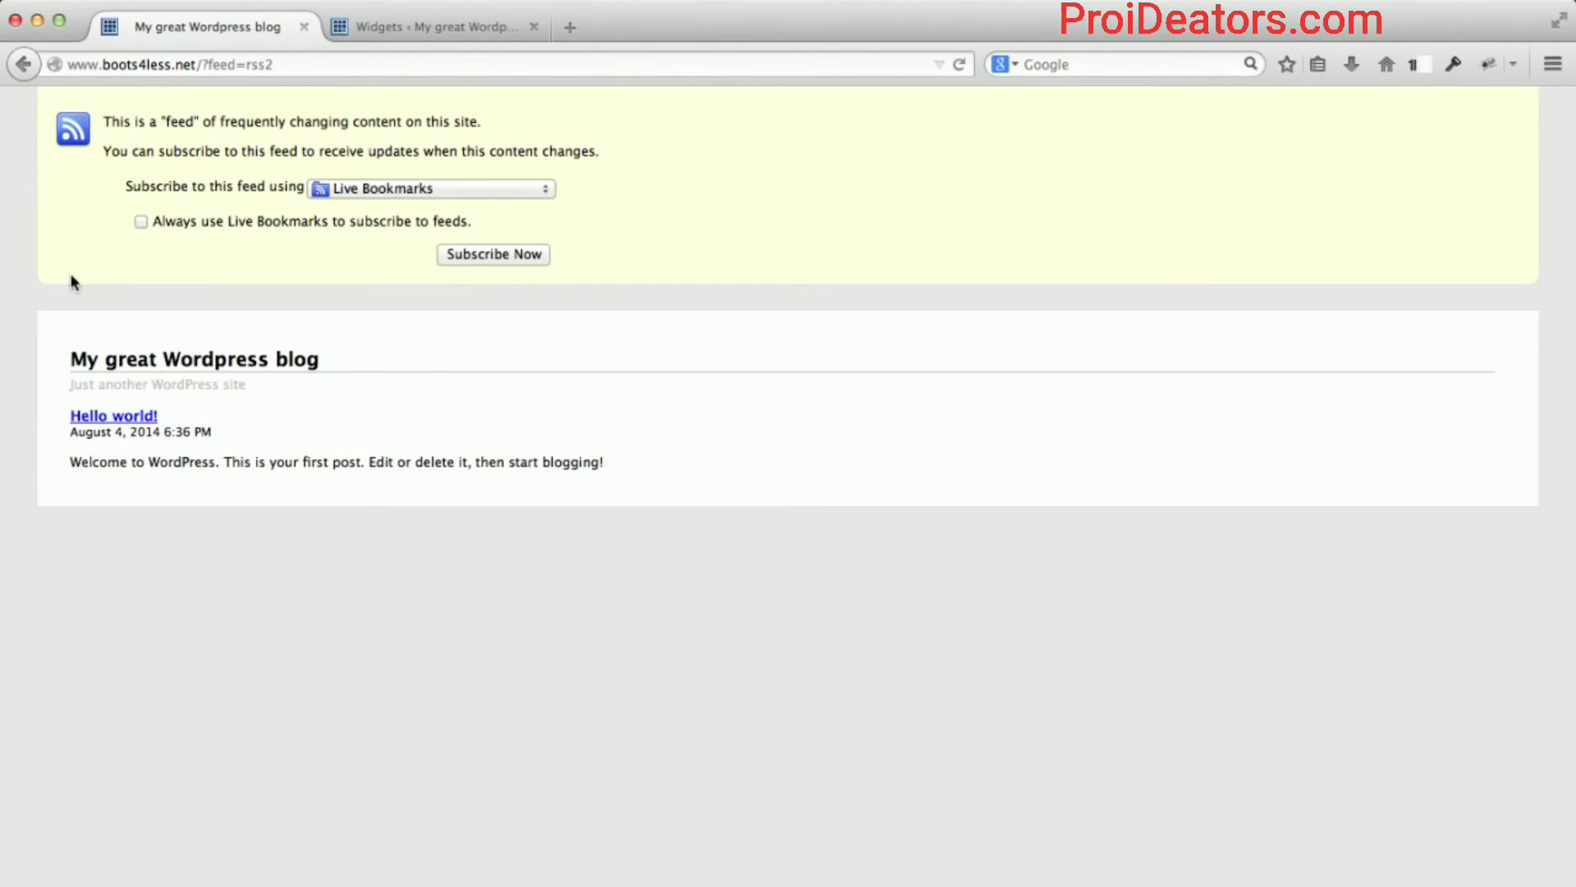
left_click(23, 65)
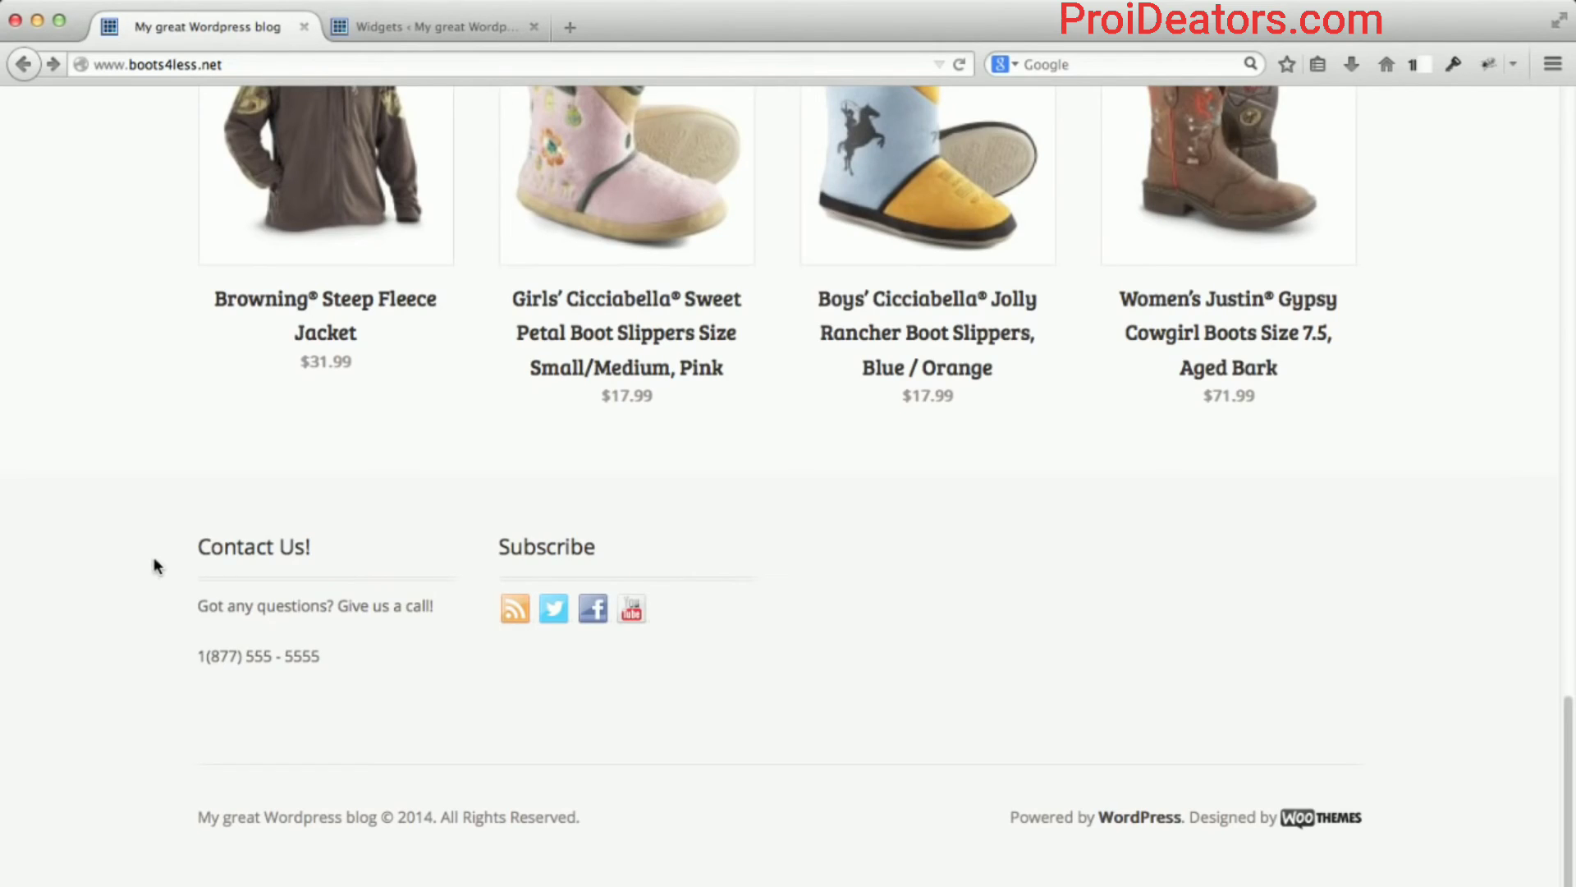
scroll(150, 558, "up", 10)
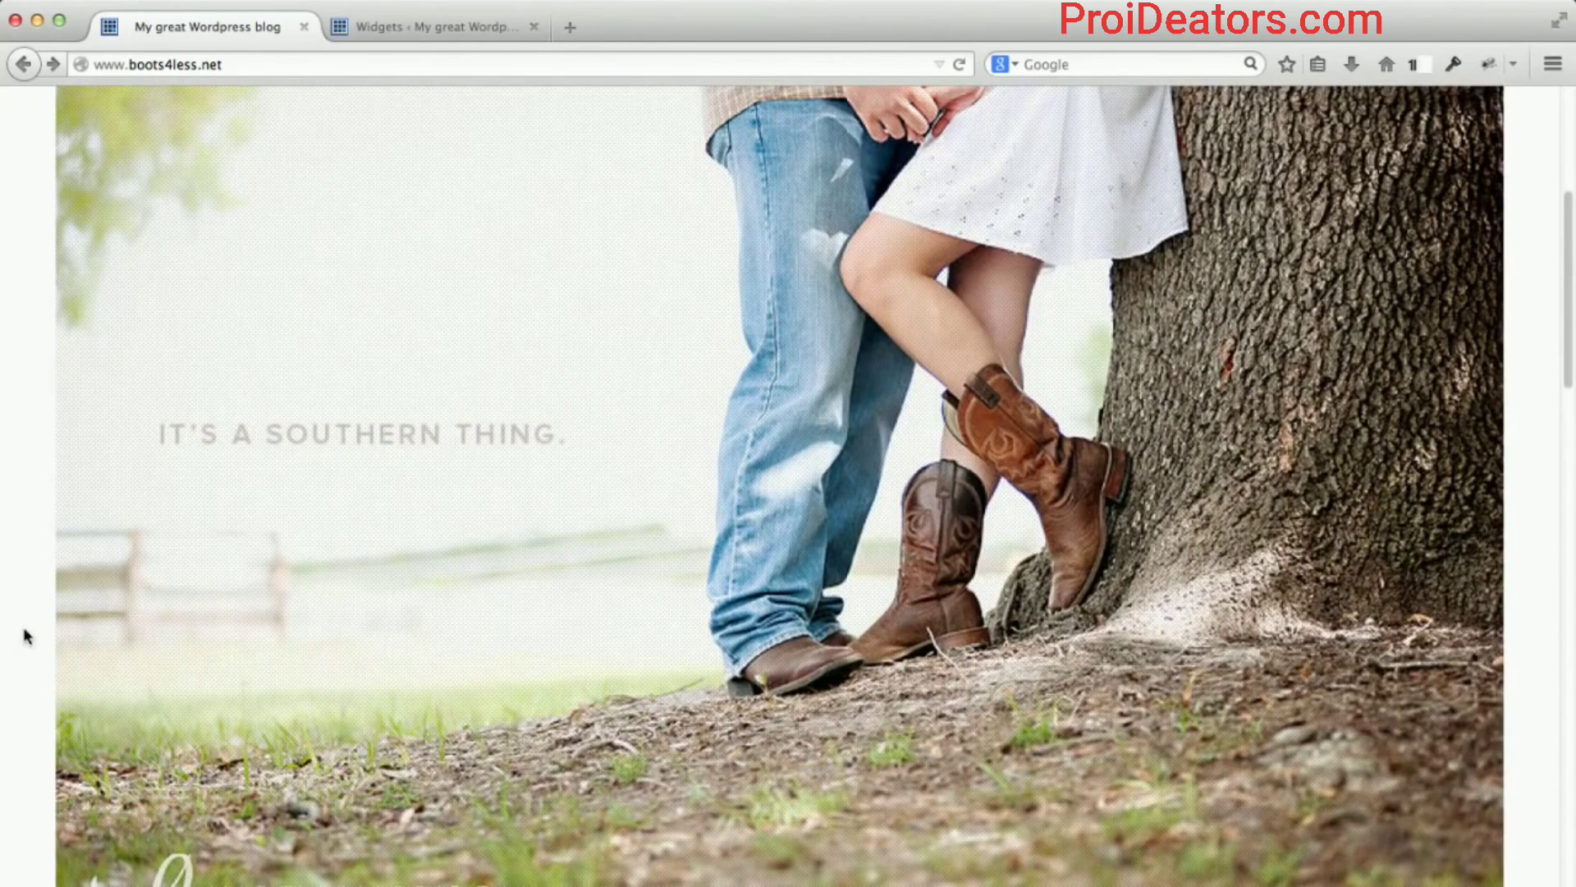
scroll(10, 554, "up", 5)
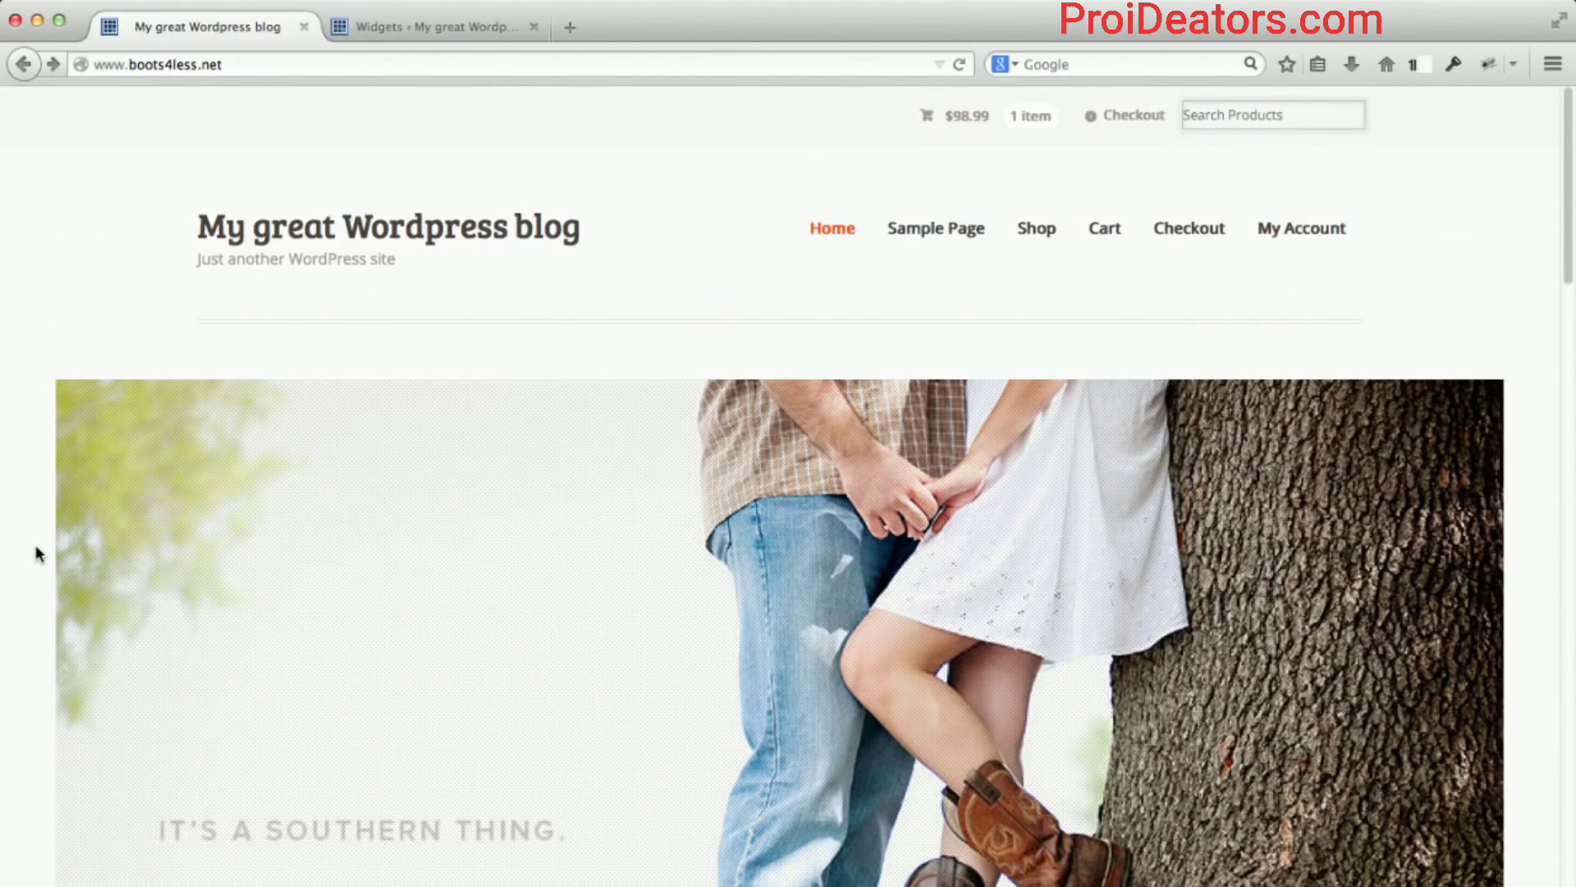
key("F12")
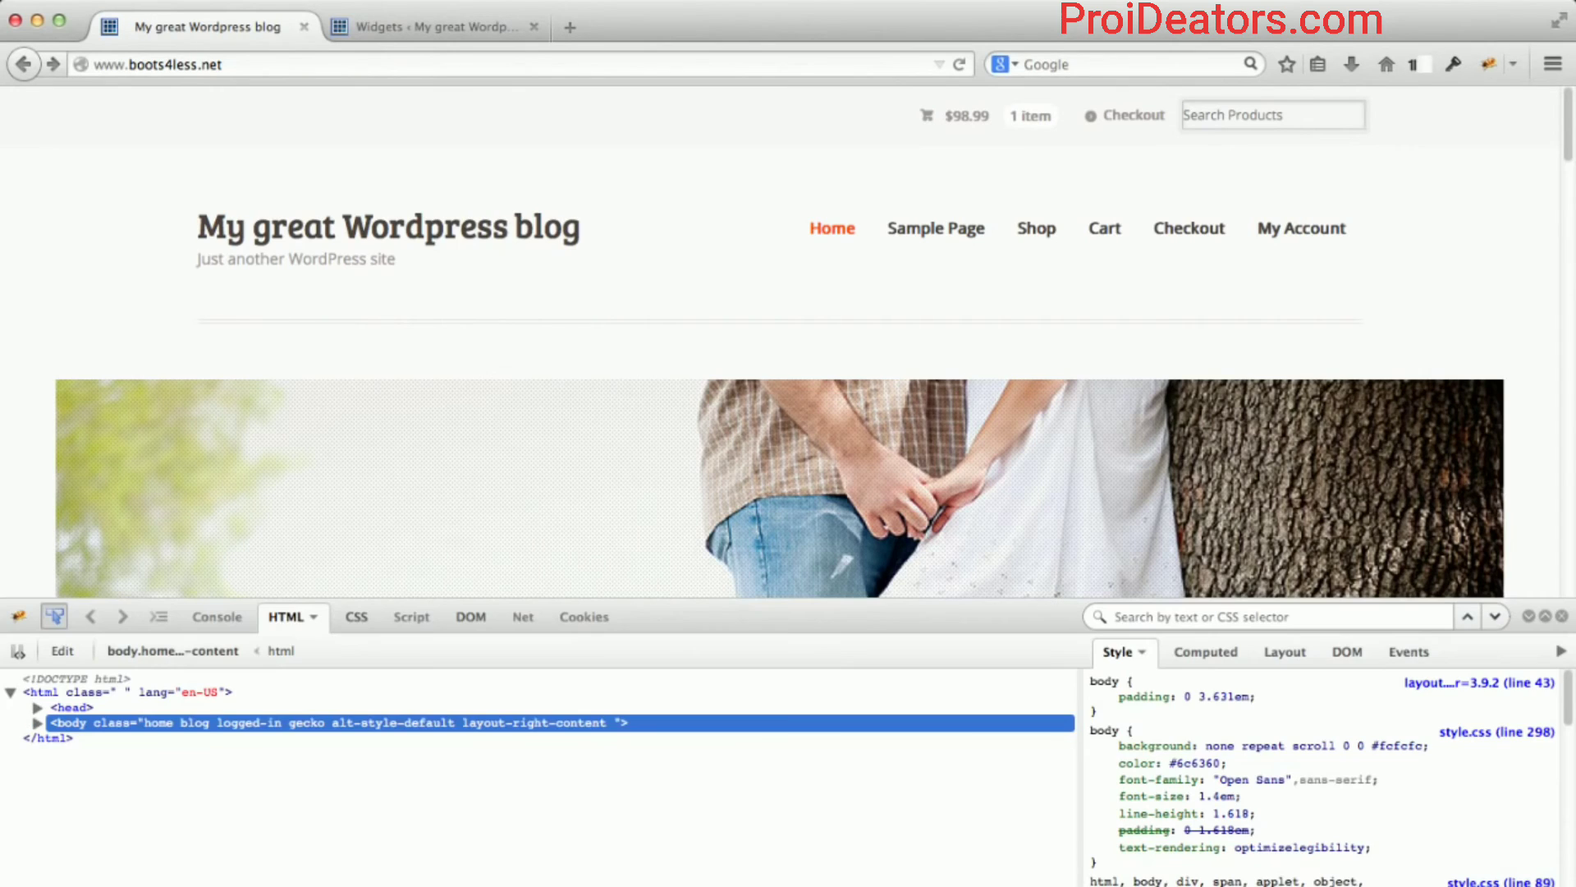
left_click(510, 555)
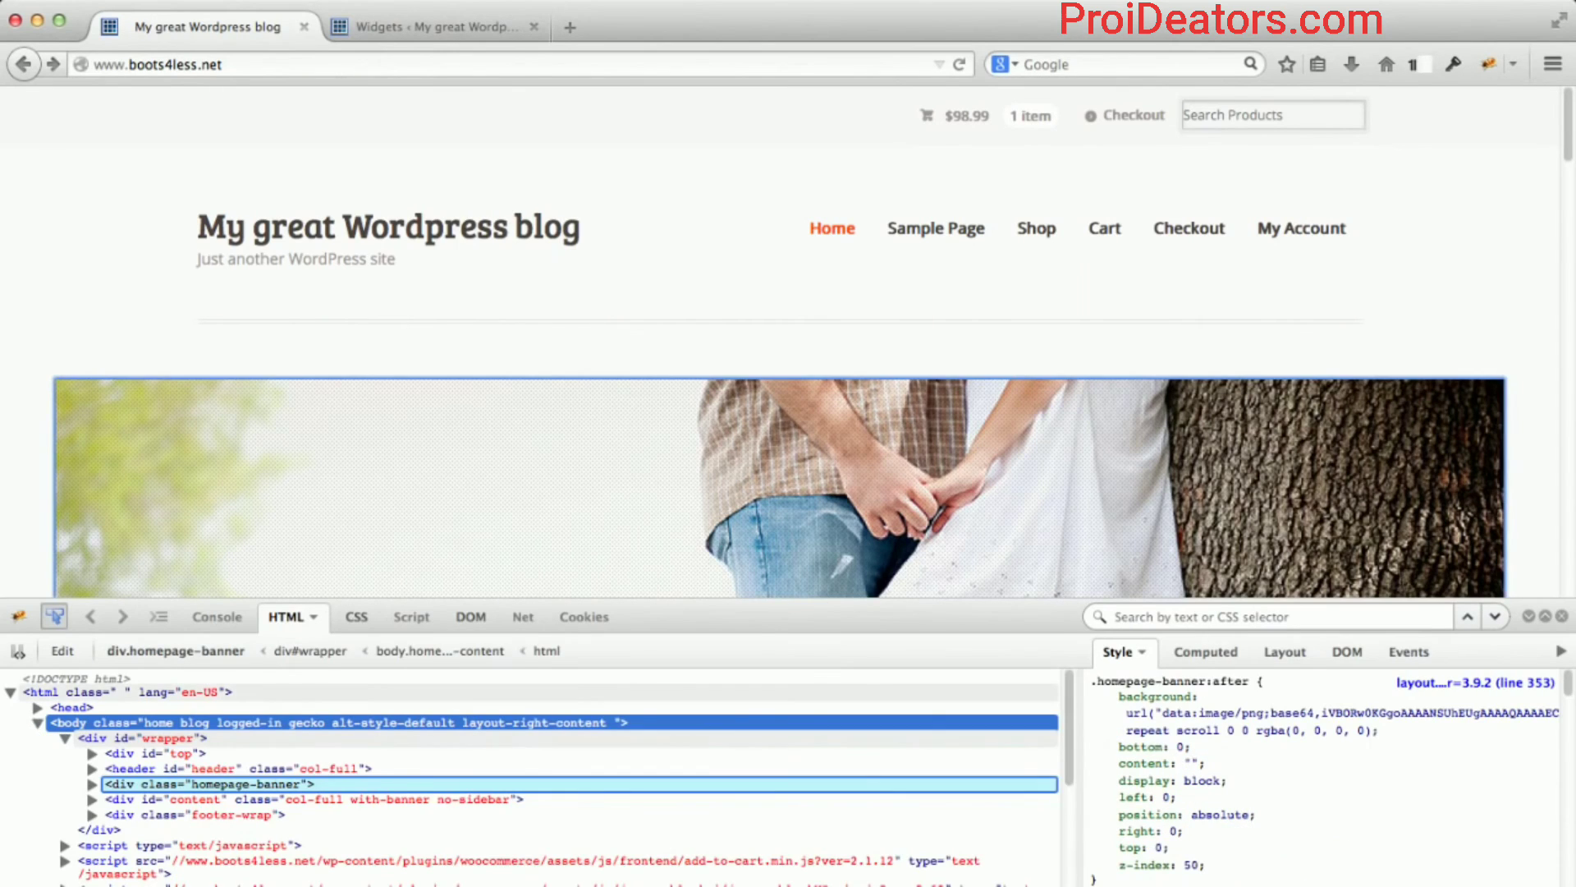
left_click(1564, 616)
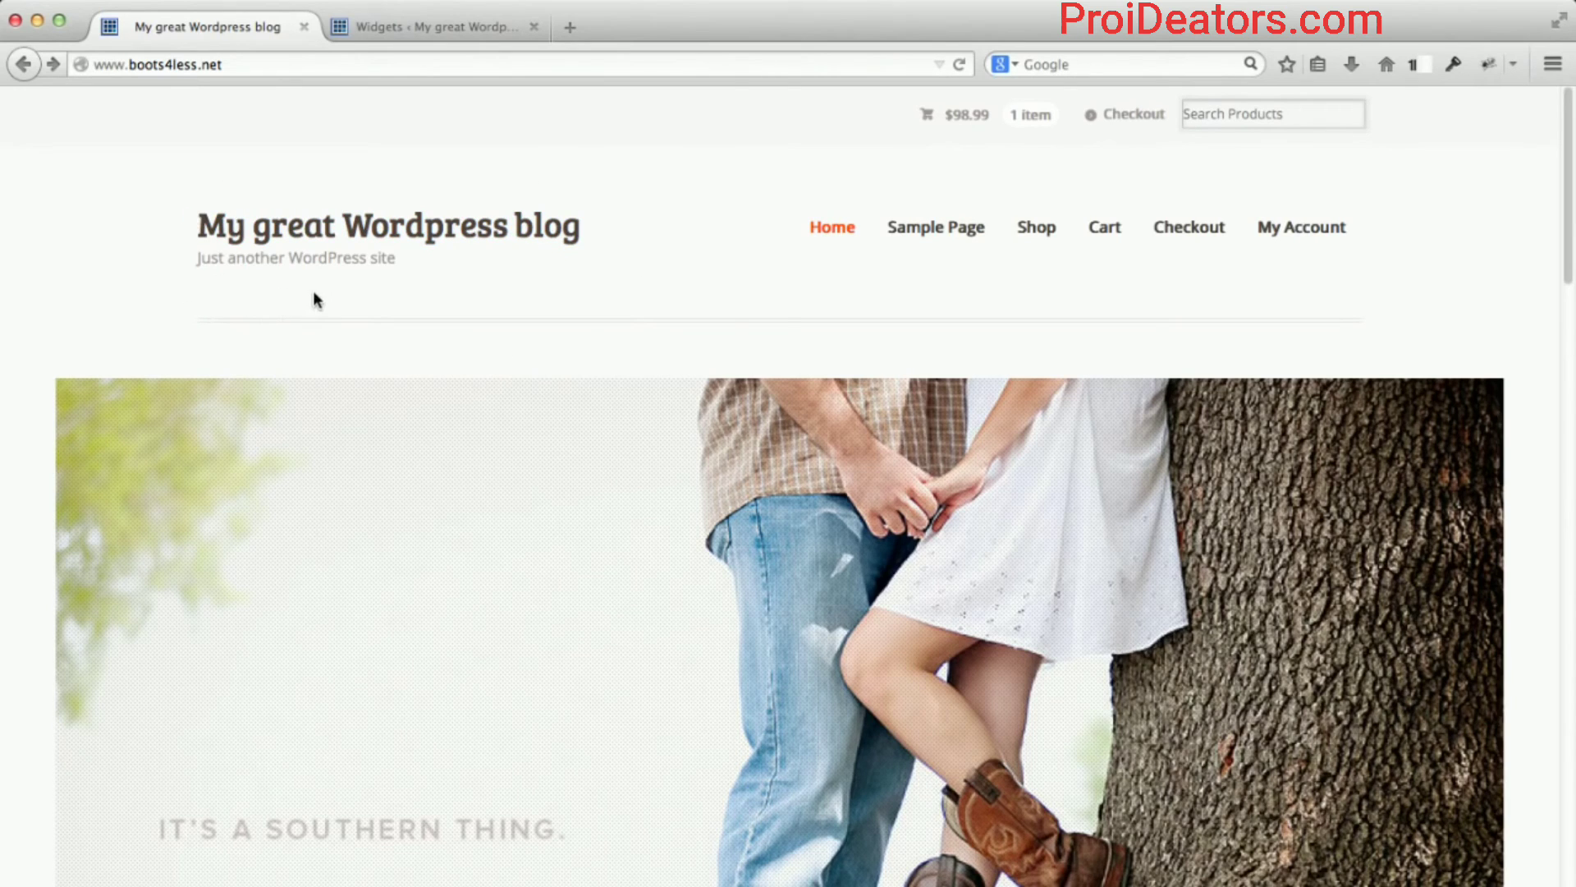
Open Mystile Settings from the Widgets admin tab.
left_click(427, 22)
scroll(123, 349, "up", 5)
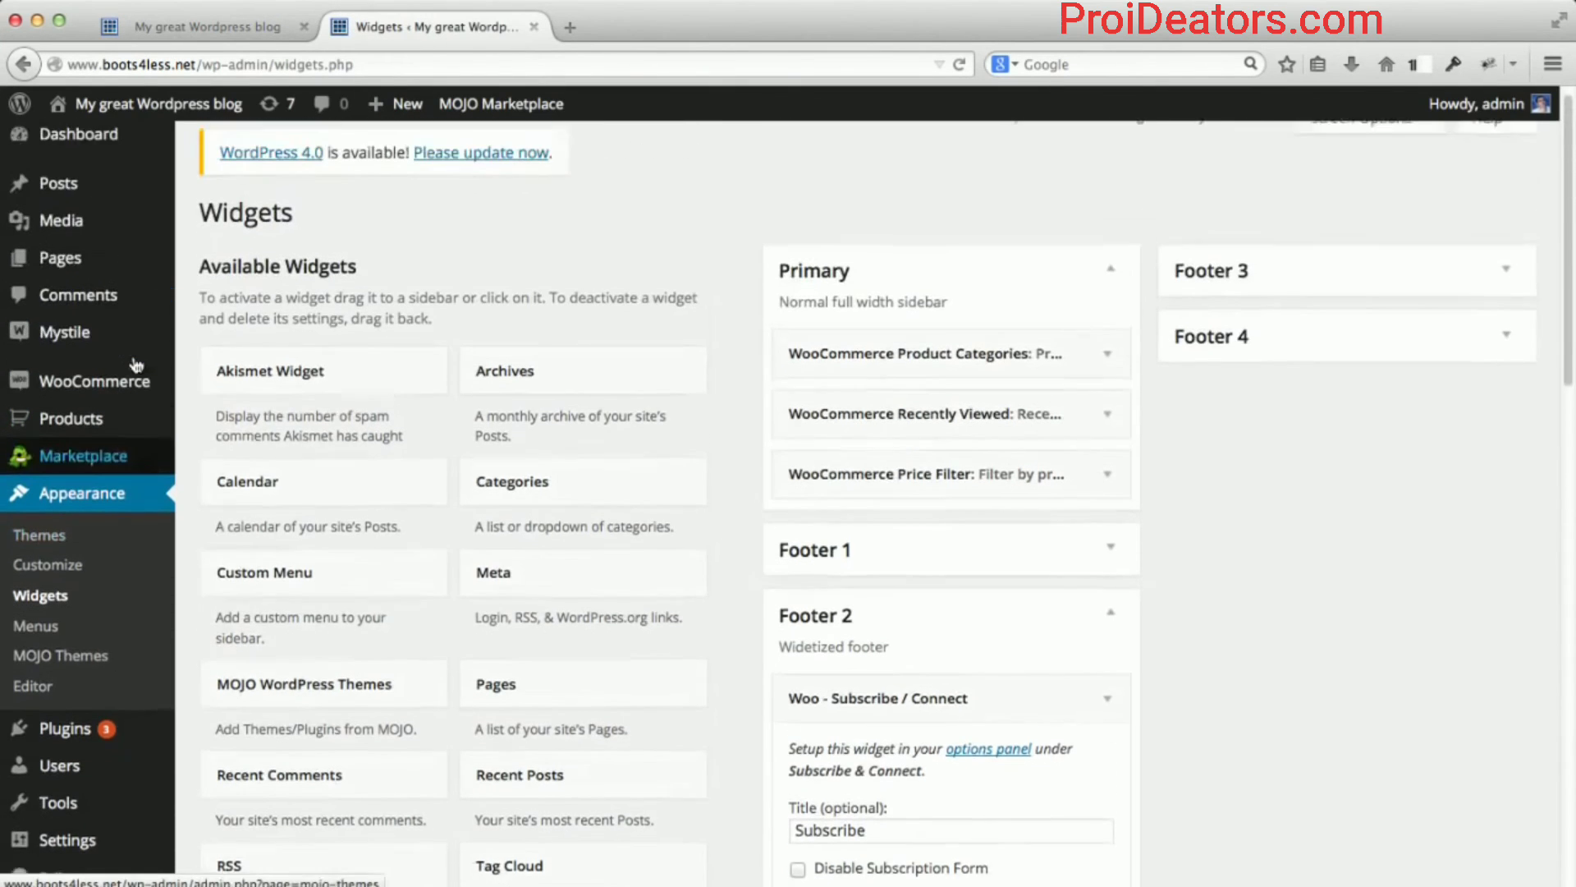
mouse_move(113, 362)
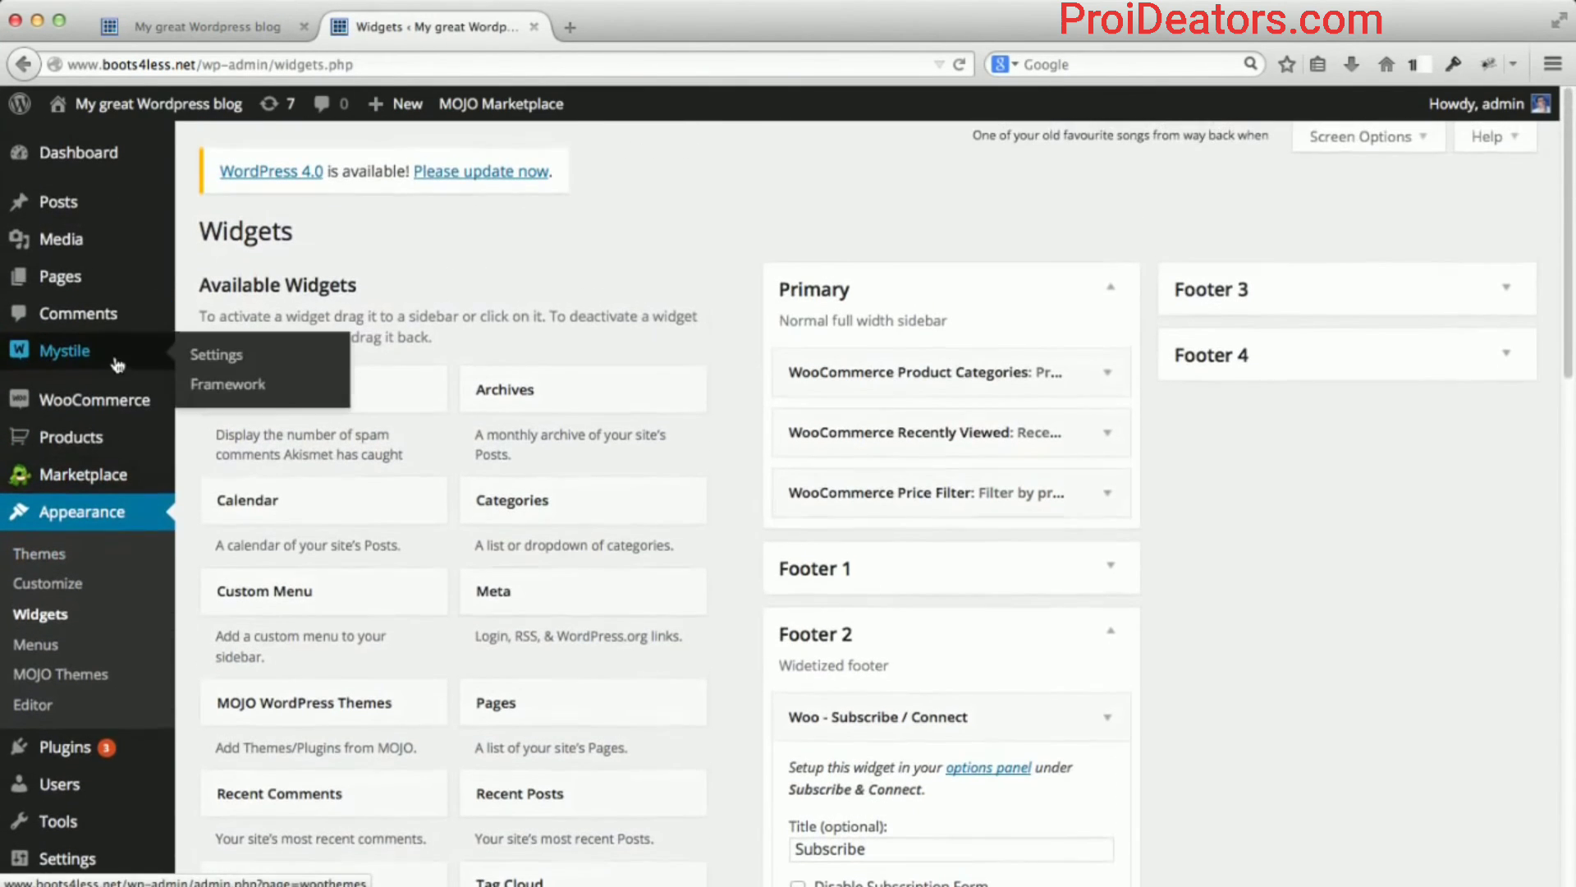
left_click(201, 354)
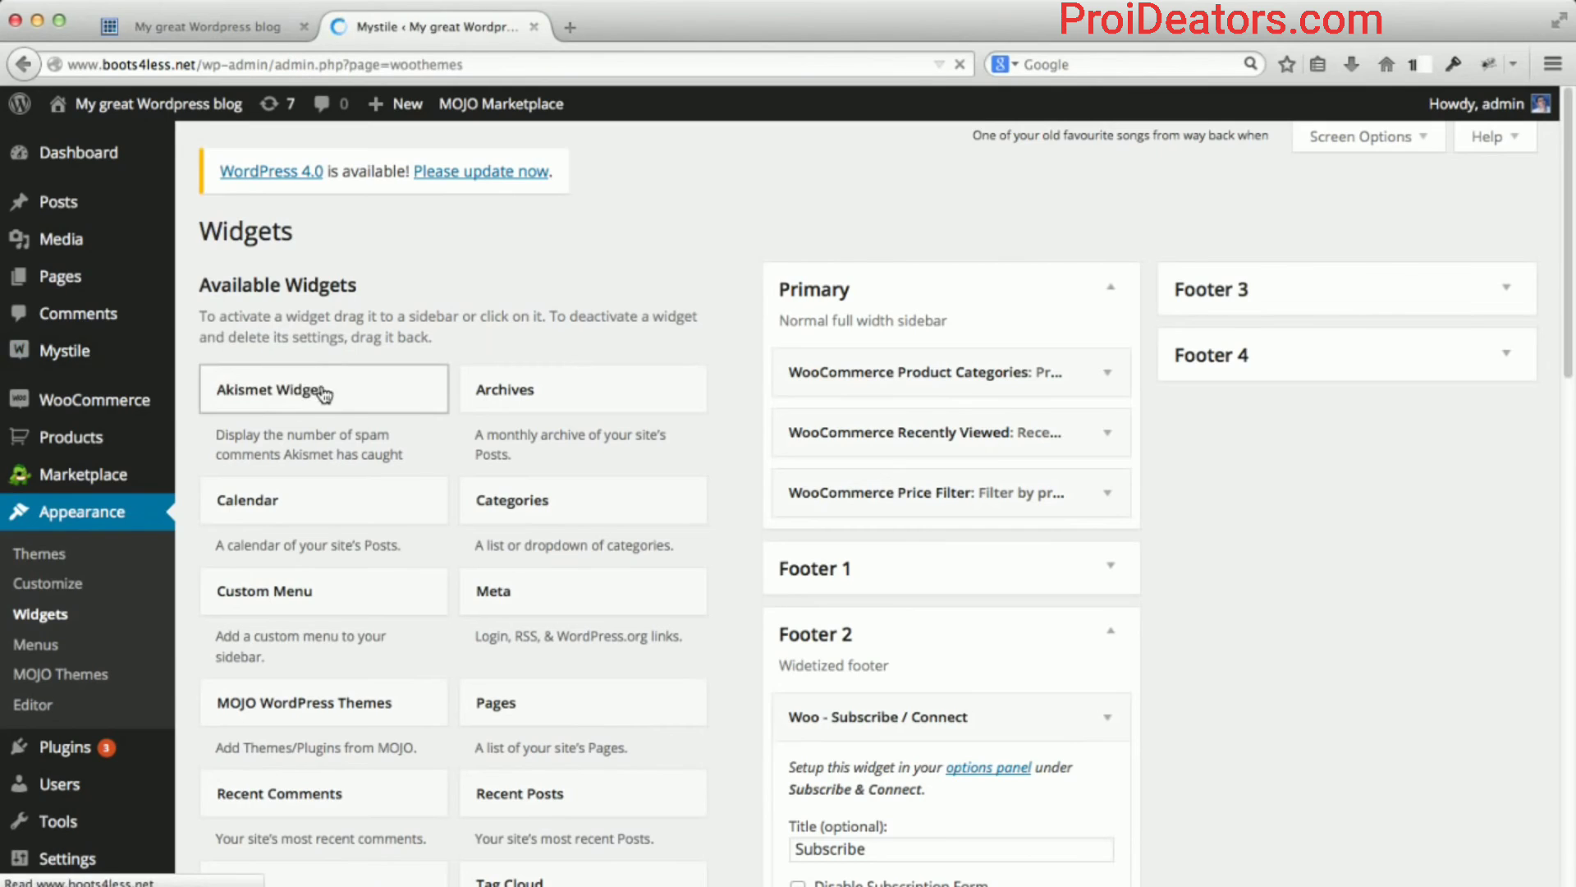
Untick Text Title and Site Description, then bring up the Custom Logo image picker.
scroll(991, 464, "down", 2)
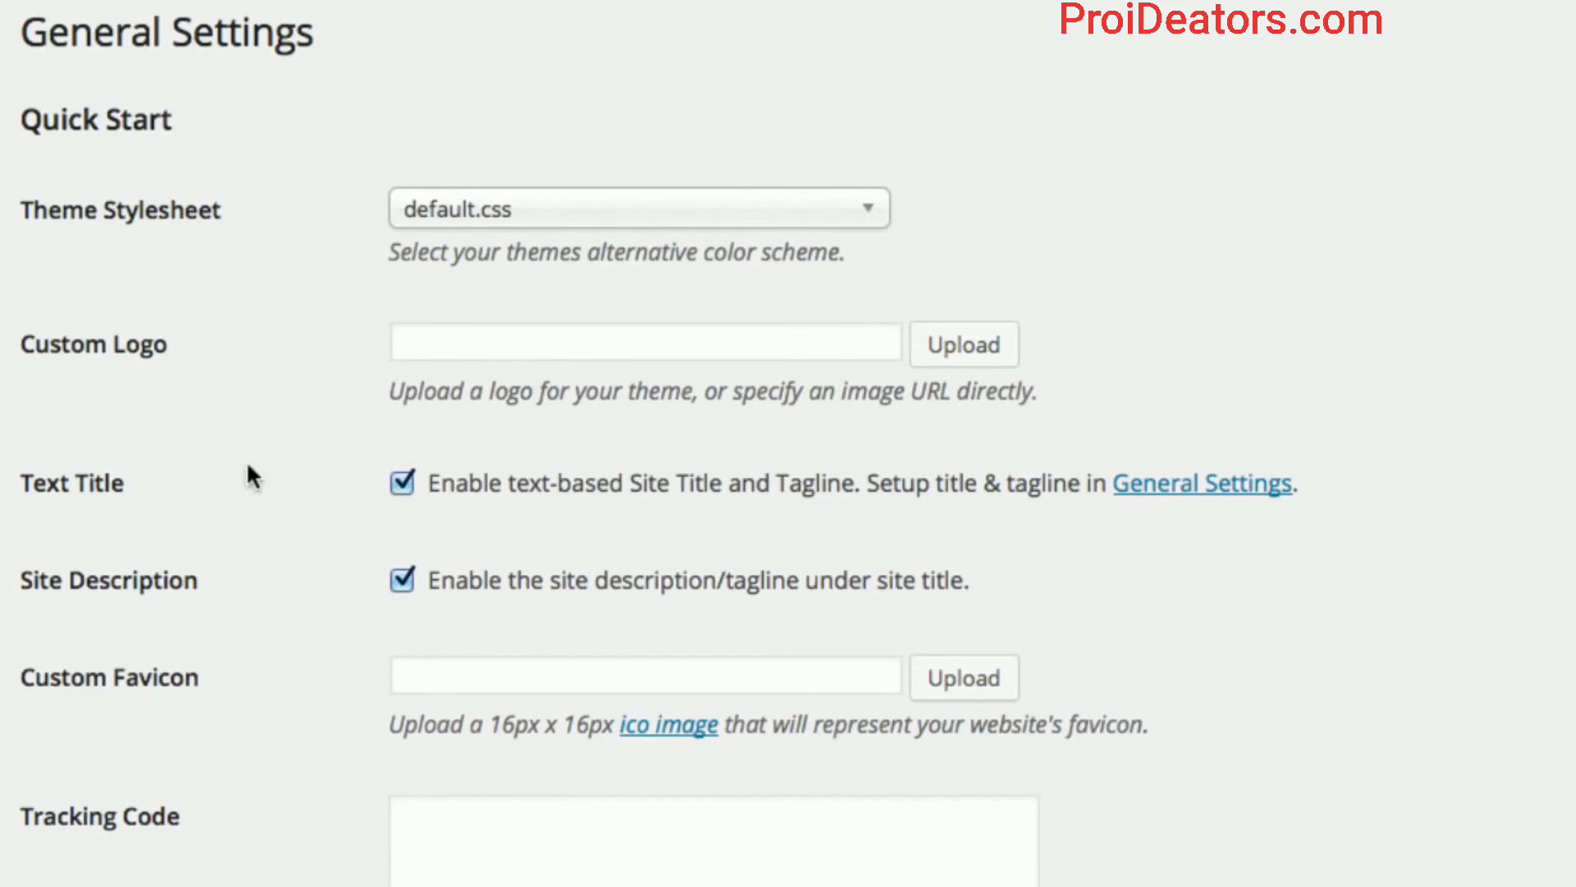
left_click(403, 487)
left_click(404, 581)
left_click(982, 342)
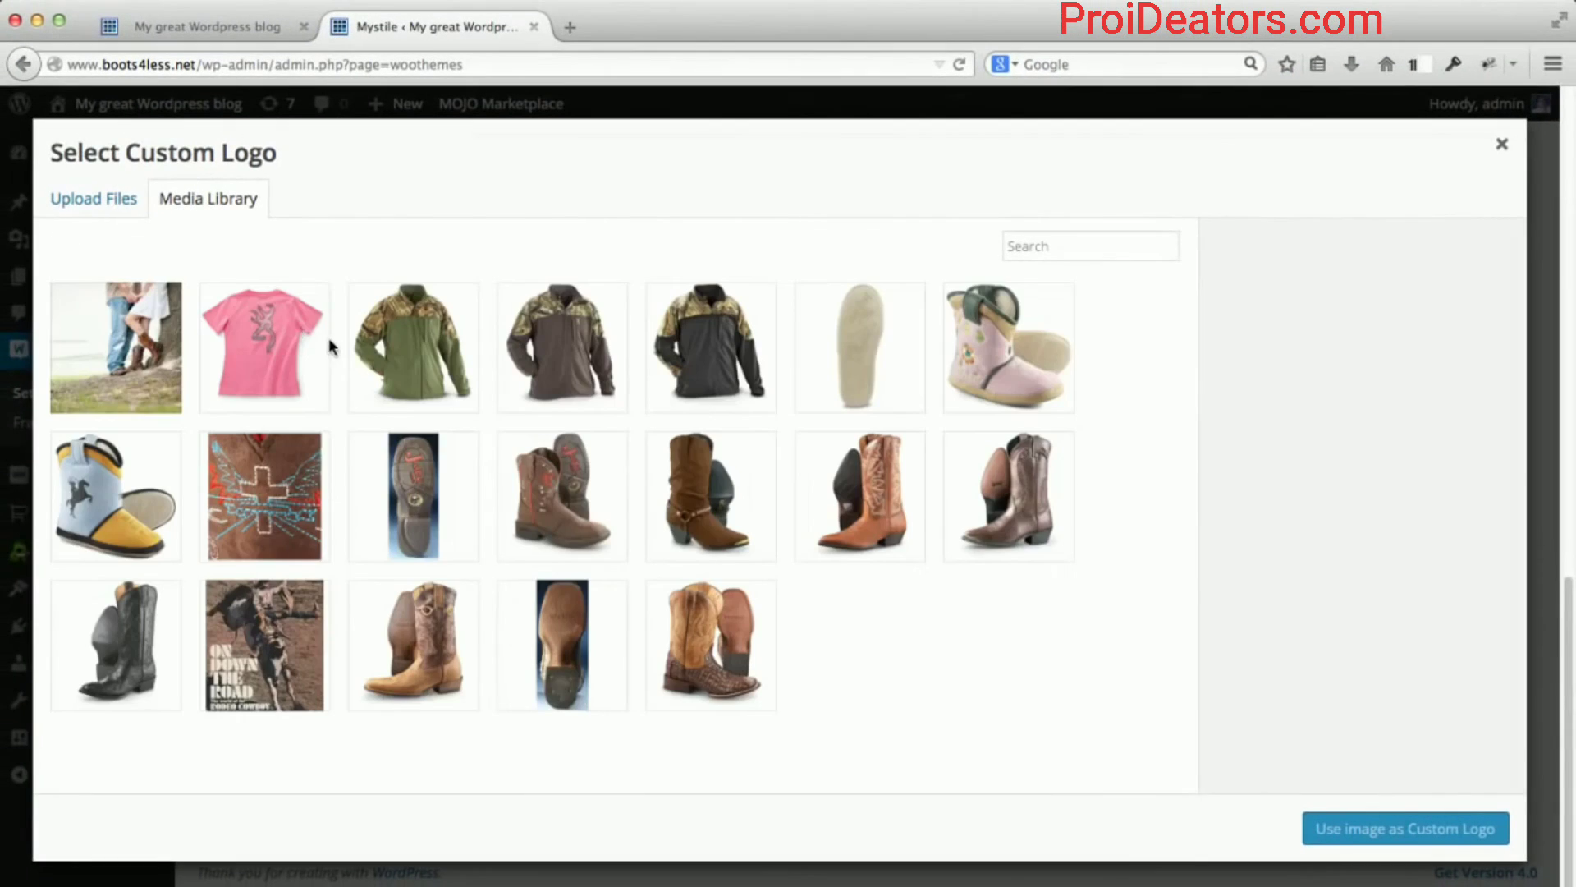
Try uploading the extensionless 'logo' file as the custom logo.
left_click(66, 207)
left_click(783, 534)
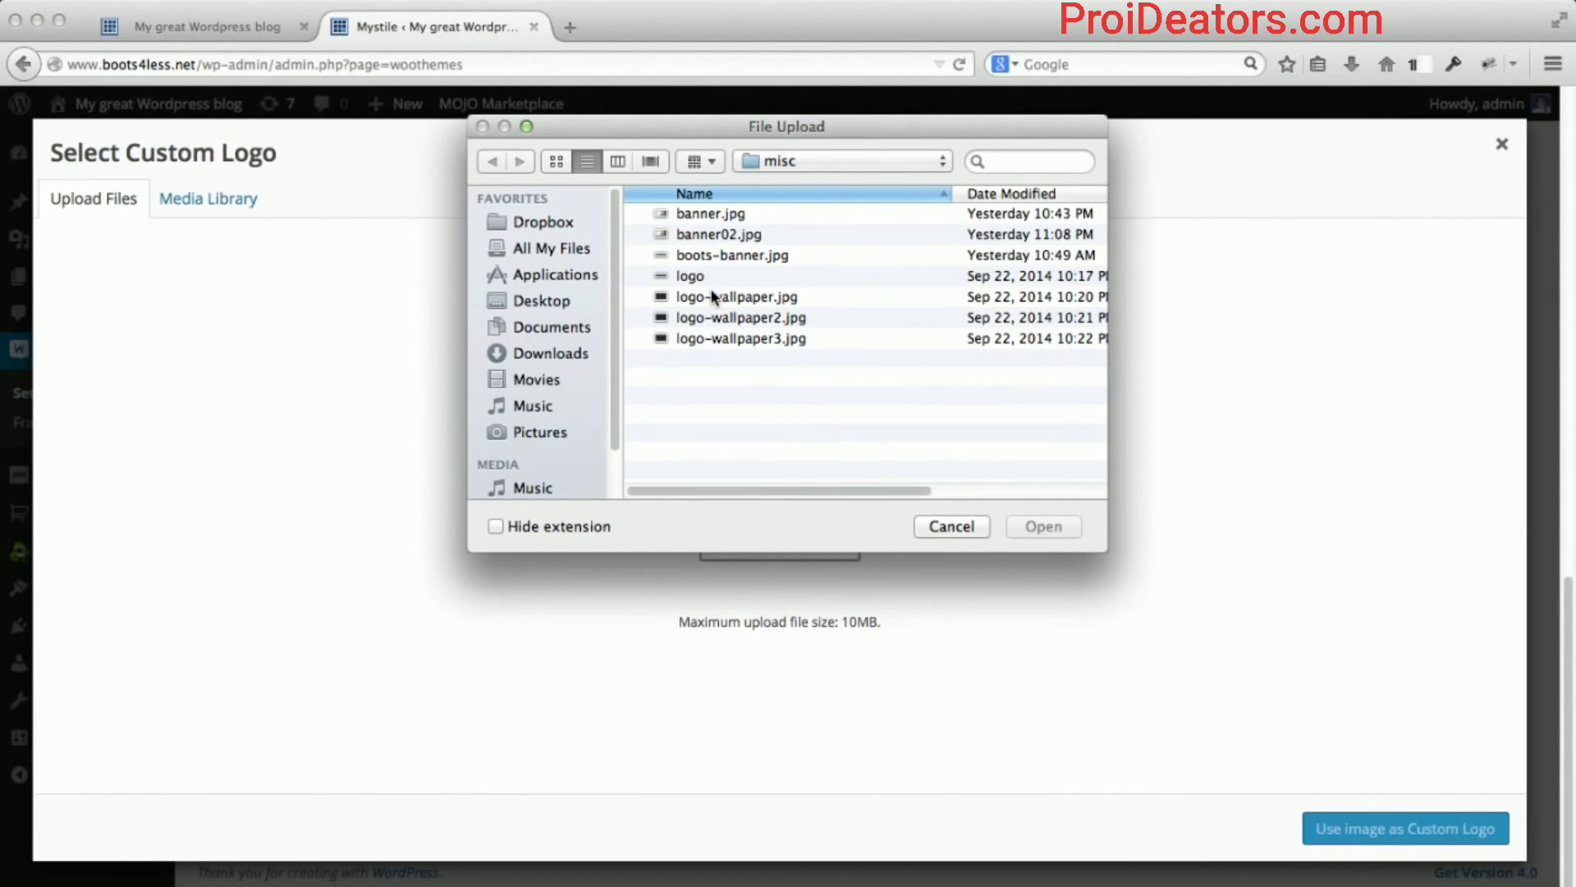
left_click(712, 277)
left_click(1049, 532)
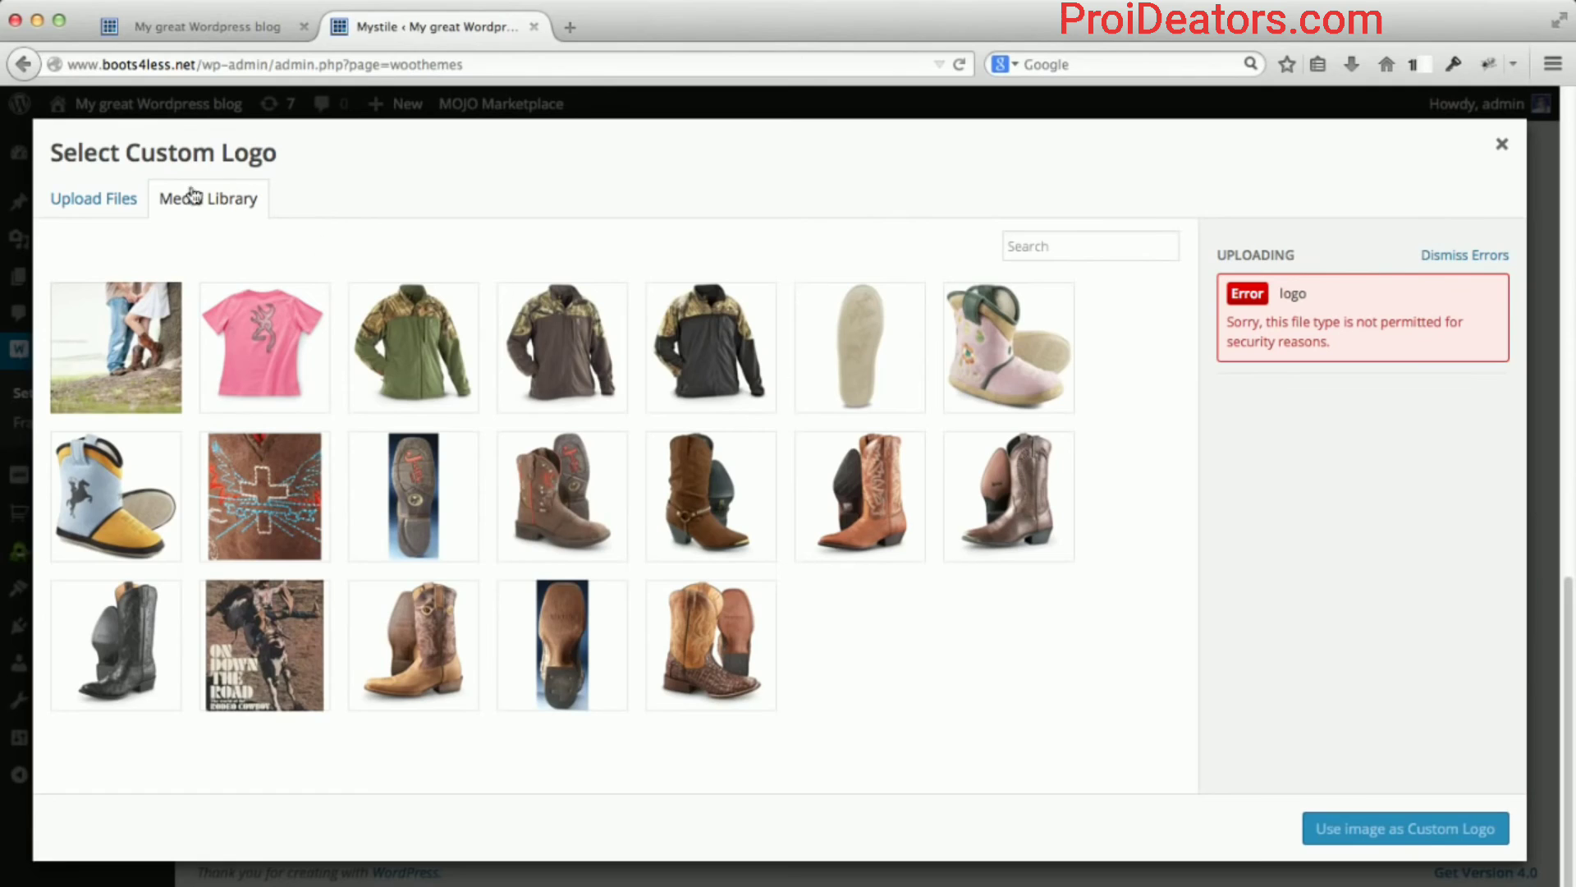
Browse to the Ecommerce Tutorial images folder and preview logo.png.
left_click(81, 201)
left_click(756, 537)
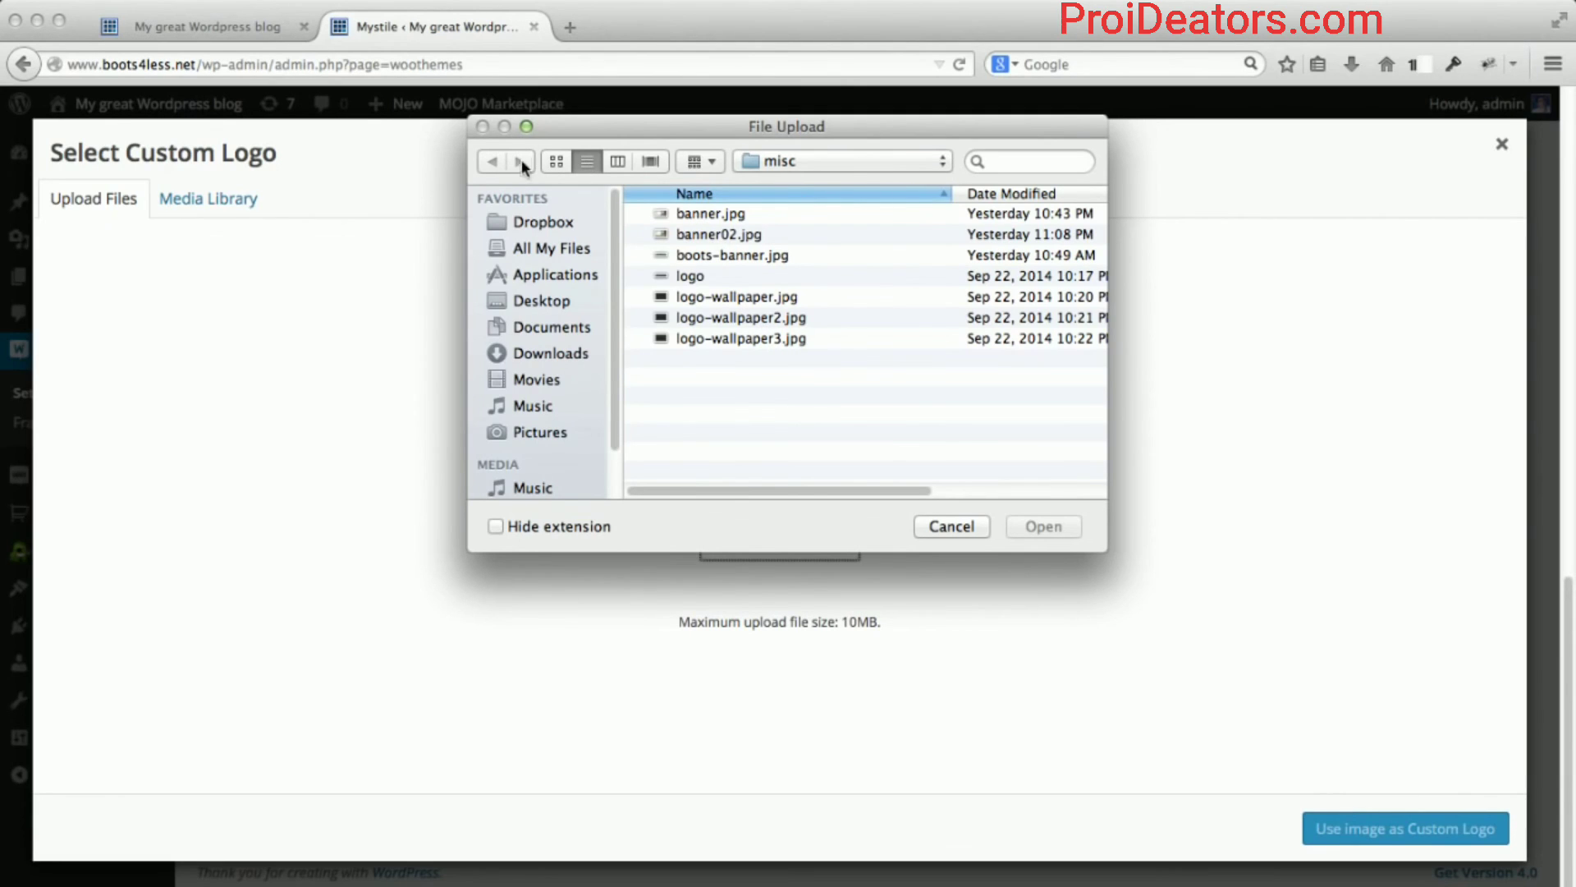
left_click(786, 163)
left_click(795, 184)
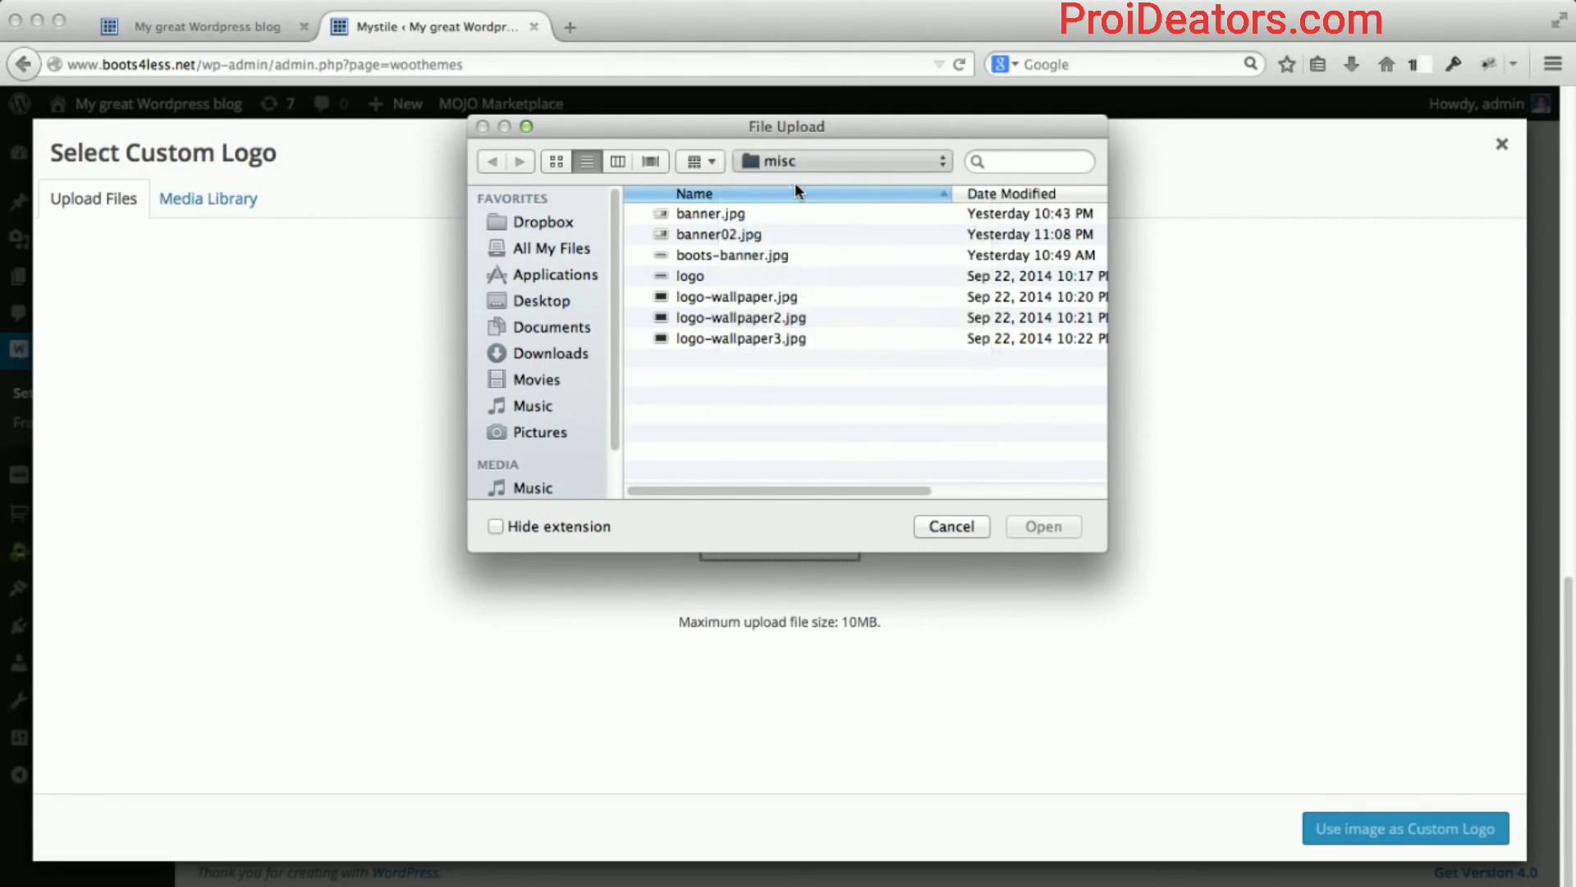
double_click(697, 380)
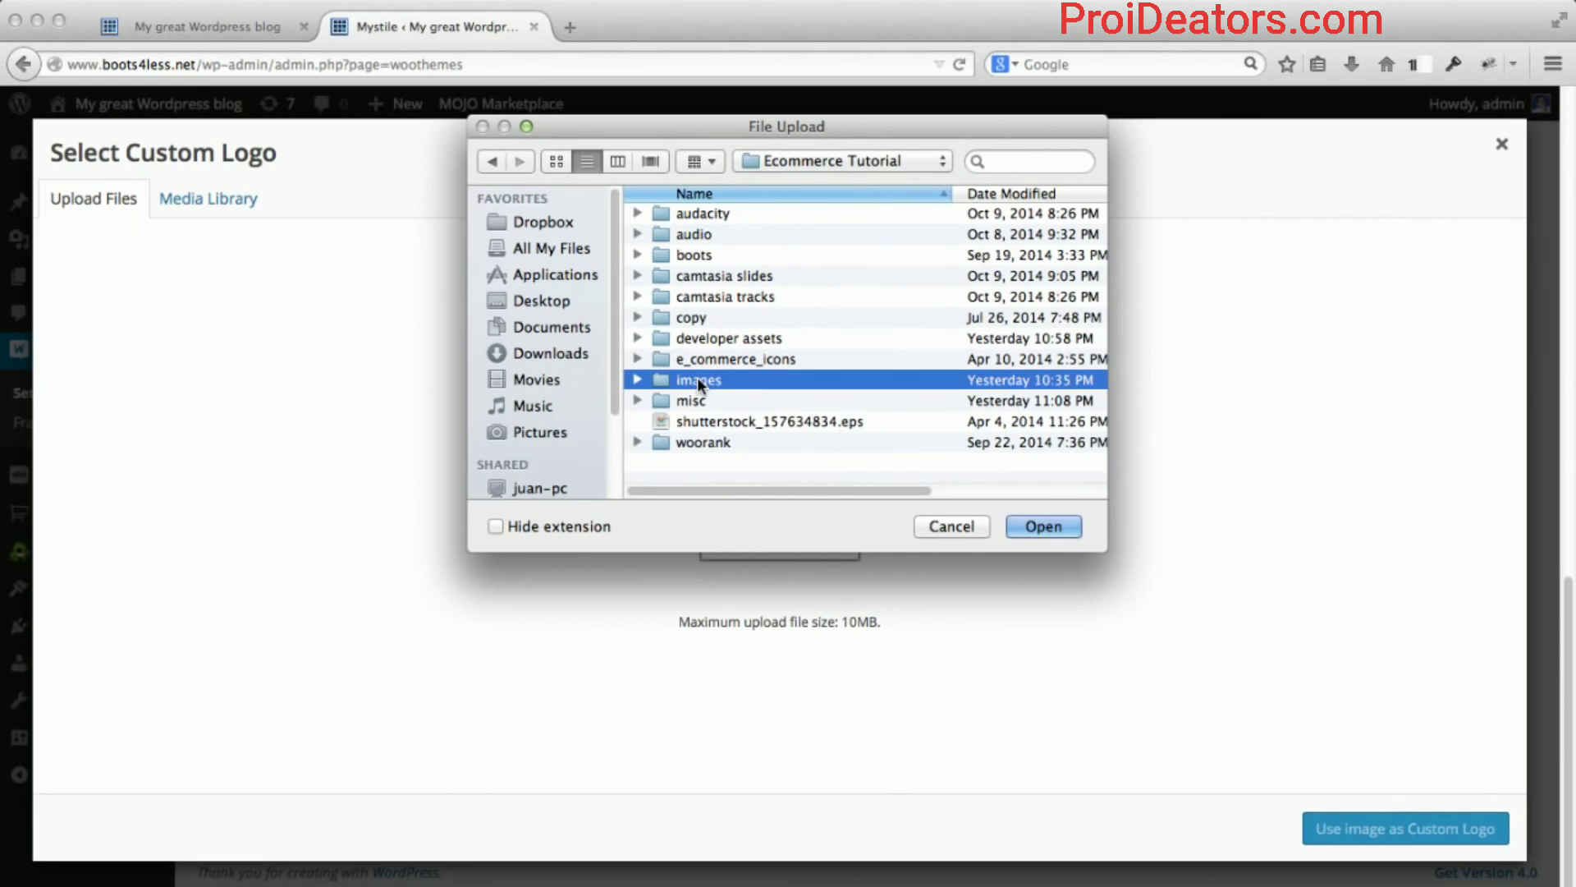
scroll(705, 380, "down", 5)
scroll(706, 380, "down", 5)
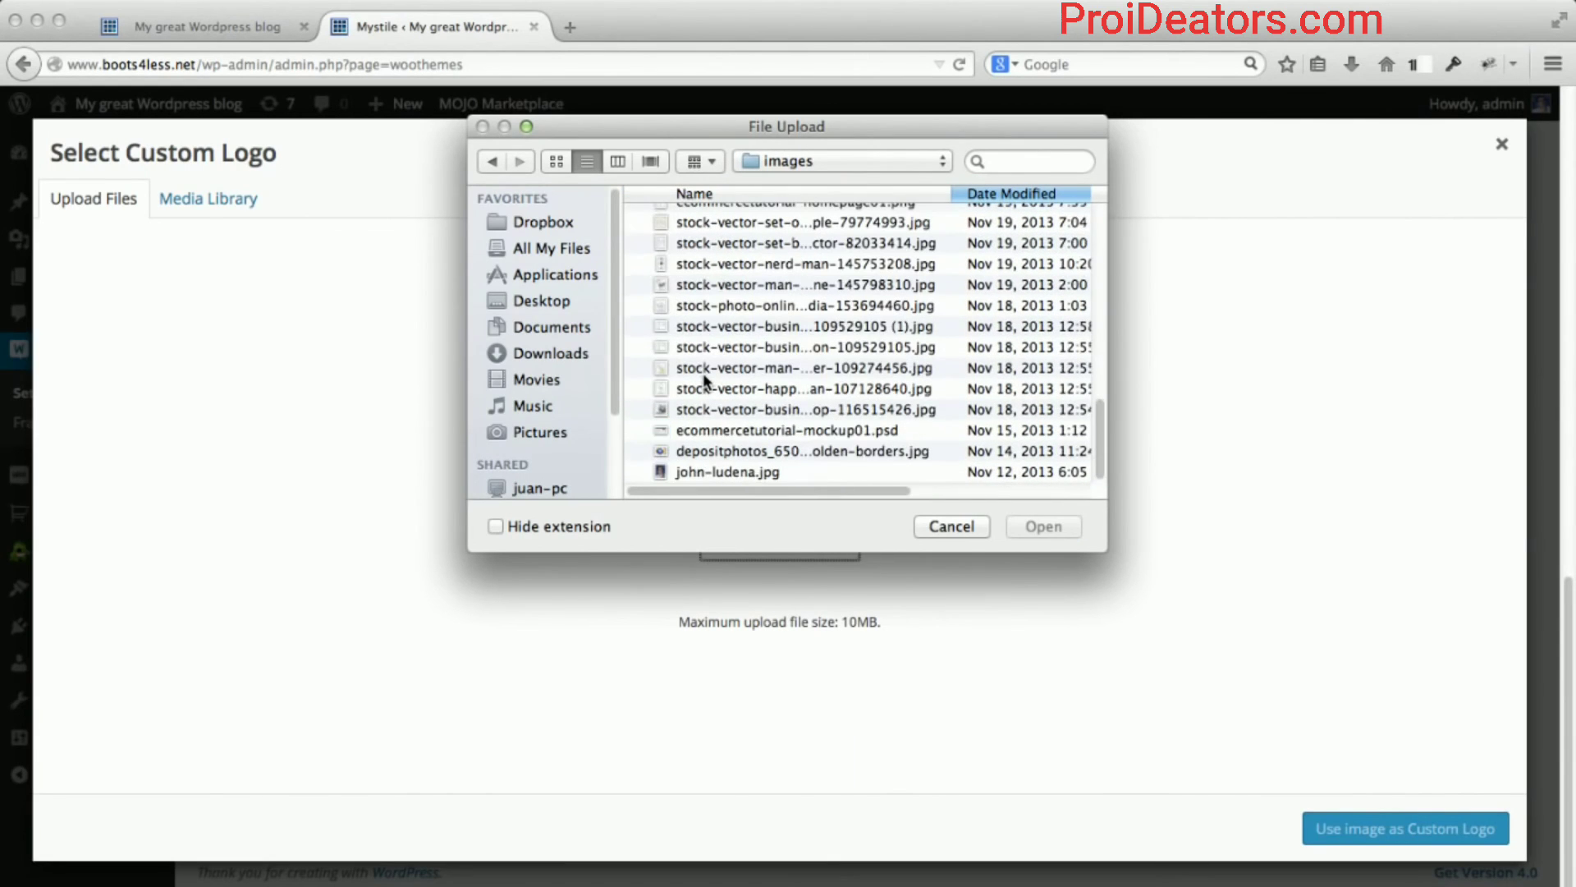
scroll(639, 287, "up", 10)
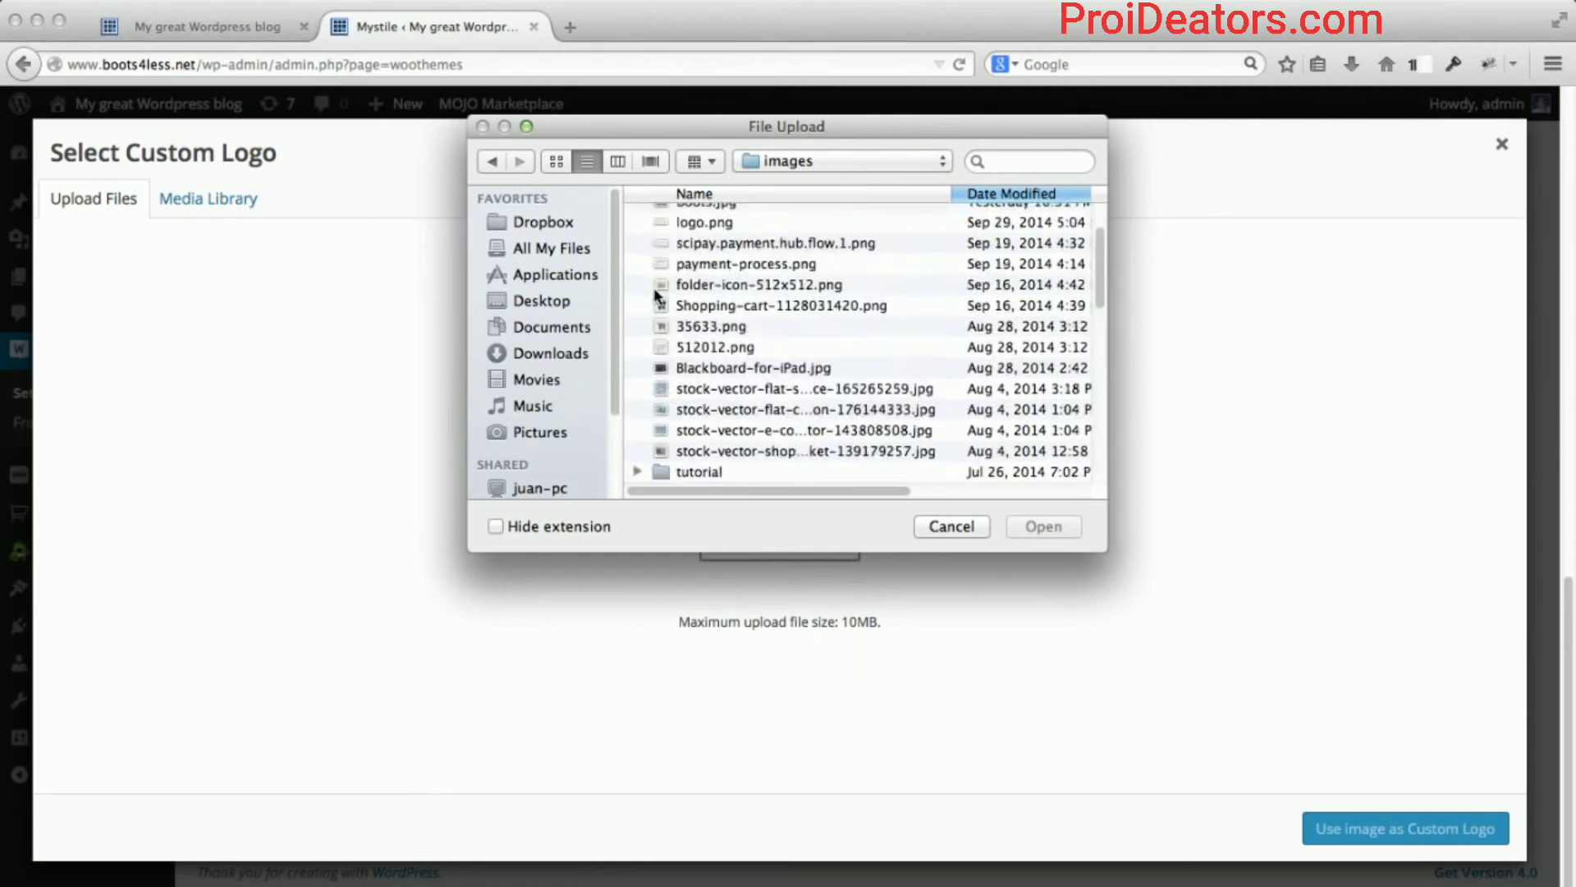
scroll(657, 294, "up", 4)
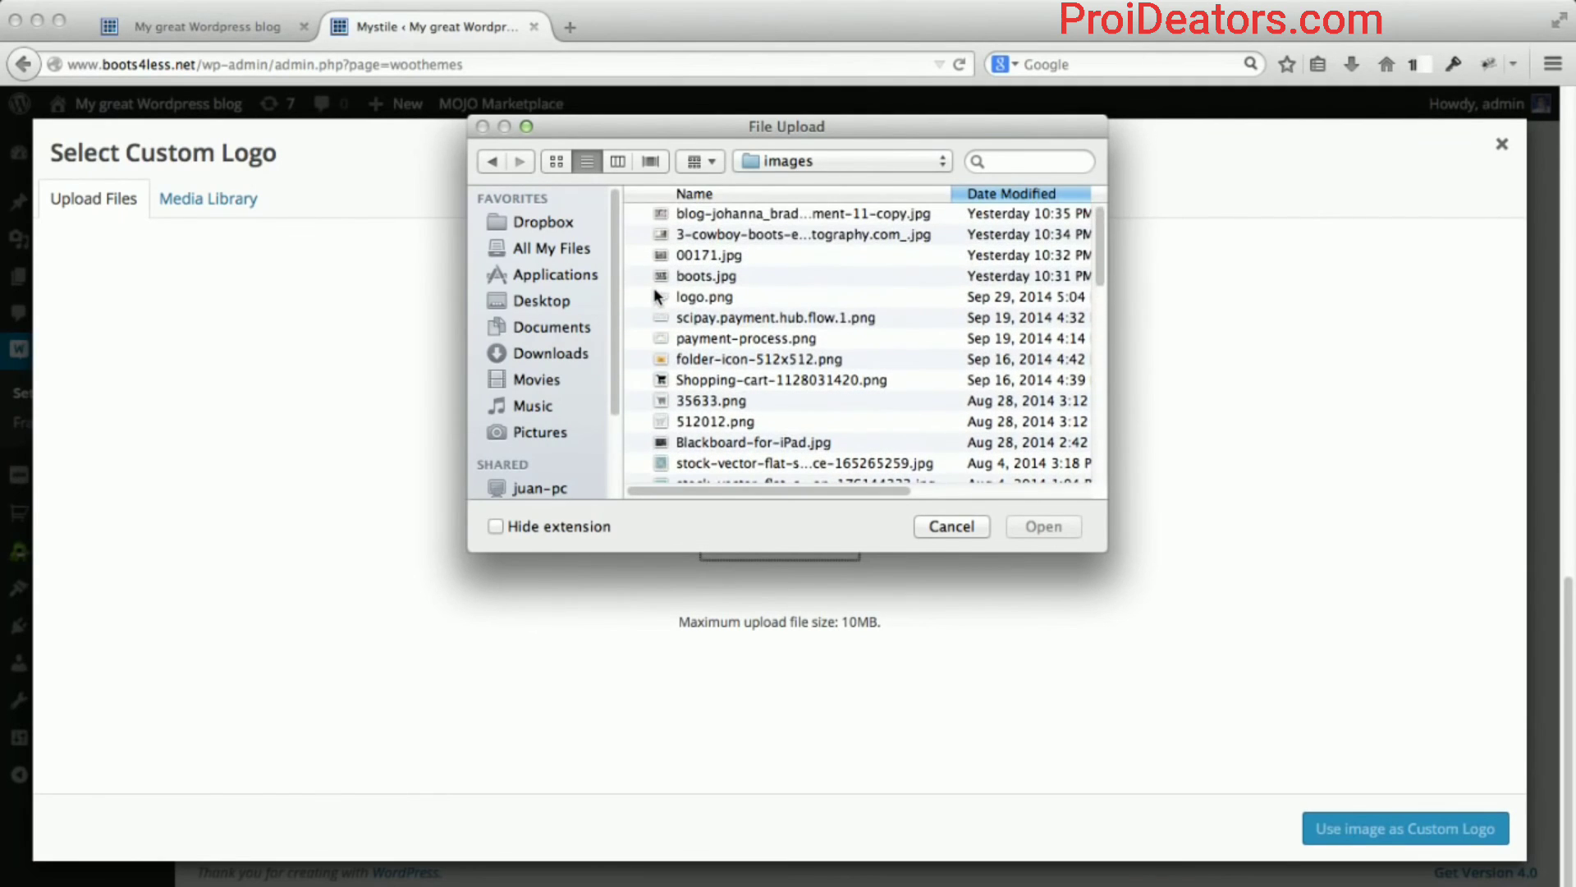
left_click(684, 304)
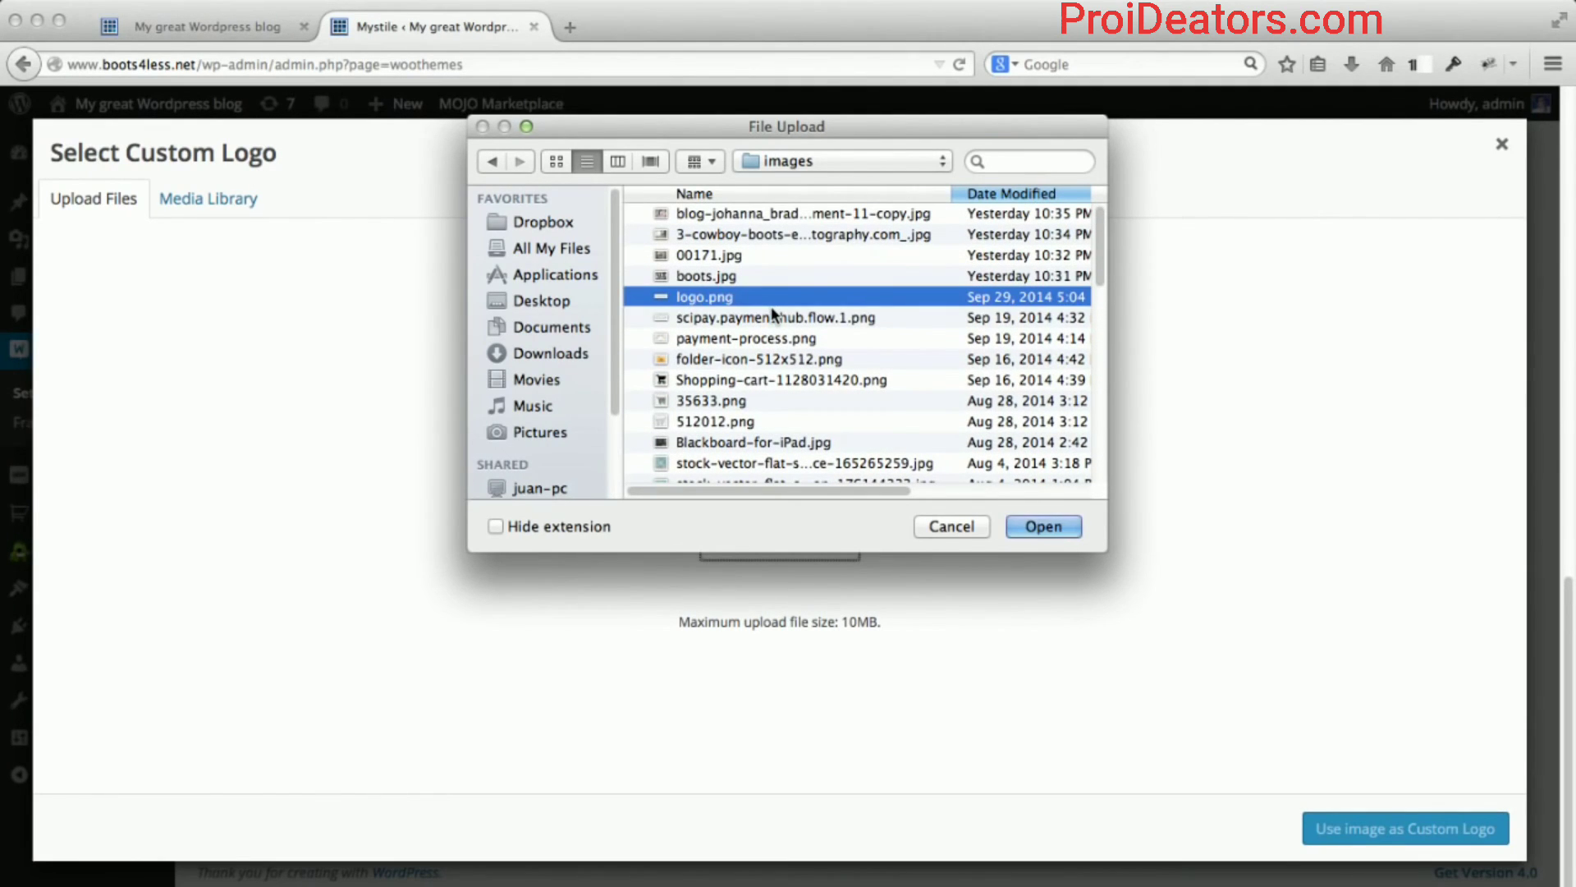
key("space")
key("space")
left_click(493, 160)
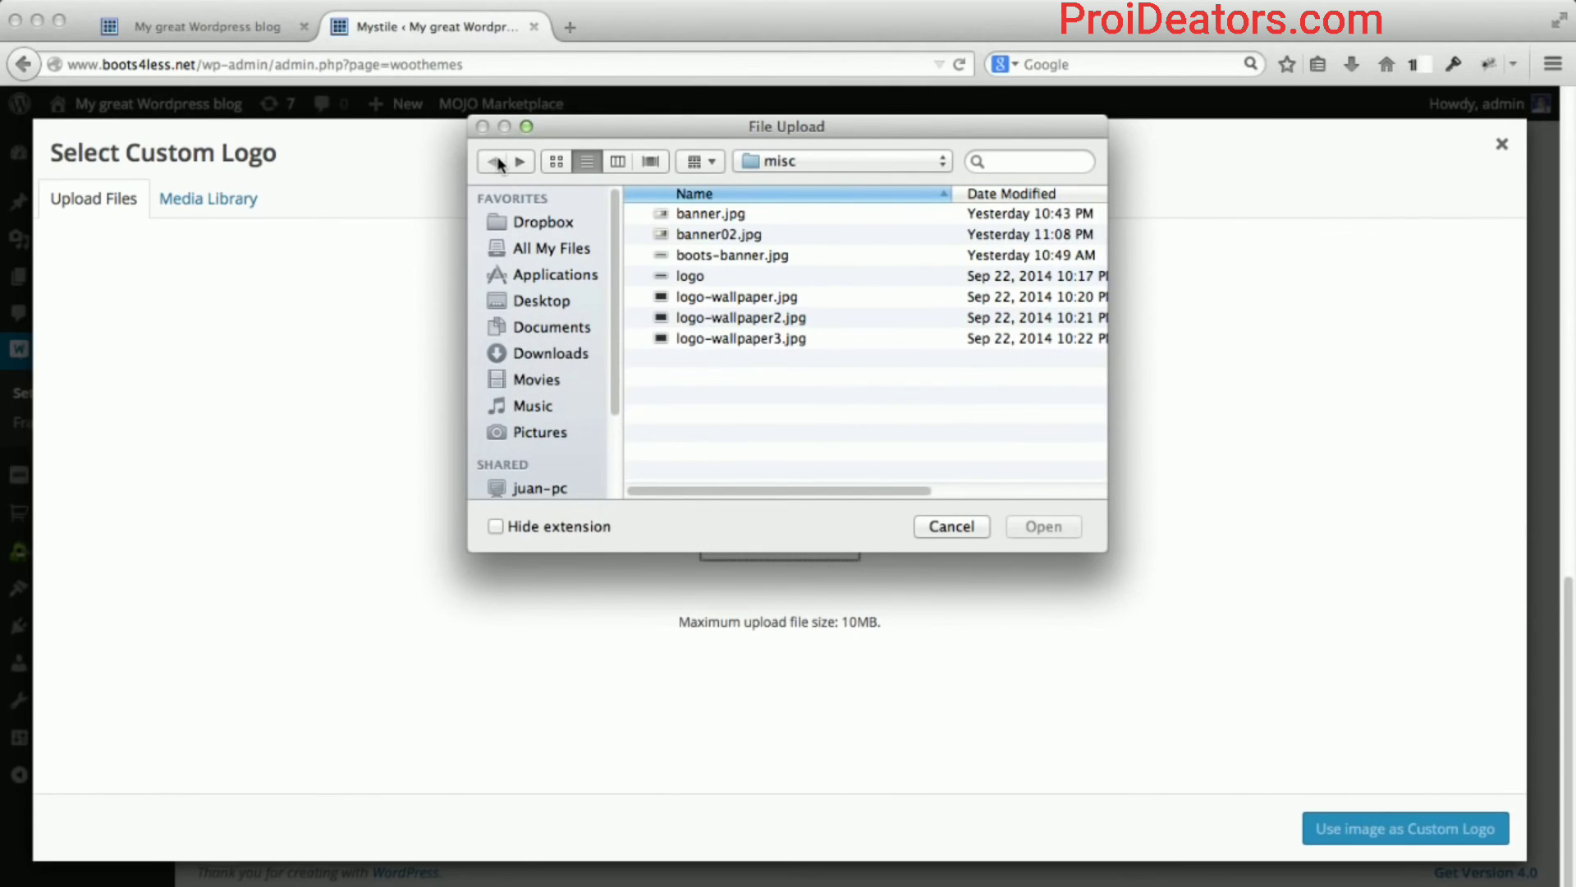
Upload boots-logo.png from Ecommerce Tutorial/developer assets.
left_click(853, 167)
left_click(853, 183)
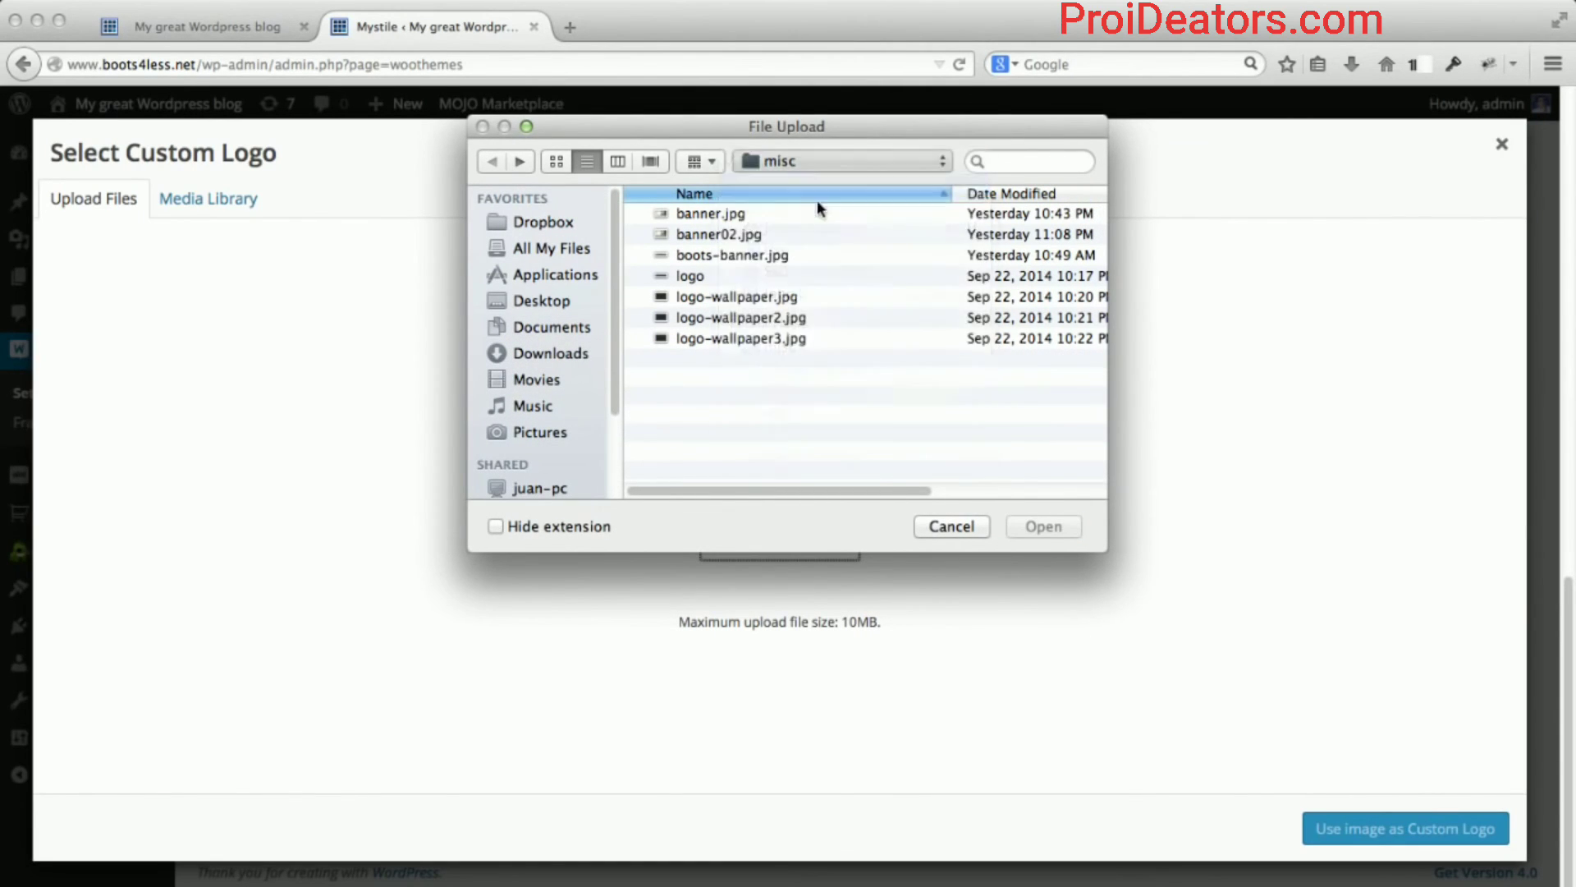
left_click(726, 339)
double_click(727, 340)
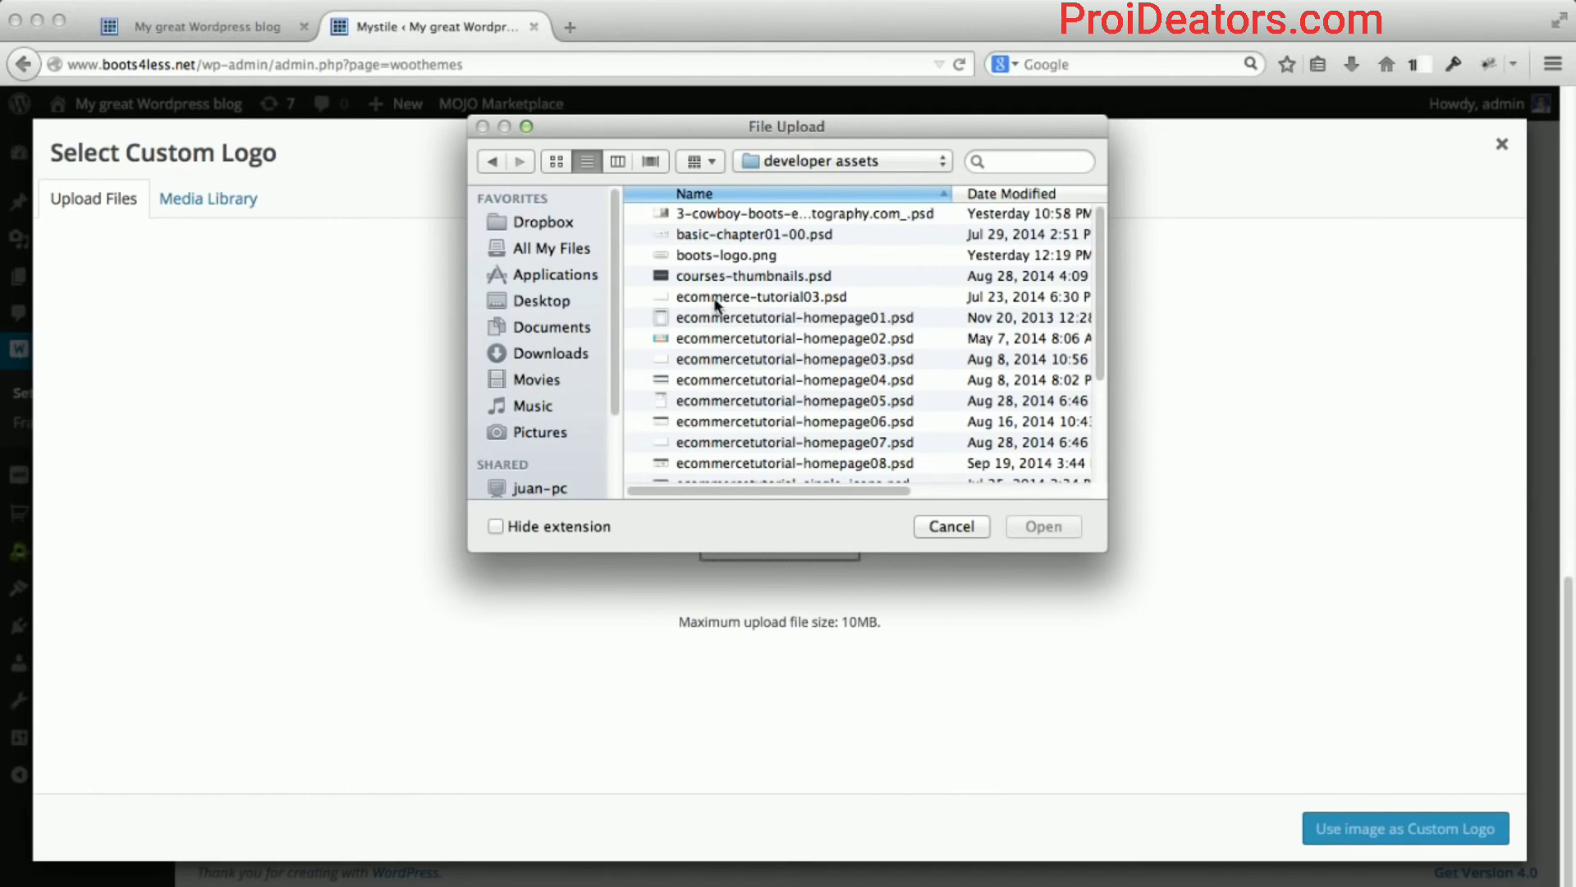
left_click(731, 256)
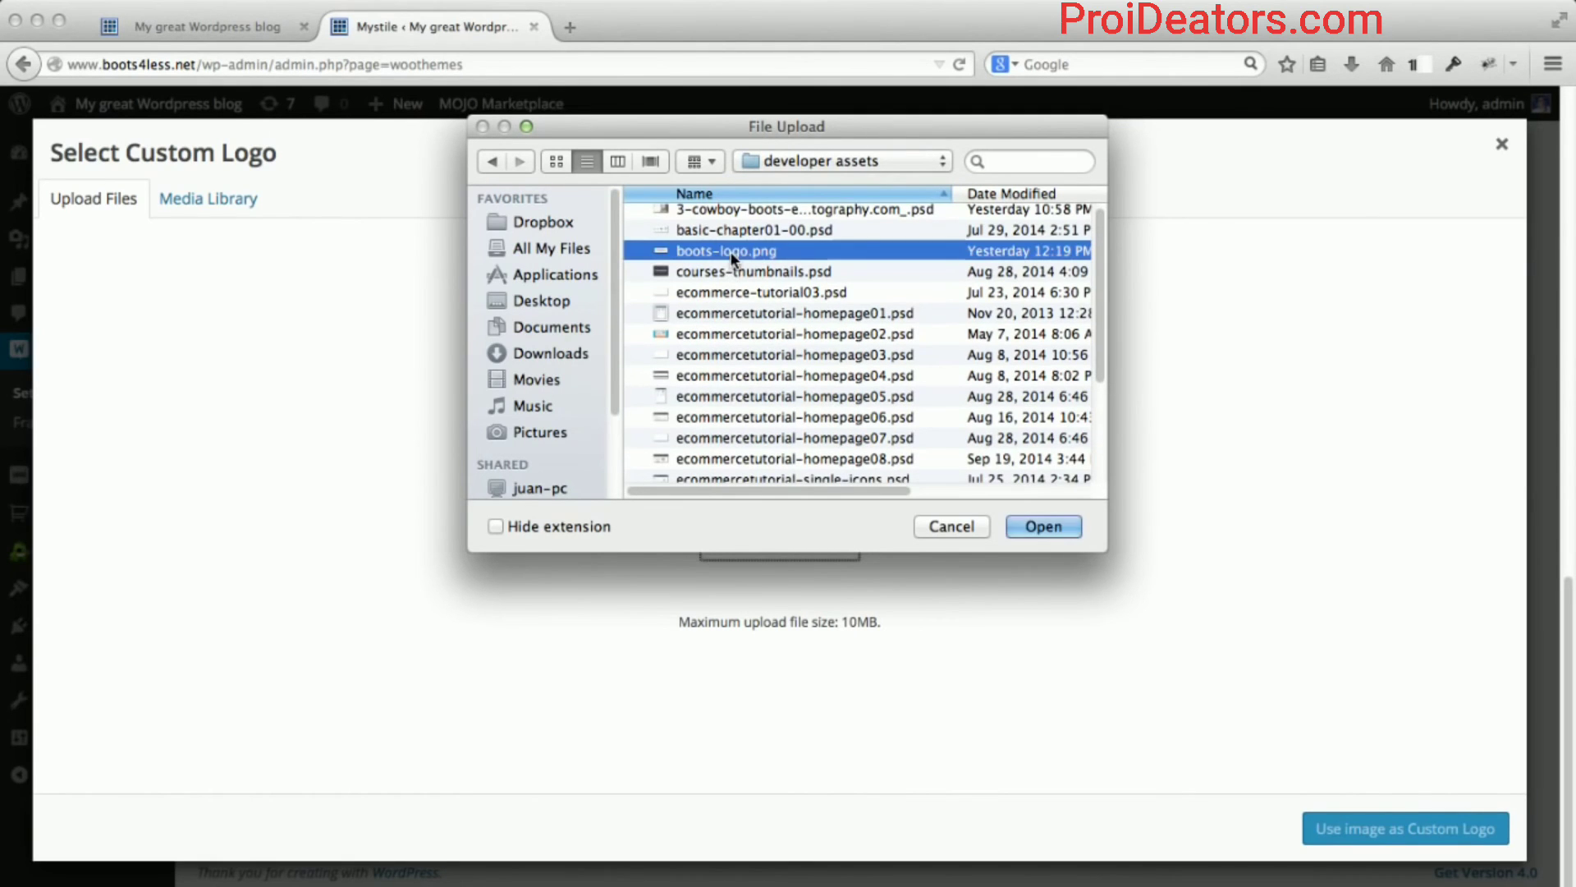
left_click(1065, 530)
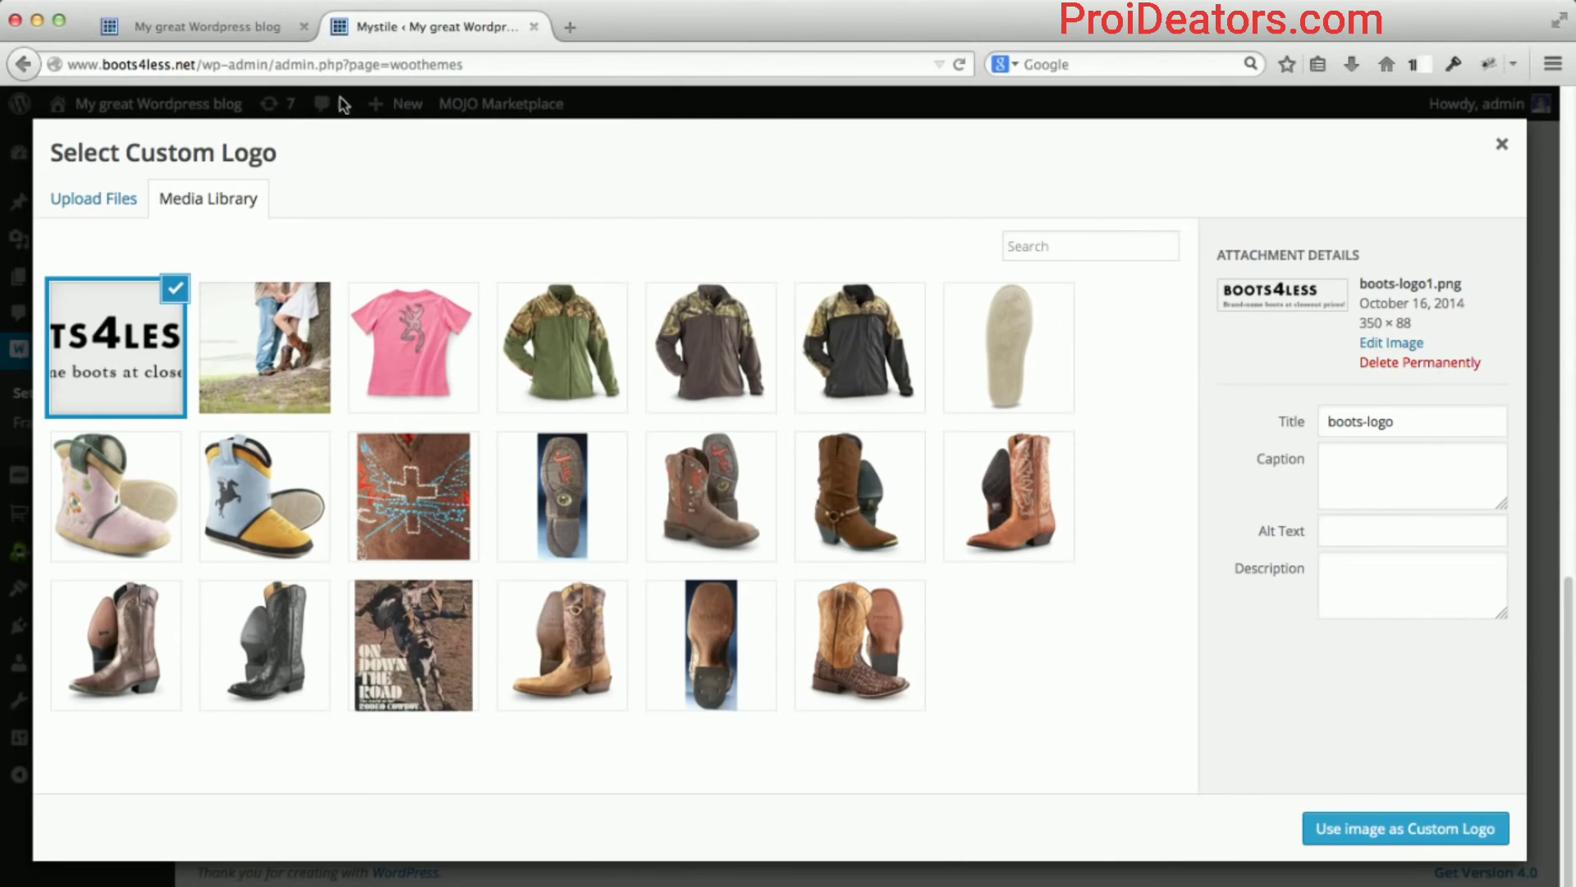
Set boots-logo as the Mystile custom logo, save the theme settings, and return to the storefront.
left_click(250, 30)
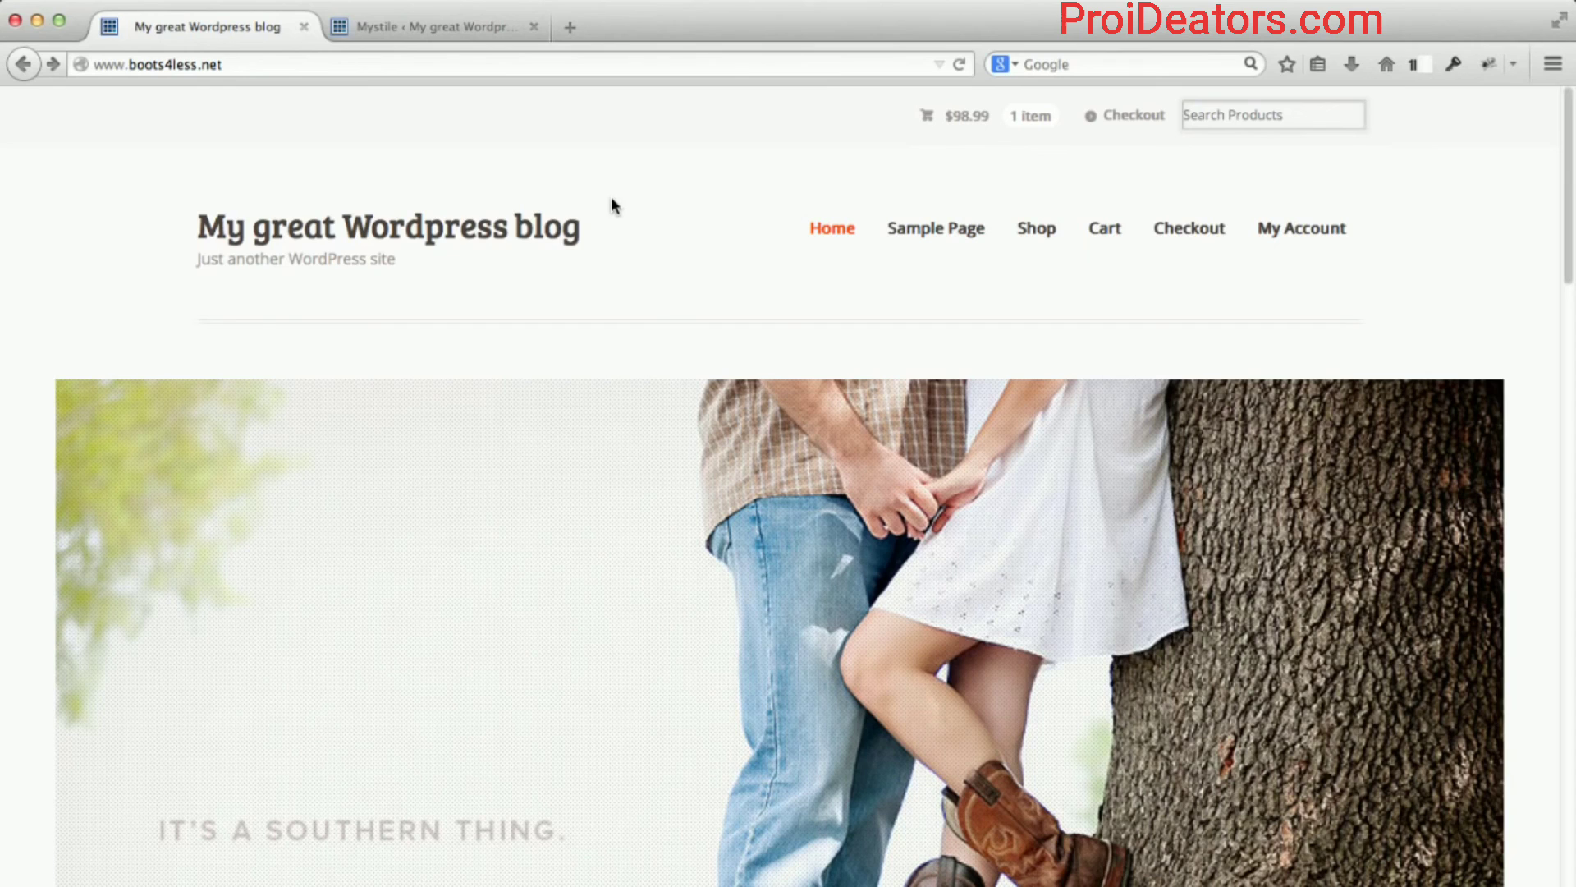
left_click(436, 26)
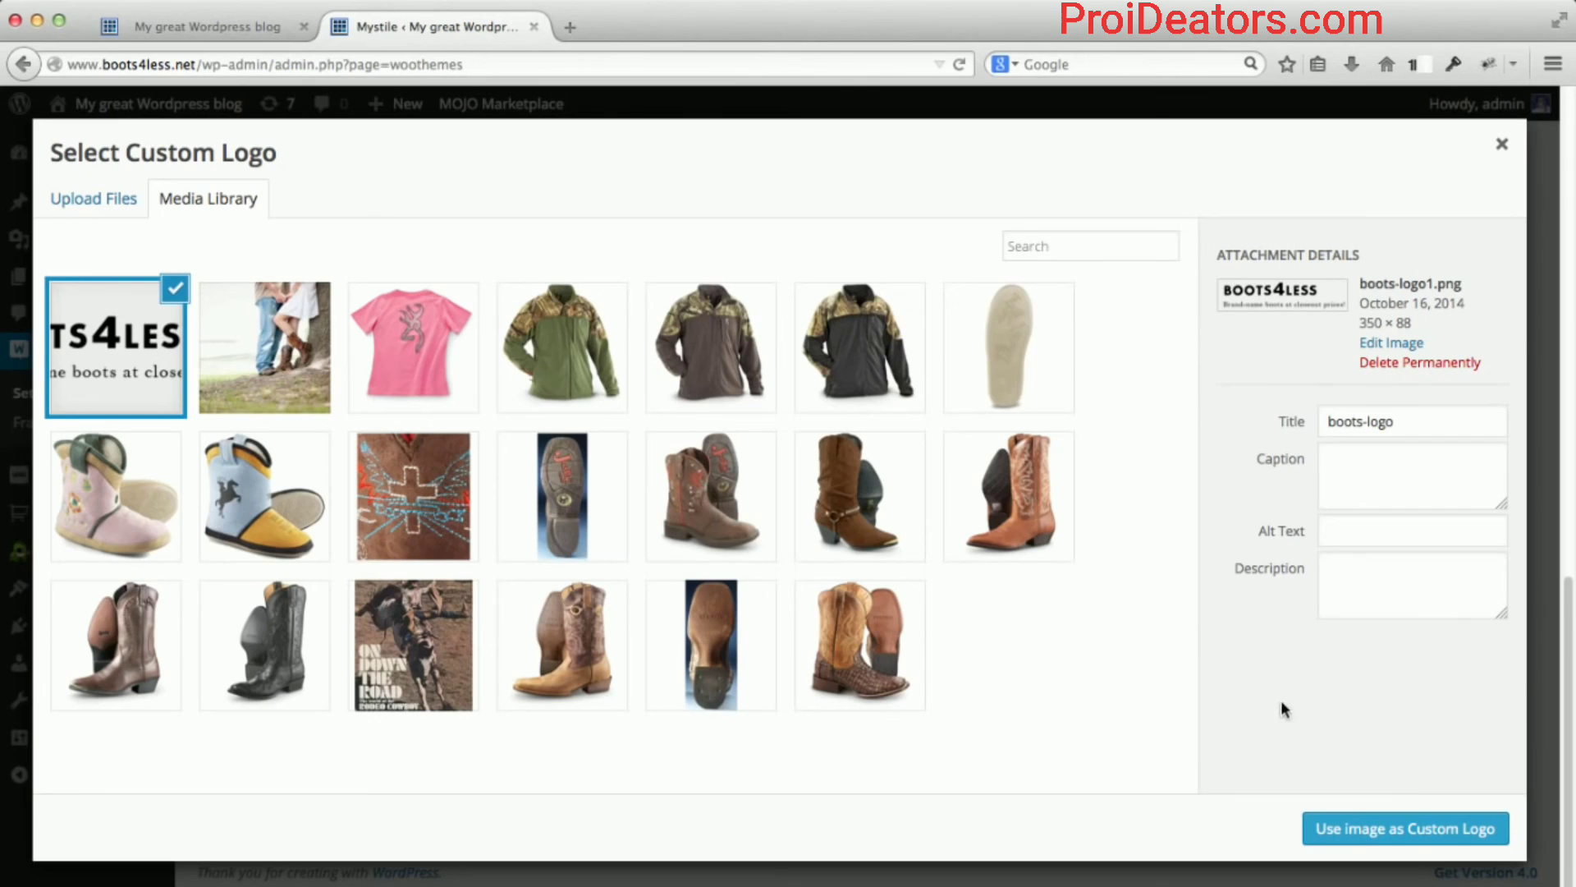
left_click(1367, 825)
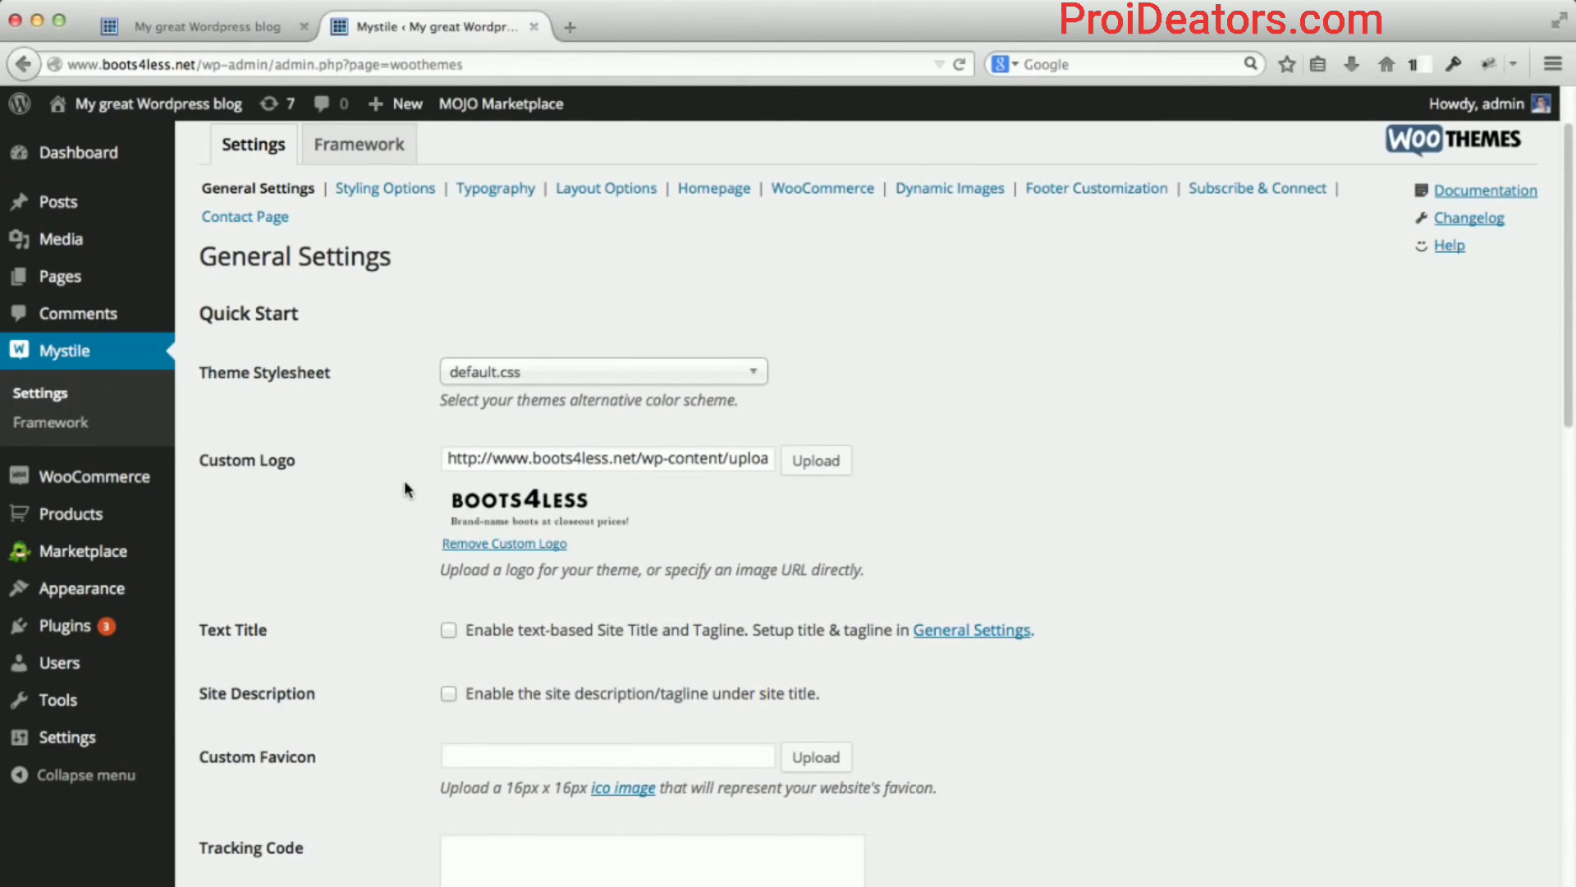
scroll(404, 479, "down", 15)
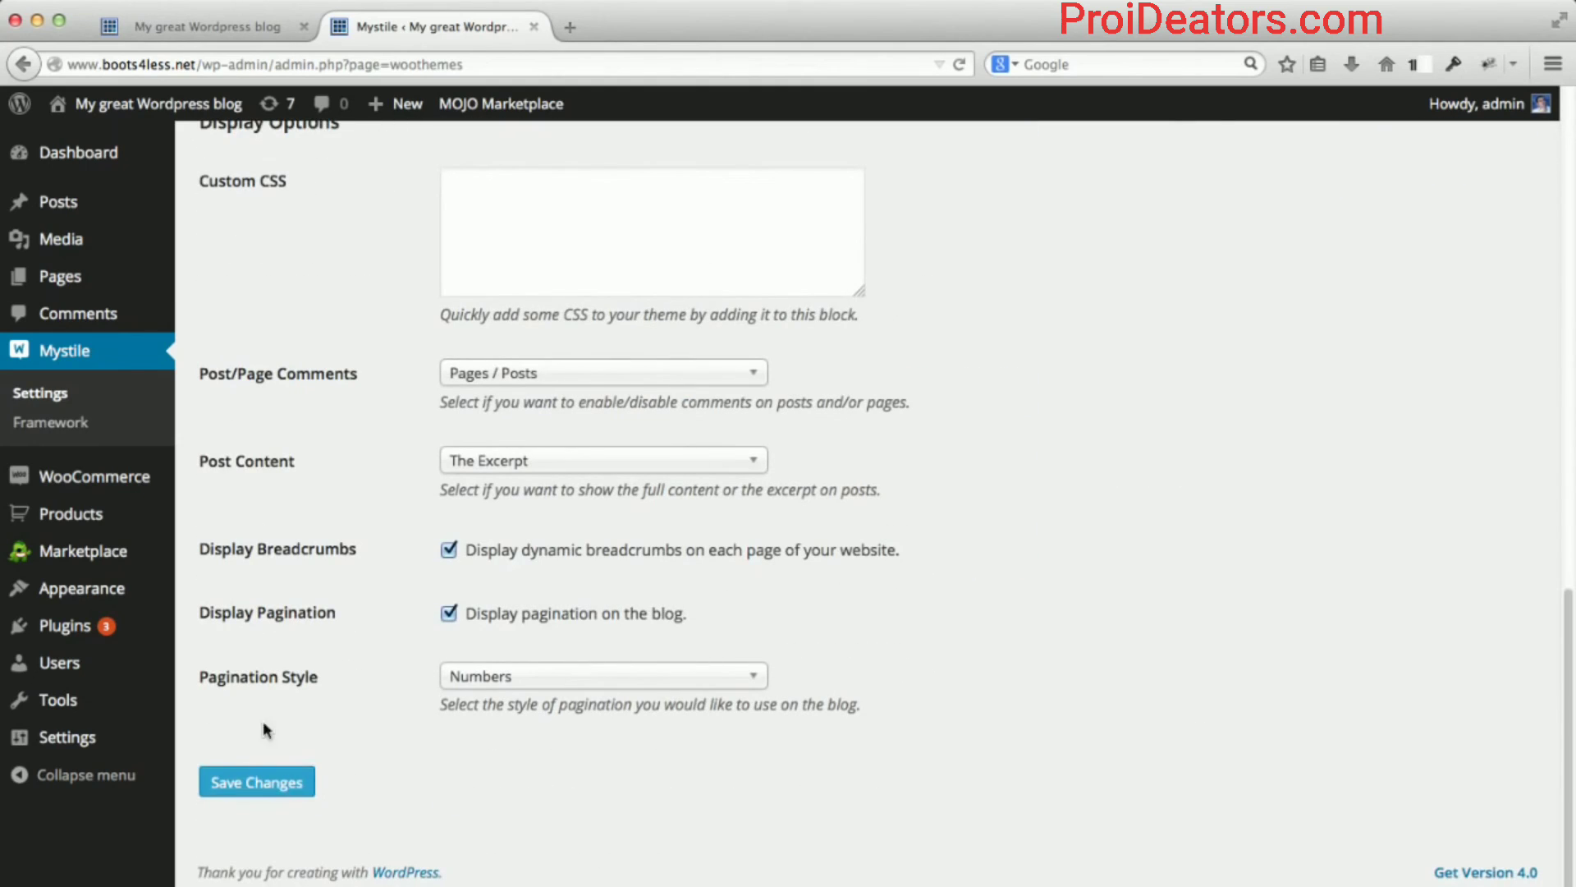
left_click(238, 780)
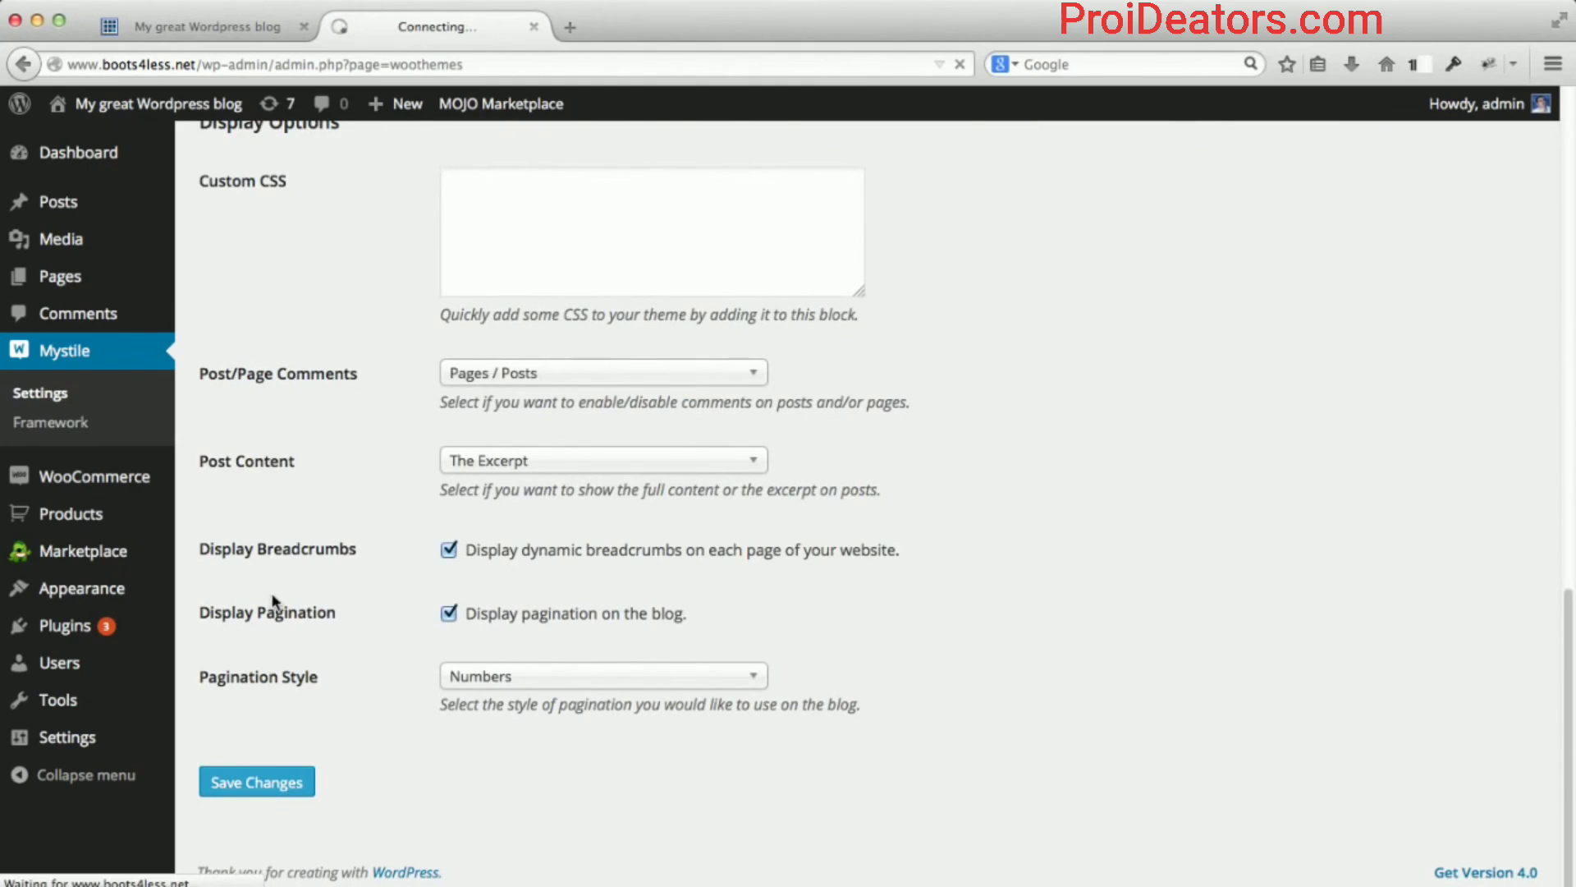
left_click(211, 22)
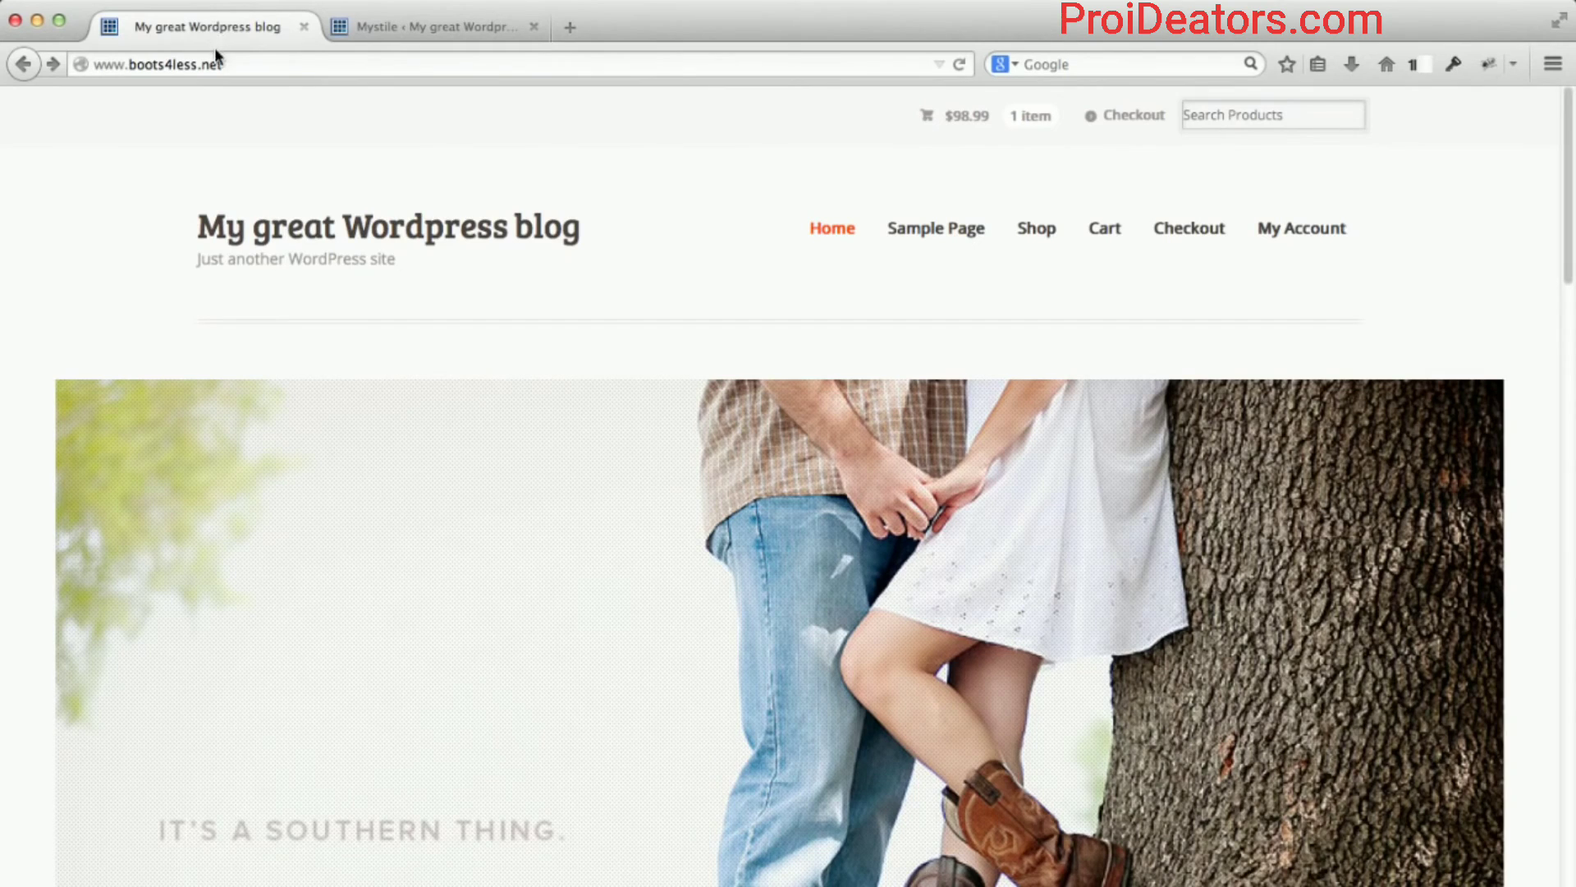
Reload boots4less.net and scroll through to confirm the BOOTS4LESS logo and 'Brand-name boots at closeout prices!' header.
left_click(214, 62)
key("Return")
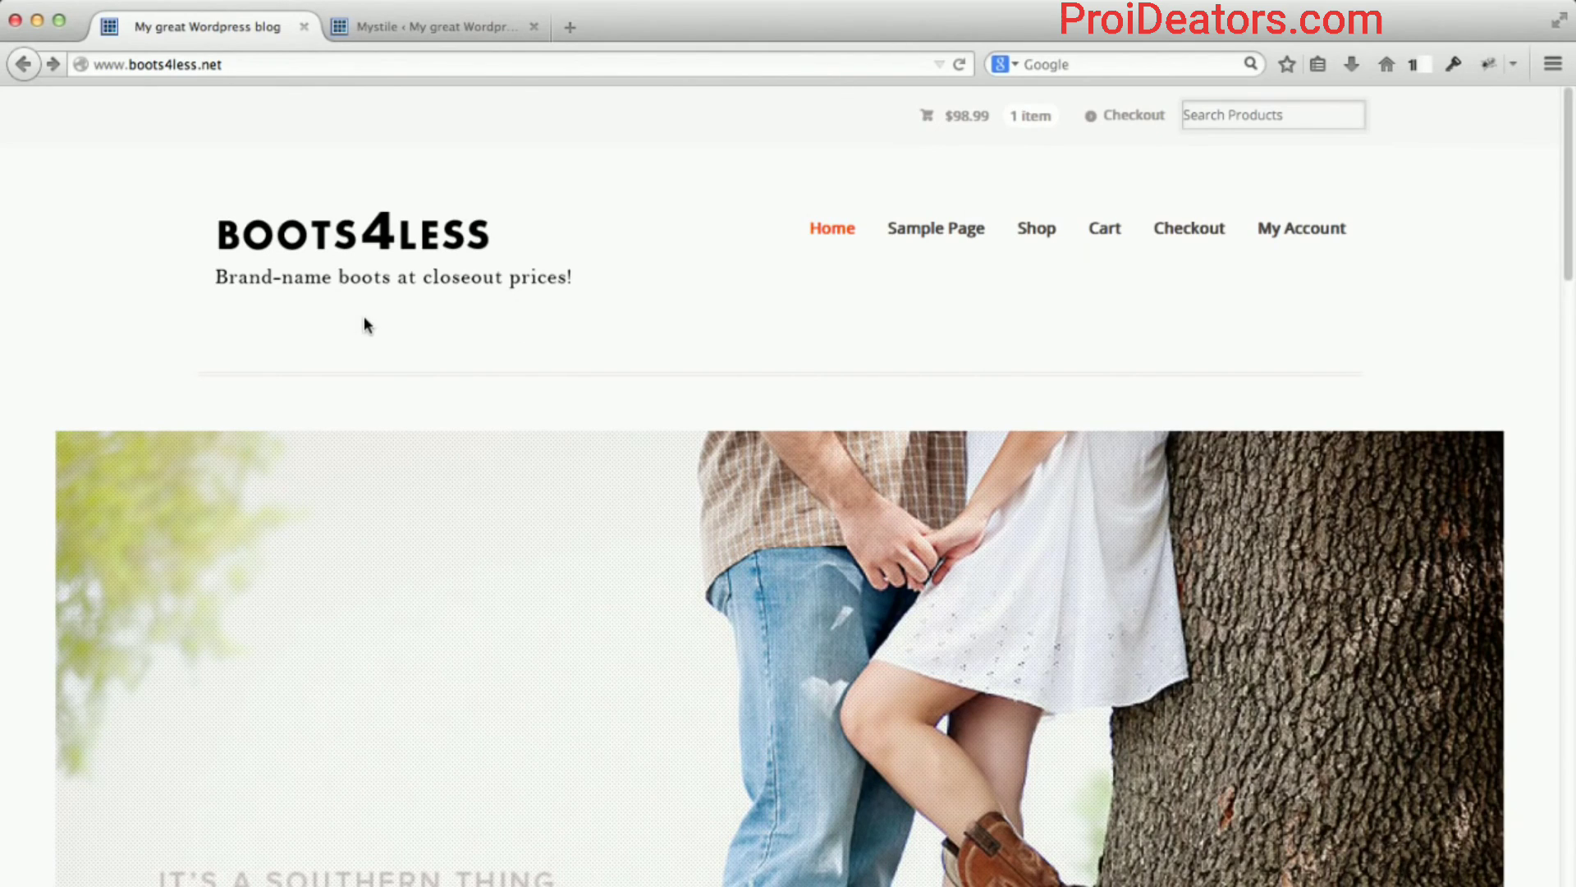
scroll(373, 314, "down", 3)
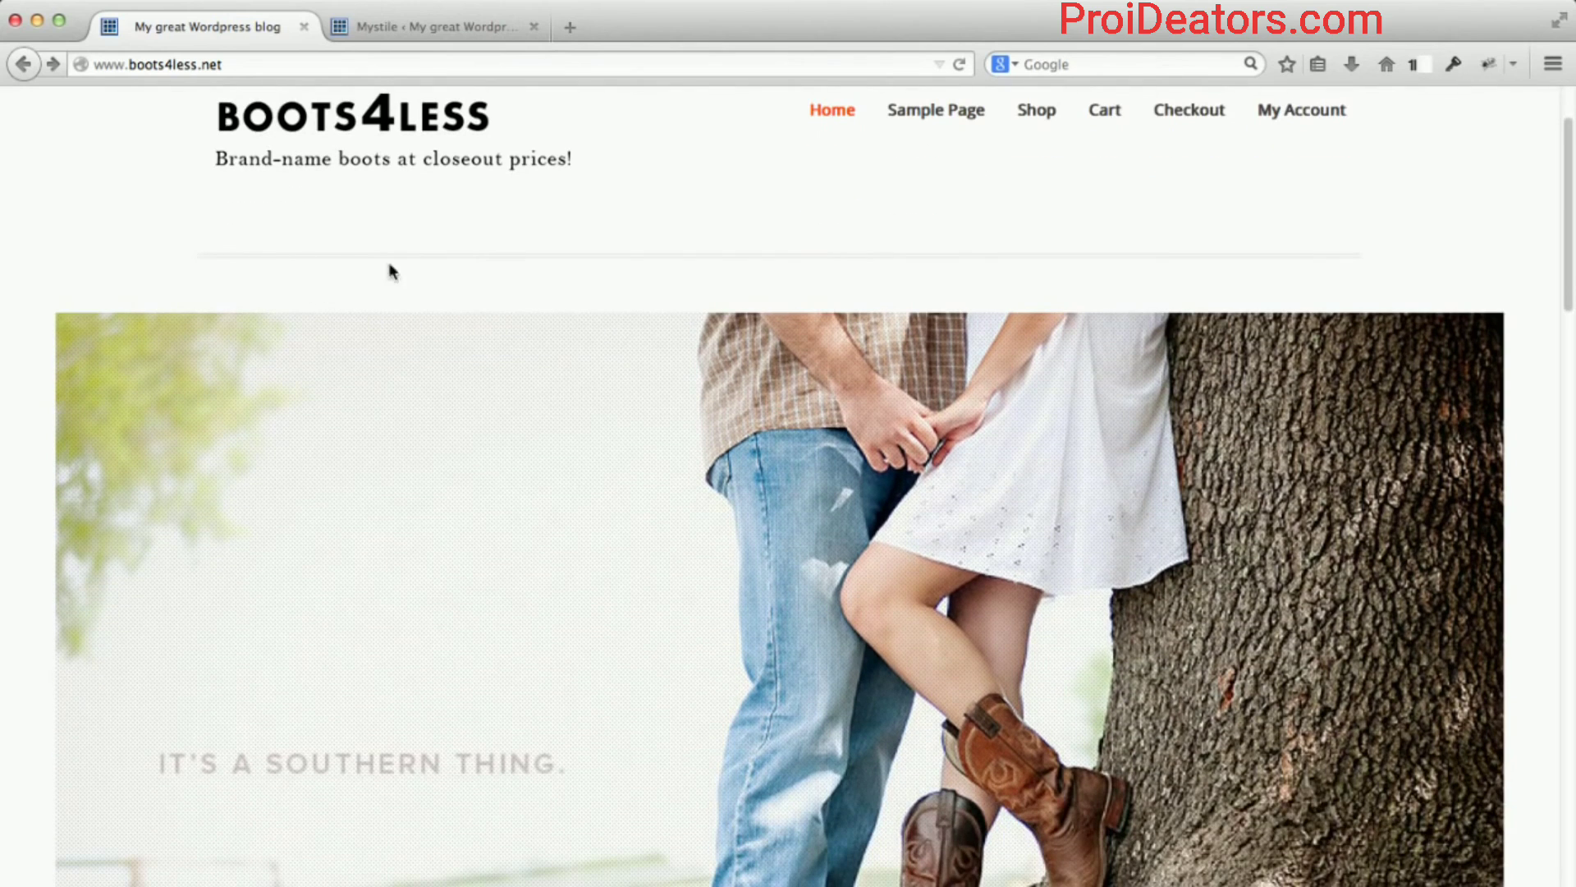
scroll(335, 251, "up", 1)
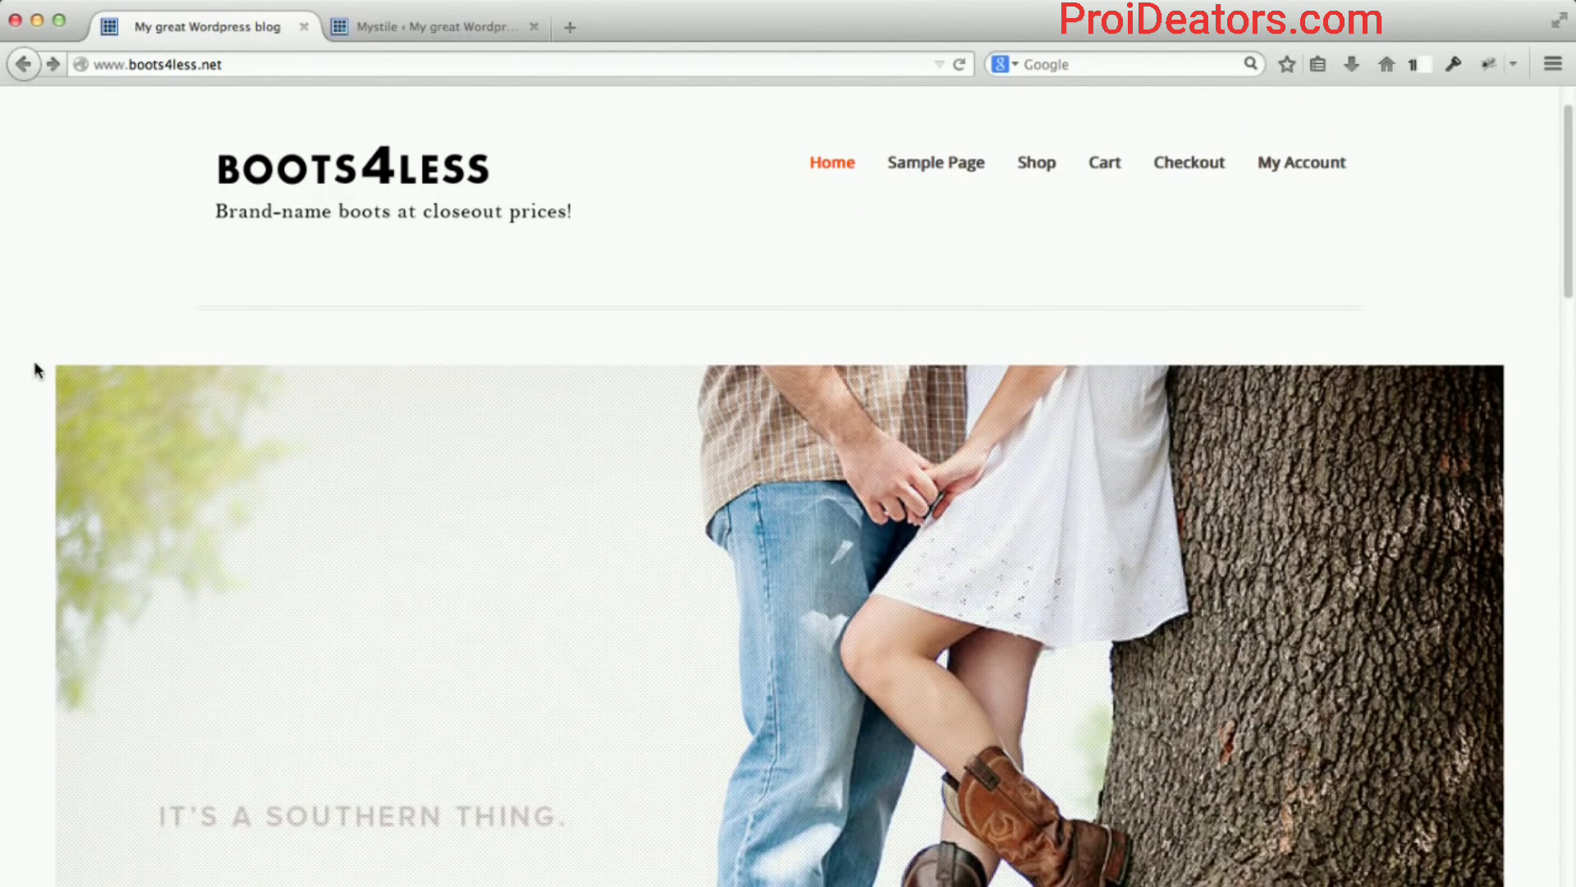
scroll(35, 365, "down", 2)
scroll(35, 370, "down", 2)
scroll(35, 369, "down", 5)
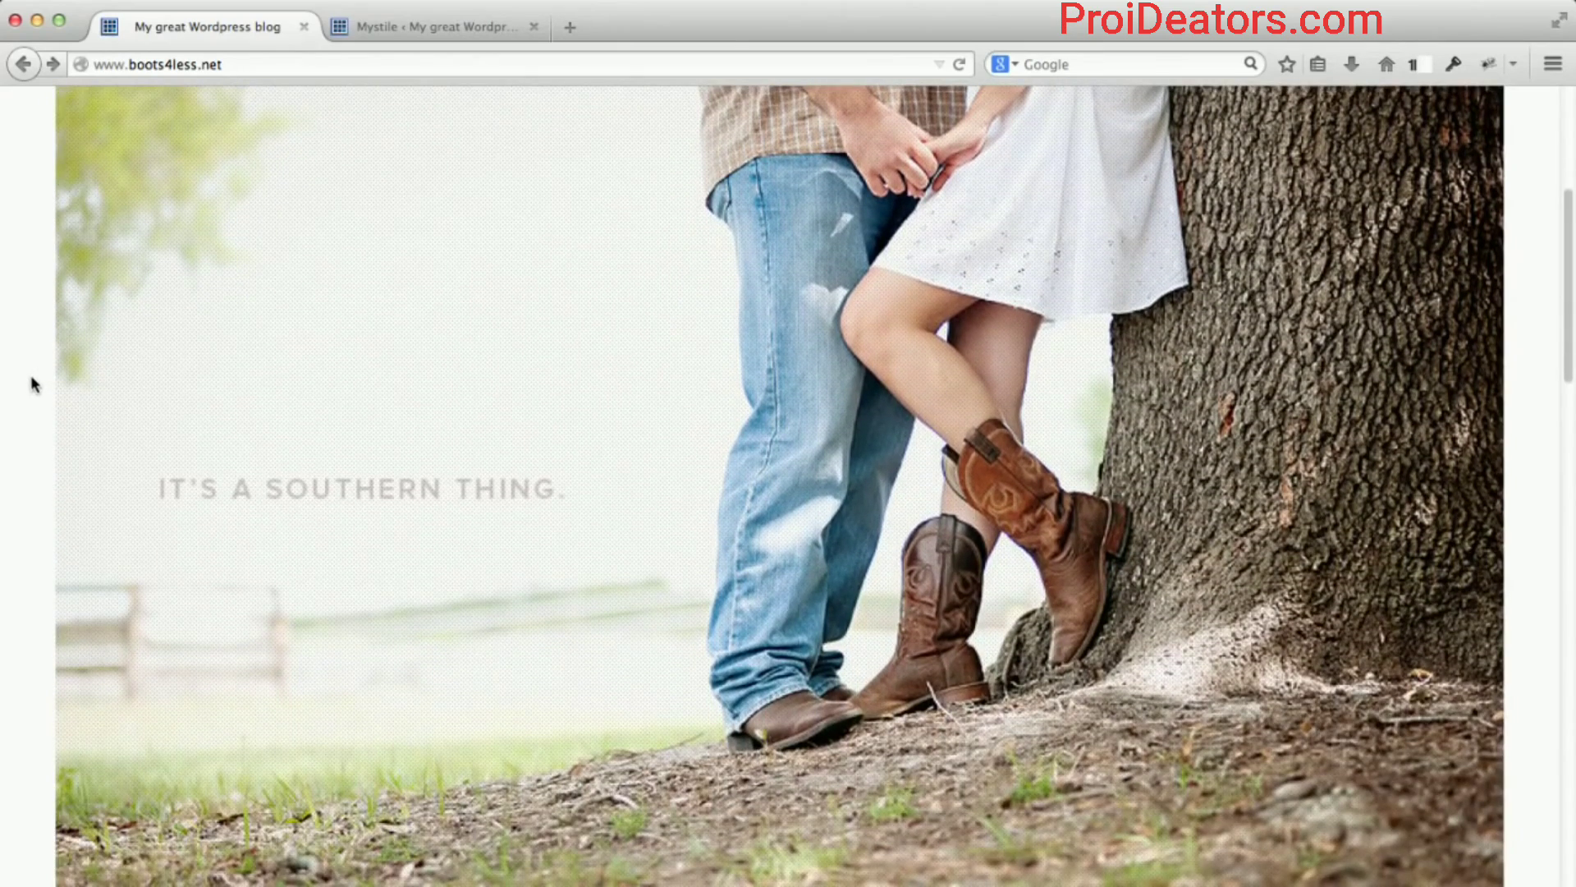
scroll(31, 378, "up", 9)
scroll(32, 382, "down", 10)
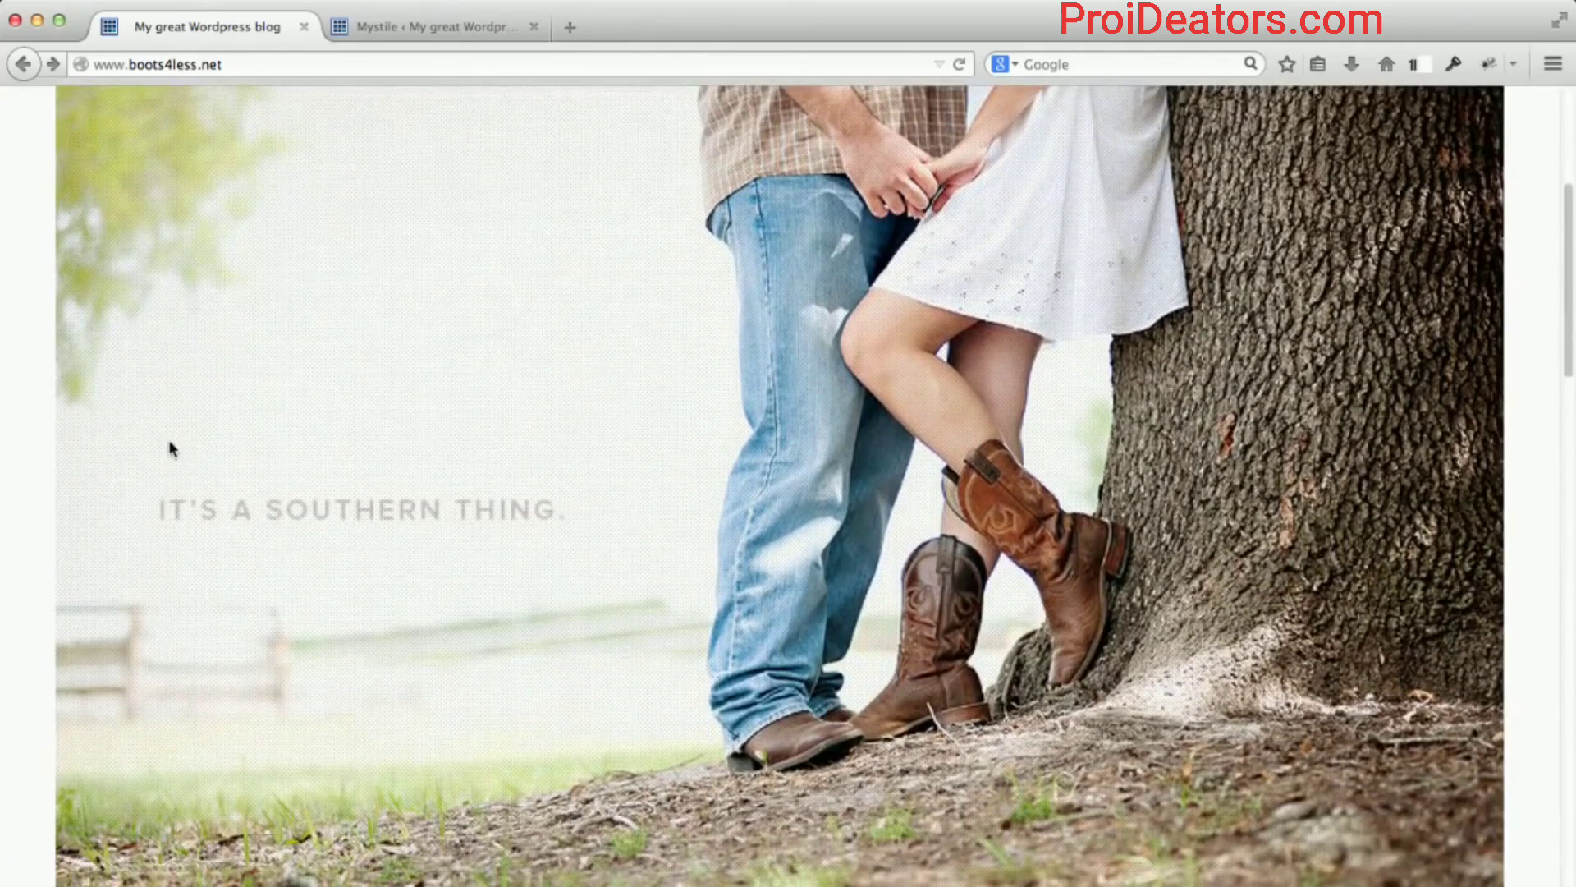
scroll(169, 446, "down", 3)
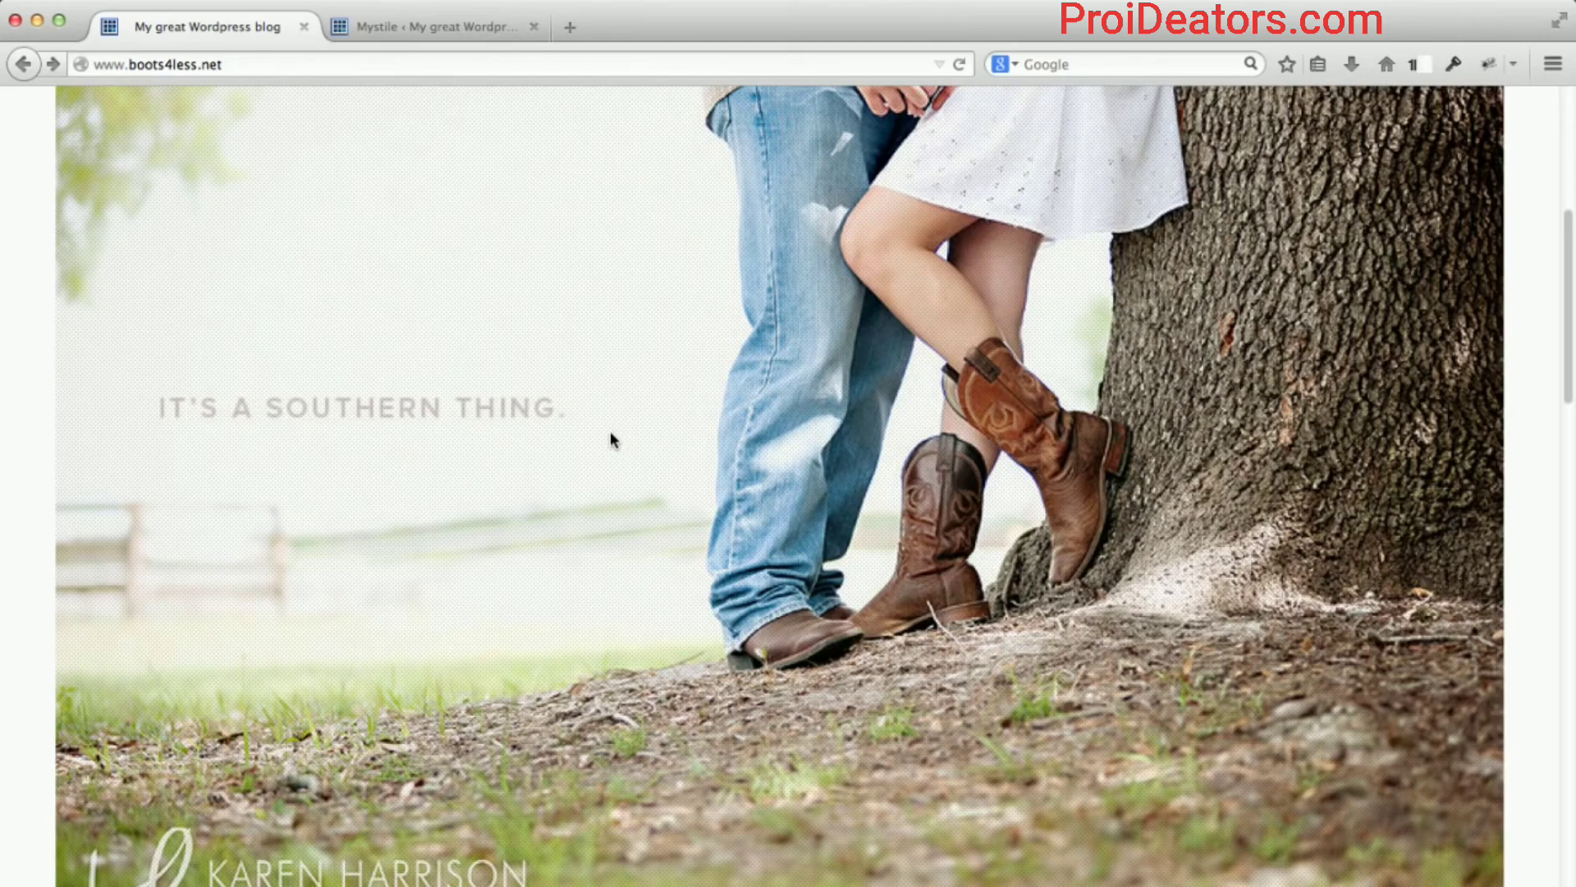
scroll(608, 431, "down", 3)
scroll(30, 529, "down", 7)
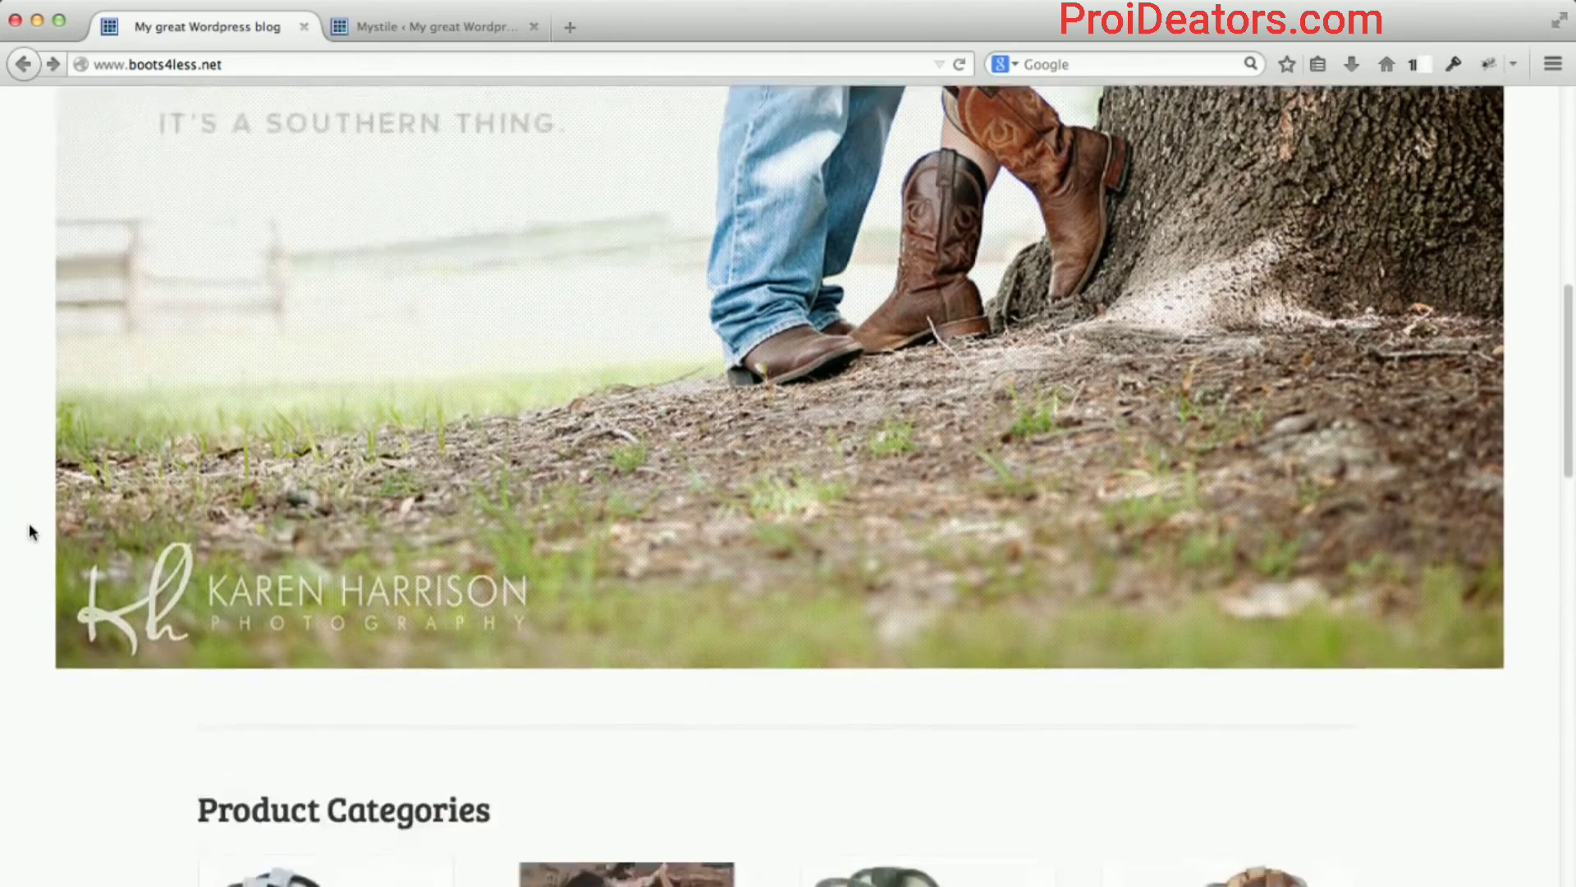
scroll(30, 530, "up", 15)
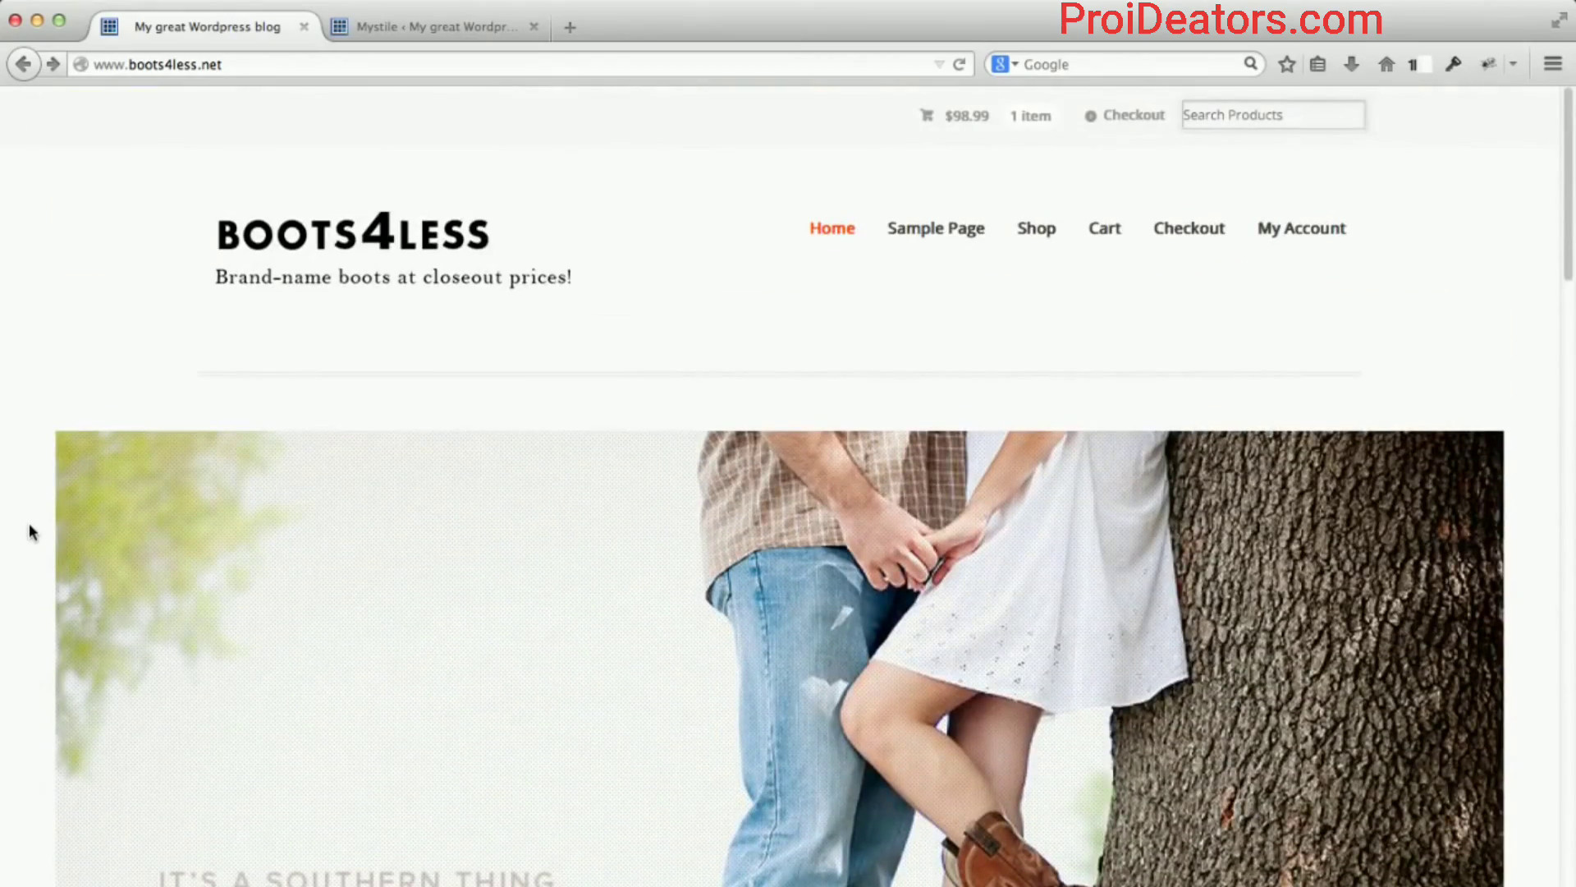
Open pixlr.com in a new tab and launch the web app from the Pixlr Editor card.
left_click(571, 27)
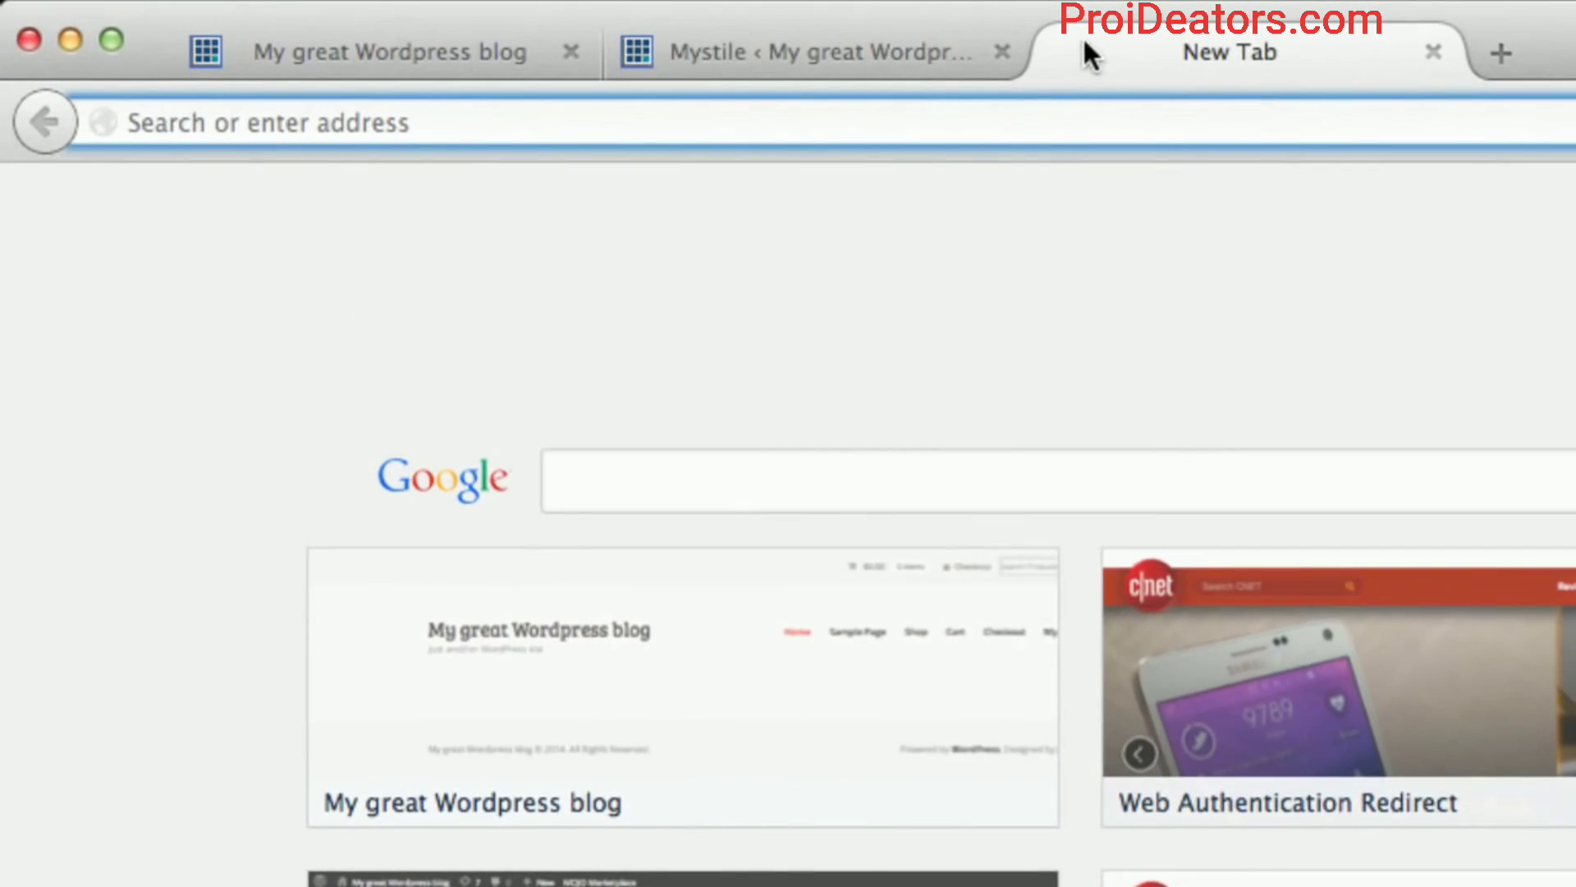
type("pix")
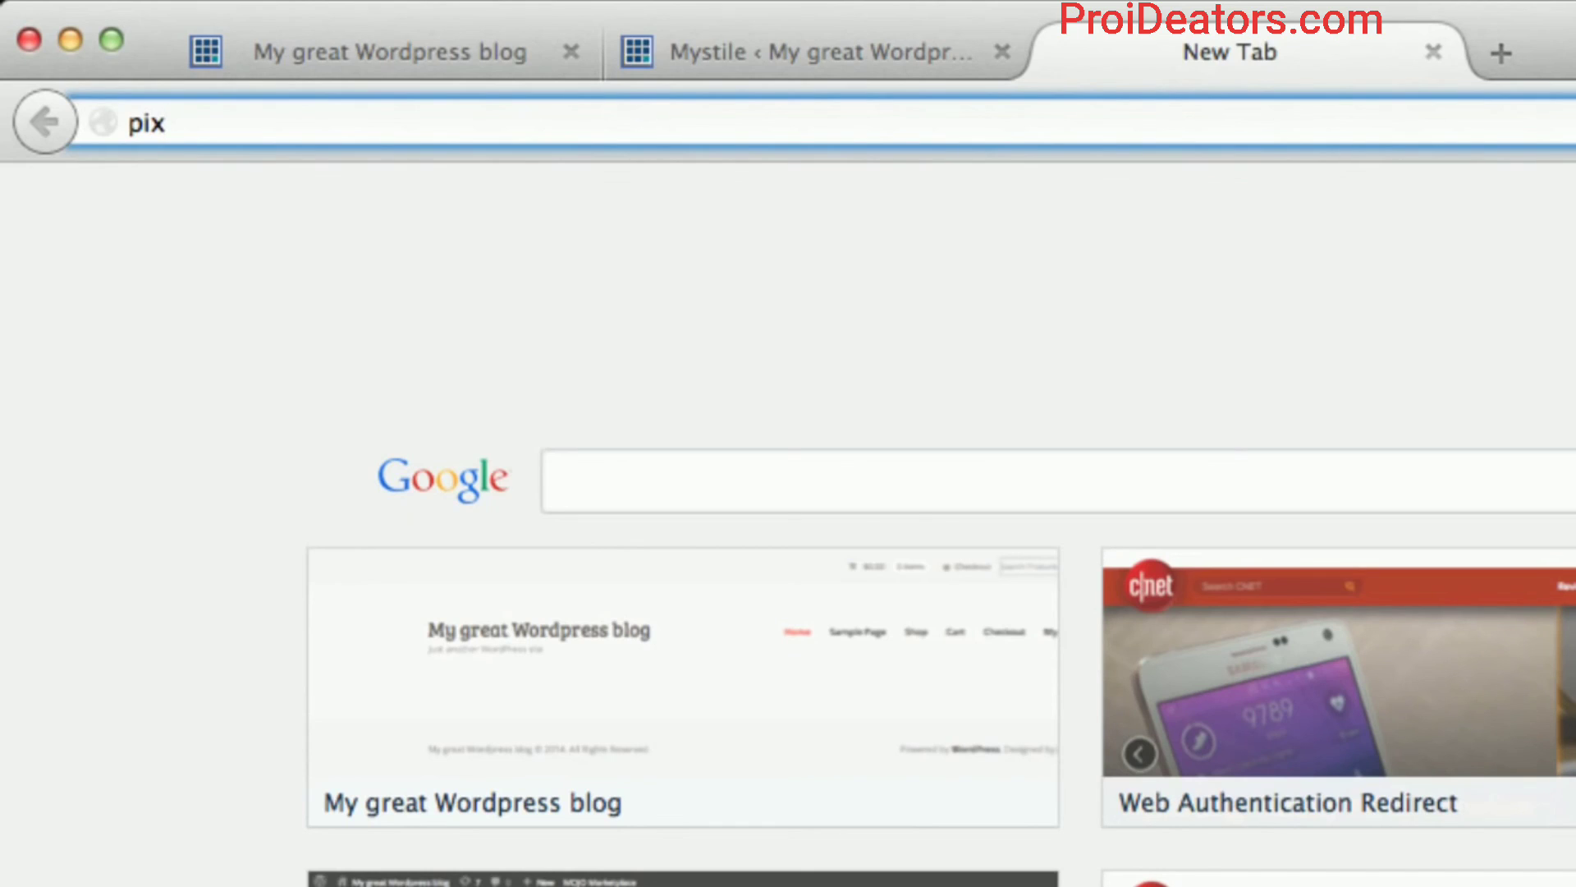
type("lr.com")
key("Return")
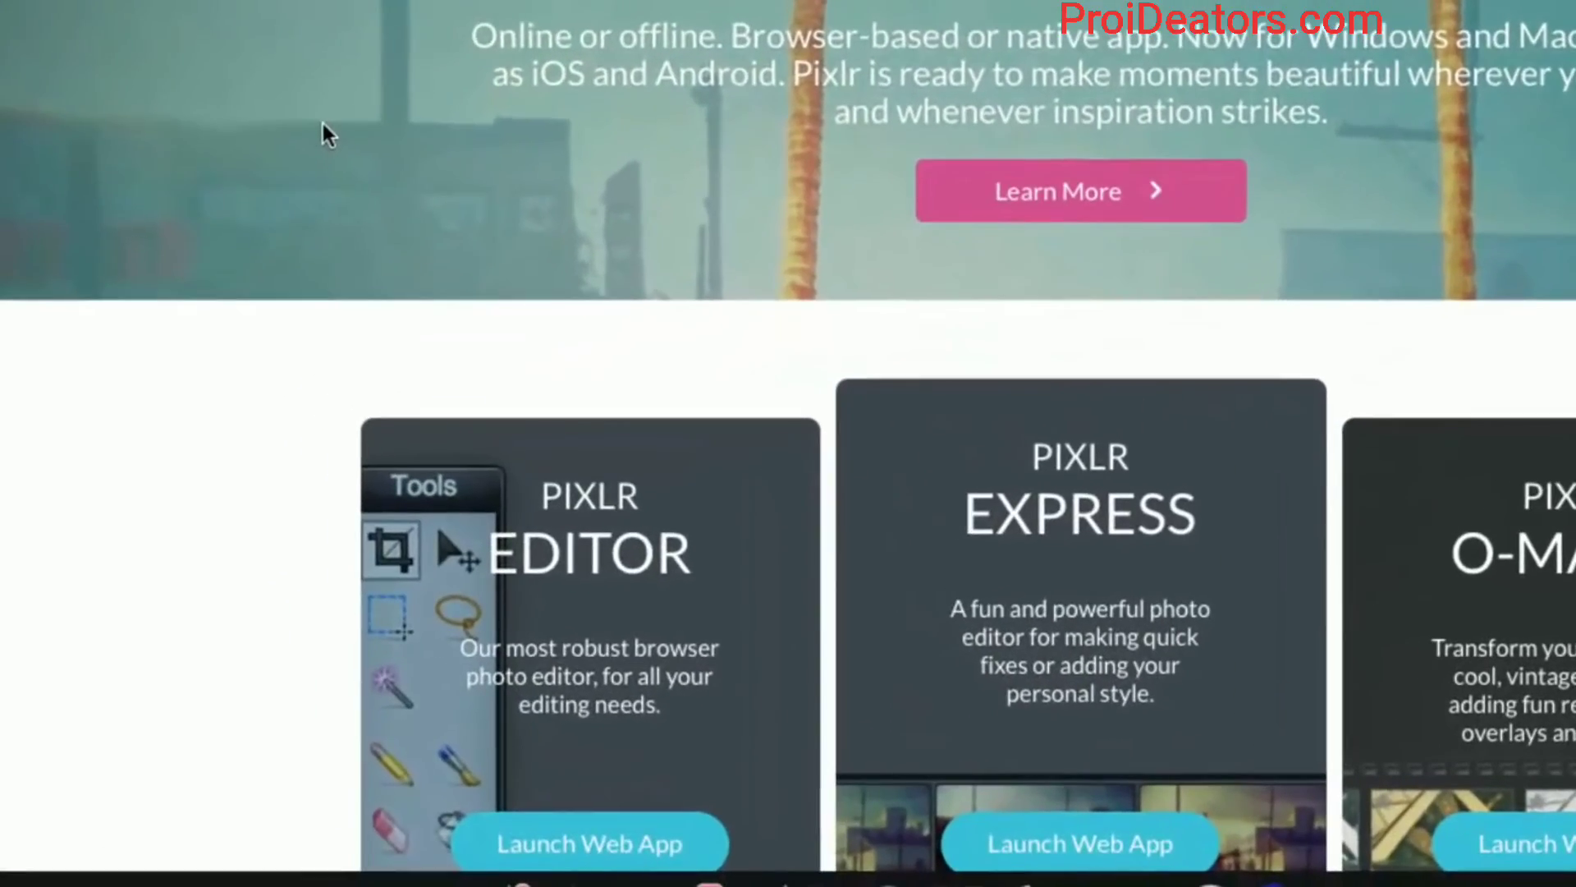
scroll(318, 139, "down", 3)
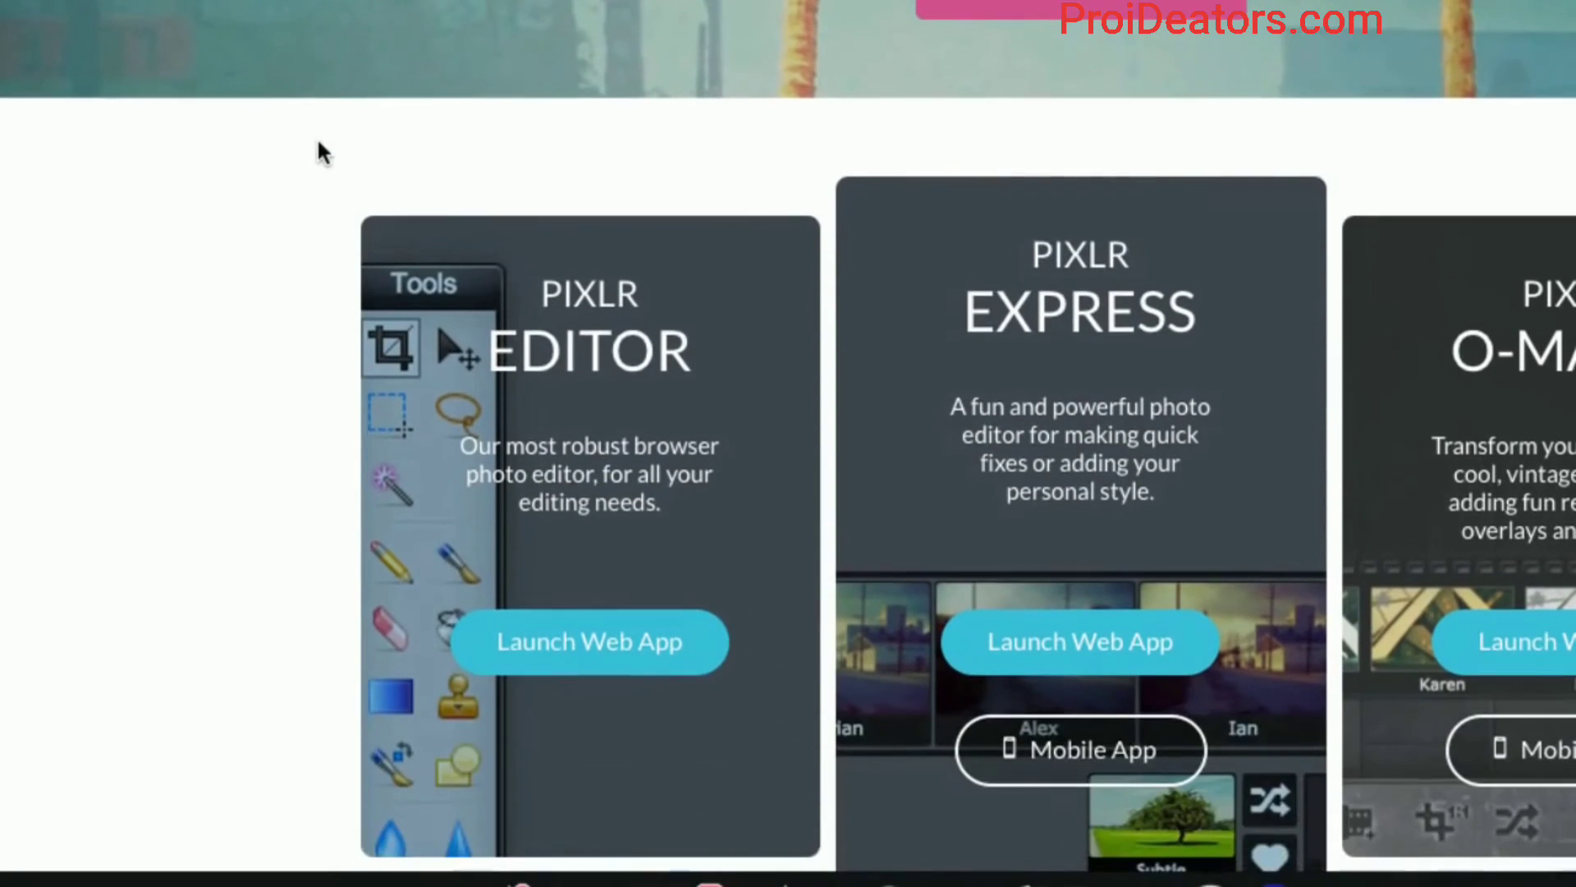
scroll(319, 144, "down", 2)
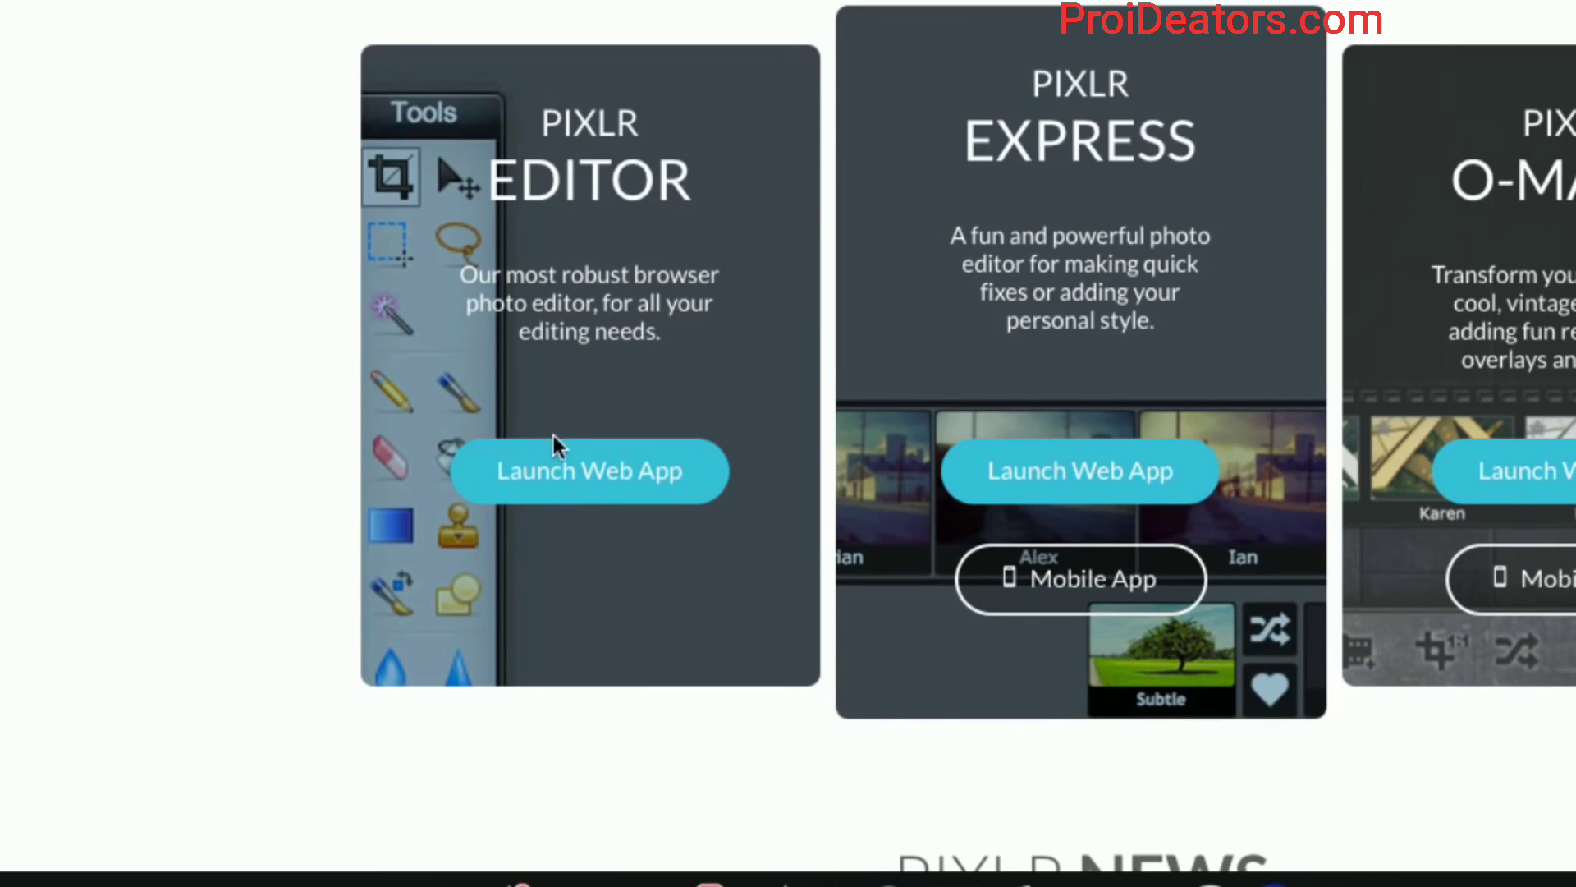
left_click(579, 472)
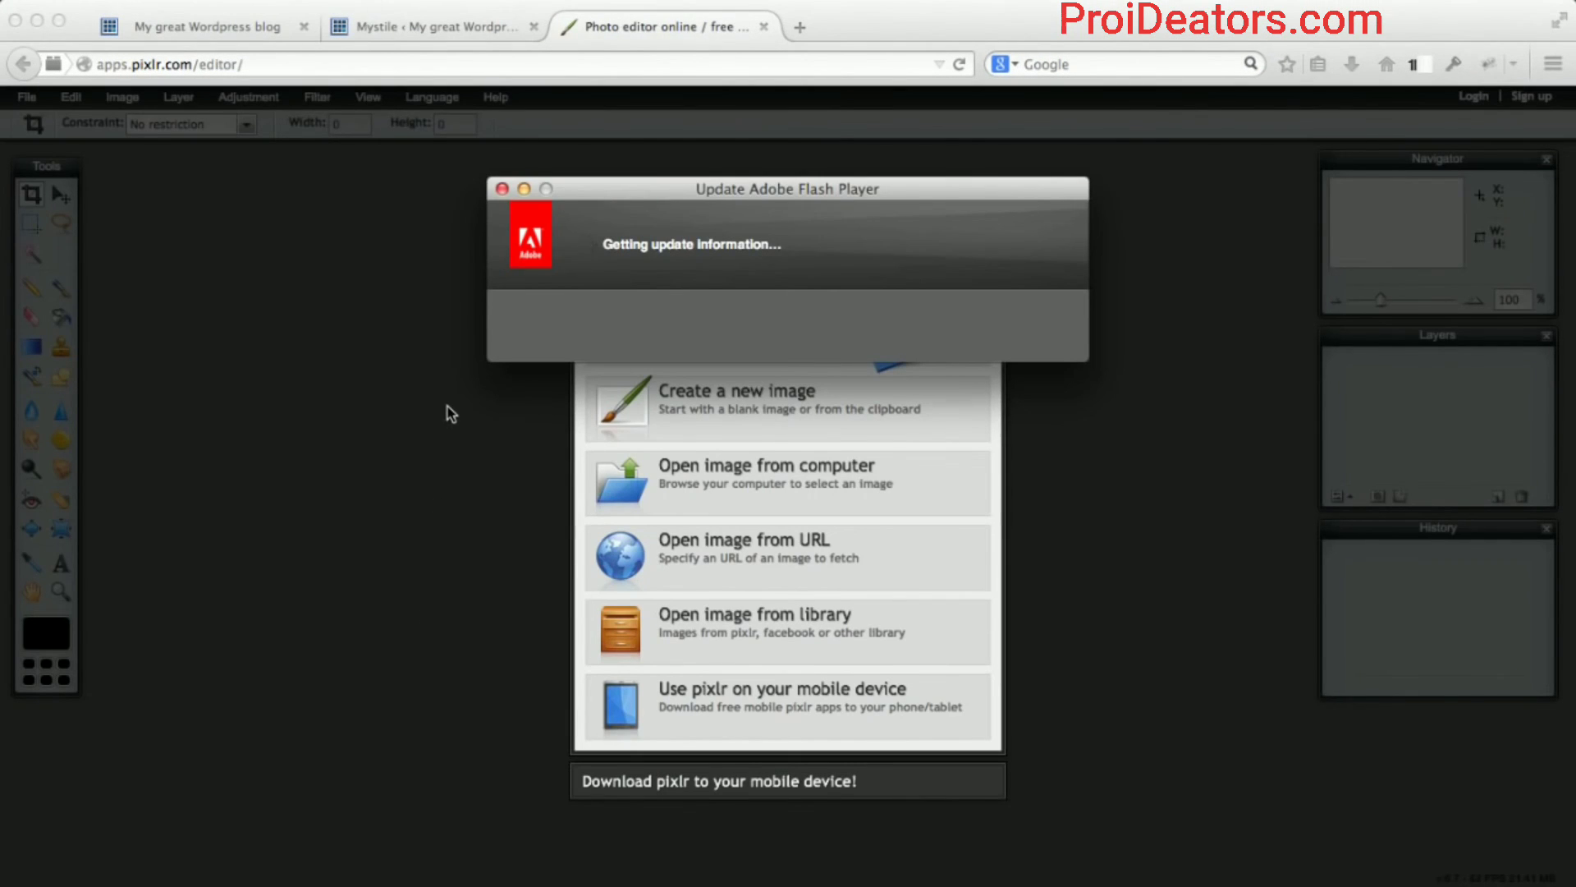
Dismiss the Flash update notice and create a blank 800 x 600 Untitled image.
left_click(502, 189)
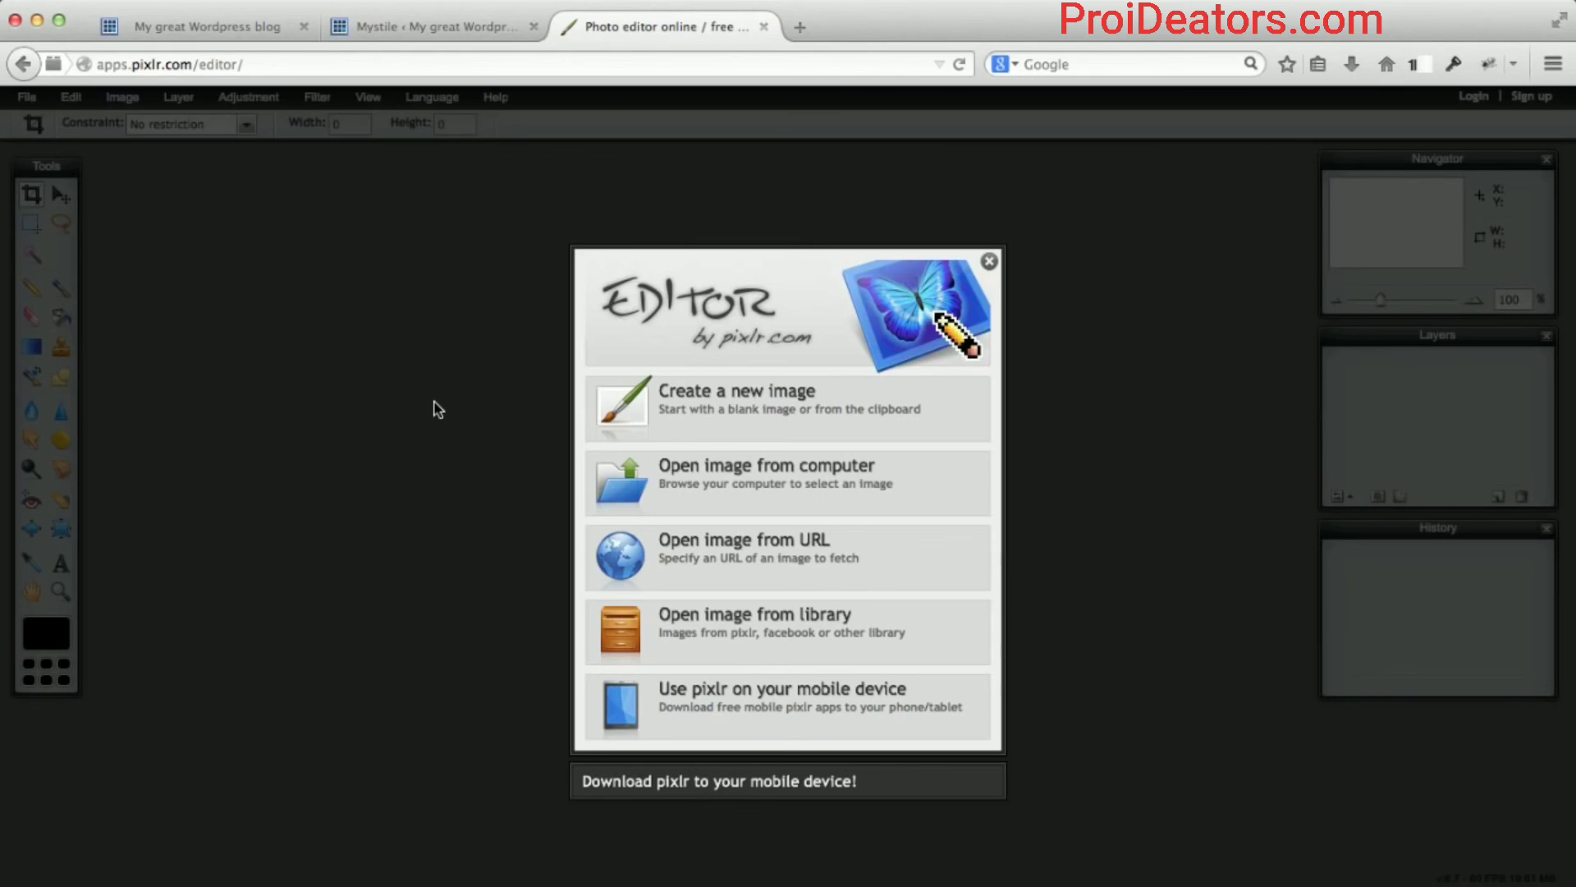
left_click(739, 393)
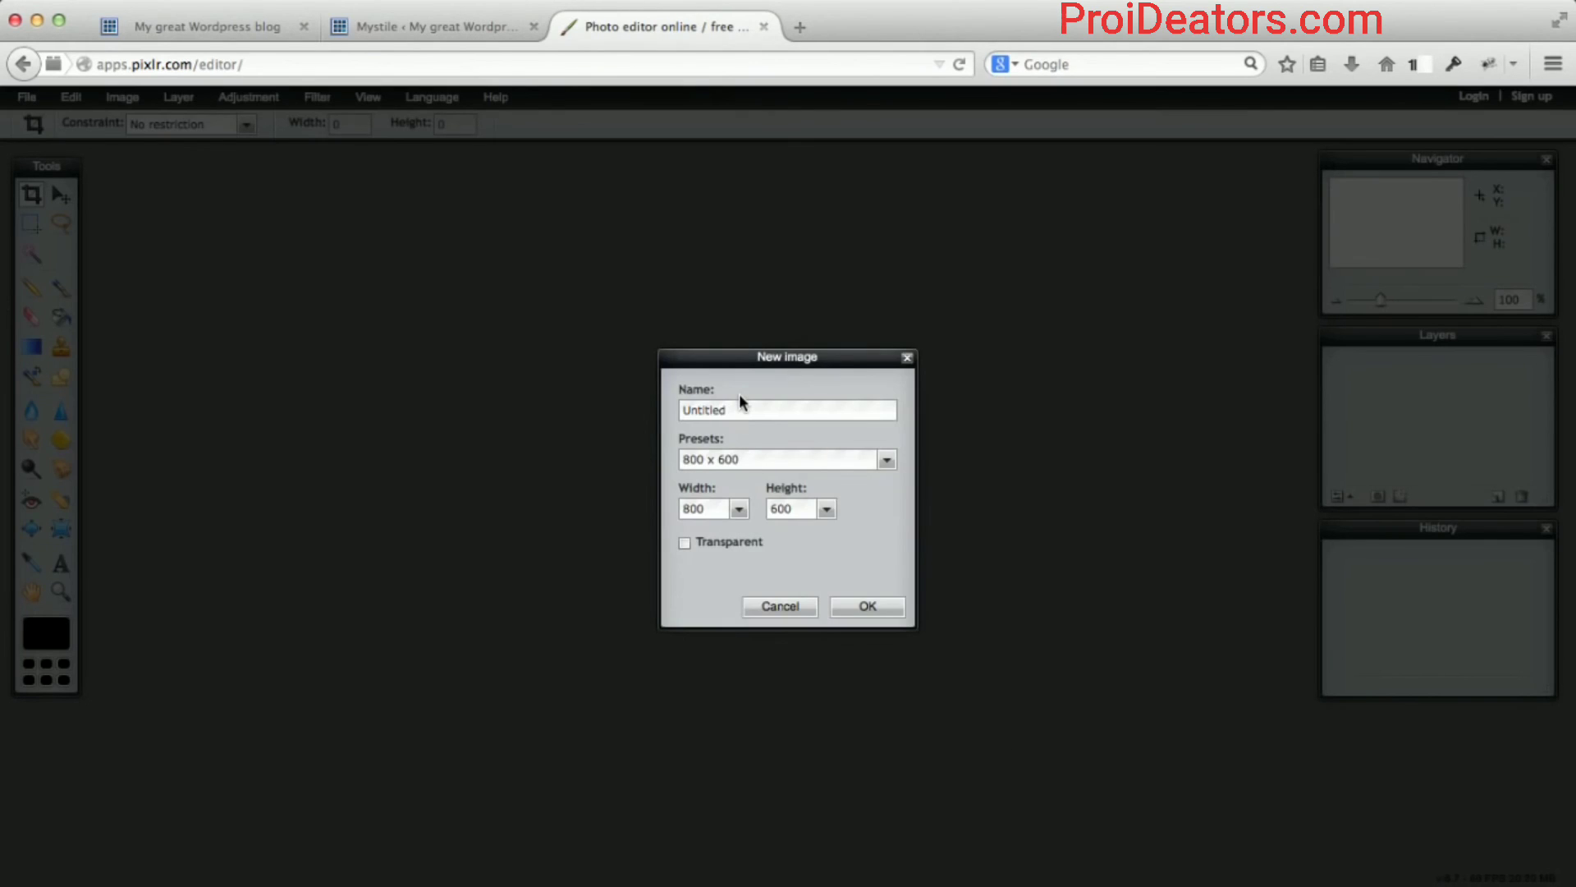
left_click(884, 609)
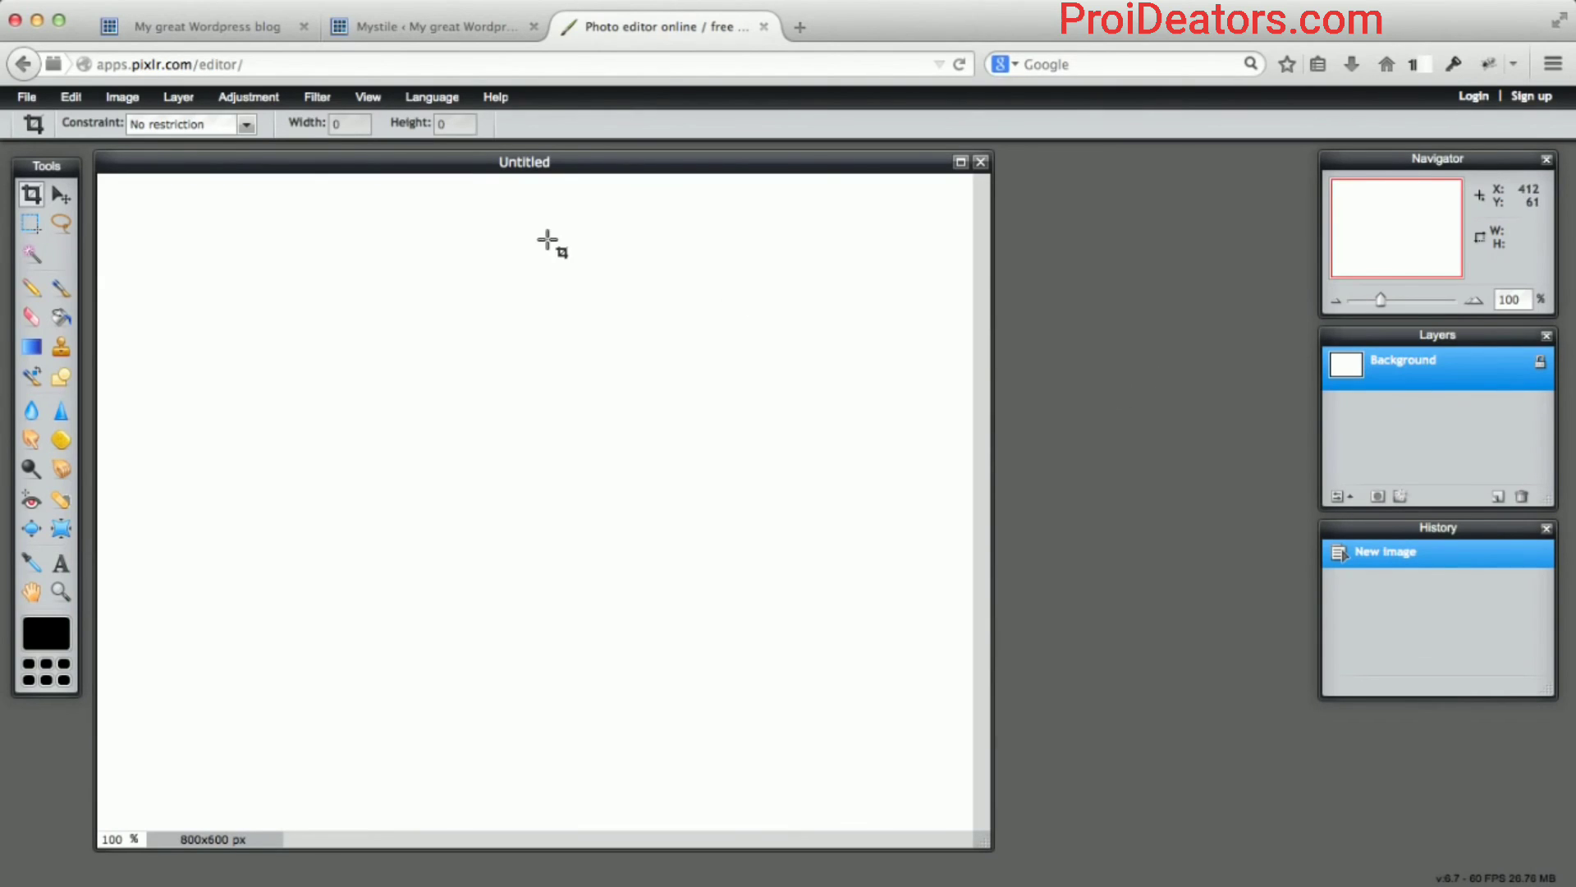
left_click(443, 27)
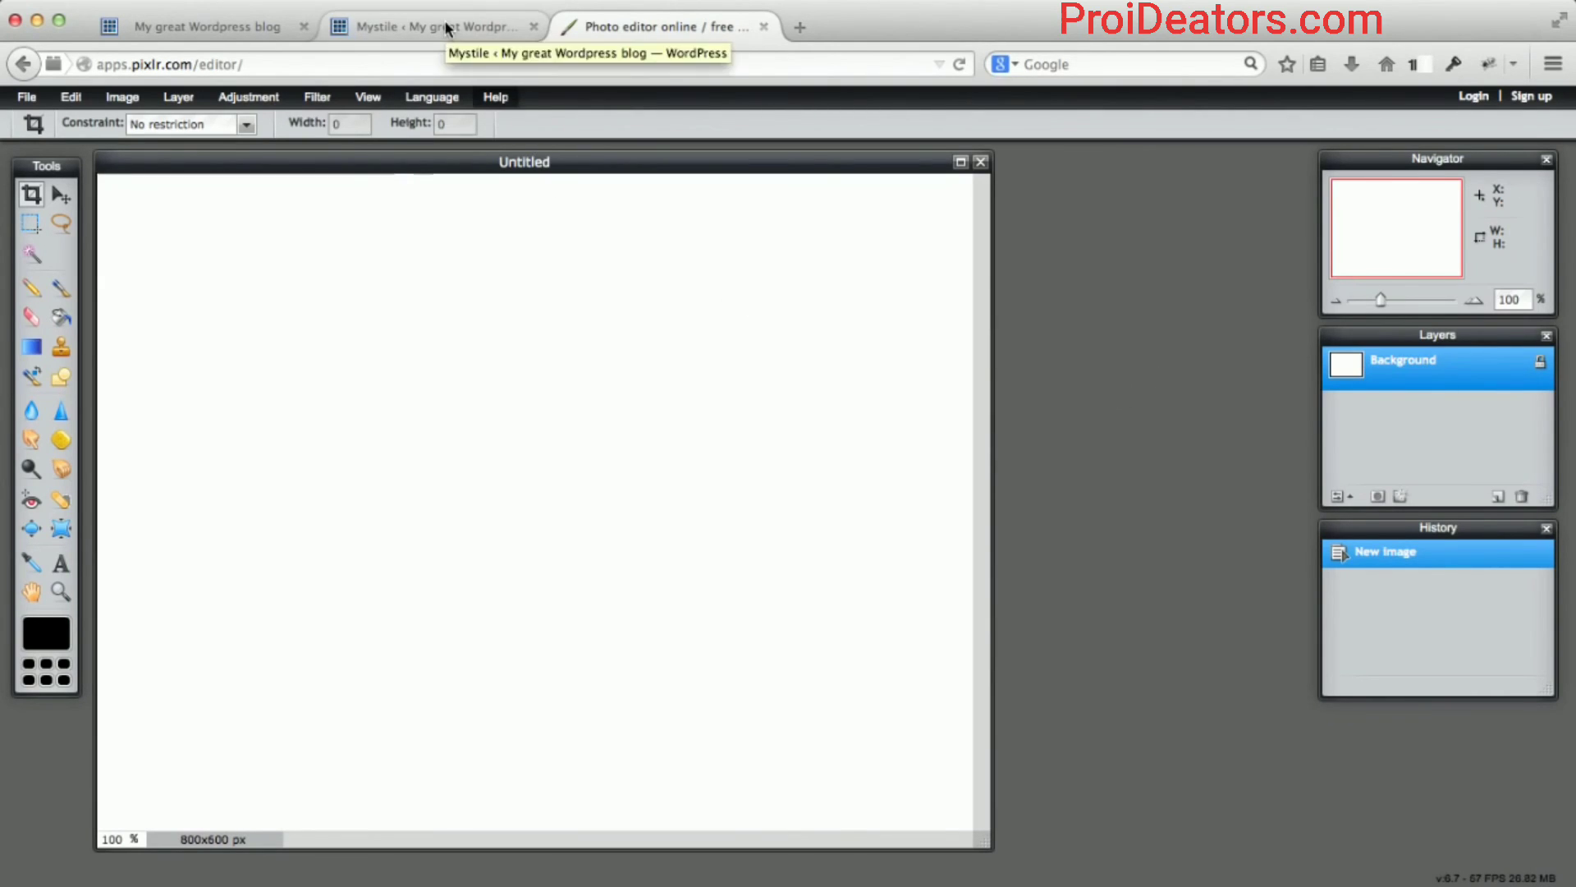
Check the BOOTS4LESS logo header on the storefront and its Sample Page, then return Home.
left_click(182, 26)
scroll(177, 221, "down", 2)
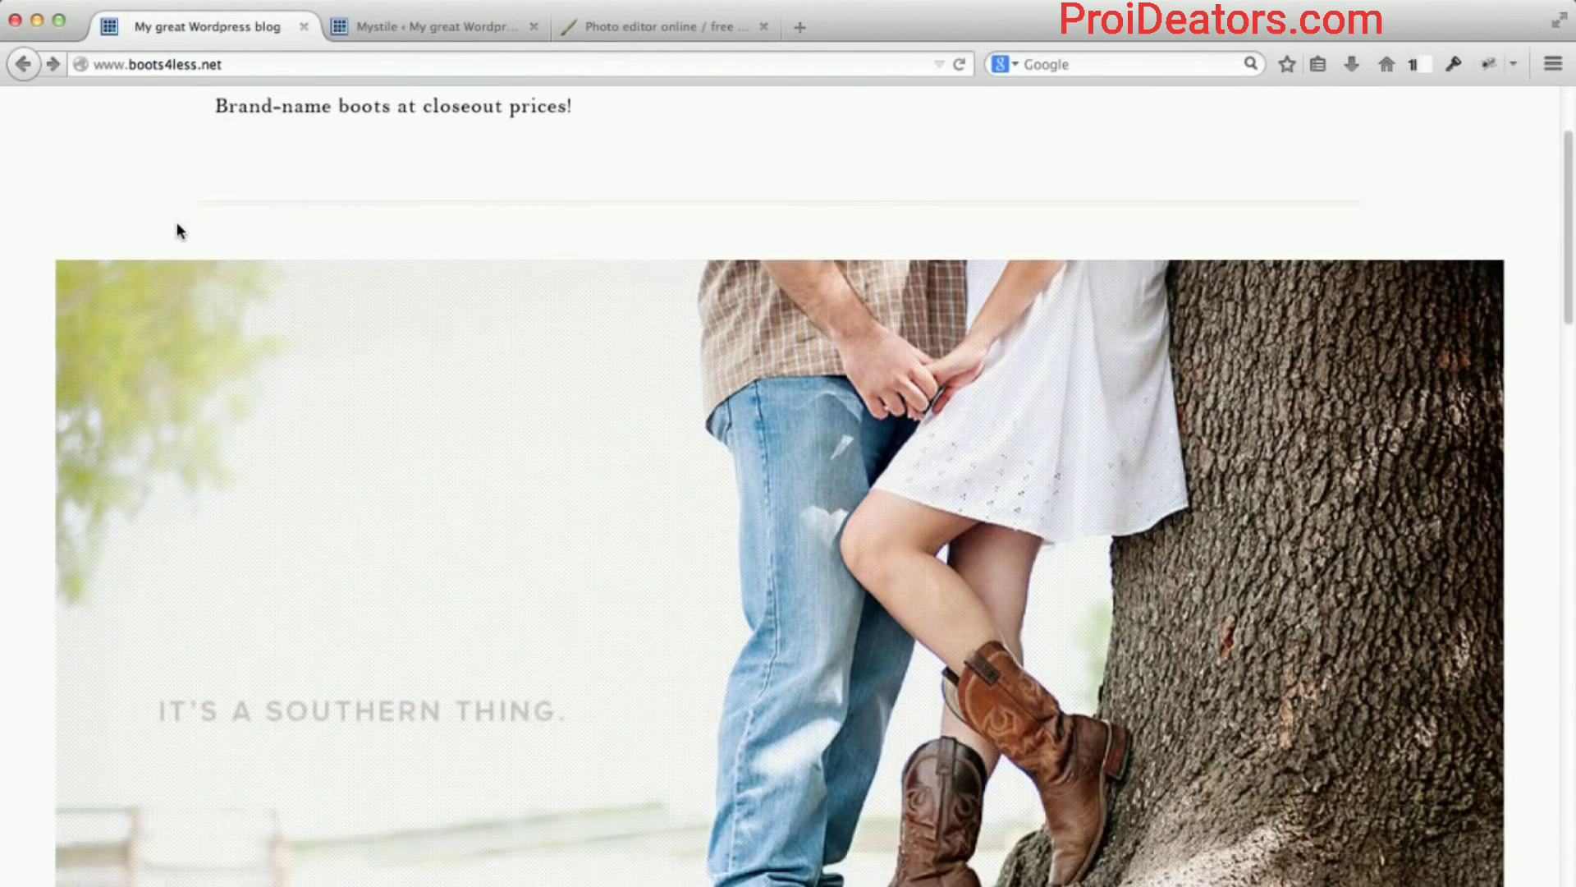
scroll(177, 222, "up", 2)
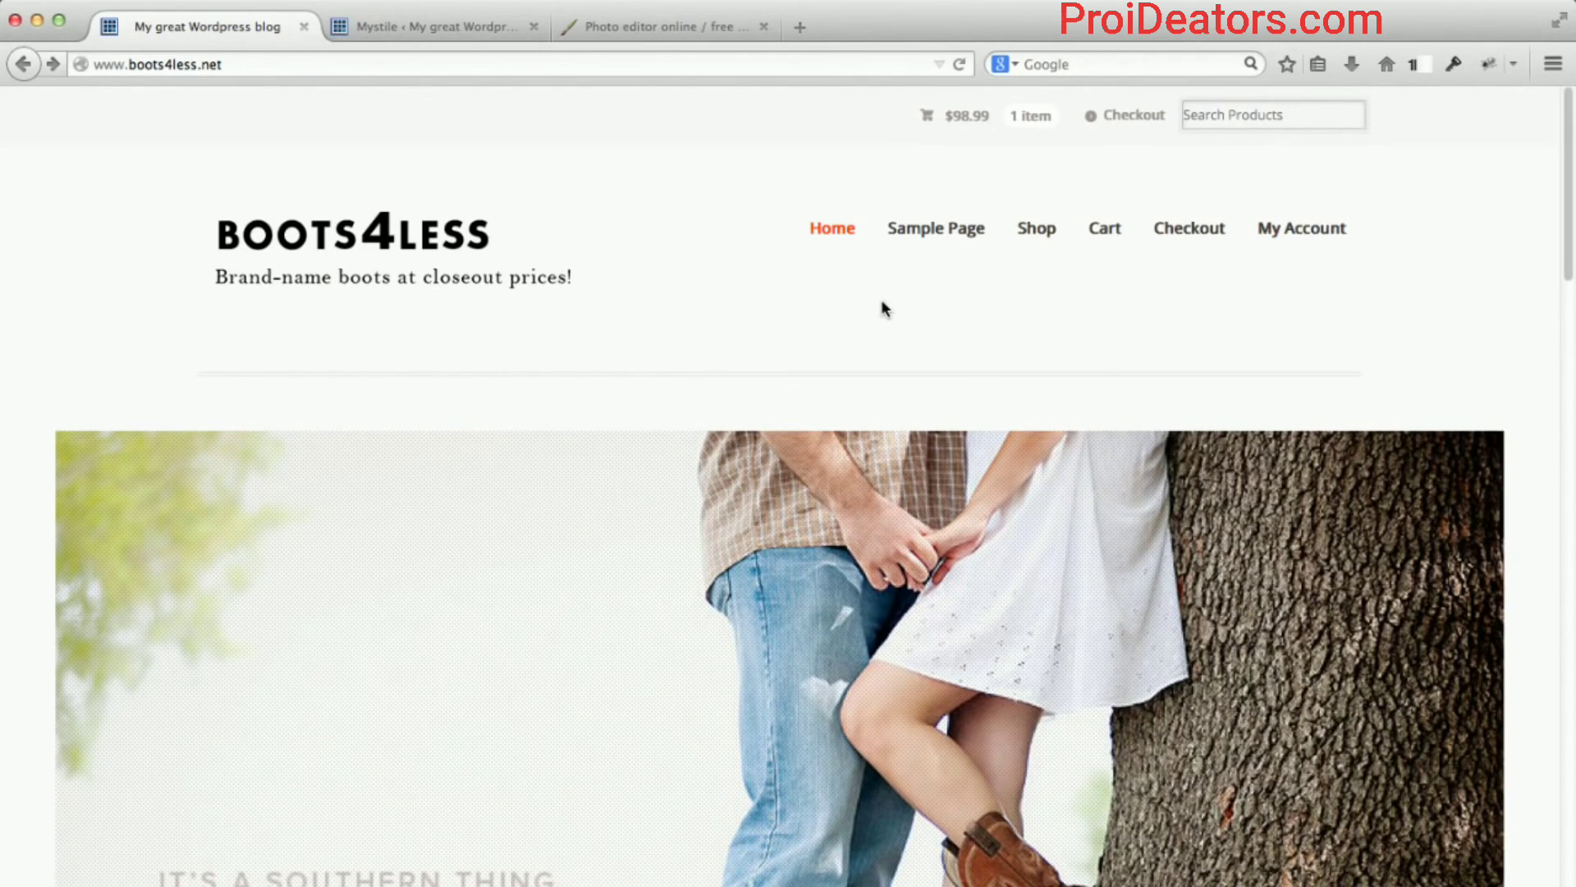
scroll(882, 304, "down", 2)
scroll(887, 304, "up", 1)
scroll(887, 302, "up", 1)
left_click(959, 228)
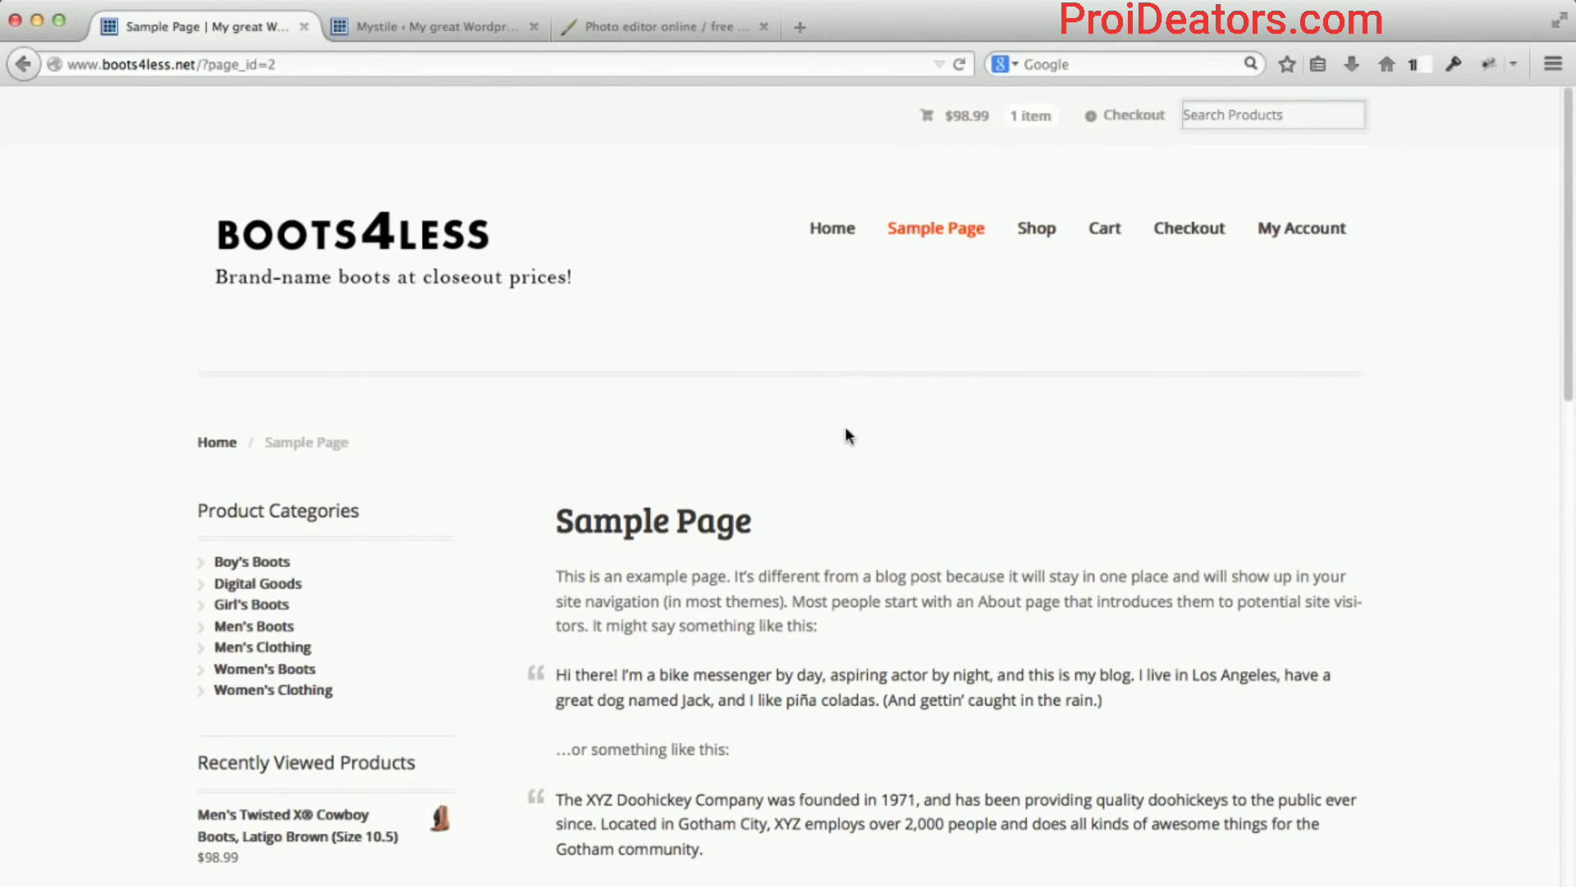
scroll(848, 435, "down", 5)
scroll(846, 429, "up", 5)
left_click(843, 245)
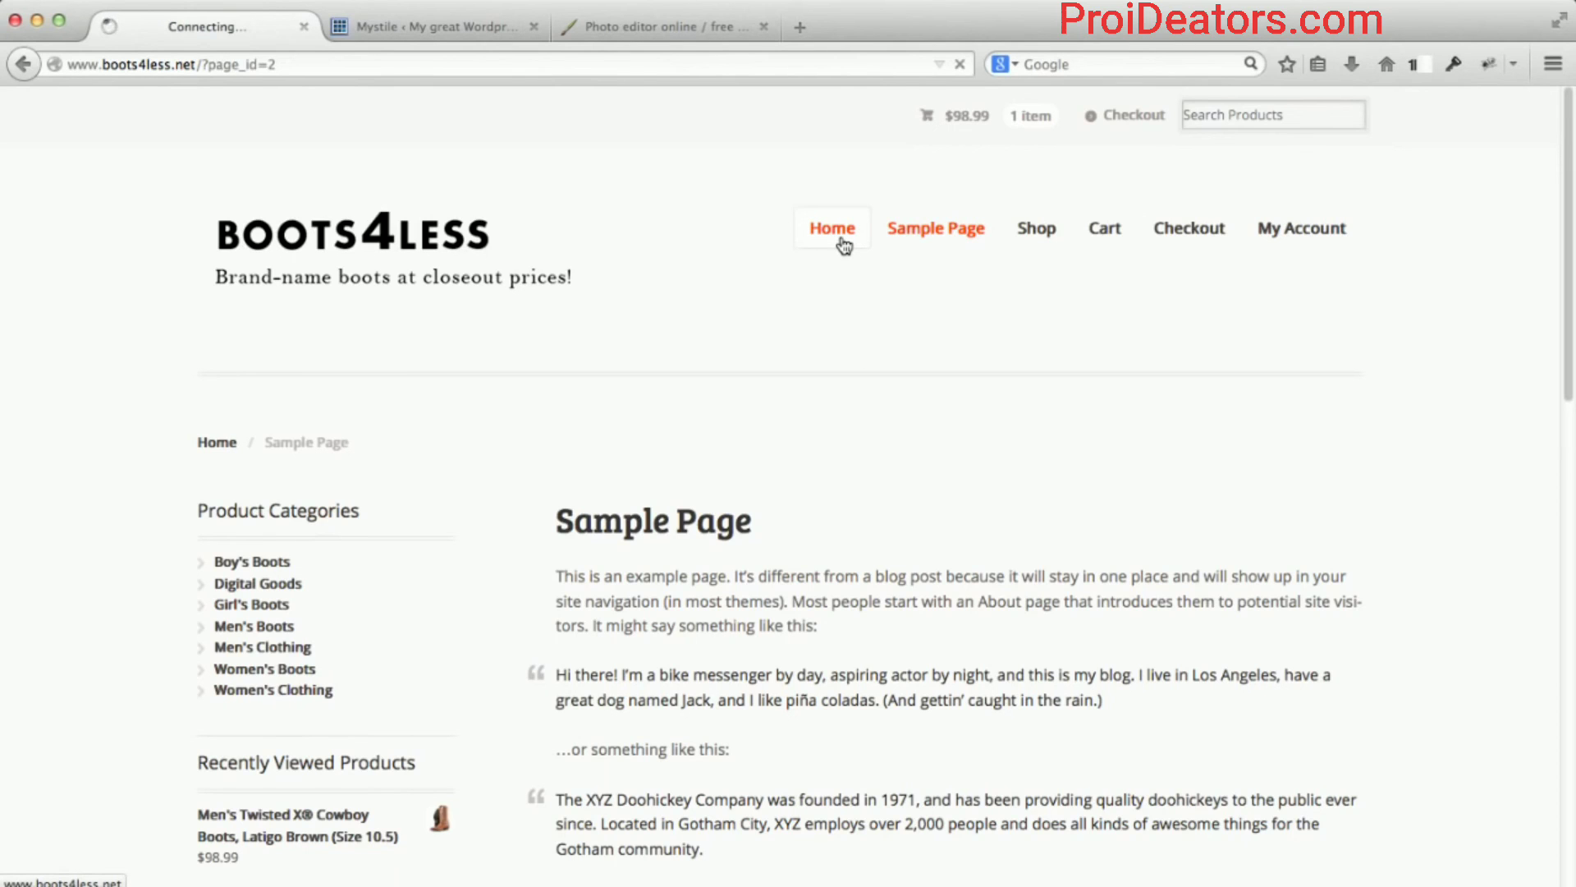